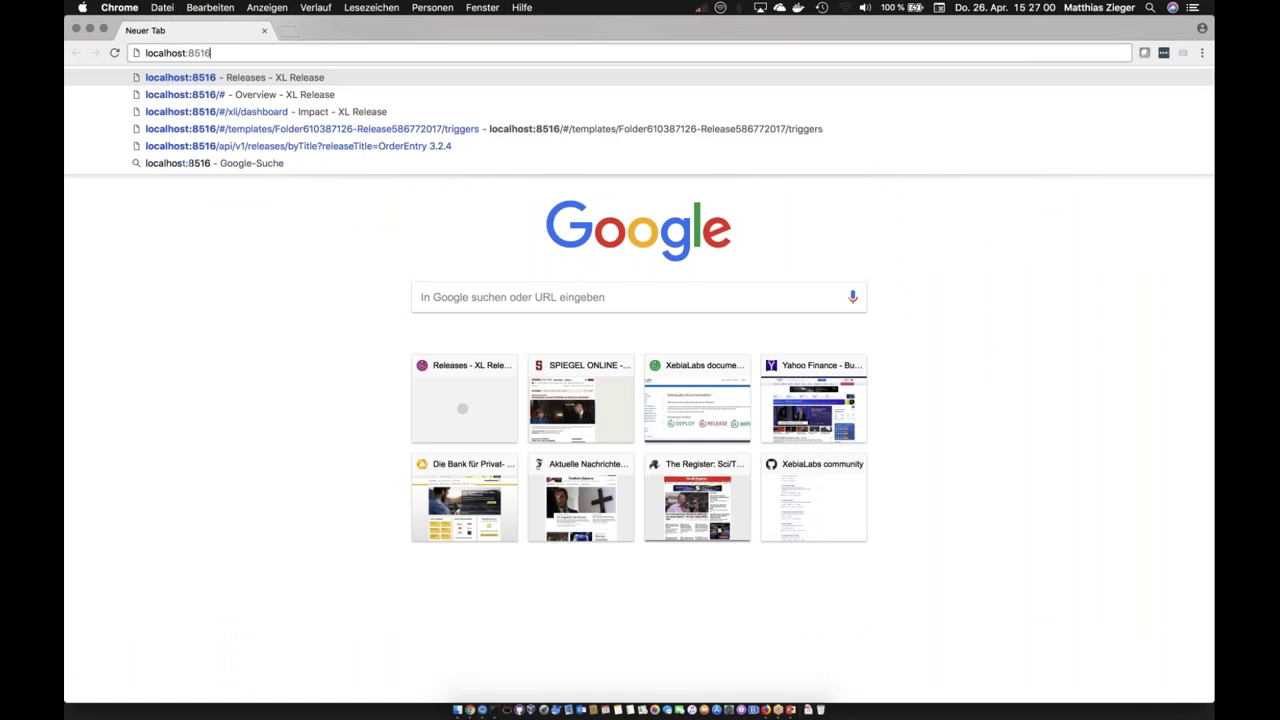
# Step: Point the browser at the XL Deploy server on port 4516 and log in as admin
pyautogui.doubleClick(192, 52)
pyautogui.write('4516')
pyautogui.press('Return')
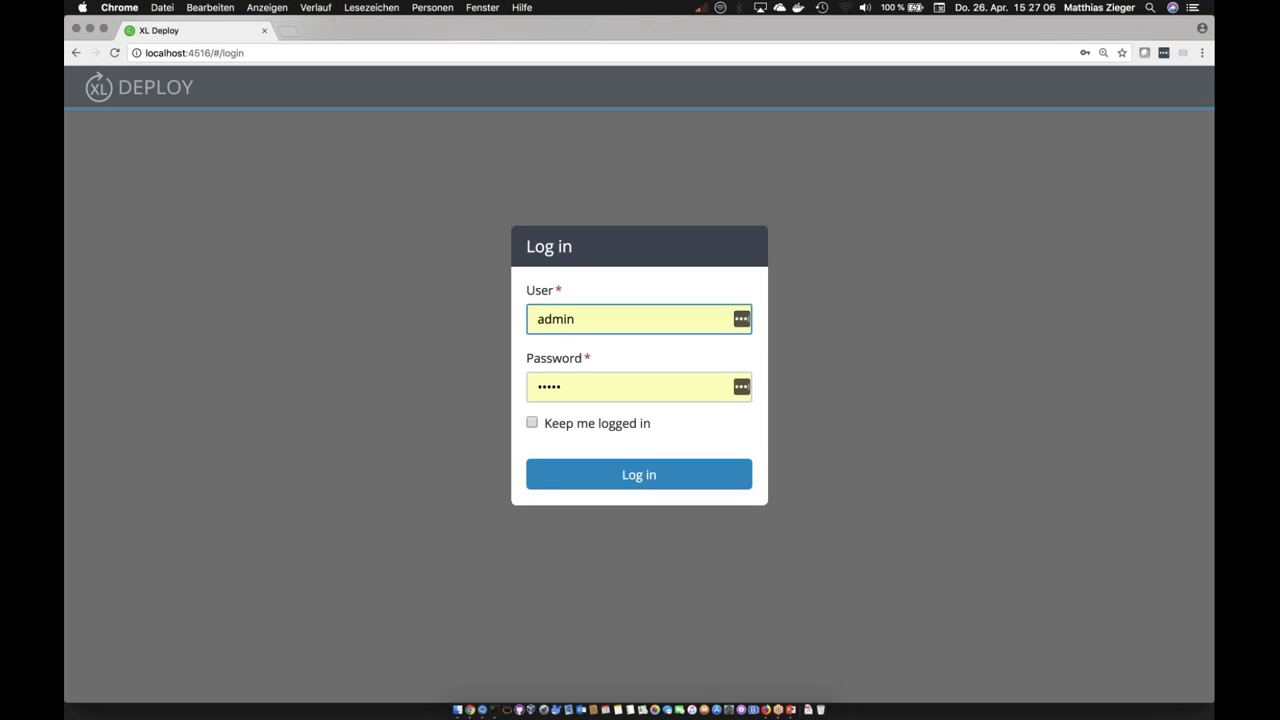
pyautogui.press('Return')
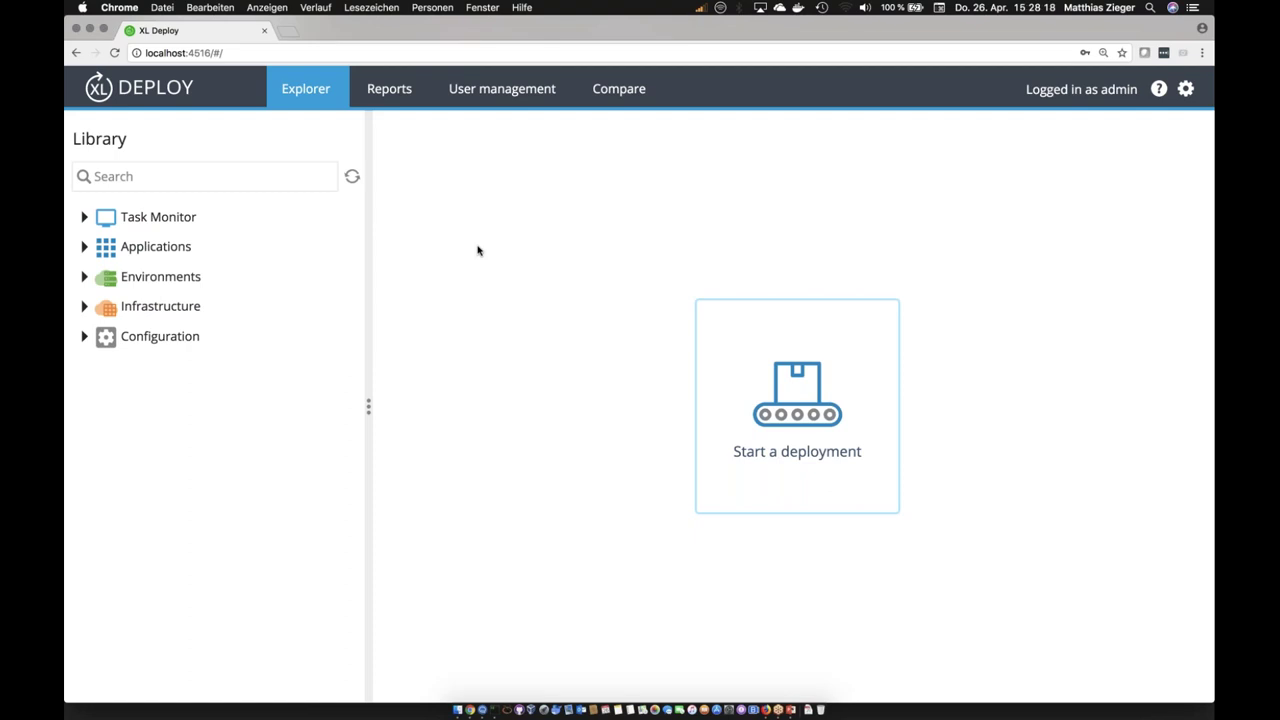
# Step: Expand Infrastructure > Dev and open the Appserver-1 host's properties
pyautogui.click(84, 306)
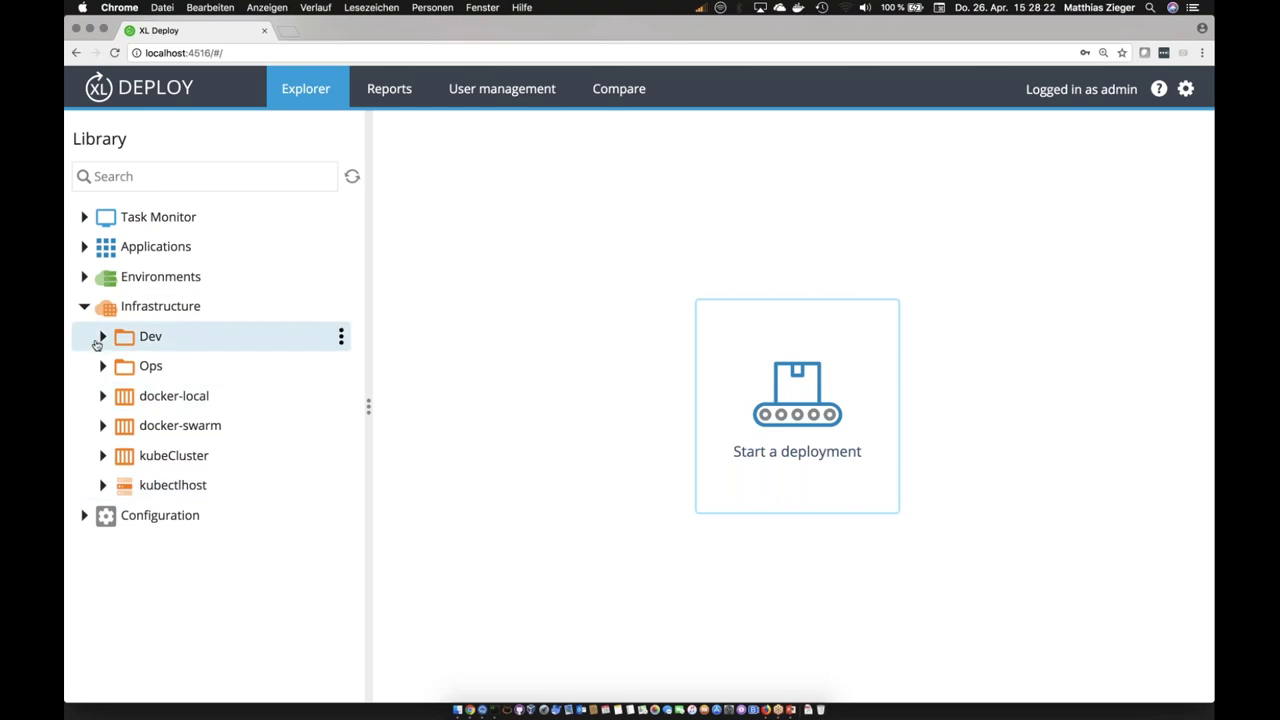
pyautogui.click(102, 337)
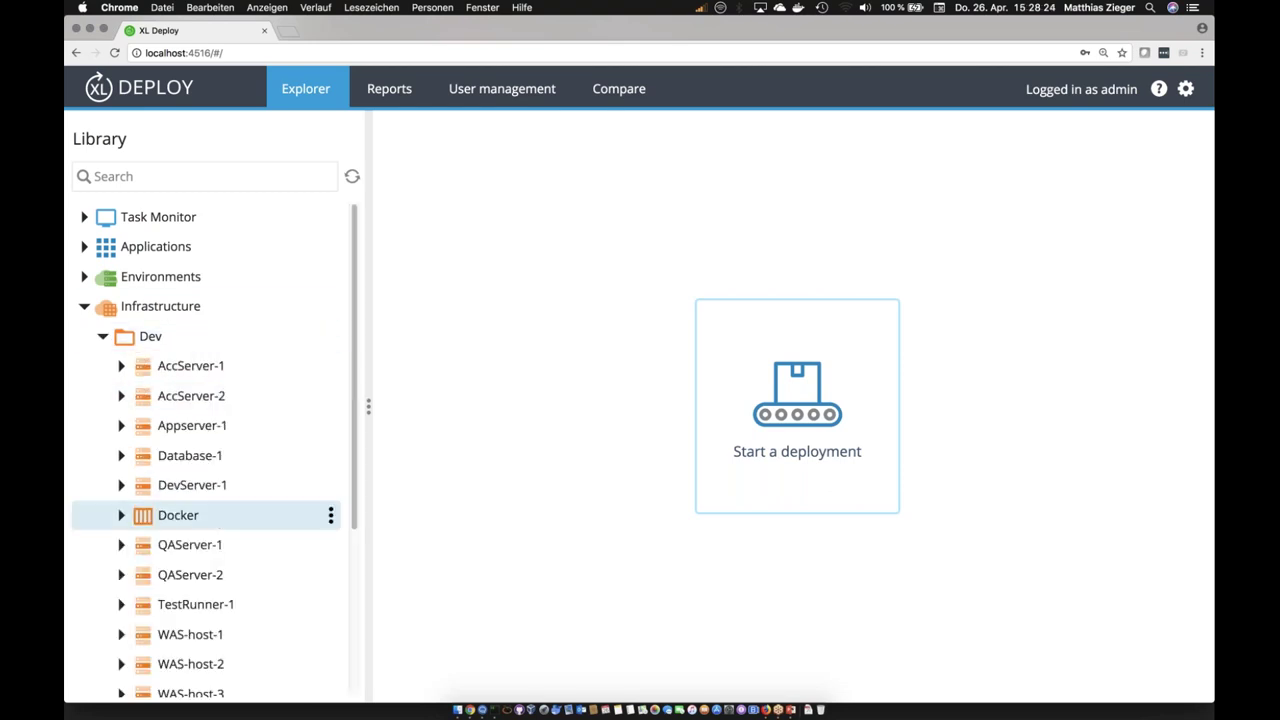
pyautogui.scroll(-5, 357, 371)
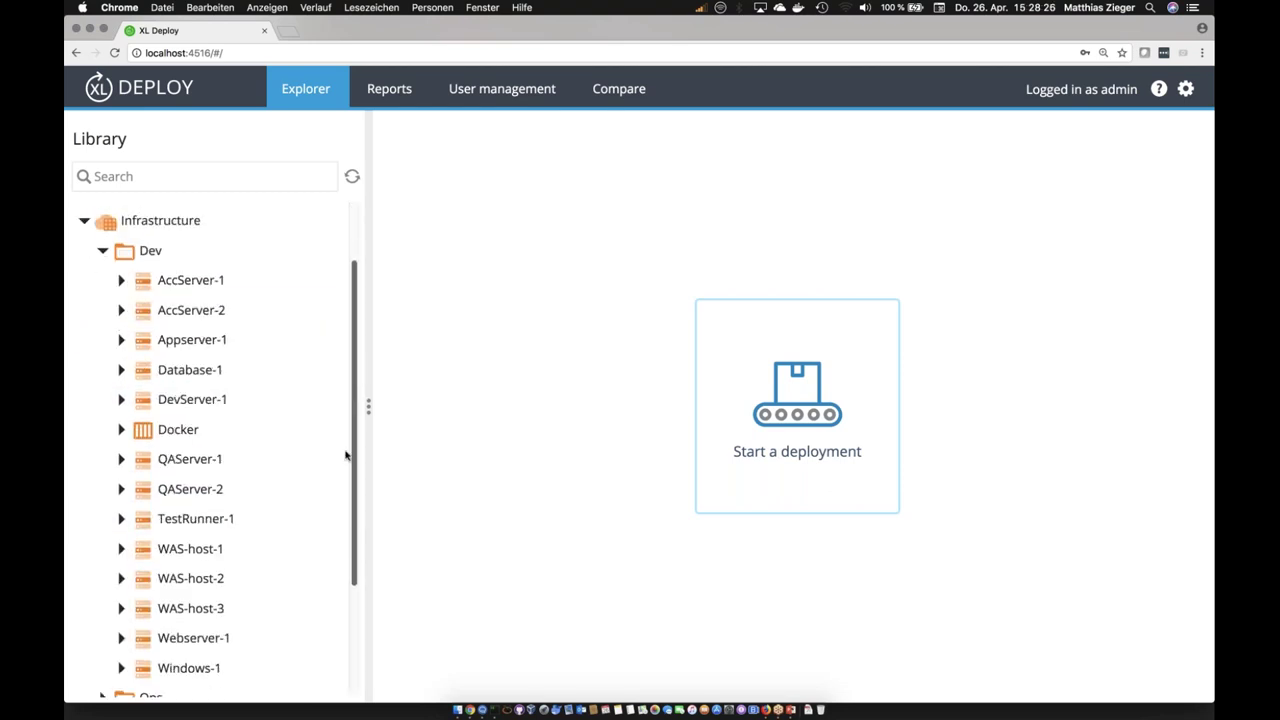
pyautogui.scroll(5, 354, 360)
pyautogui.scroll(-4, 357, 360)
pyautogui.scroll(2, 340, 427)
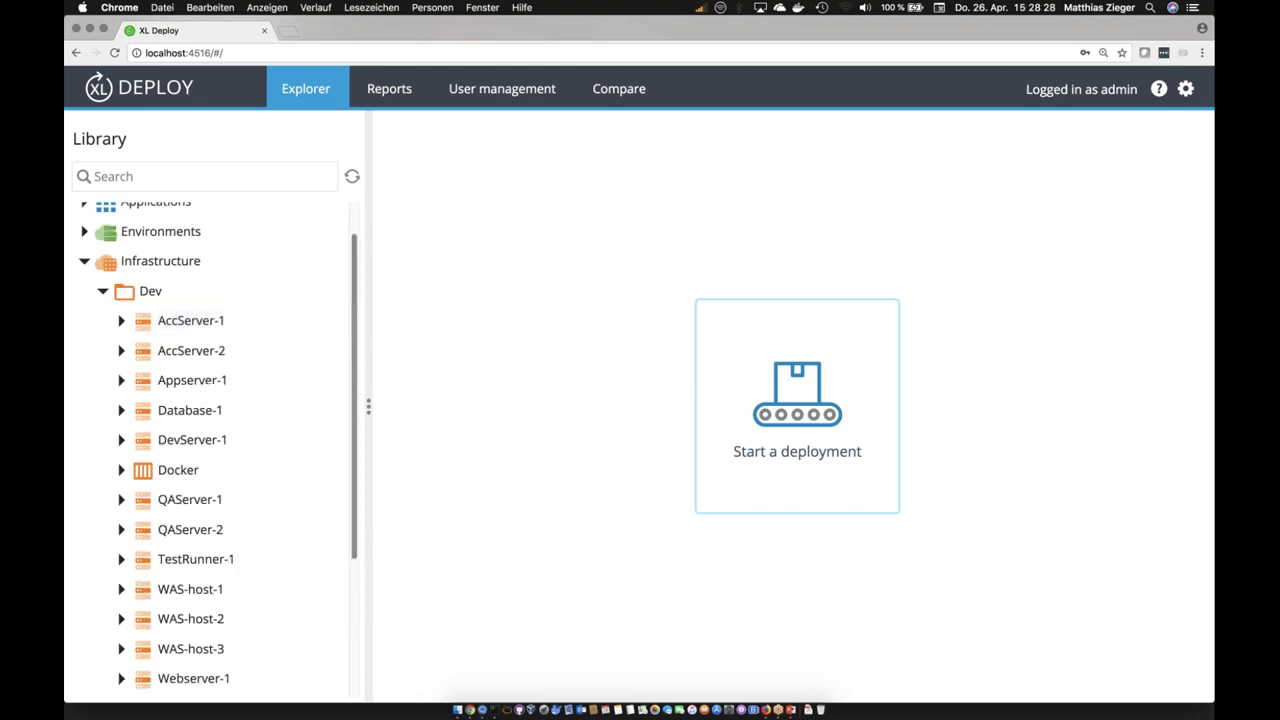
pyautogui.click(234, 349)
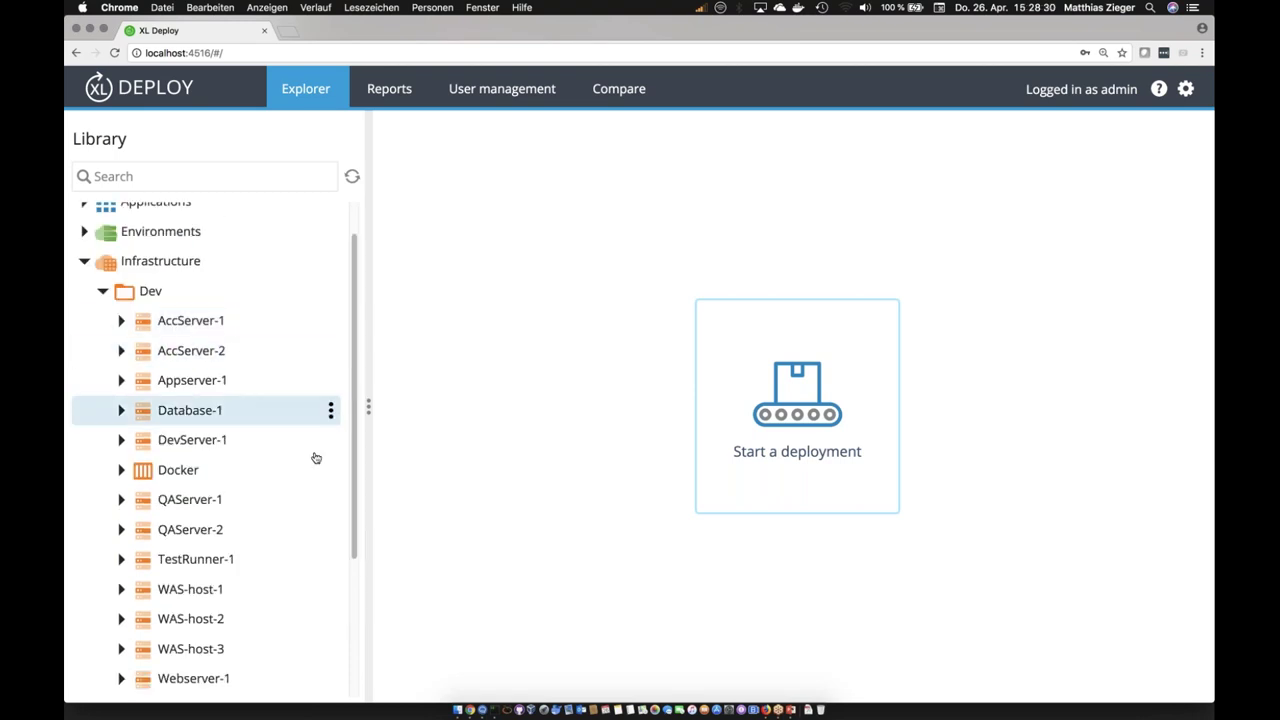
pyautogui.scroll(-5, 349, 517)
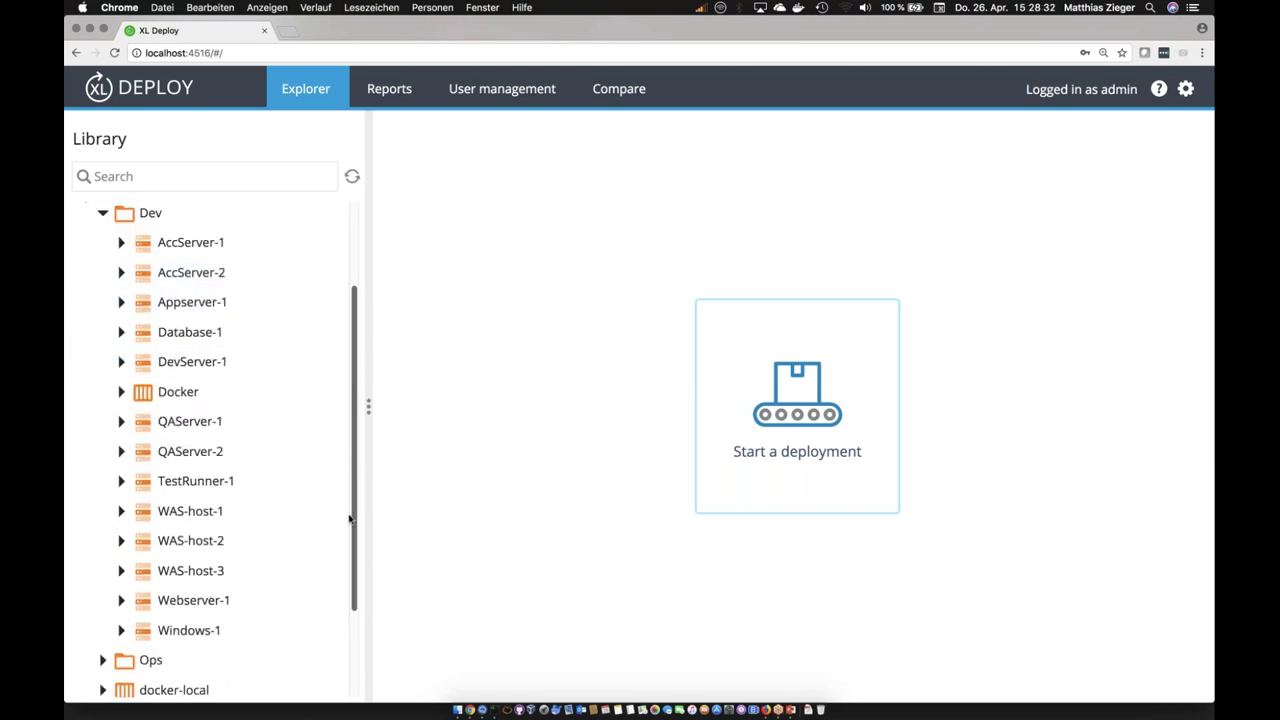
pyautogui.scroll(6, 346, 551)
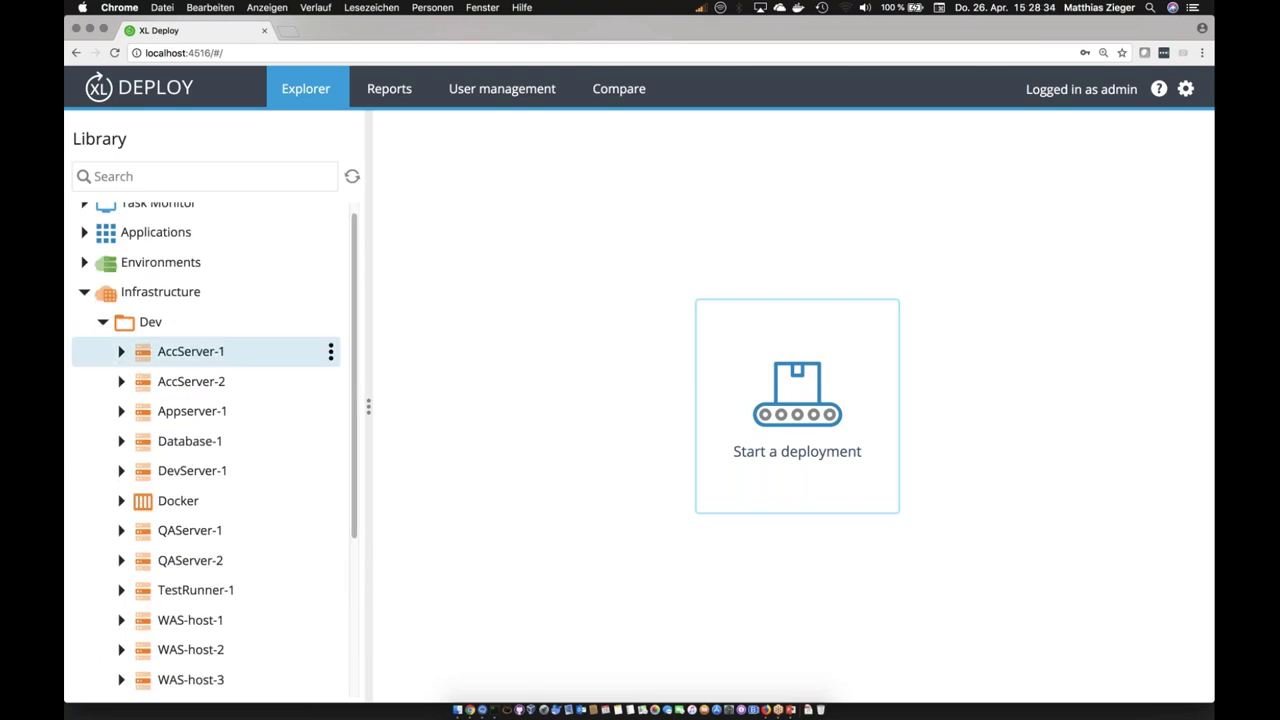
pyautogui.click(102, 322)
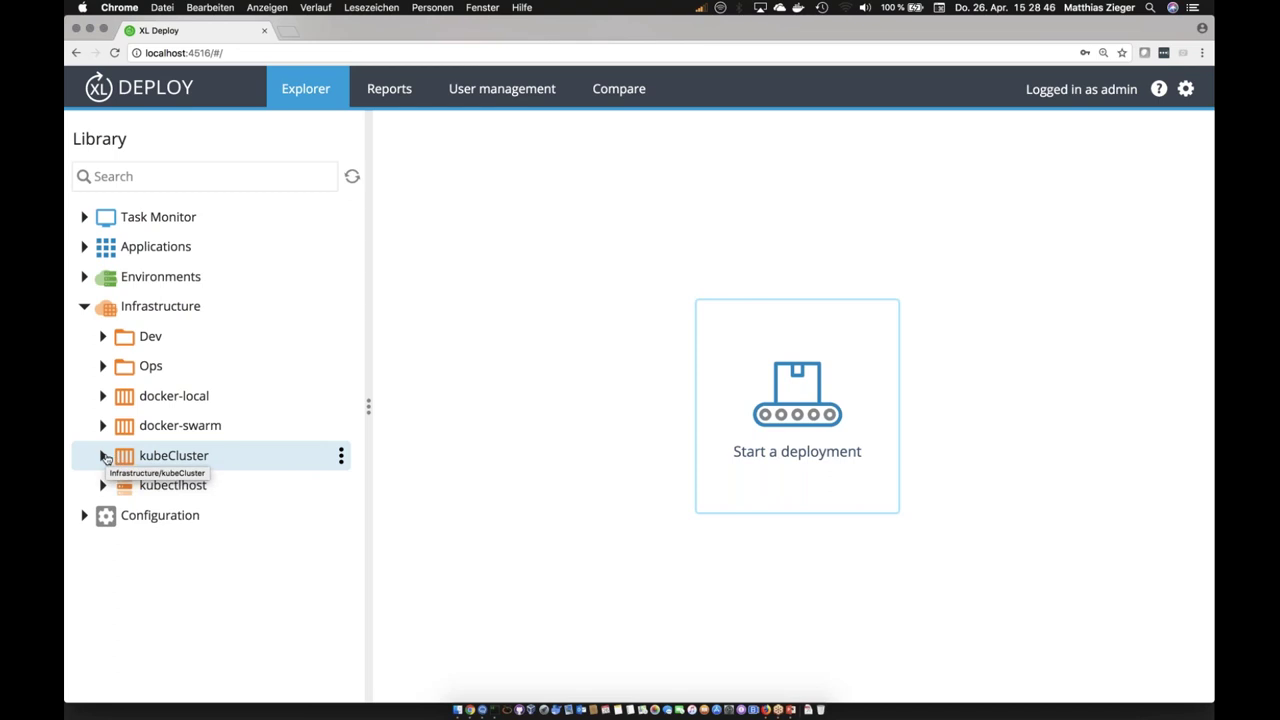
pyautogui.click(104, 338)
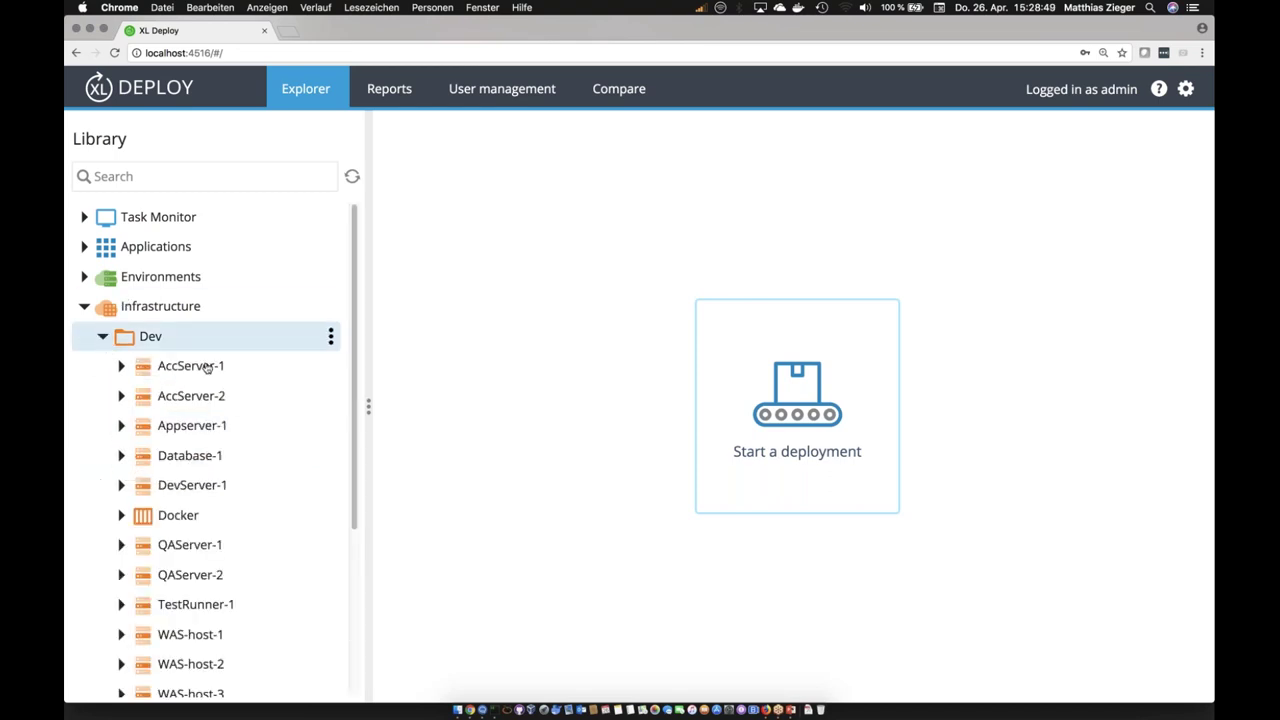
pyautogui.click(195, 426)
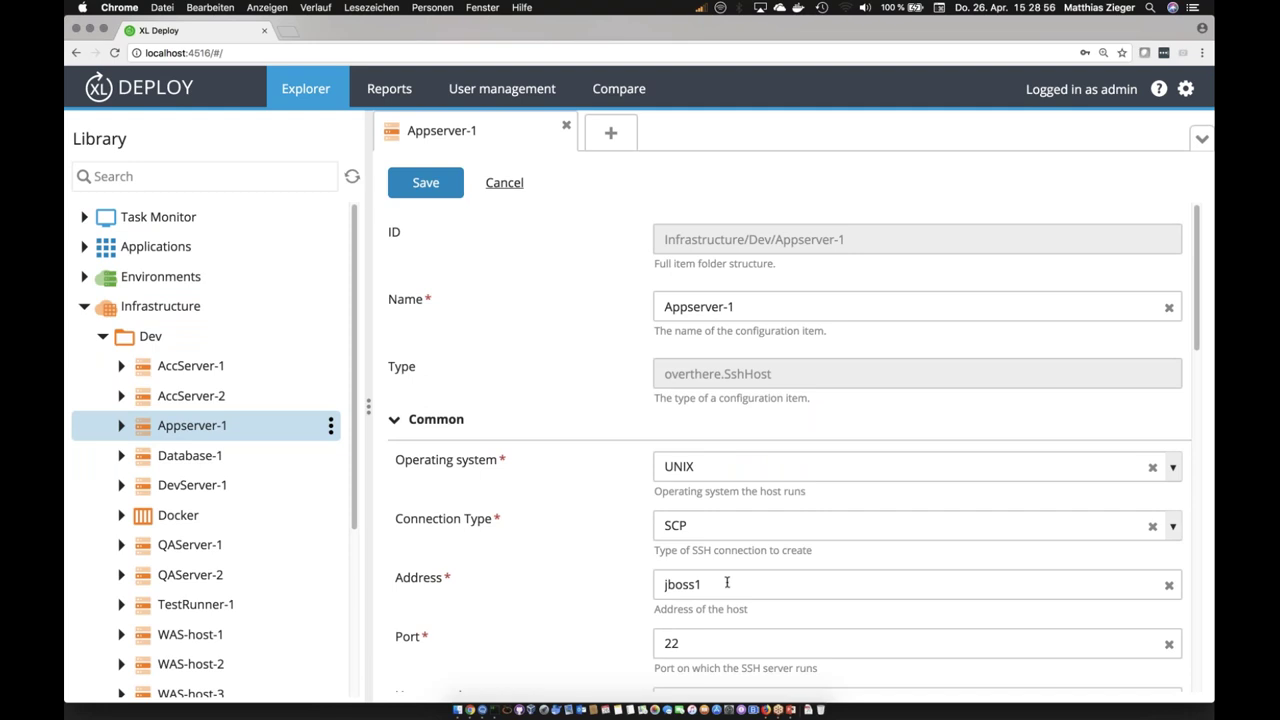
# Step: Review Appserver-1's address jboss1, connection type SCP and operating system UNIX, leaving them unchanged
pyautogui.moveTo(726, 583); pyautogui.dragTo(665, 585)
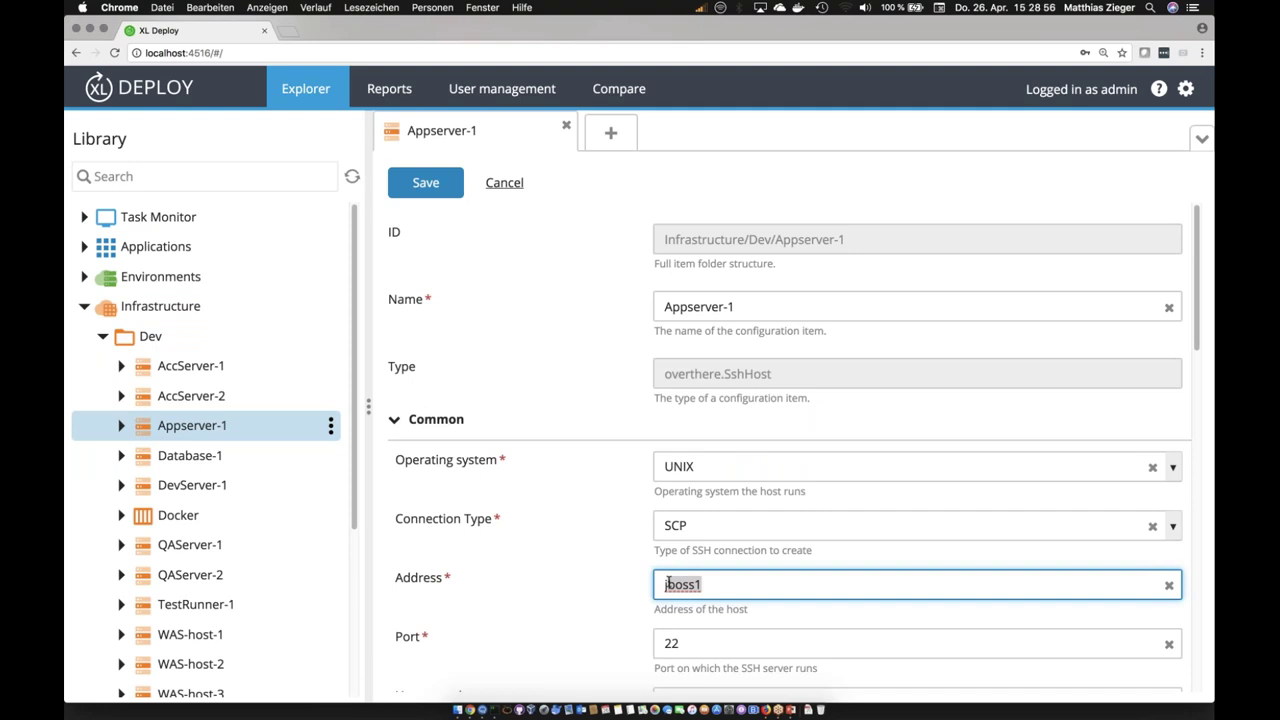
pyautogui.click(724, 521)
pyautogui.click(634, 525)
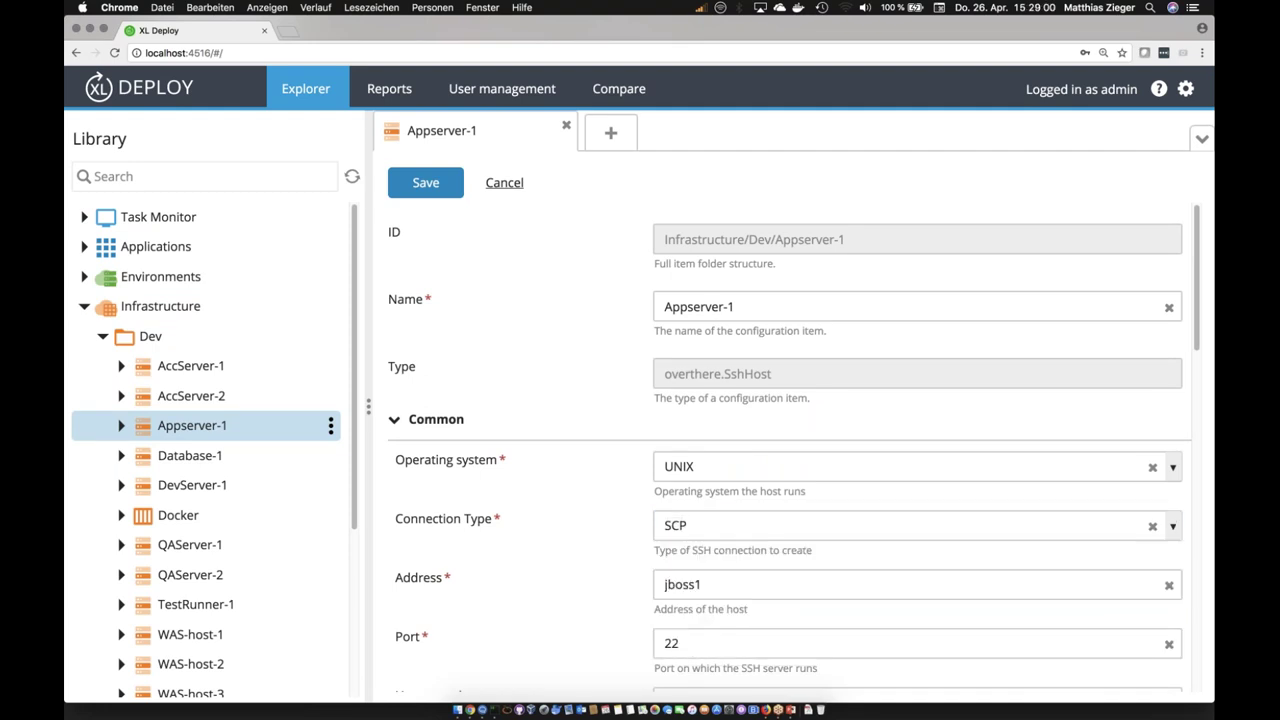
pyautogui.click(748, 519)
pyautogui.press('Escape')
pyautogui.click(700, 466)
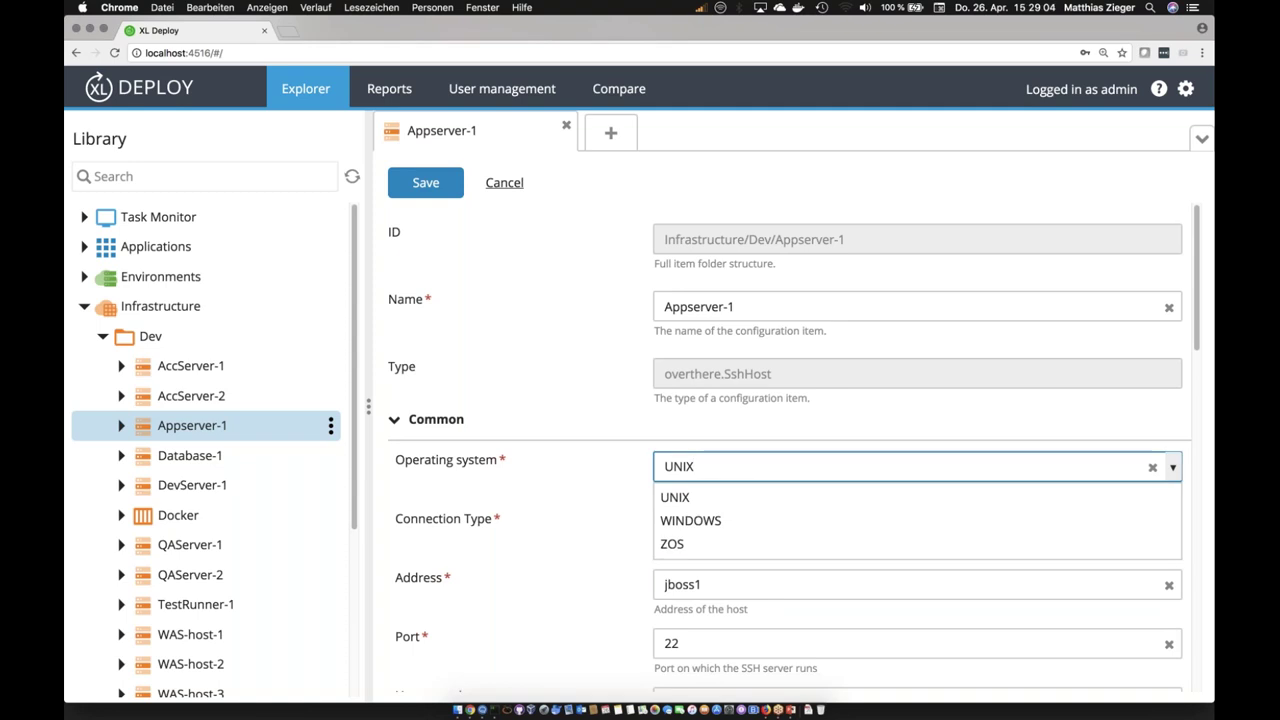
pyautogui.click(610, 522)
pyautogui.scroll(-5, 629, 556)
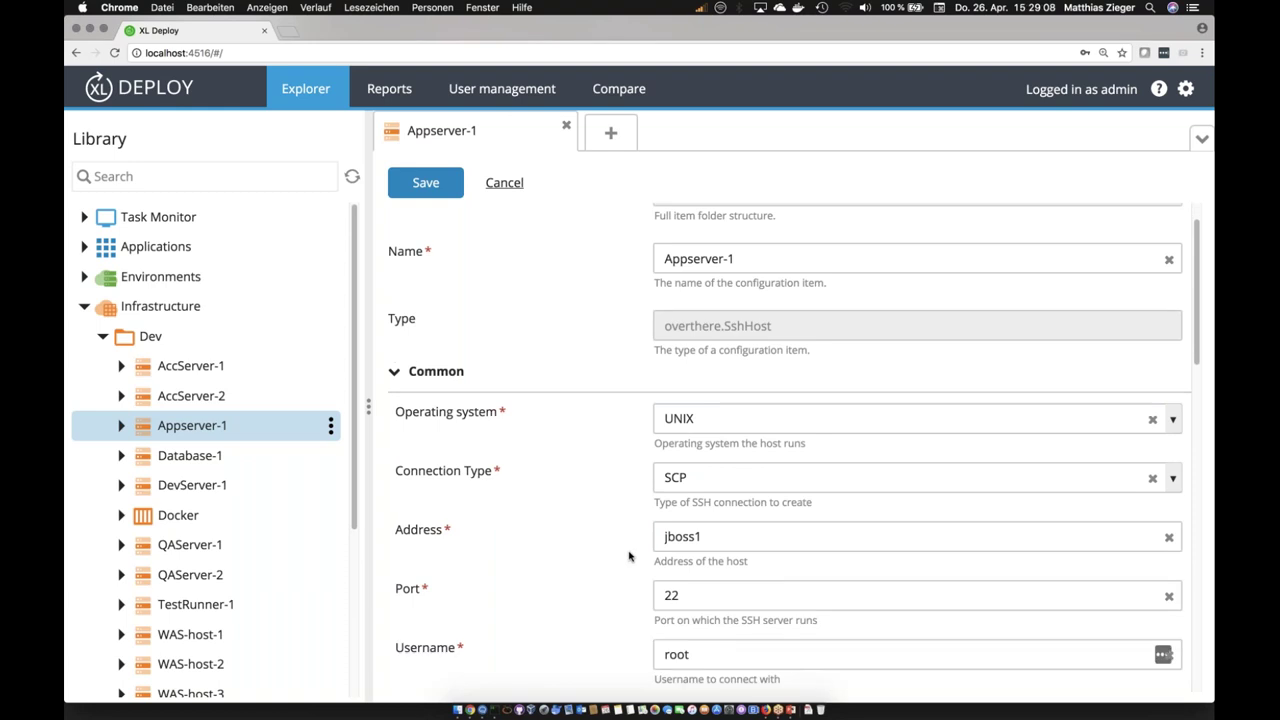
pyautogui.scroll(-7, 629, 556)
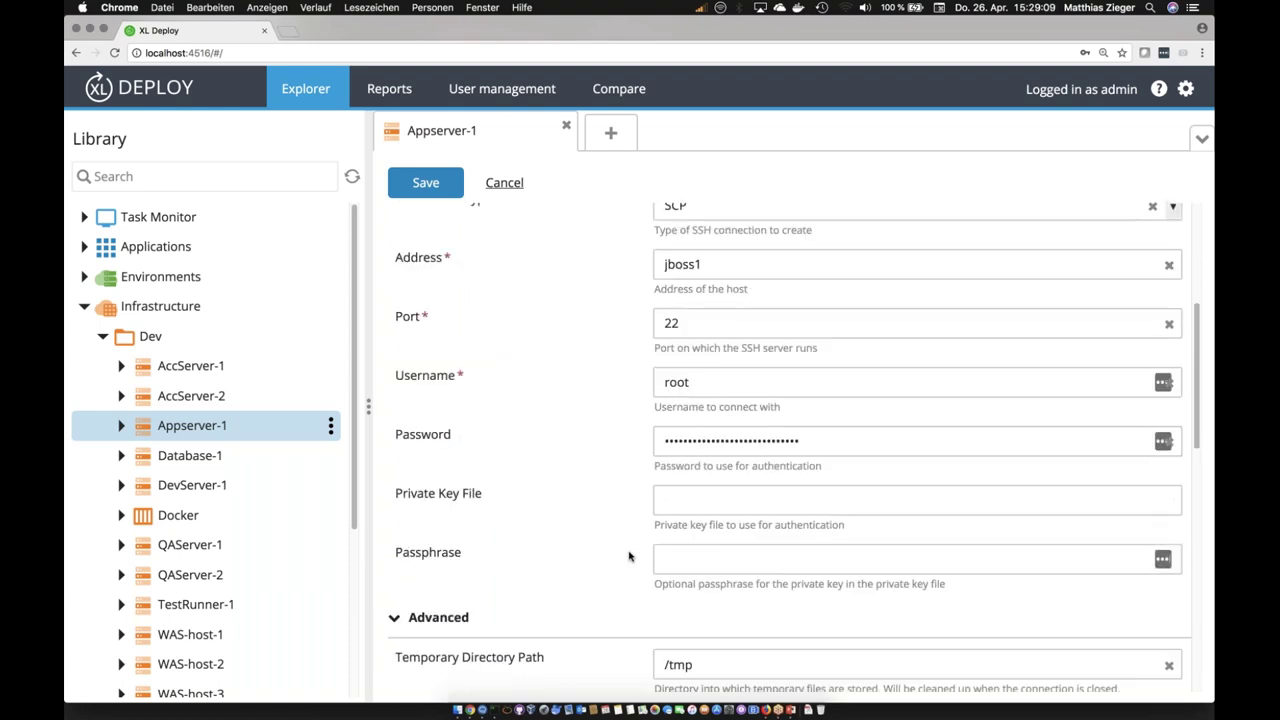
pyautogui.scroll(-9, 615, 512)
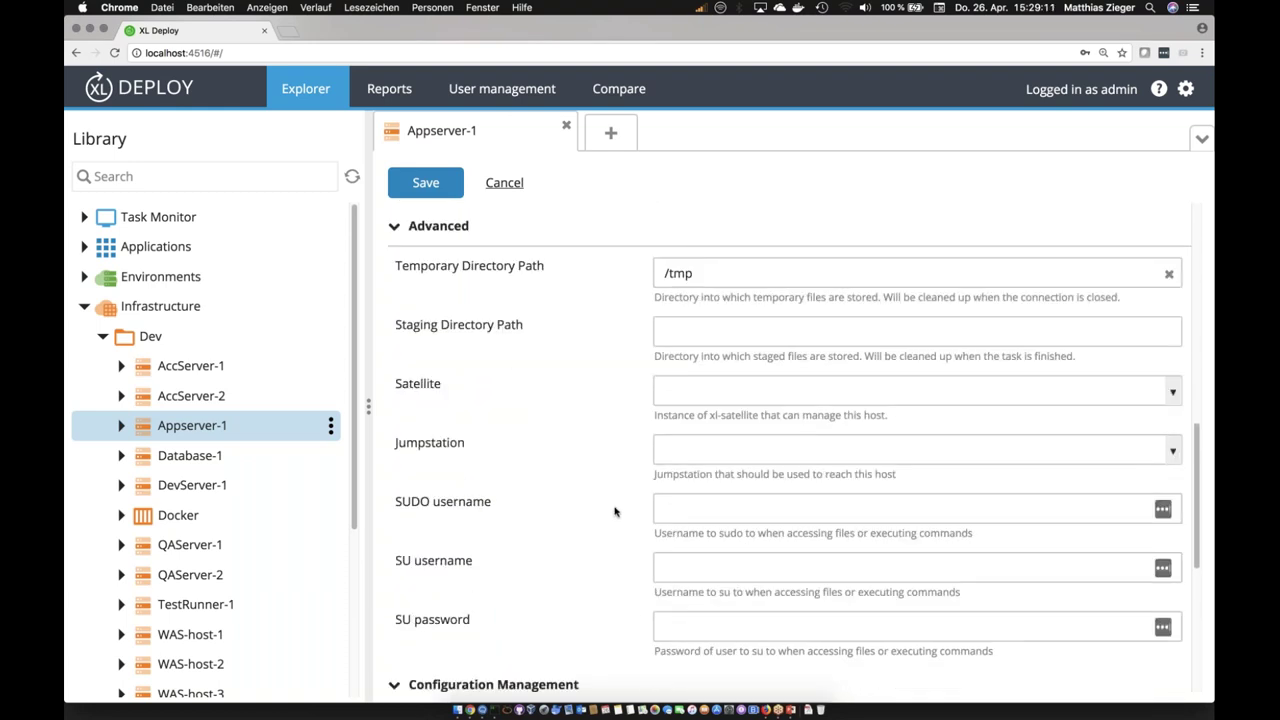
# Step: Run Check connection on Appserver-1, finish the completed task, and collapse the Dev folder
pyautogui.click(331, 425)
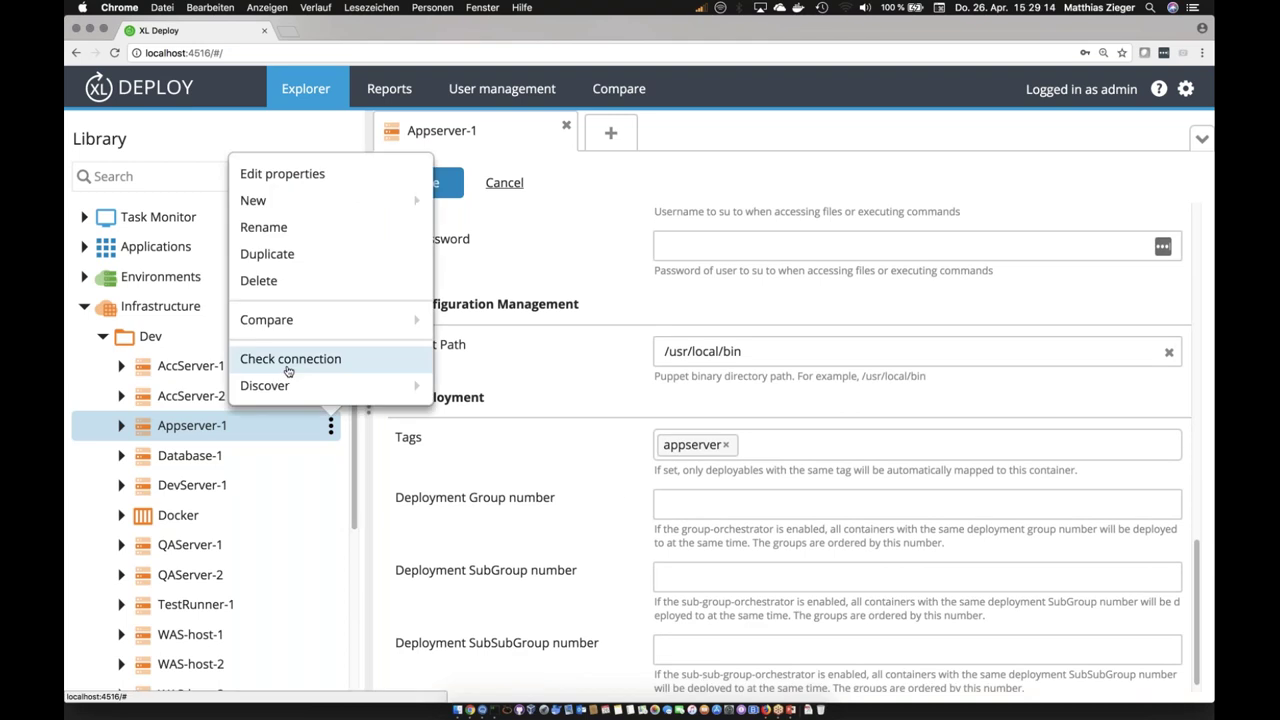
pyautogui.click(289, 369)
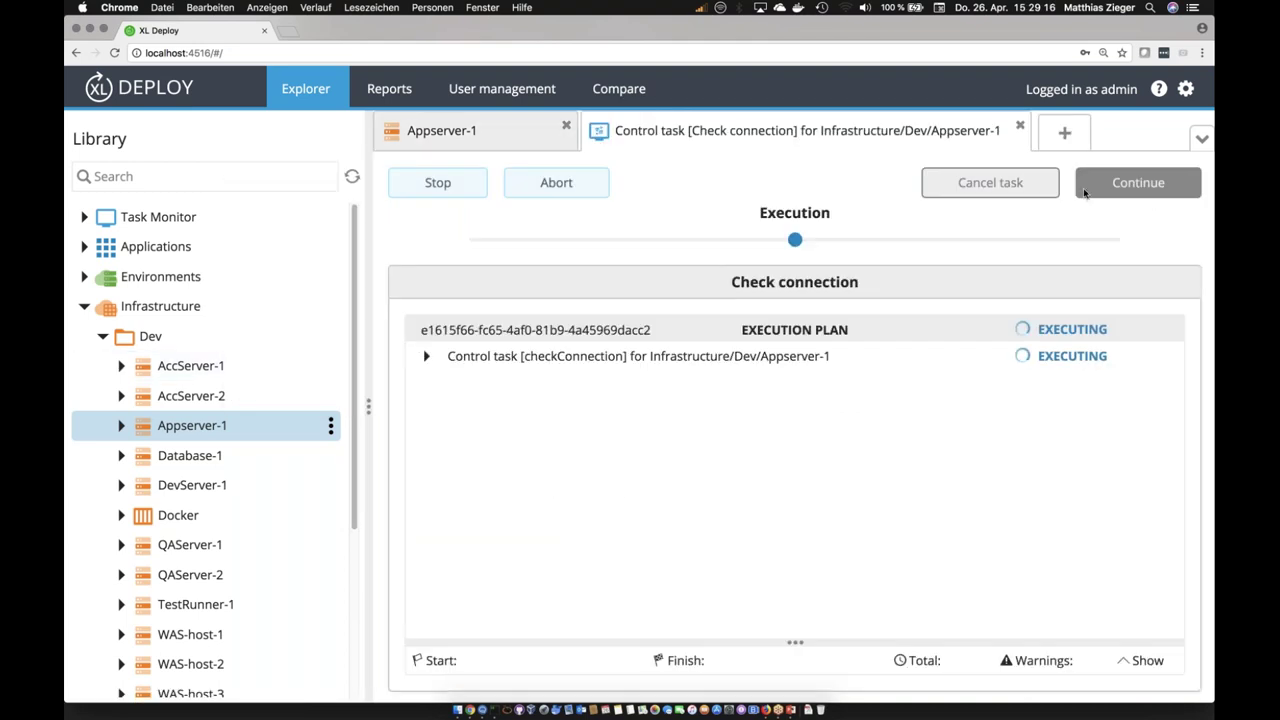
pyautogui.click(426, 356)
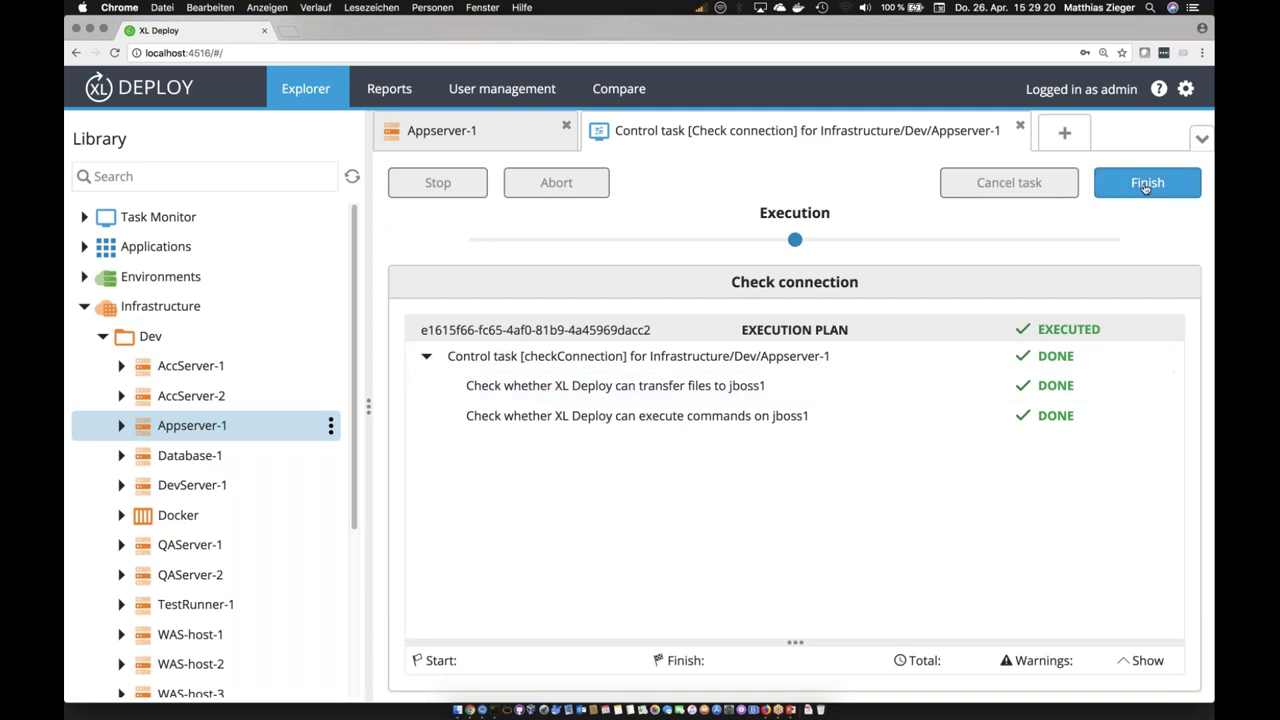
pyautogui.click(1119, 187)
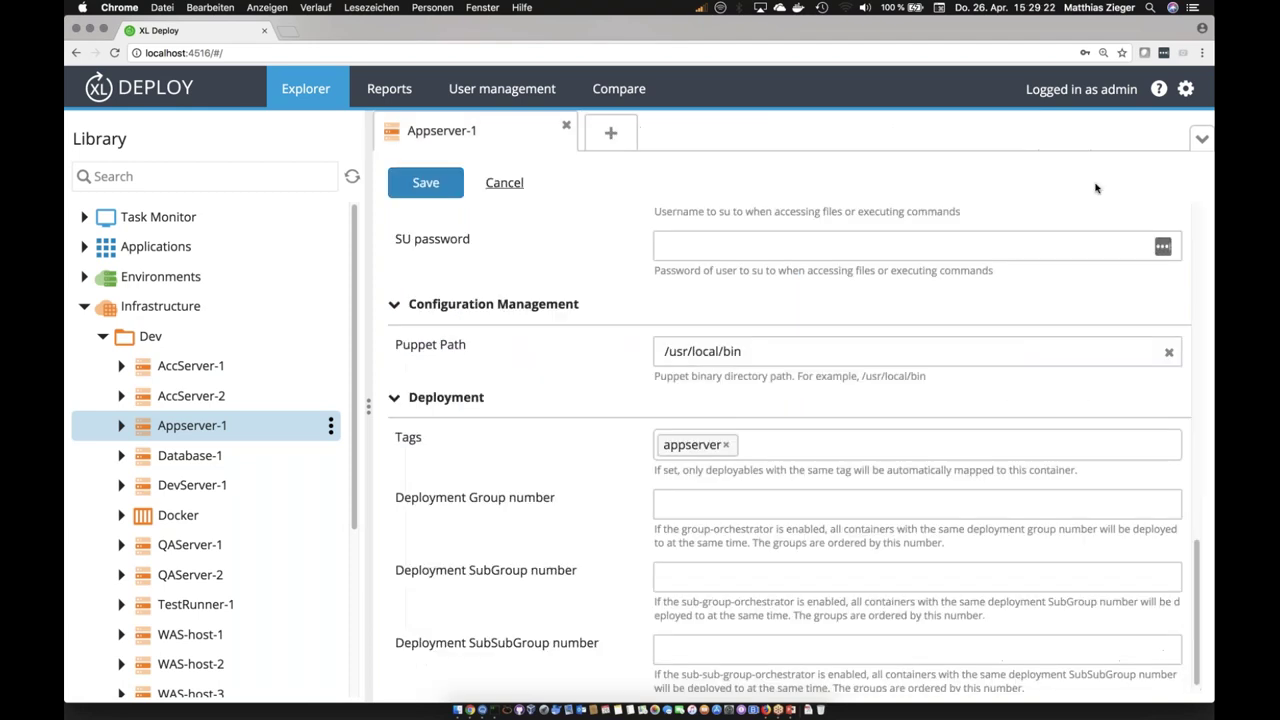
pyautogui.click(101, 338)
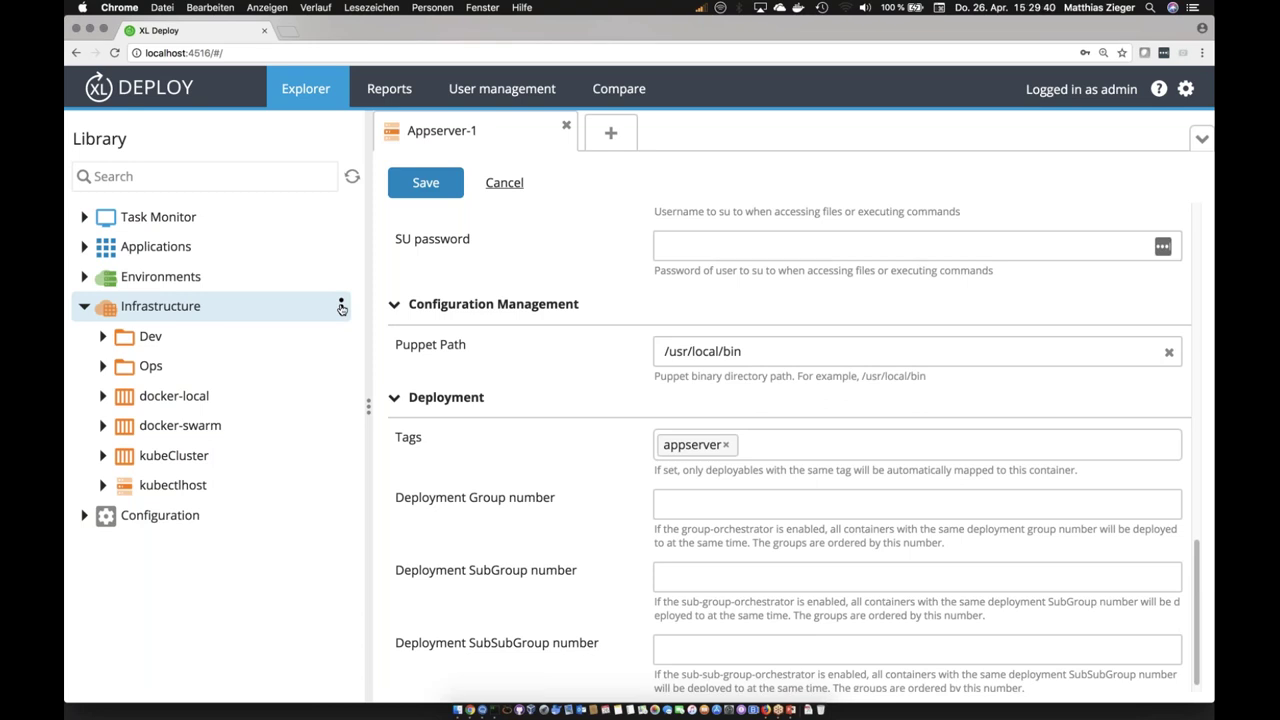
# Step: Generate an example Deployfile for the Dev folder and find Dev (2).groovy in Downloads
pyautogui.click(341, 306)
pyautogui.click(218, 335)
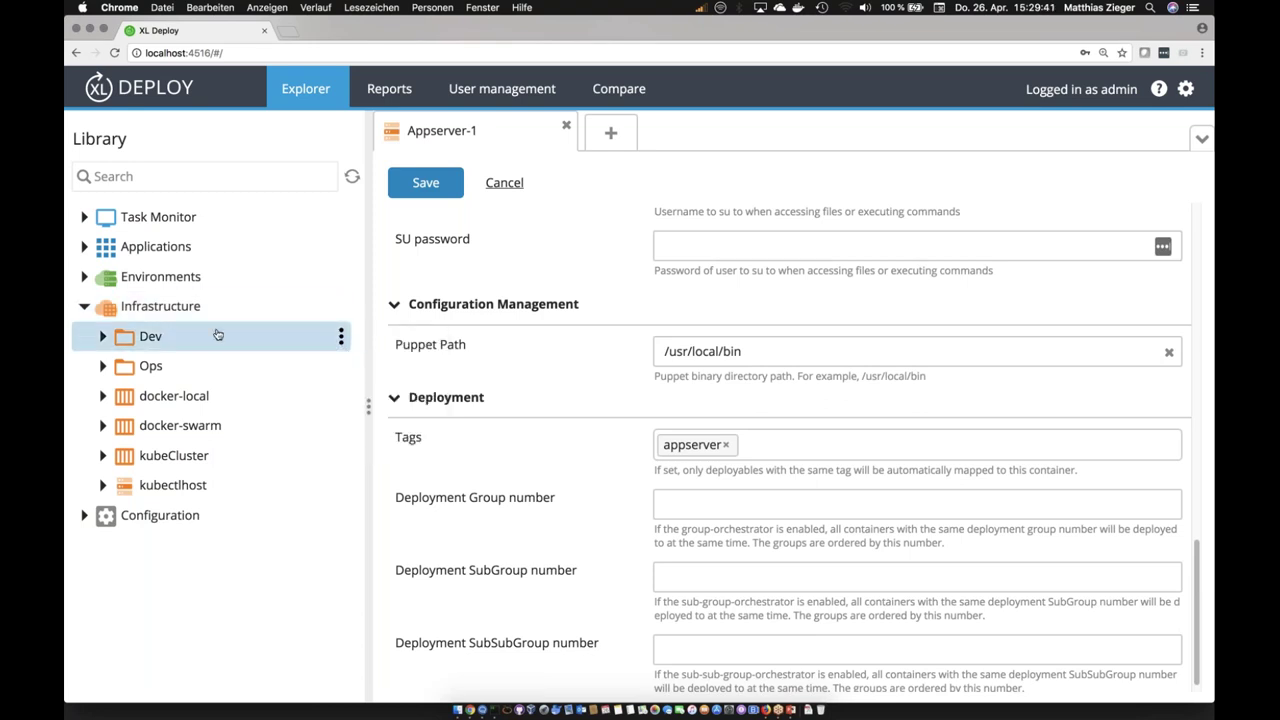
pyautogui.click(341, 337)
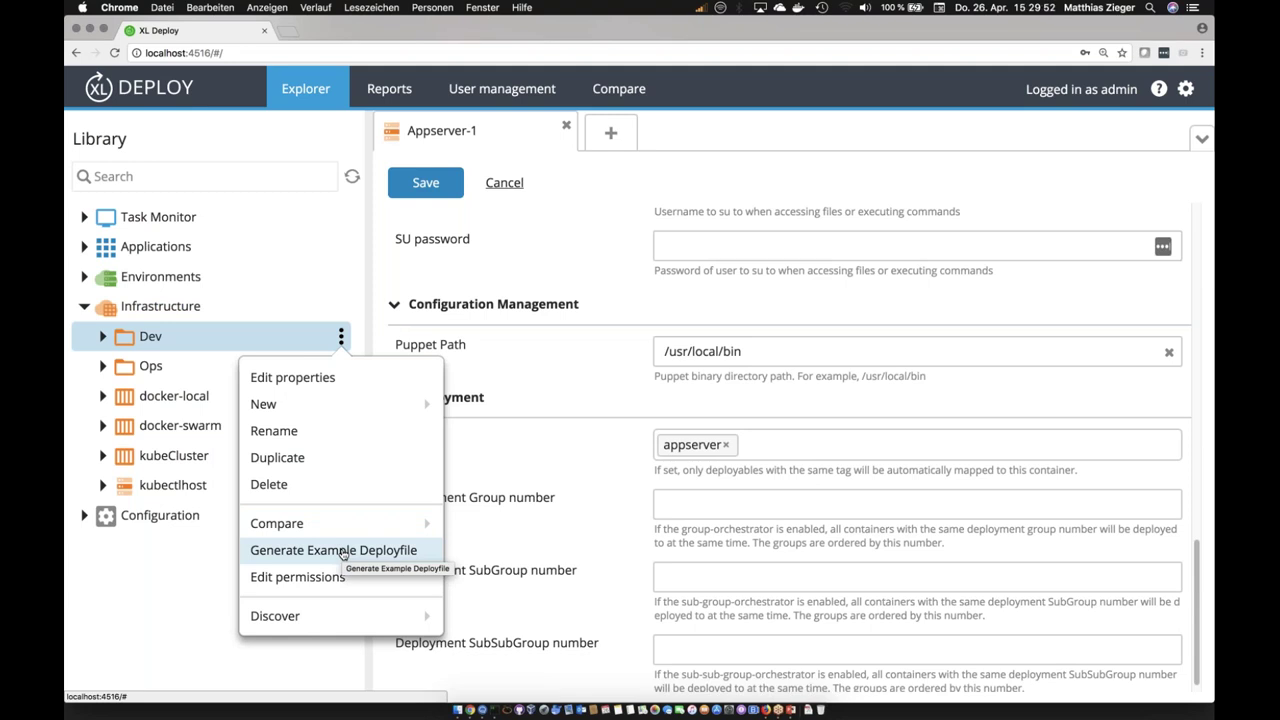
pyautogui.click(343, 551)
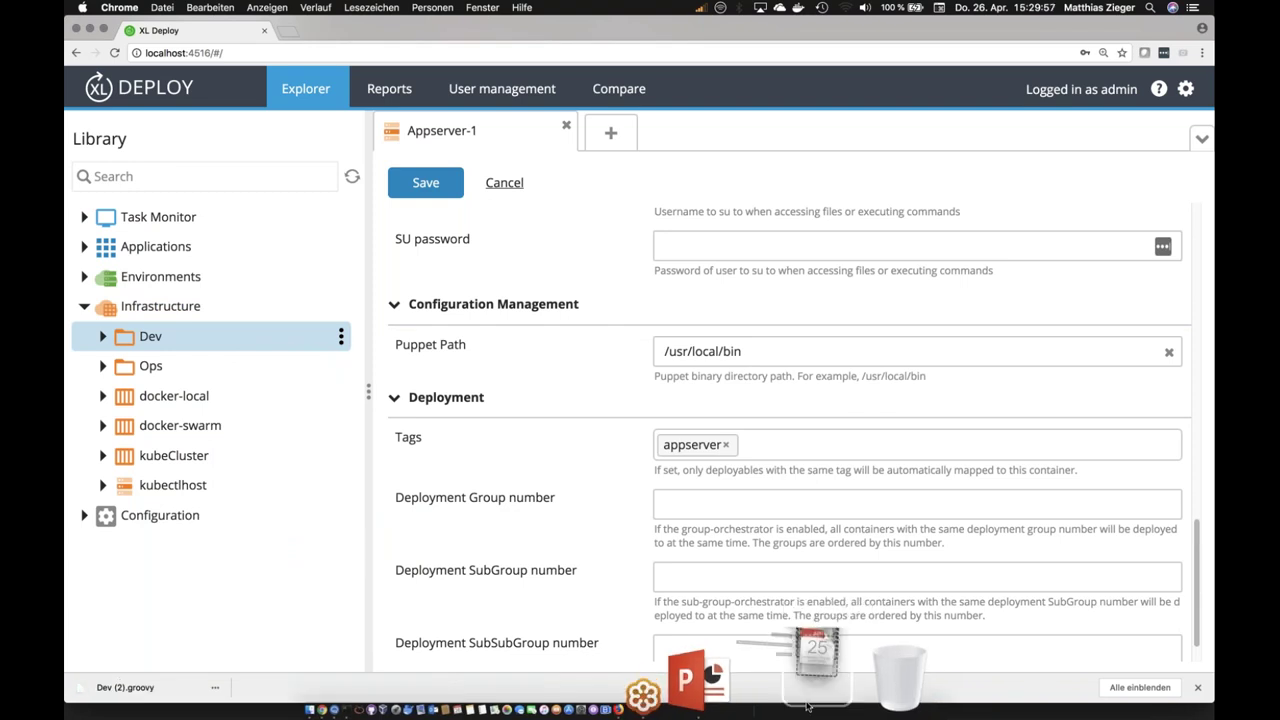
pyautogui.click(808, 706)
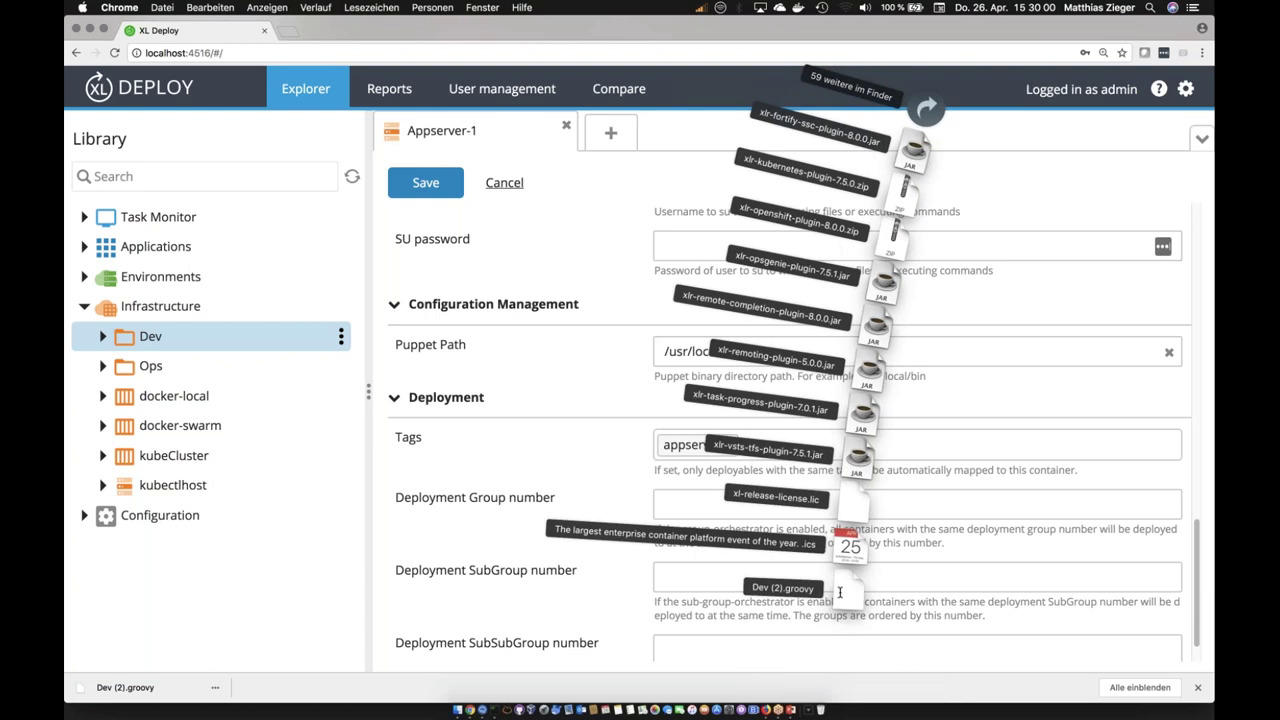
# Step: Read Dev (2).groovy in VS Code, with its AccServer-1 and AccServer-2 definitions, then close it
pyautogui.click(840, 593)
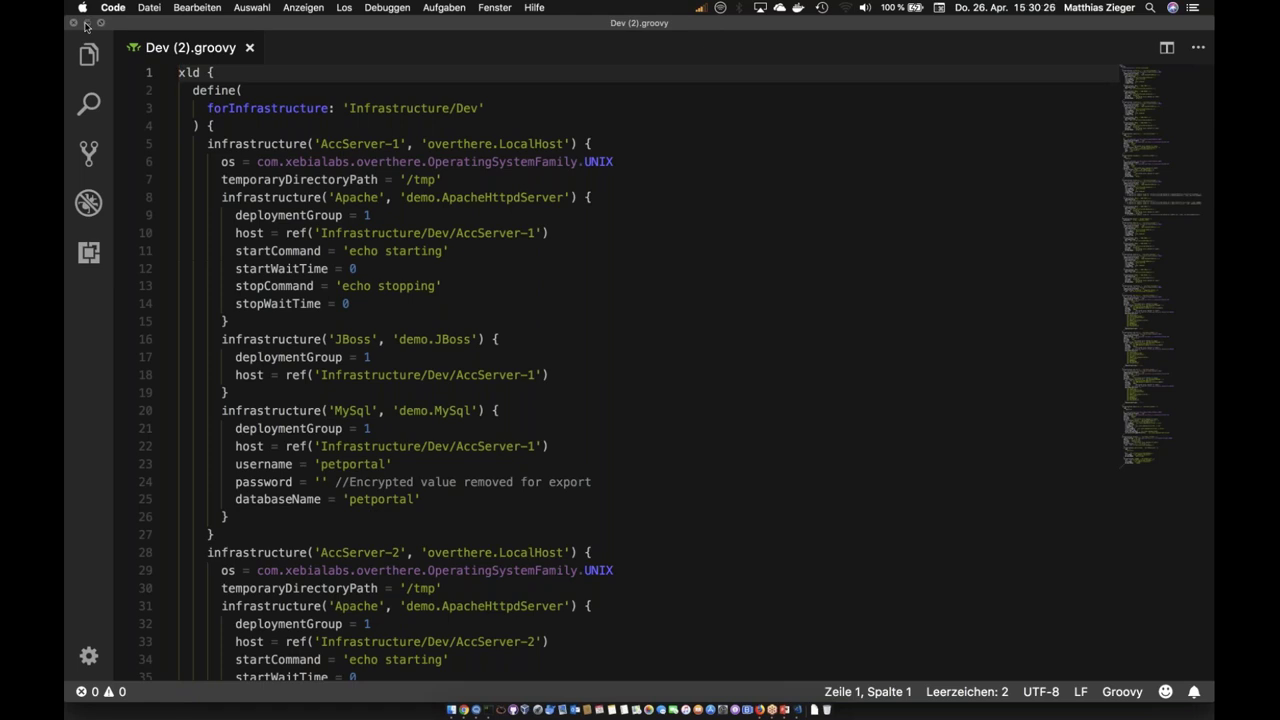
pyautogui.click(86, 23)
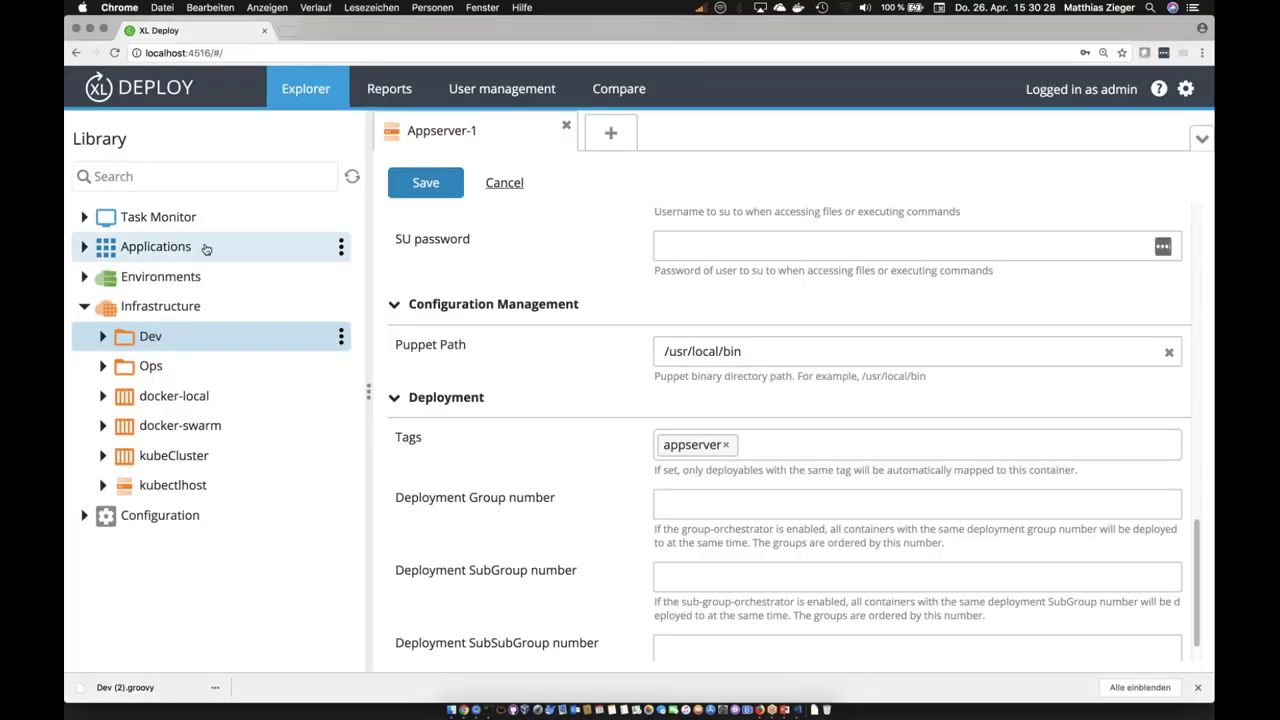
# Step: Expand the Applications folder and look at the actions available for its items
pyautogui.click(206, 248)
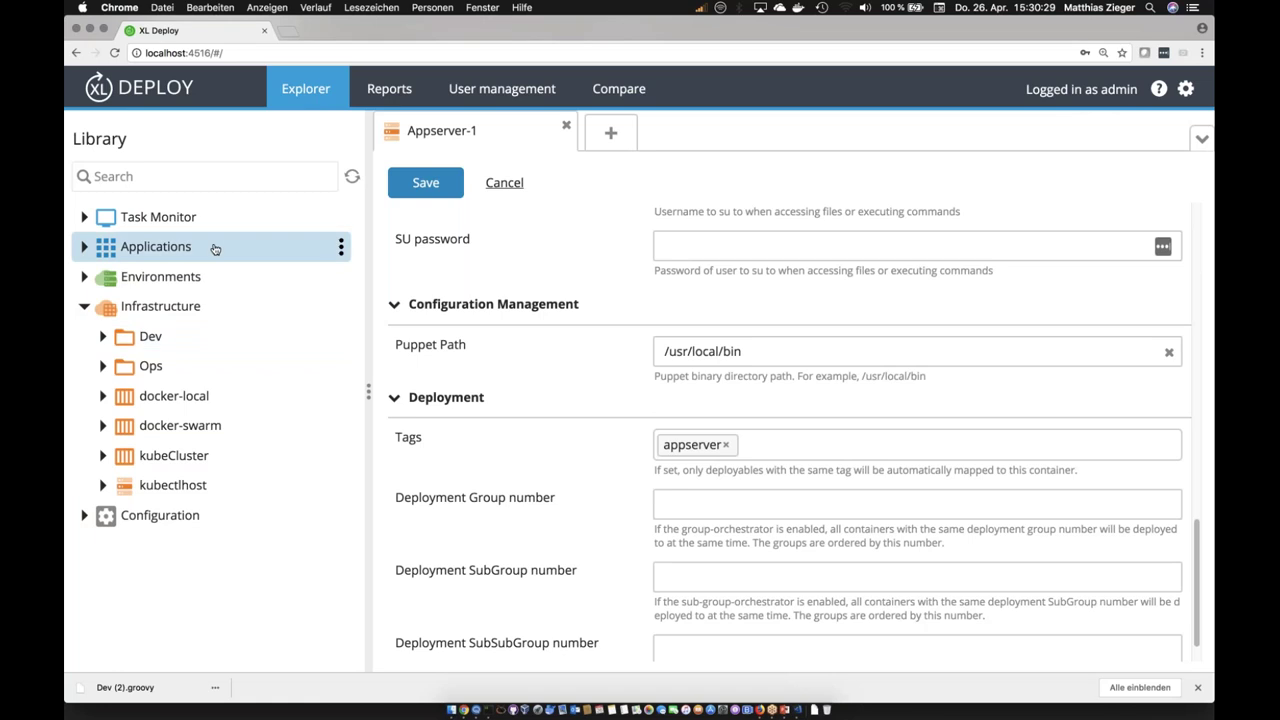
pyautogui.click(85, 248)
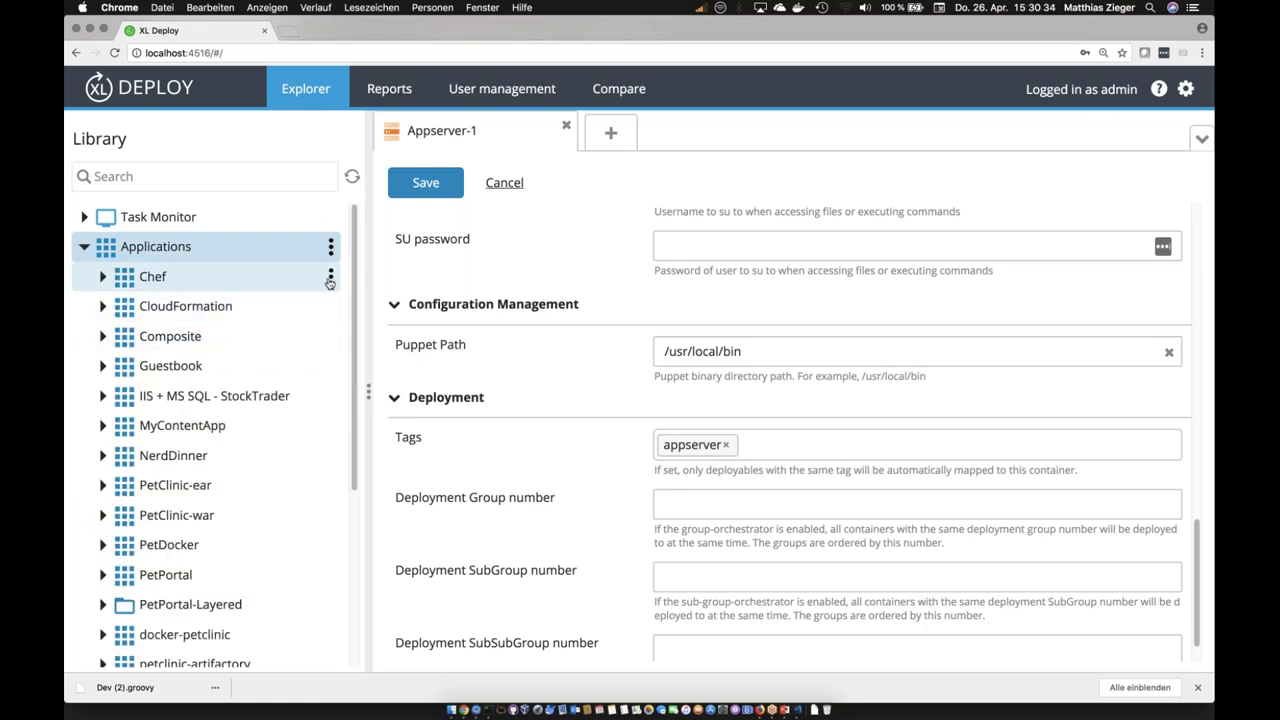
pyautogui.click(330, 279)
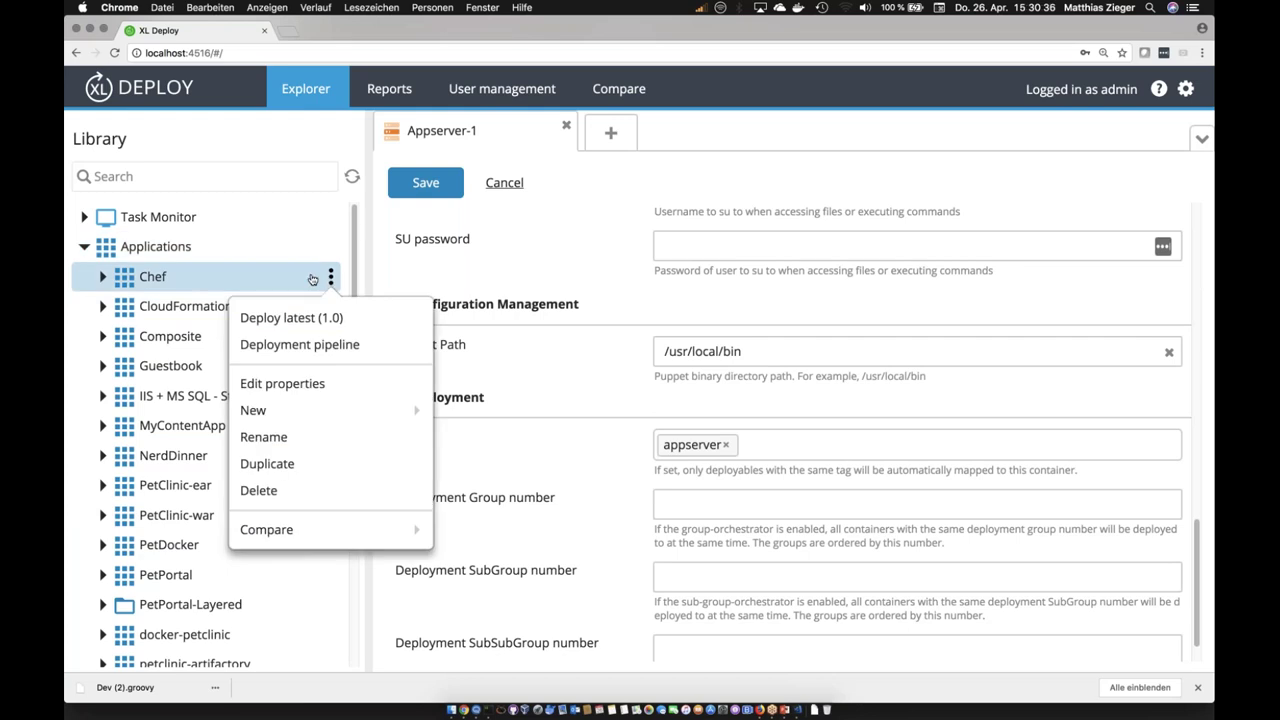
pyautogui.click(207, 281)
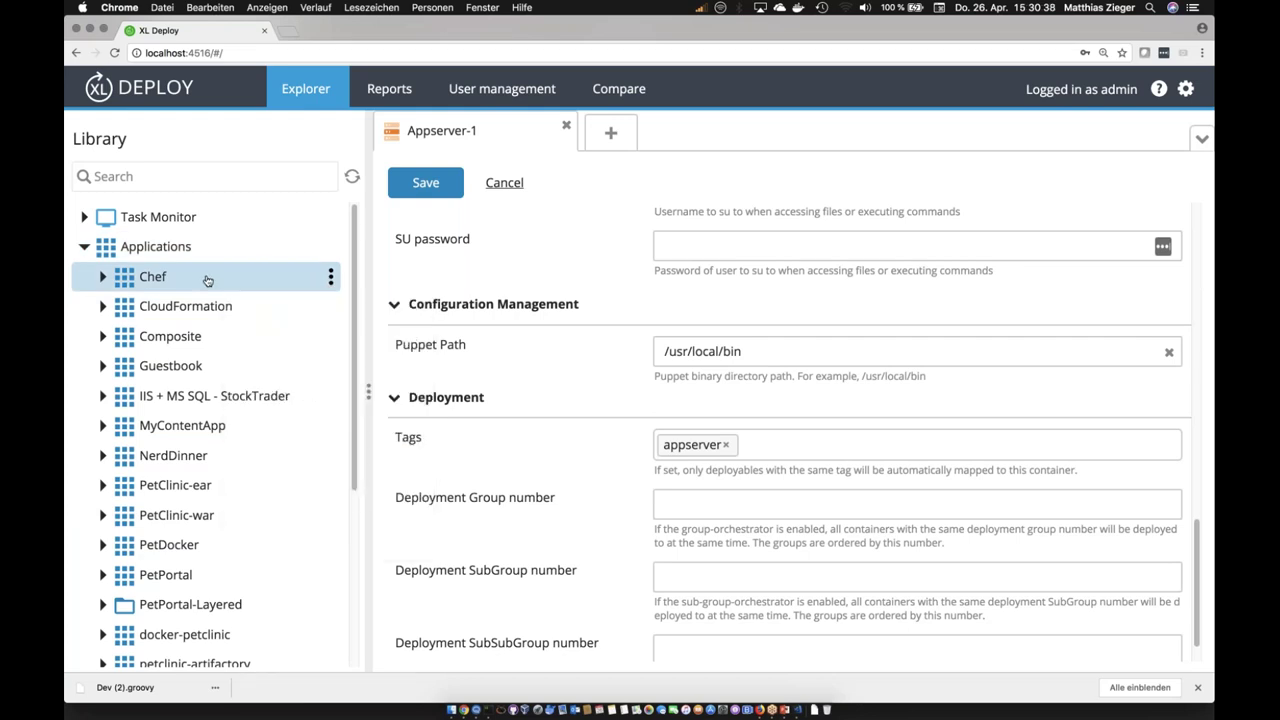
pyautogui.click(280, 248)
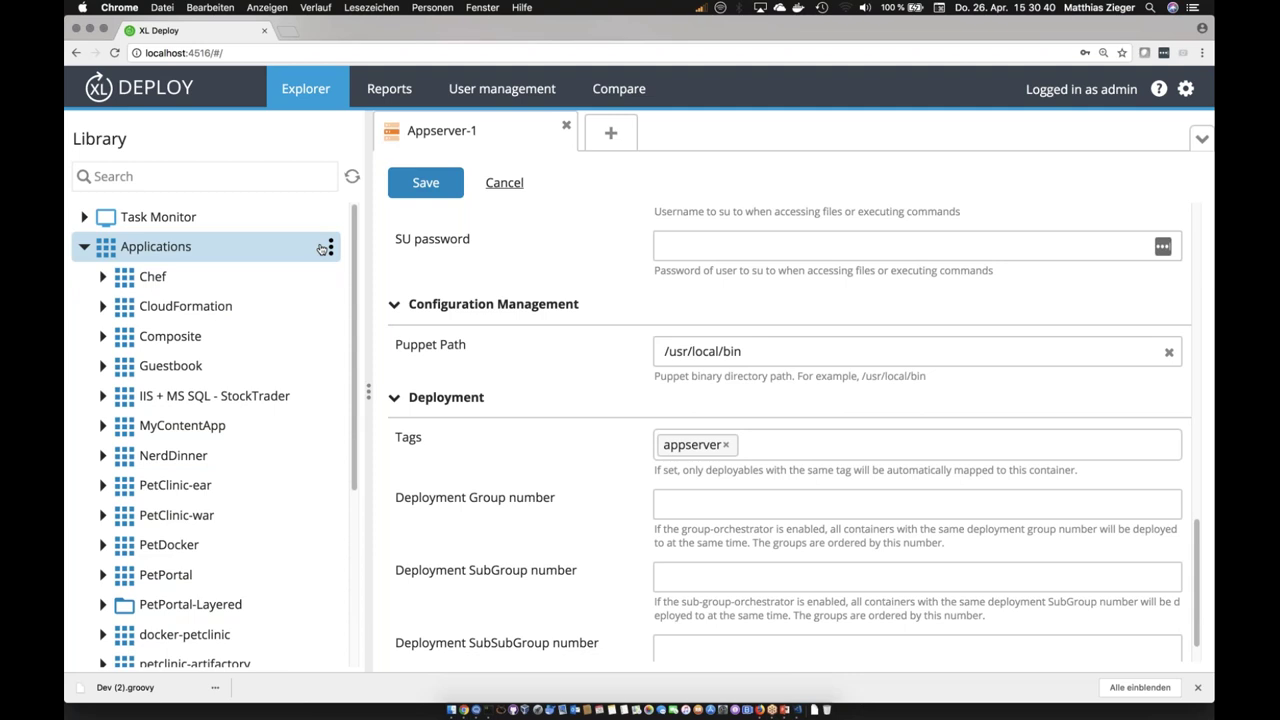
pyautogui.click(332, 248)
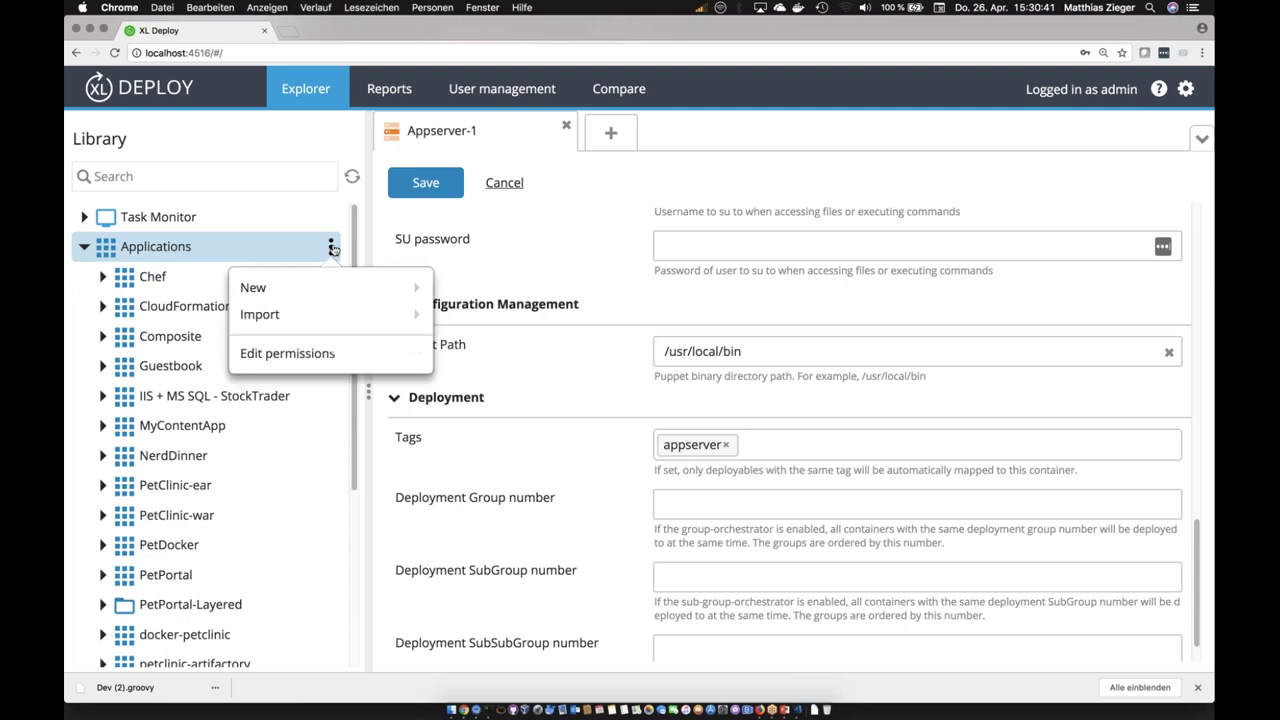
pyautogui.click(161, 247)
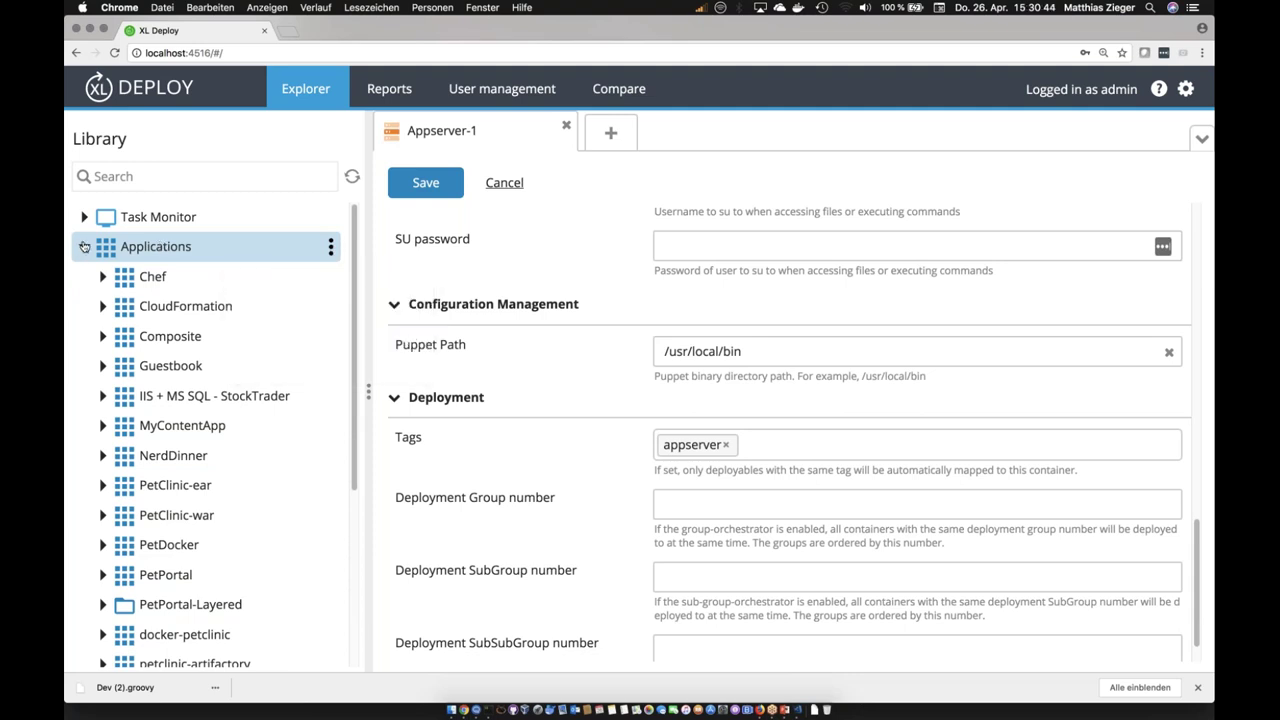
# Step: Generate PetPortal-Layered's example Deployfile and open the downloaded PetPortal-Layered.groovy
pyautogui.click(291, 604)
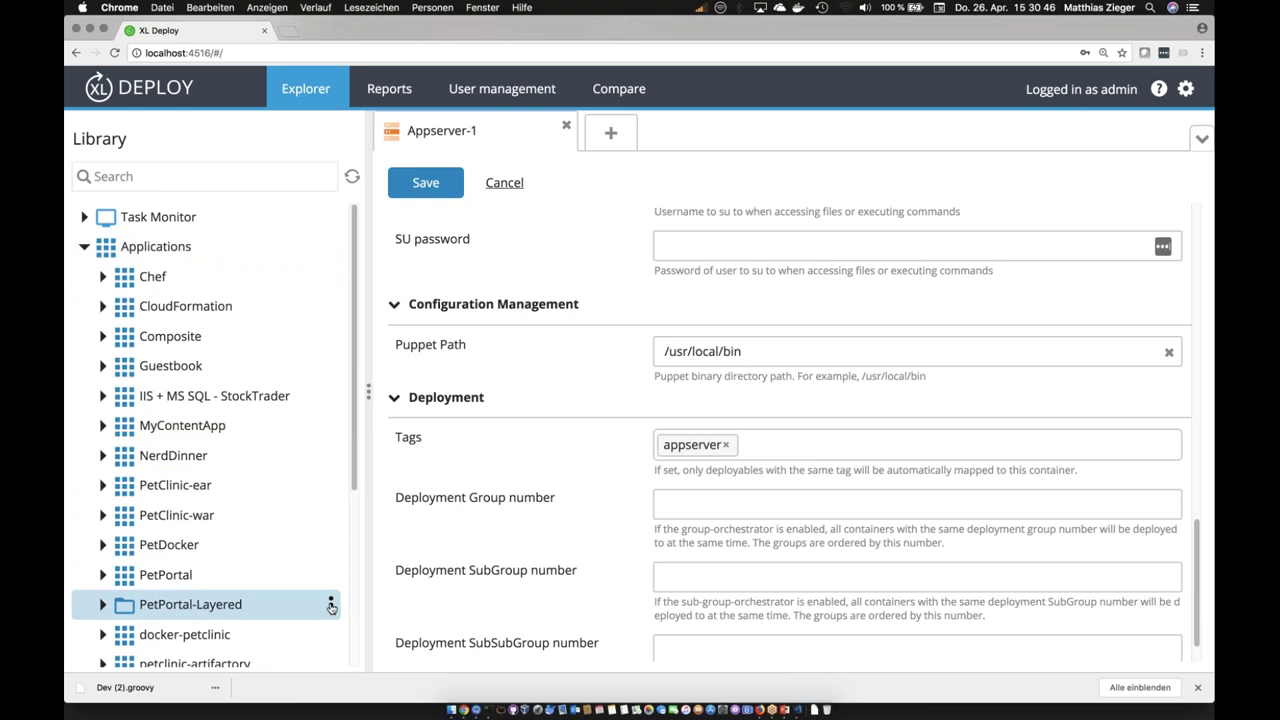
pyautogui.click(331, 604)
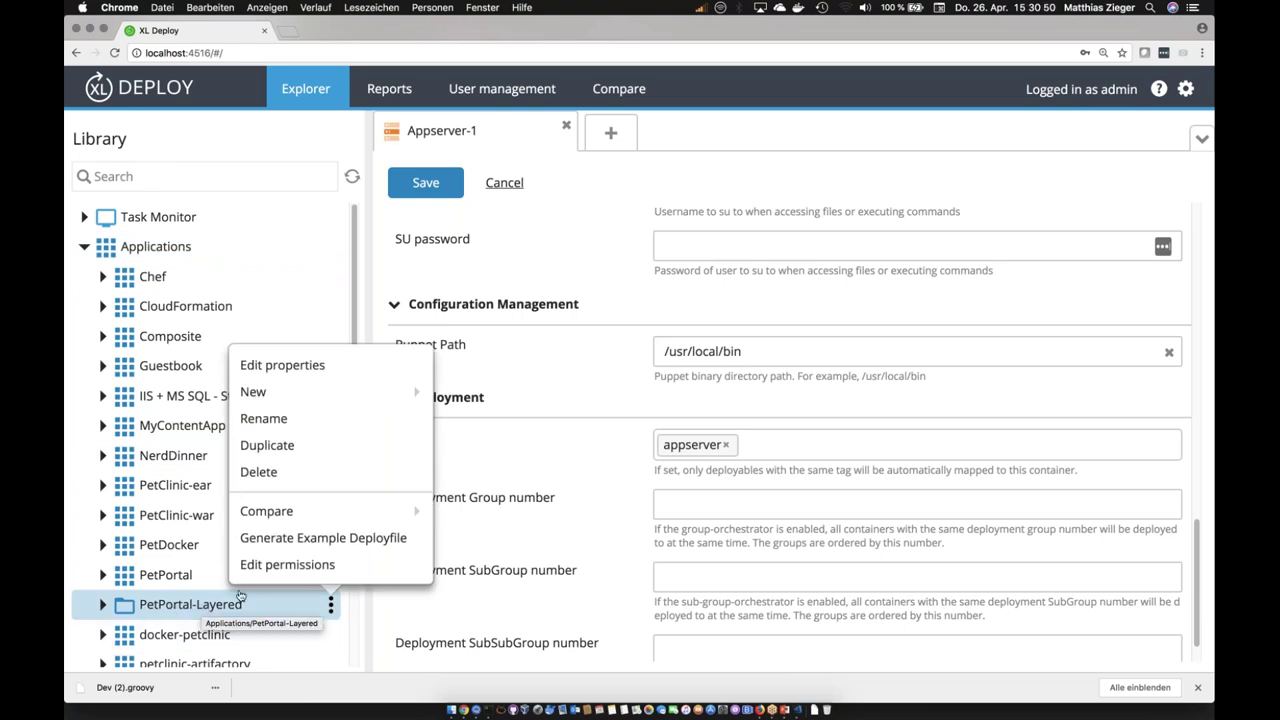
pyautogui.click(315, 538)
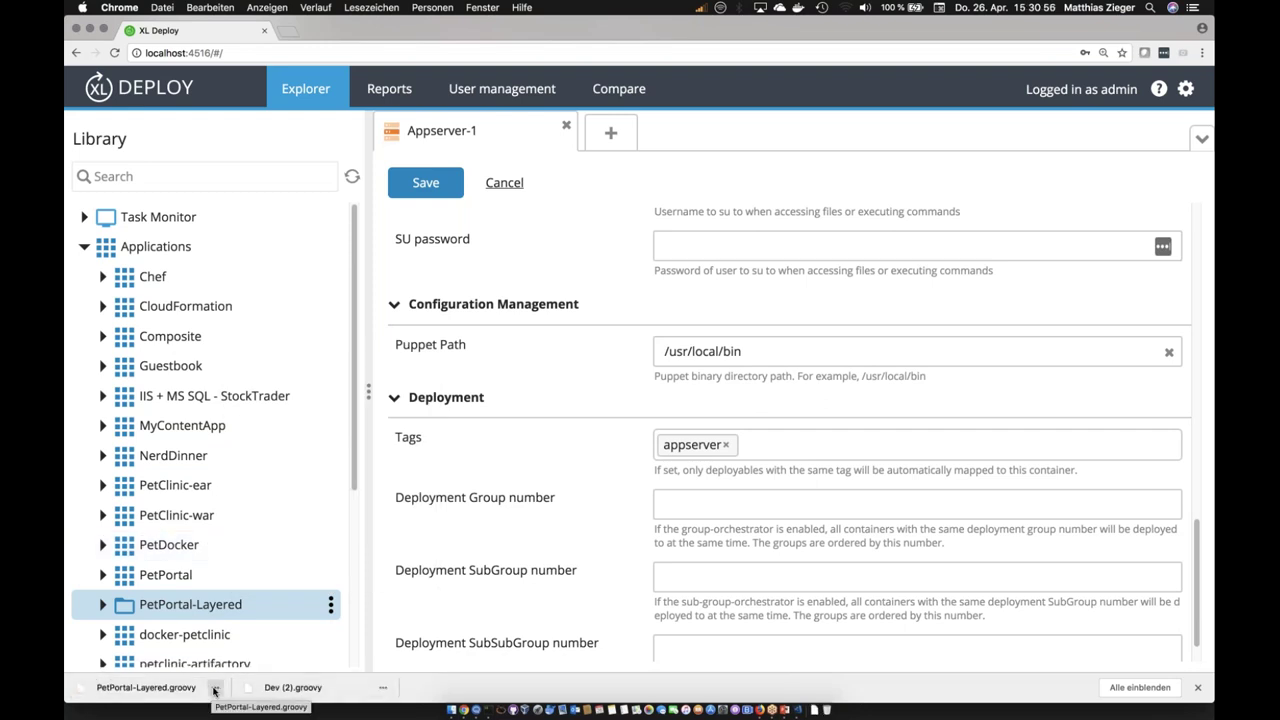
pyautogui.click(213, 690)
pyautogui.click(232, 618)
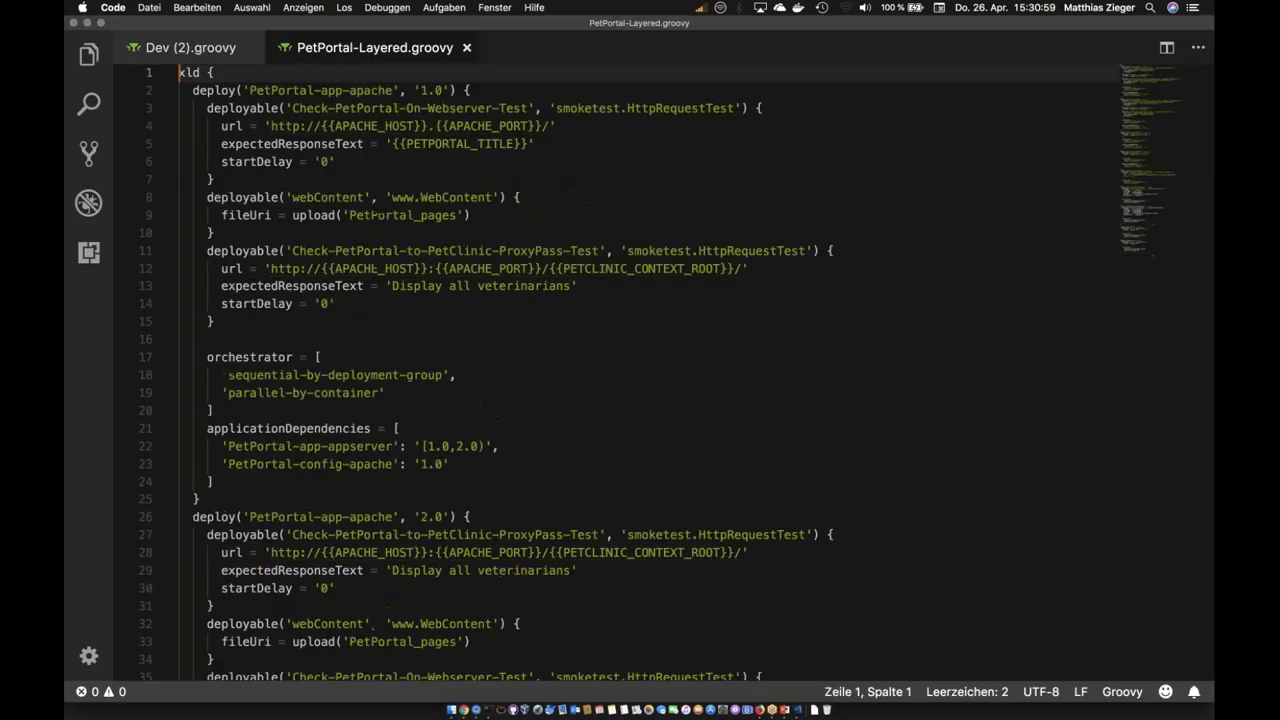
# Step: Highlight the proxy-pass test URL, PETCLINIC_CONTEXT_ROOT placeholder and sequential-by-deployment-group orchestrator
pyautogui.scroll(-1, 310, 195)
pyautogui.scroll(1, 250, 140)
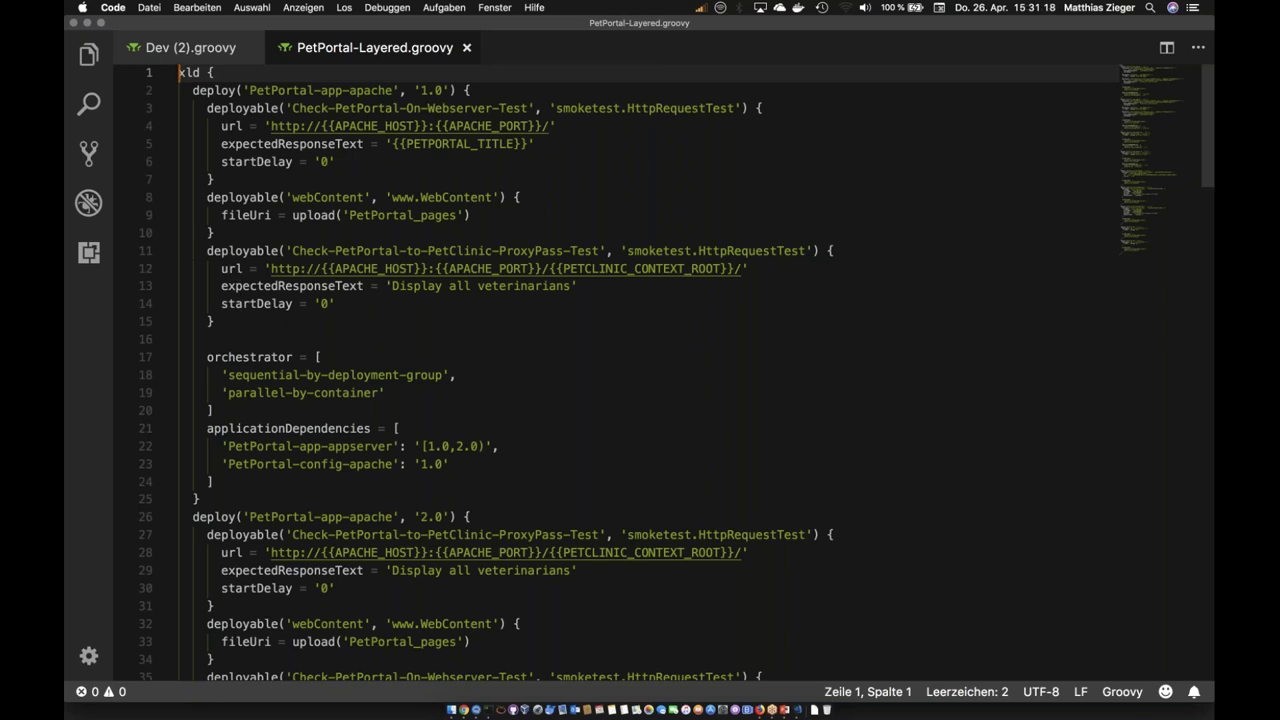
pyautogui.moveTo(270, 268); pyautogui.dragTo(533, 268)
pyautogui.hotkey('shift', 'Right')
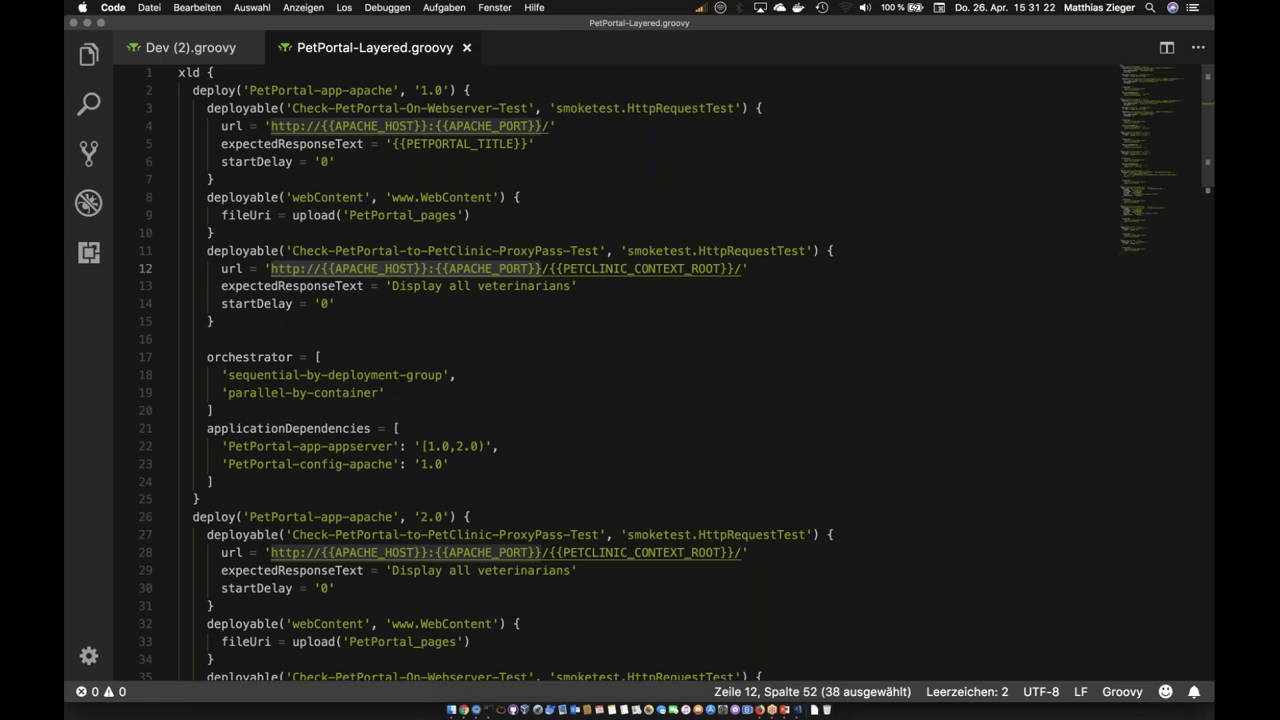
pyautogui.moveTo(550, 268); pyautogui.dragTo(728, 270)
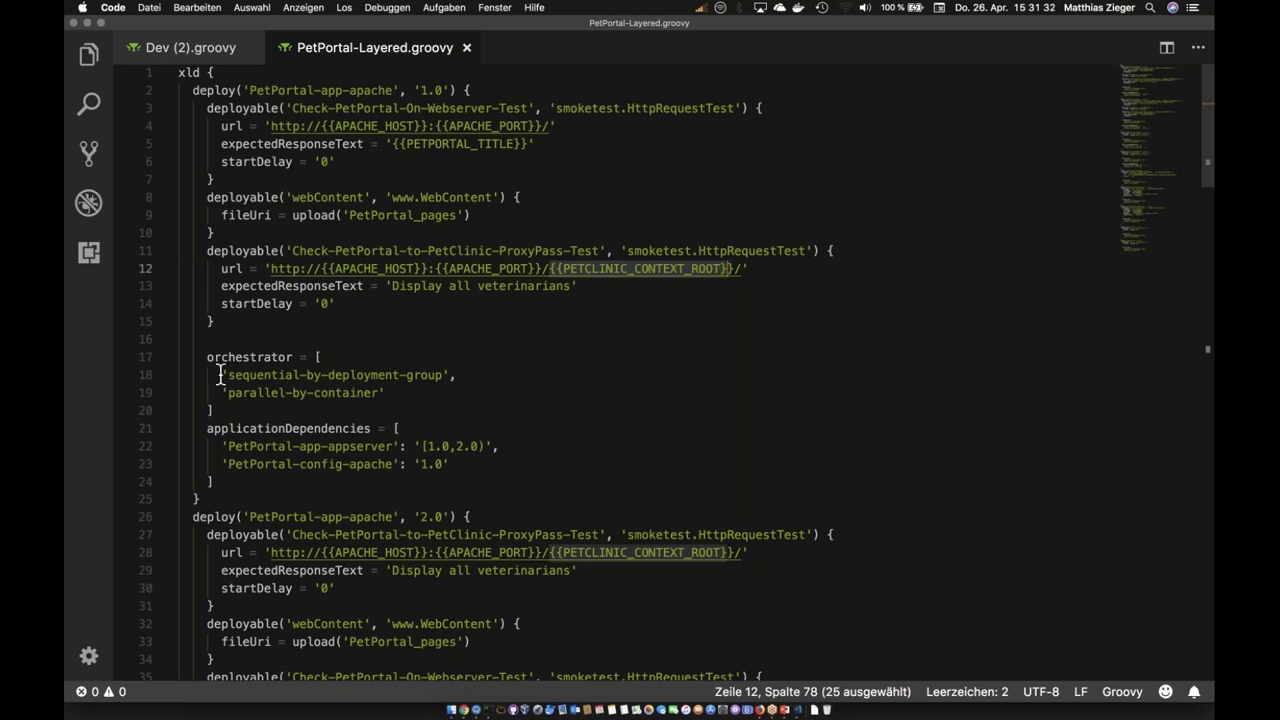
pyautogui.moveTo(200, 357); pyautogui.dragTo(402, 393)
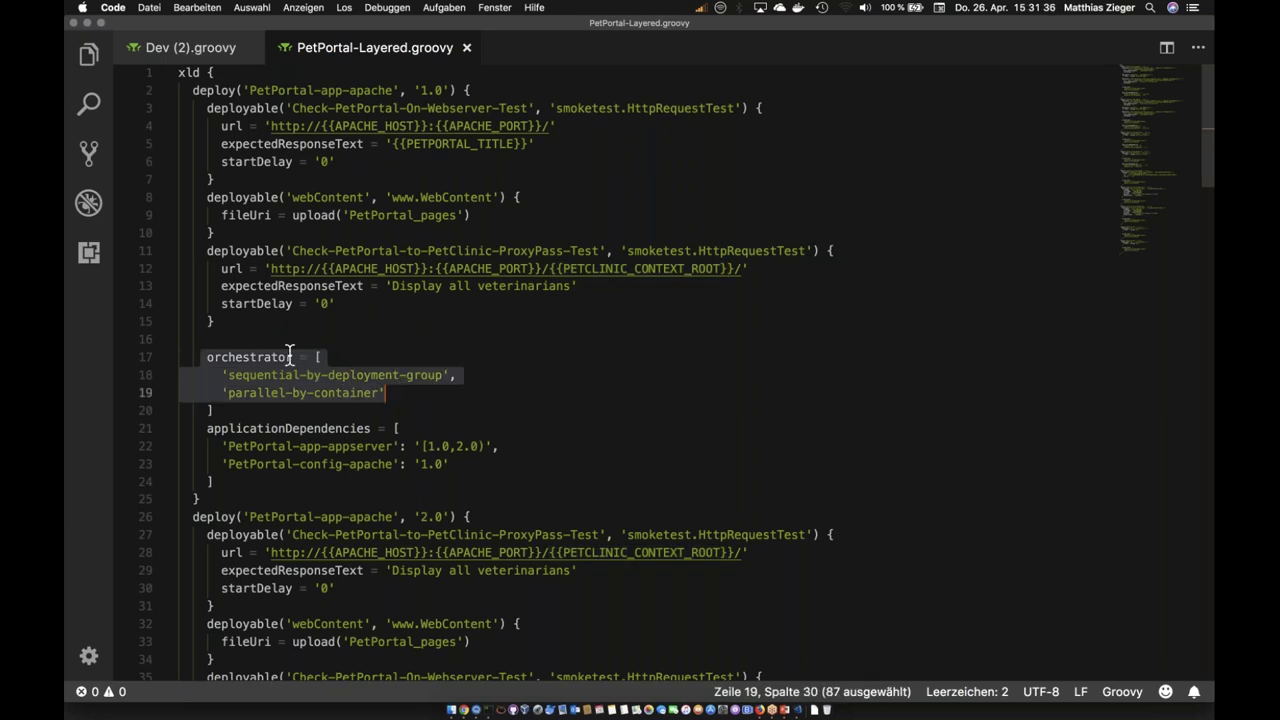
pyautogui.click(210, 358)
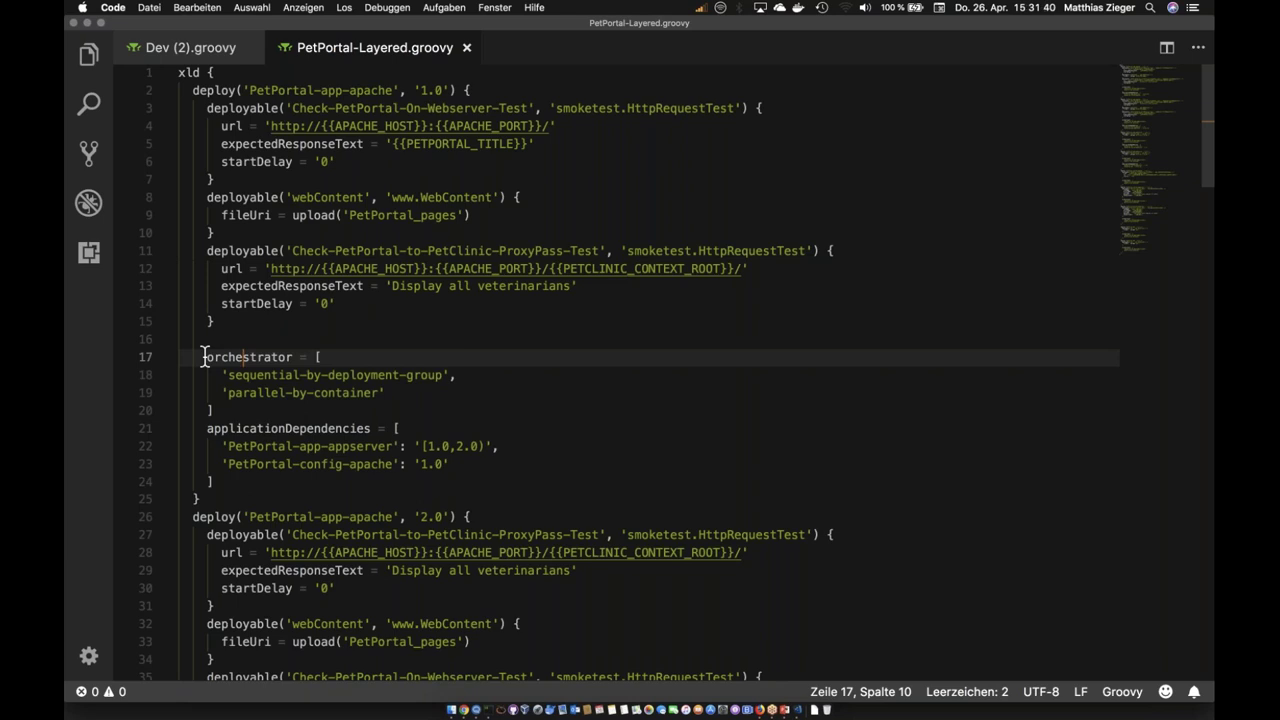
pyautogui.moveTo(229, 376); pyautogui.dragTo(445, 377)
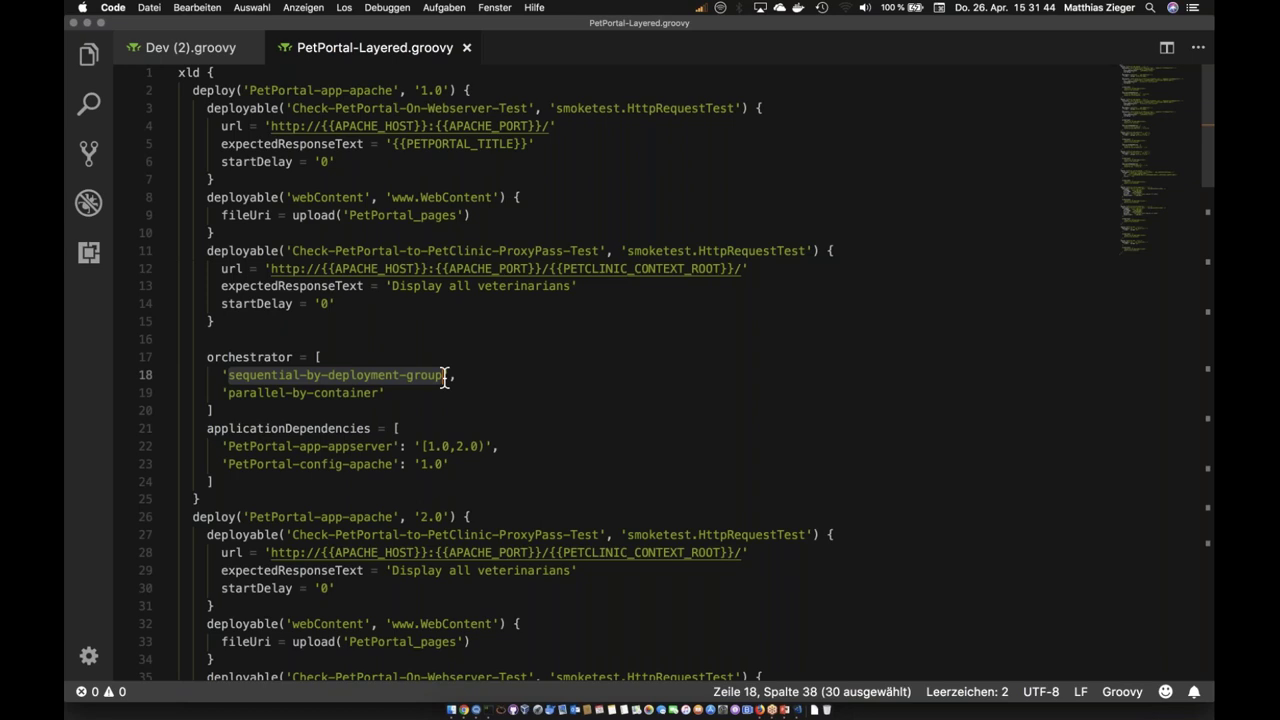
pyautogui.click(207, 357)
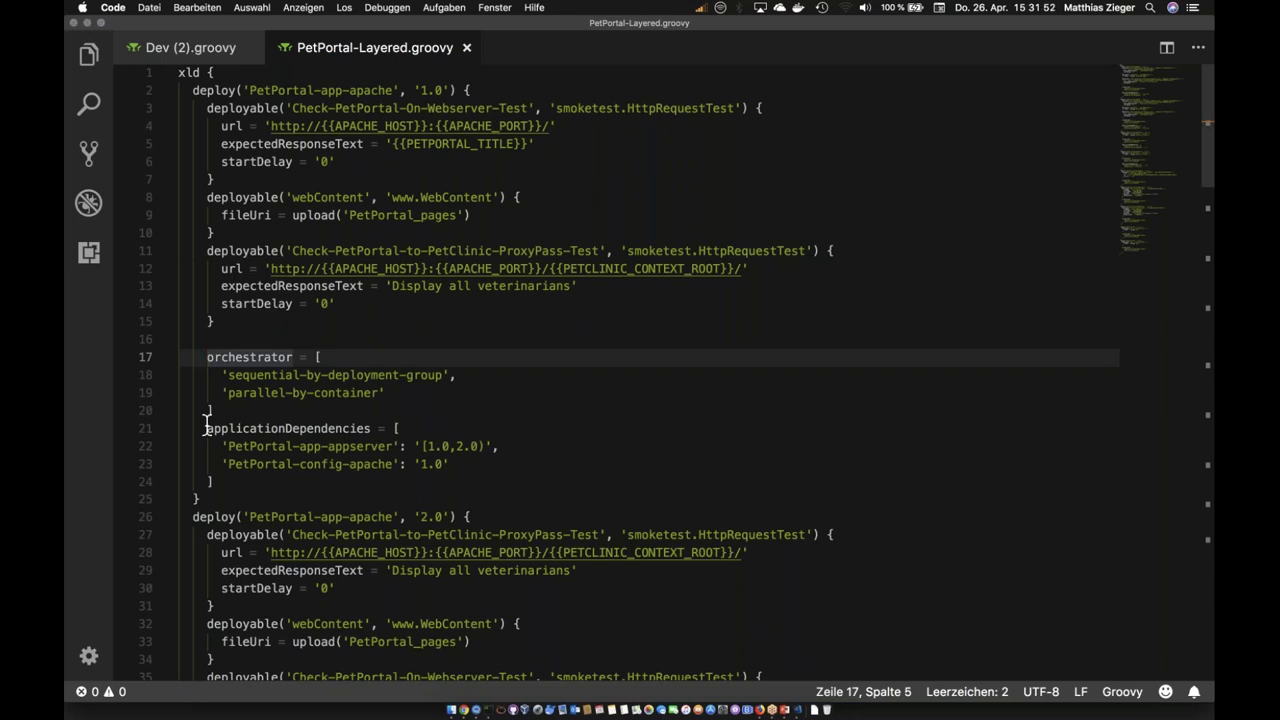
# Step: Scroll down to the PetPortal-db 1.0 and 2.0 deployables, then minimize the editor
pyautogui.scroll(-1, 206, 427)
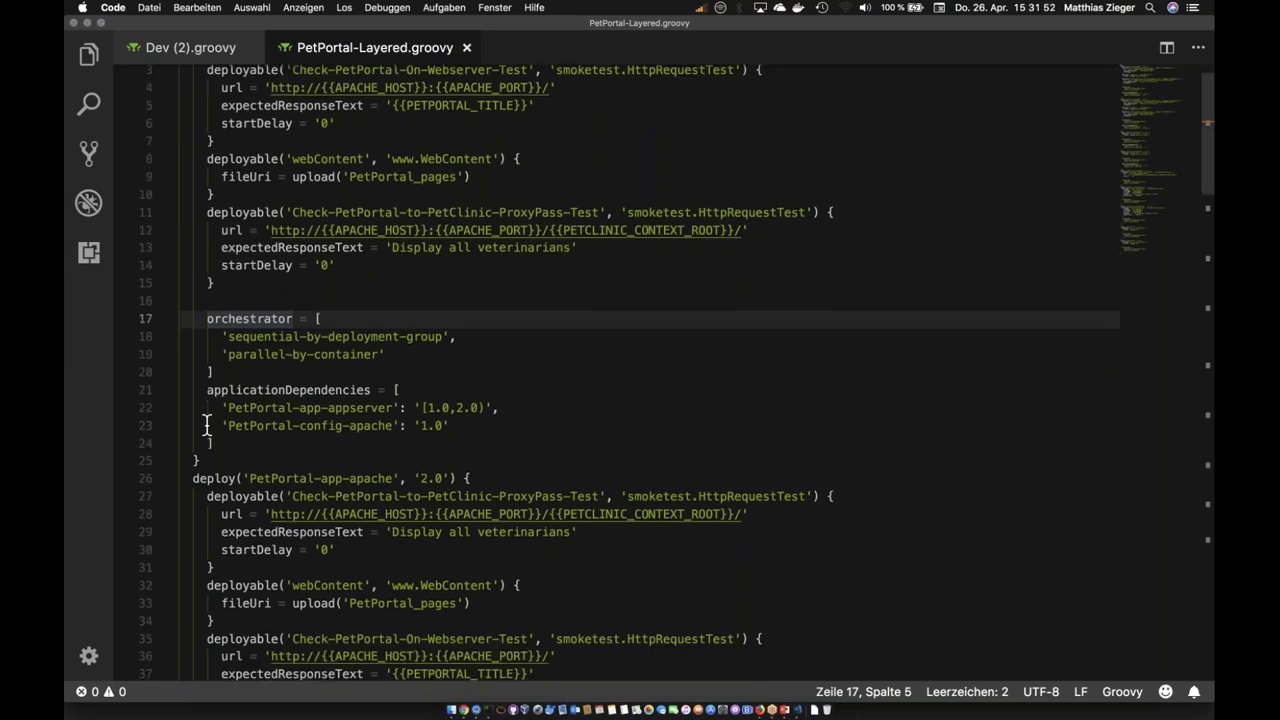
pyautogui.scroll(-10, 206, 427)
pyautogui.scroll(-8, 206, 427)
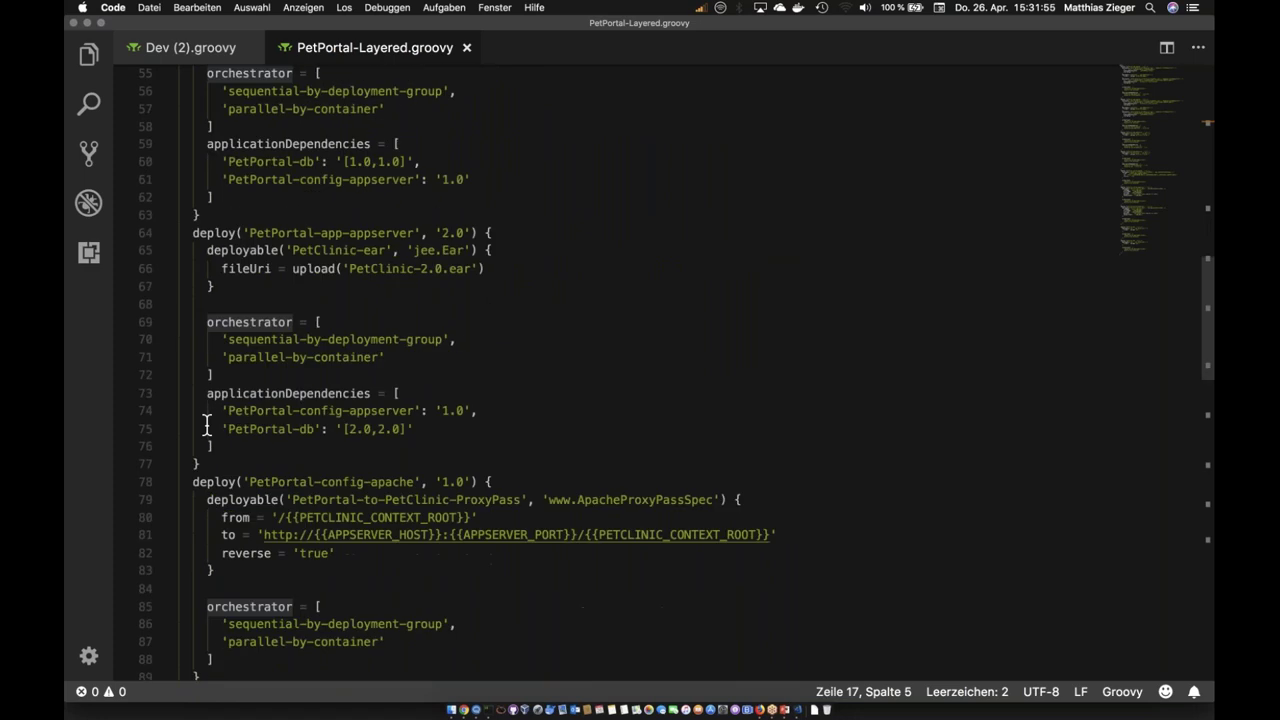
pyautogui.scroll(-5, 206, 427)
pyautogui.scroll(-2, 206, 427)
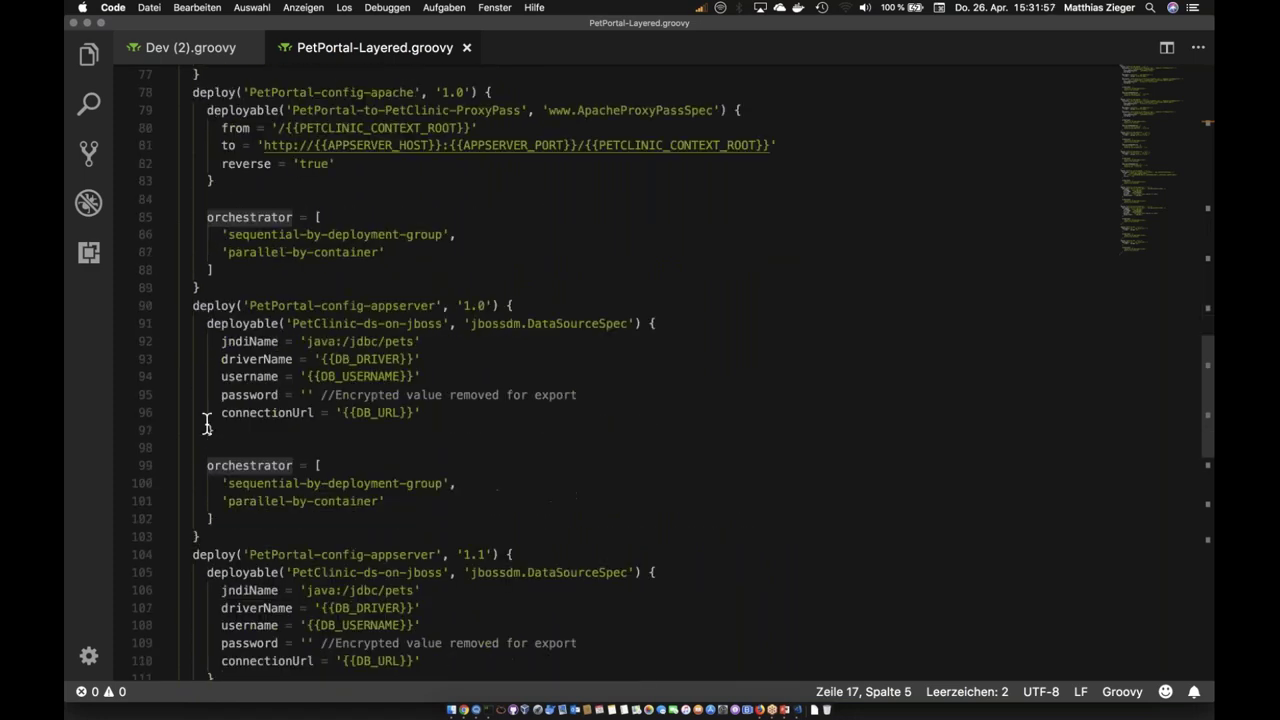
pyautogui.scroll(-5, 206, 427)
pyautogui.scroll(-1, 206, 427)
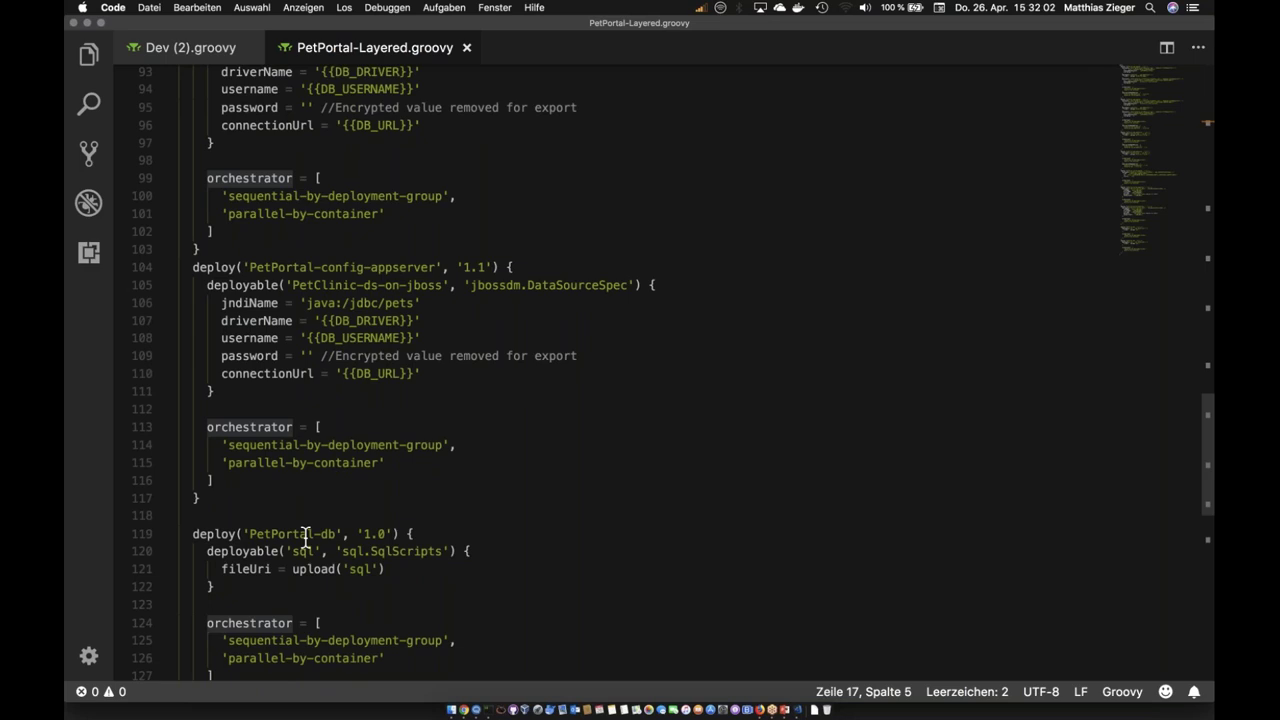
pyautogui.scroll(-2, 306, 534)
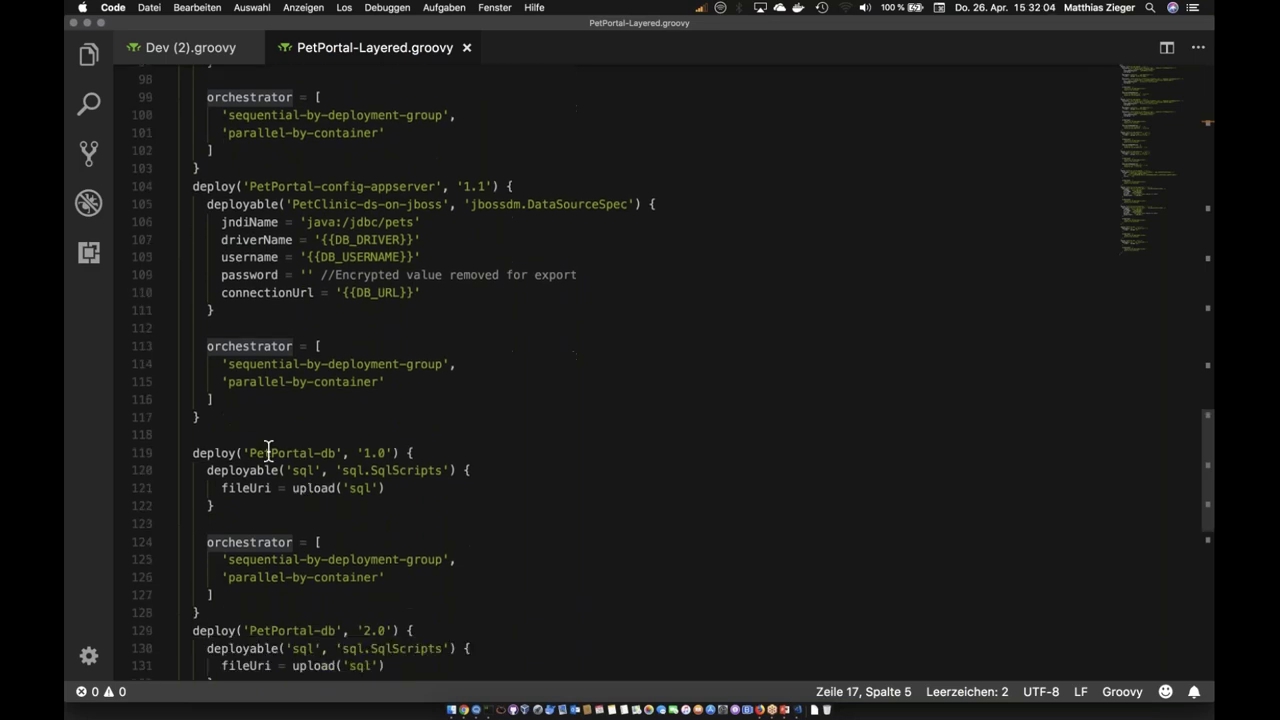
pyautogui.moveTo(268, 452); pyautogui.dragTo(448, 470)
pyautogui.click(386, 488)
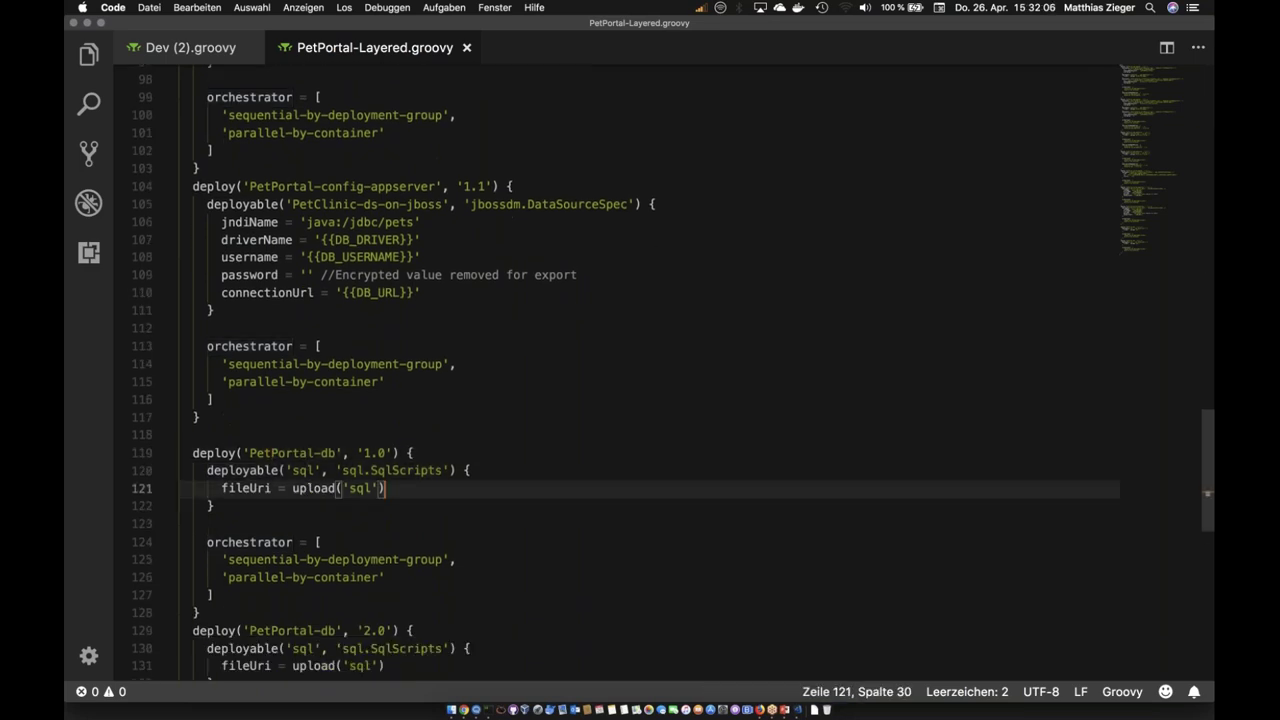
pyautogui.scroll(-6, 674, 373)
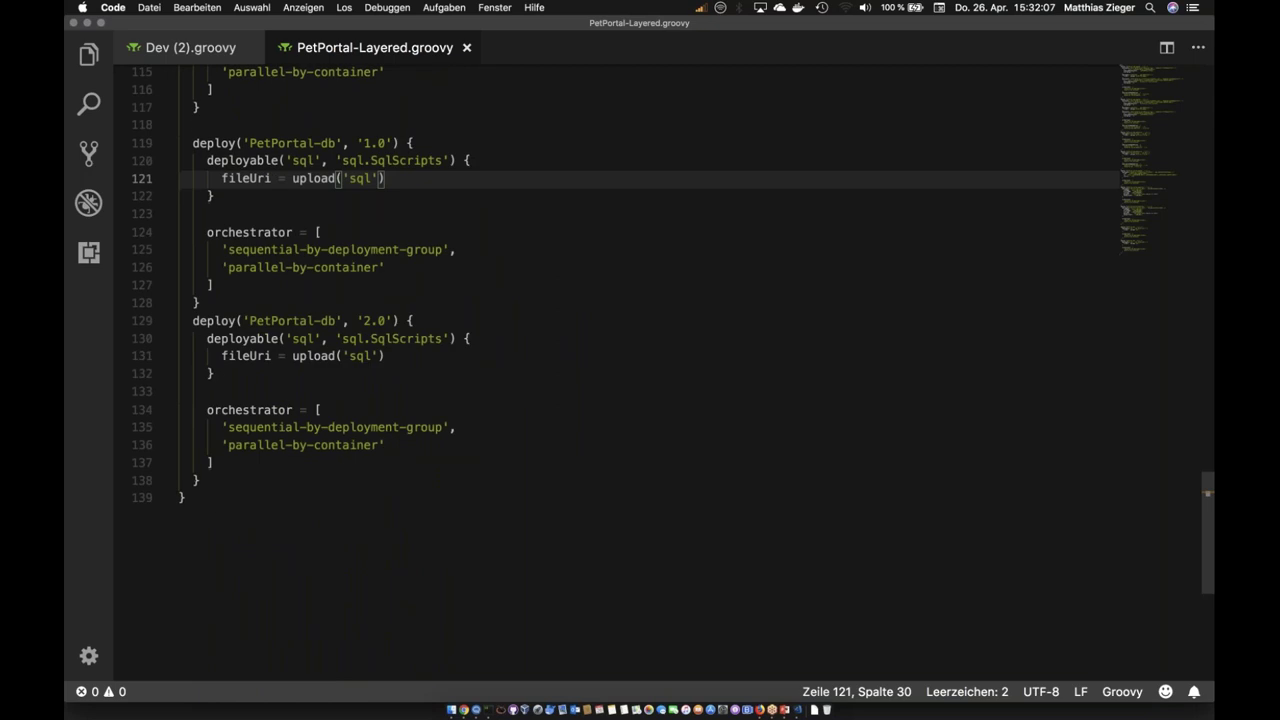
pyautogui.scroll(3, 626, 300)
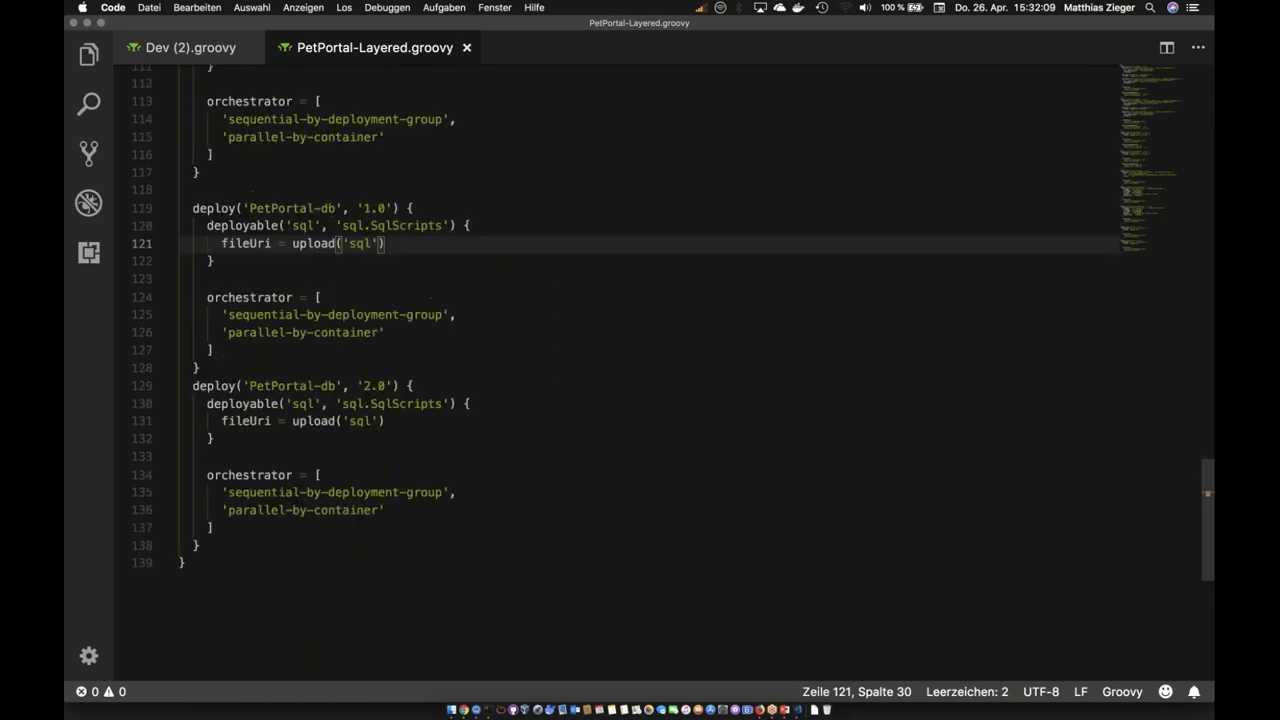
pyautogui.click(87, 23)
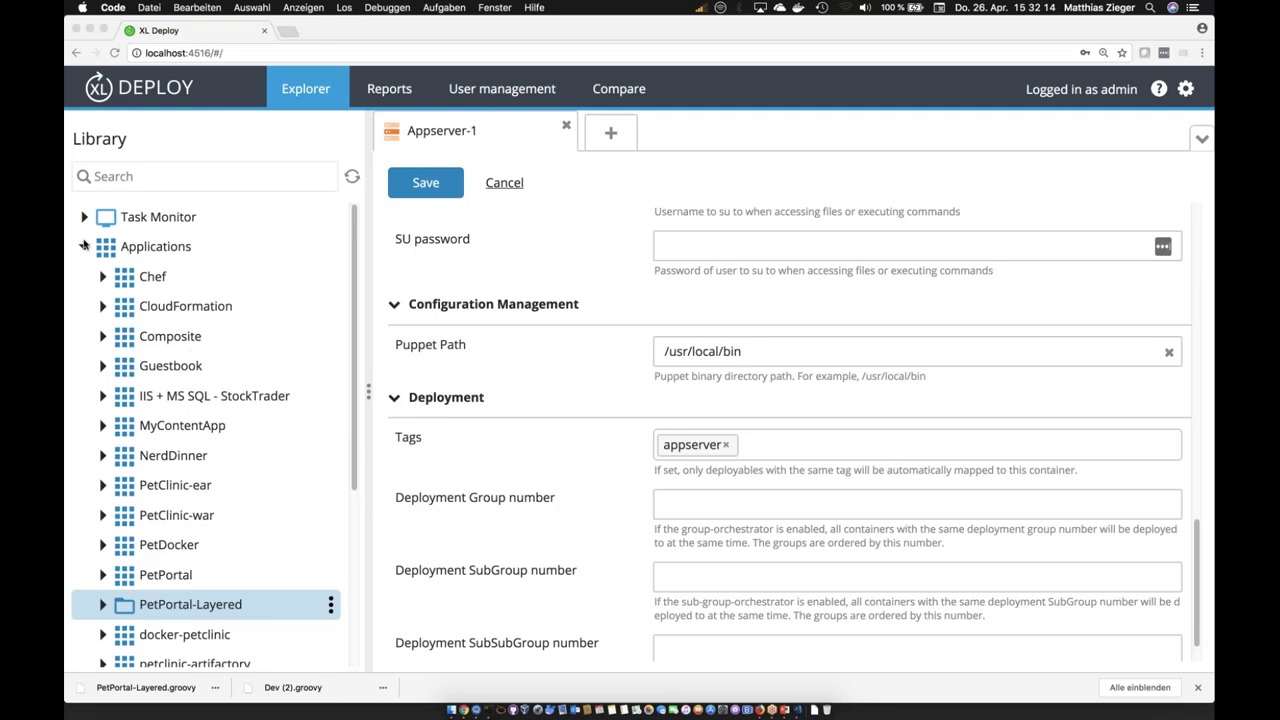
# Step: Collapse Applications and Infrastructure, then open Environments > Dev > DEV
pyautogui.click(85, 250)
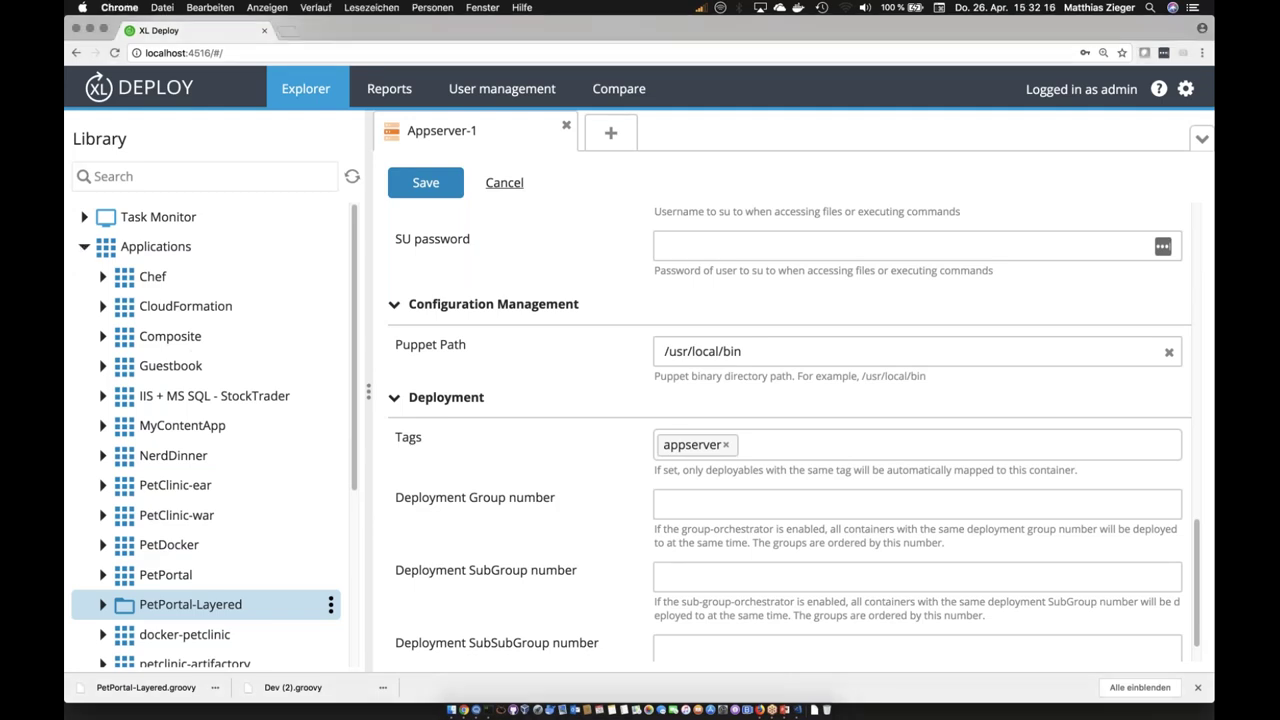
pyautogui.click(85, 249)
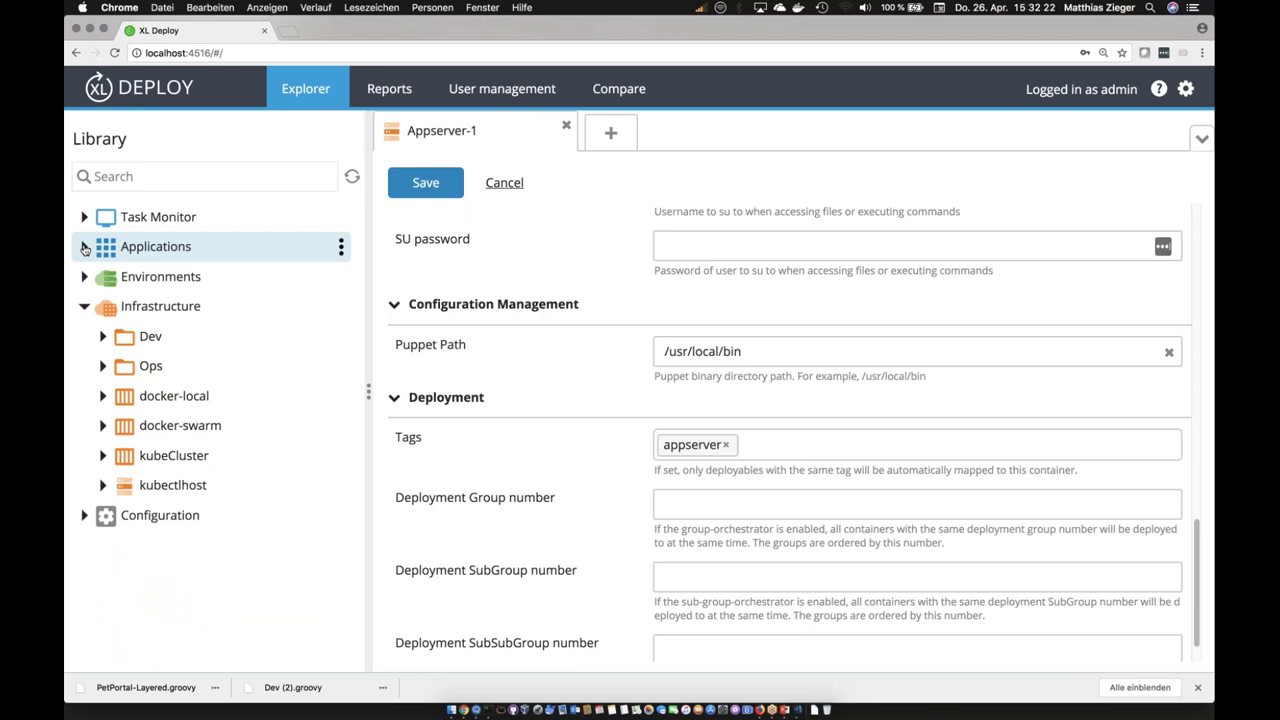
pyautogui.click(84, 307)
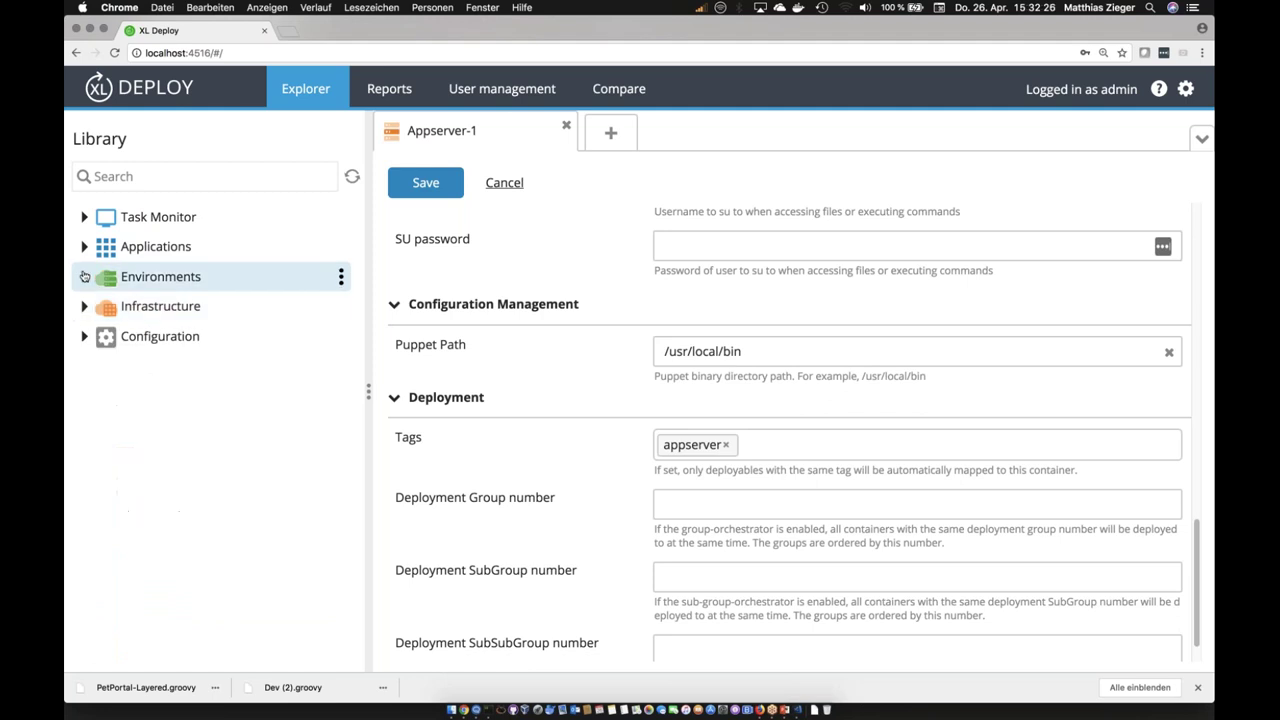
pyautogui.click(84, 277)
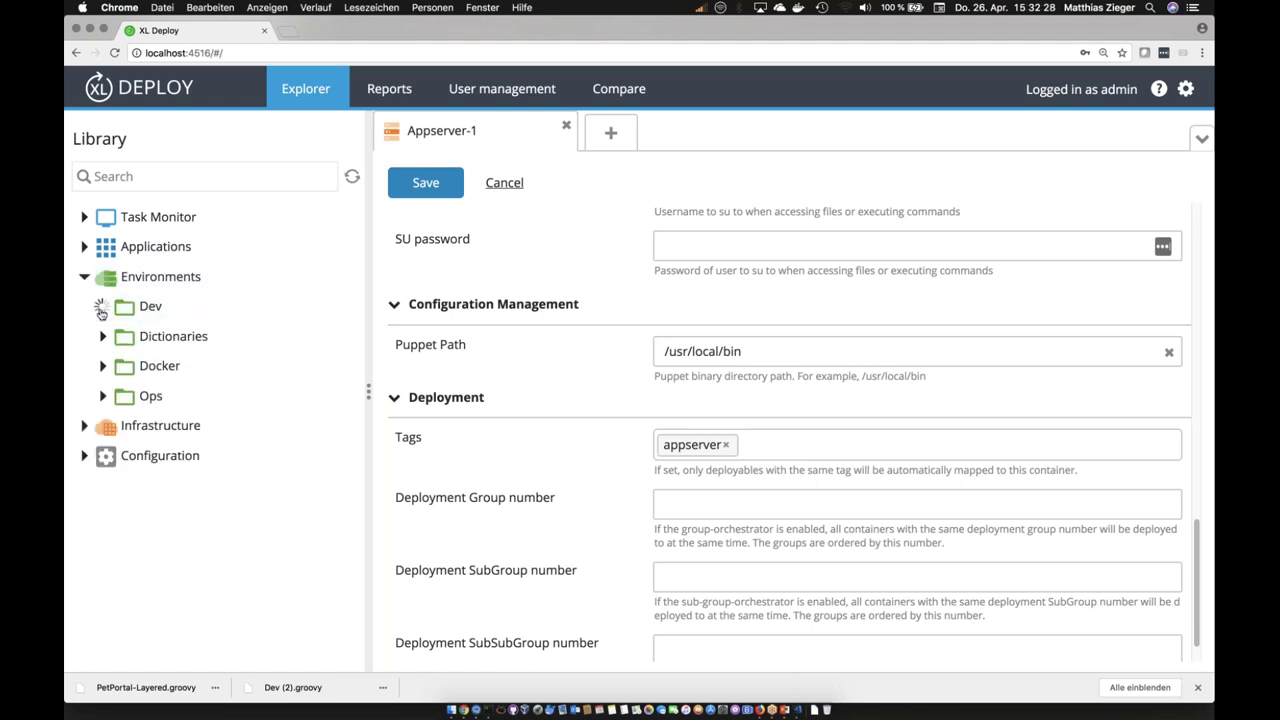
pyautogui.click(102, 308)
pyautogui.click(170, 396)
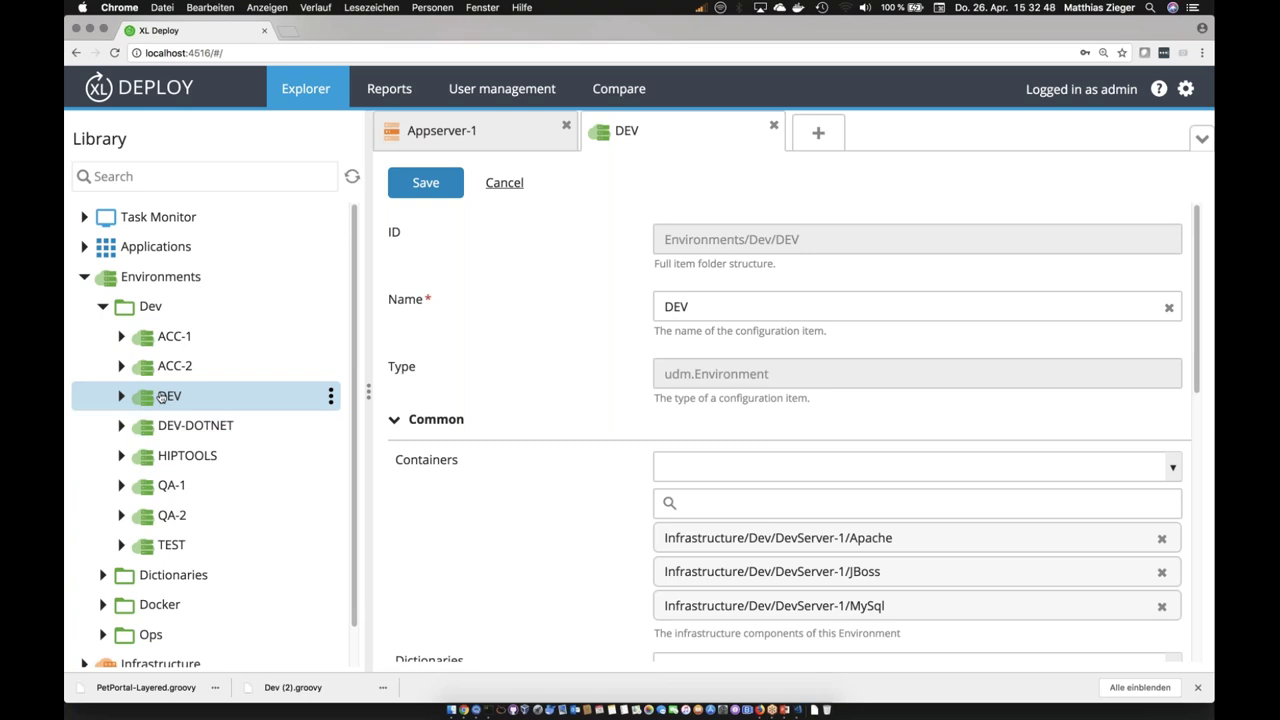
# Step: Open the Docker DEV environment and point out its docker-local container names
pyautogui.click(104, 606)
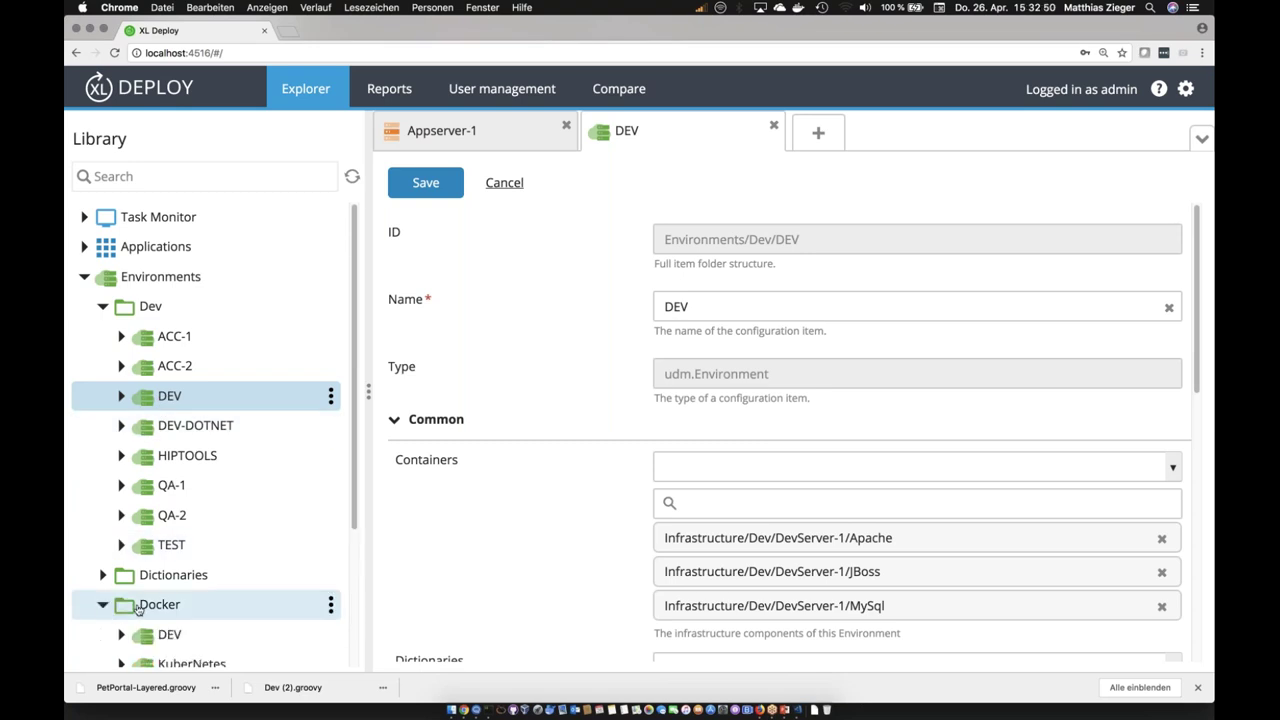
pyautogui.click(168, 634)
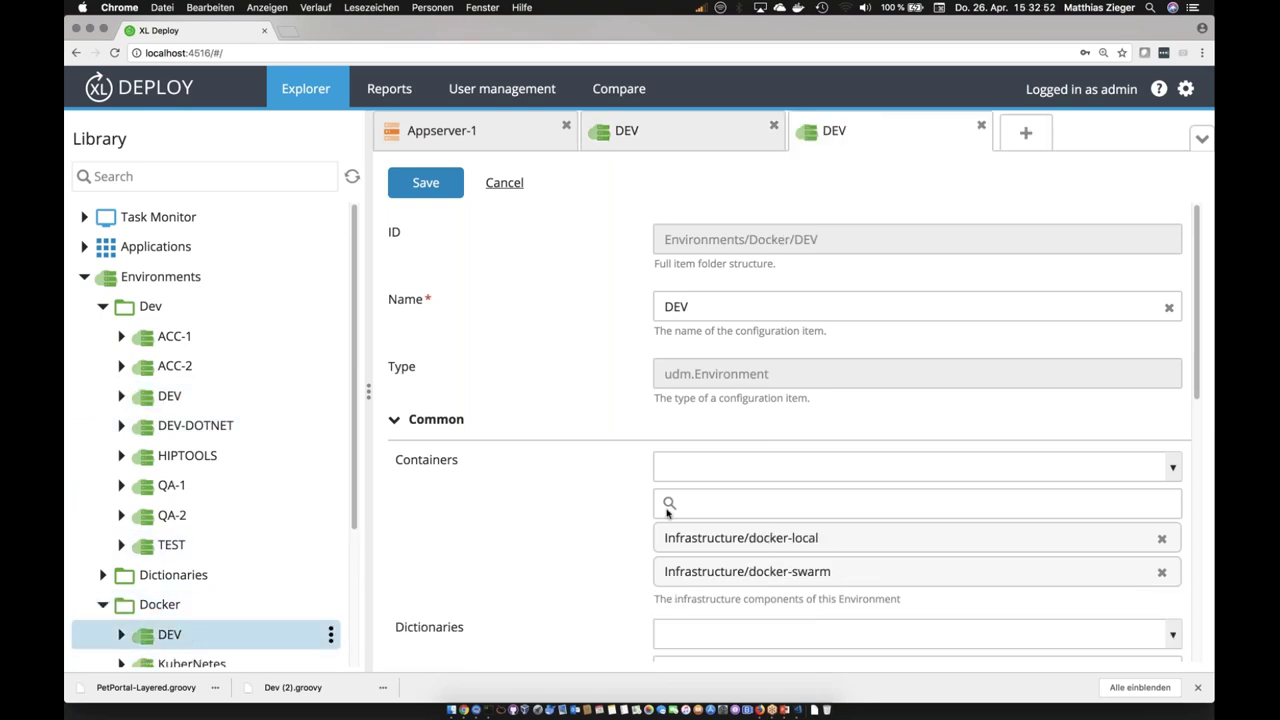
pyautogui.moveTo(845, 540); pyautogui.dragTo(662, 538)
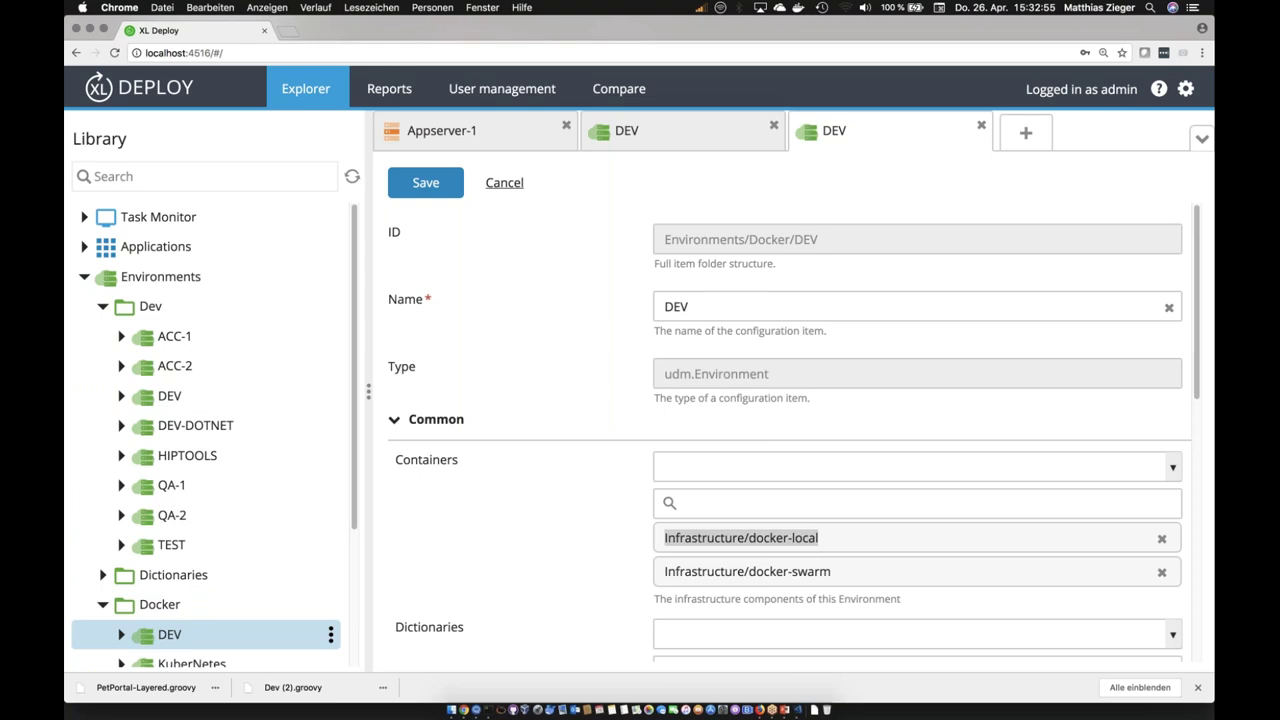
pyautogui.click(845, 578)
pyautogui.moveTo(847, 578); pyautogui.dragTo(662, 537)
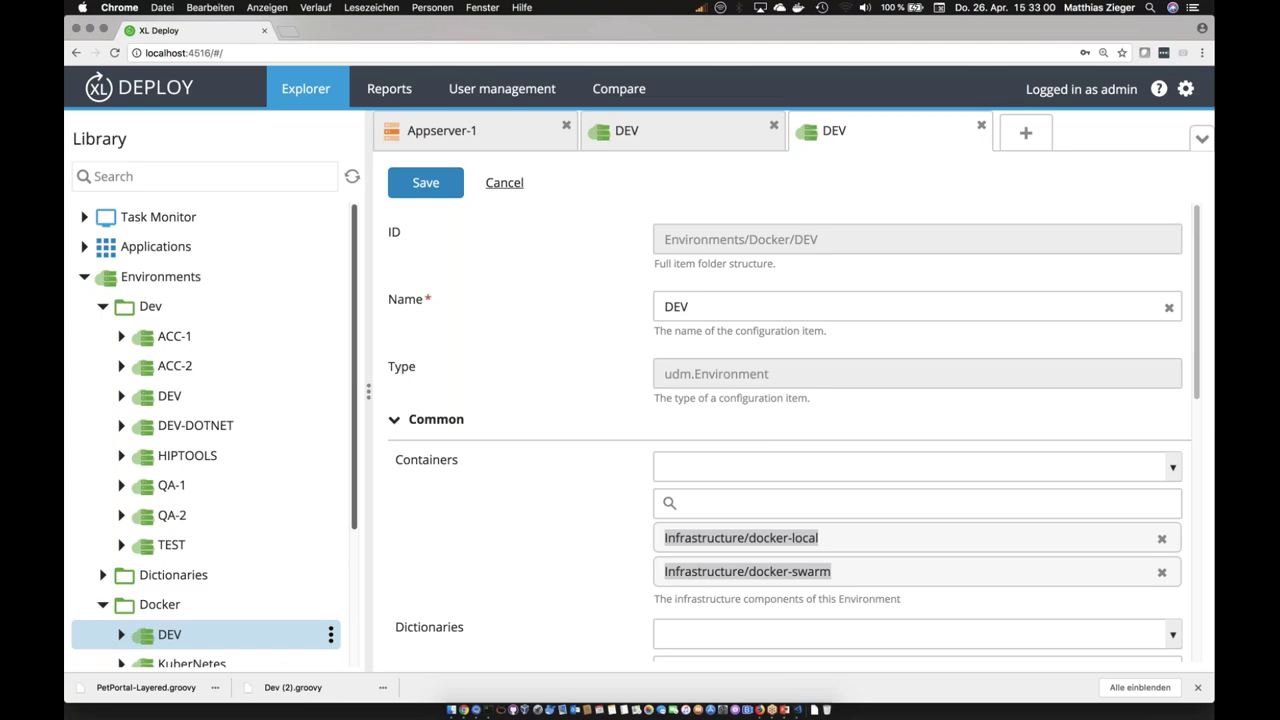
# Step: View the KuberNetes environment, then dev_dictionary with REGISTRY set to localhost:5000
pyautogui.scroll(-3, 226, 507)
pyautogui.click(224, 503)
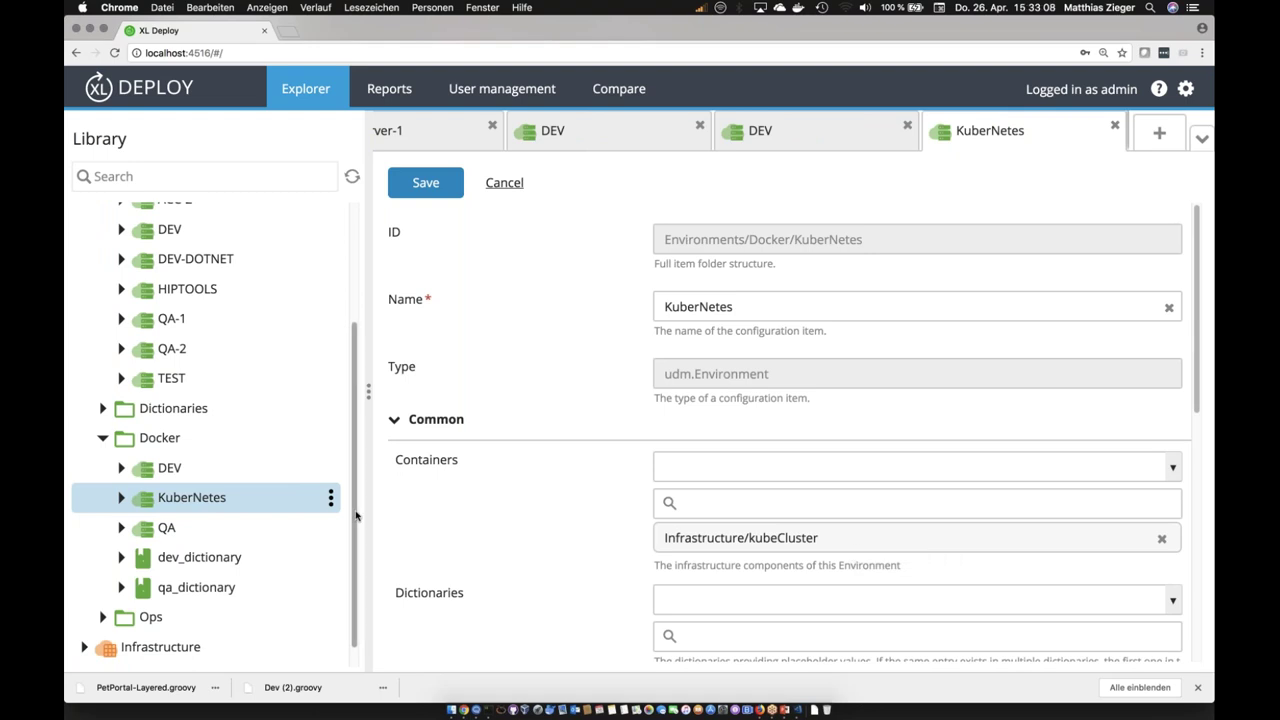
pyautogui.click(227, 564)
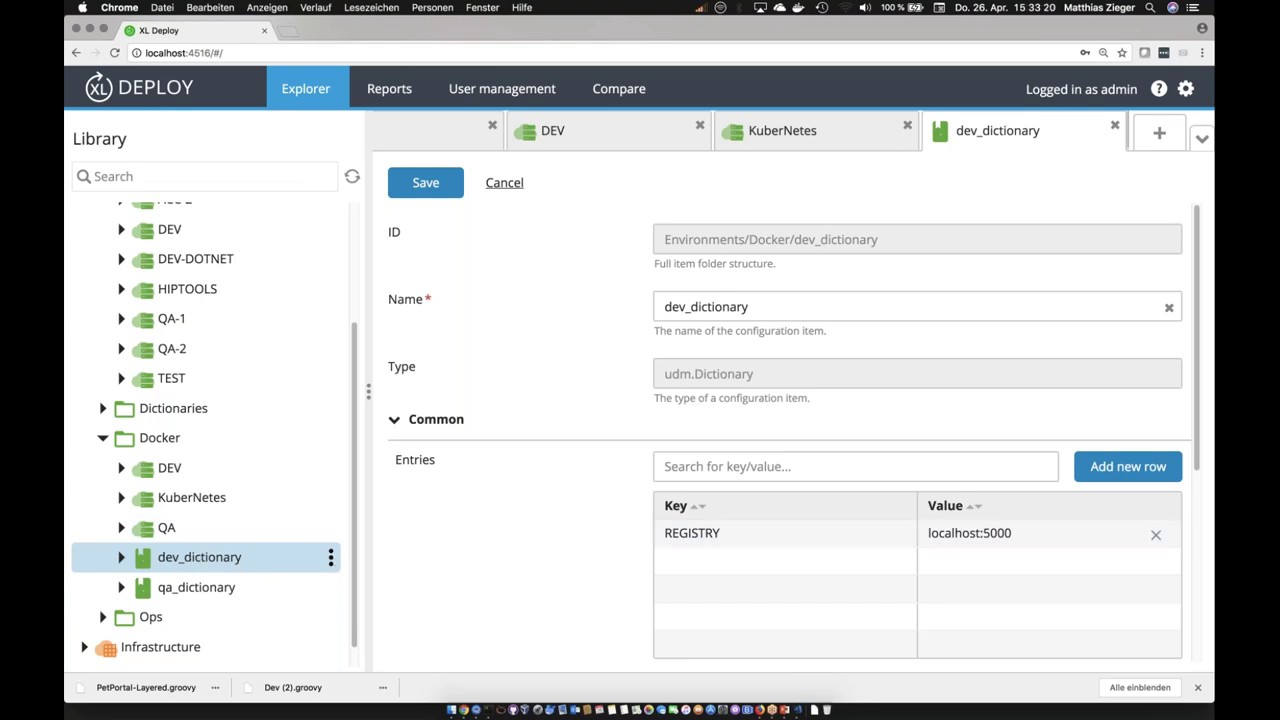
# Step: Open qa_dictionary and look through its entries
pyautogui.click(192, 594)
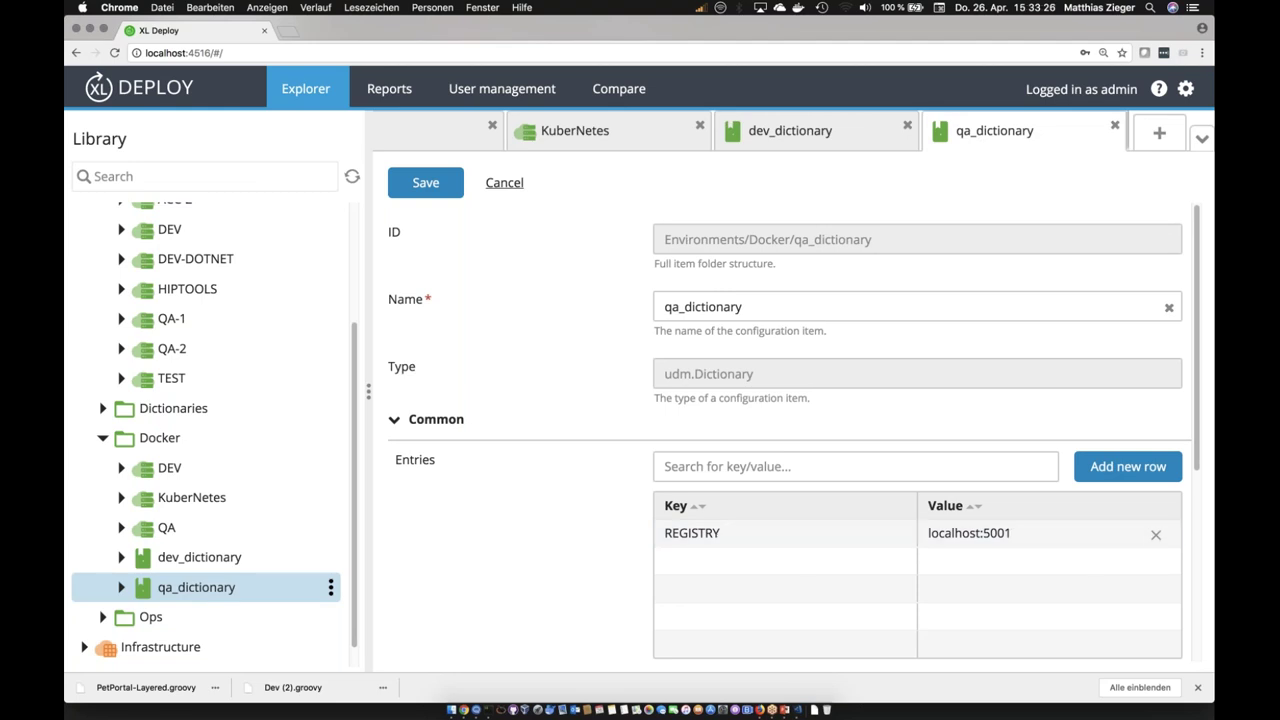
pyautogui.moveTo(353, 585); pyautogui.dragTo(356, 498)
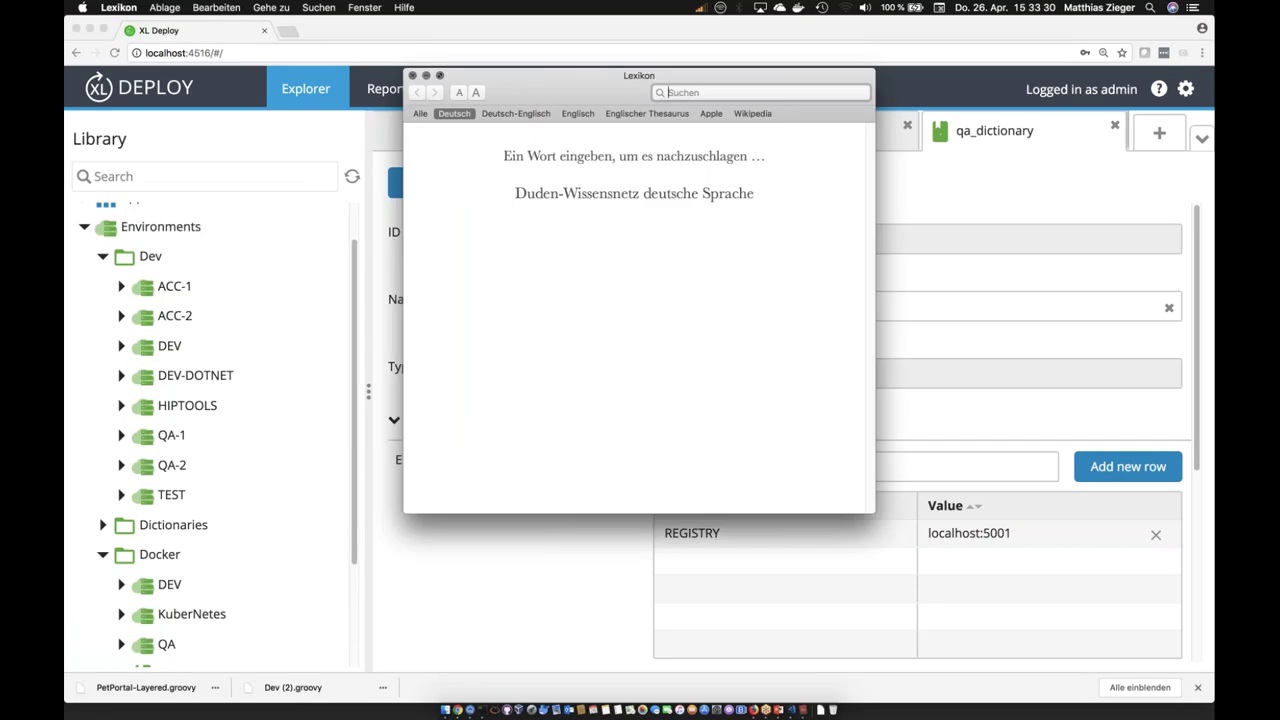
pyautogui.click(412, 76)
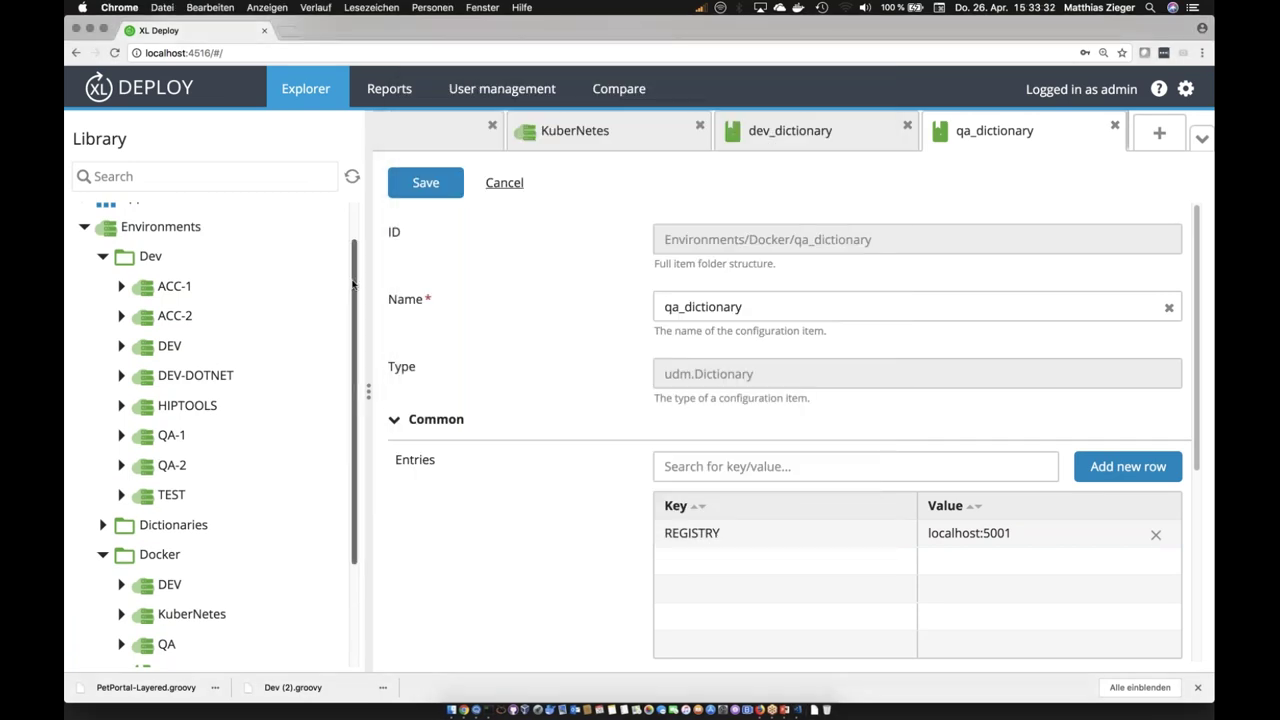
pyautogui.moveTo(353, 286); pyautogui.dragTo(356, 226)
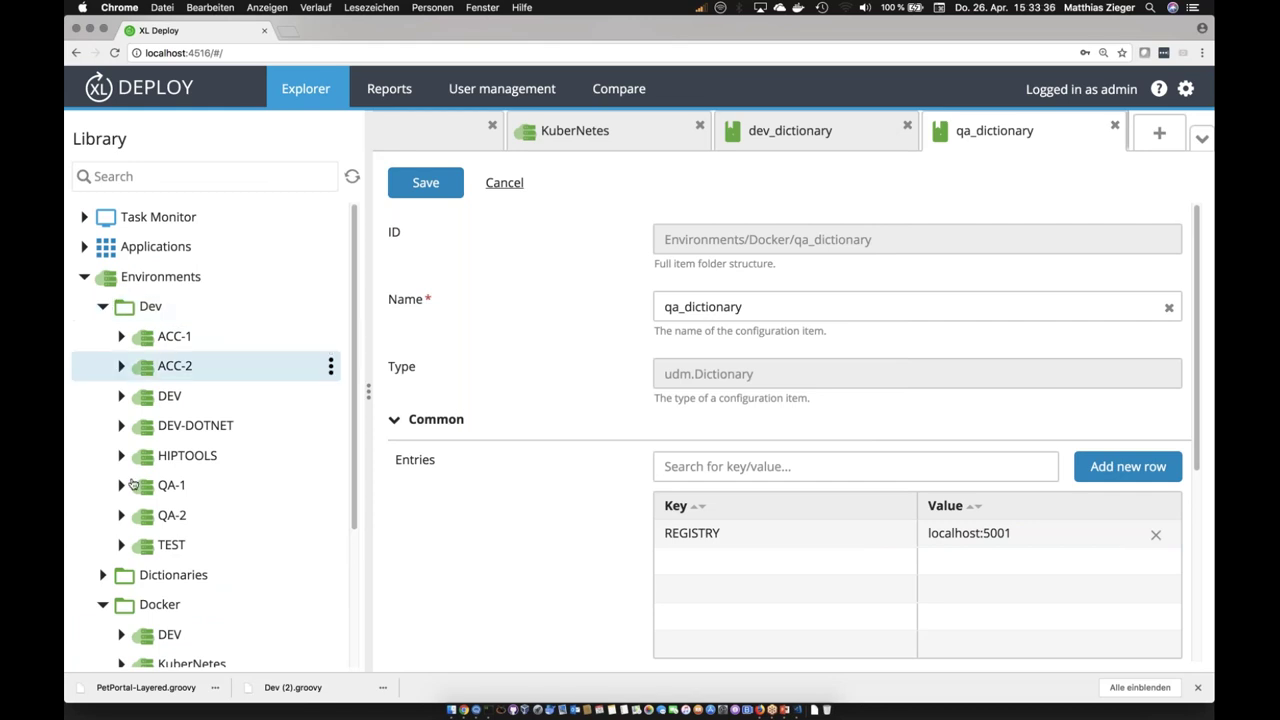
pyautogui.moveTo(353, 484); pyautogui.dragTo(344, 567)
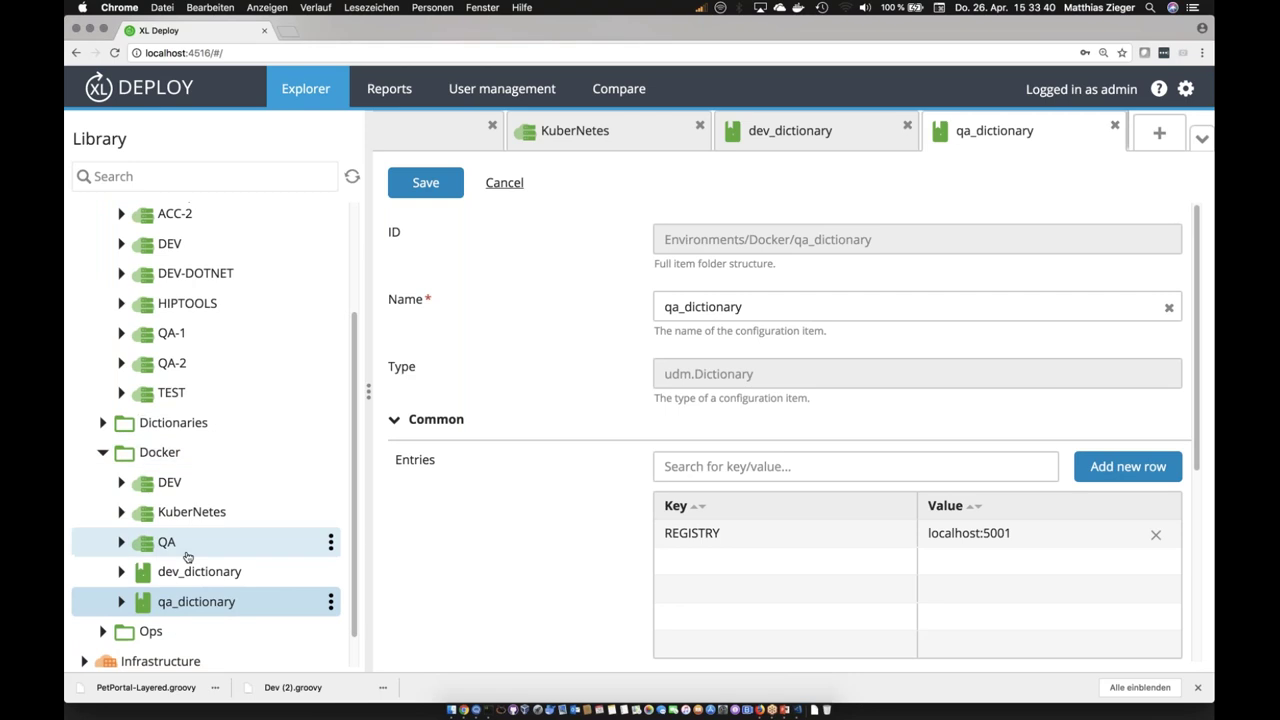
# Step: Open PetPortal-Dict-DEV and PetPortal-Dict-TEST, then collapse the Dev, Dictionaries and Docker folders
pyautogui.click(102, 424)
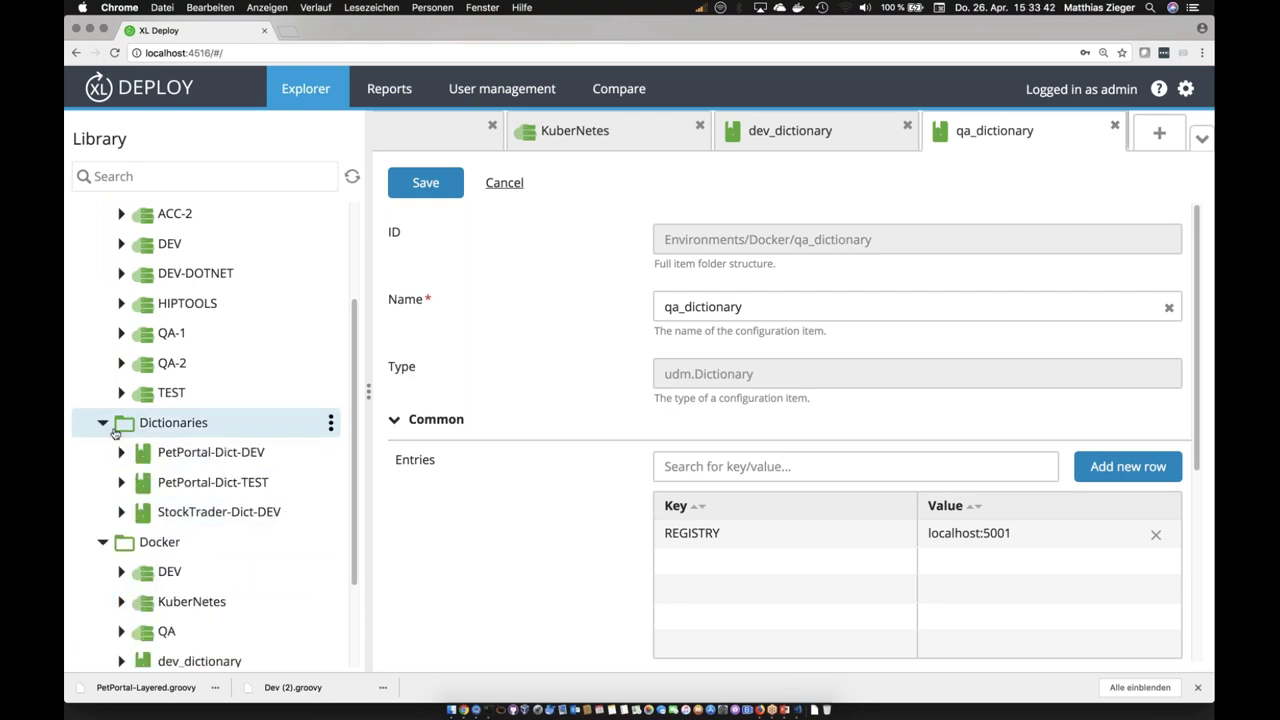
pyautogui.click(222, 454)
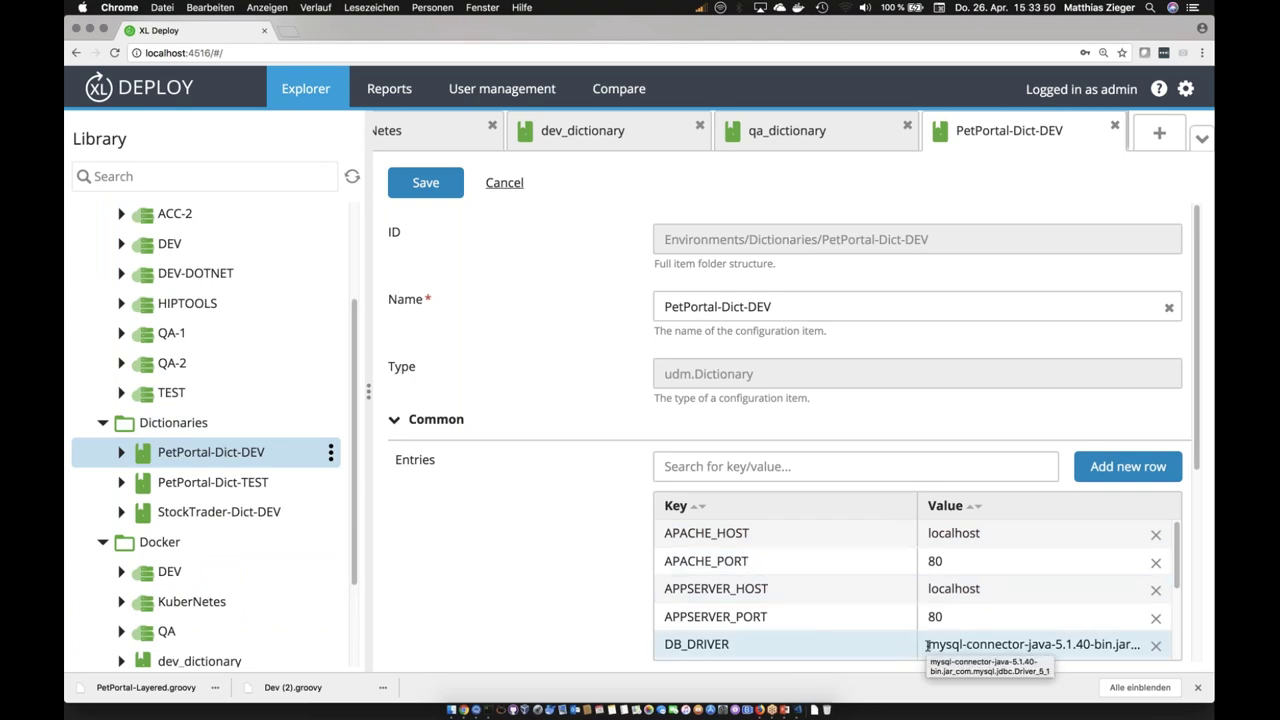
pyautogui.click(240, 487)
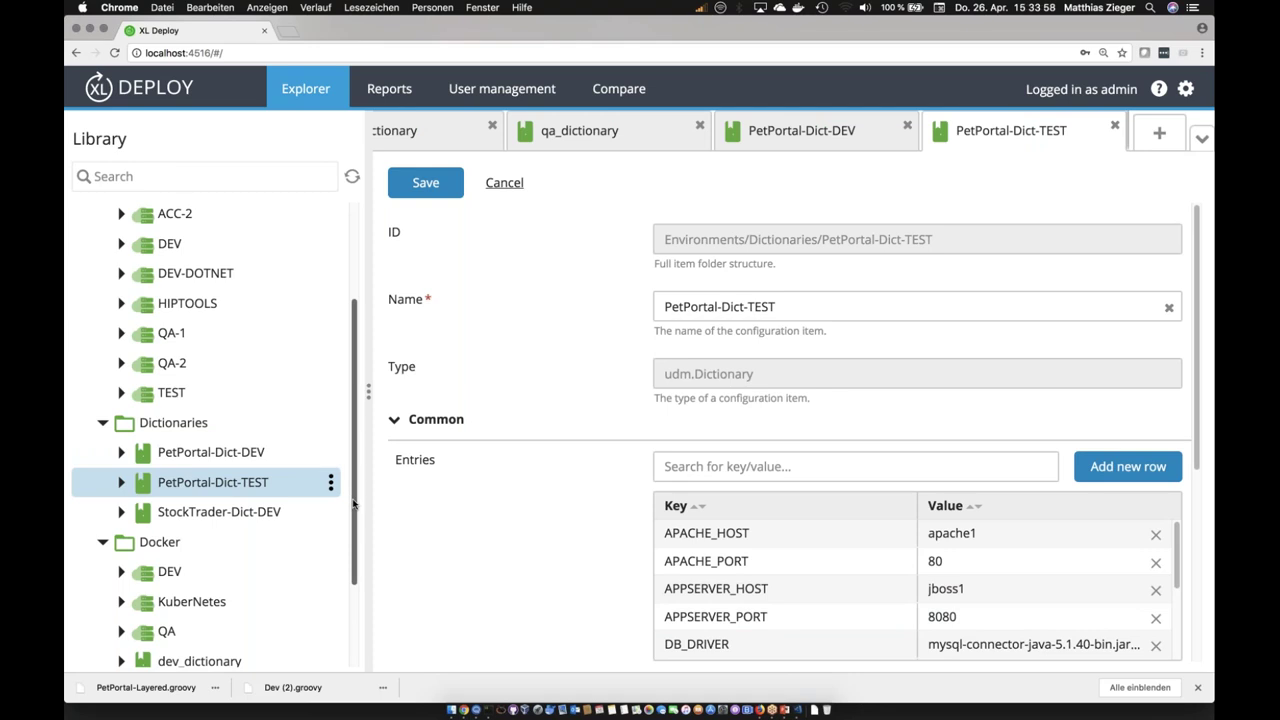
pyautogui.moveTo(353, 503); pyautogui.dragTo(357, 357)
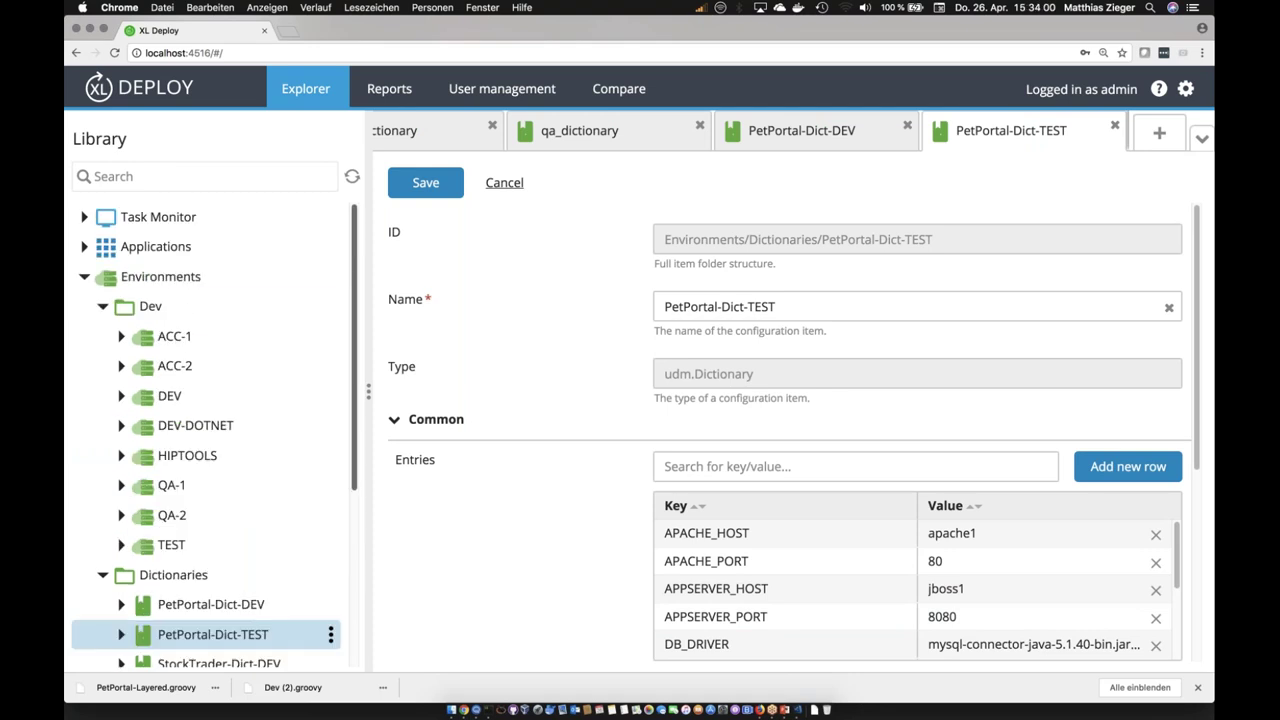
pyautogui.click(103, 309)
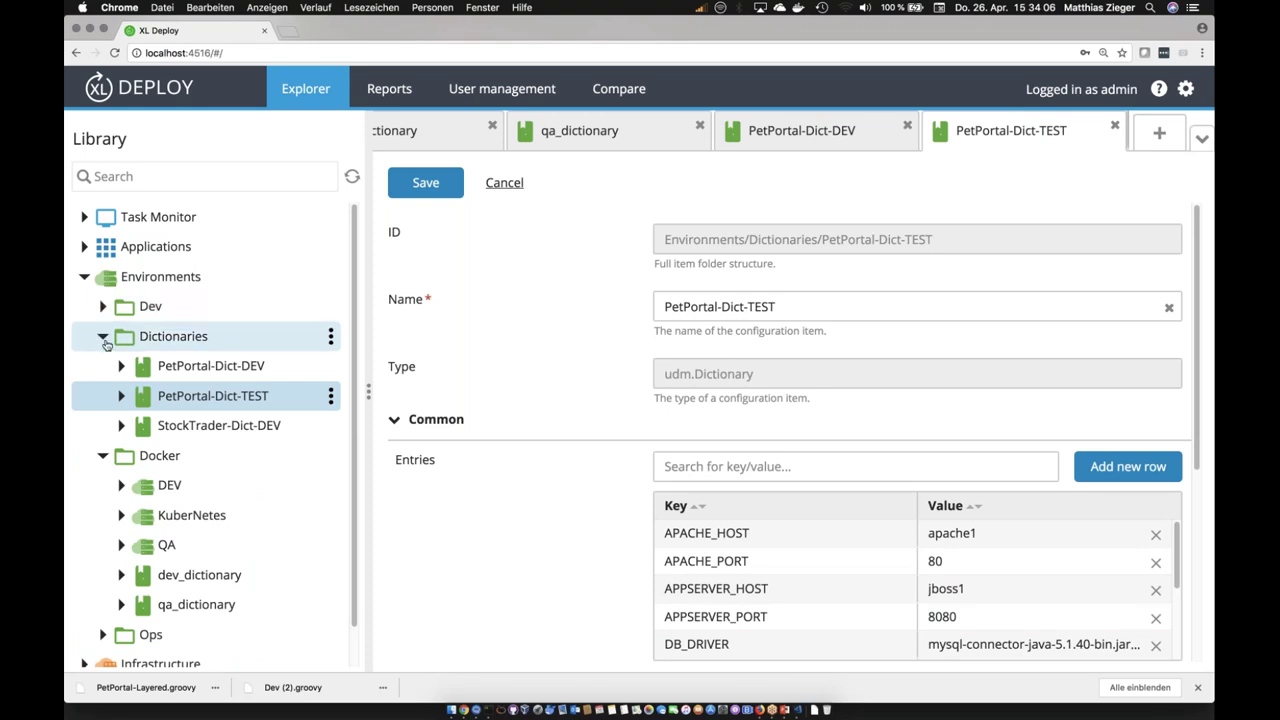
pyautogui.click(103, 337)
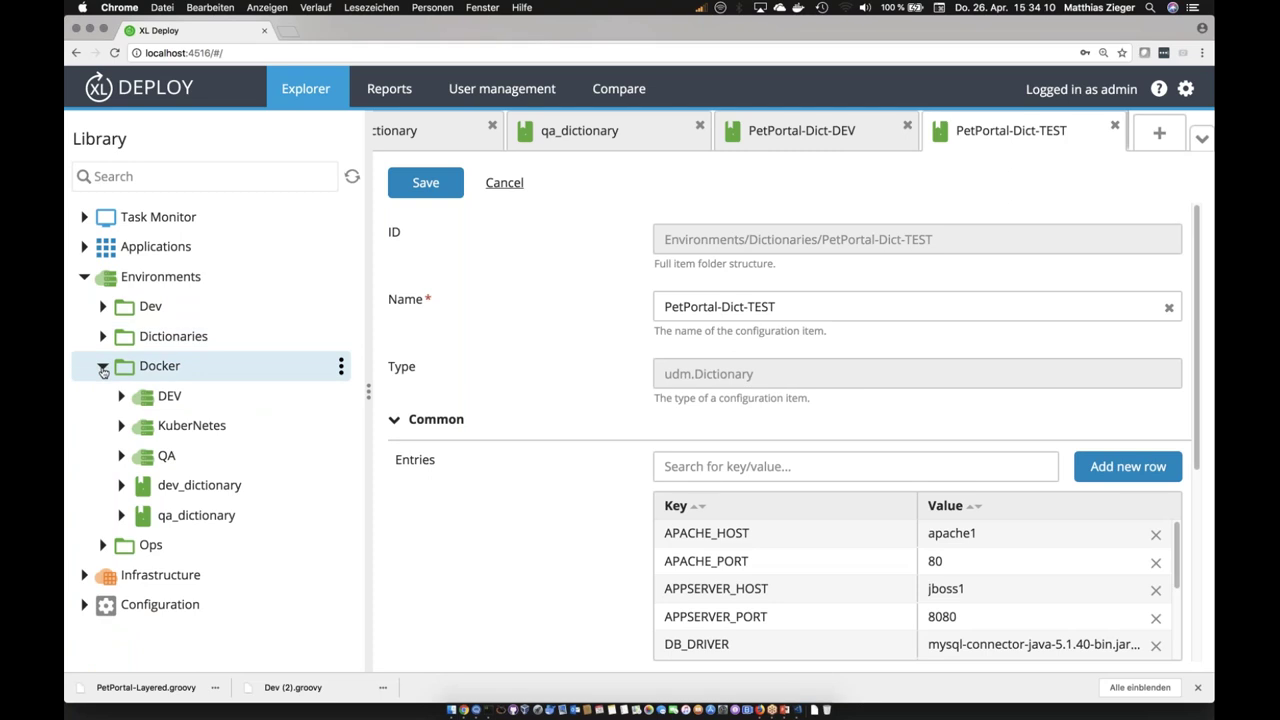
pyautogui.click(103, 368)
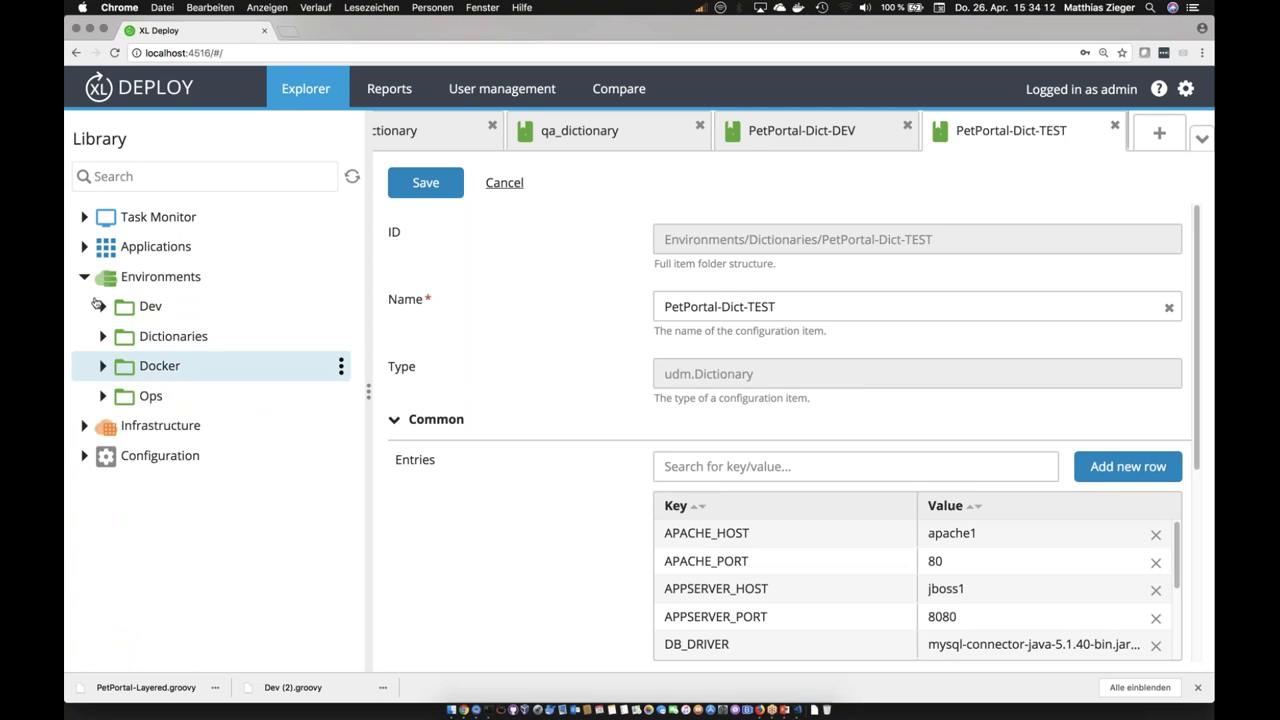
# Step: Expand Applications > PetPortal > 2.1-2 and open PetClinic-ds-on-jboss, whose driver is {{DB_DRIVER}}
pyautogui.click(84, 247)
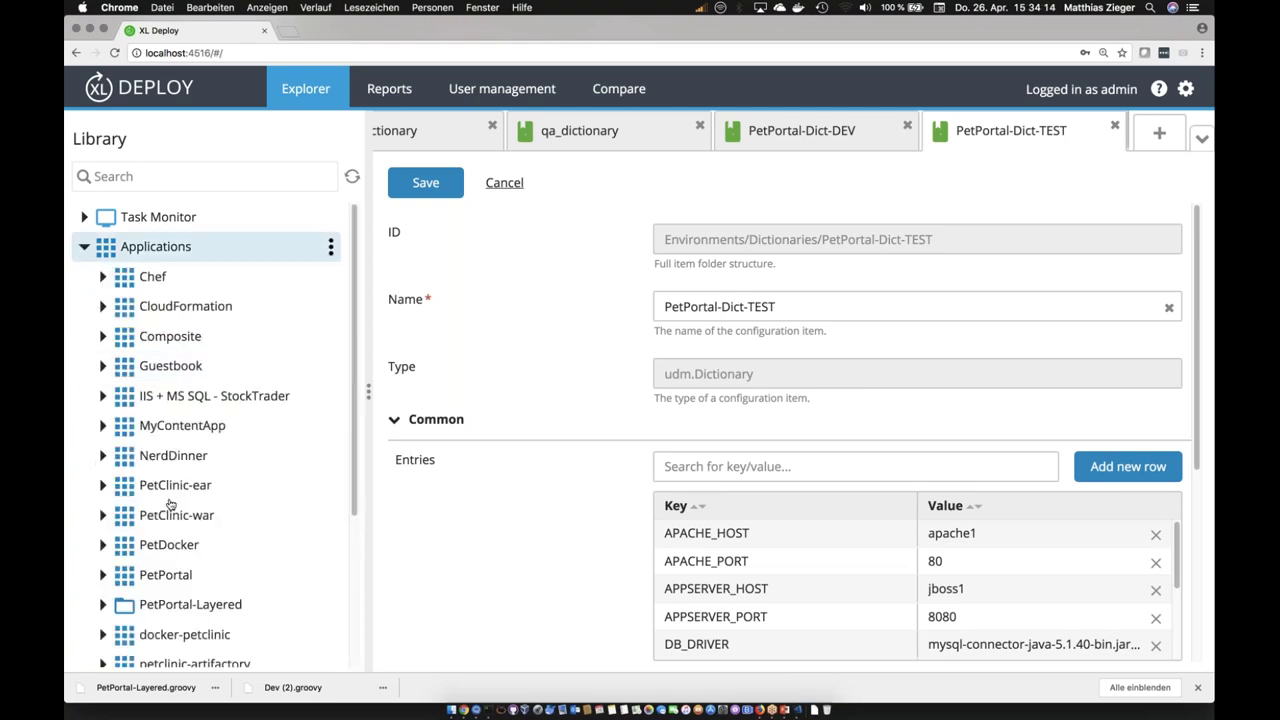
pyautogui.moveTo(352, 376)
pyautogui.mouseDown()
pyautogui.moveTo(343, 497)
pyautogui.moveTo(346, 364)
pyautogui.mouseUp()
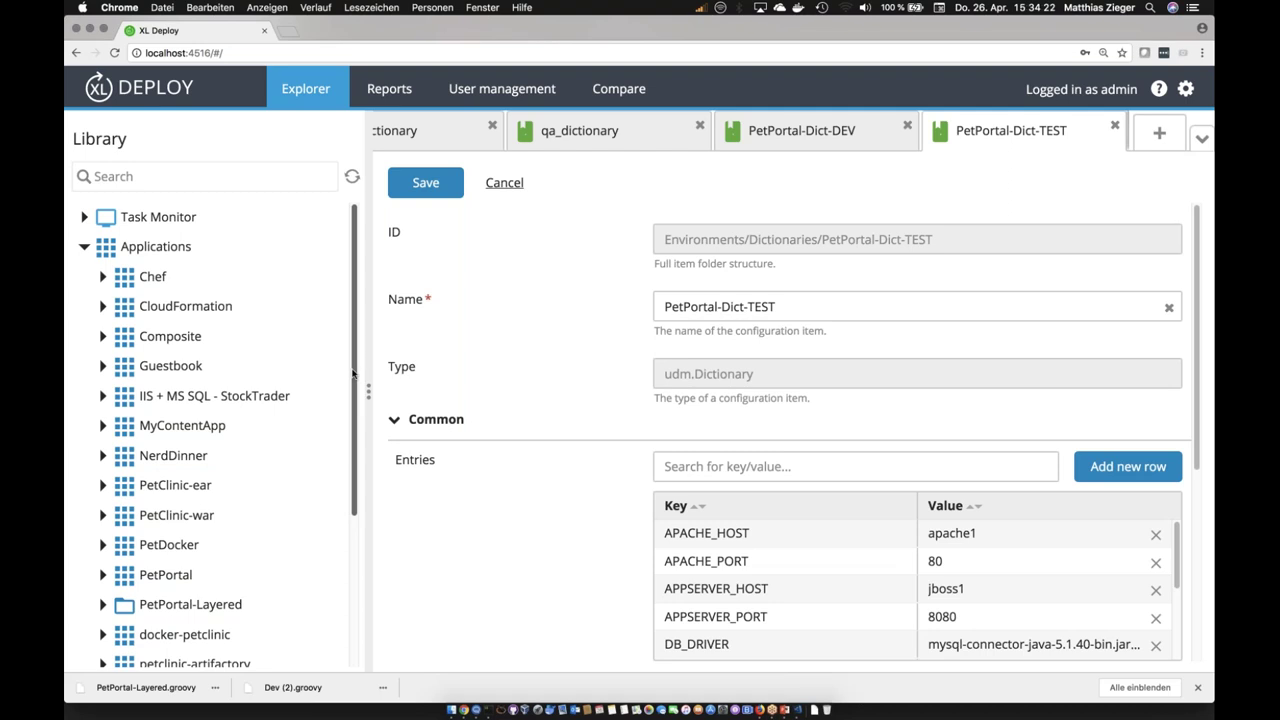
pyautogui.scroll(-5, 352, 398)
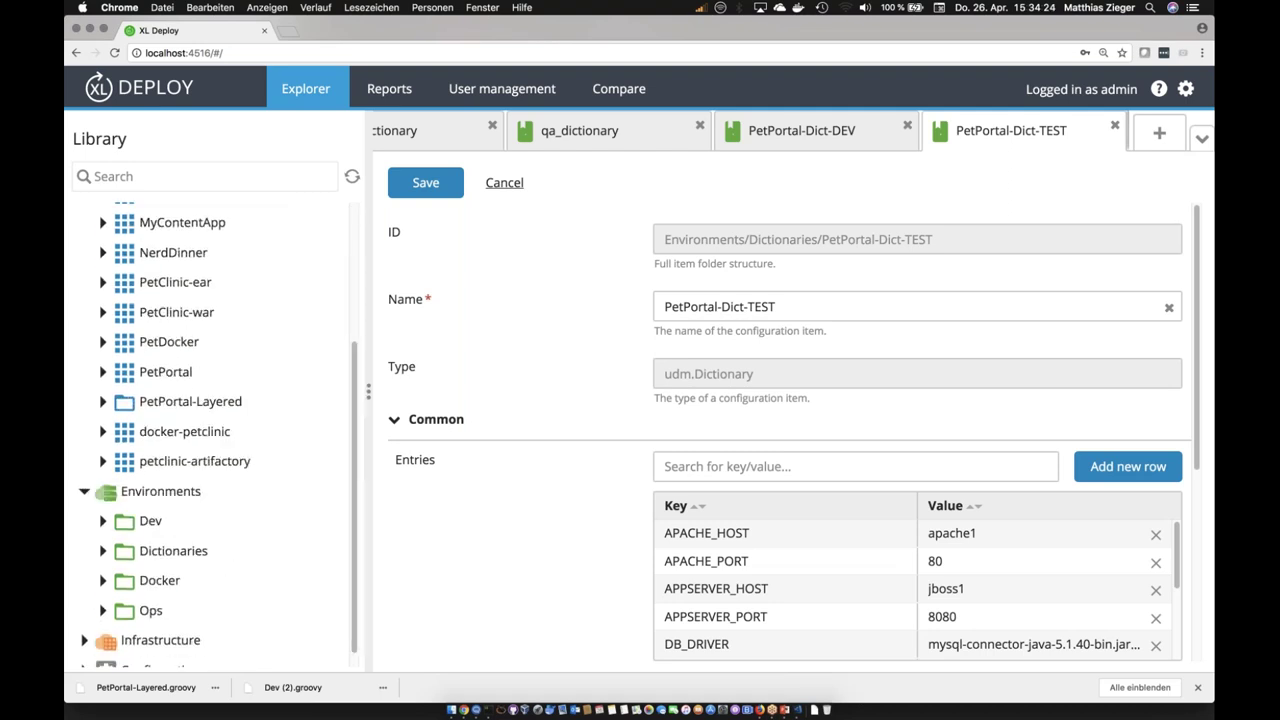
pyautogui.click(102, 372)
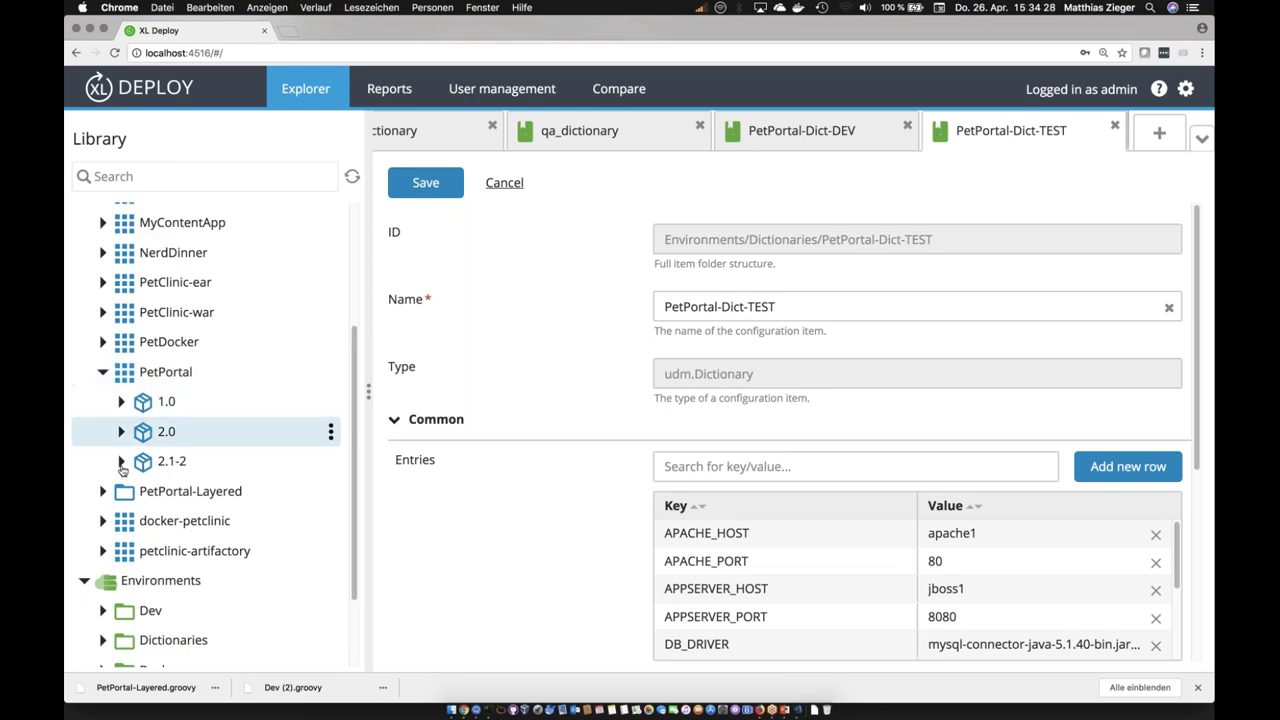
pyautogui.click(122, 462)
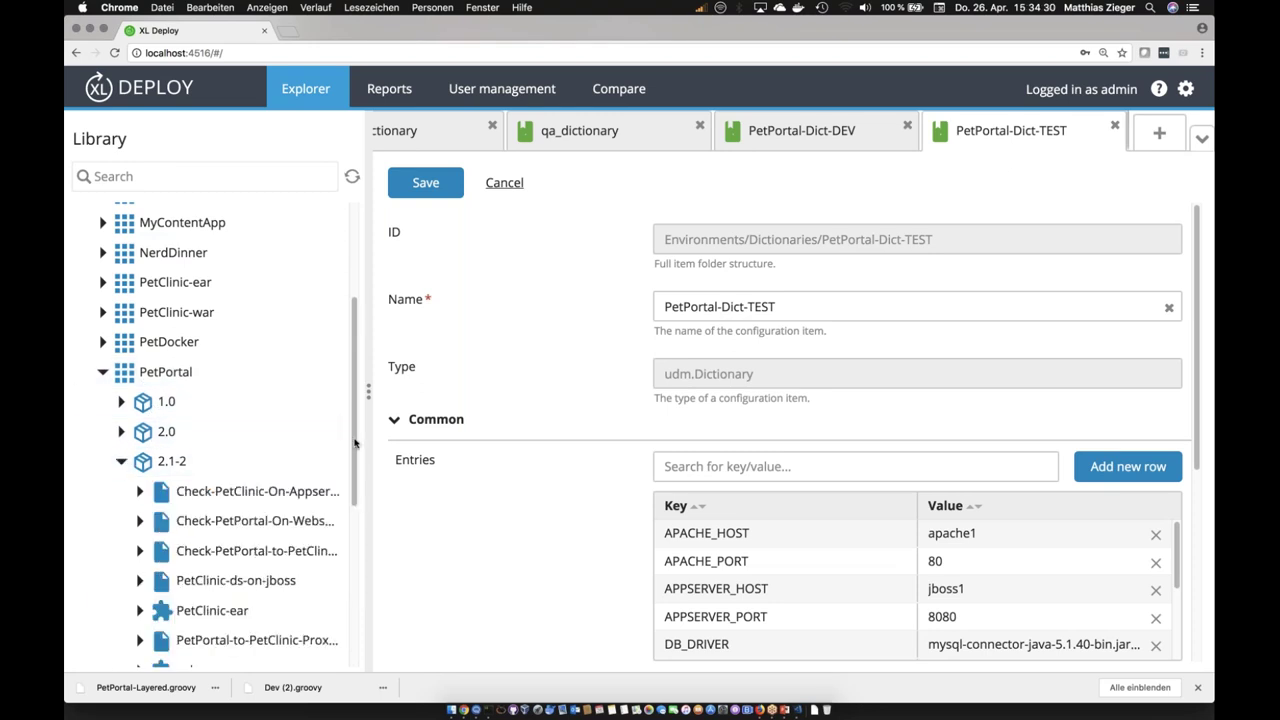
pyautogui.scroll(-5, 354, 490)
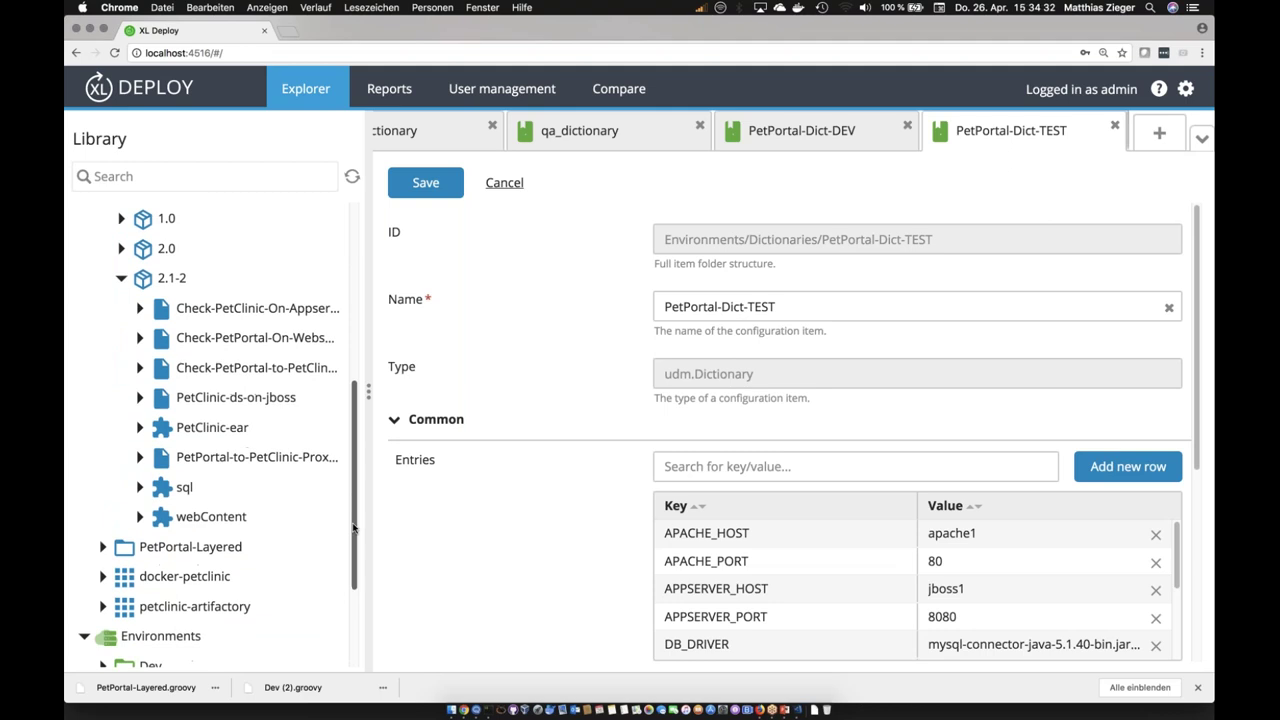
pyautogui.moveTo(371, 510); pyautogui.dragTo(401, 510)
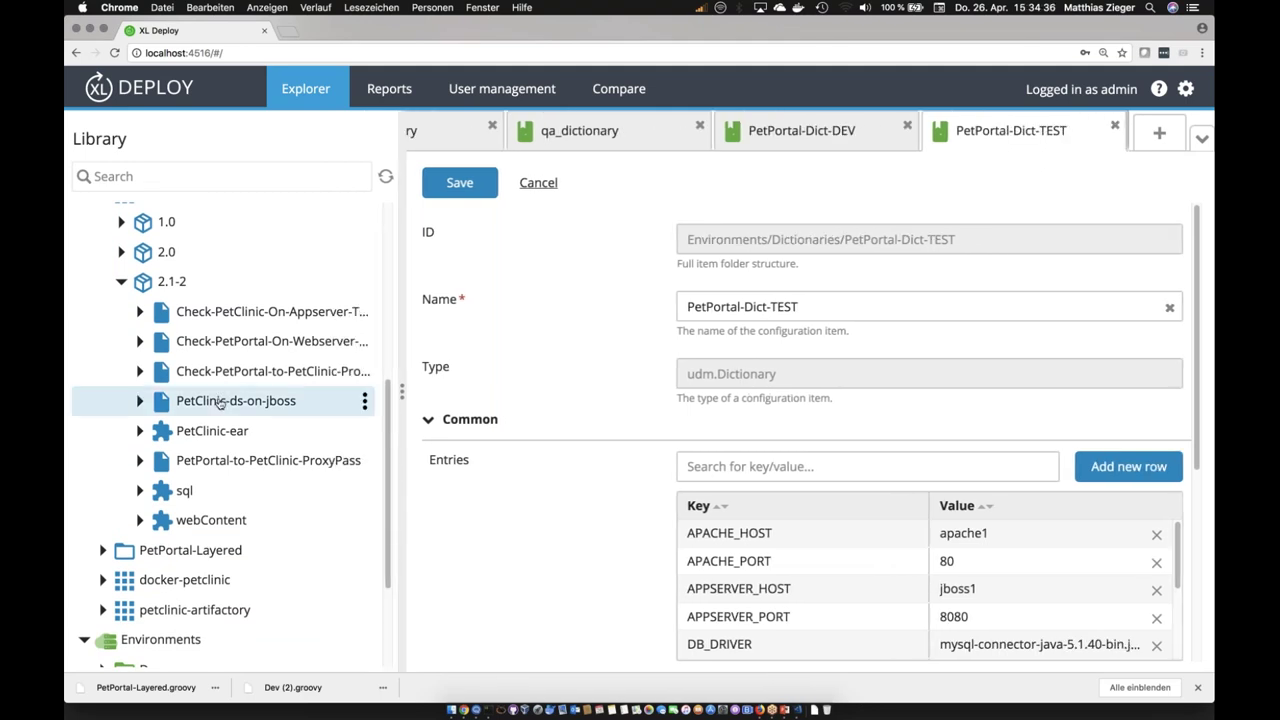
pyautogui.click(215, 440)
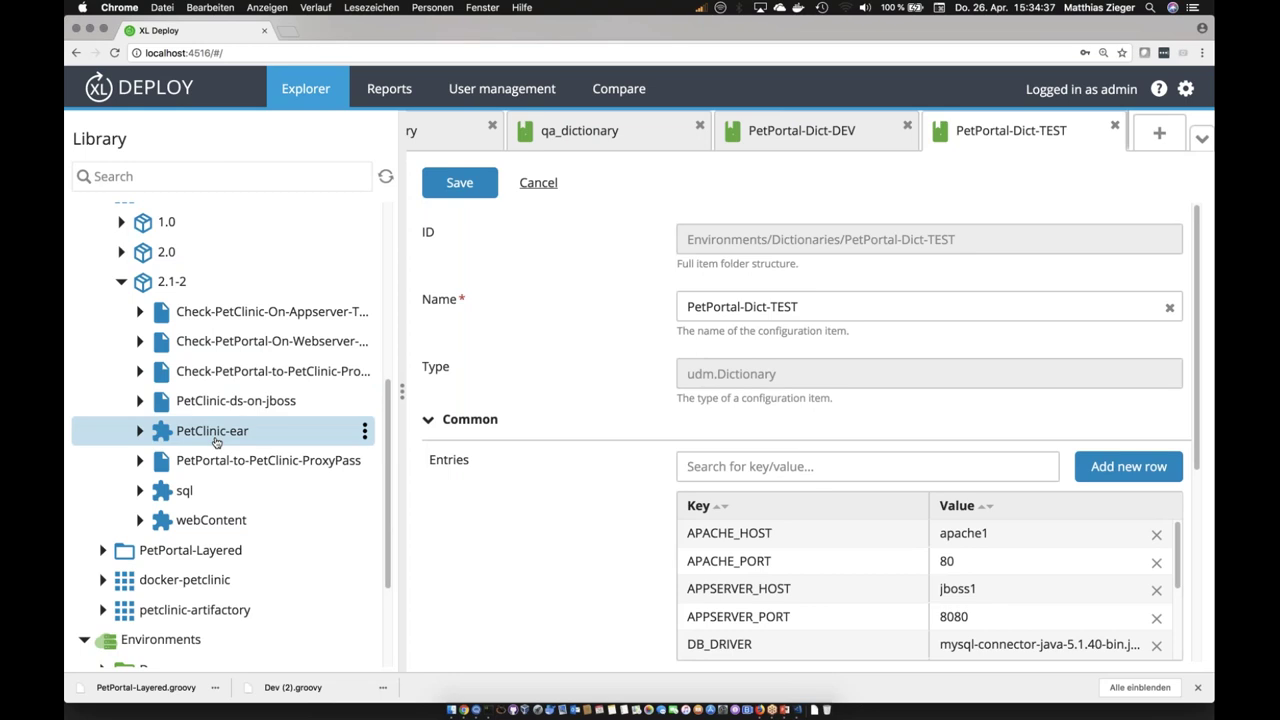
pyautogui.click(220, 403)
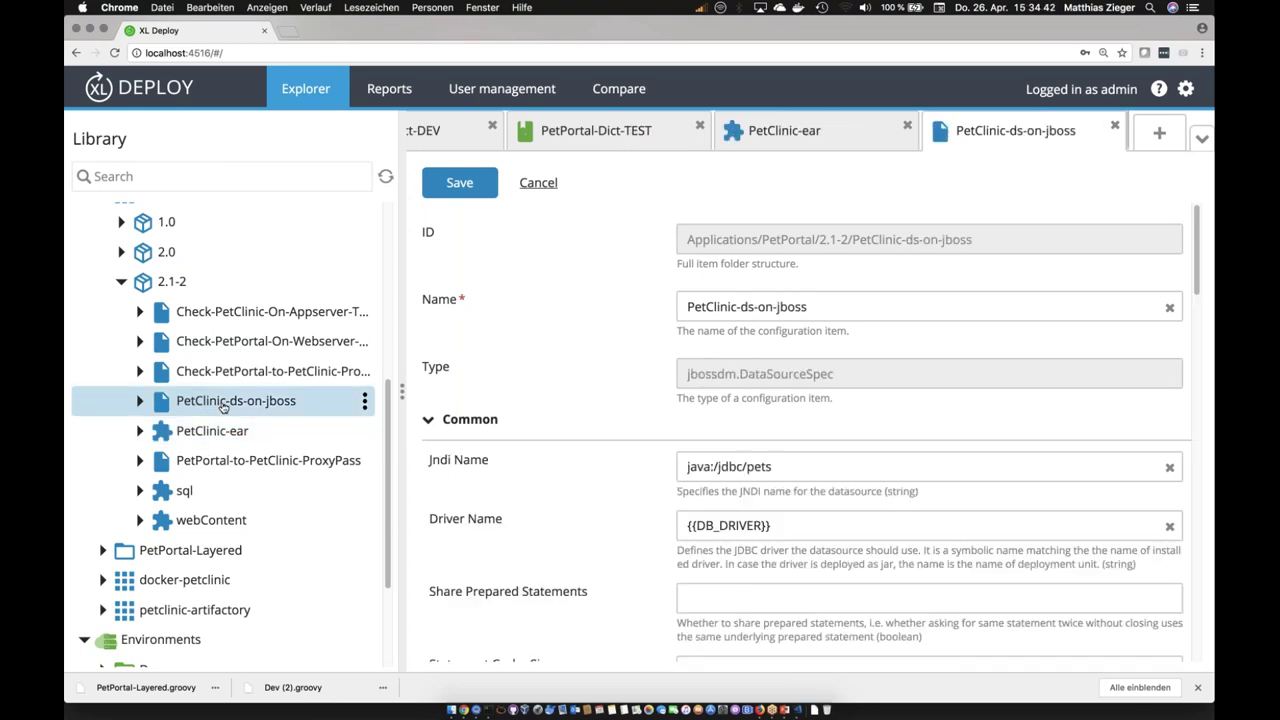
# Step: Check sql and webContent, then the smoke test's URL and 'Display all veterinarians' expected text
pyautogui.click(225, 492)
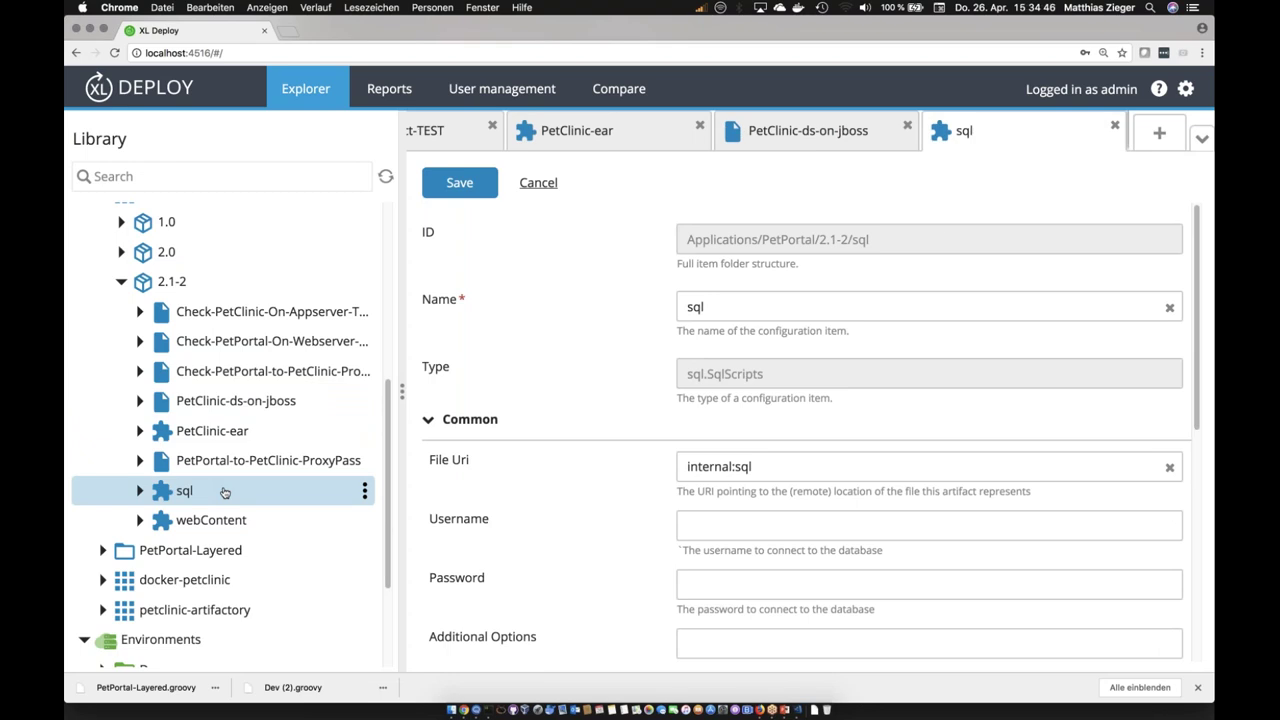
pyautogui.click(224, 520)
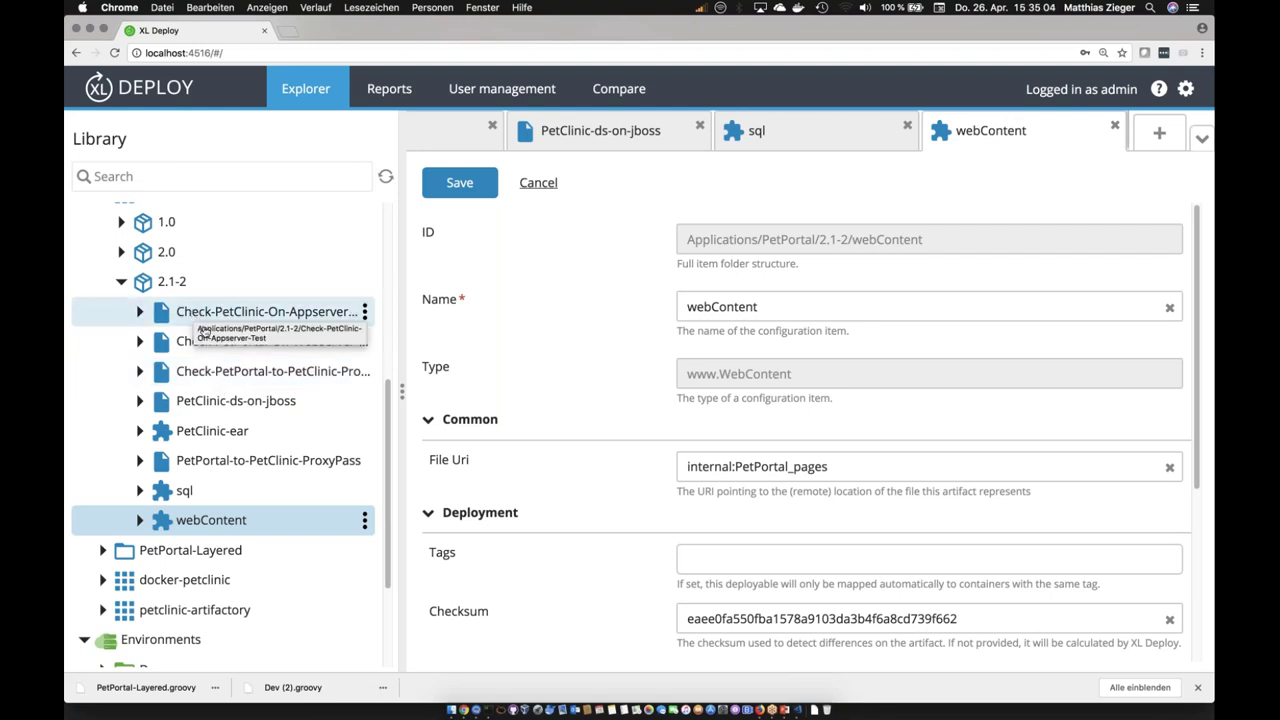
pyautogui.click(227, 316)
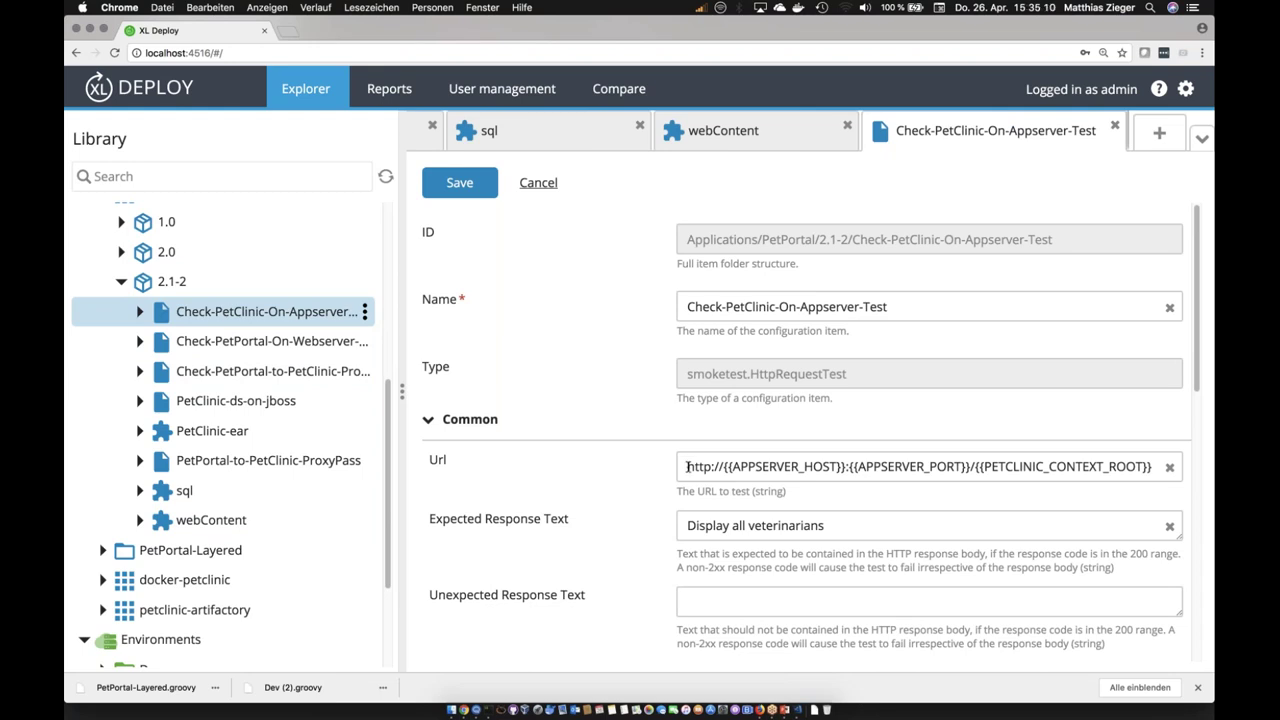
pyautogui.moveTo(854, 525); pyautogui.dragTo(681, 525)
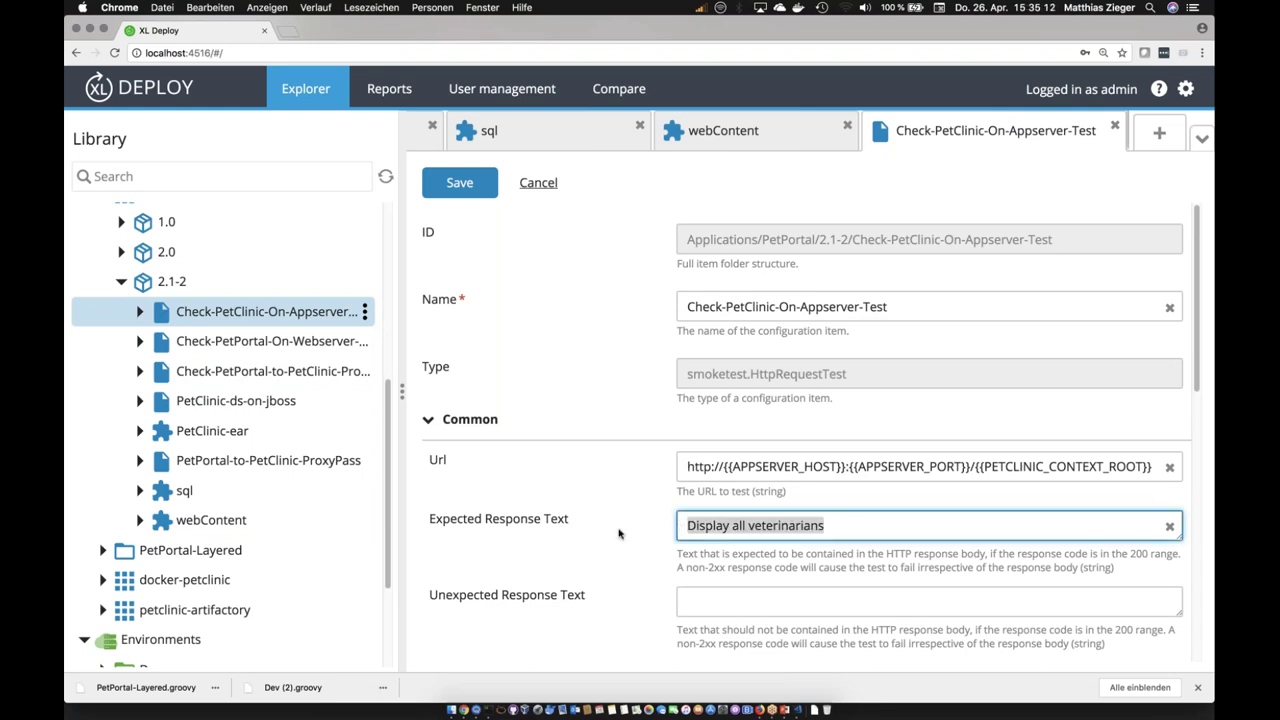
pyautogui.scroll(-3, 619, 533)
pyautogui.scroll(-10, 619, 527)
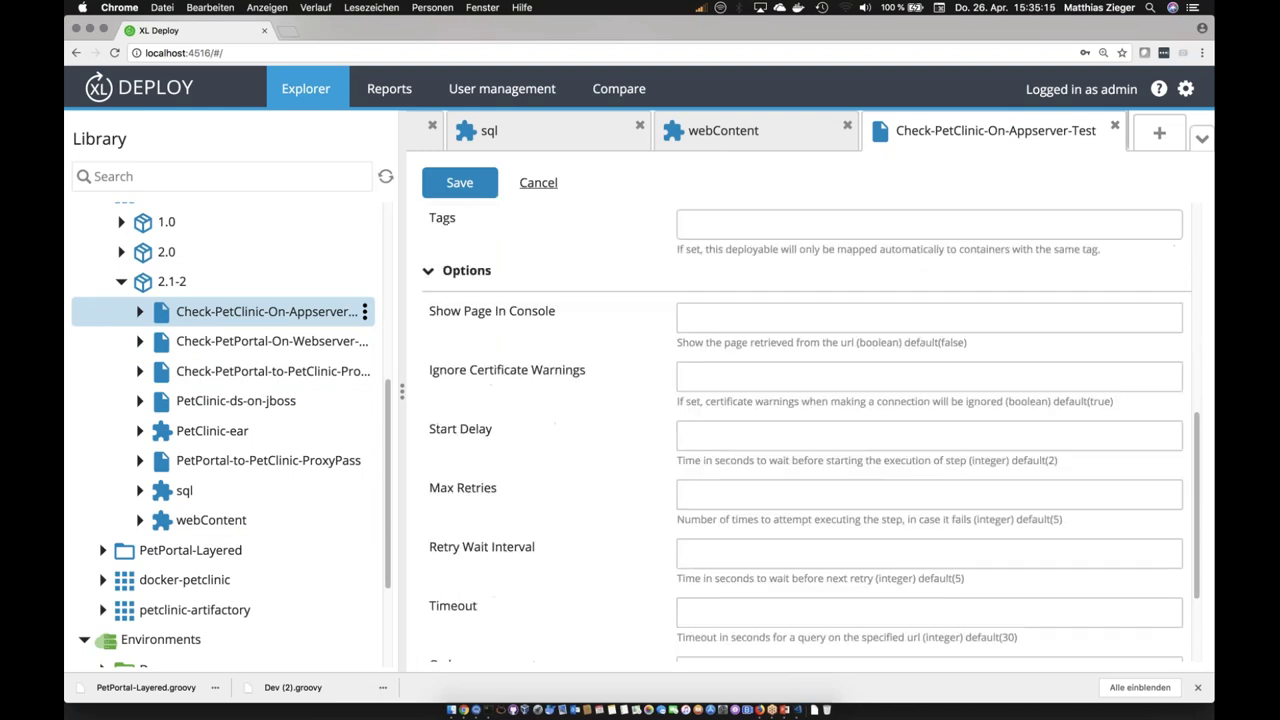
pyautogui.scroll(-3, 808, 430)
pyautogui.scroll(10, 808, 430)
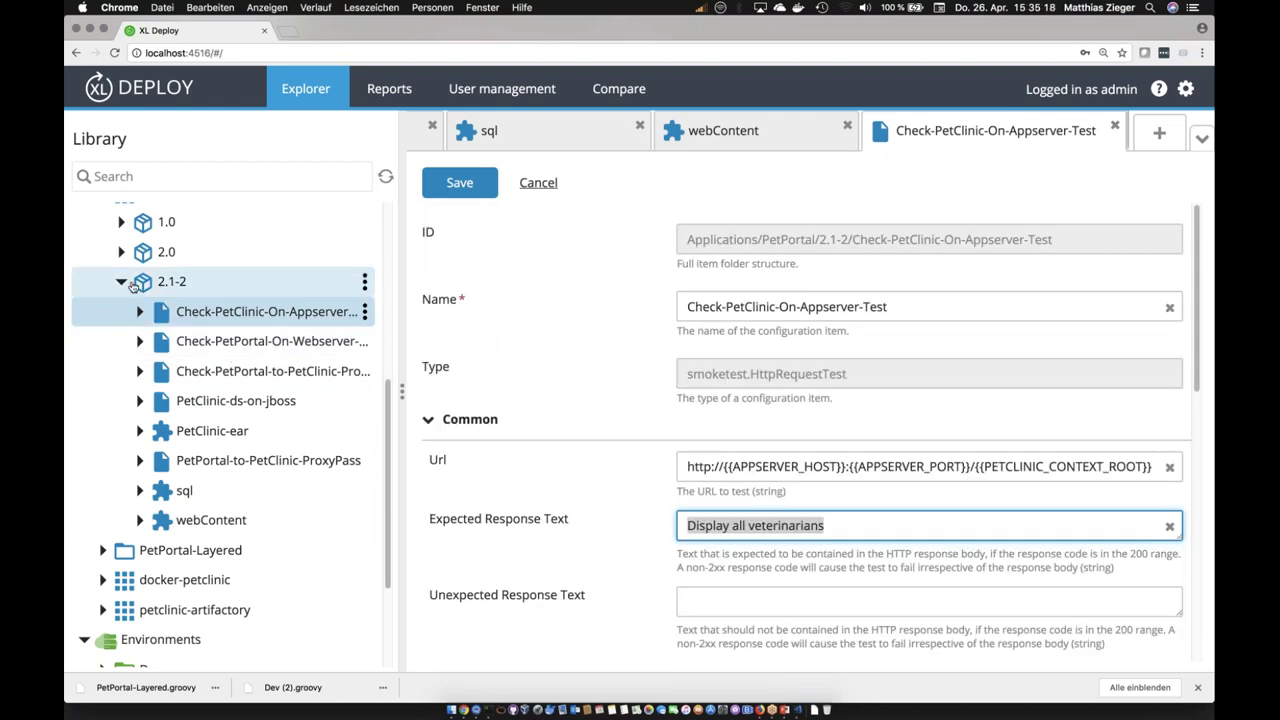
pyautogui.click(121, 281)
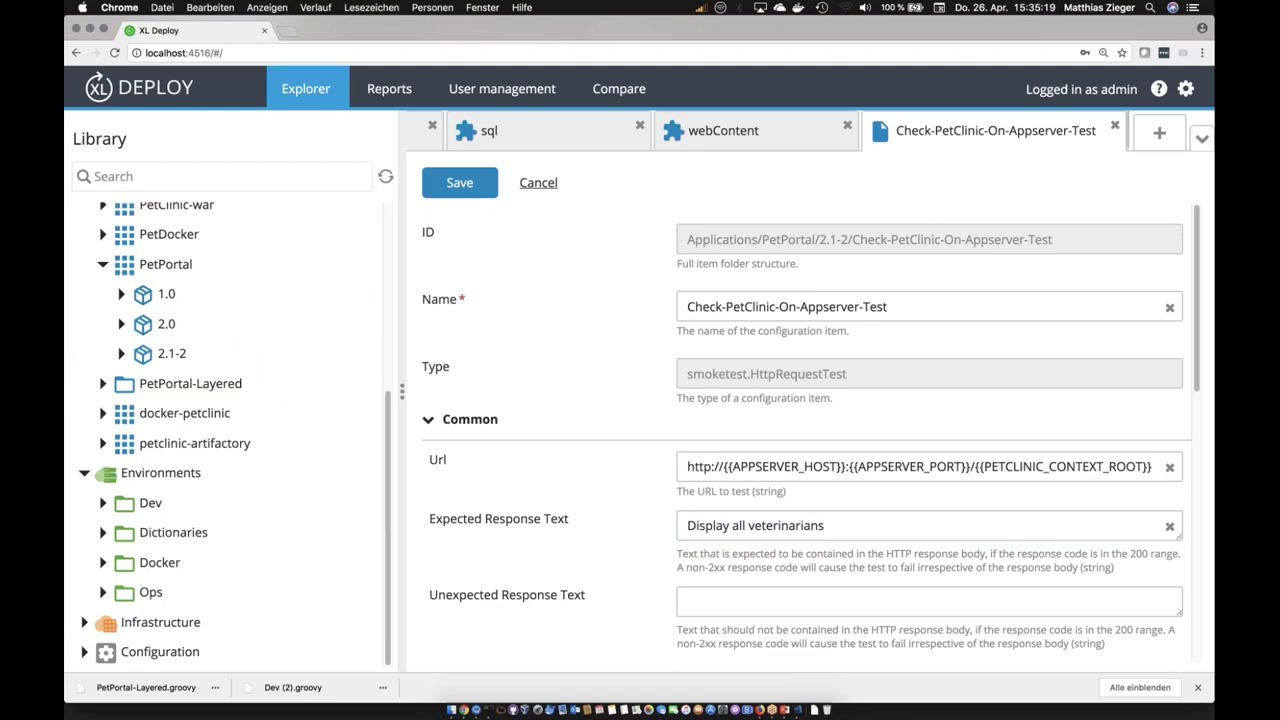
pyautogui.click(232, 354)
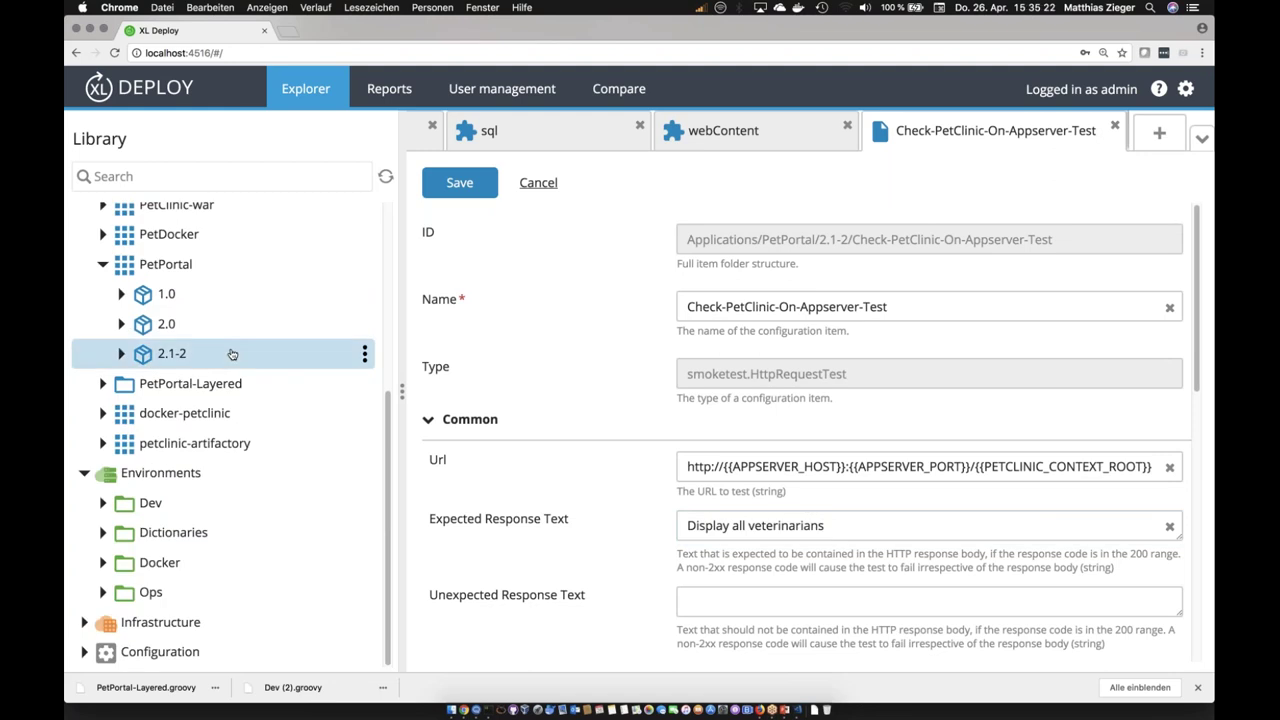
# Step: Load localhost:9080 in a new Chrome tab to reach Jenkins
pyautogui.click(288, 34)
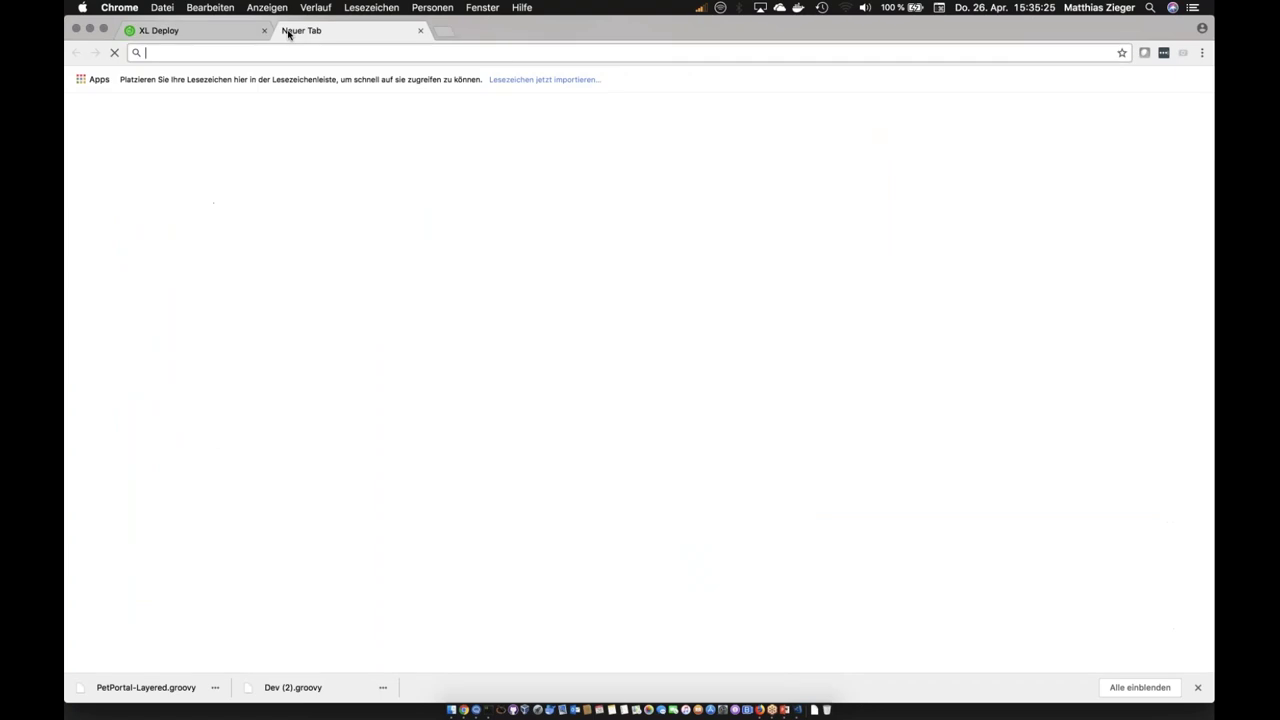
pyautogui.write('localhost:')
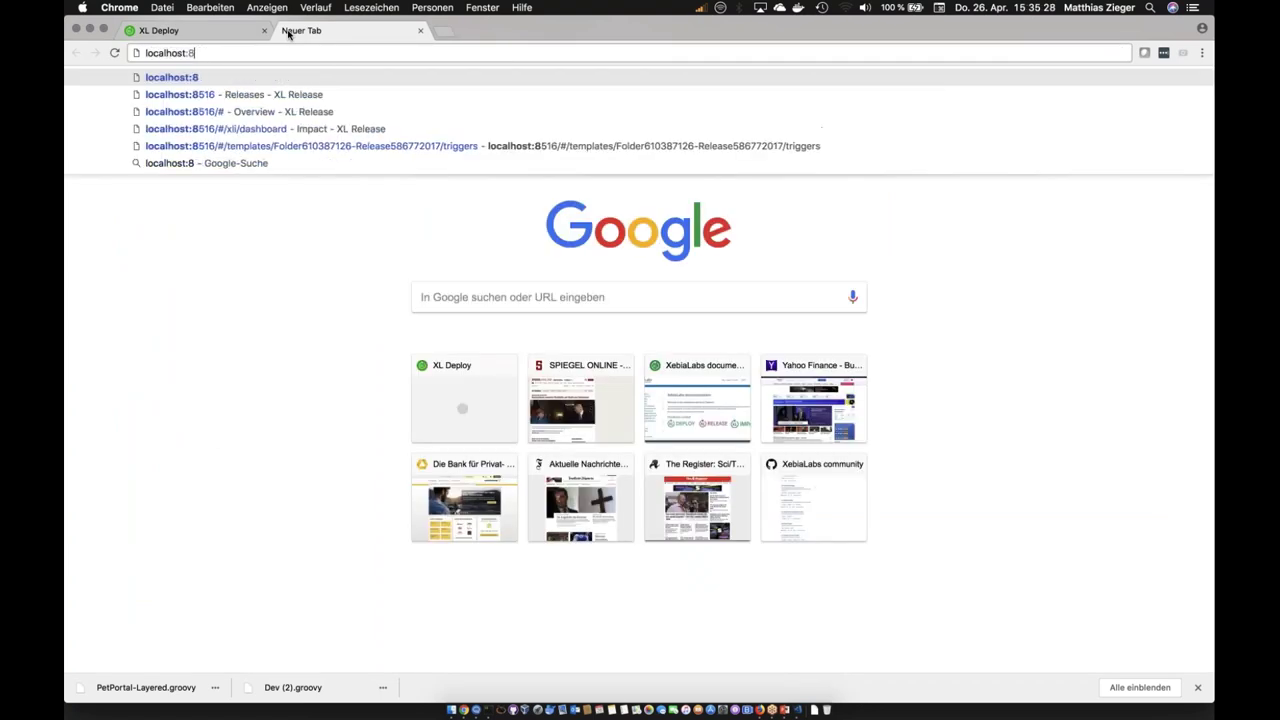
pyautogui.write('8')
pyautogui.press('BackSpace')
pyautogui.press('BackSpace')
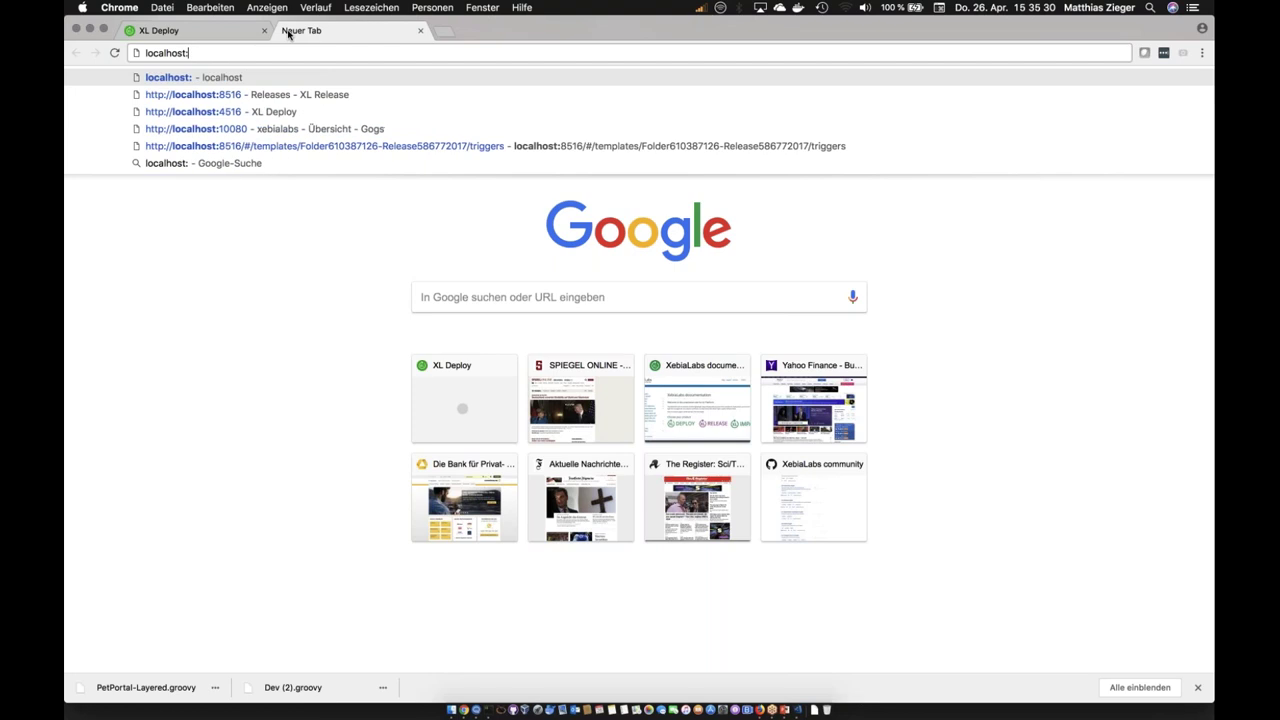
pyautogui.write('9080')
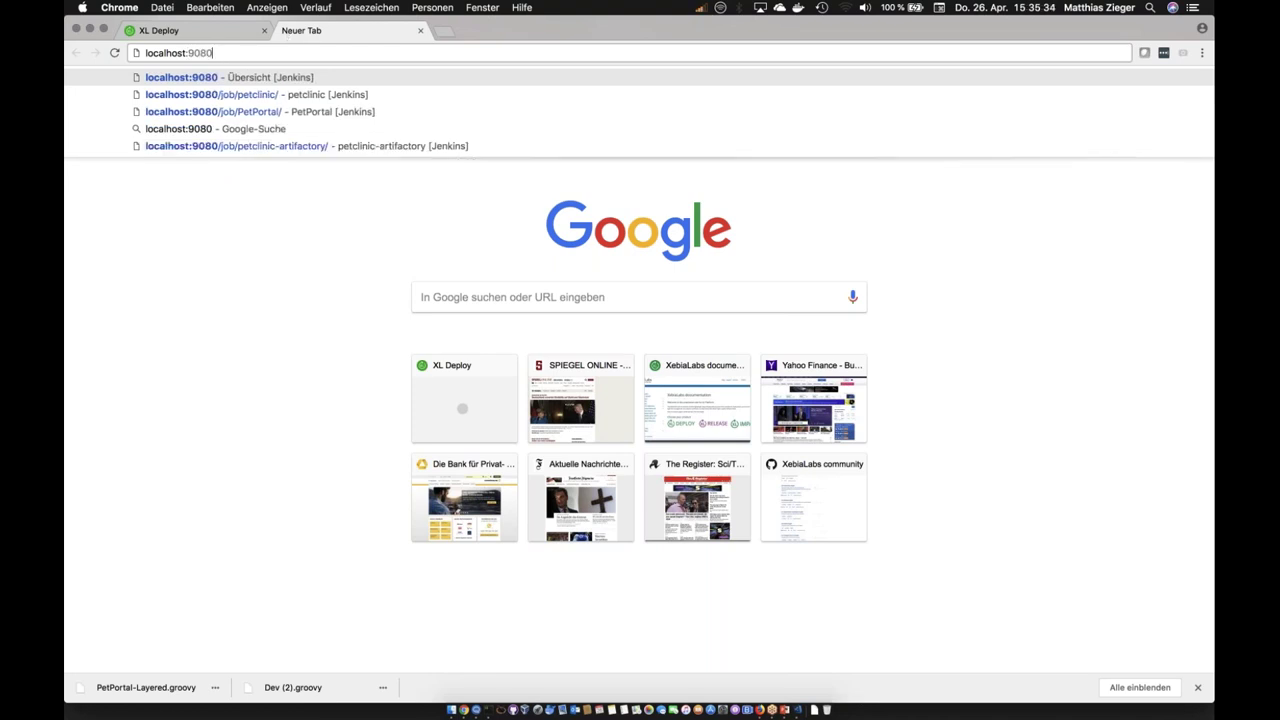
pyautogui.press('Return')
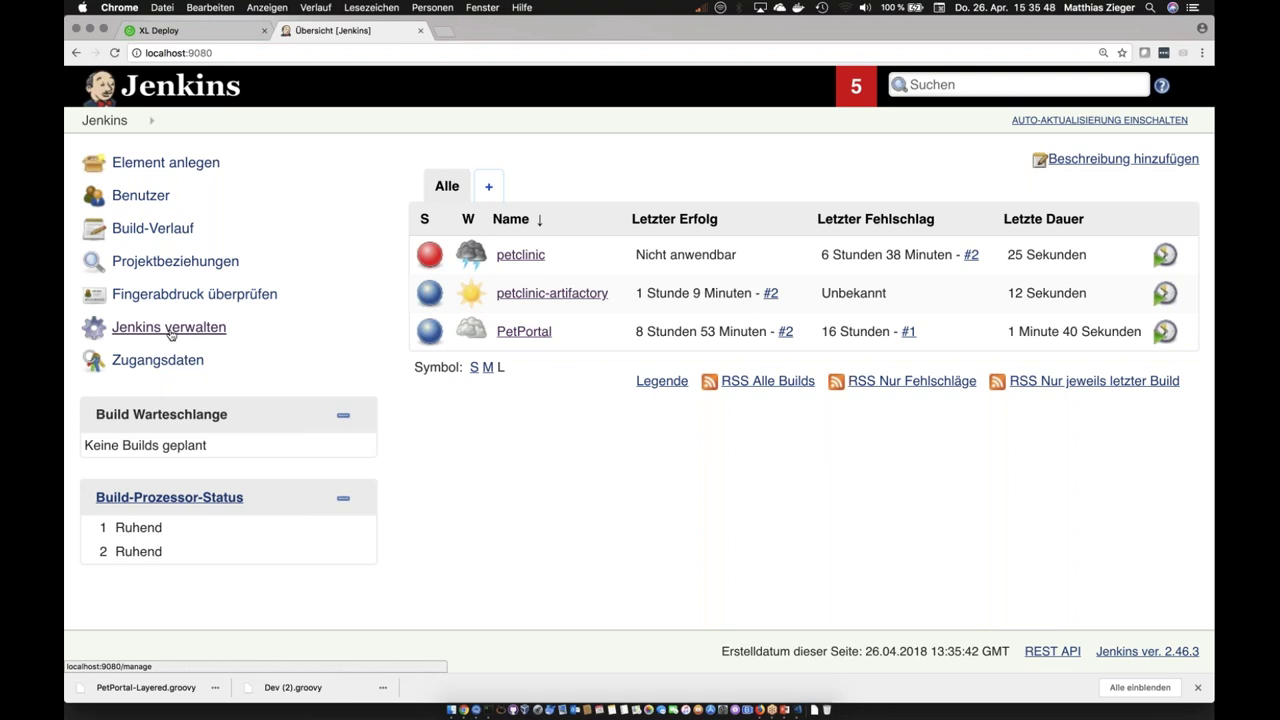
# Step: Open the PetPortal job and check its Version value 2.1-$BUILD_NUMBER
pyautogui.click(524, 332)
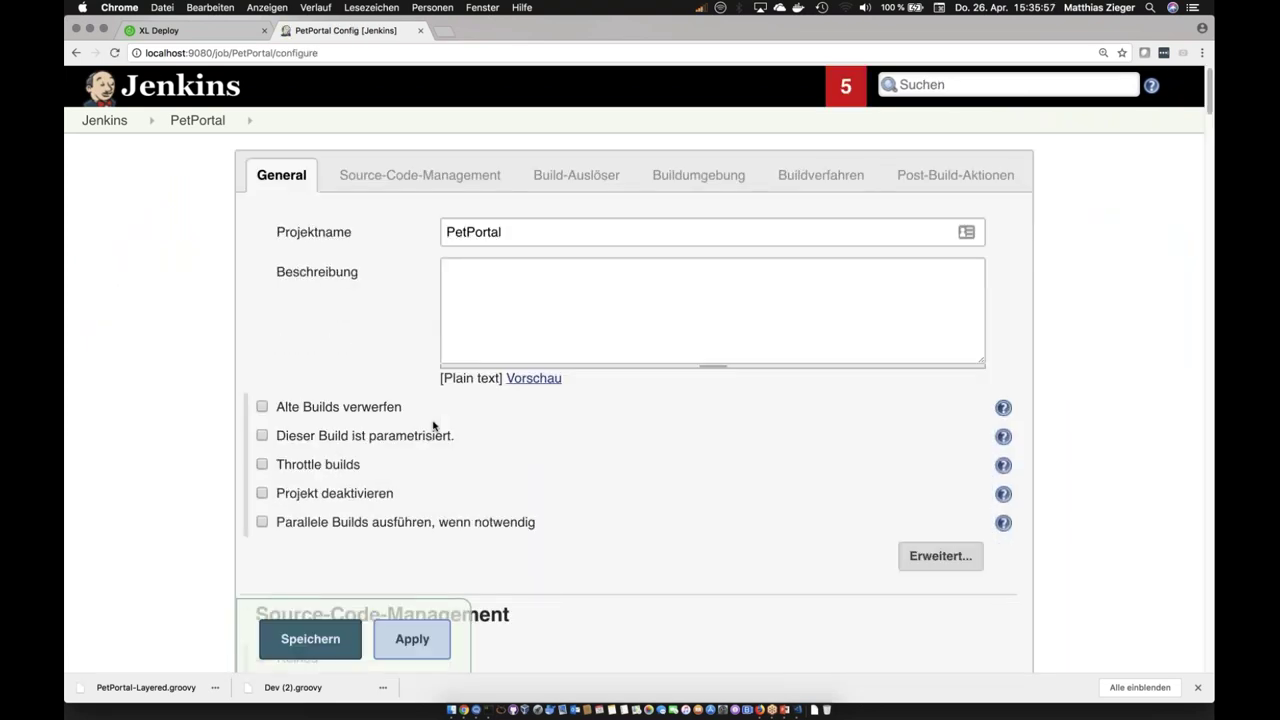
pyautogui.scroll(-1, 432, 425)
pyautogui.scroll(-15, 432, 425)
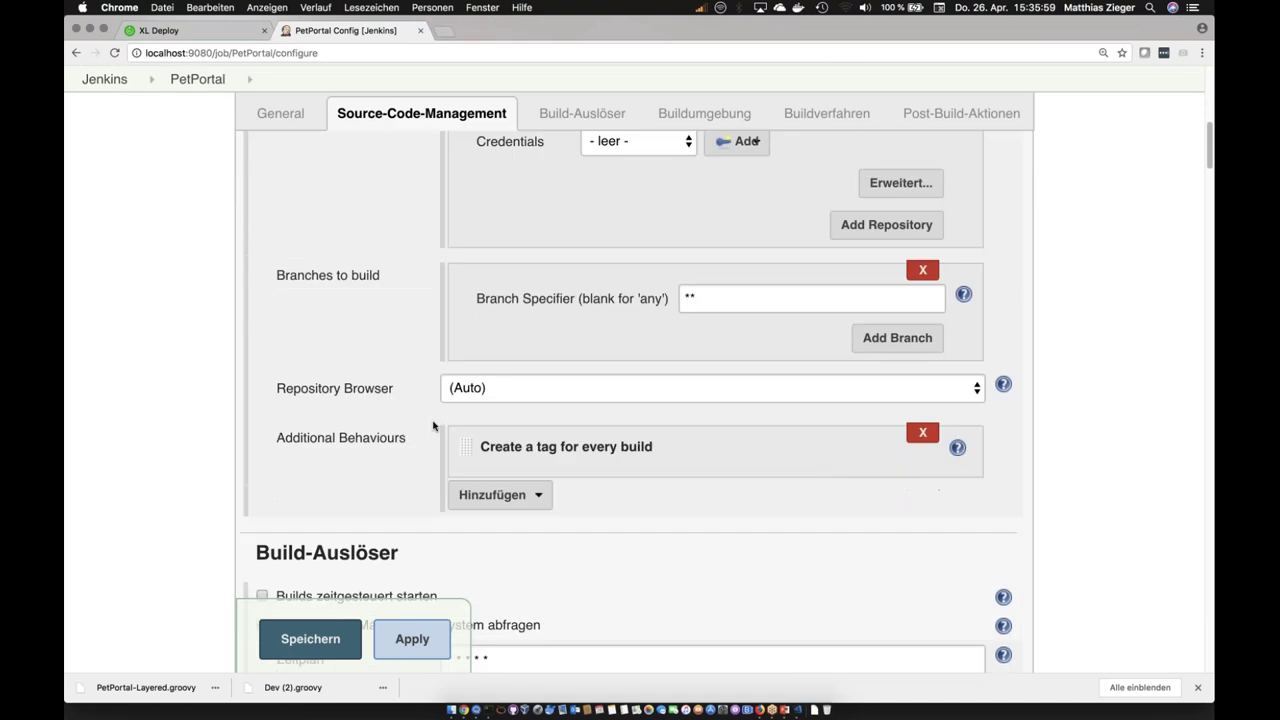
pyautogui.scroll(-7, 433, 426)
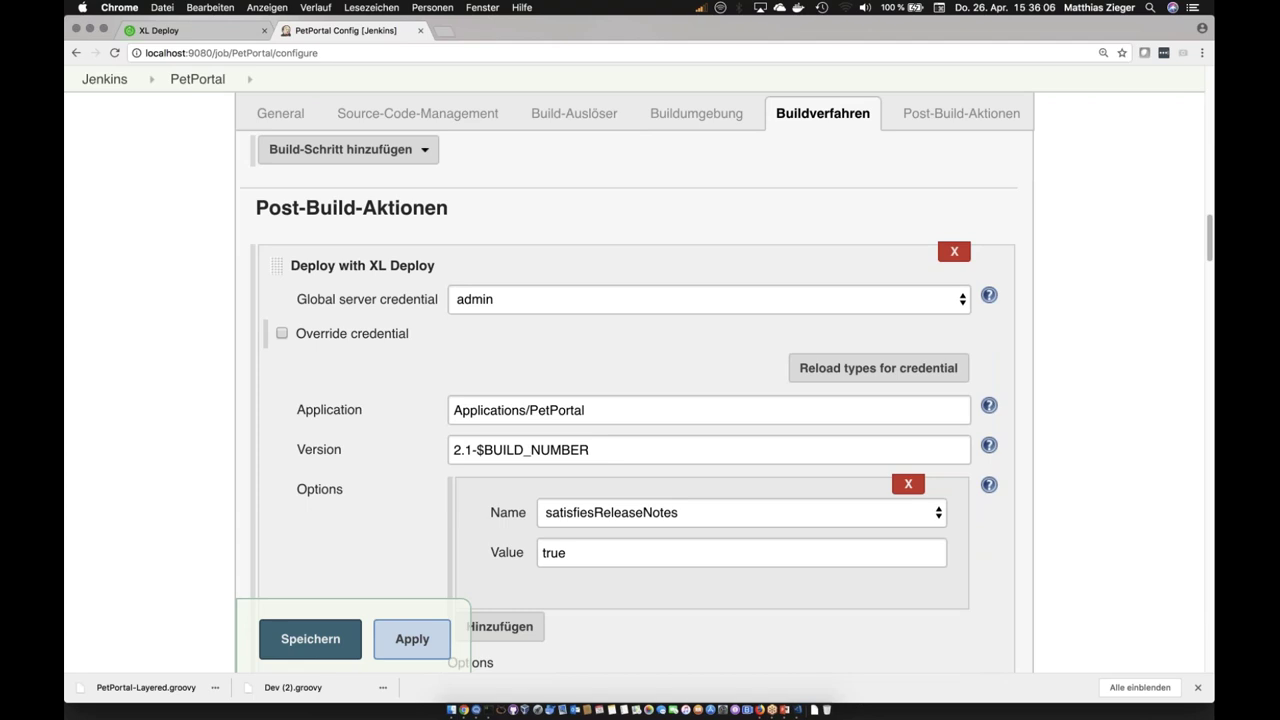
pyautogui.tripleClick(654, 455)
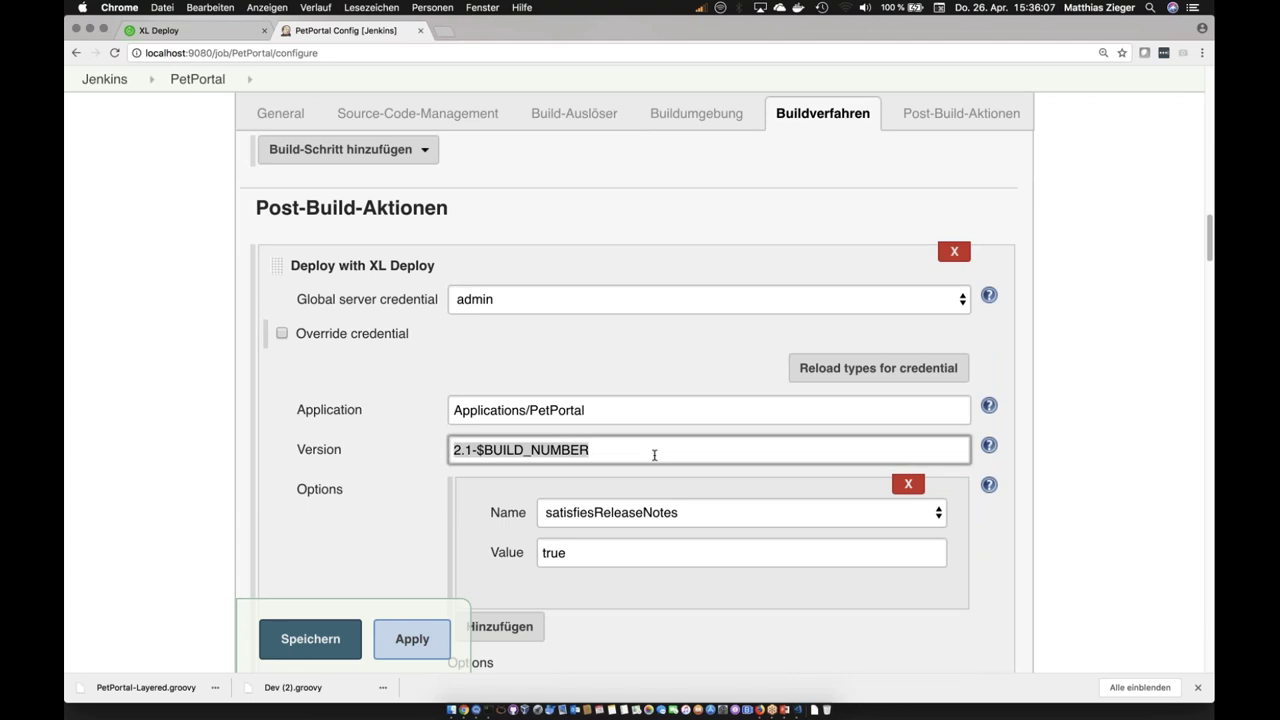
# Step: Review the Deploy with XL Deploy post-build settings and save the job configuration
pyautogui.scroll(-5, 620, 455)
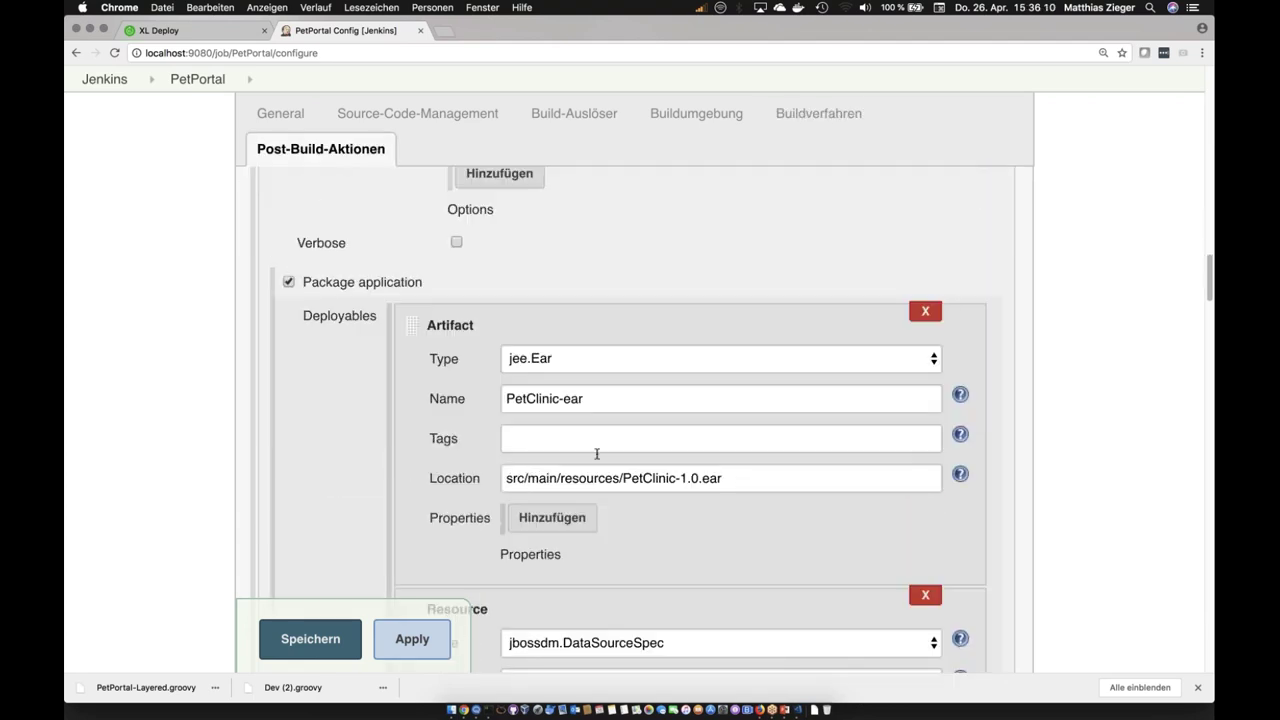
pyautogui.scroll(-3, 737, 449)
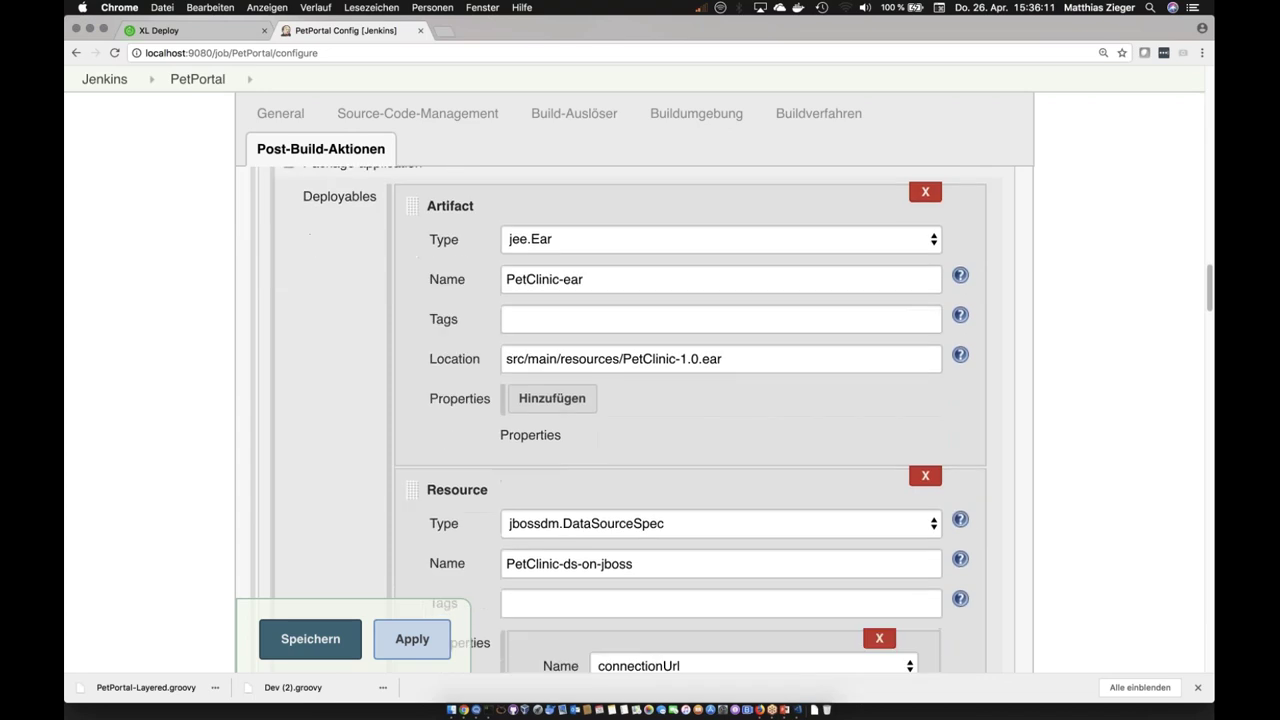
pyautogui.scroll(-10, 690, 420)
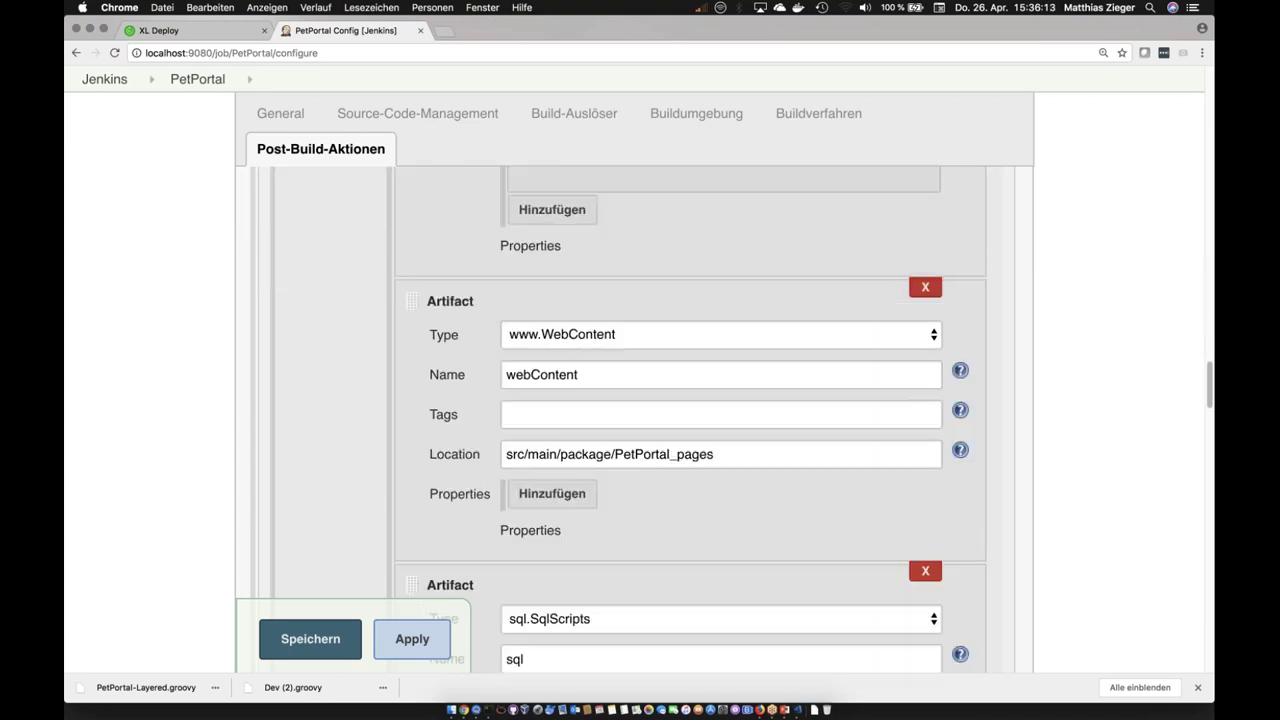
pyautogui.scroll(-10, 736, 429)
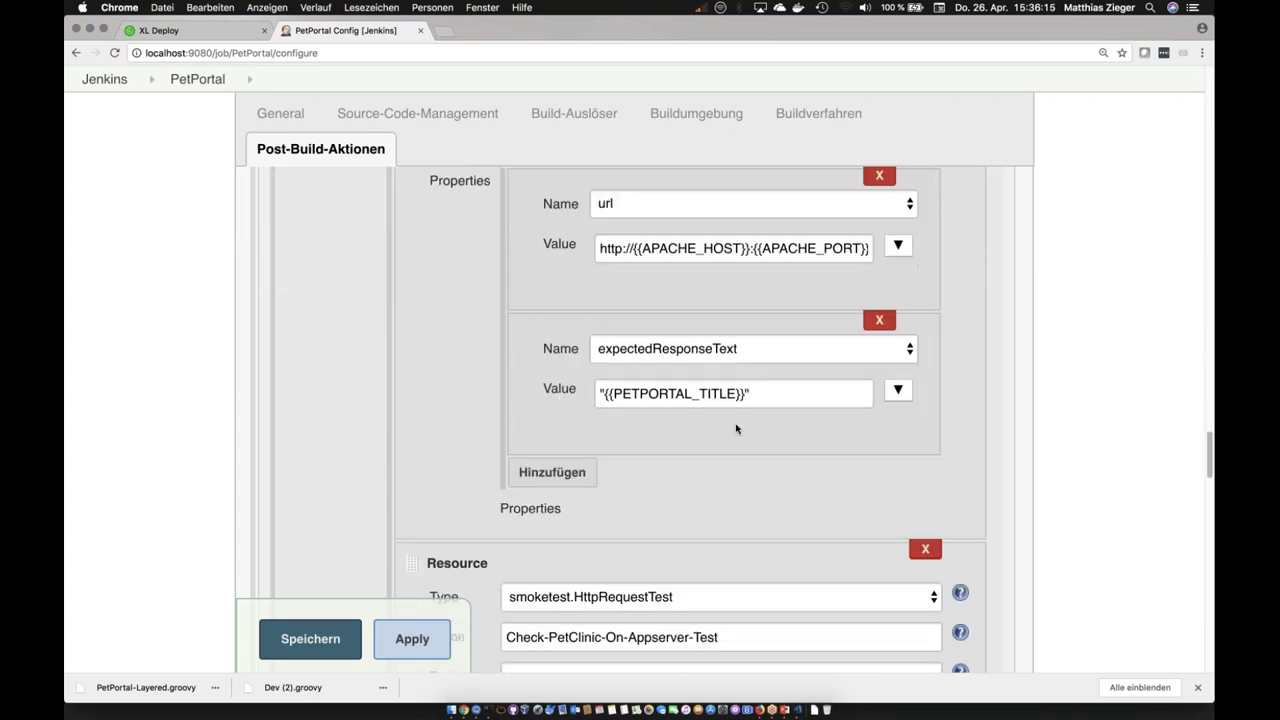
pyautogui.scroll(-8, 736, 429)
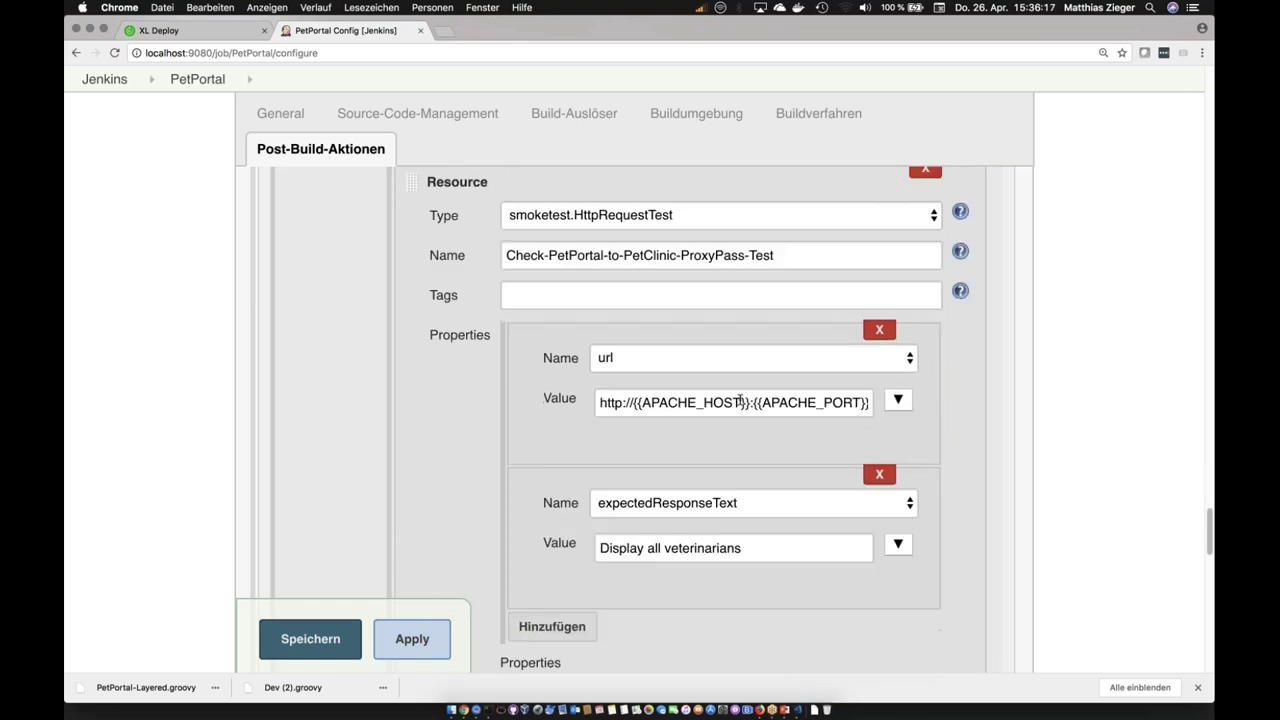
pyautogui.scroll(-10, 740, 400)
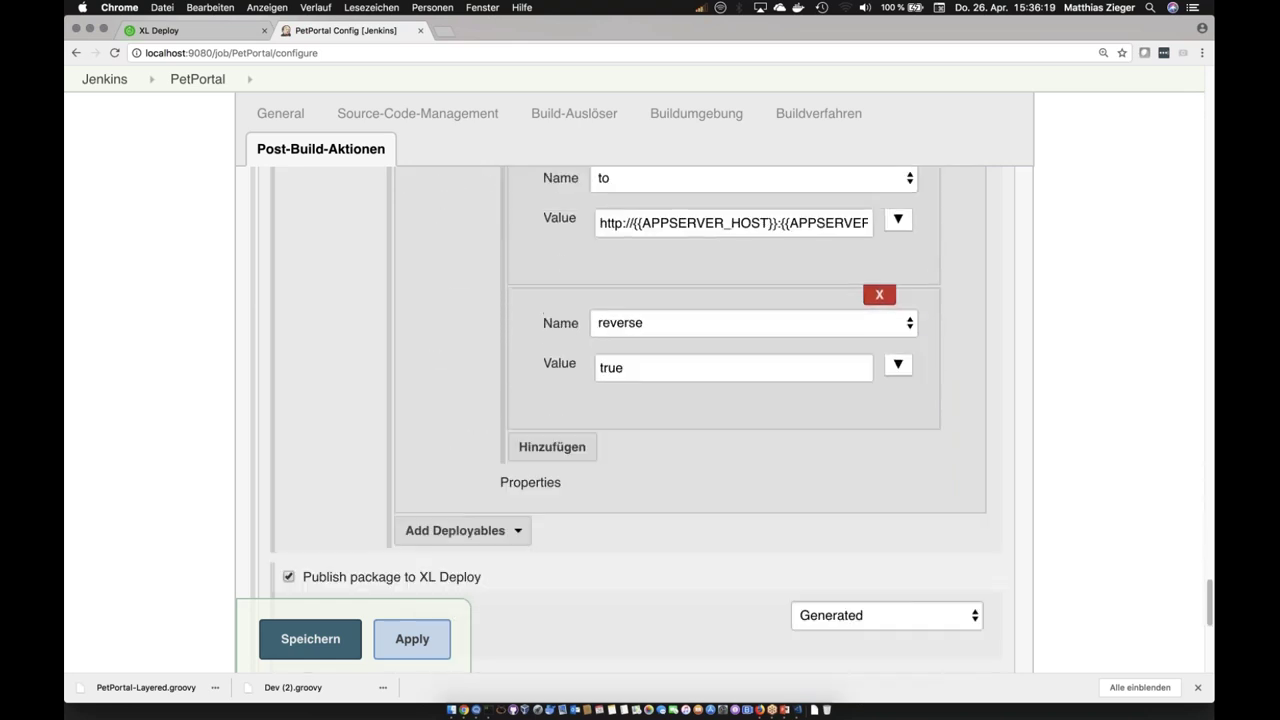
pyautogui.scroll(-4, 740, 397)
pyautogui.scroll(10, 740, 397)
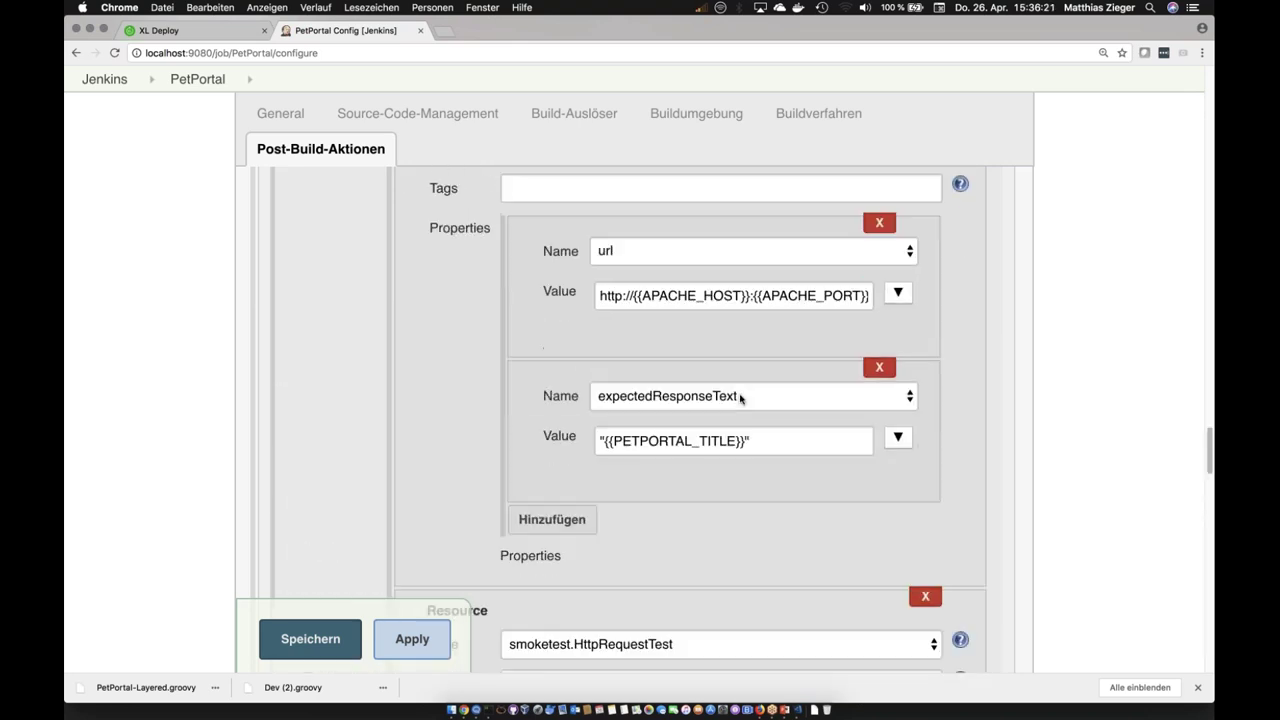
pyautogui.scroll(10, 740, 397)
pyautogui.click(313, 650)
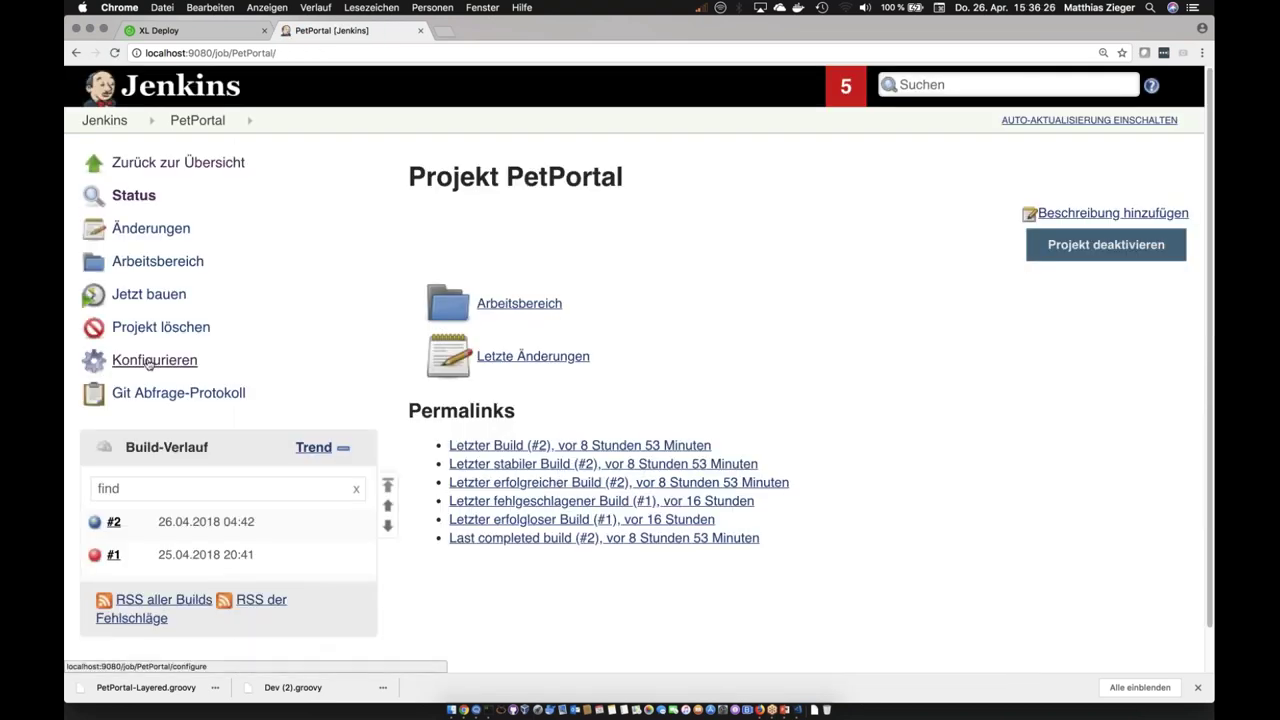
# Step: Start PetPortal build #3 and open its console output
pyautogui.click(147, 294)
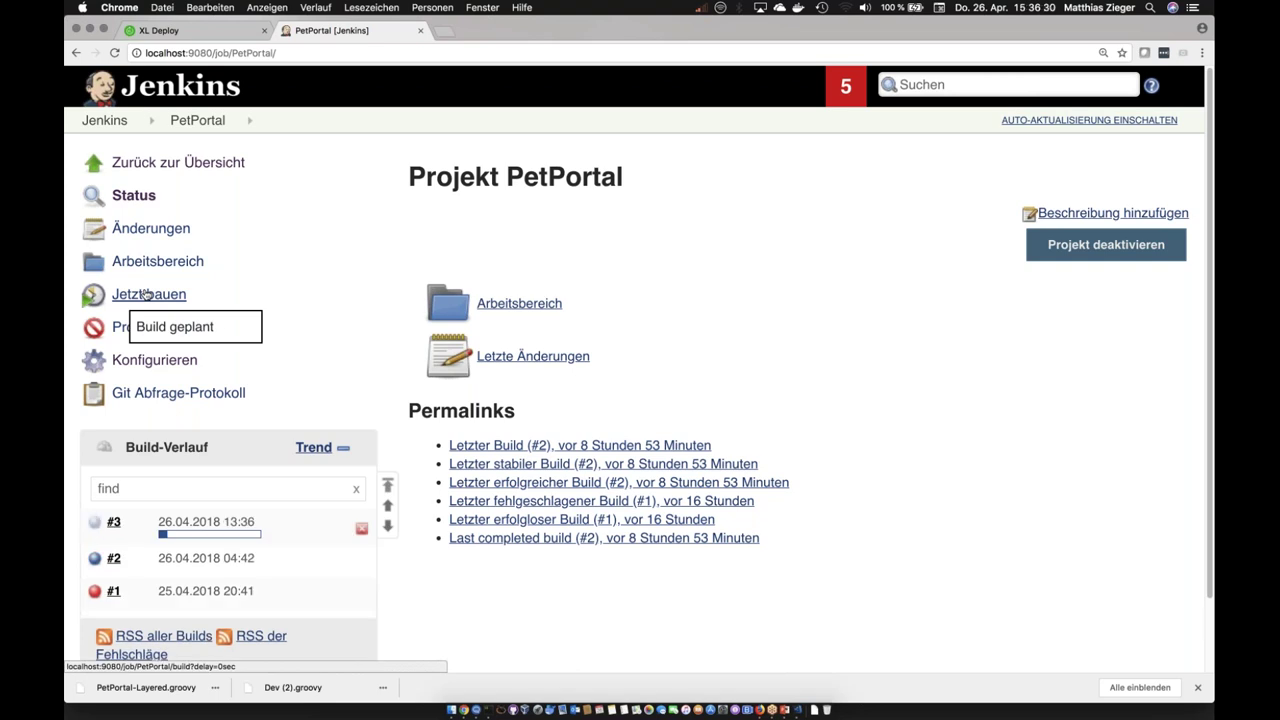
pyautogui.click(128, 521)
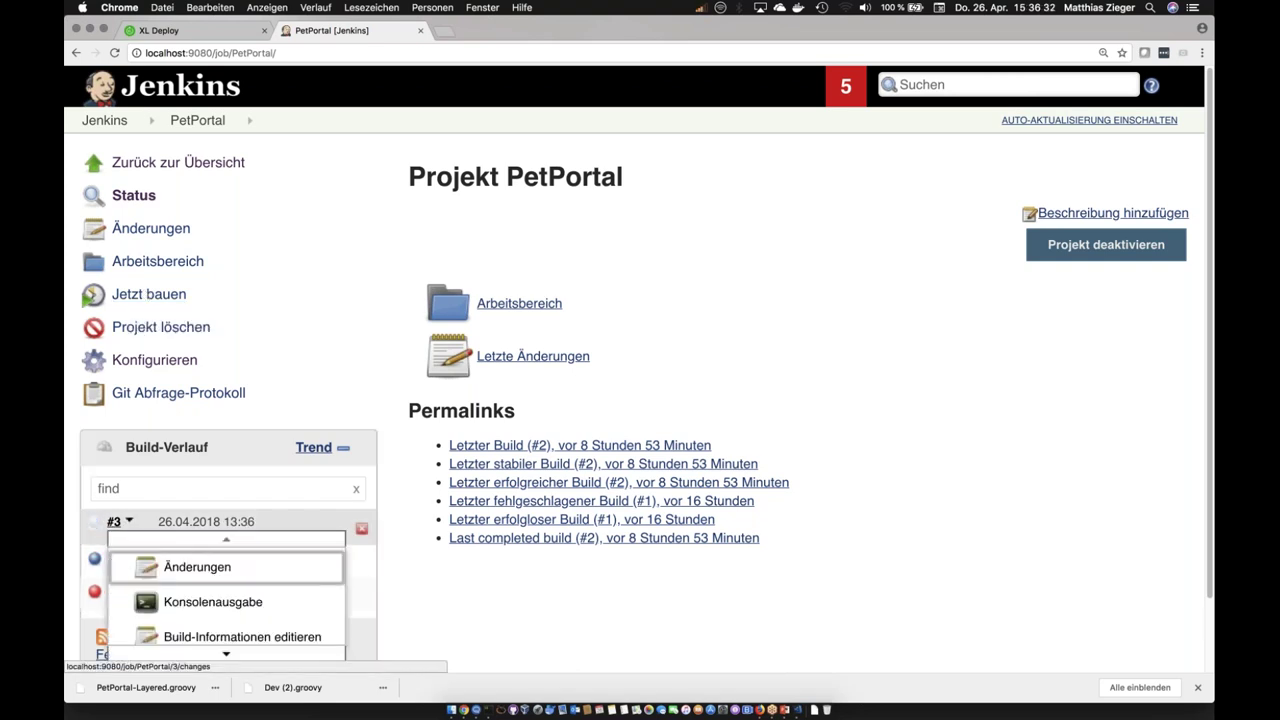
pyautogui.click(184, 601)
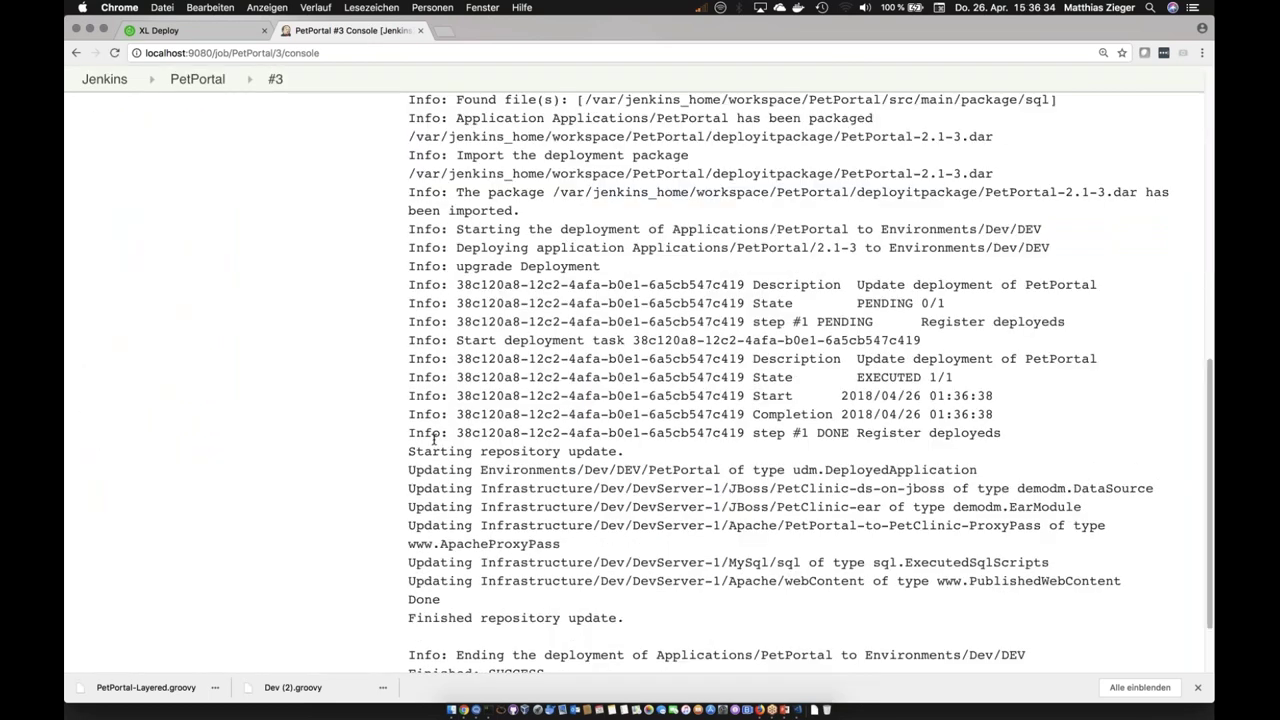
# Step: Read the log: PetPortal-2.1-3.dar imported and upgraded on Dev, ending Finished: SUCCESS
pyautogui.scroll(2, 433, 437)
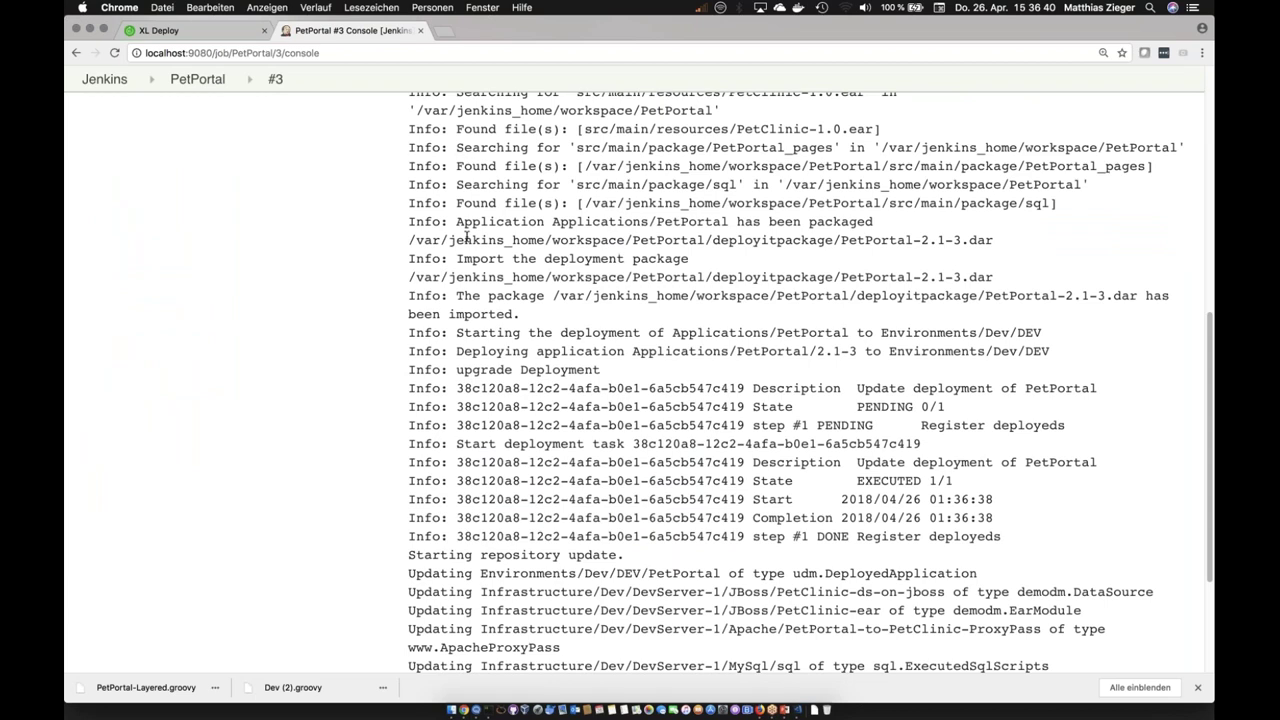
pyautogui.moveTo(416, 240); pyautogui.dragTo(1001, 243)
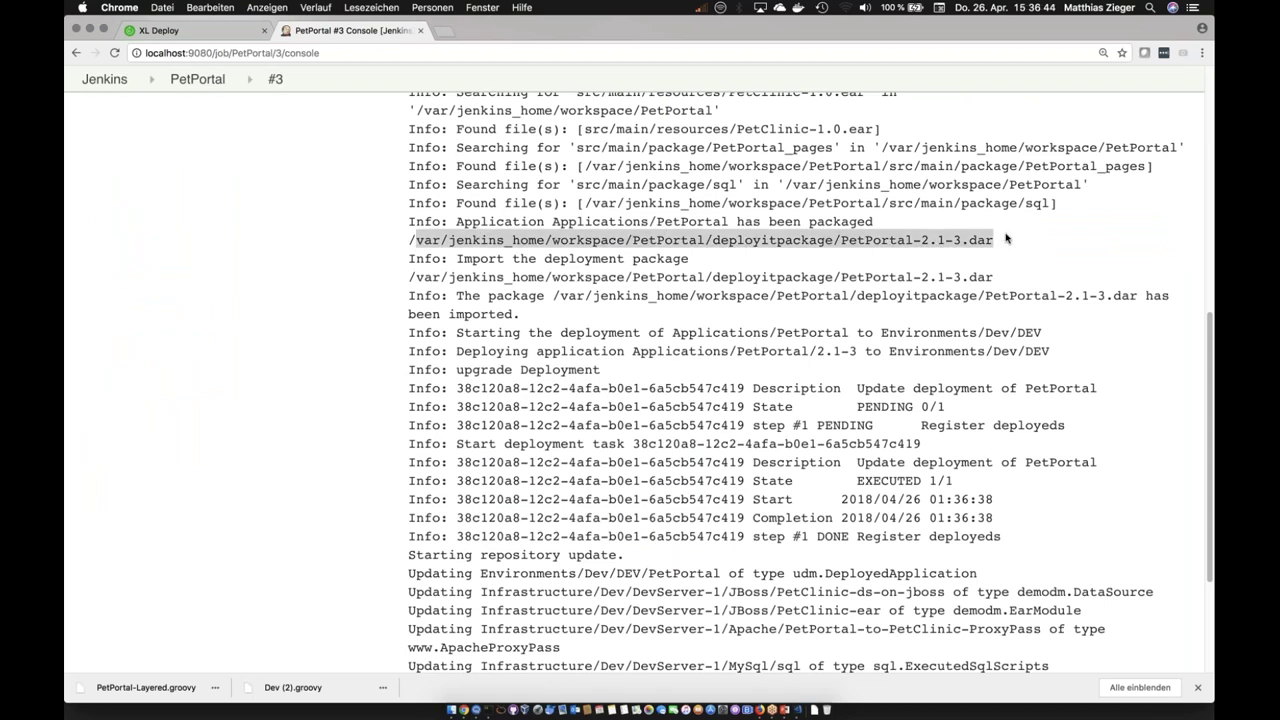
pyautogui.moveTo(897, 277); pyautogui.dragTo(993, 277)
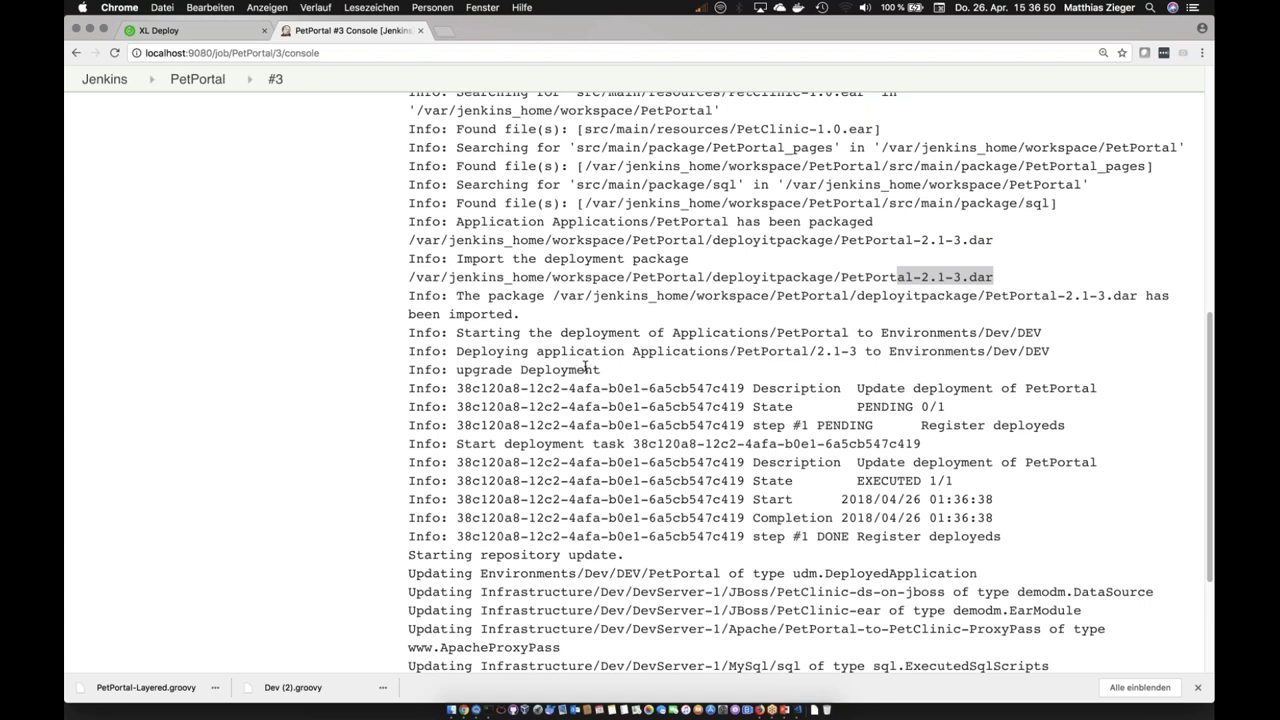
pyautogui.scroll(-1, 585, 368)
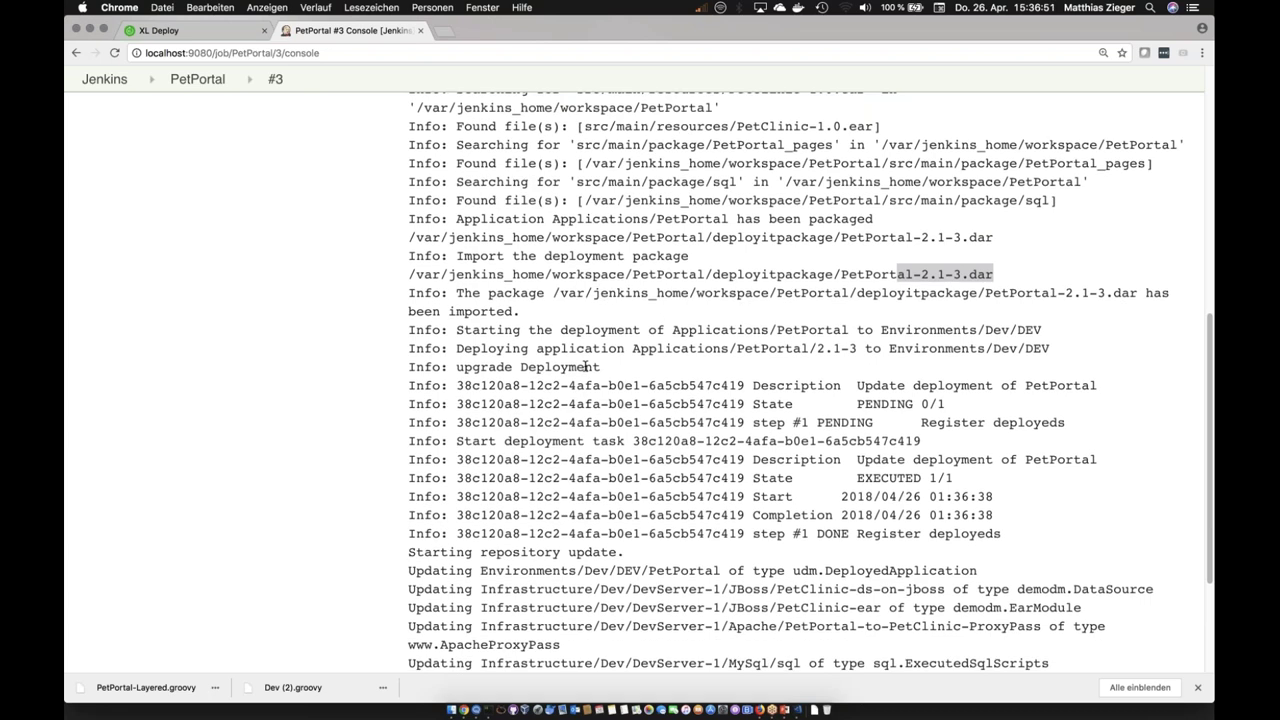
pyautogui.moveTo(454, 323); pyautogui.dragTo(600, 324)
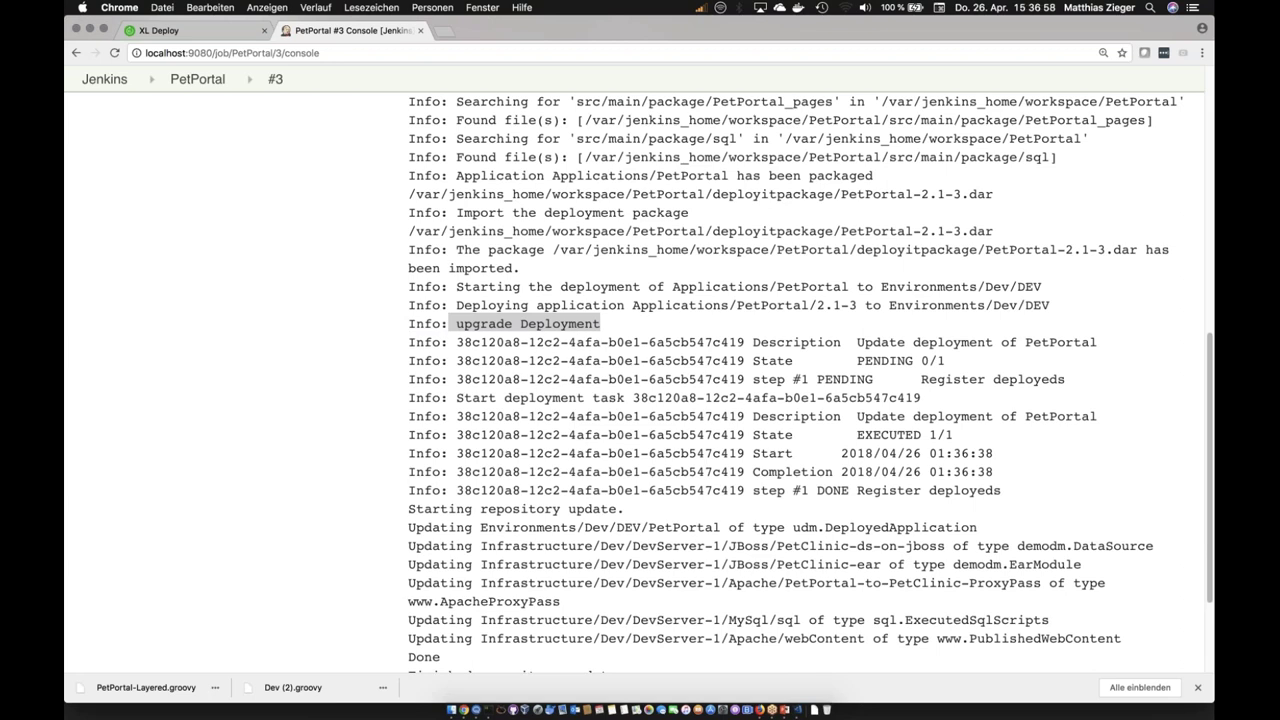
pyautogui.click(601, 358)
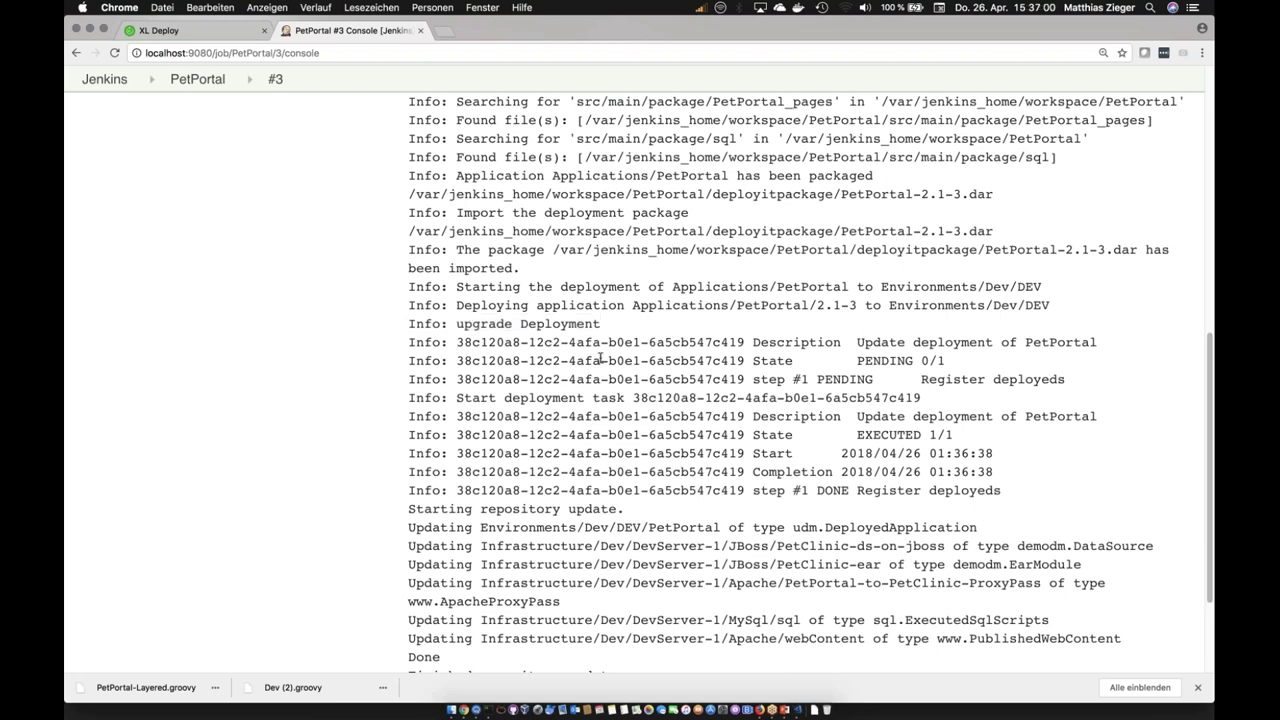
pyautogui.scroll(-2, 601, 358)
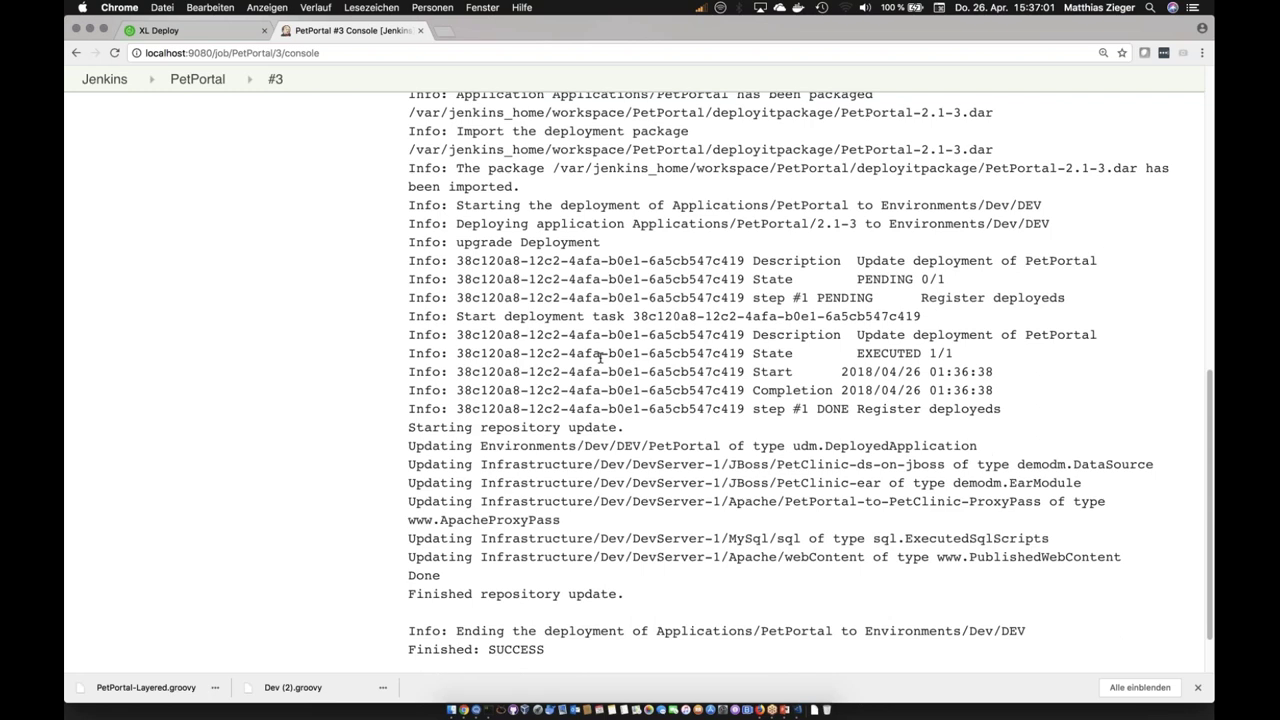
pyautogui.scroll(-2, 601, 358)
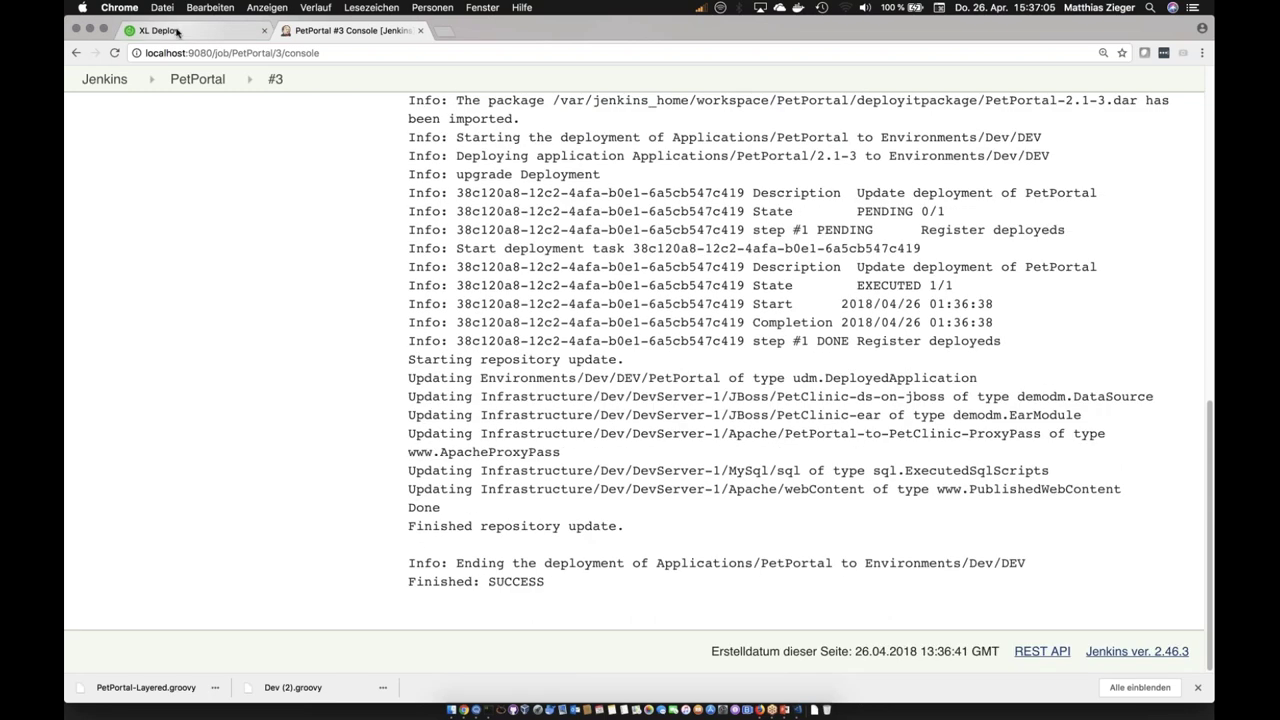
pyautogui.click(177, 33)
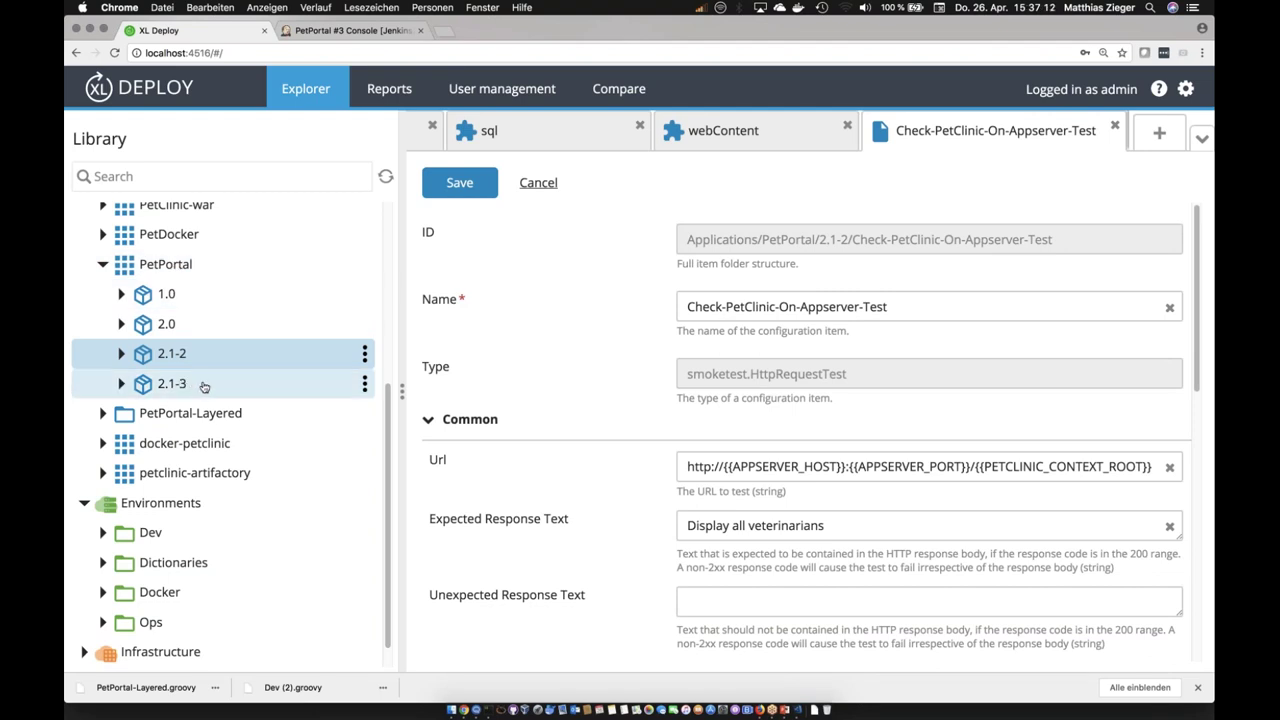
# Step: Inspect PetPortal version 2.1-3, then the PetPortal overview showing it deployed on DEV
pyautogui.click(202, 386)
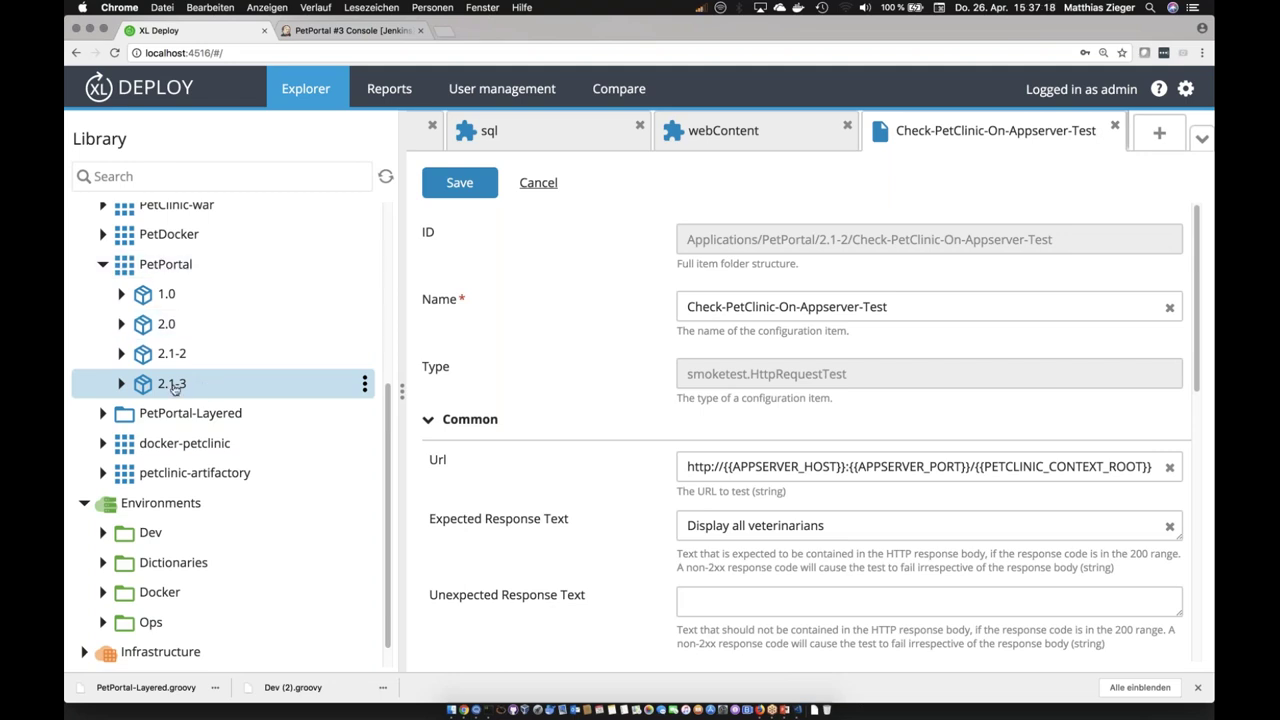
pyautogui.click(173, 386)
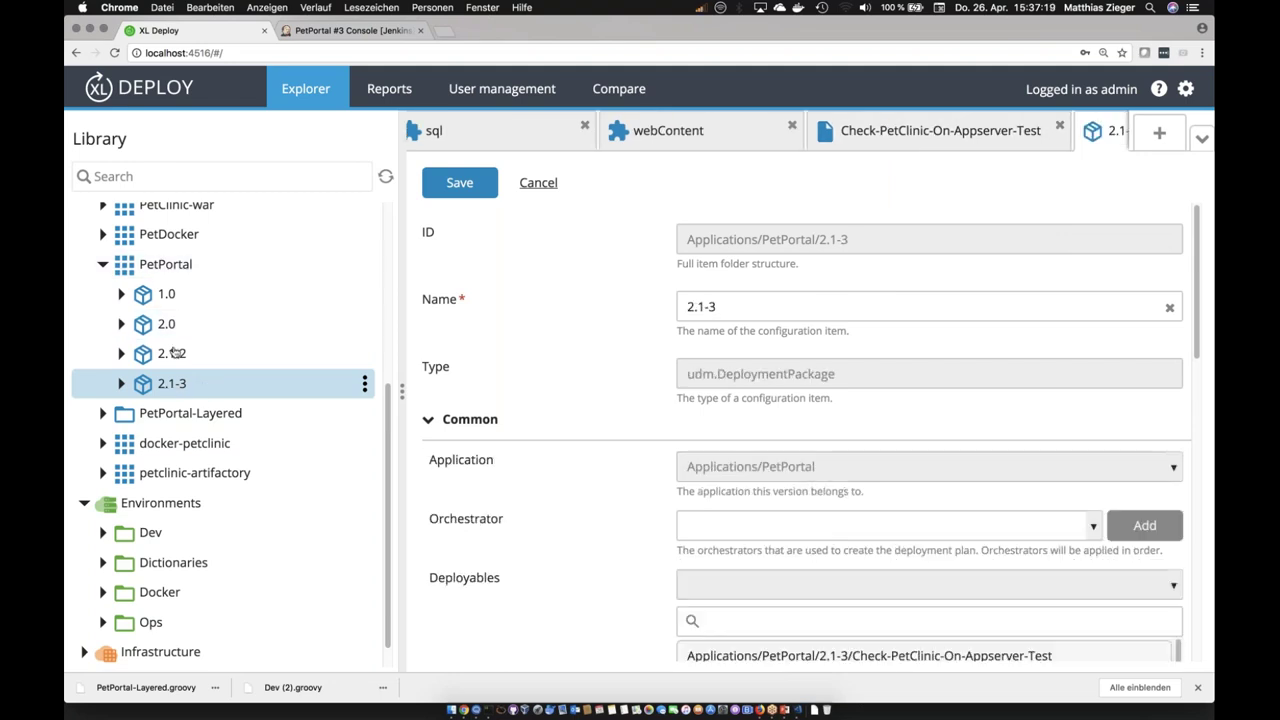
pyautogui.click(165, 264)
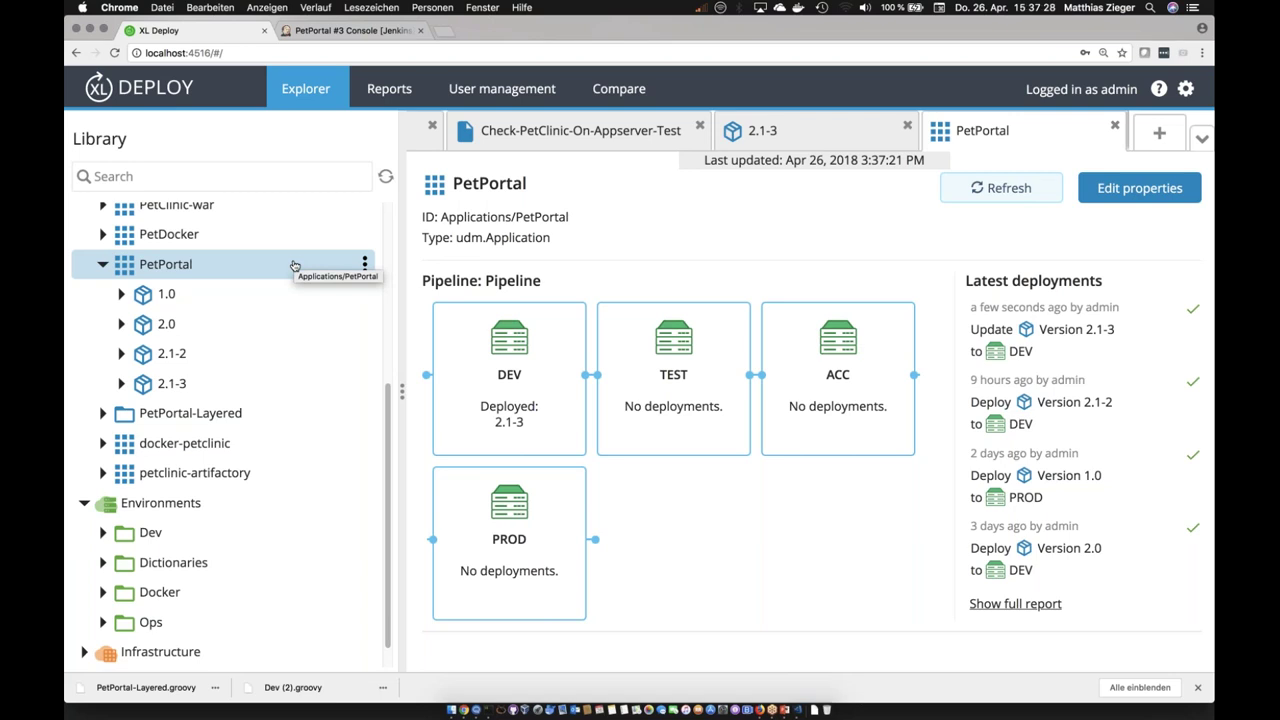
pyautogui.moveTo(480, 385)
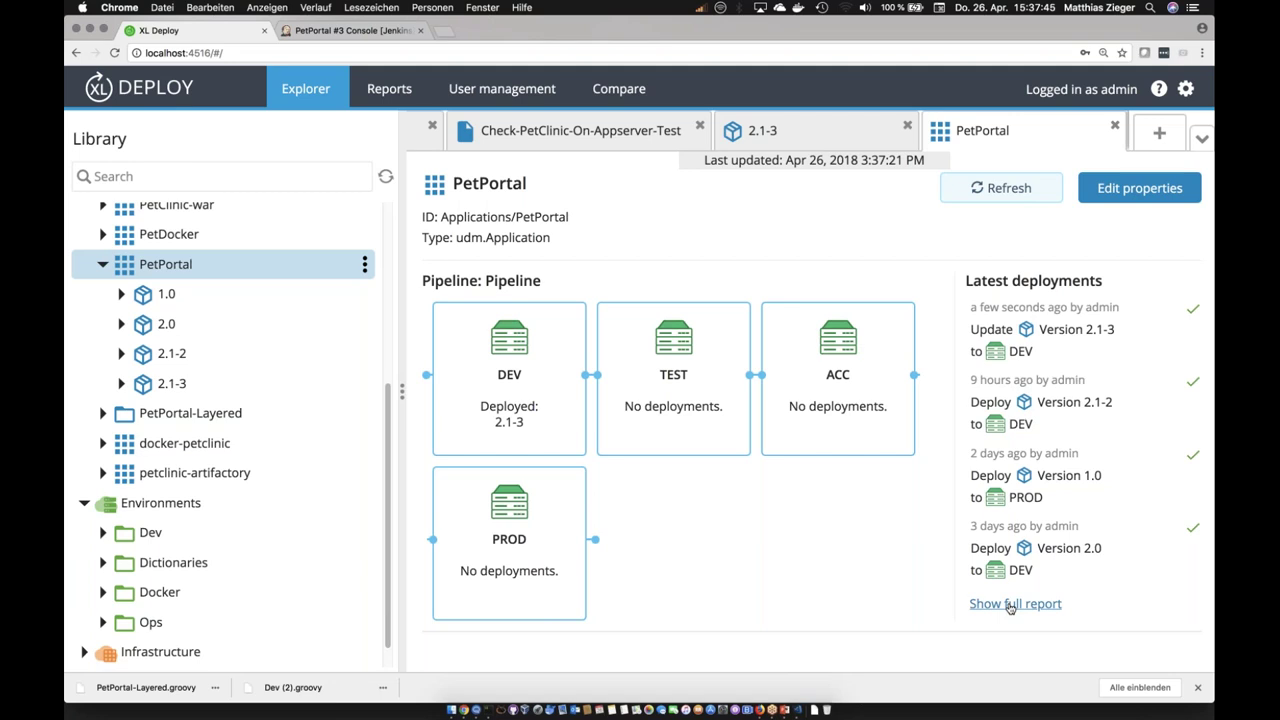
pyautogui.click(1011, 604)
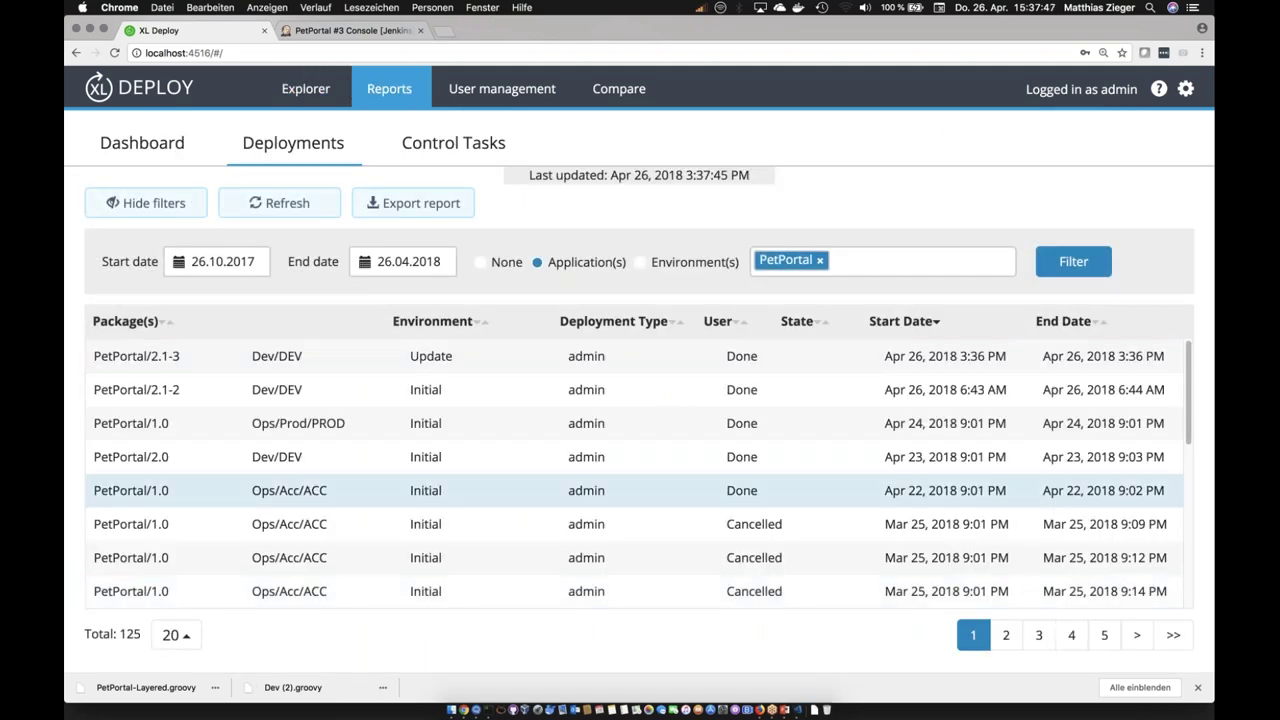
# Step: Set the full report's application filter to None and page through all deployments
pyautogui.scroll(-3, 640, 470)
pyautogui.scroll(3, 640, 470)
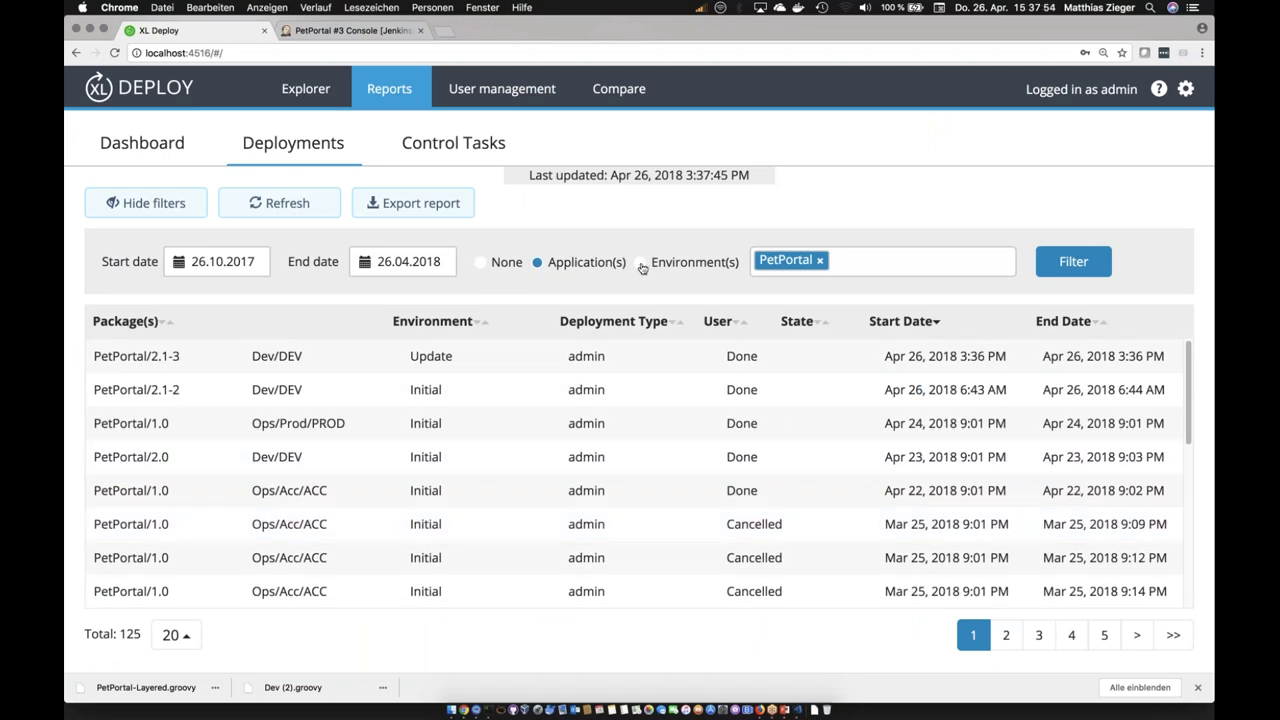
pyautogui.click(480, 263)
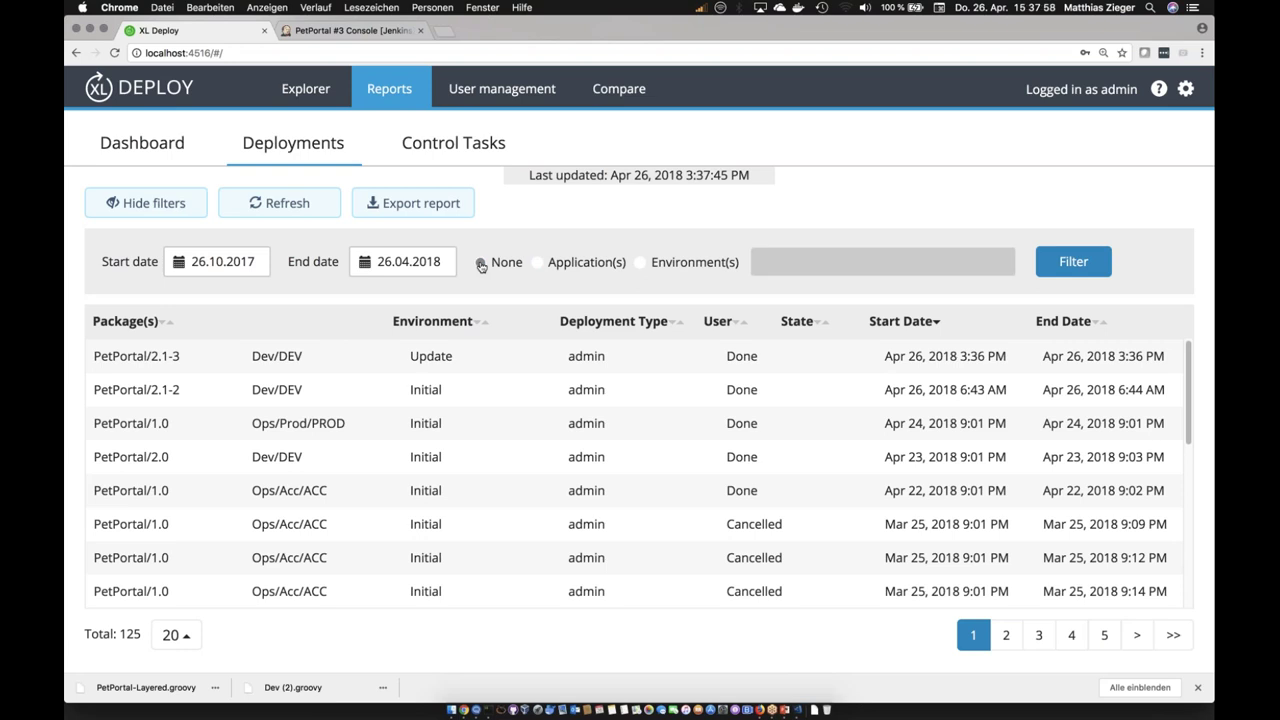
pyautogui.click(1070, 263)
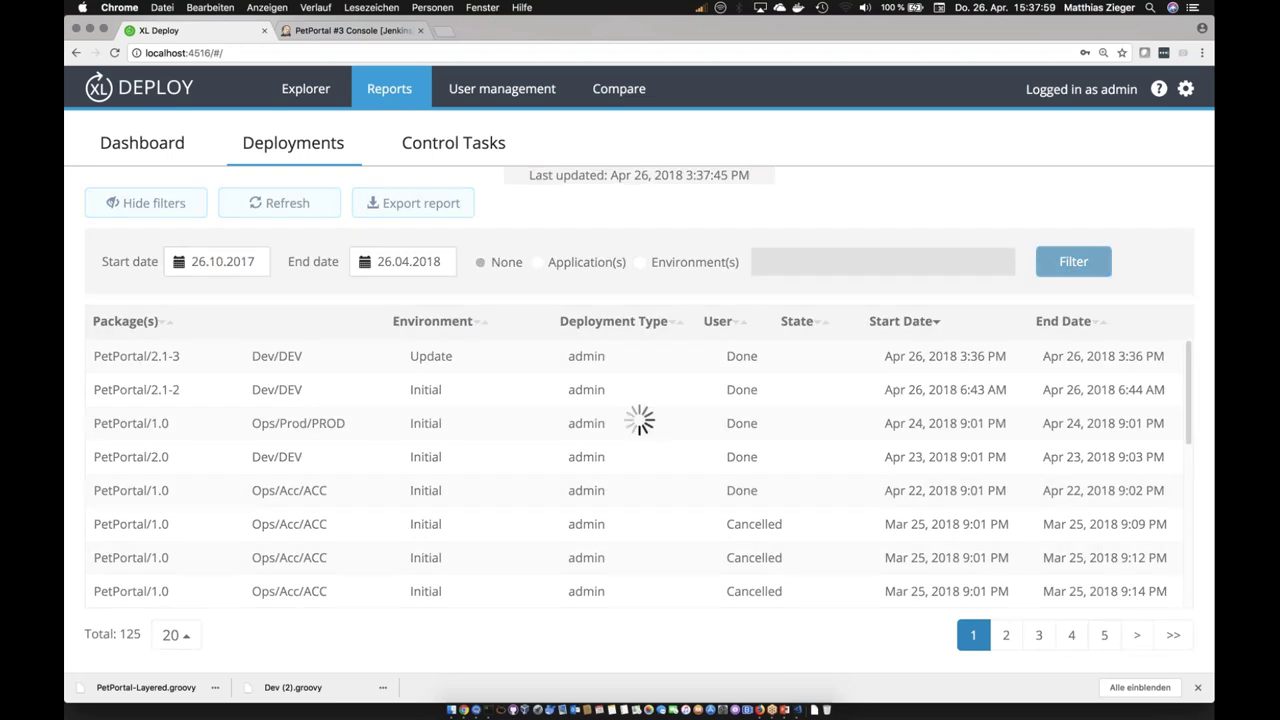
pyautogui.scroll(-5, 639, 473)
pyautogui.scroll(-3, 639, 473)
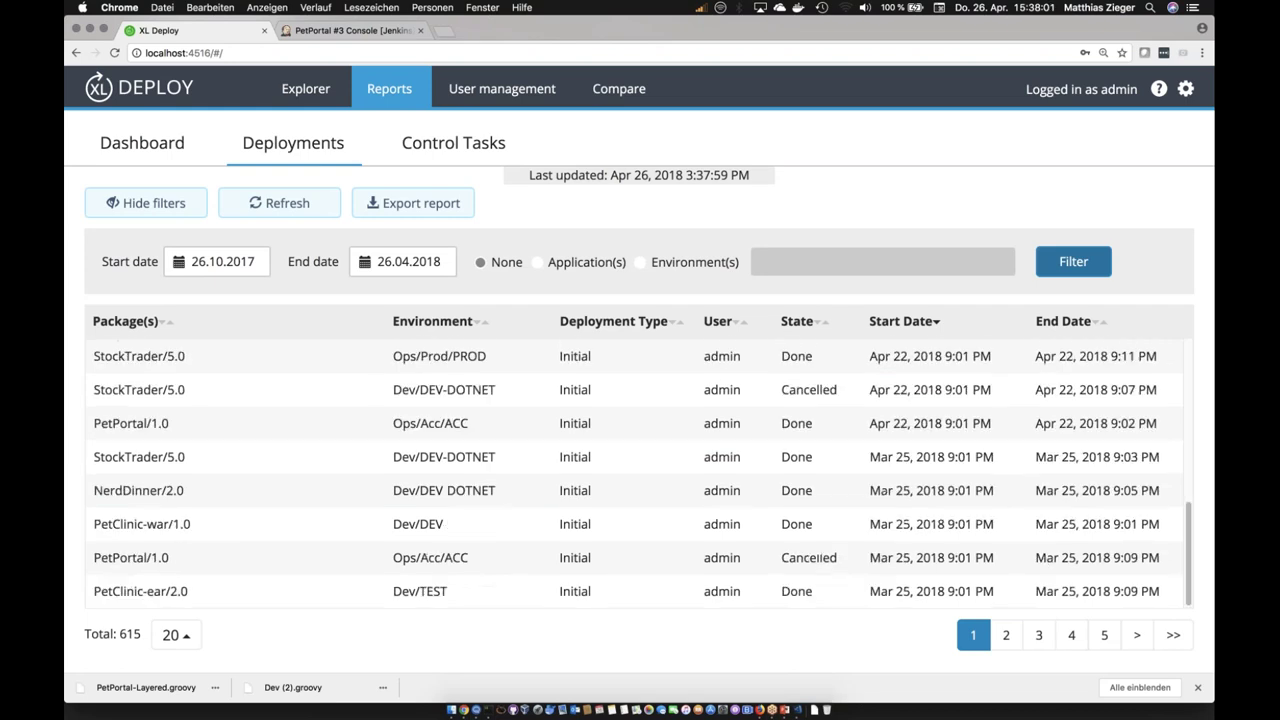
pyautogui.click(1071, 635)
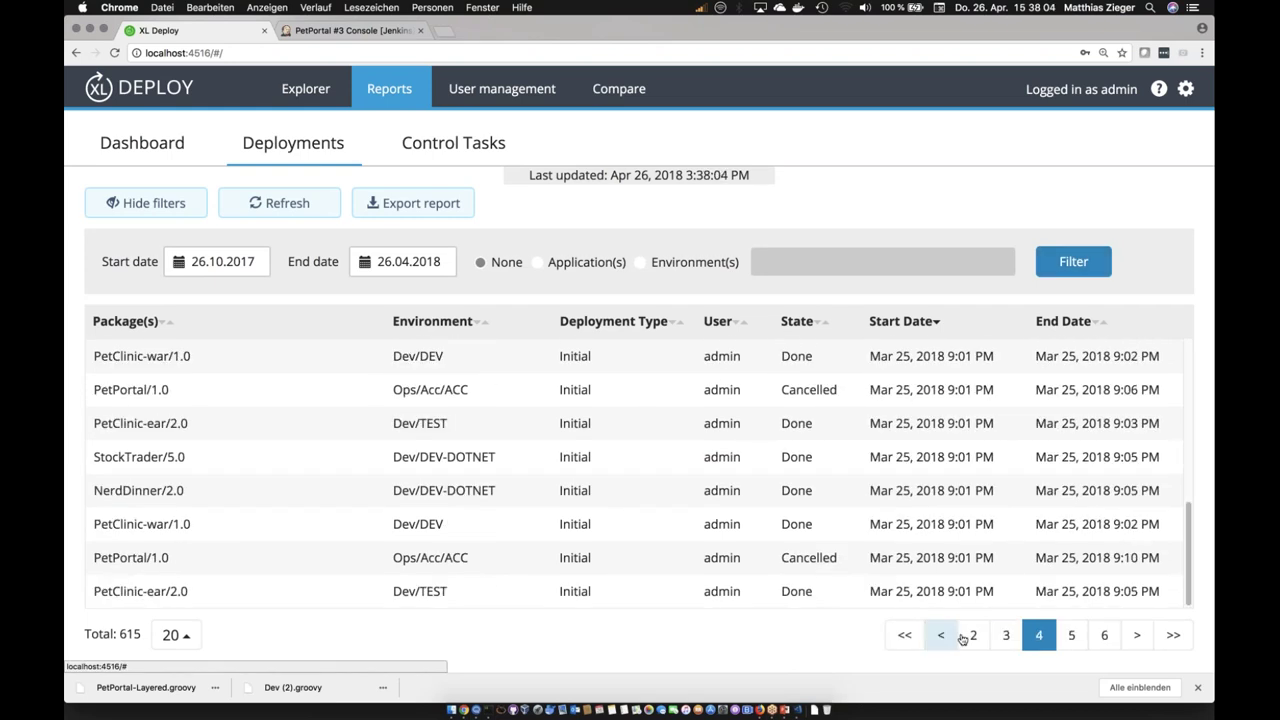
pyautogui.click(971, 636)
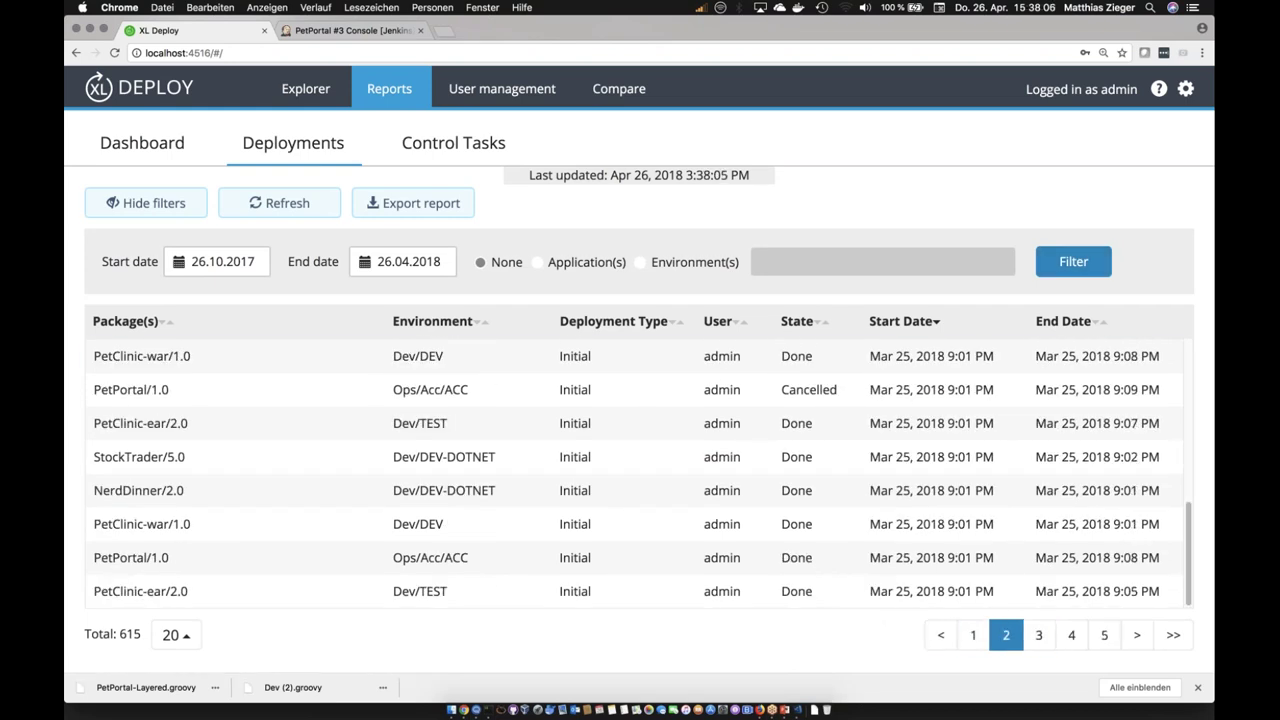
# Step: Scroll through the deployment statistics charts on the Reports Dashboard
pyautogui.click(175, 151)
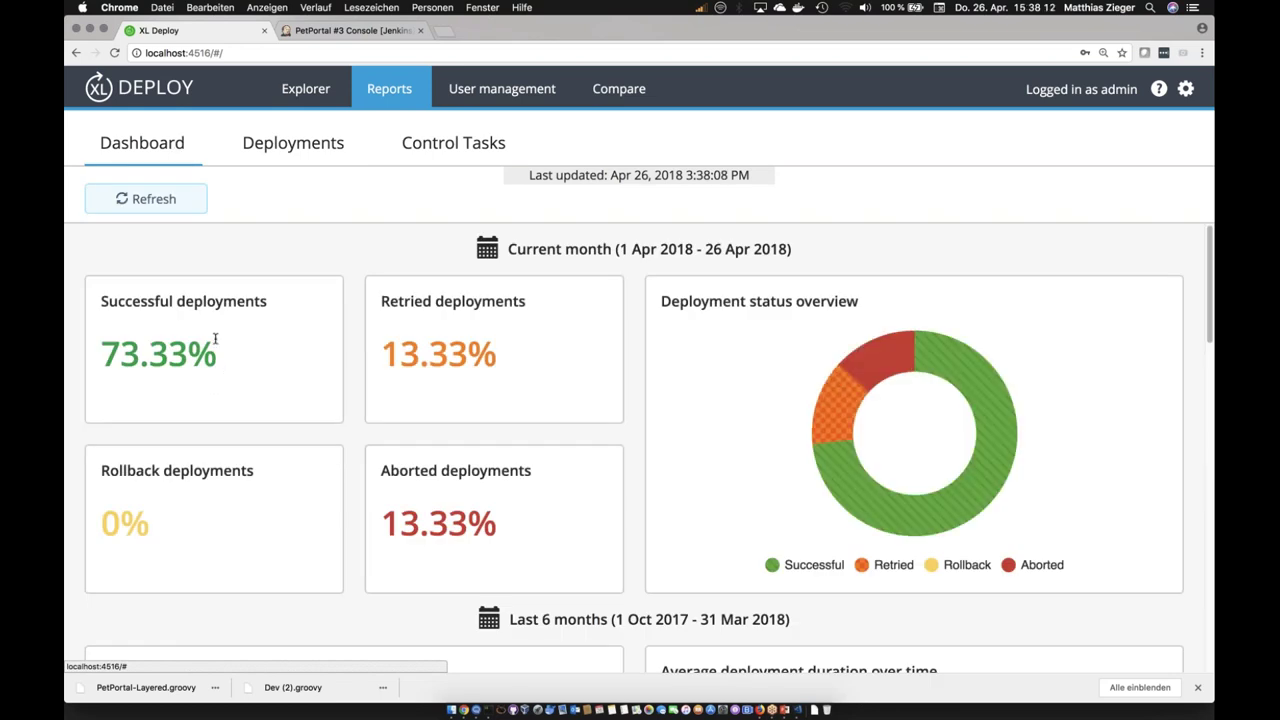
pyautogui.scroll(-3, 500, 395)
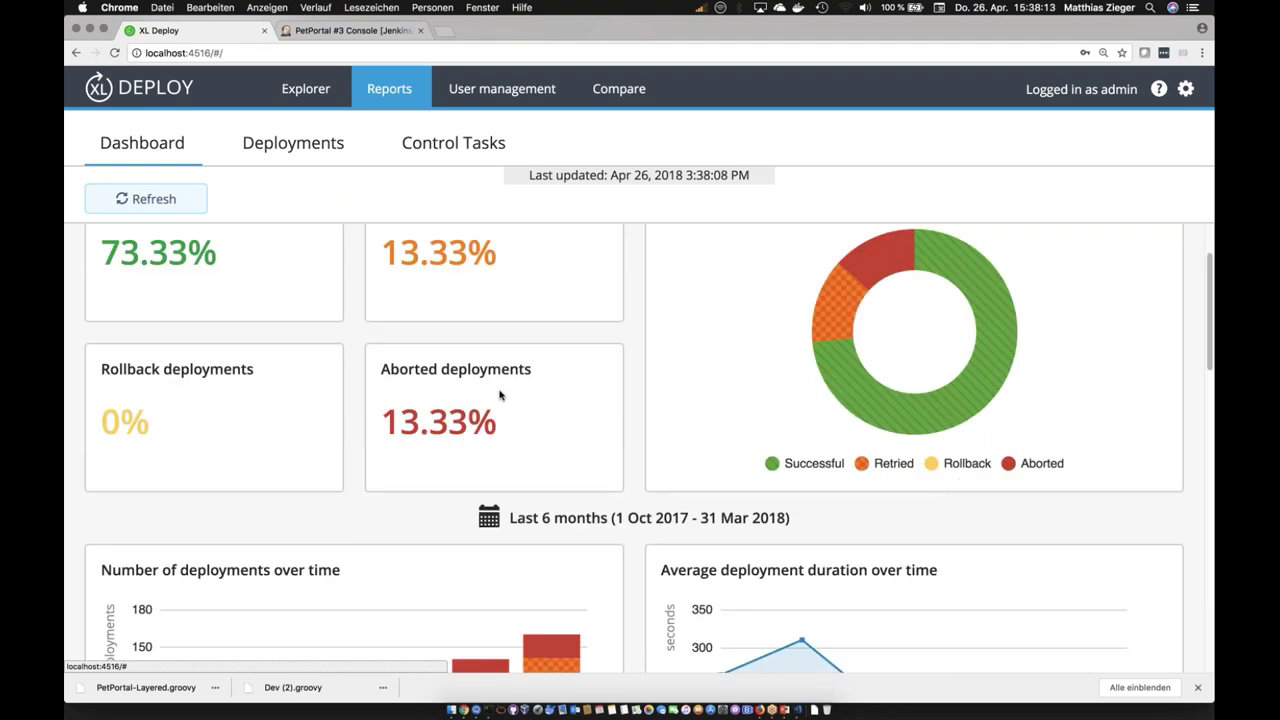
pyautogui.scroll(-5, 500, 395)
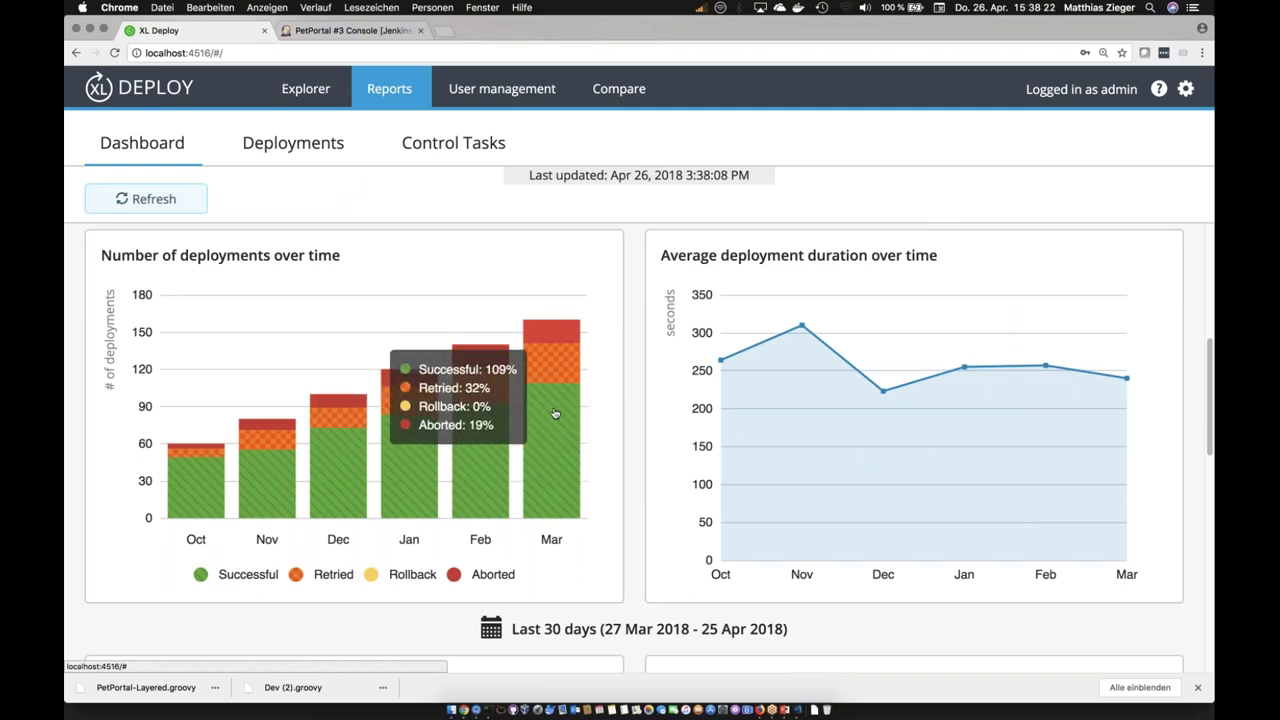
pyautogui.scroll(5, 548, 457)
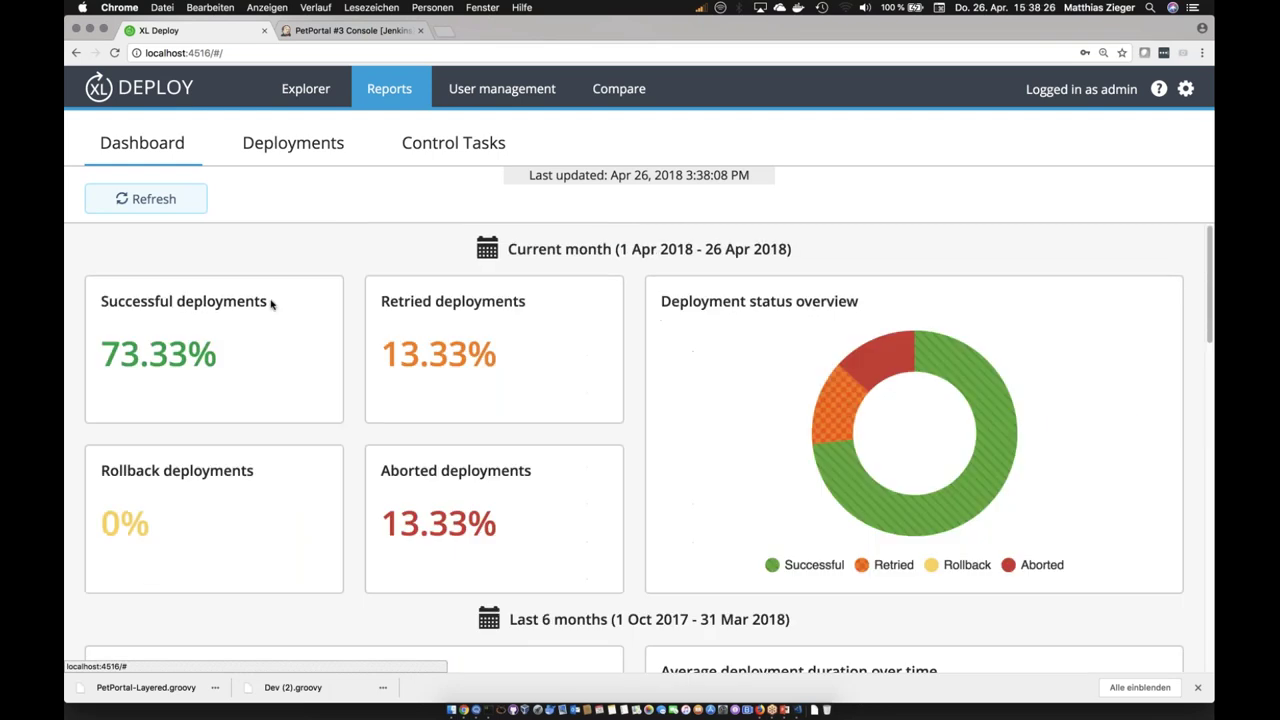
pyautogui.click(296, 94)
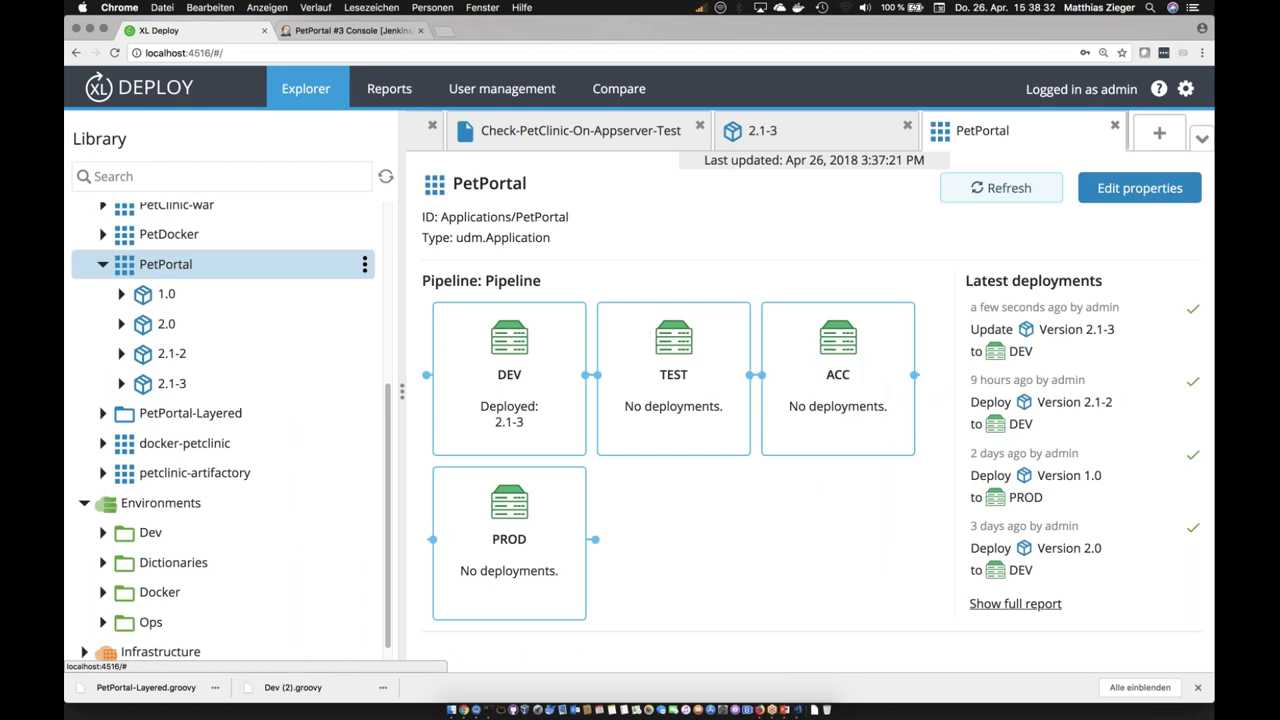
# Step: In PetPortal's deployment pipeline, pick version 2.1-3 for TEST and start deploying it
pyautogui.click(364, 266)
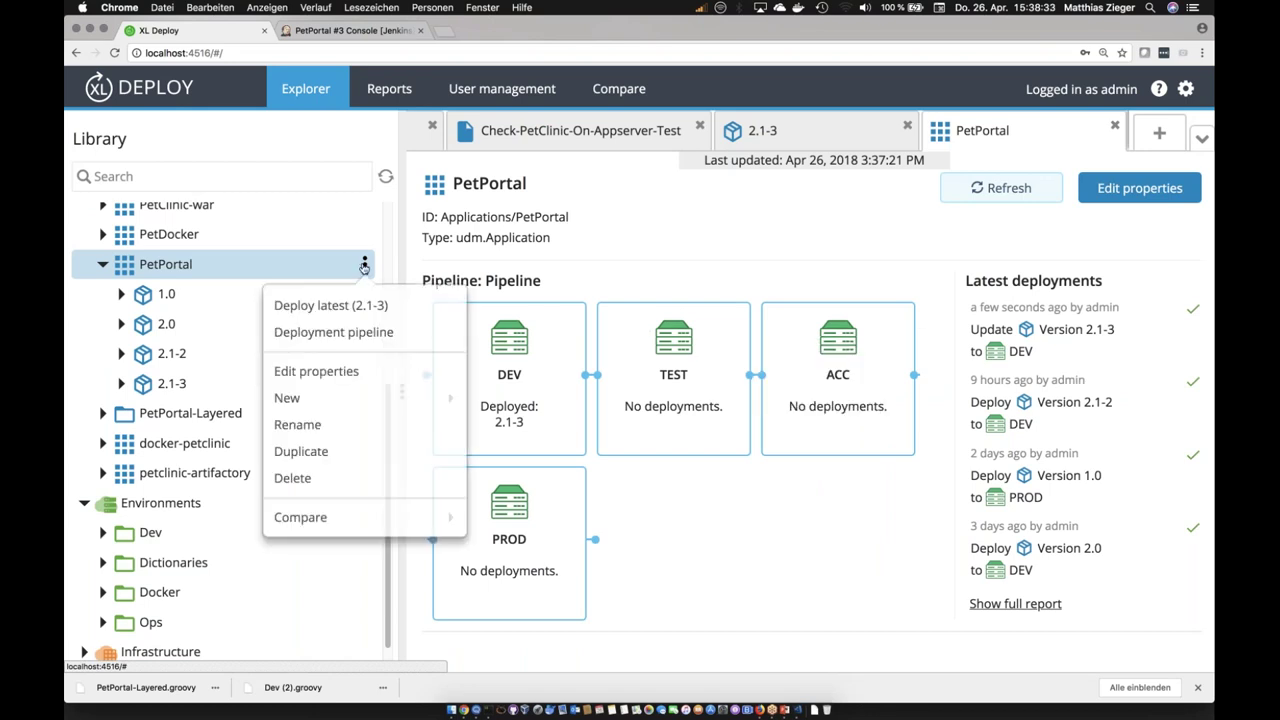
pyautogui.click(350, 335)
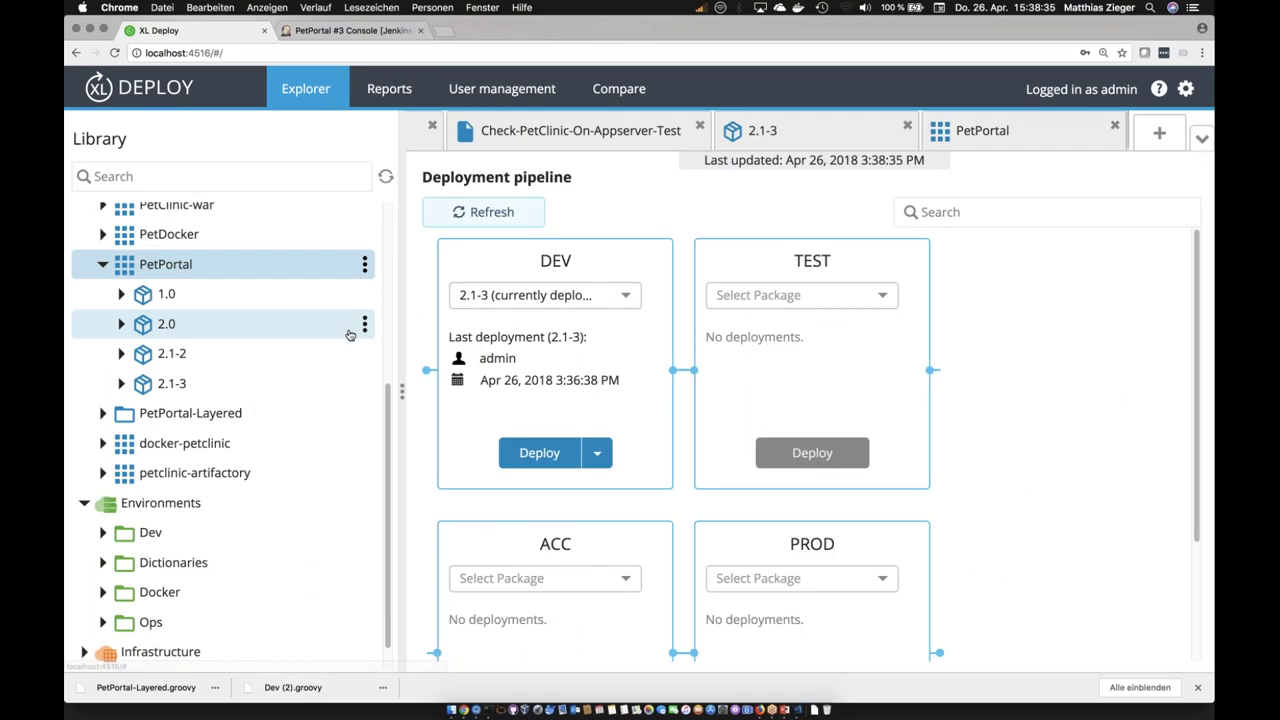
pyautogui.click(758, 296)
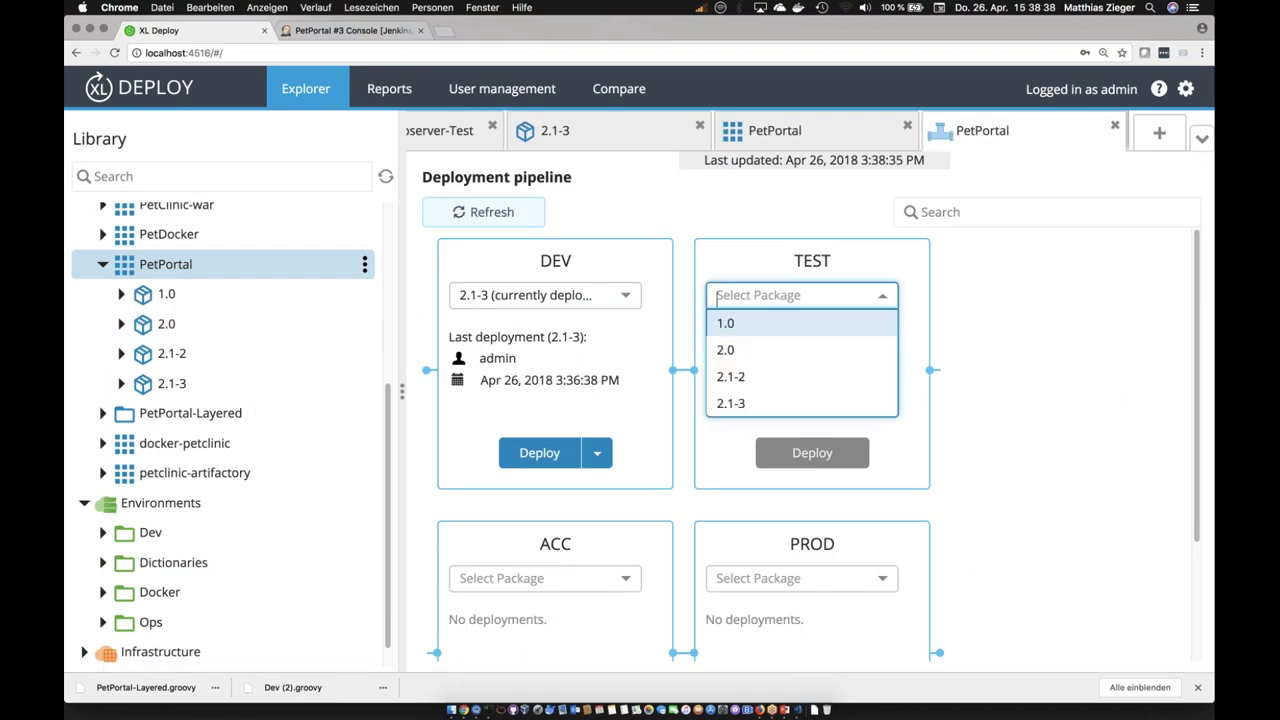
pyautogui.click(755, 405)
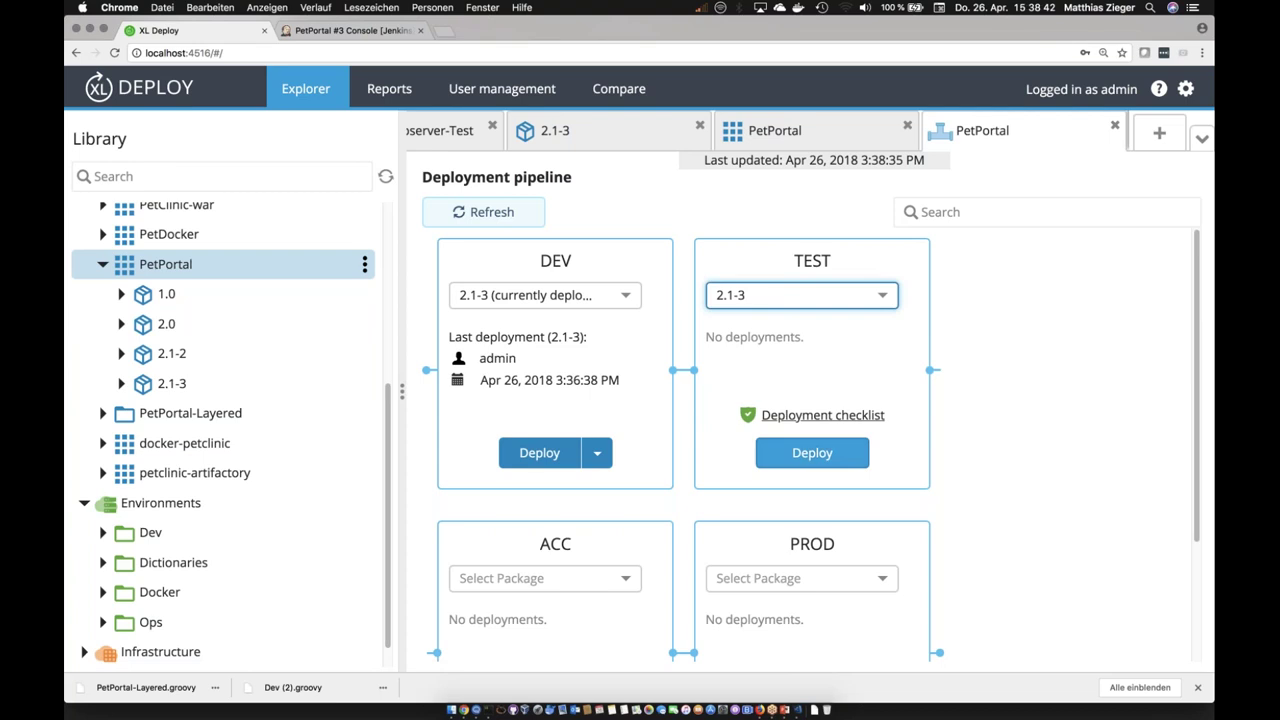
pyautogui.click(802, 456)
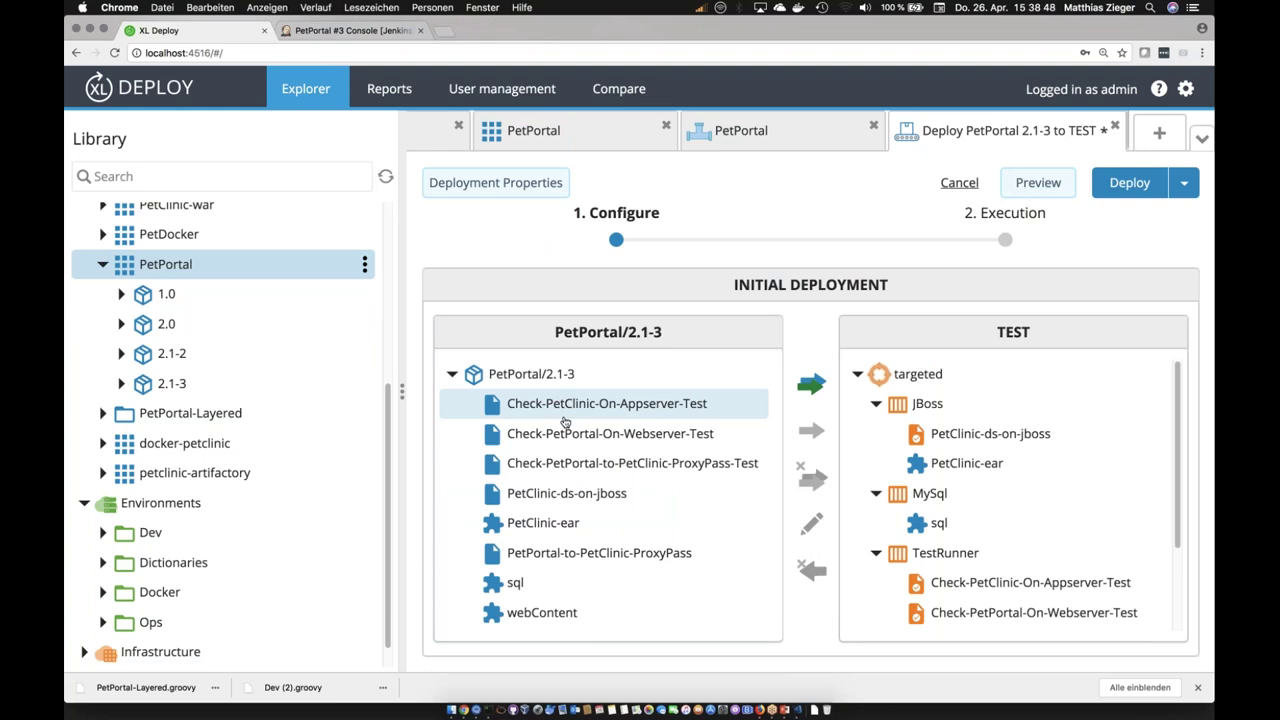
pyautogui.click(565, 432)
pyautogui.click(571, 463)
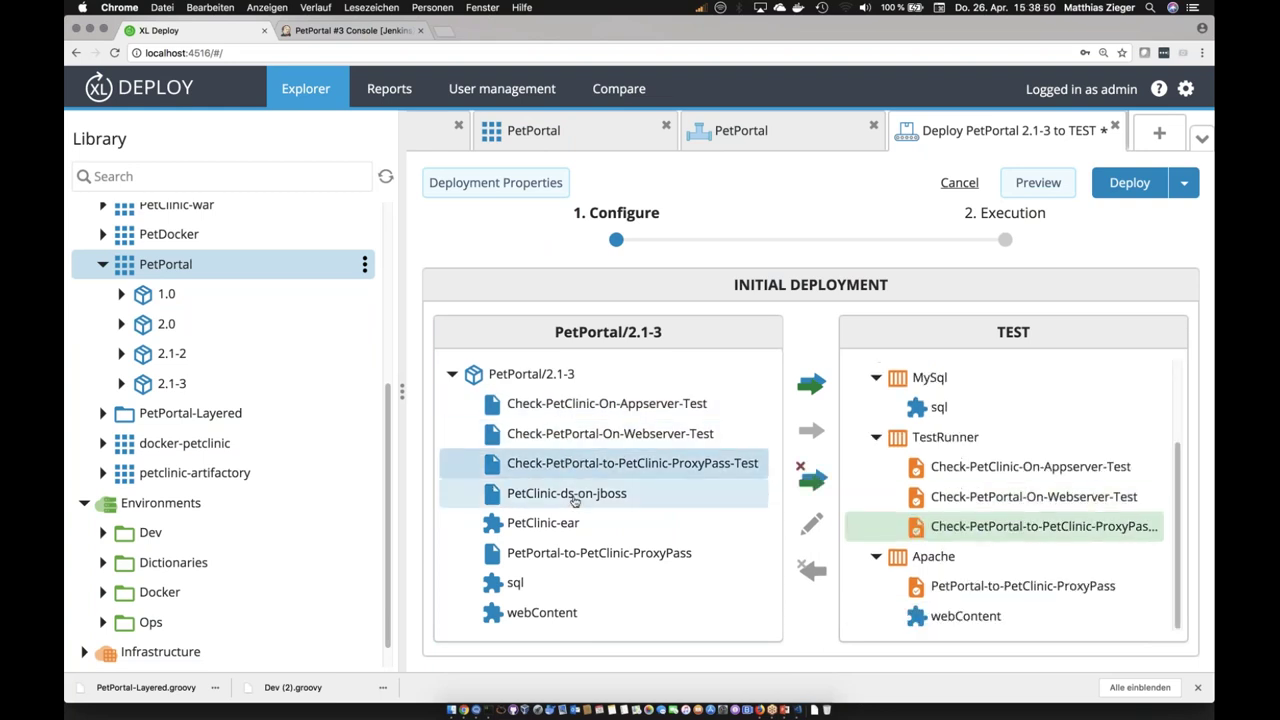
pyautogui.click(575, 500)
pyautogui.click(574, 525)
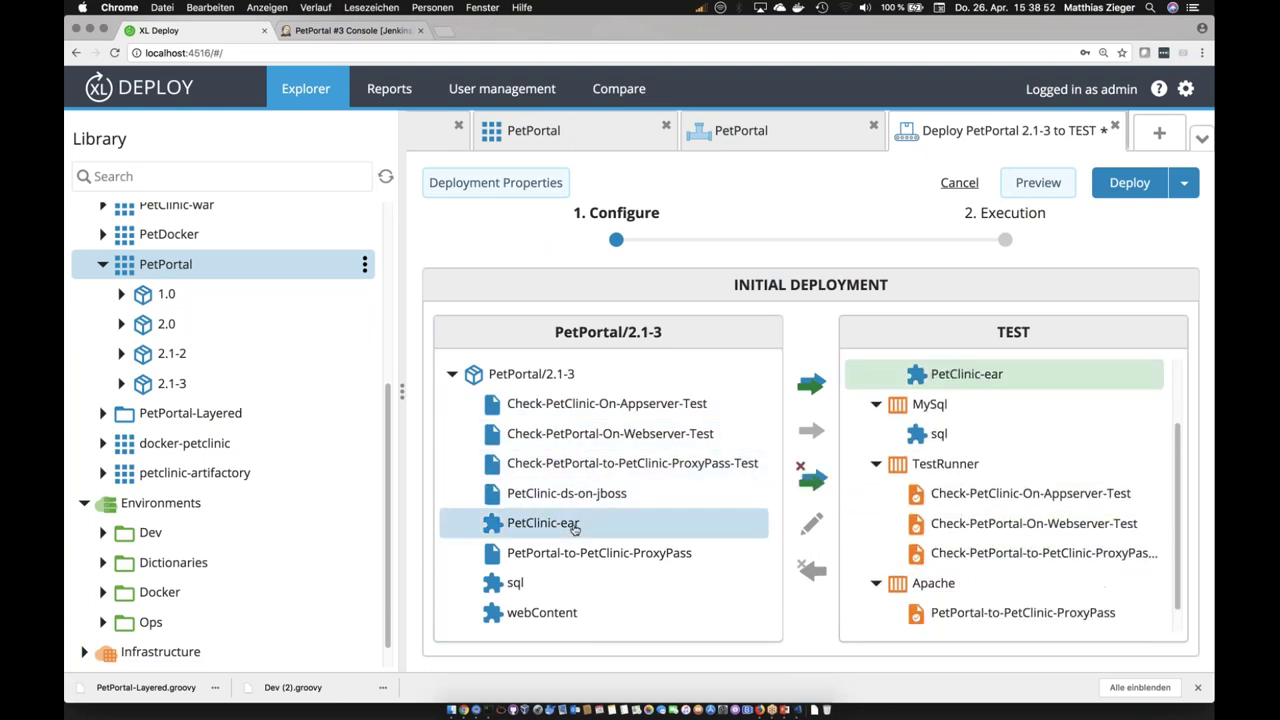
pyautogui.click(590, 556)
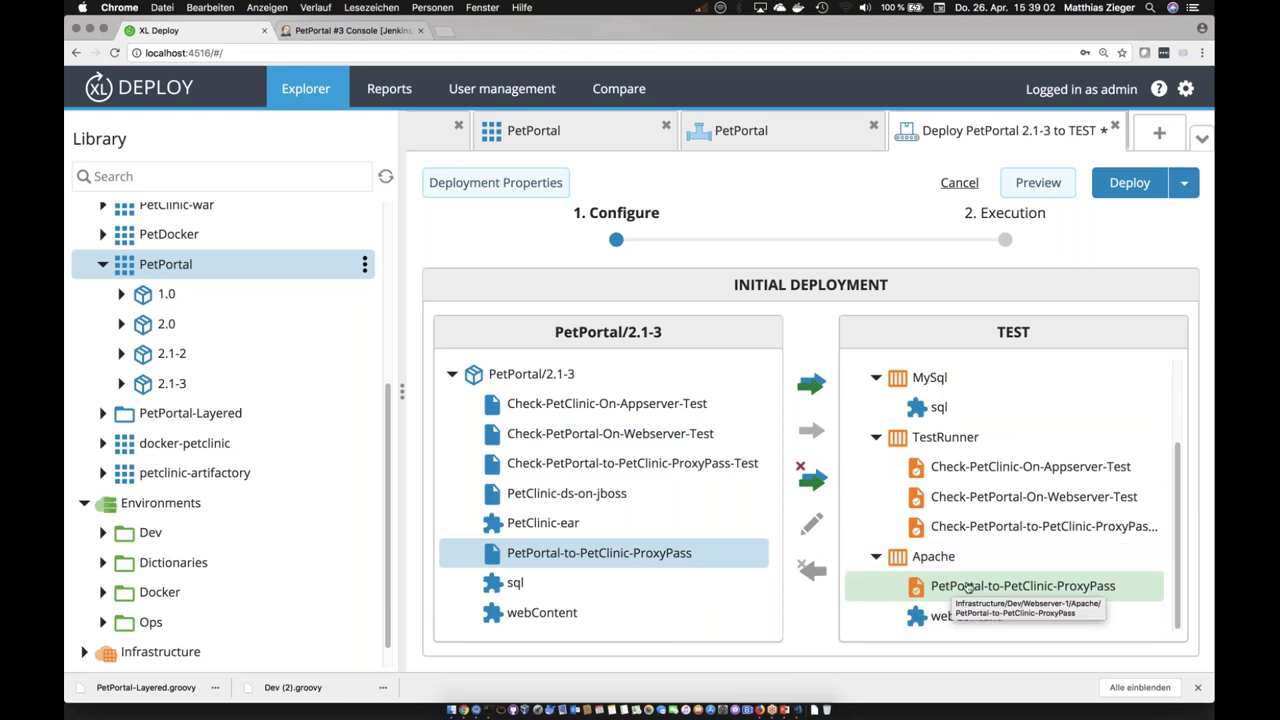
pyautogui.moveTo(565, 522); pyautogui.dragTo(897, 398)
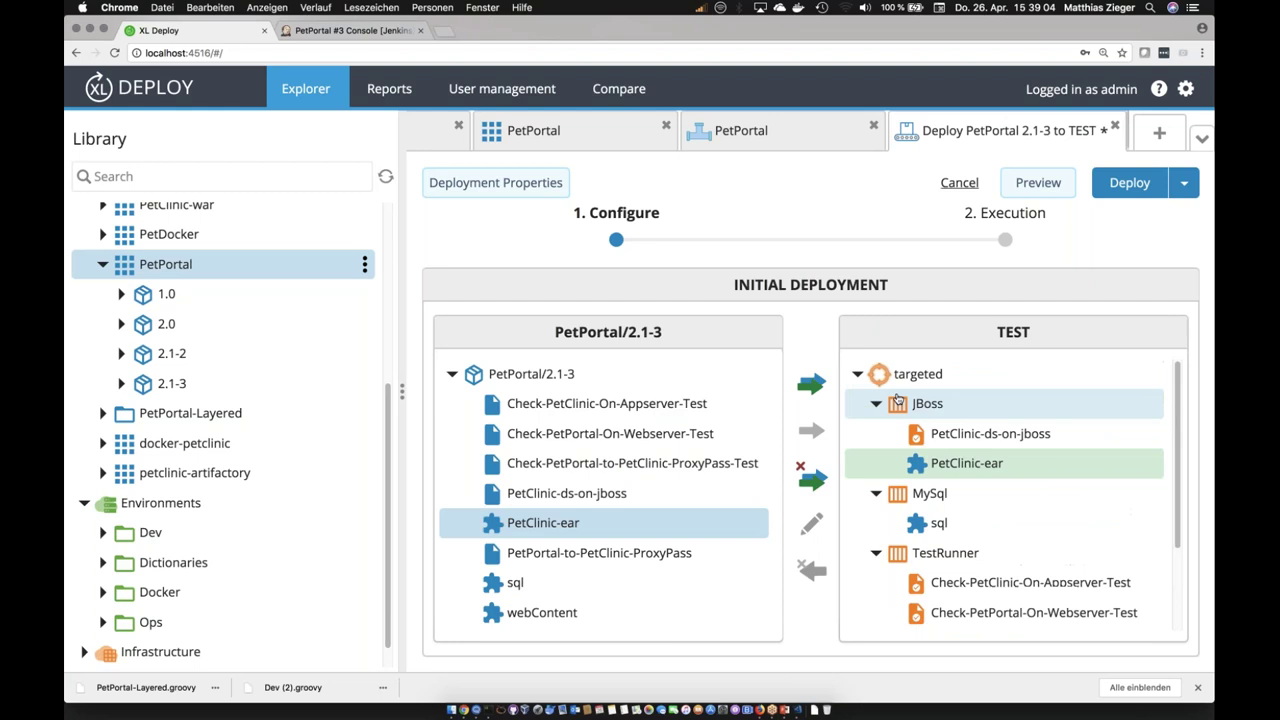
pyautogui.click(578, 405)
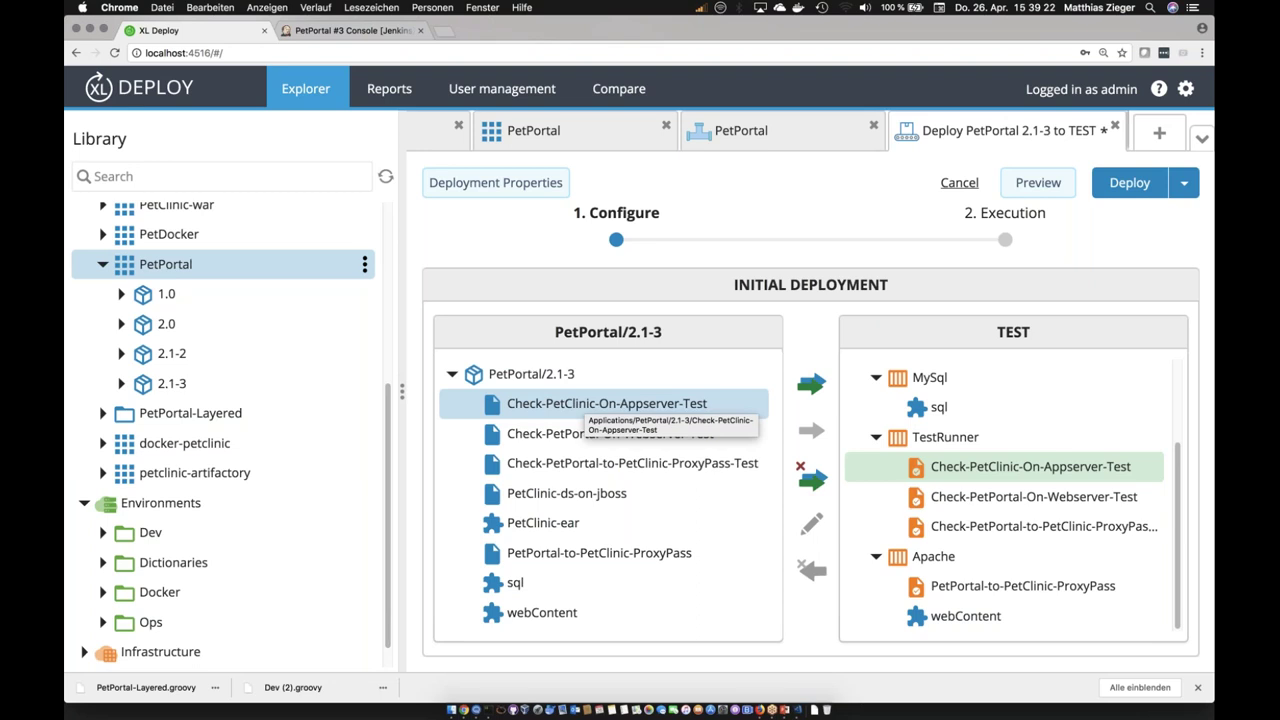
# Step: Preview and scroll through the plan for PetPortal 2.1-3 on TEST, then open Deployment Properties
pyautogui.click(1038, 182)
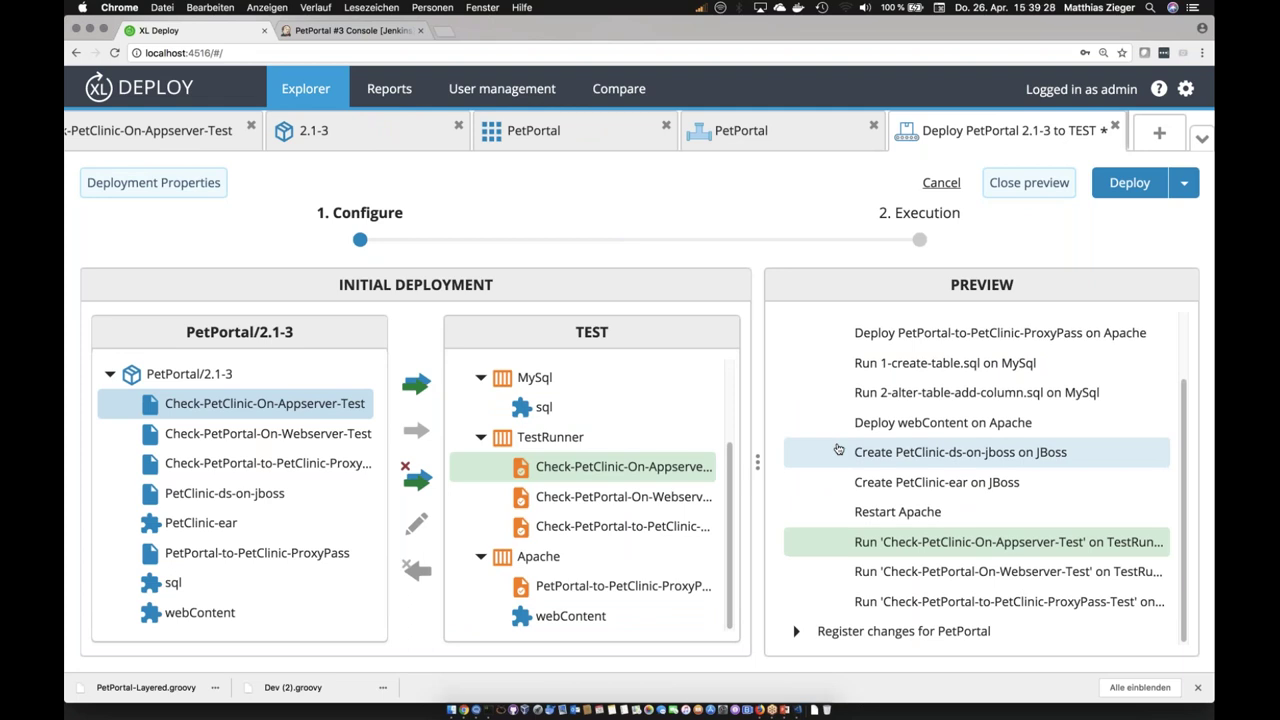
pyautogui.scroll(3, 840, 450)
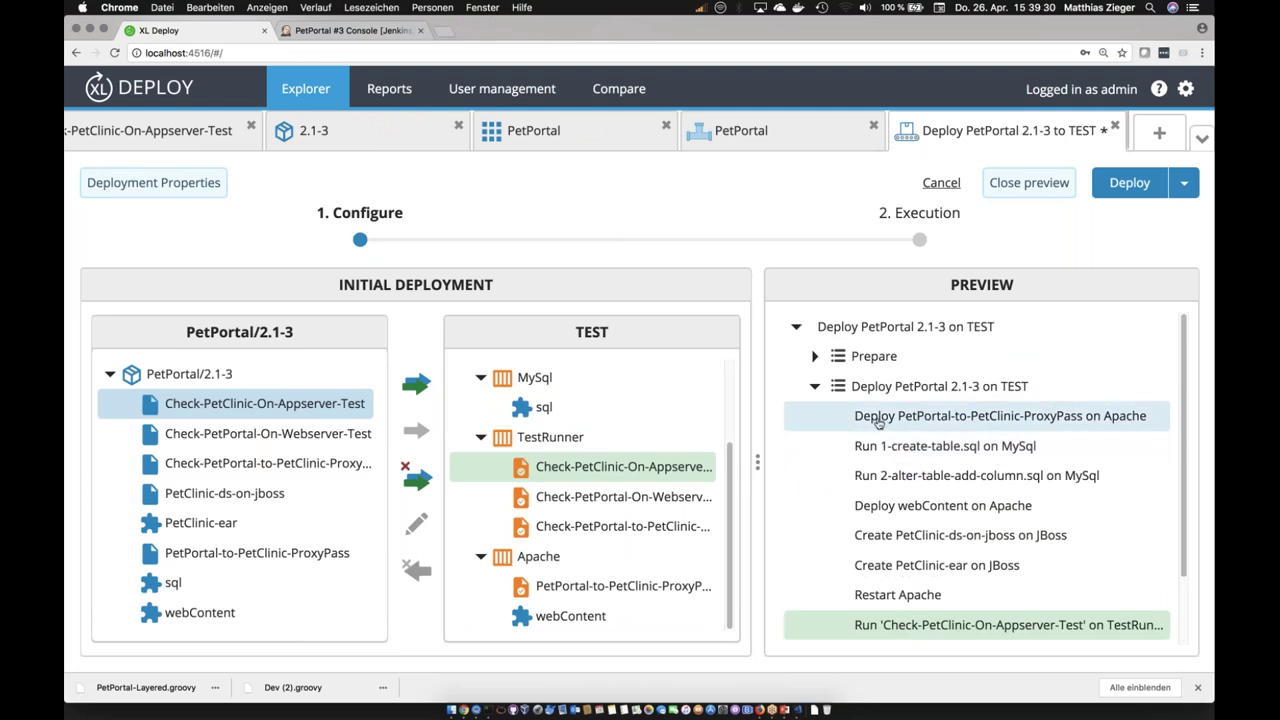
pyautogui.scroll(-2, 878, 422)
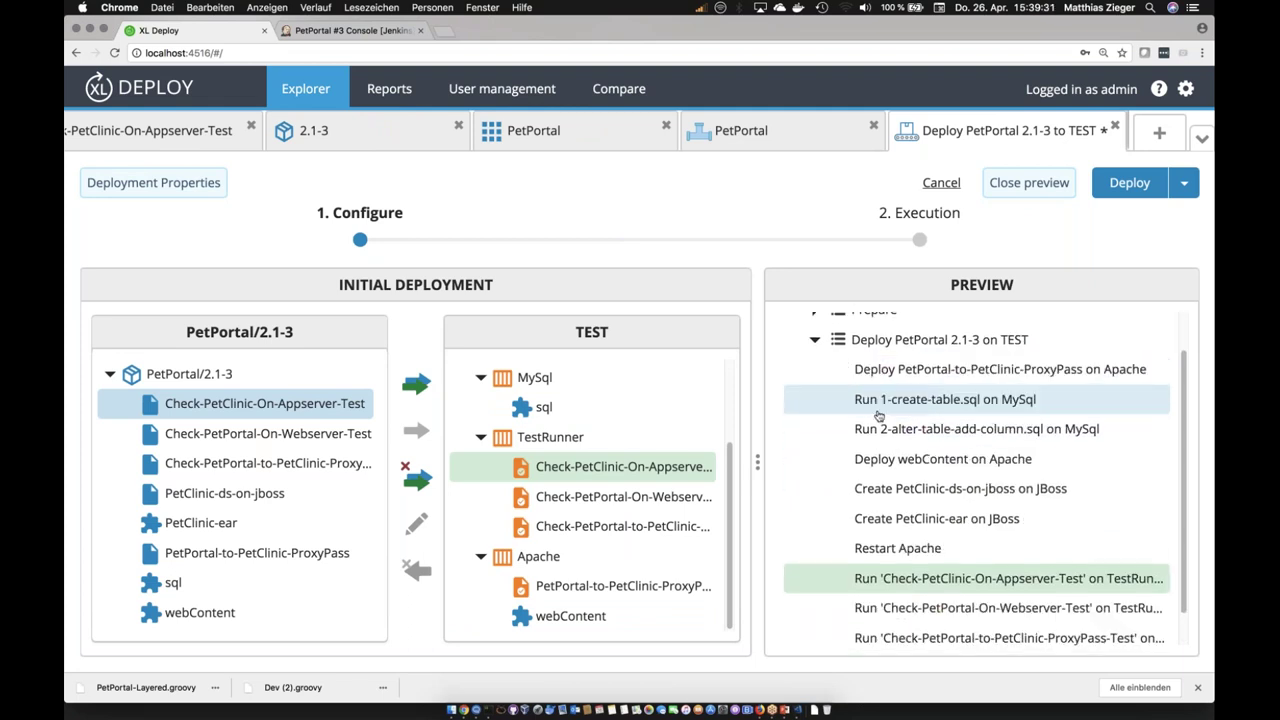
pyautogui.scroll(-1, 878, 416)
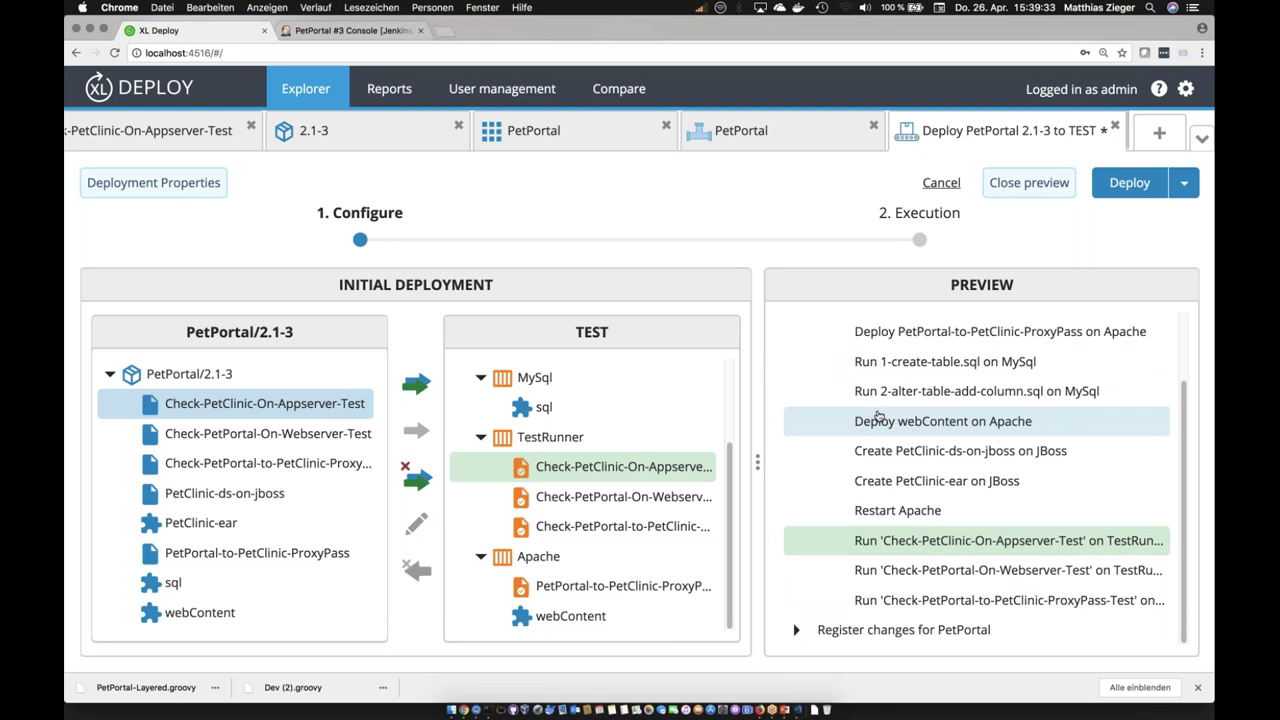
pyautogui.scroll(3, 878, 416)
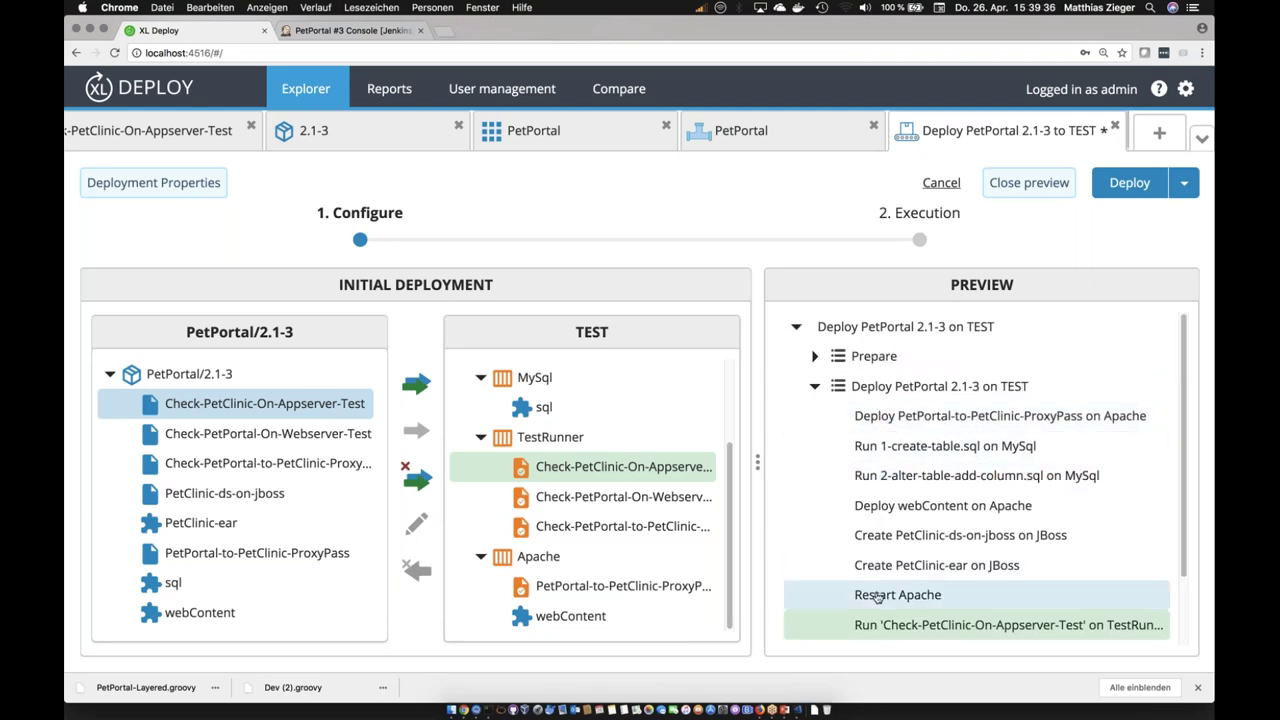
pyautogui.scroll(-2, 876, 597)
pyautogui.scroll(-1, 890, 330)
pyautogui.scroll(3, 890, 330)
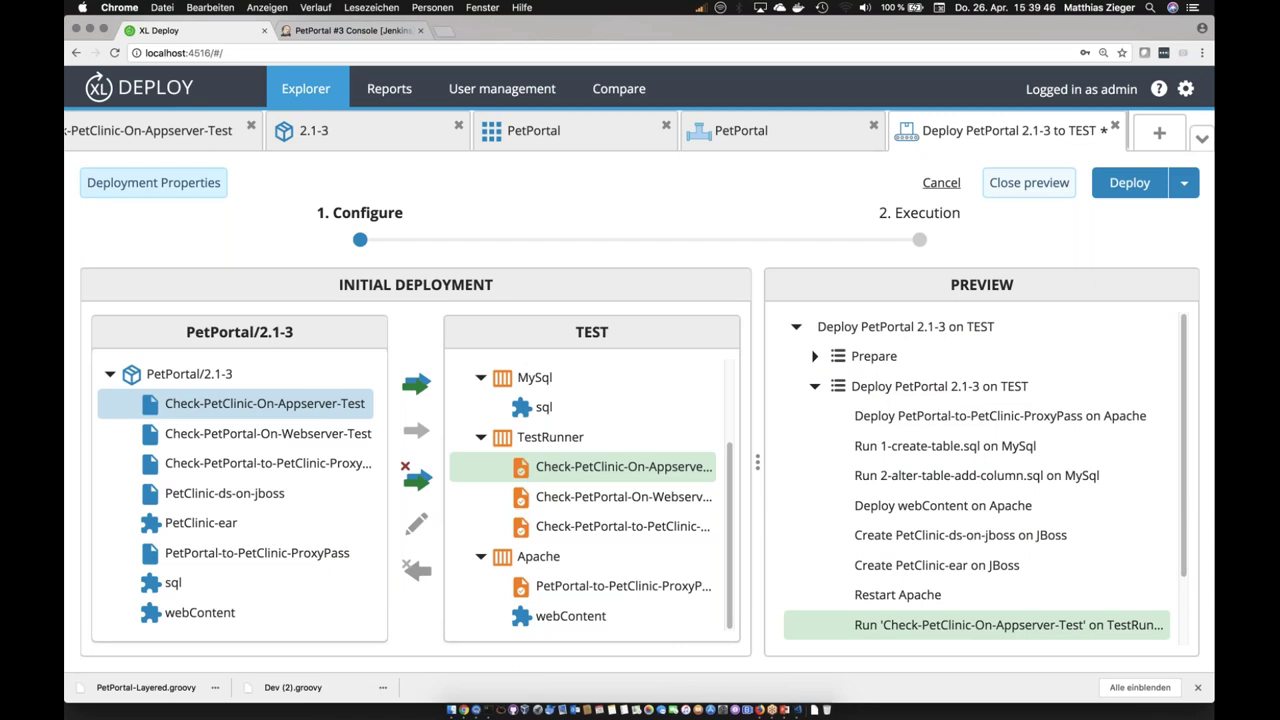
pyautogui.click(153, 183)
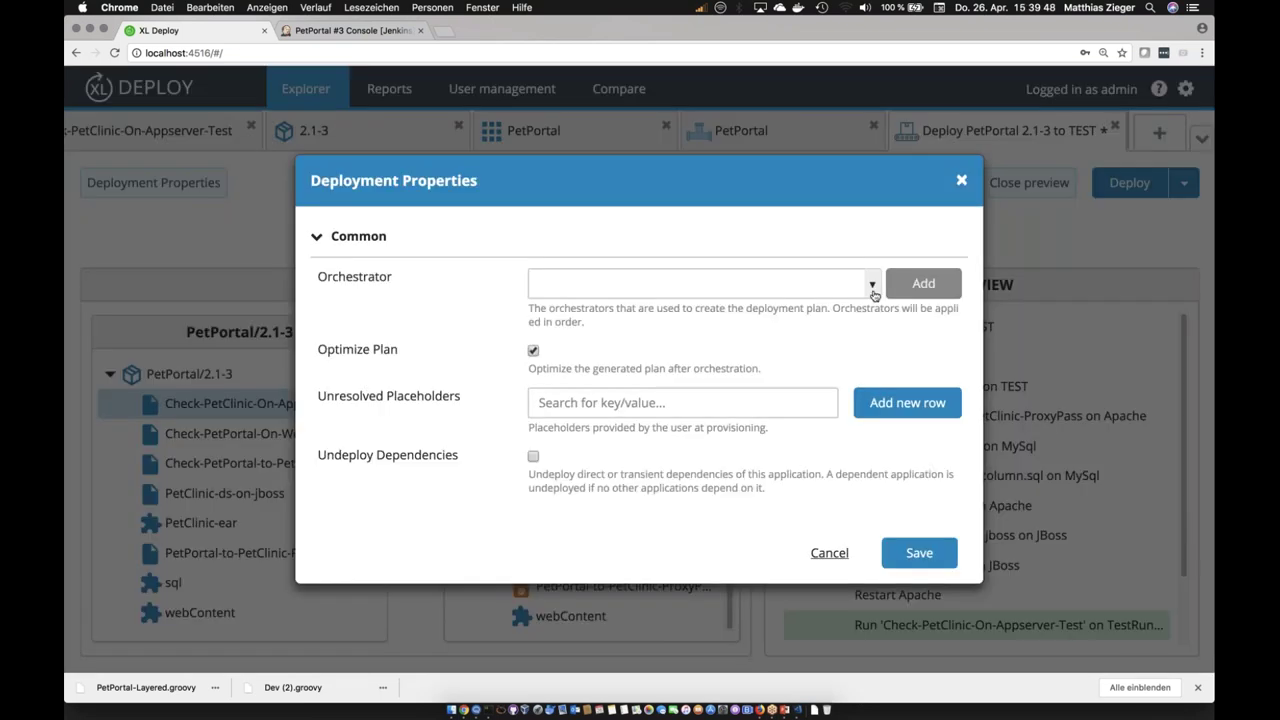
# Step: Add parallel-by-container as the orchestrator, save the properties, and fold the TestRunner steps
pyautogui.click(660, 284)
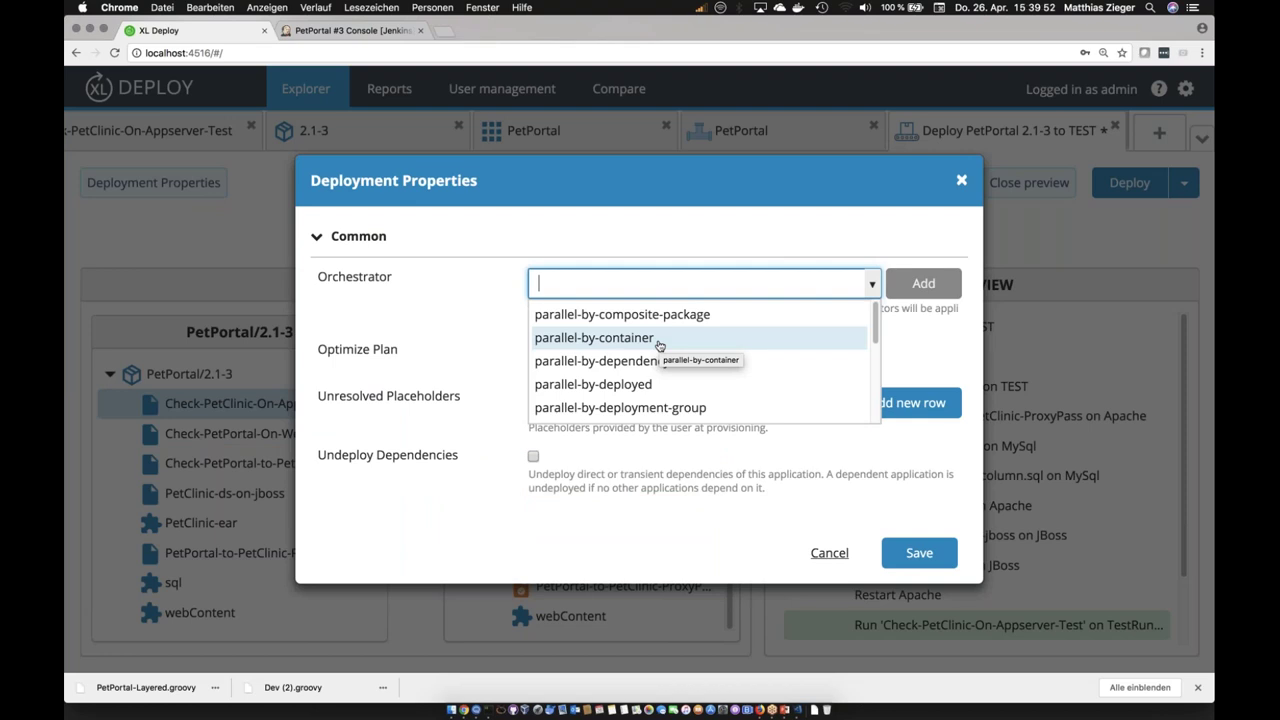
pyautogui.press('Return')
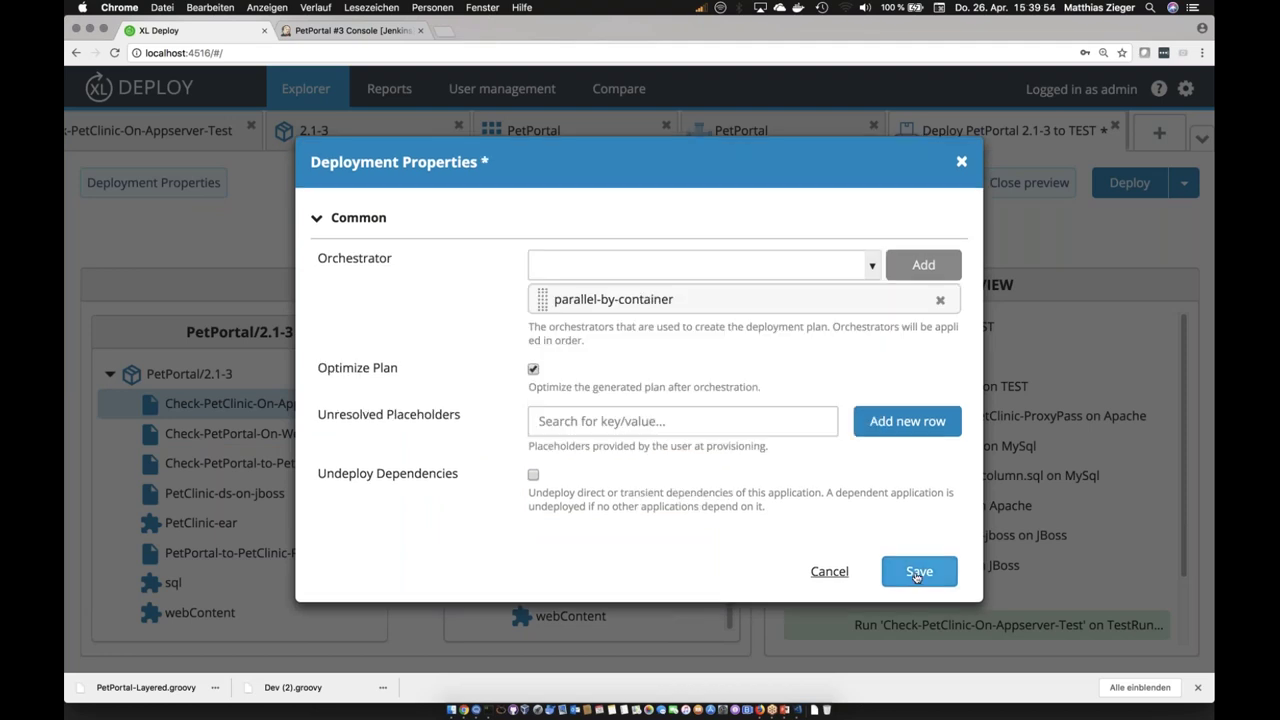
pyautogui.press('Return')
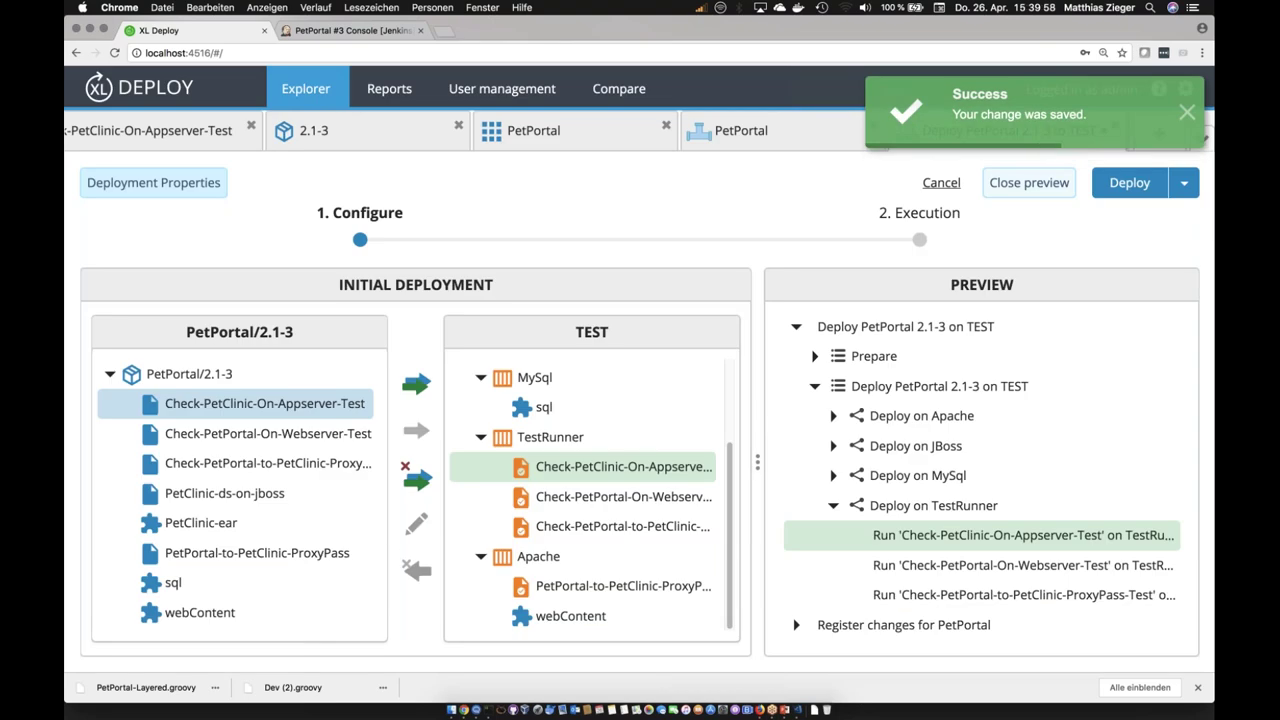
pyautogui.click(833, 505)
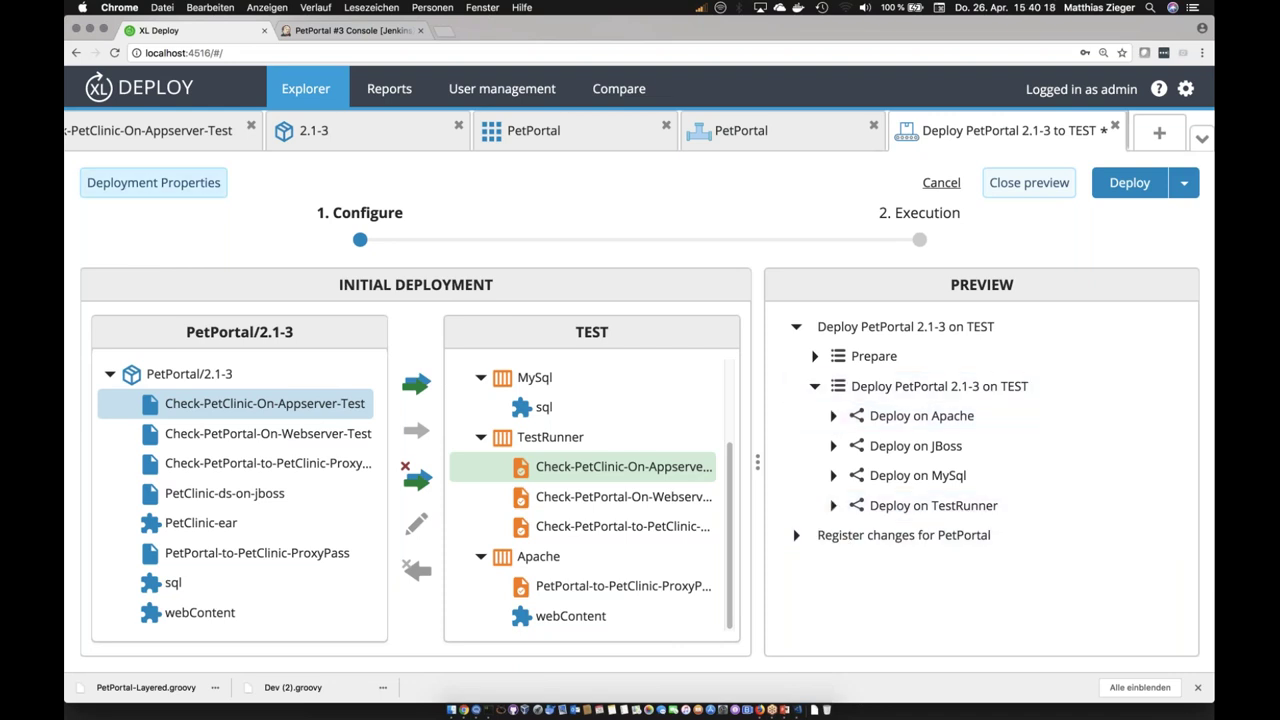
# Step: Remove parallel-by-container, leaving no orchestrator, and expand the running TEST deployment plan
pyautogui.click(153, 182)
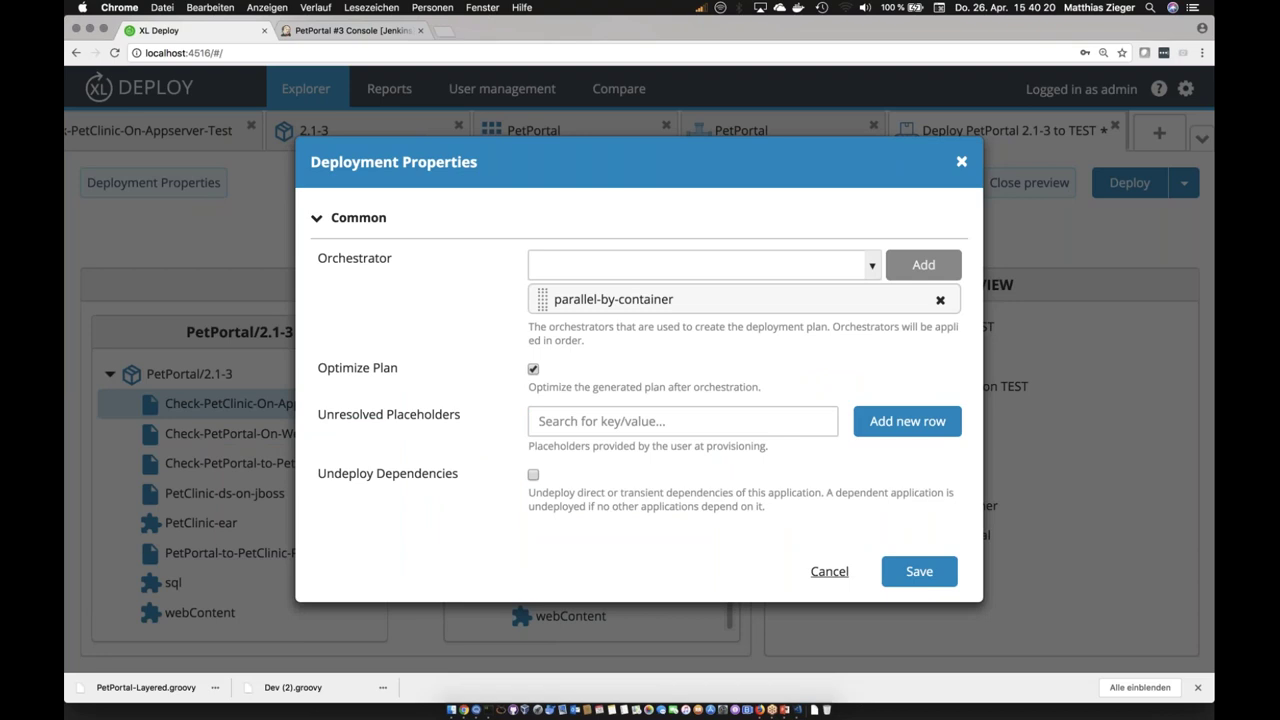
pyautogui.click(940, 301)
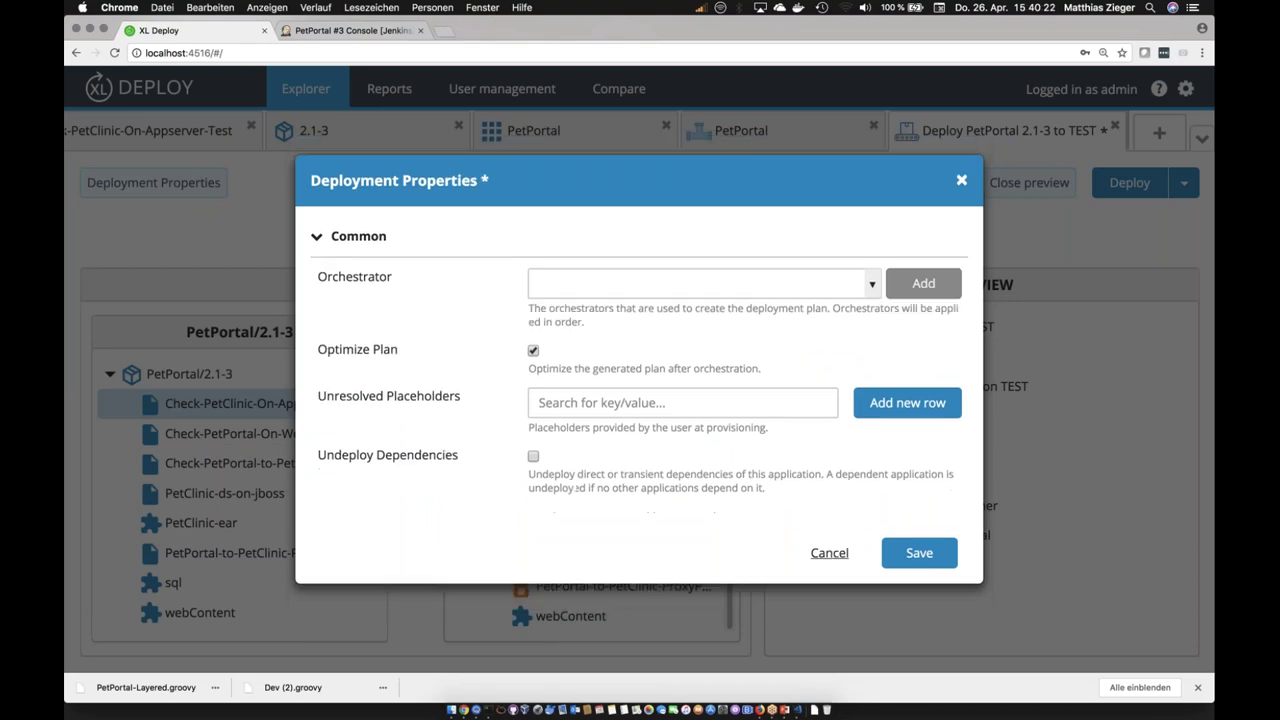
pyautogui.click(700, 283)
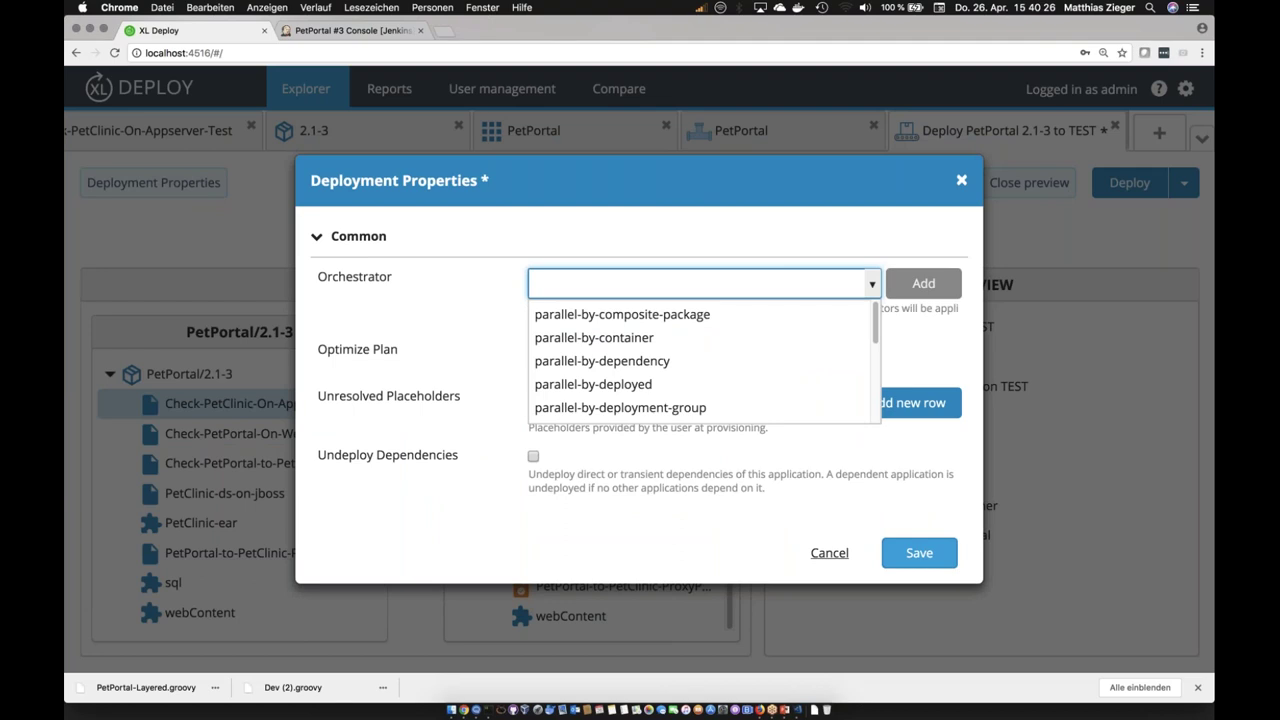
pyautogui.press('Escape')
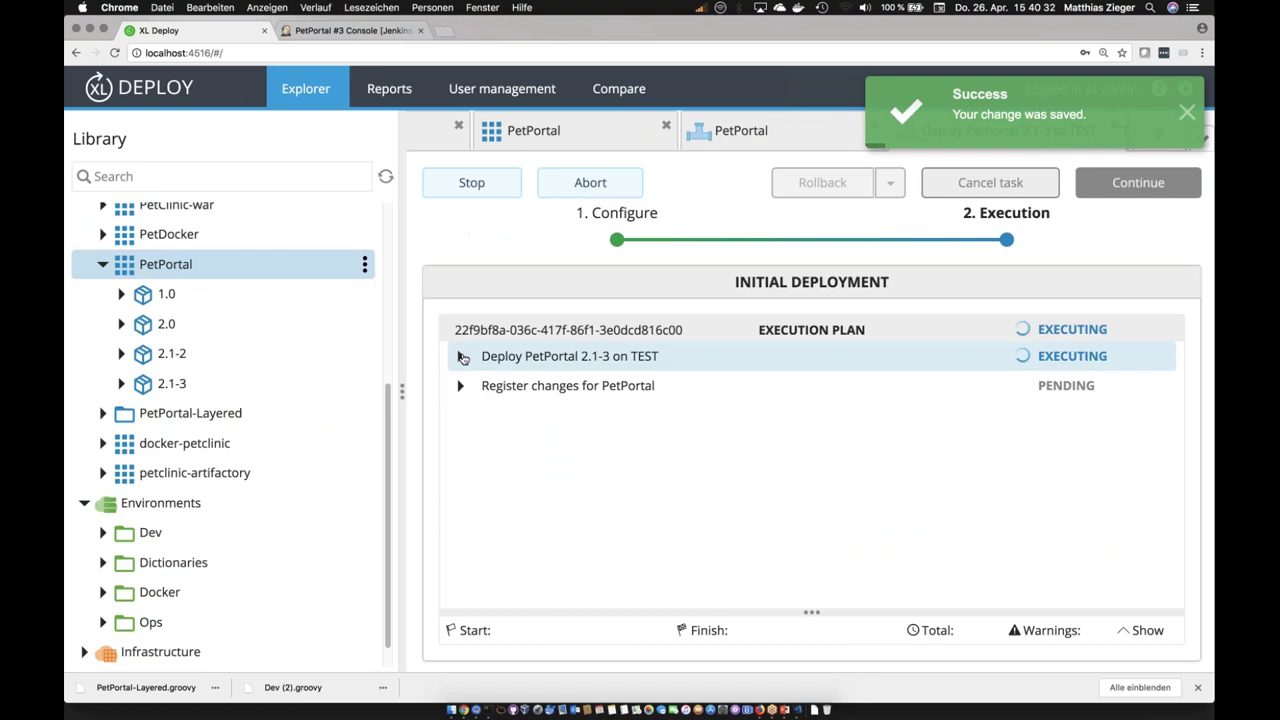
pyautogui.click(461, 356)
# Step: Read the logs of the 2-alter-table-add-column.sql, webContent, PetClinic-ds-on-jboss and PetClinic-ear steps
pyautogui.click(479, 415)
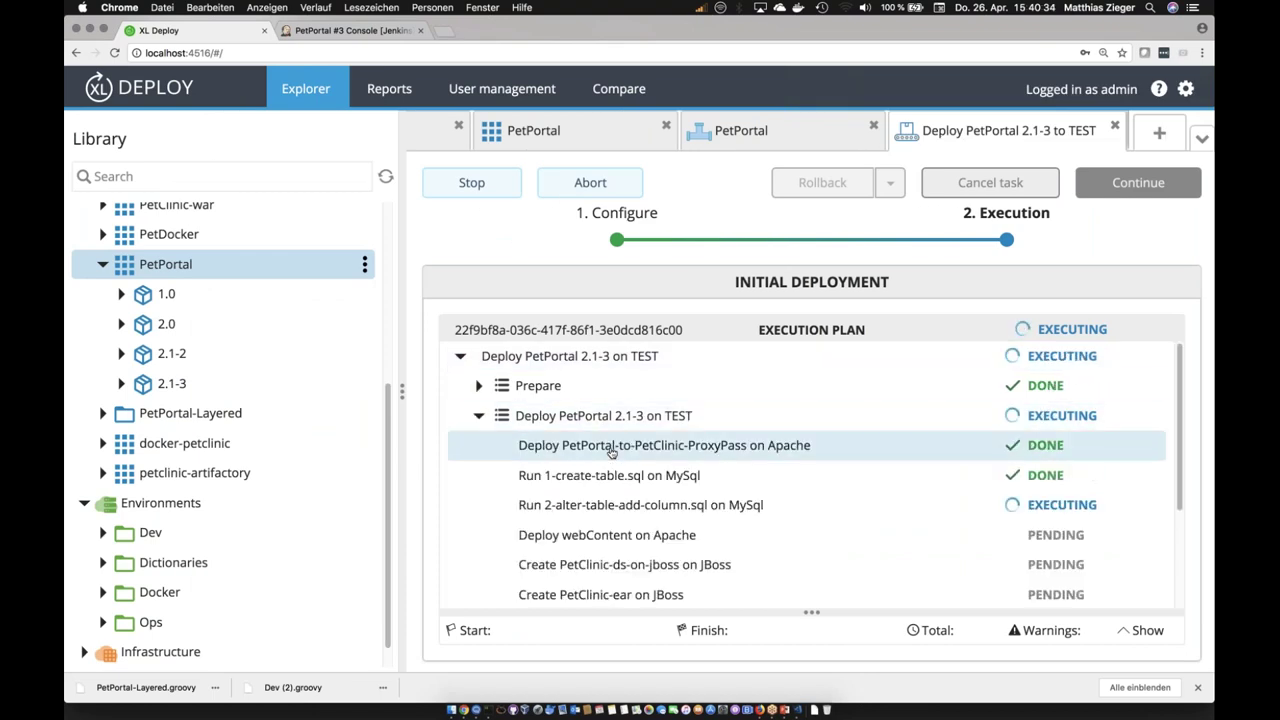
pyautogui.scroll(-1, 590, 449)
pyautogui.scroll(-1, 612, 452)
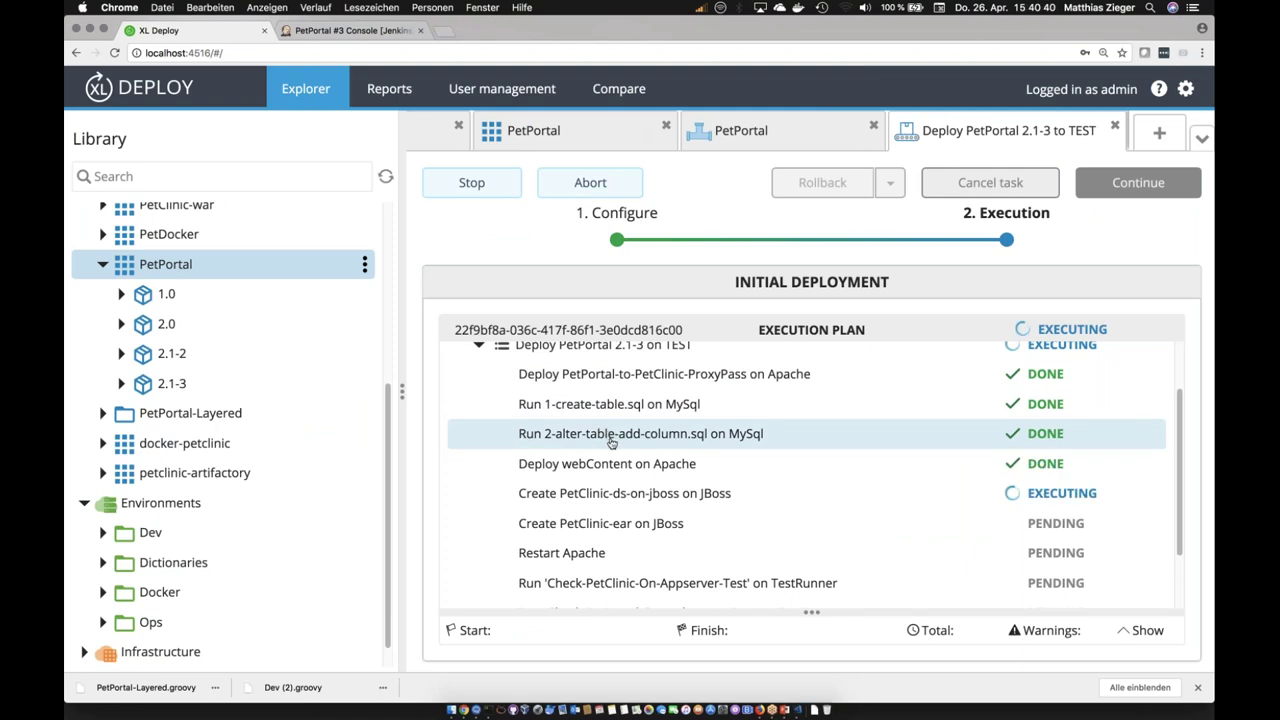
pyautogui.click(612, 438)
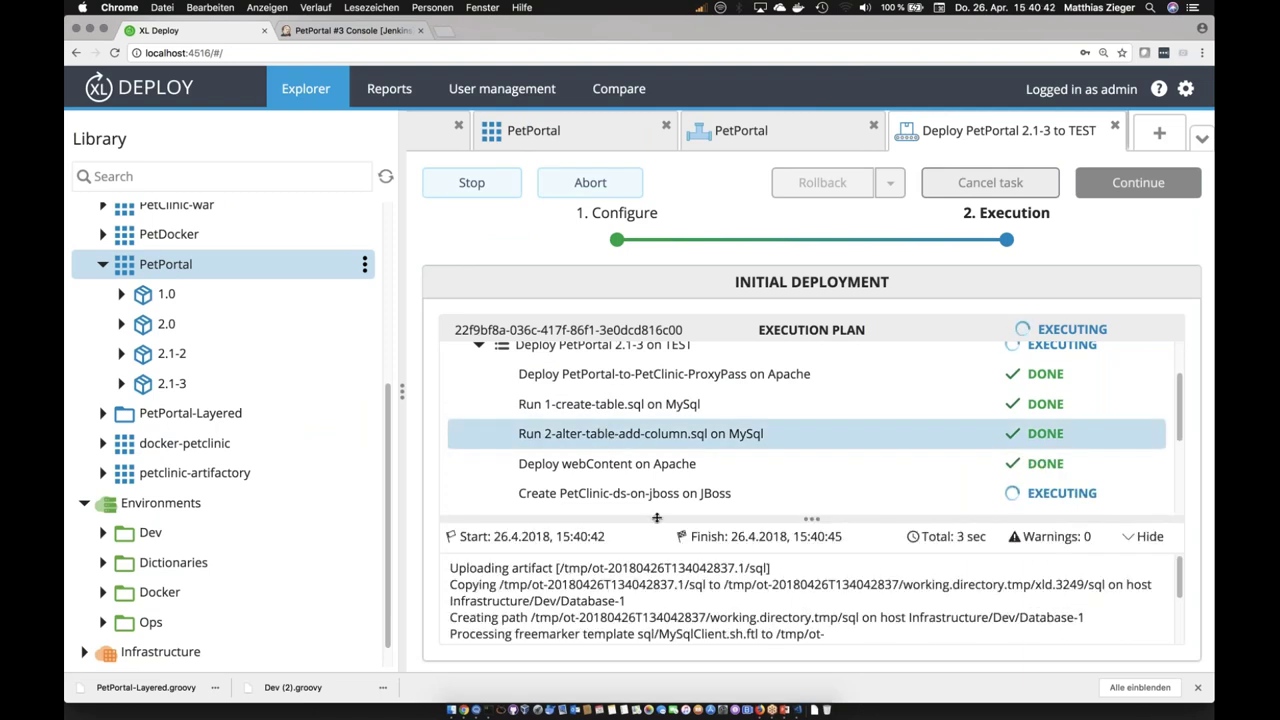
pyautogui.moveTo(643, 542)
pyautogui.mouseDown()
pyautogui.moveTo(643, 432)
pyautogui.moveTo(643, 535)
pyautogui.mouseUp()
pyautogui.click(640, 463)
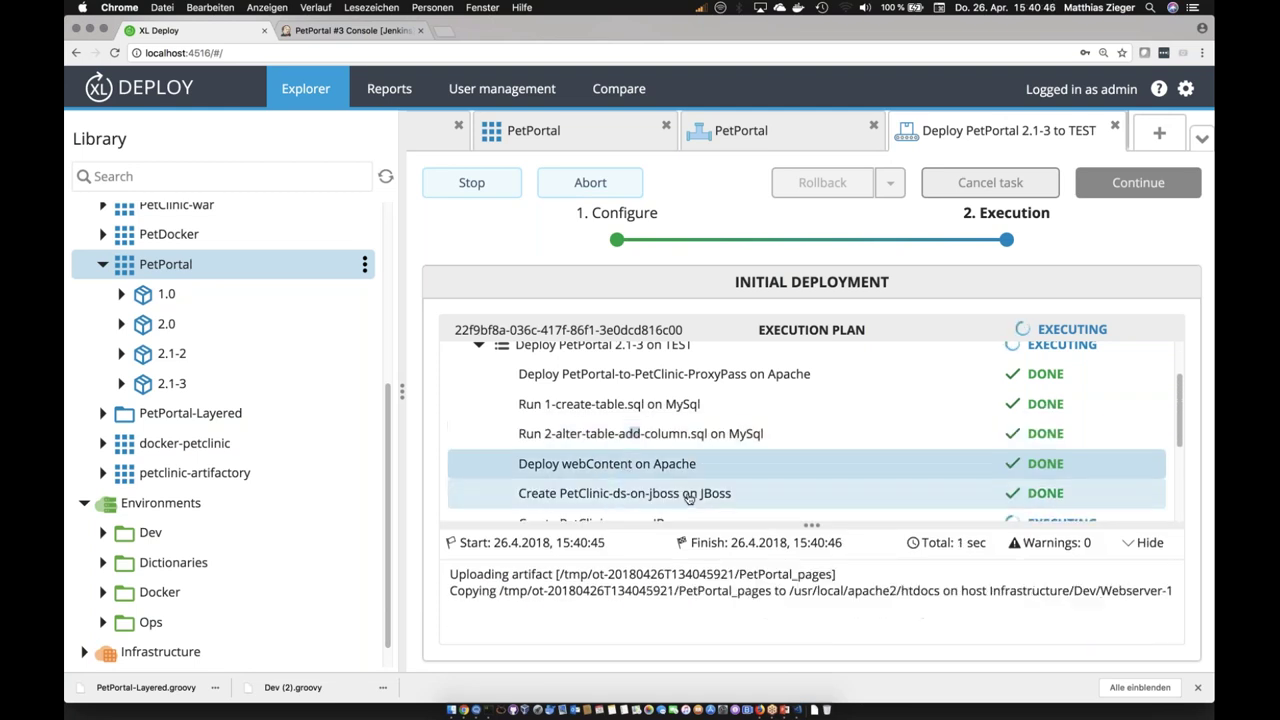
pyautogui.click(689, 498)
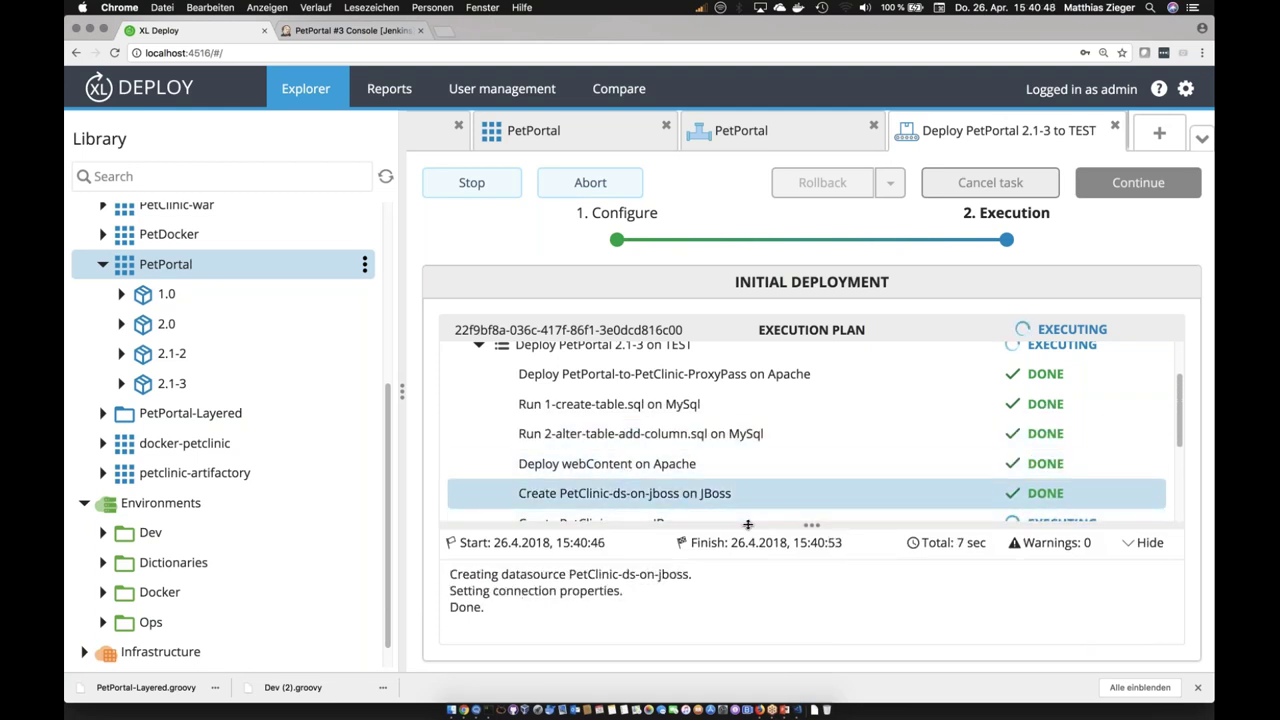
pyautogui.click(660, 523)
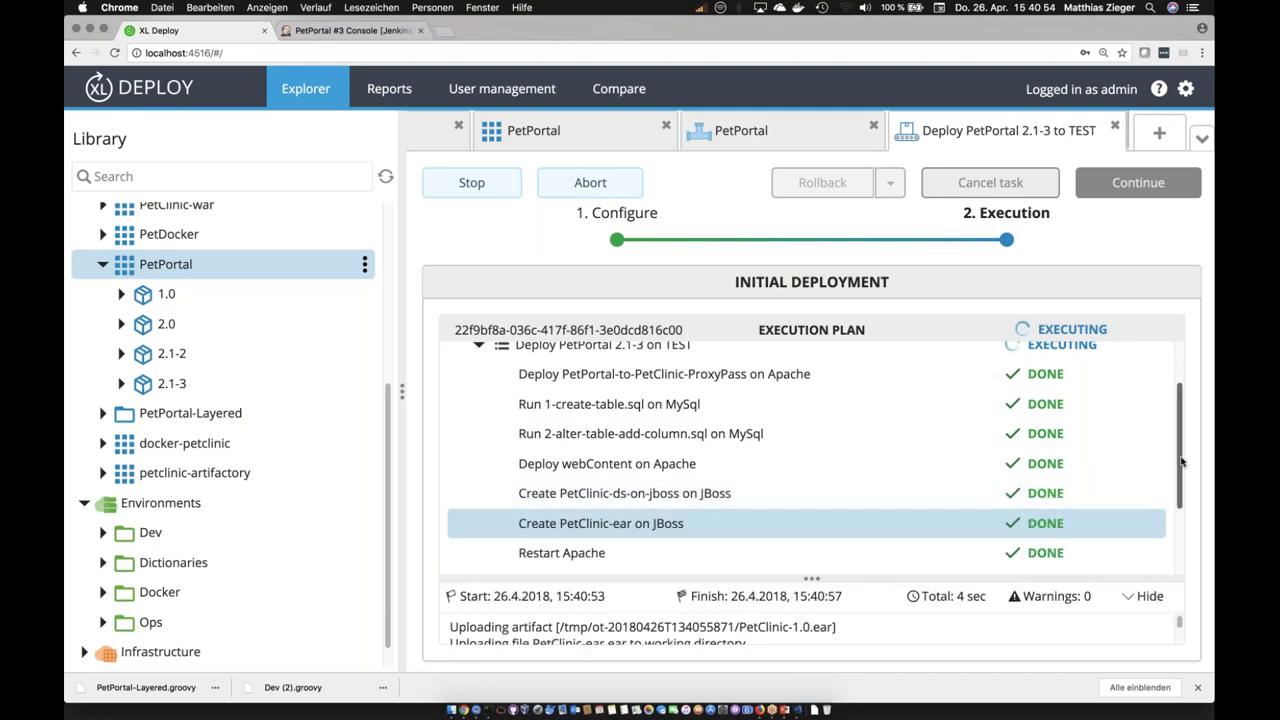
# Step: Check the Webserver-Test log, then close the finished TEST deployment task
pyautogui.moveTo(1179, 495); pyautogui.dragTo(1179, 557)
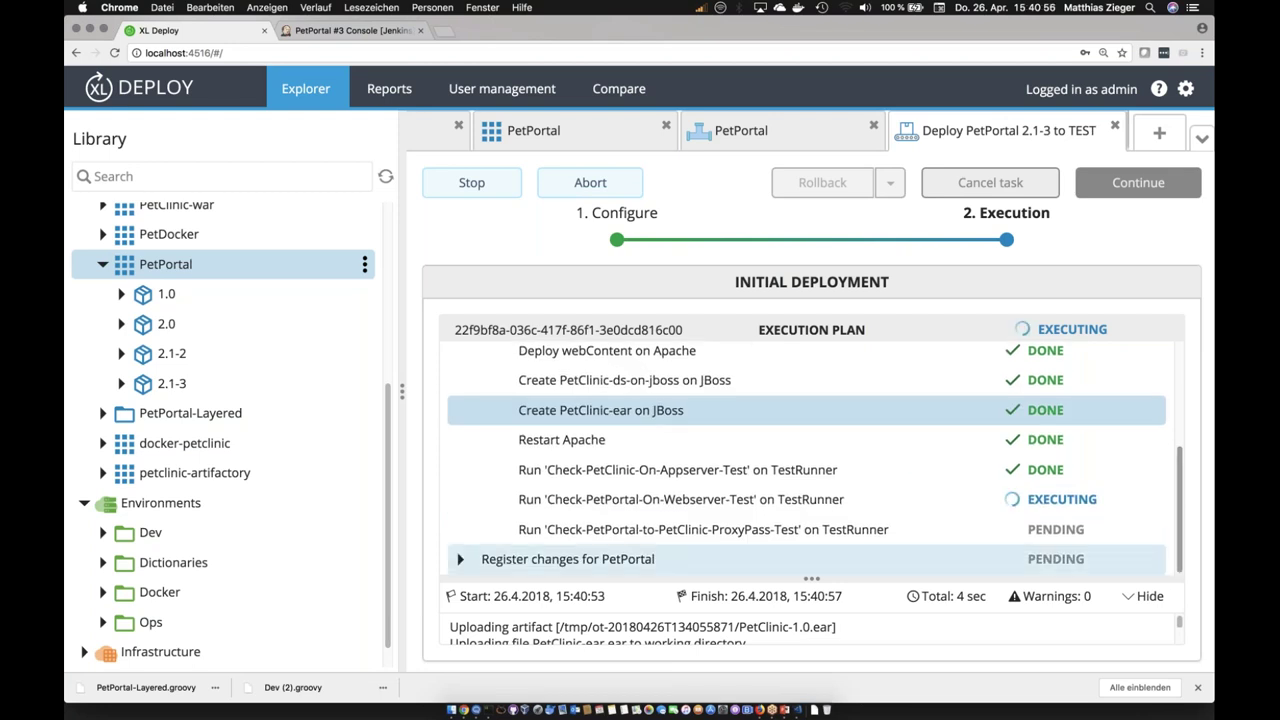
pyautogui.click(722, 508)
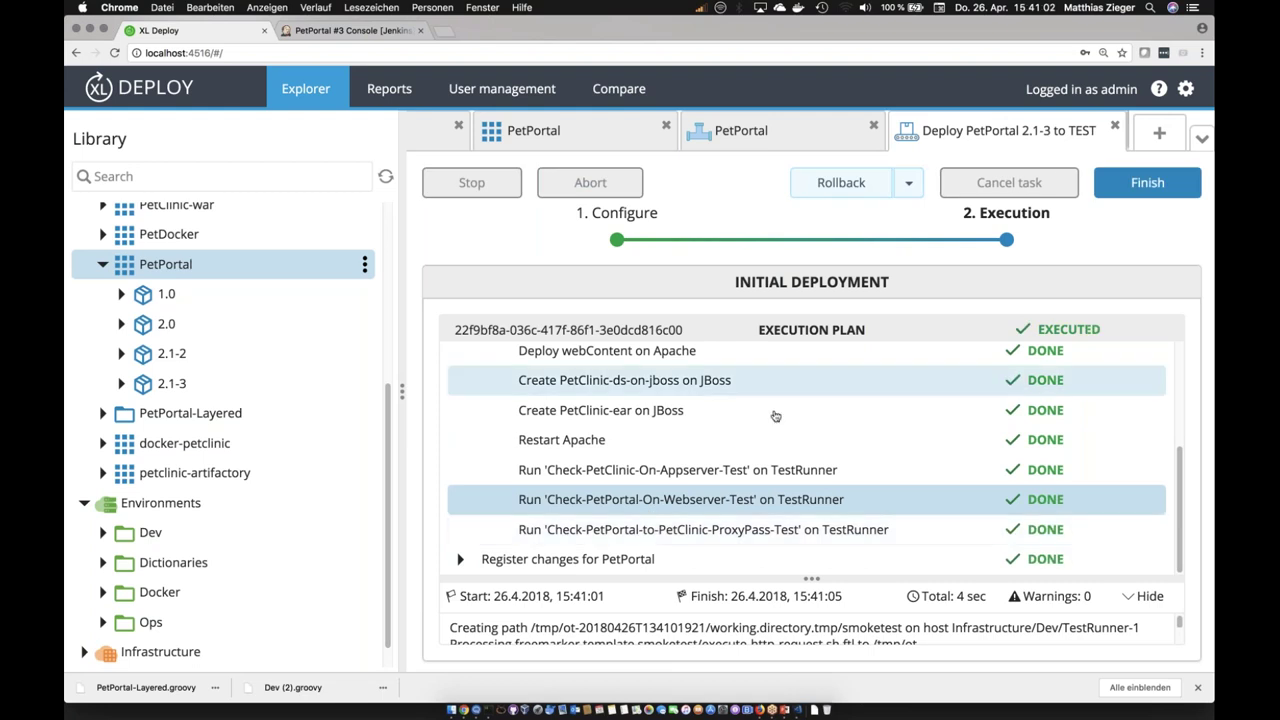
pyautogui.scroll(3, 640, 390)
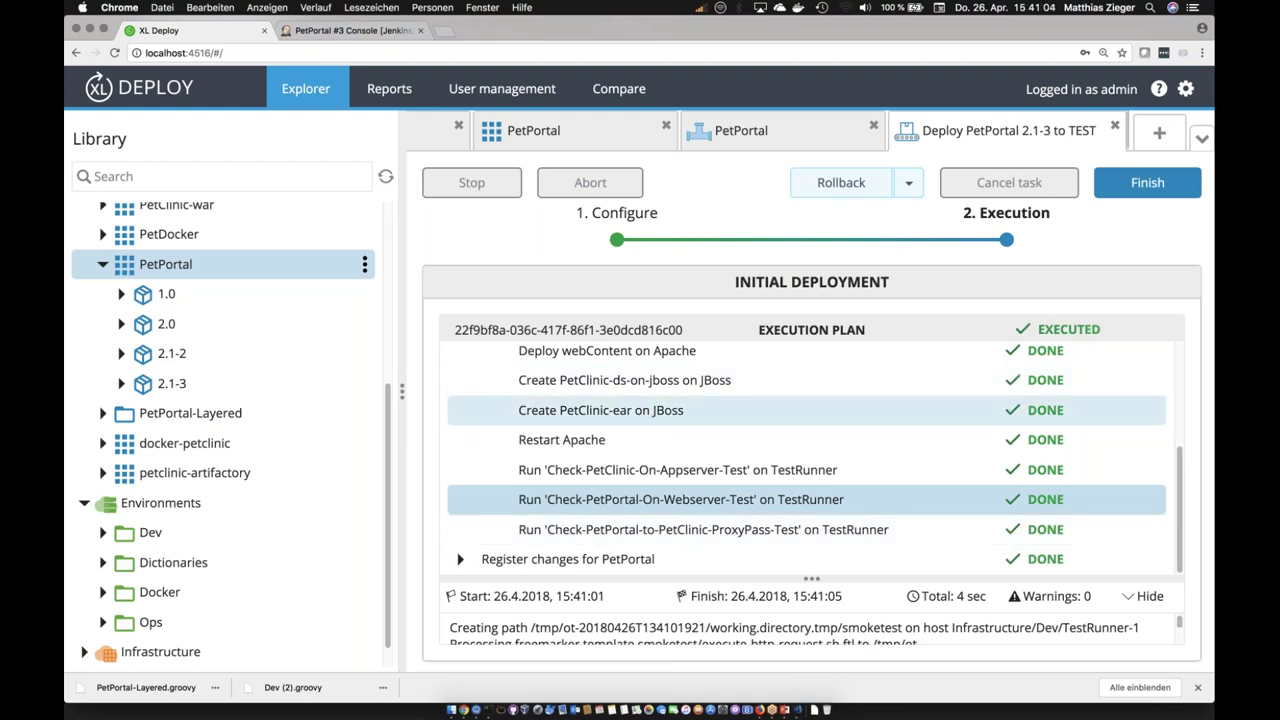
pyautogui.scroll(-3, 651, 423)
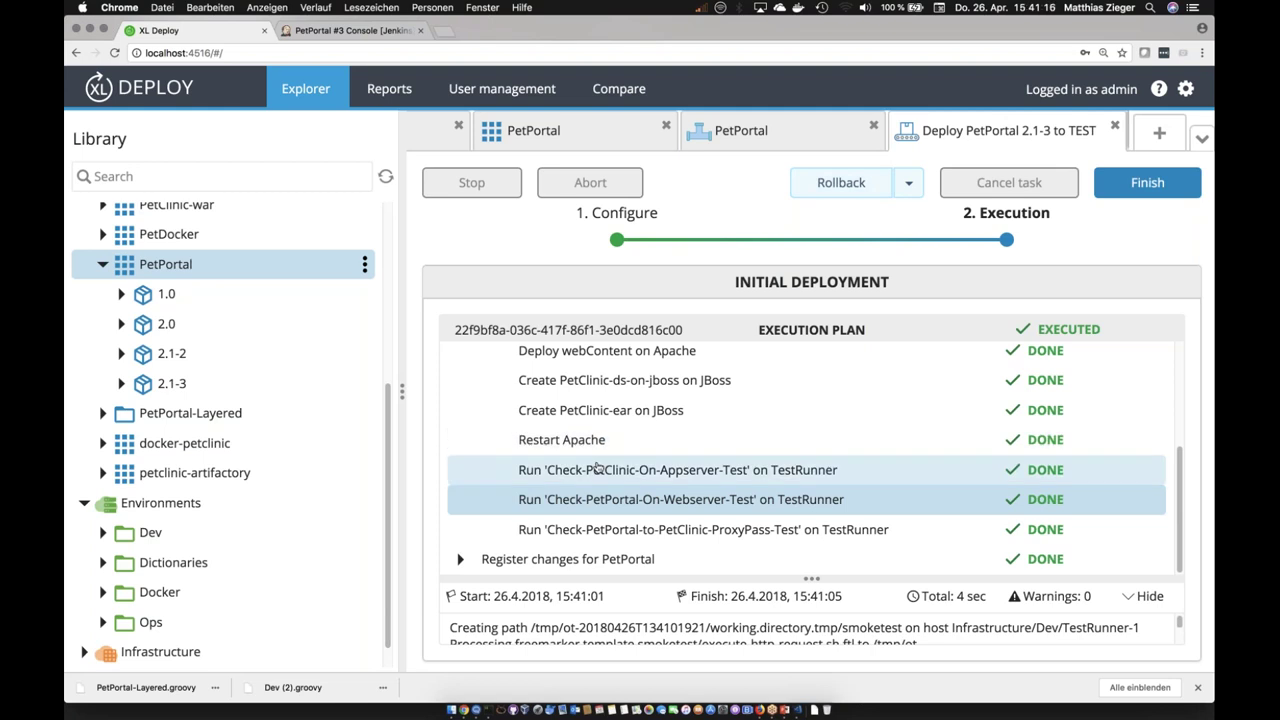
pyautogui.scroll(2, 601, 441)
pyautogui.scroll(2, 601, 441)
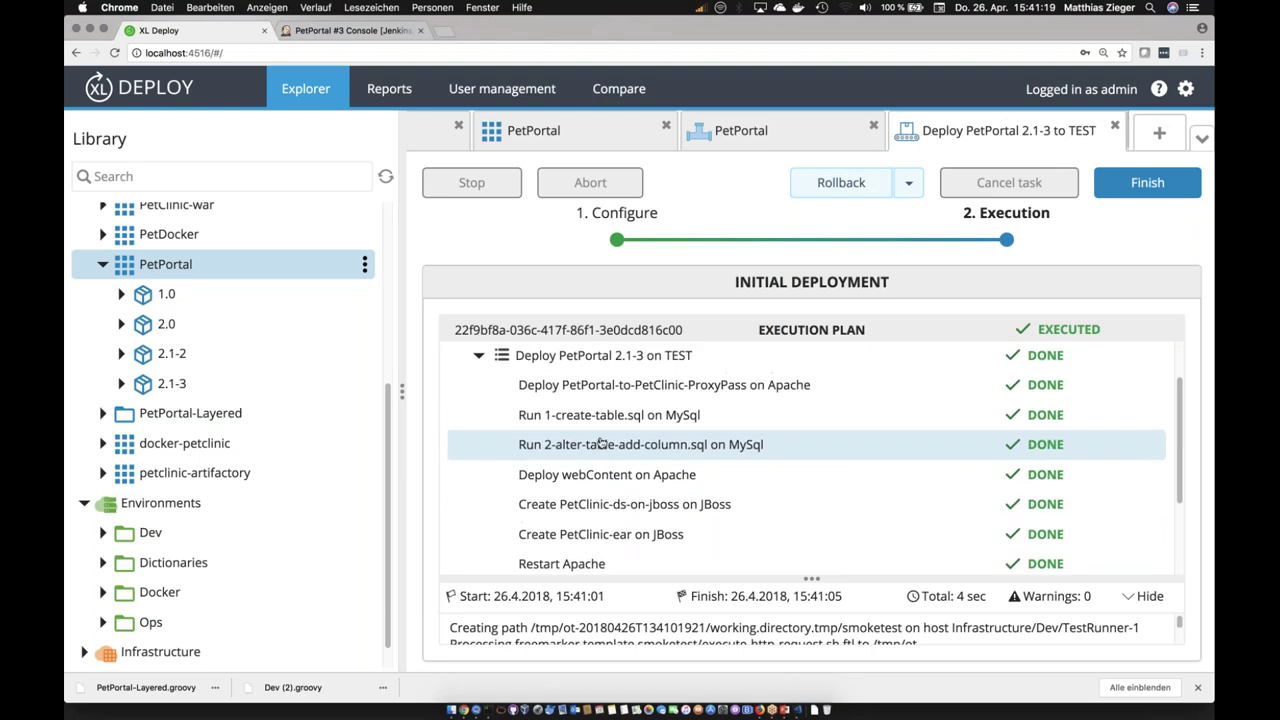
pyautogui.scroll(-4, 624, 497)
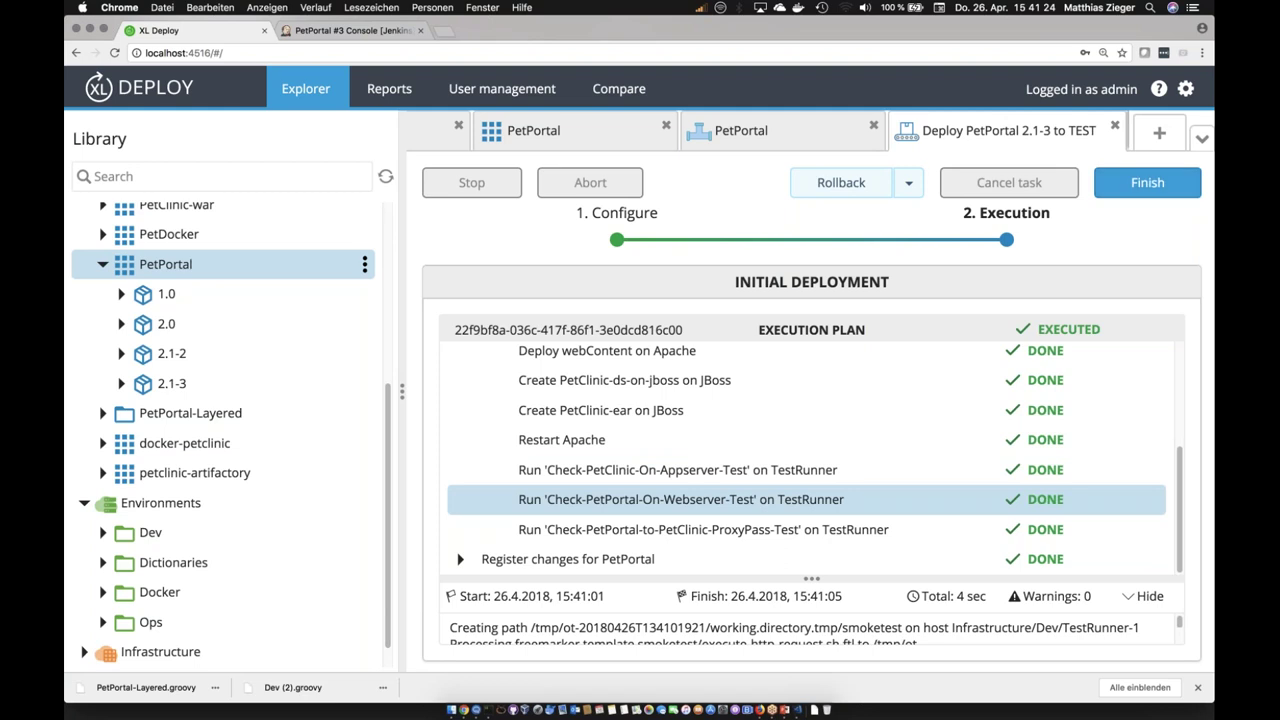
pyautogui.click(1147, 182)
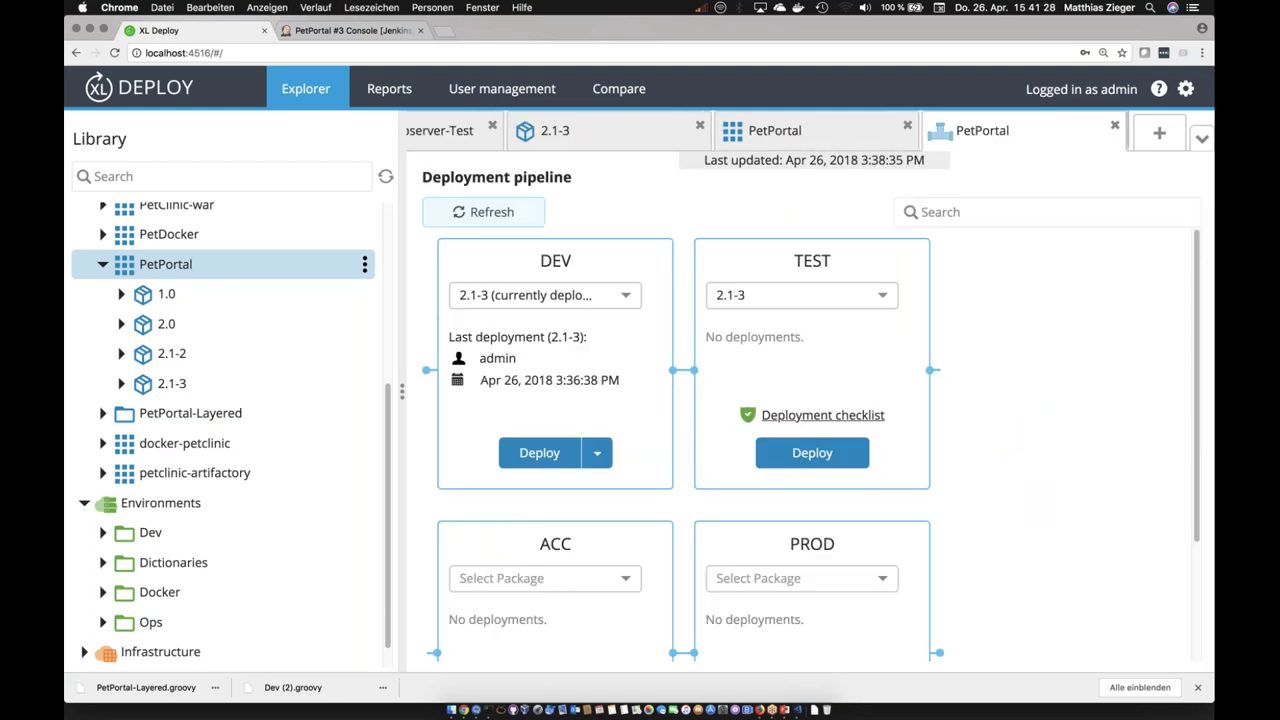
# Step: Pick package 2.1-3 for PROD, tick the checklist checks, enter the owner ID and save
pyautogui.scroll(-3, 683, 450)
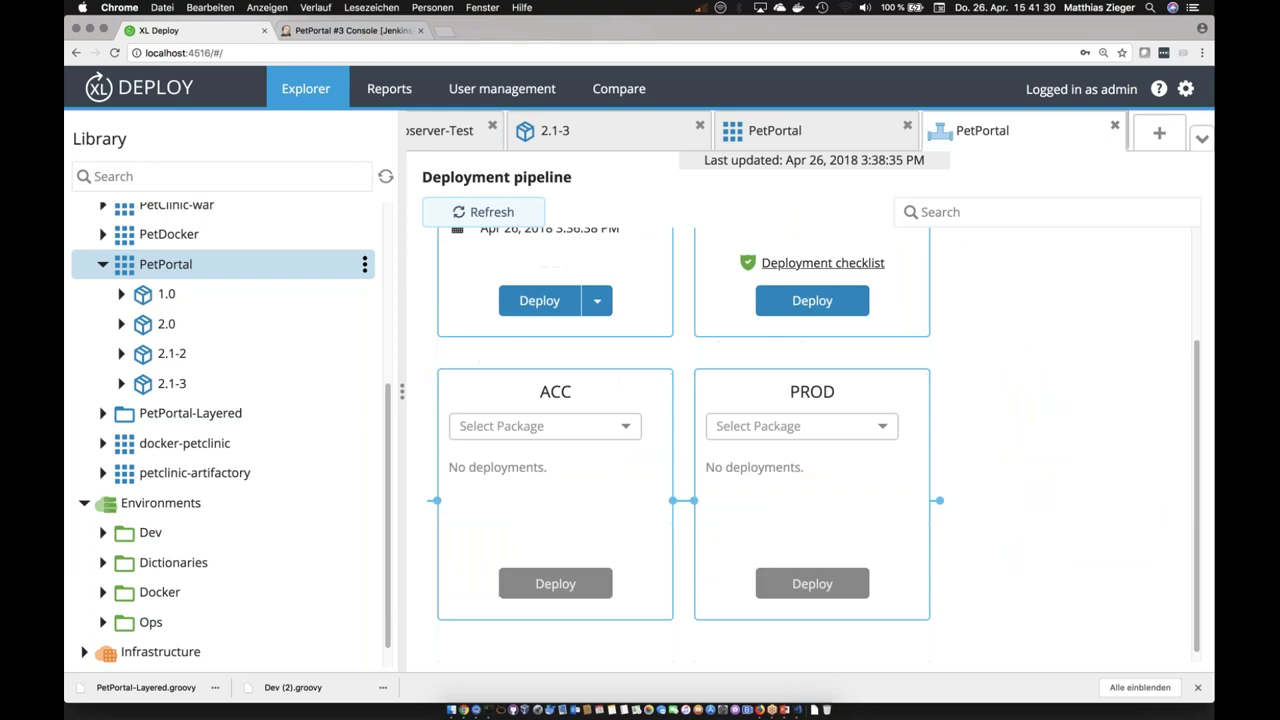
pyautogui.click(790, 425)
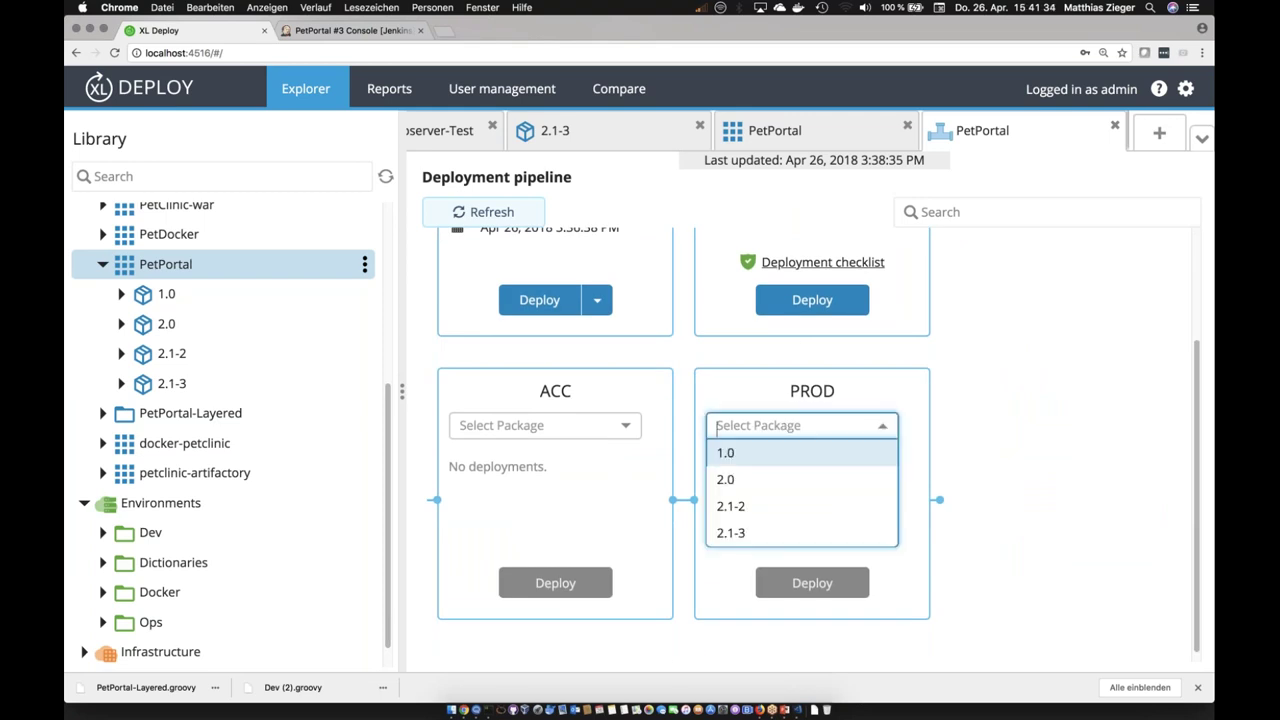
pyautogui.click(730, 532)
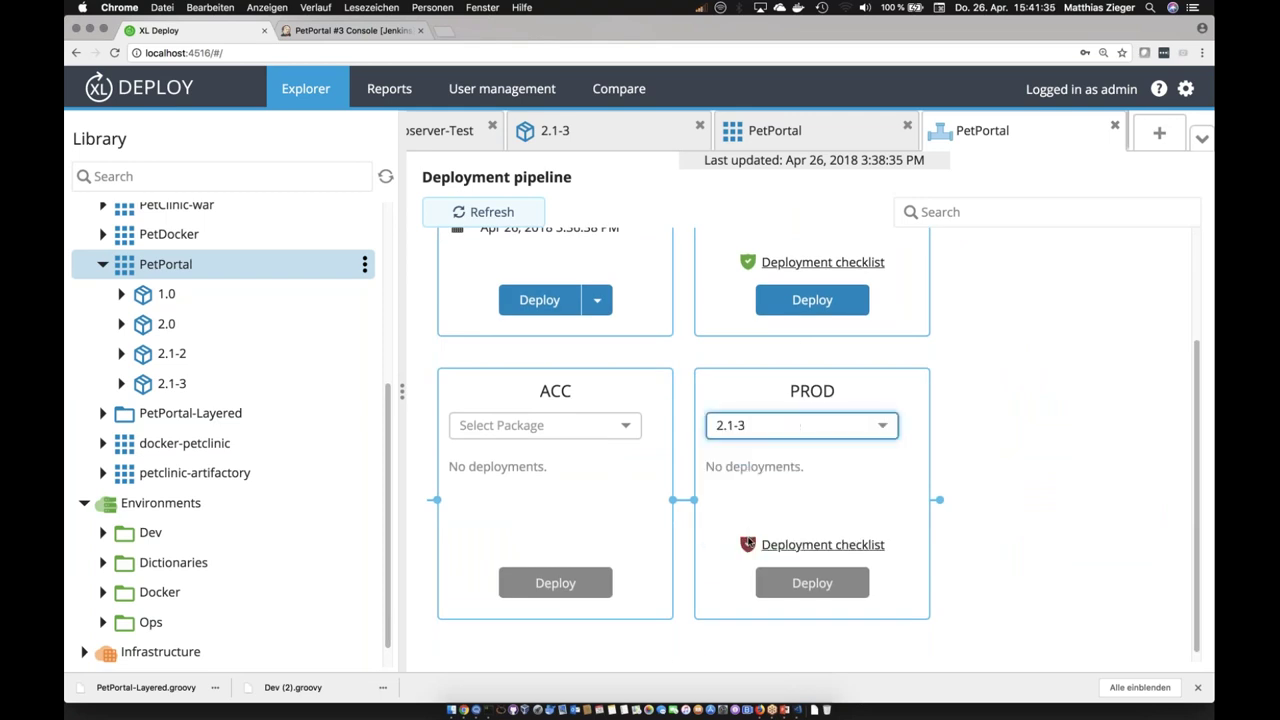
pyautogui.click(798, 548)
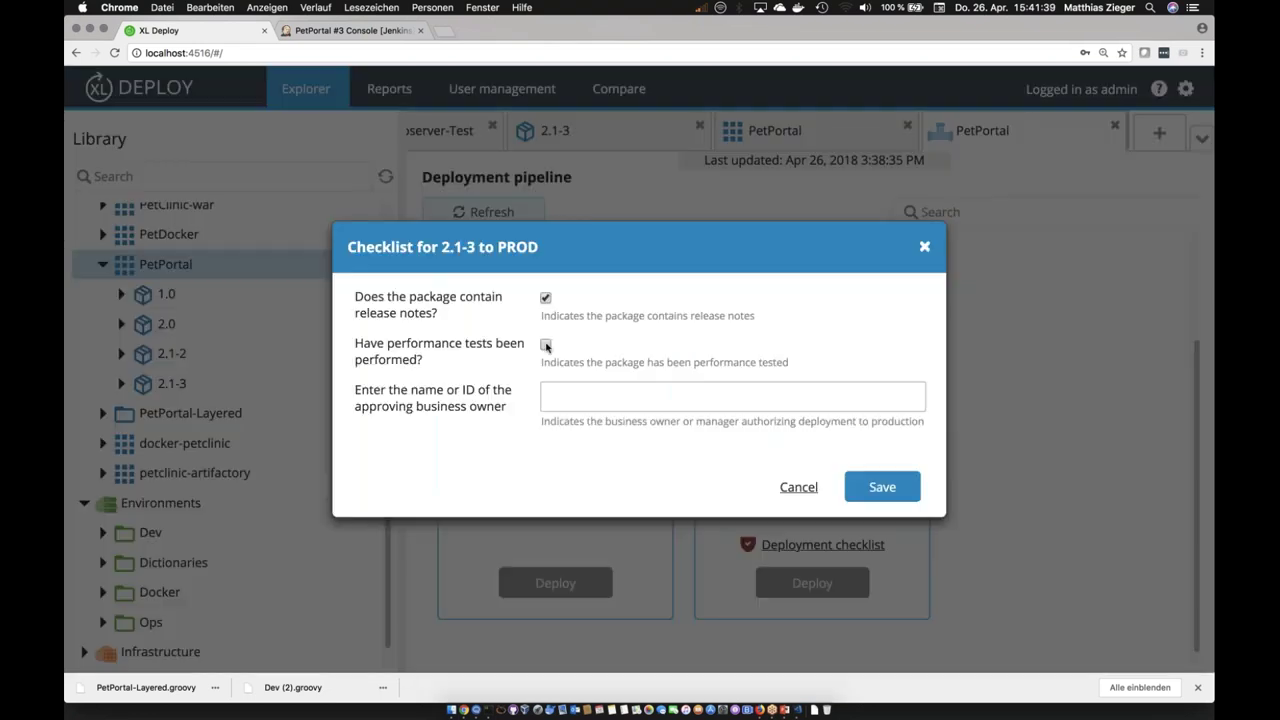
pyautogui.click(545, 344)
pyautogui.click(563, 395)
pyautogui.write('4711')
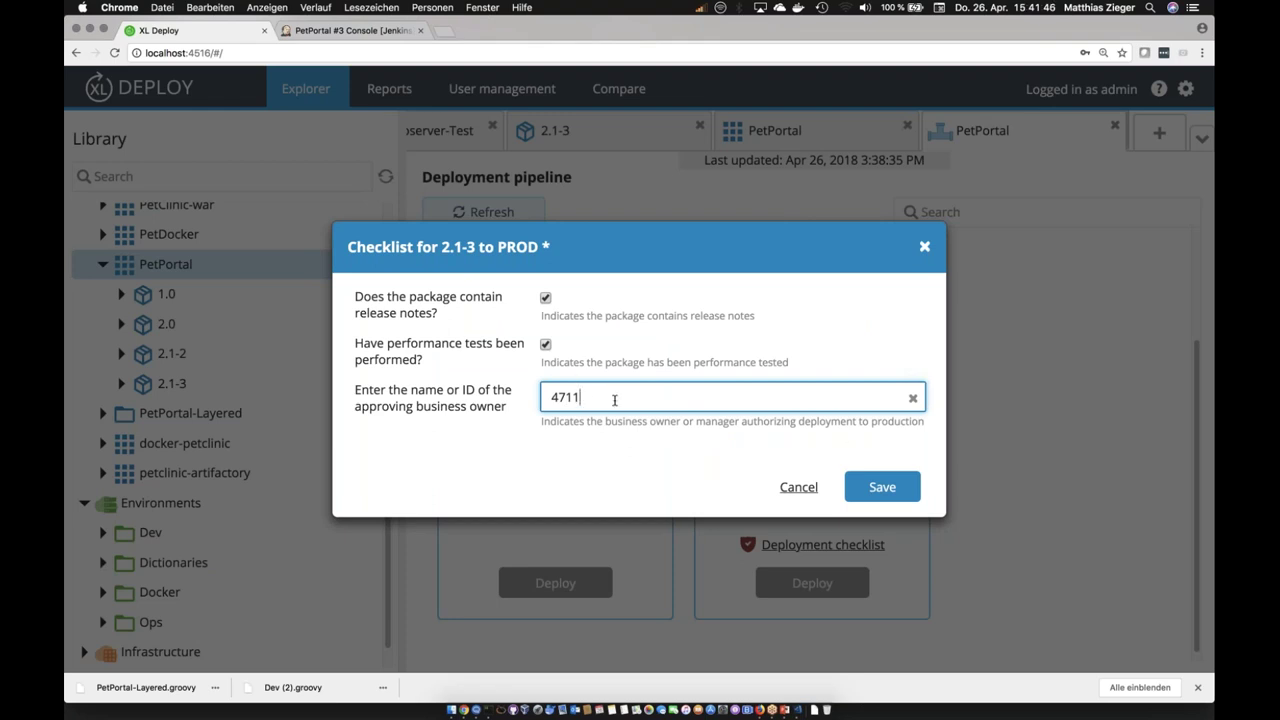
pyautogui.click(883, 488)
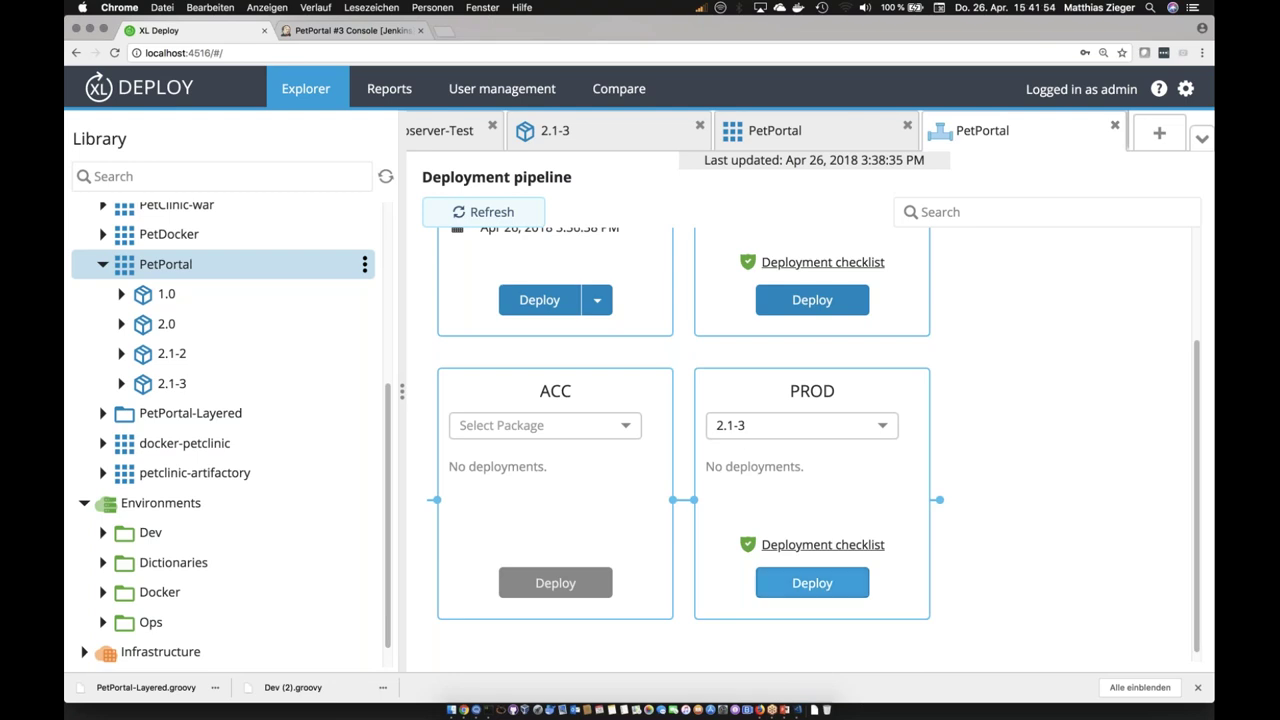
# Step: Configure the 2.1-3 PROD deployment, selecting the Check deployables and the second JBoss container
pyautogui.click(810, 584)
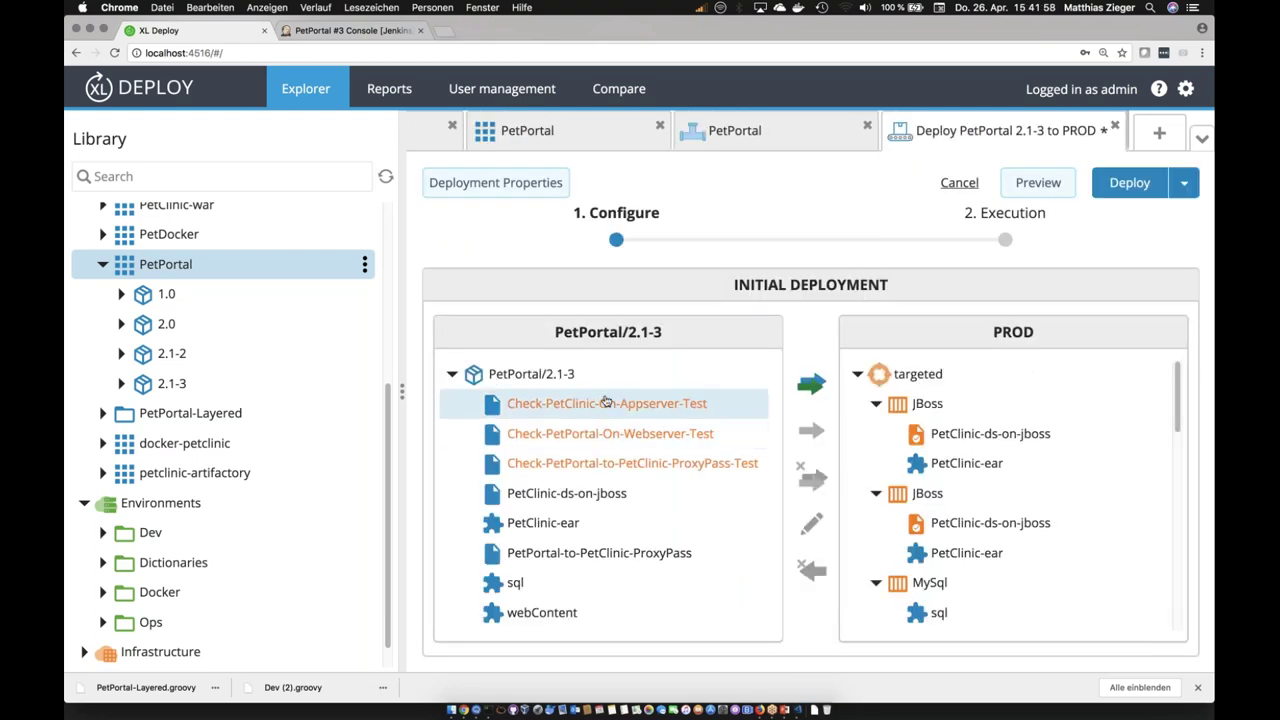
pyautogui.click(557, 413)
pyautogui.click(584, 436)
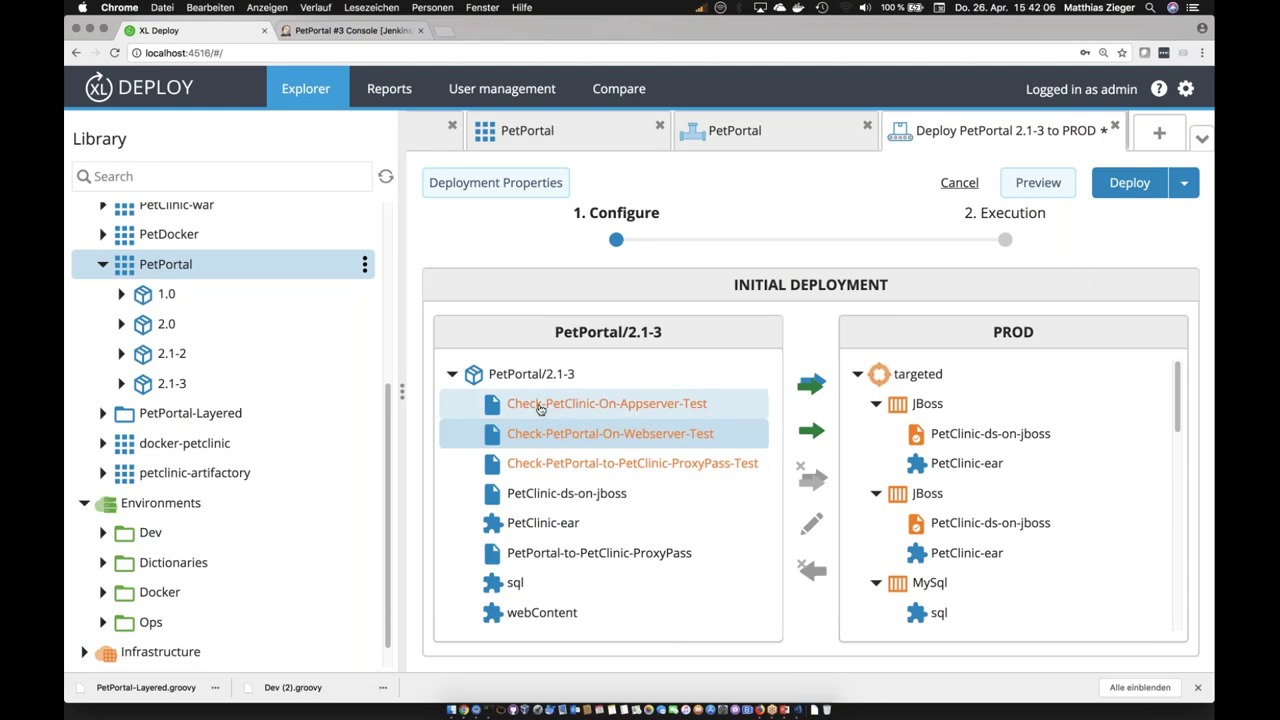
pyautogui.click(541, 411)
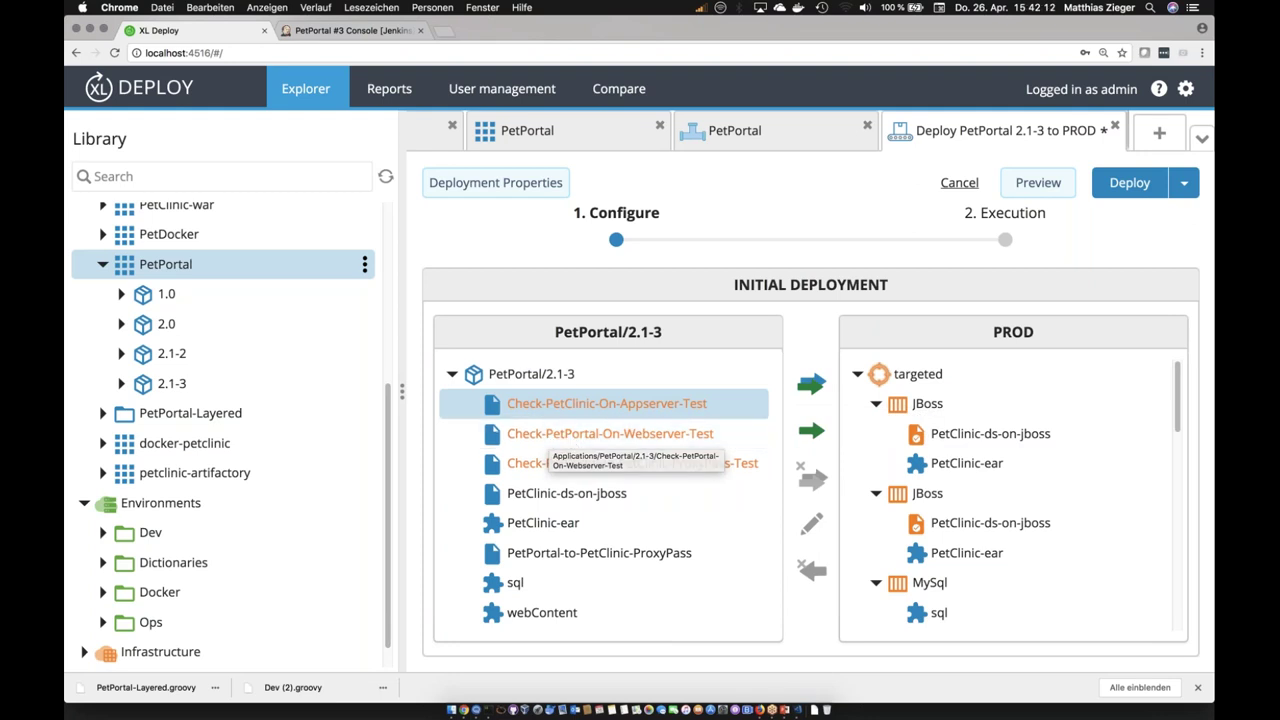
pyautogui.click(935, 505)
pyautogui.scroll(-4, 943, 594)
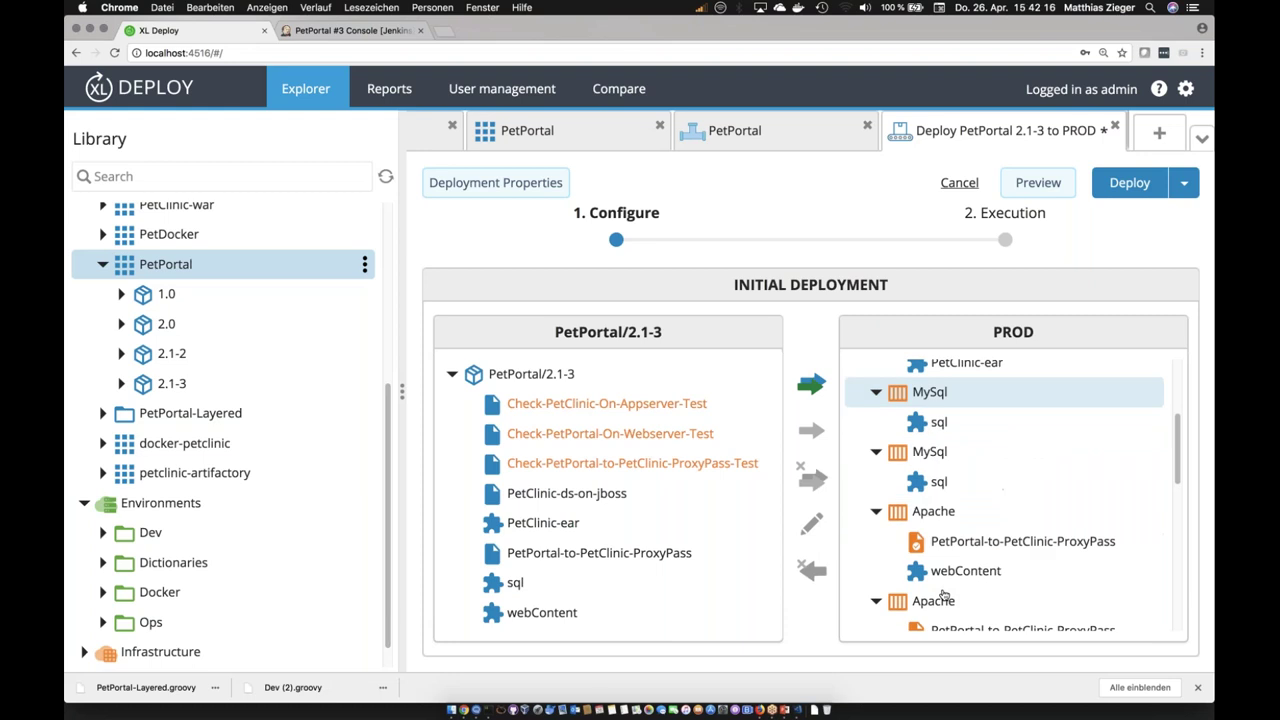
pyautogui.scroll(2, 943, 594)
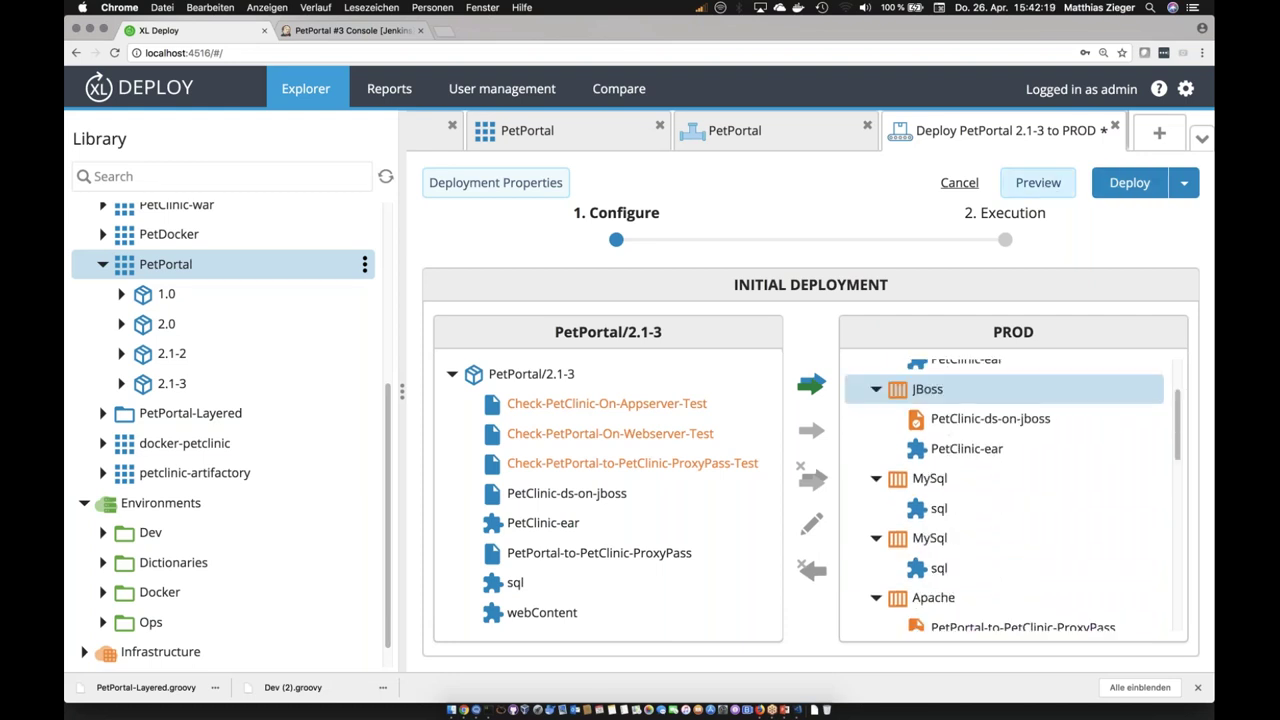
# Step: Preview the PROD plan, expanding Deploy artifacts and leaving Create resources collapsed
pyautogui.click(1038, 182)
pyautogui.click(795, 328)
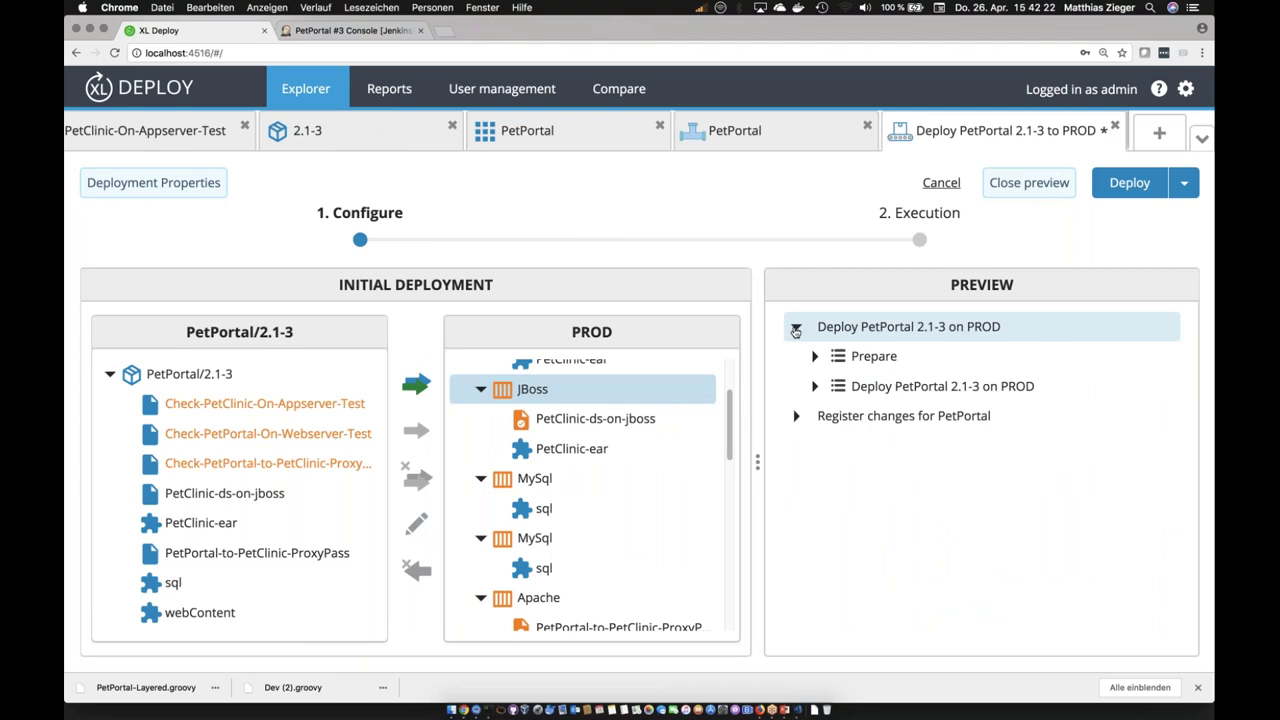
pyautogui.click(815, 387)
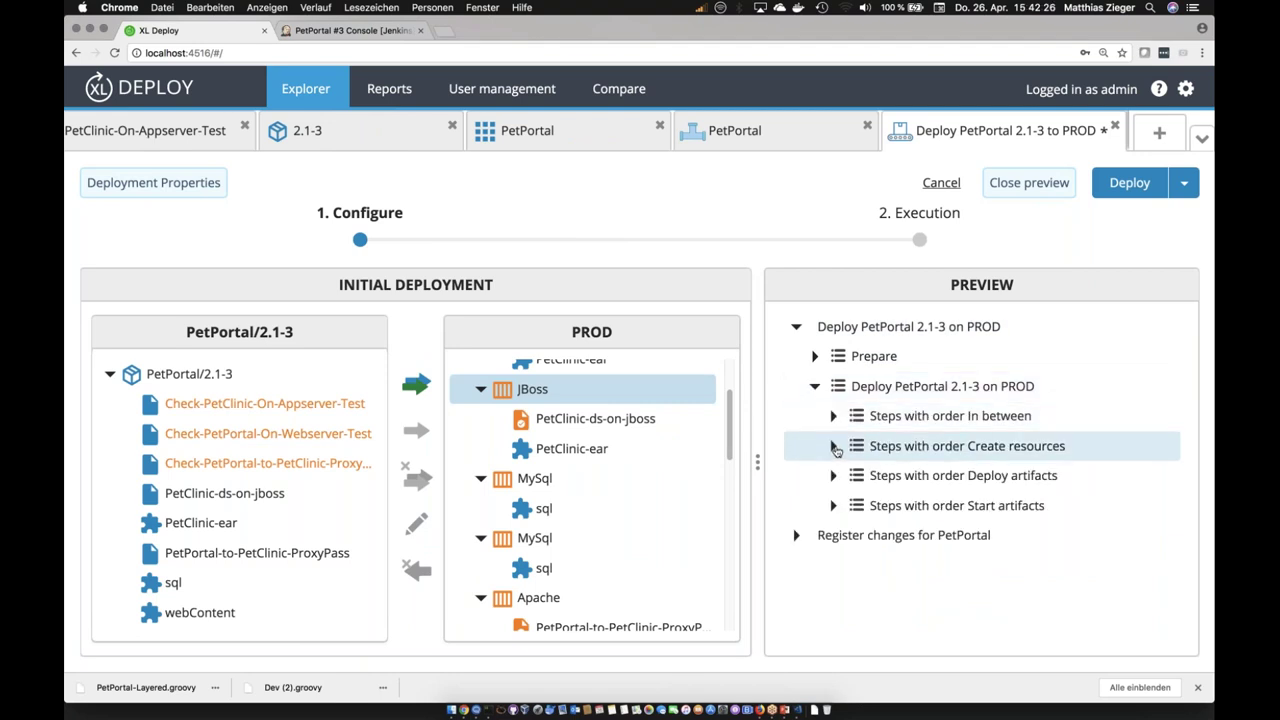
pyautogui.click(834, 447)
pyautogui.click(832, 595)
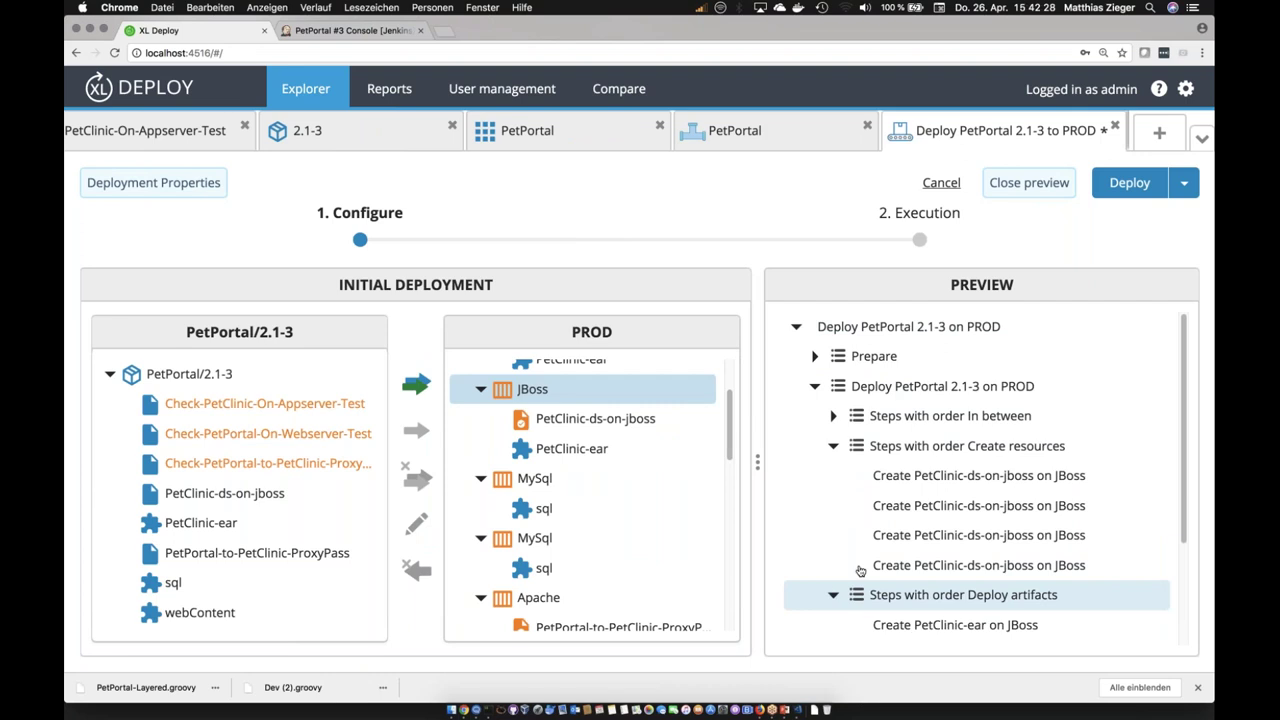
pyautogui.scroll(-1, 852, 505)
pyautogui.scroll(1, 848, 500)
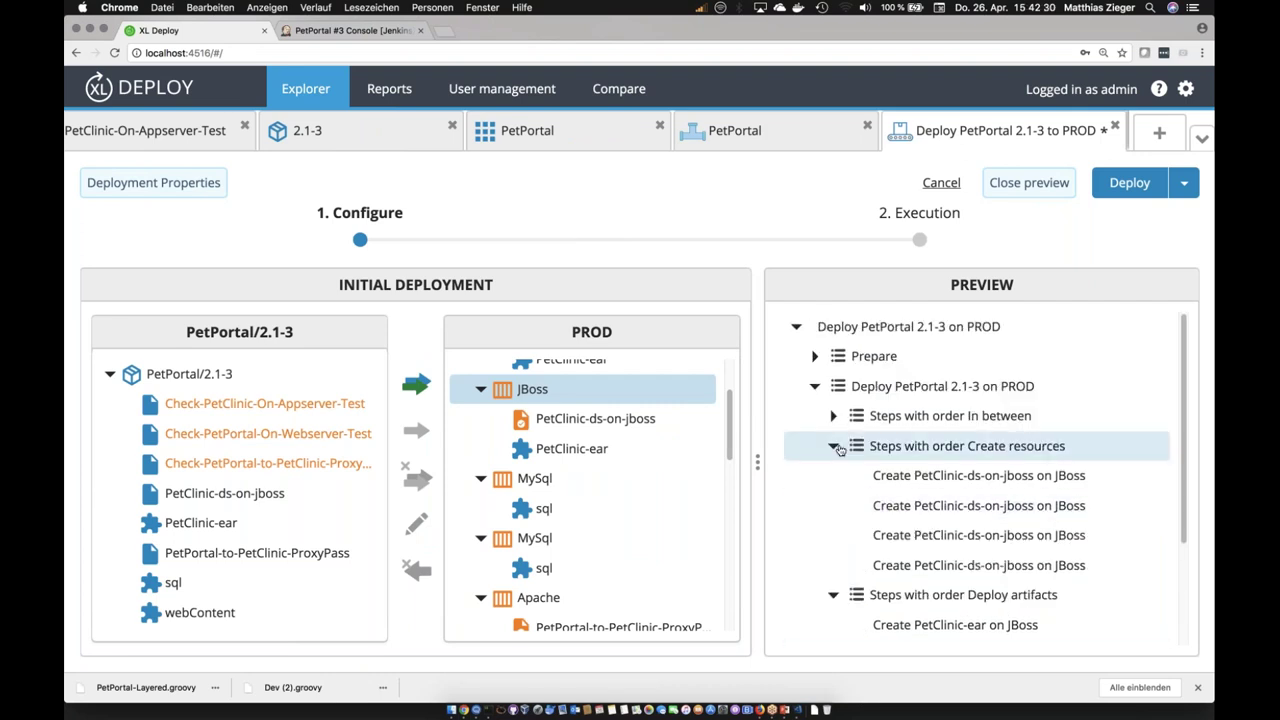
pyautogui.click(834, 447)
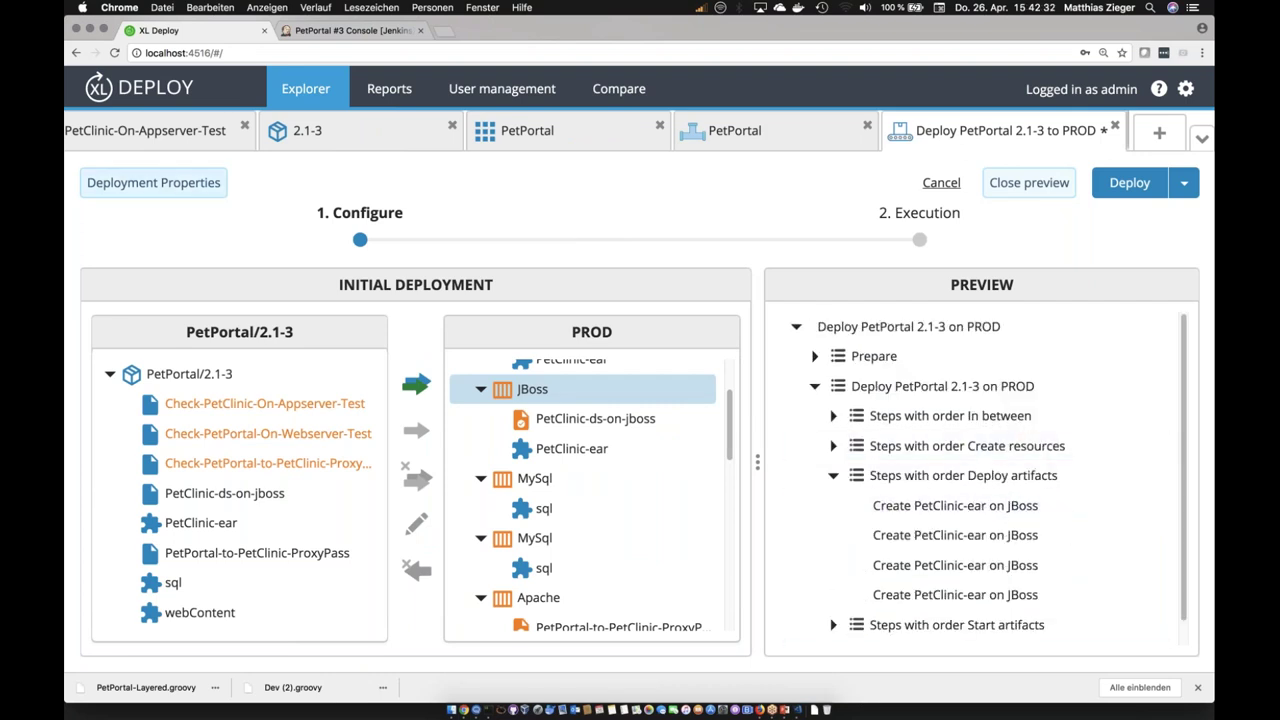
# Step: Choose sequential-by-deployment-group as the PROD deployment's orchestrator and save the properties
pyautogui.click(153, 182)
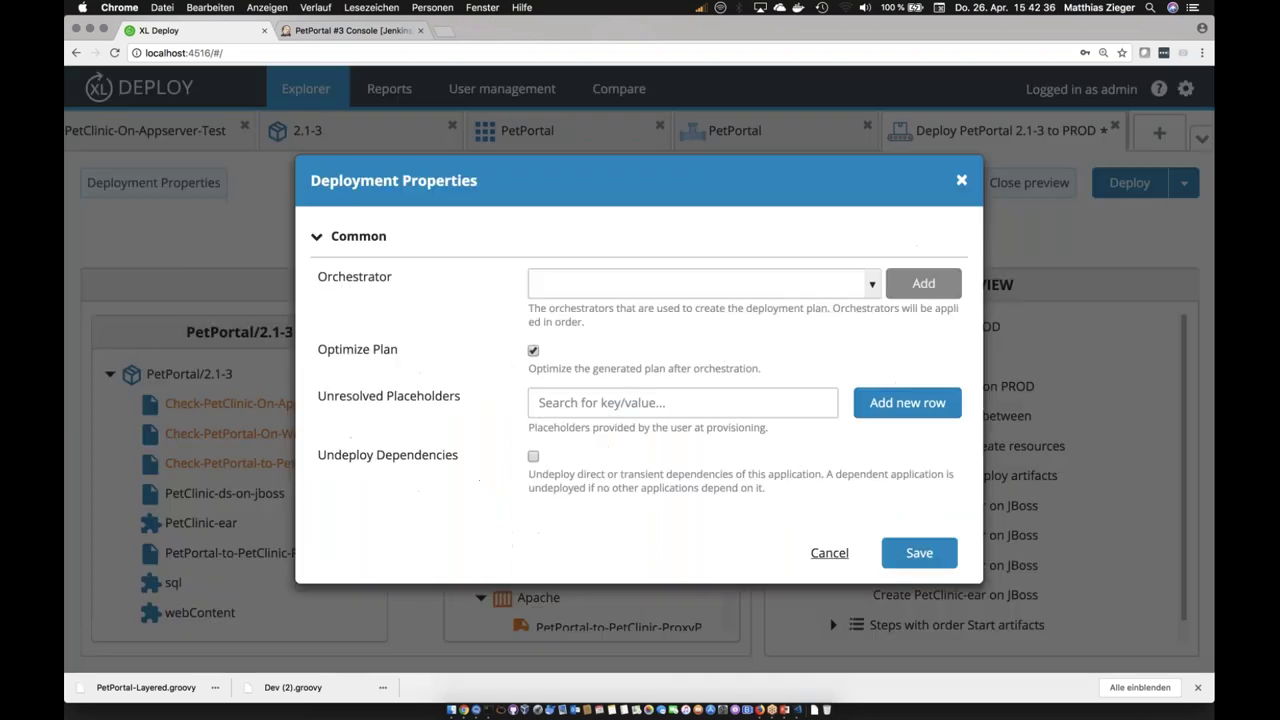
pyautogui.click(872, 284)
pyautogui.scroll(-4, 680, 370)
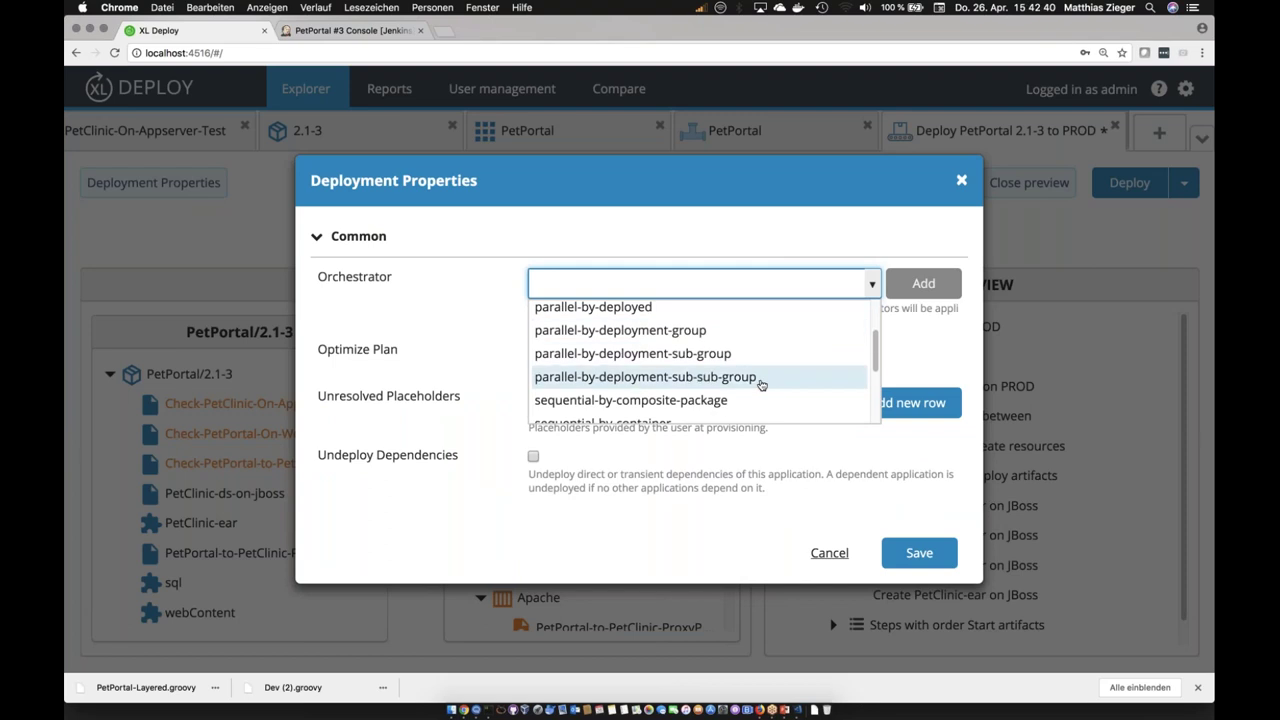
pyautogui.scroll(-3, 757, 376)
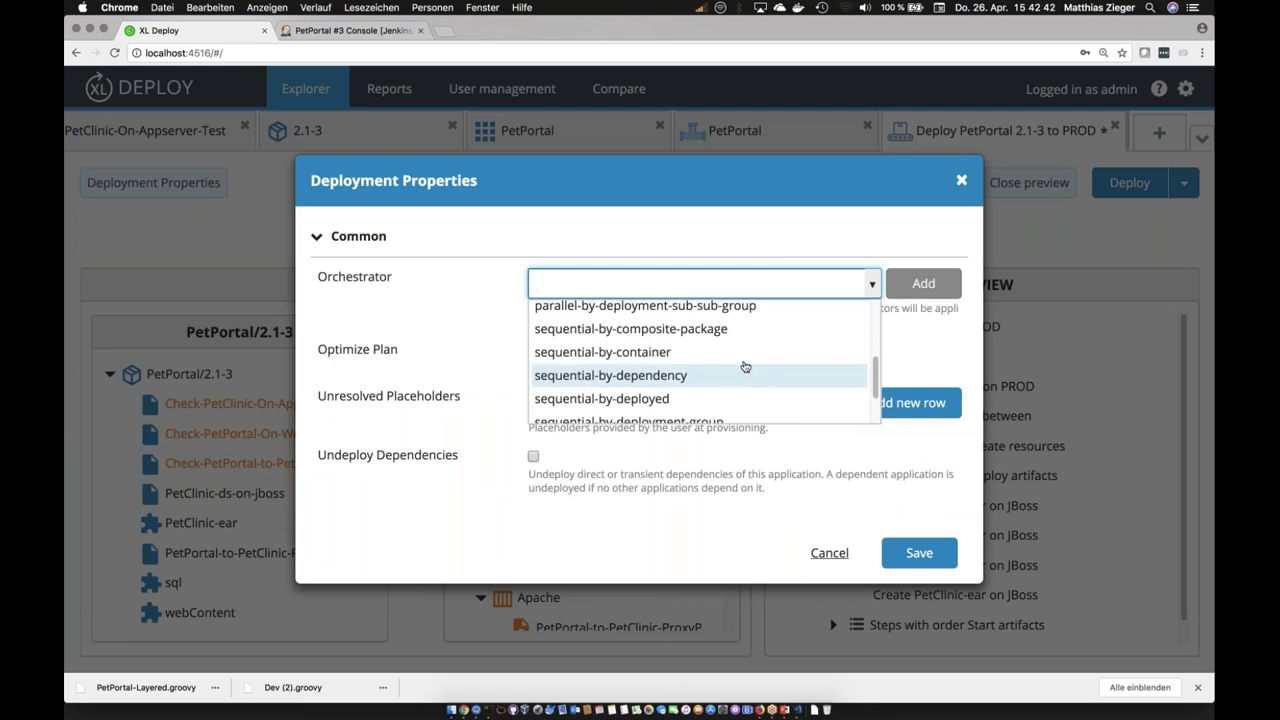
pyautogui.scroll(-2, 770, 387)
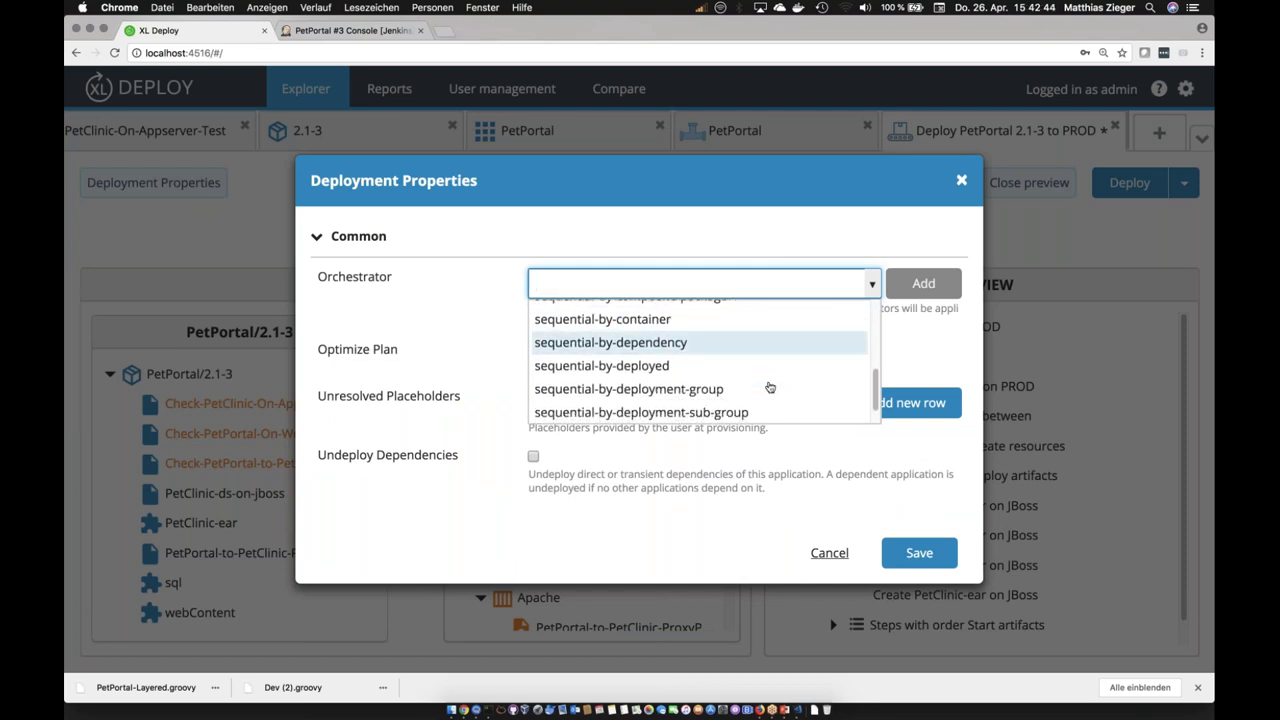
pyautogui.click(670, 381)
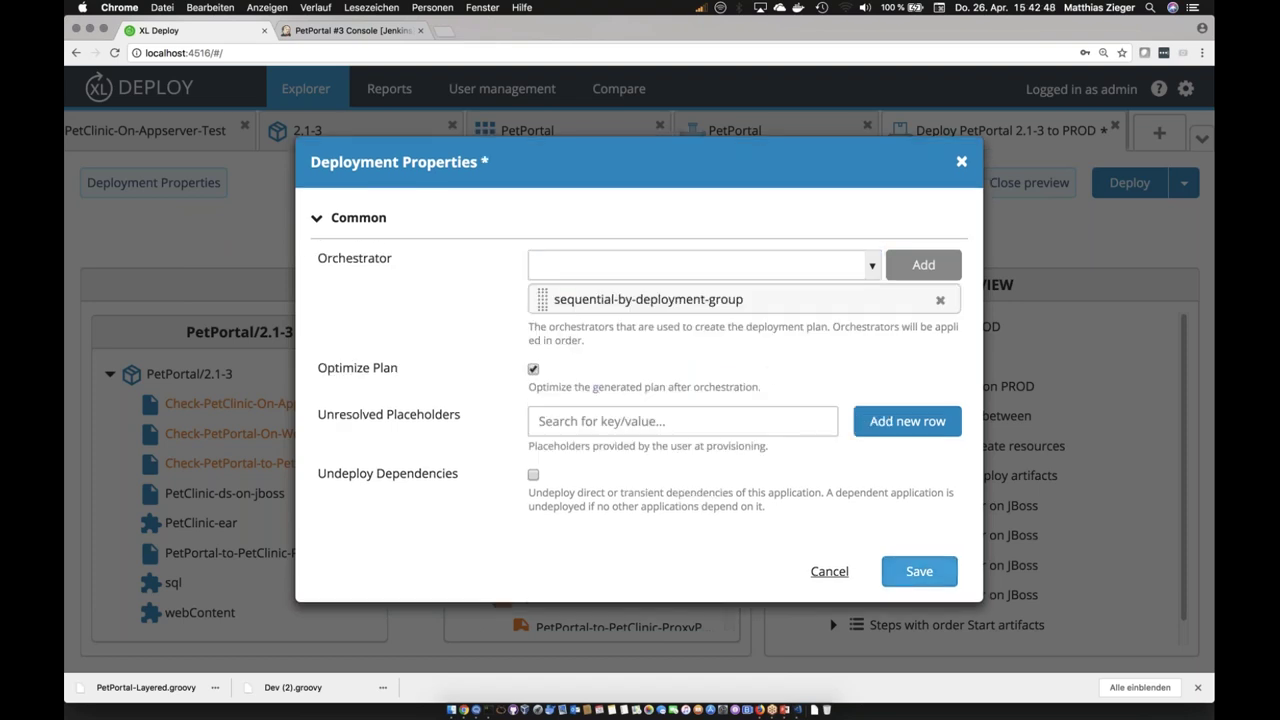
pyautogui.click(919, 571)
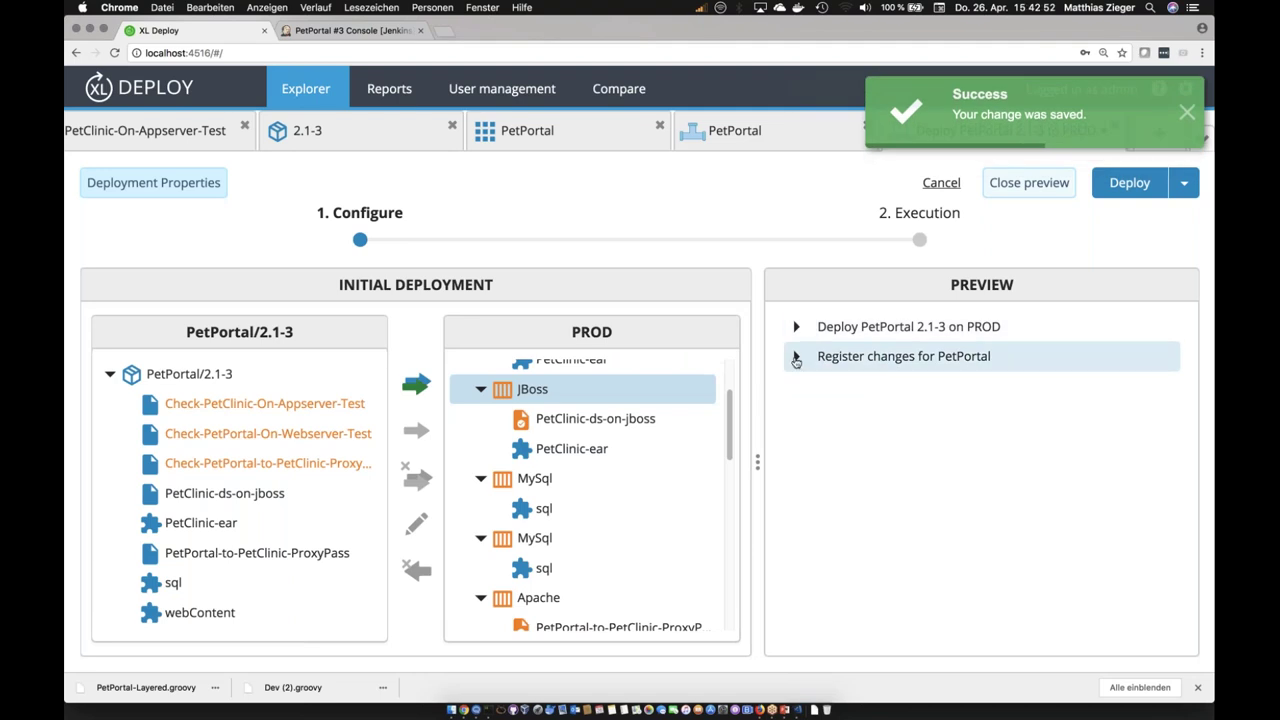
# Step: Expand the PROD plan and inspect Groups 1–4 deploying on Apache, JBoss and MySql
pyautogui.click(796, 330)
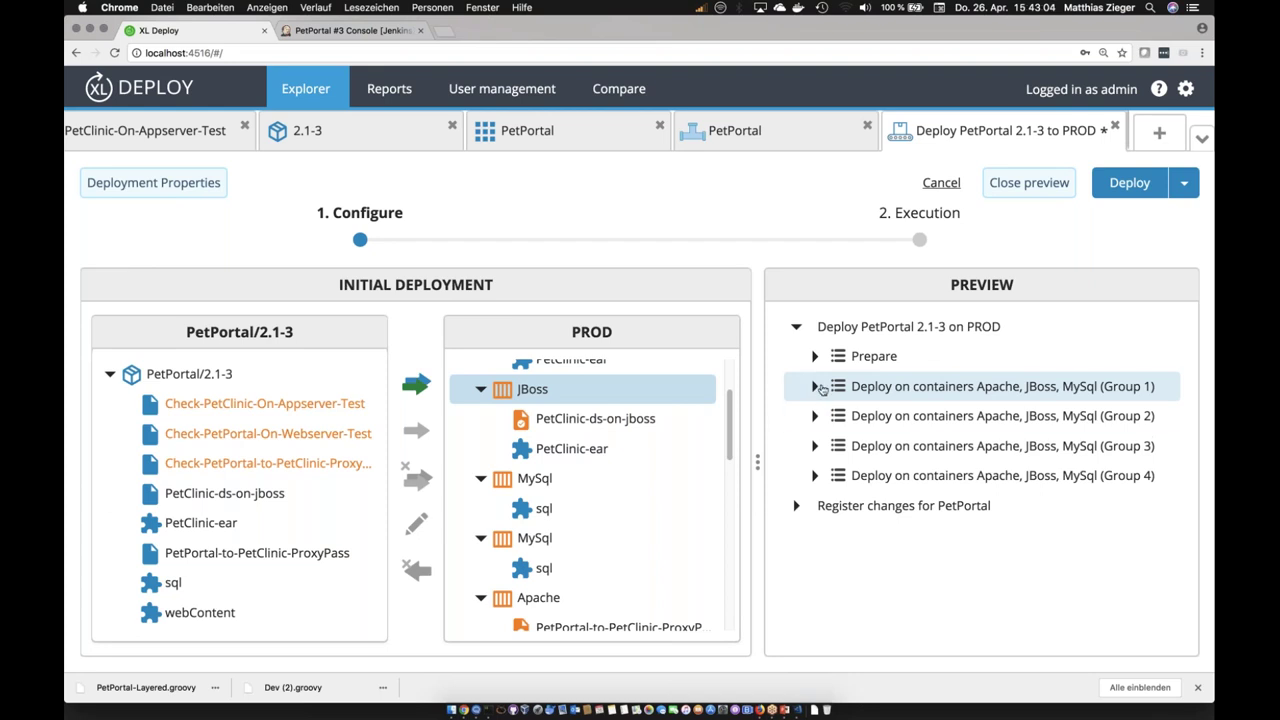
pyautogui.click(815, 387)
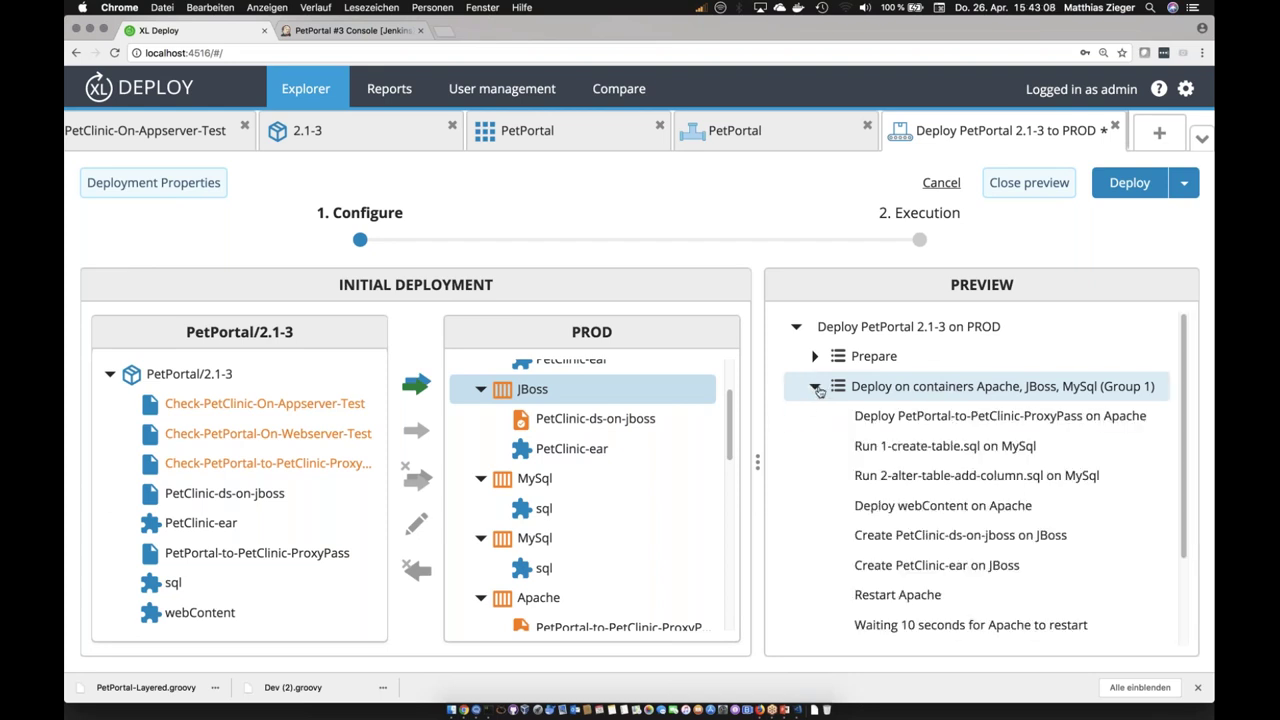
pyautogui.click(815, 388)
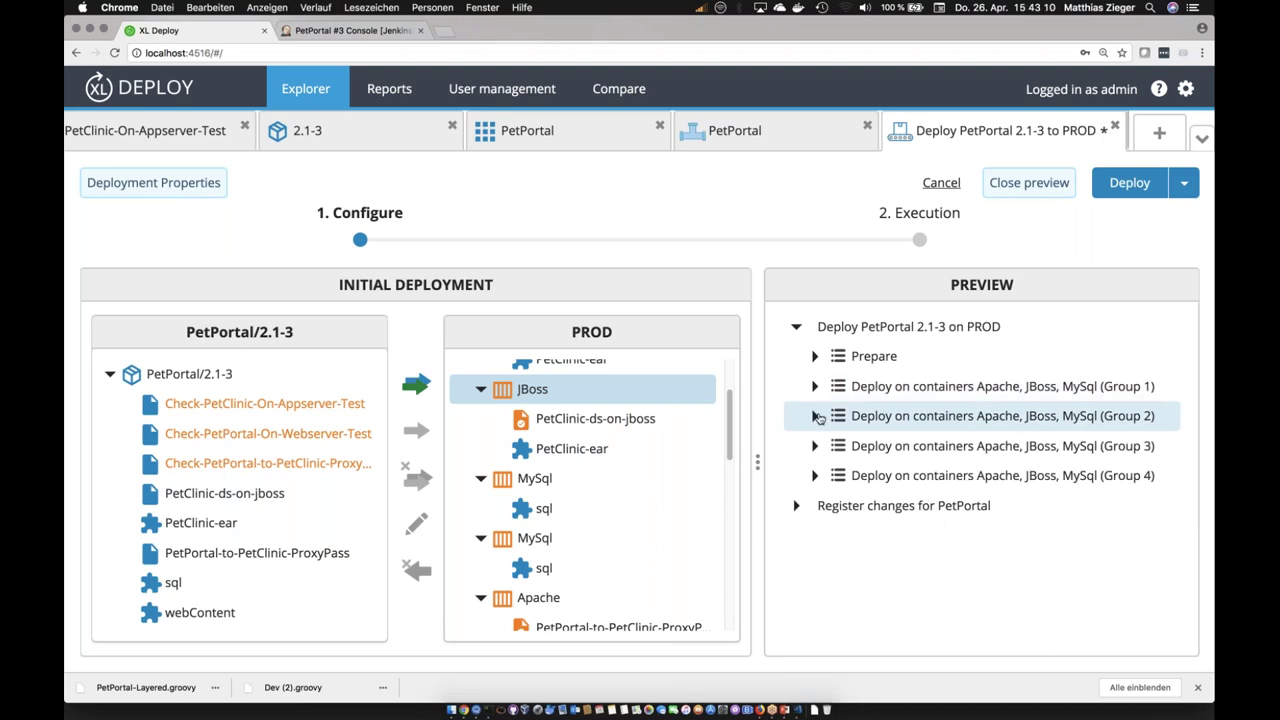
pyautogui.click(816, 417)
pyautogui.click(816, 417)
pyautogui.click(816, 447)
pyautogui.click(816, 447)
pyautogui.click(816, 477)
pyautogui.click(816, 477)
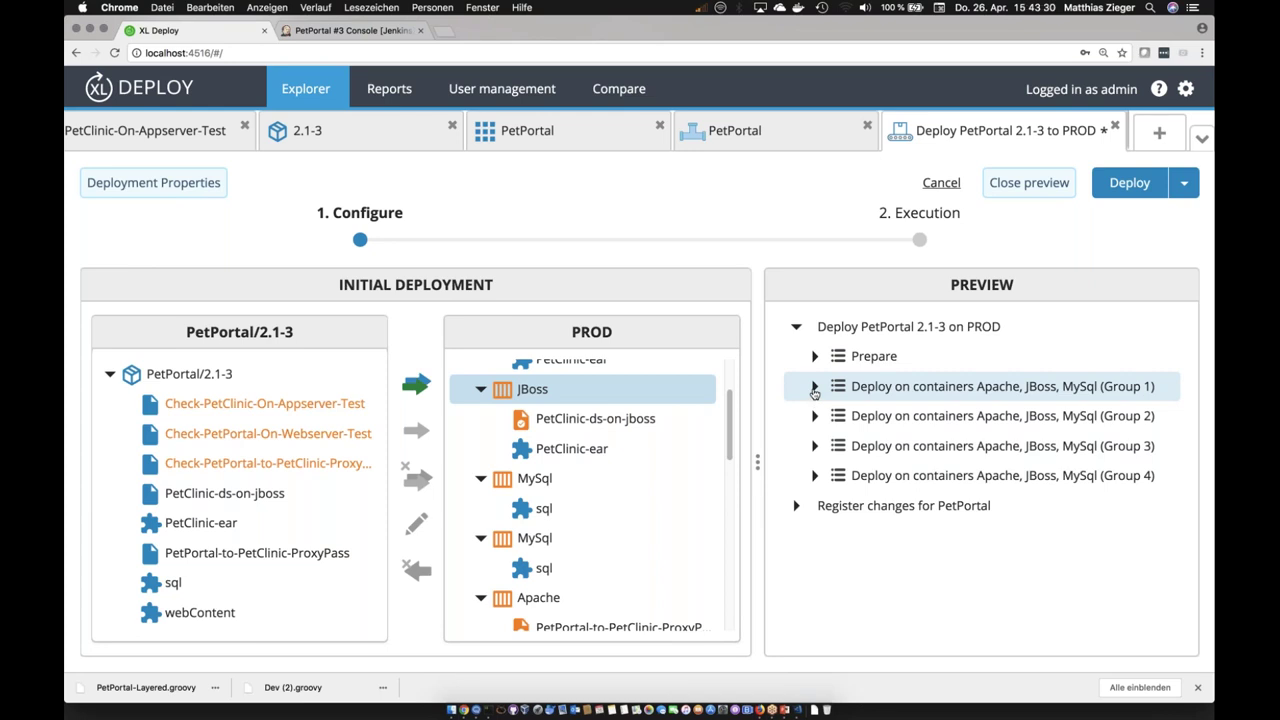
pyautogui.click(814, 388)
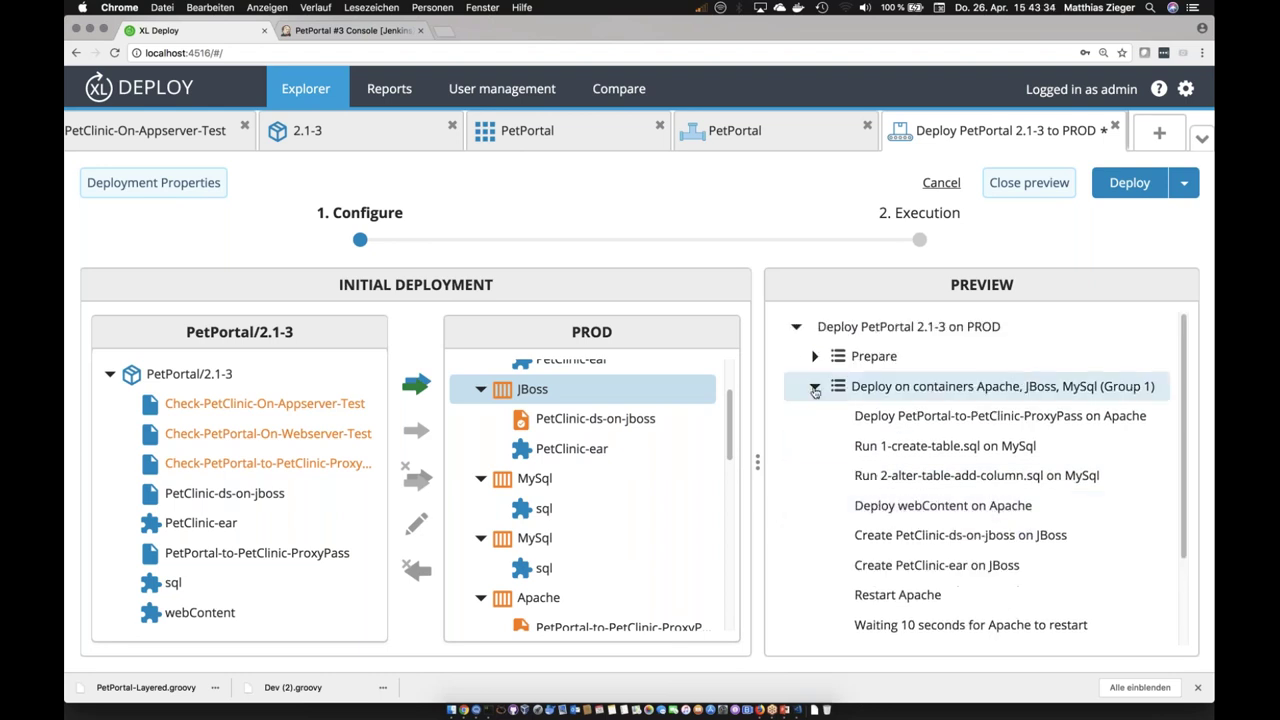
pyautogui.click(814, 387)
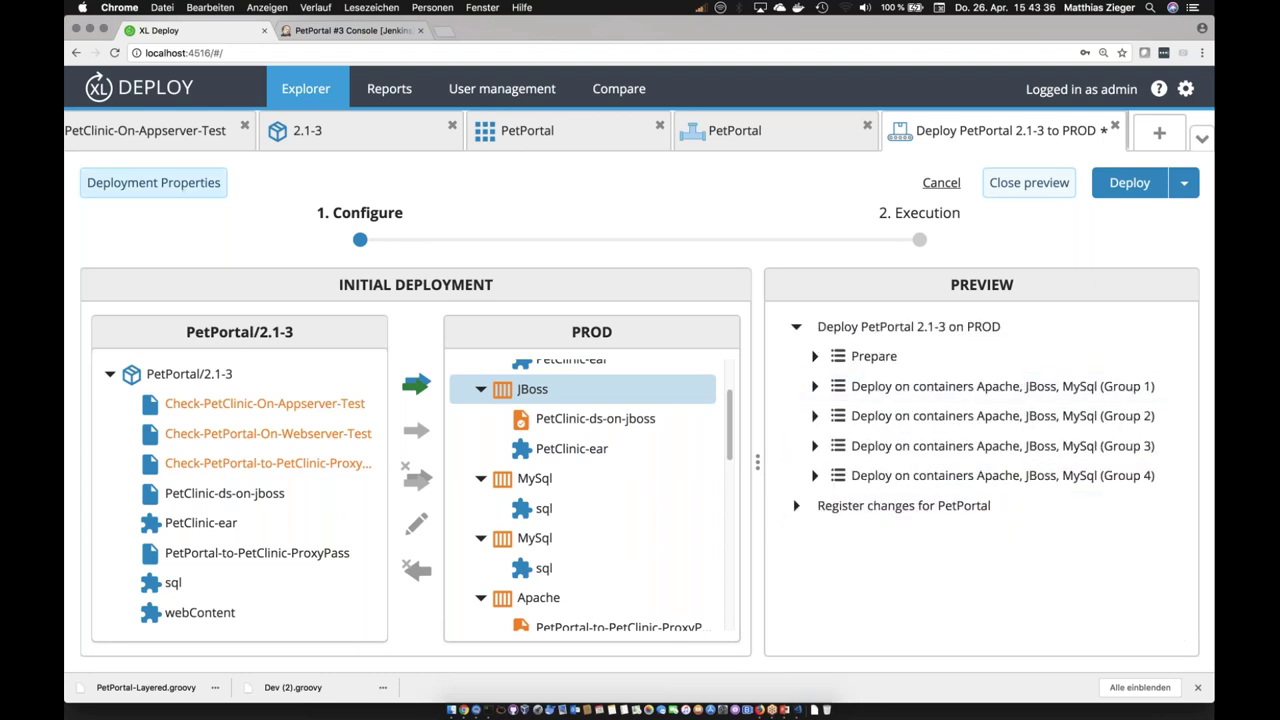
pyautogui.click(184, 190)
# Step: Add parallel-by-container after sequential-by-deployment-group in the Orchestrator list
pyautogui.click(876, 273)
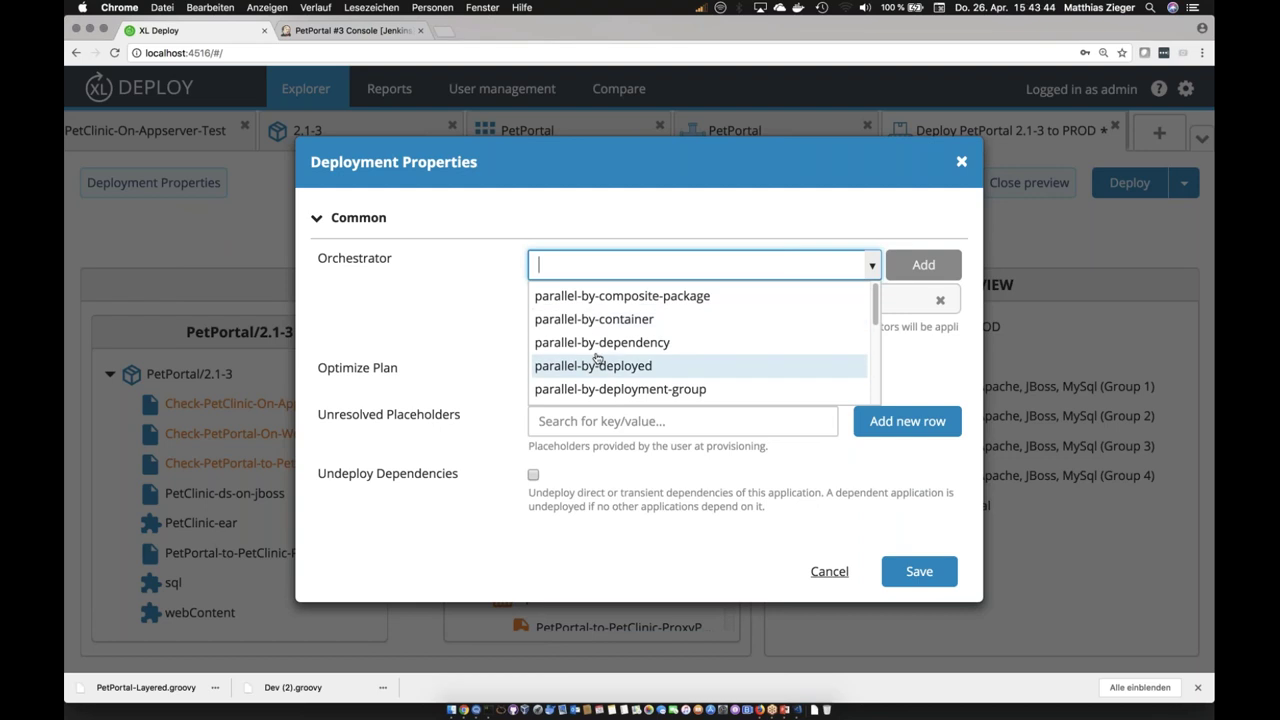
pyautogui.scroll(-1, 713, 363)
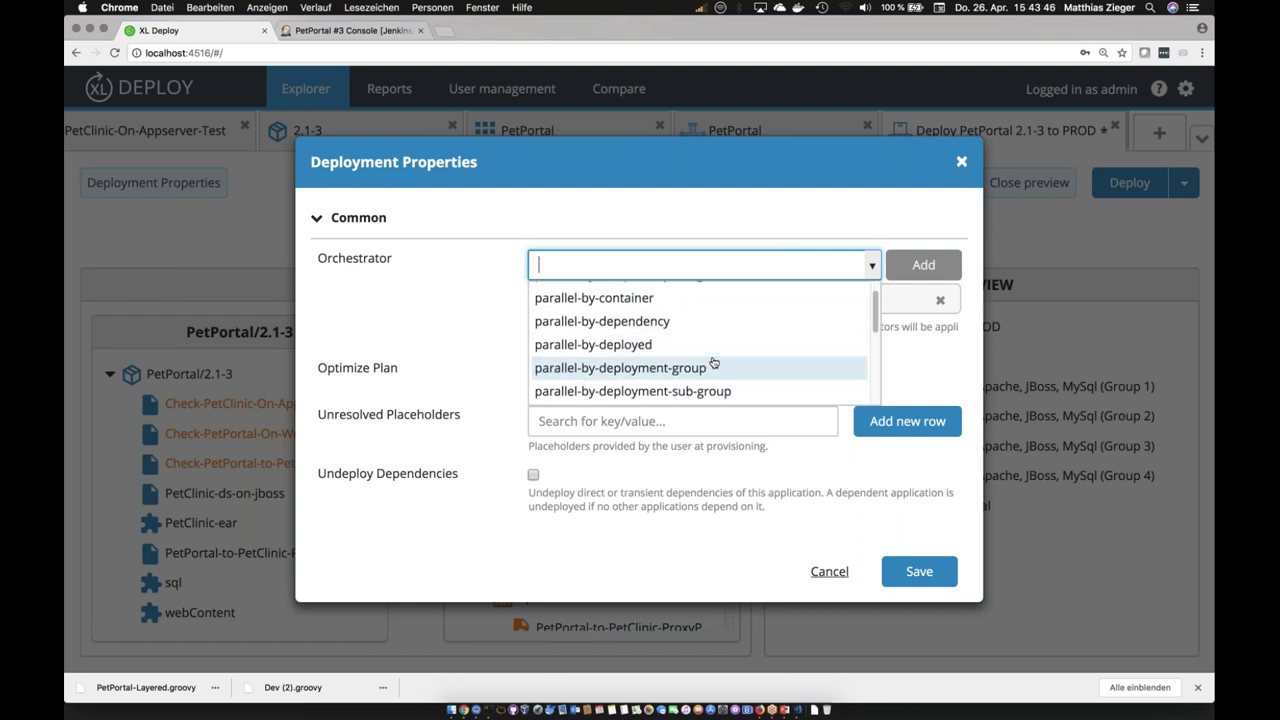
pyautogui.scroll(1, 700, 364)
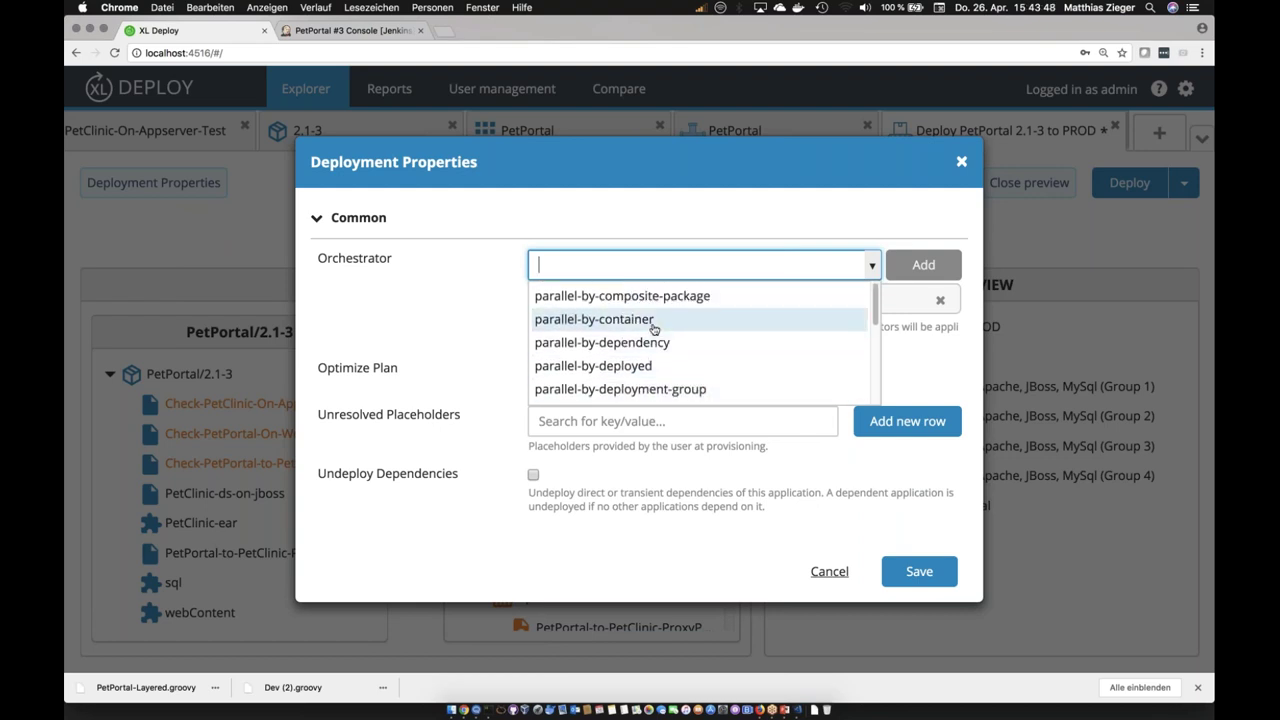
pyautogui.click(654, 329)
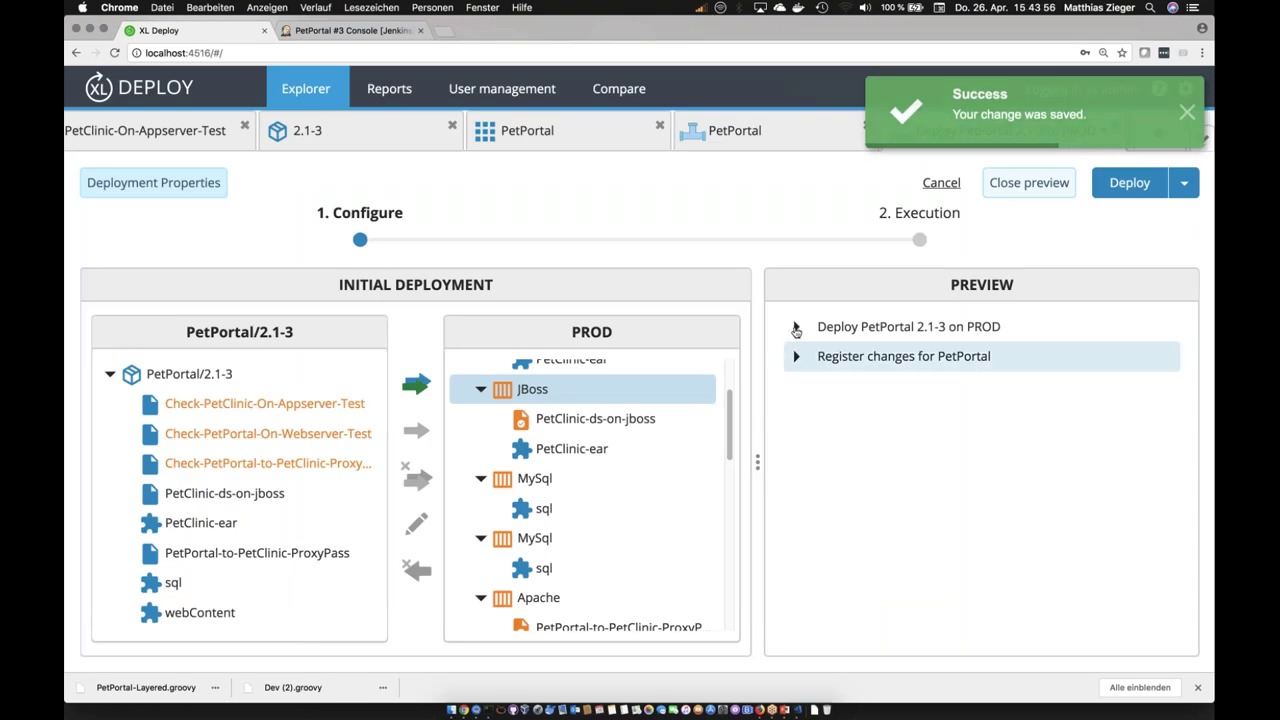
# Step: Expand the PROD plan and toggle Group 1 to inspect its Apache, JBoss and MySql branches
pyautogui.click(796, 330)
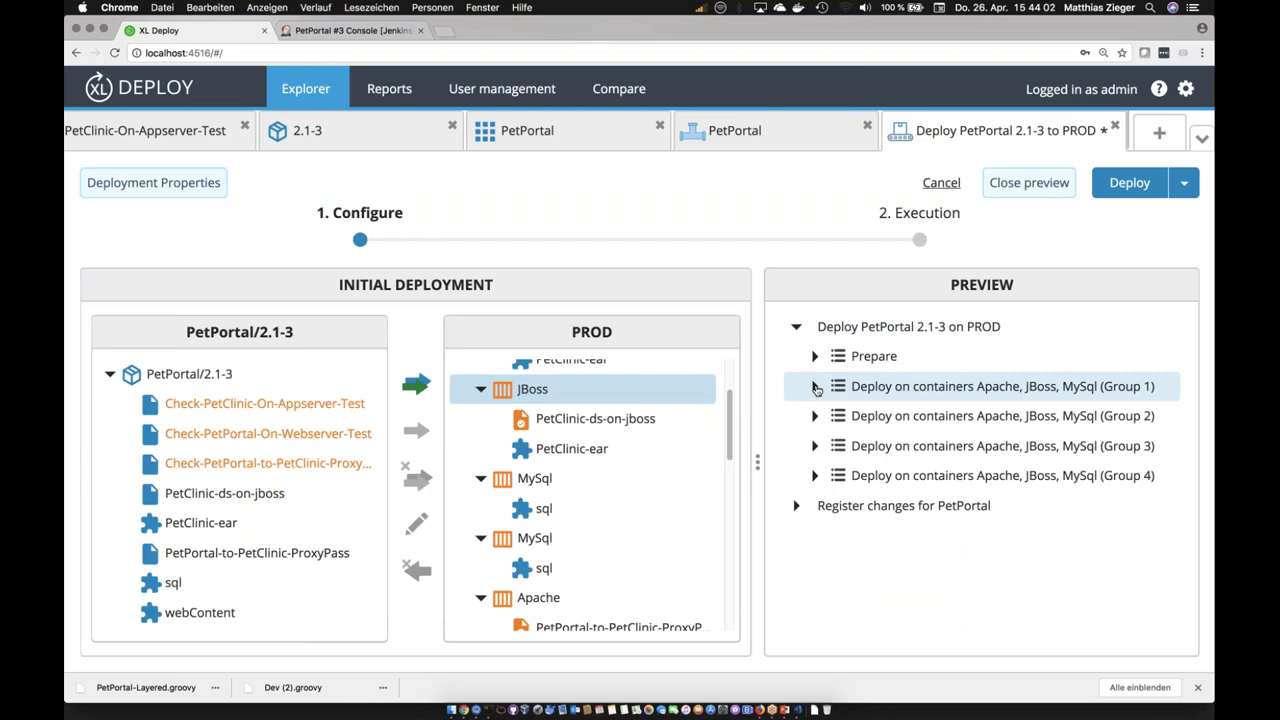
pyautogui.click(815, 387)
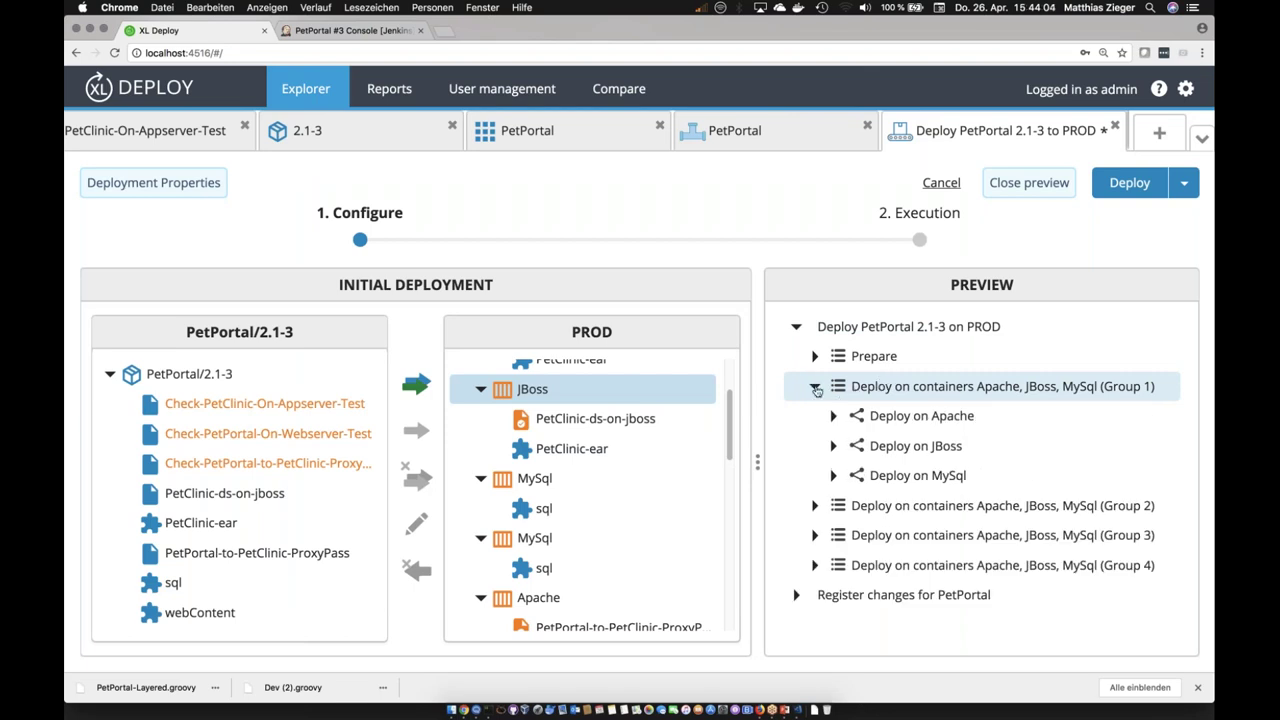
pyautogui.click(815, 387)
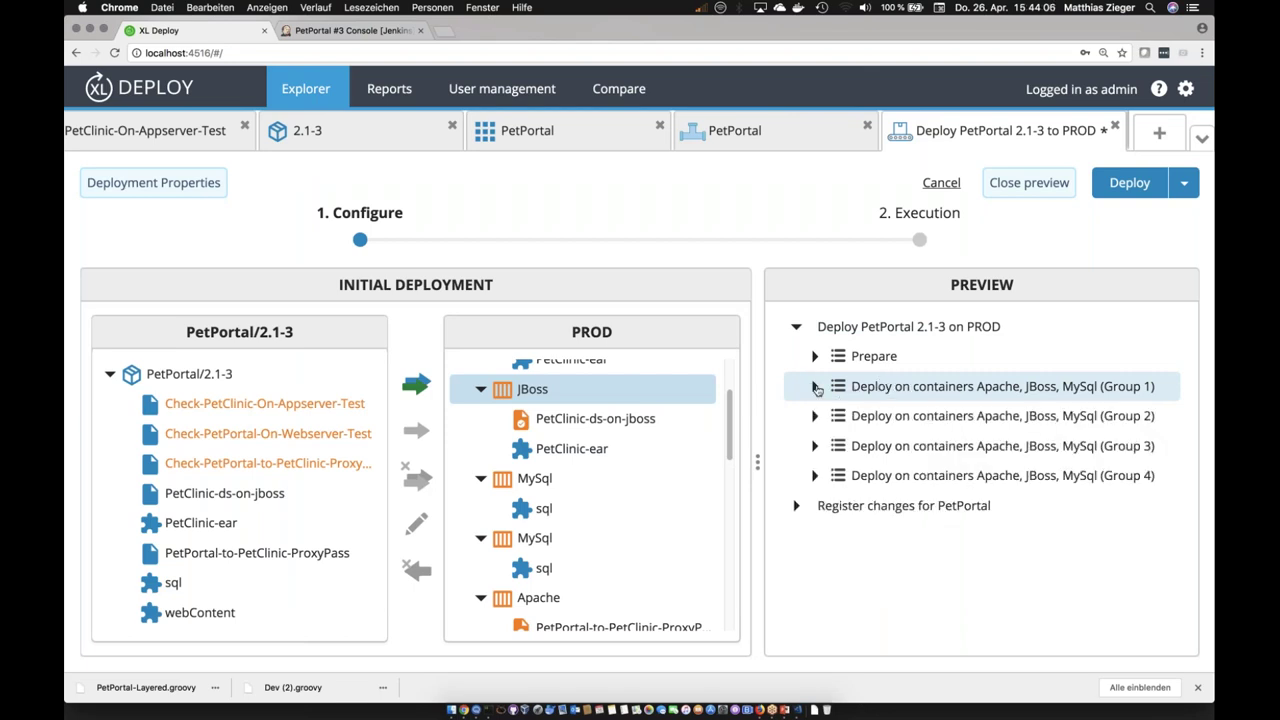
pyautogui.click(815, 388)
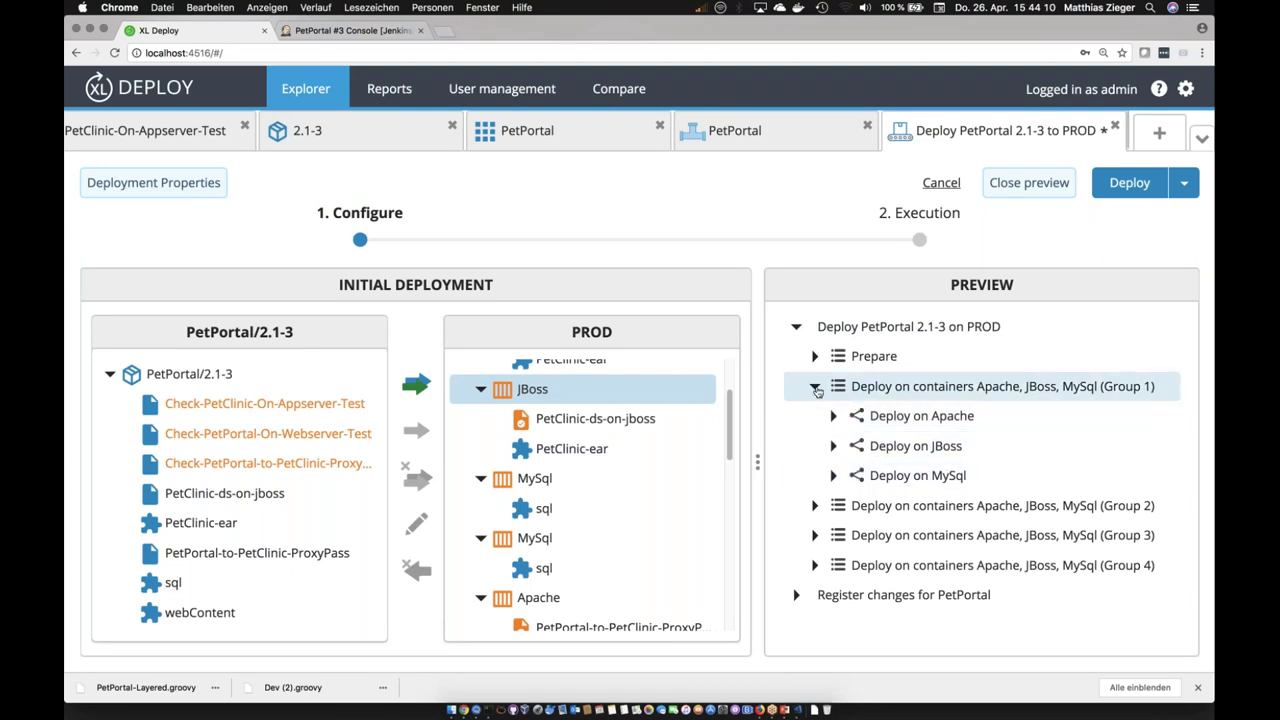
pyautogui.click(815, 388)
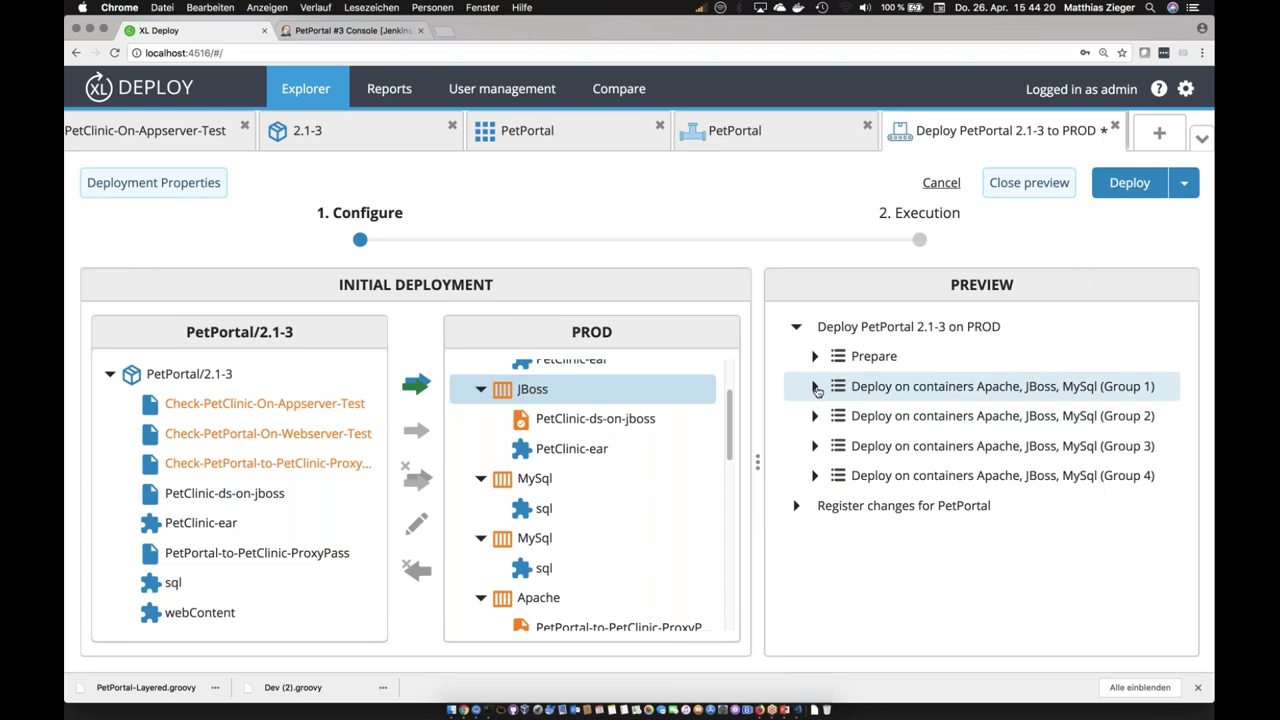
pyautogui.click(815, 388)
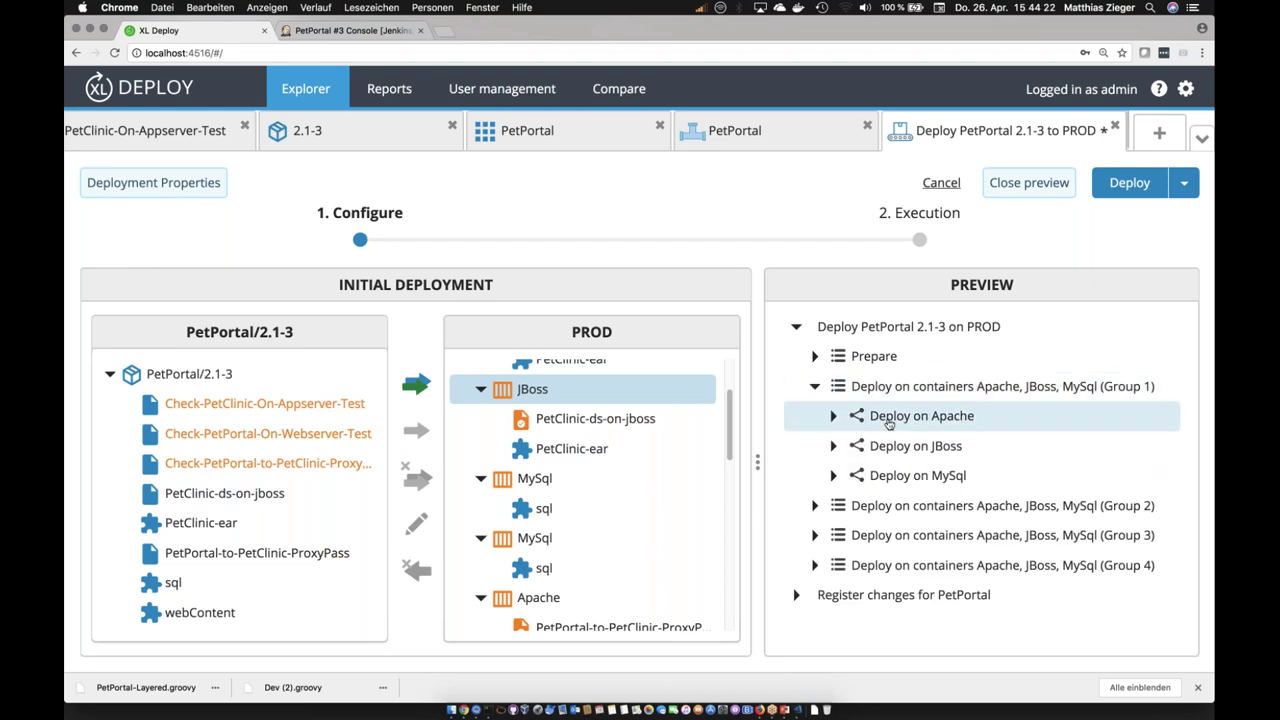
pyautogui.click(815, 388)
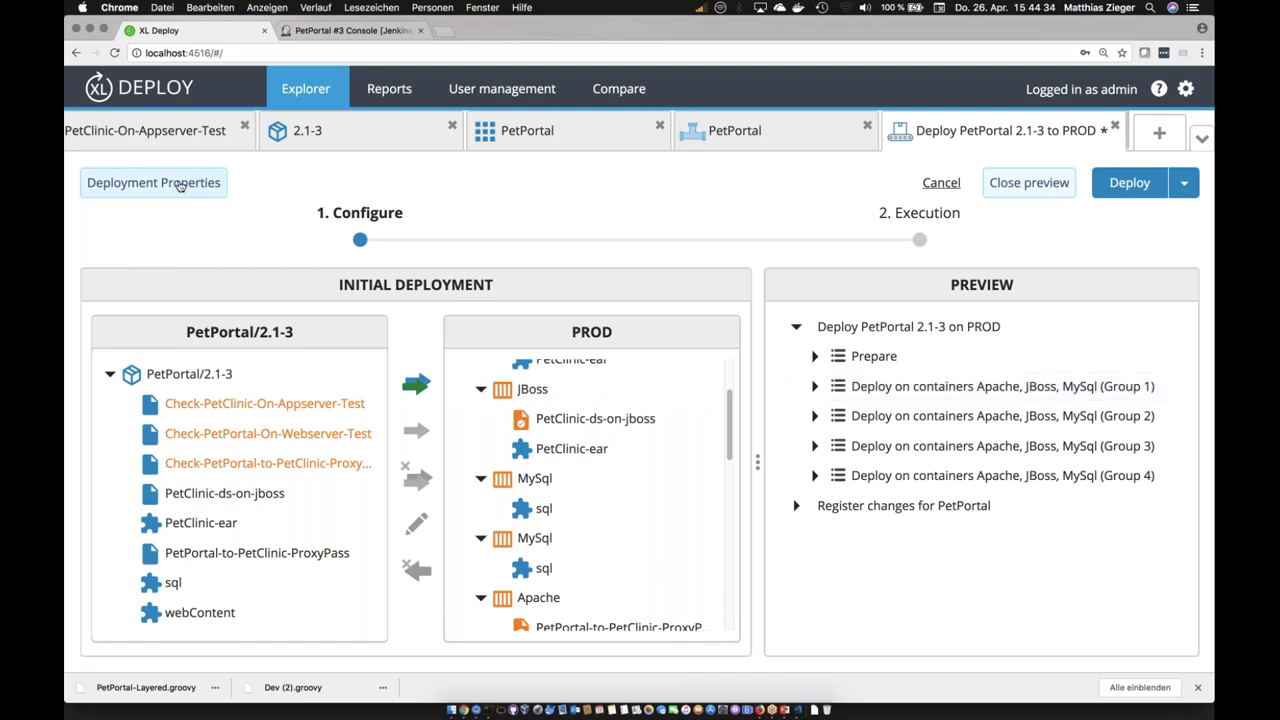
pyautogui.click(796, 699)
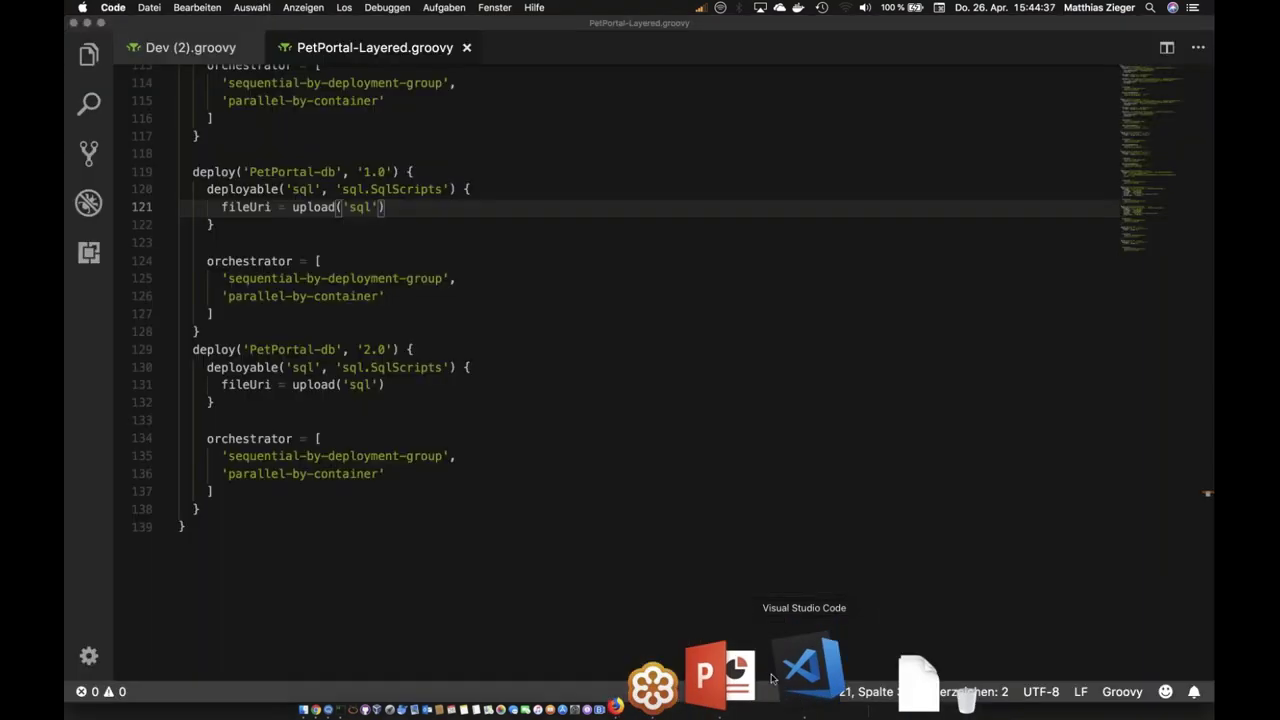
pyautogui.scroll(3, 428, 323)
pyautogui.scroll(-3, 218, 449)
pyautogui.moveTo(218, 449); pyautogui.dragTo(458, 449)
pyautogui.click(222, 467)
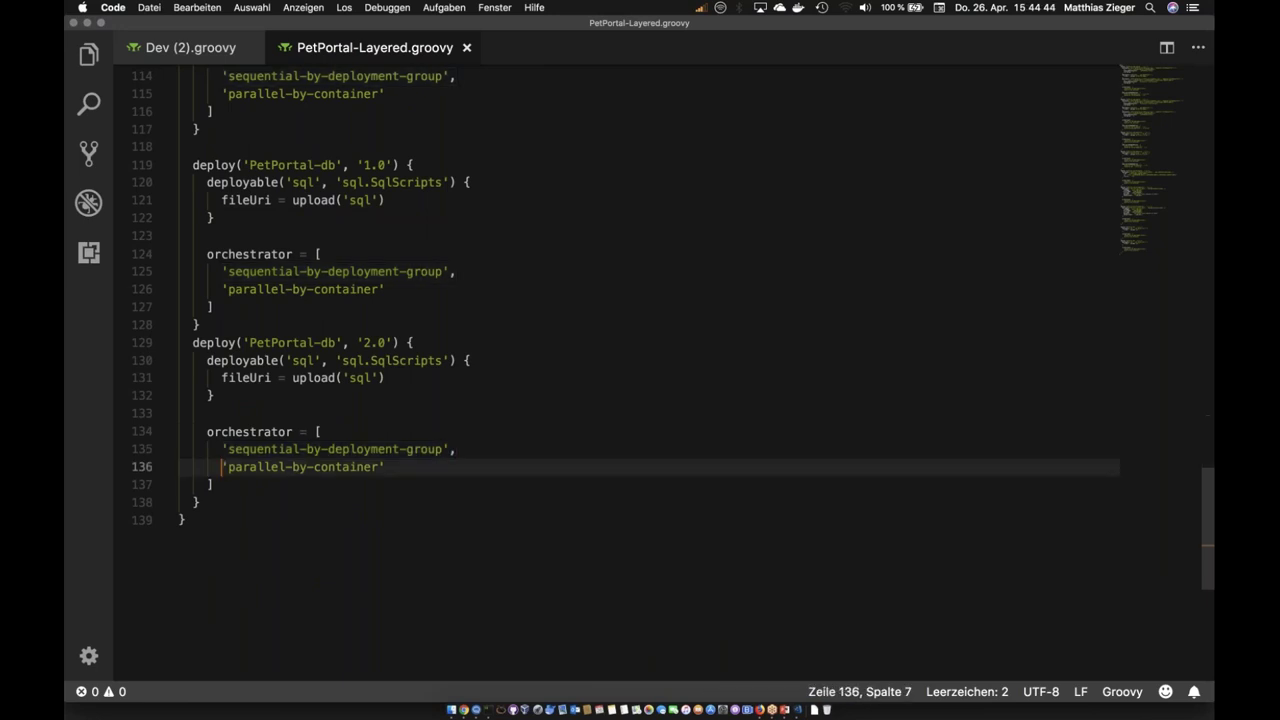
pyautogui.hotkey('shift', 'End')
pyautogui.moveTo(215, 449); pyautogui.dragTo(443, 449)
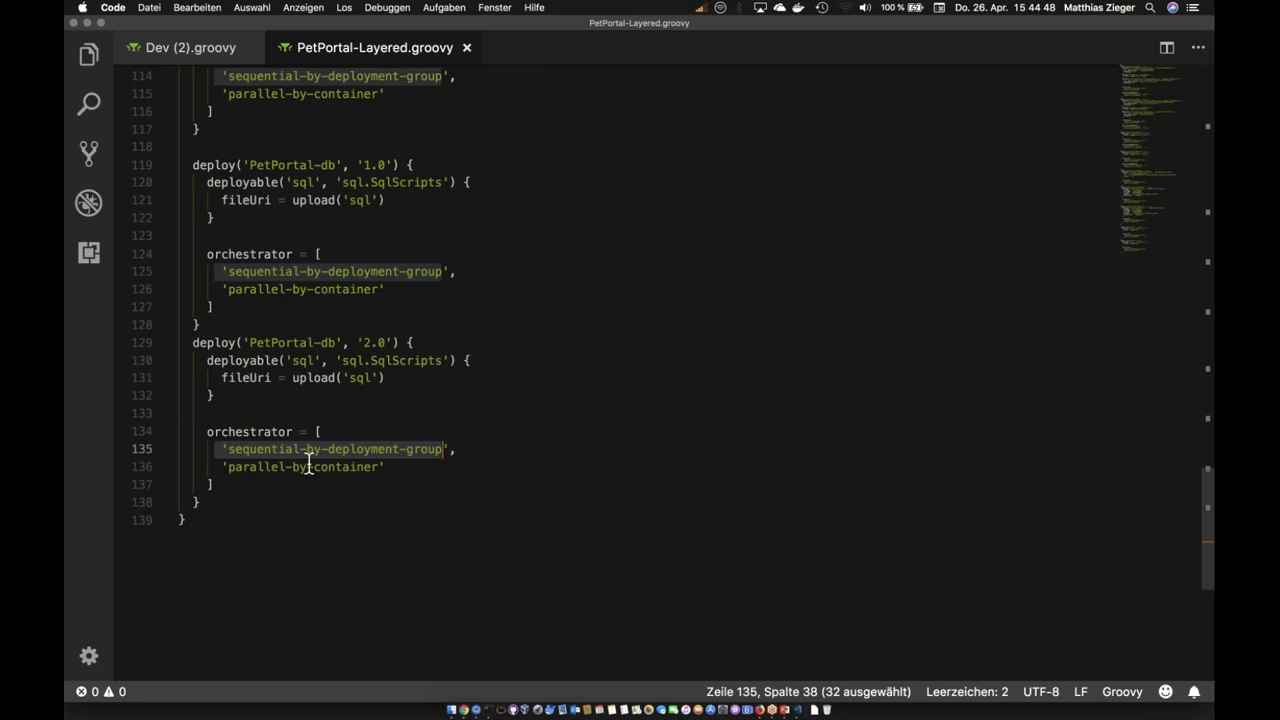
pyautogui.click(399, 467)
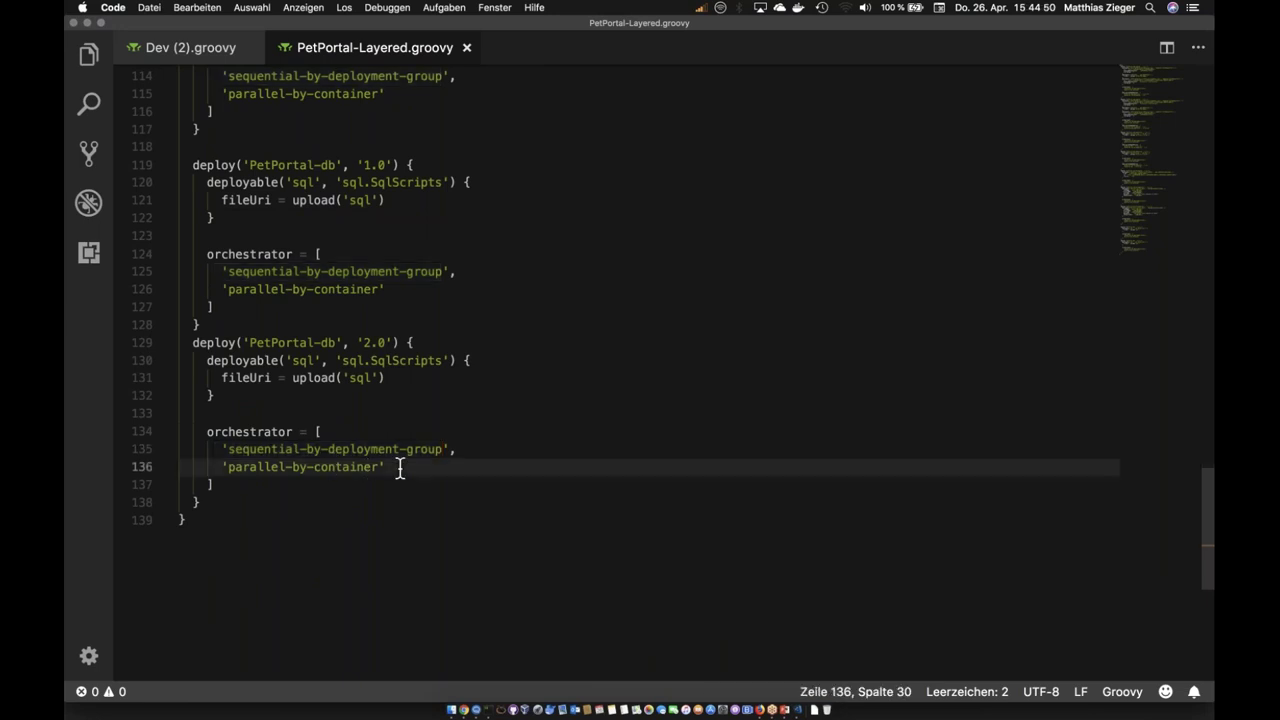
pyautogui.click(87, 23)
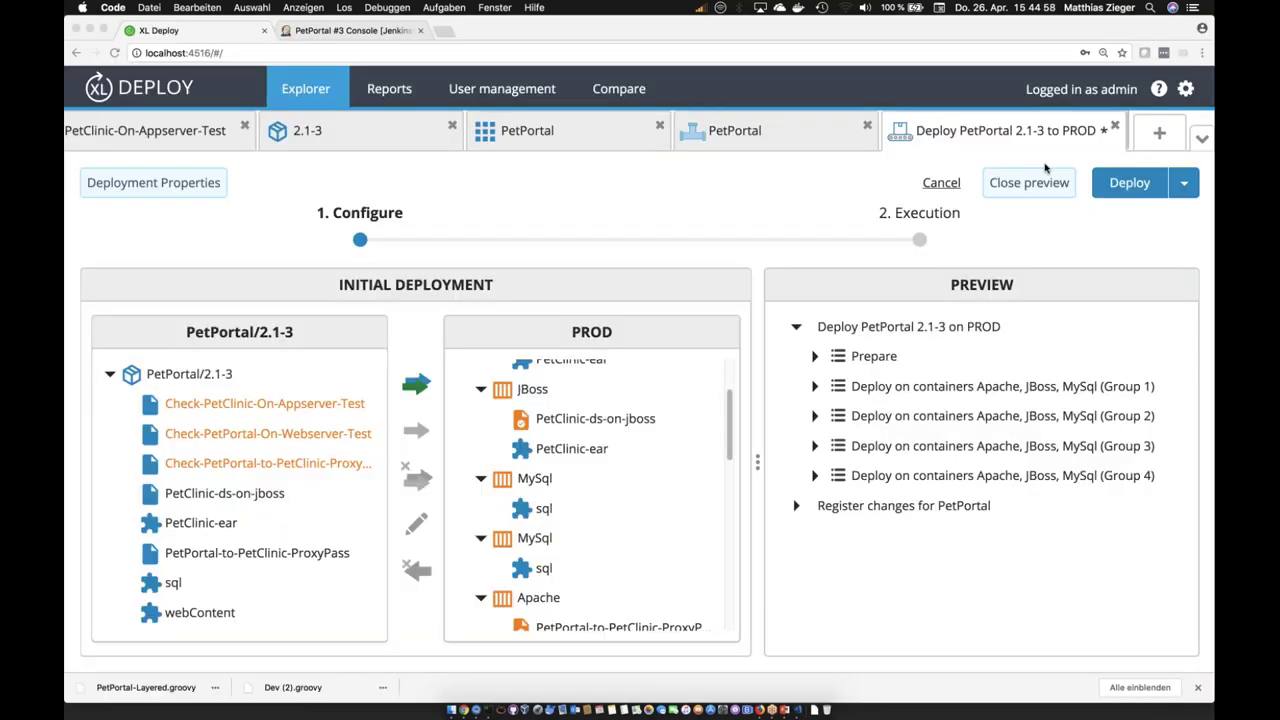
# Step: Start the PetPortal 2.1-3 deployment to PROD and expand the running task
pyautogui.click(1148, 189)
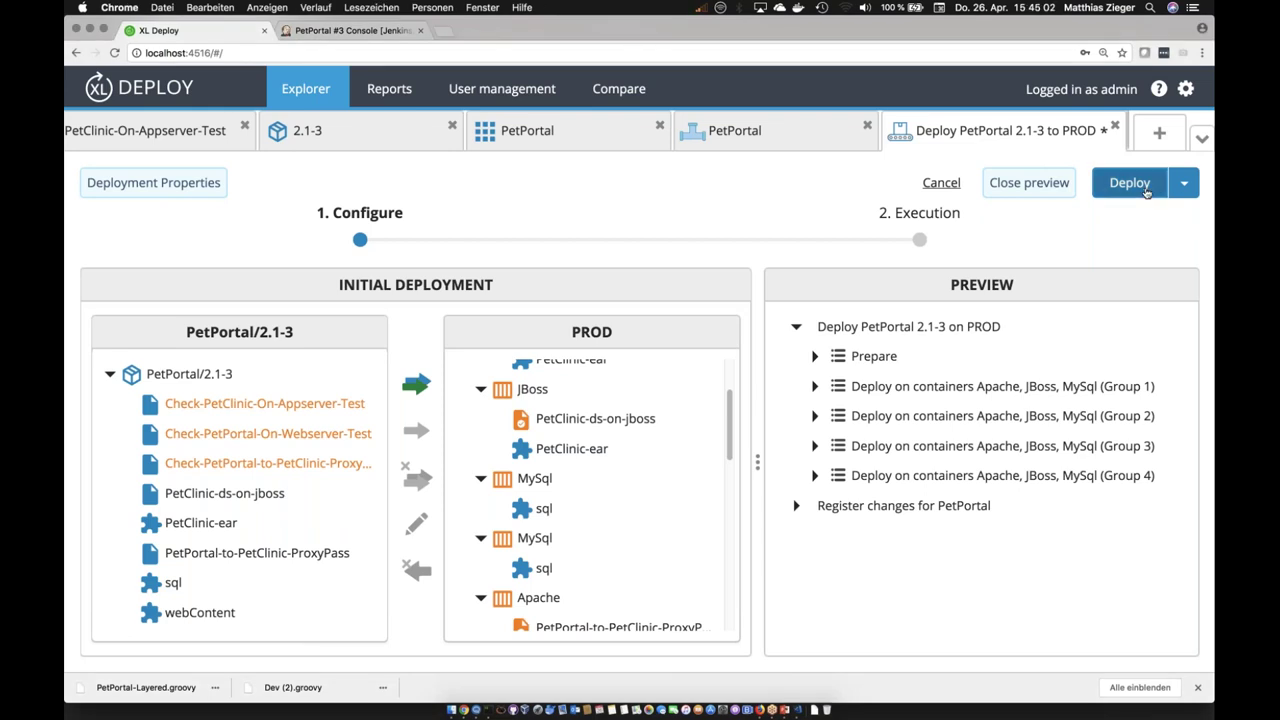
pyautogui.click(1146, 190)
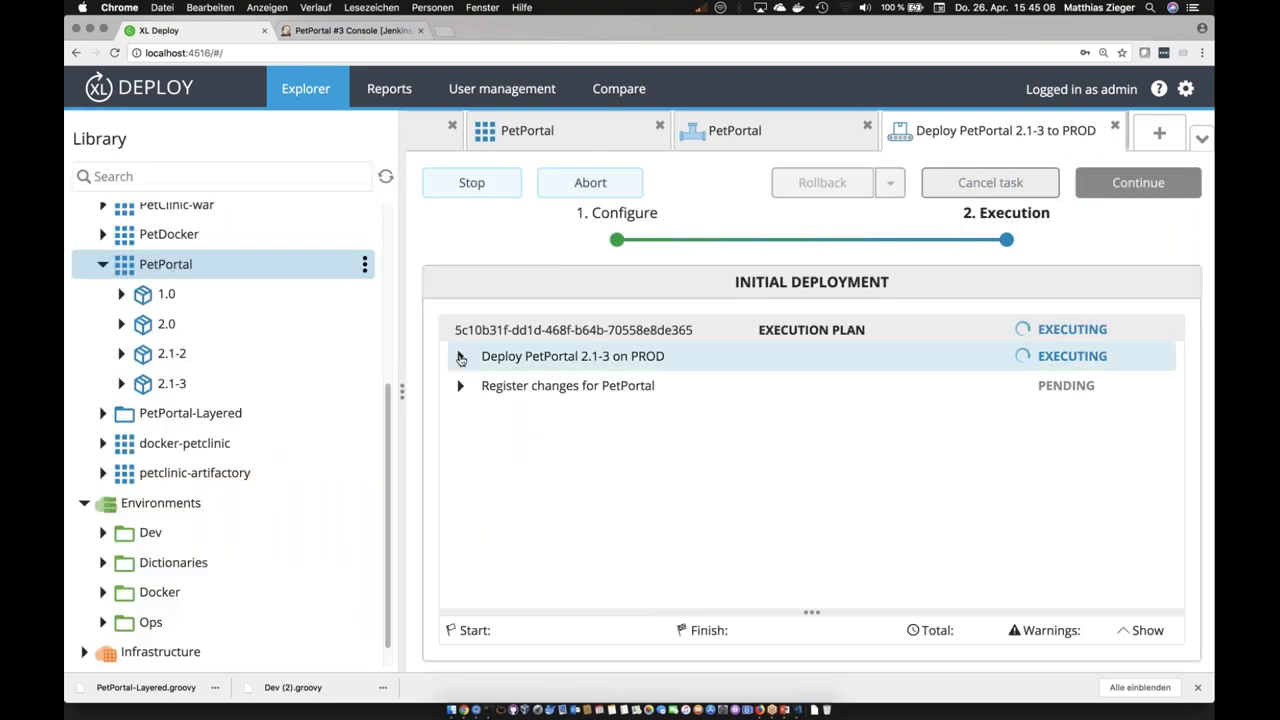
pyautogui.click(460, 357)
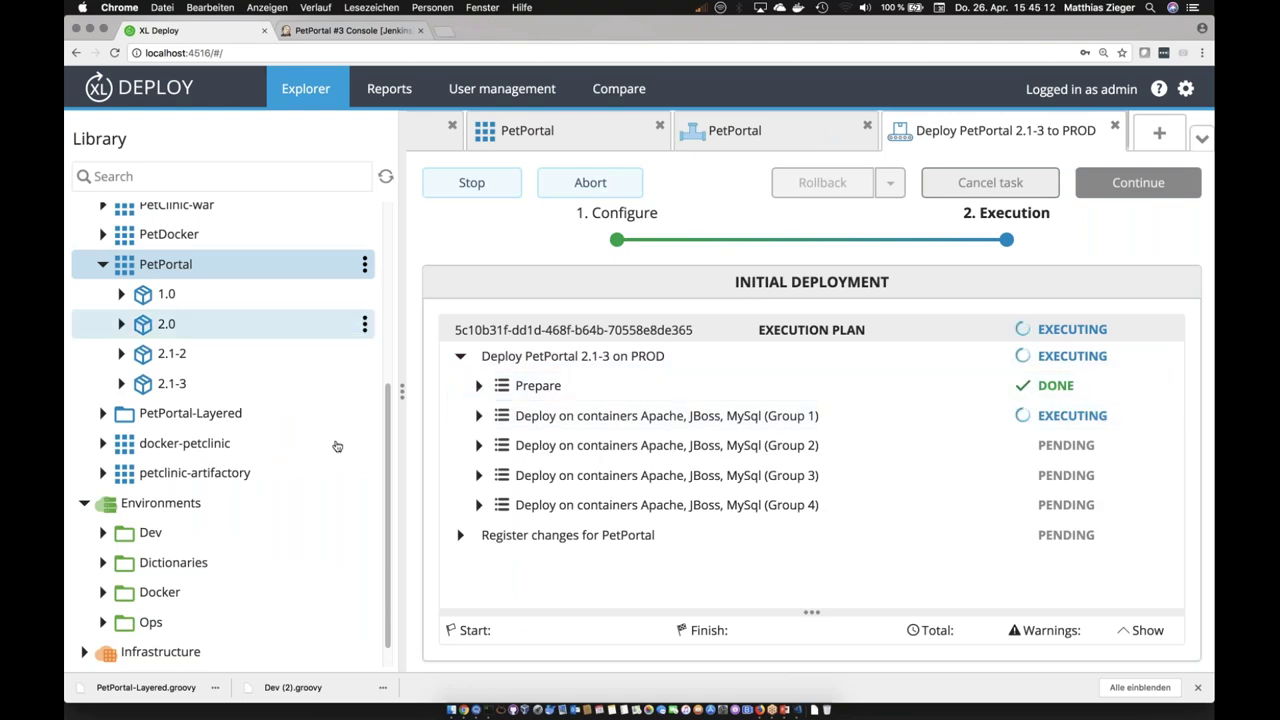
pyautogui.moveTo(389, 329); pyautogui.dragTo(393, 152)
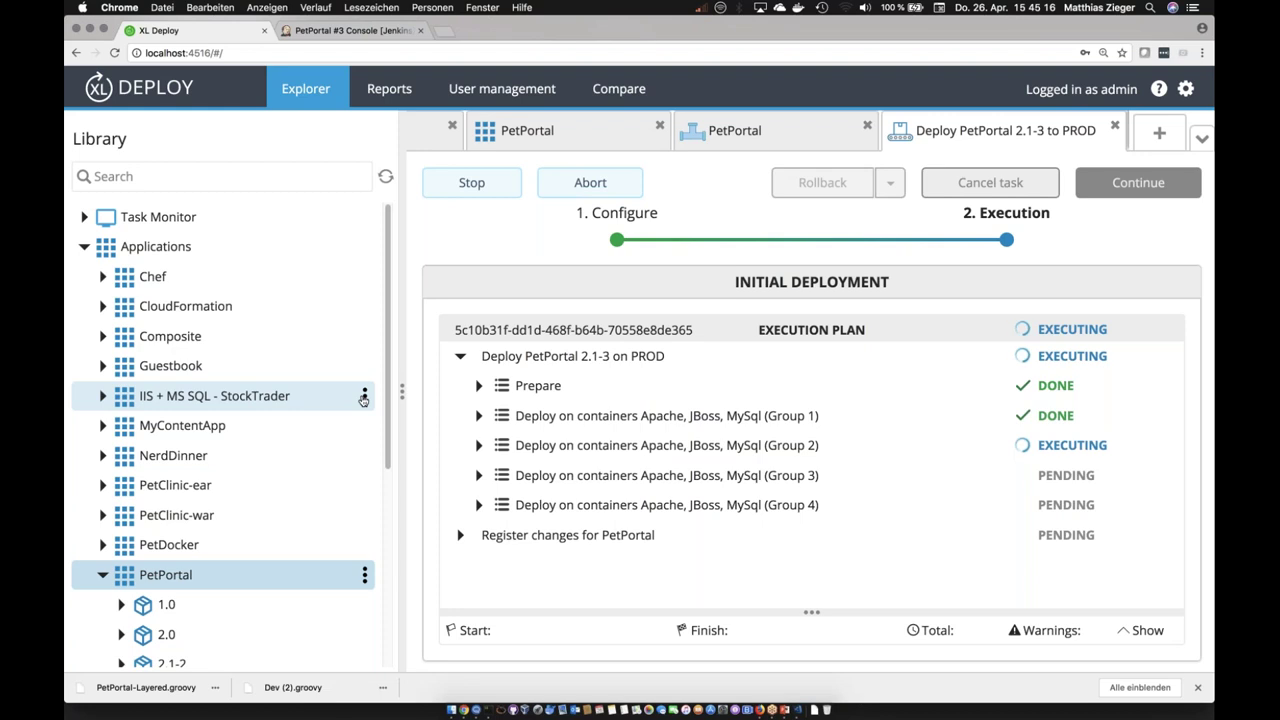
# Step: Begin a new deployment of IIS + MS SQL - StockTrader version 5.0.1 from the Library
pyautogui.click(102, 396)
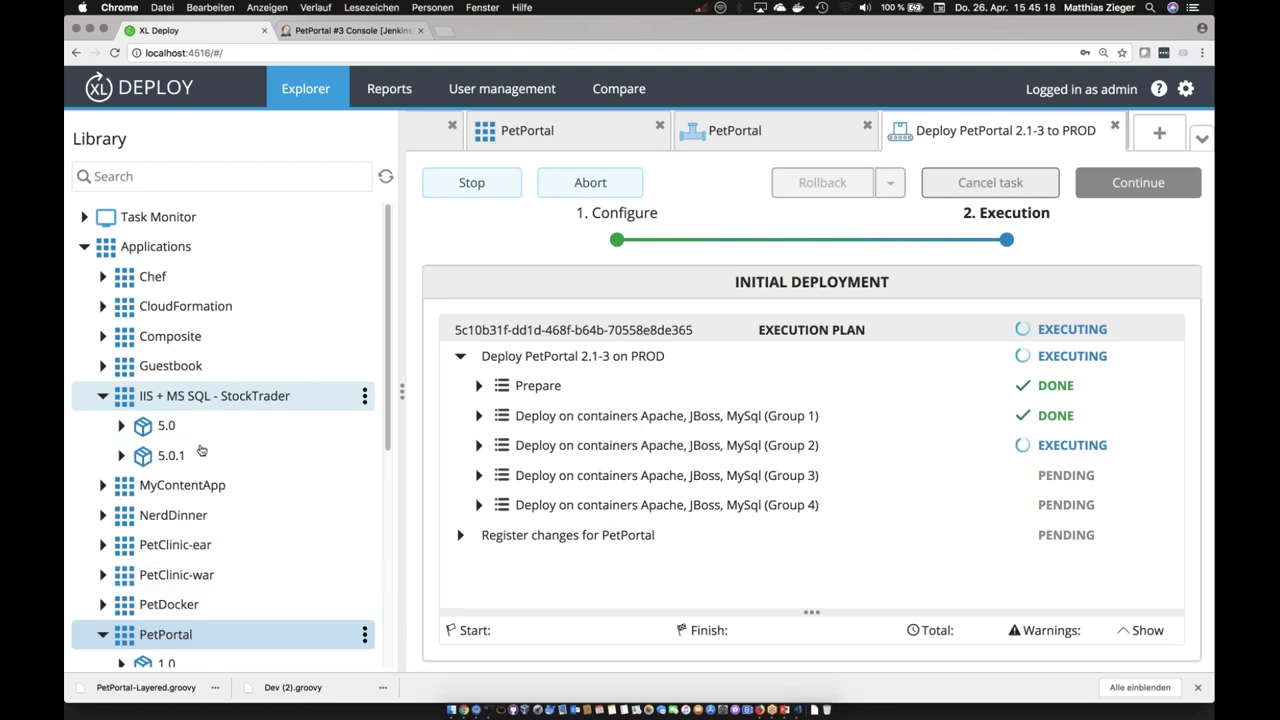
pyautogui.click(128, 456)
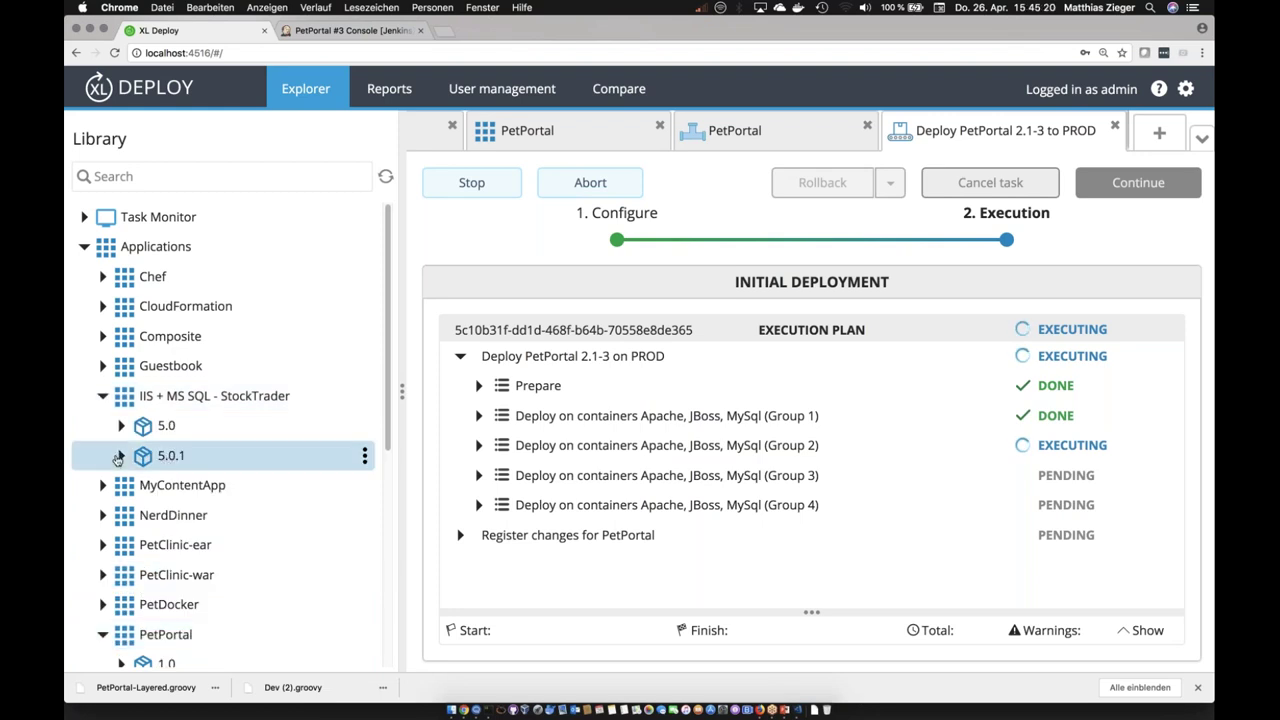
pyautogui.click(119, 456)
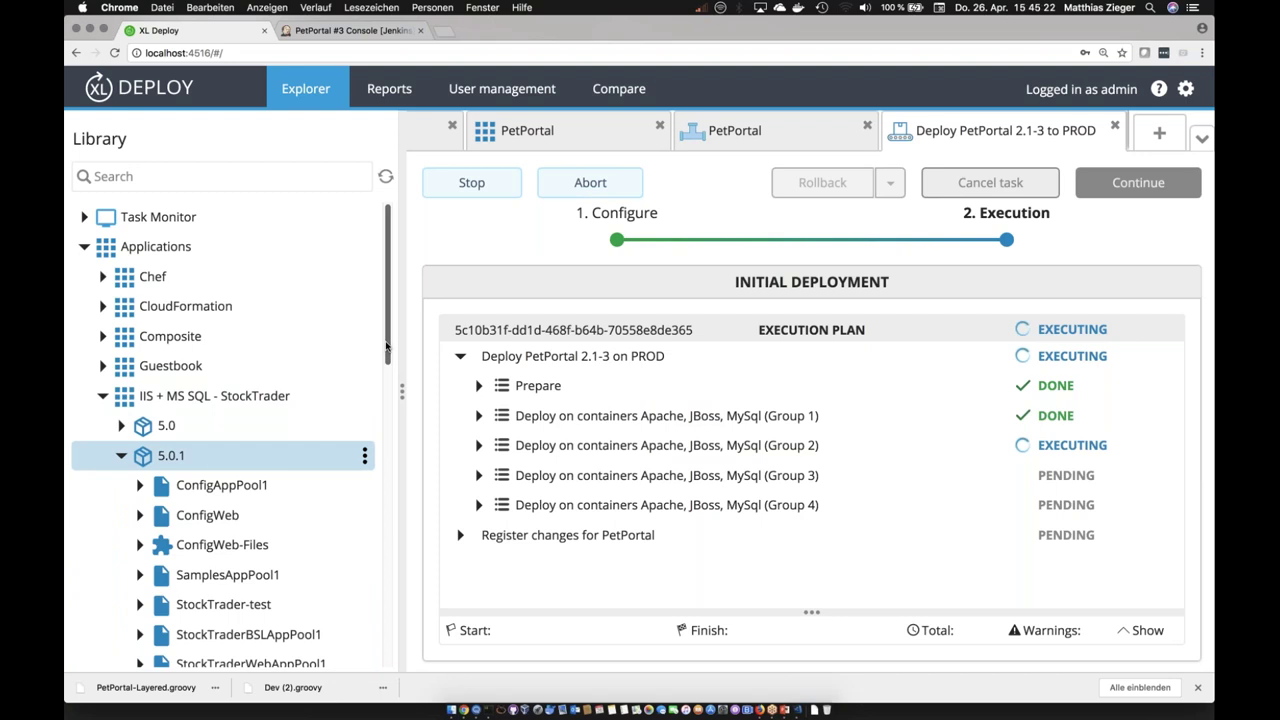
pyautogui.scroll(-3, 386, 346)
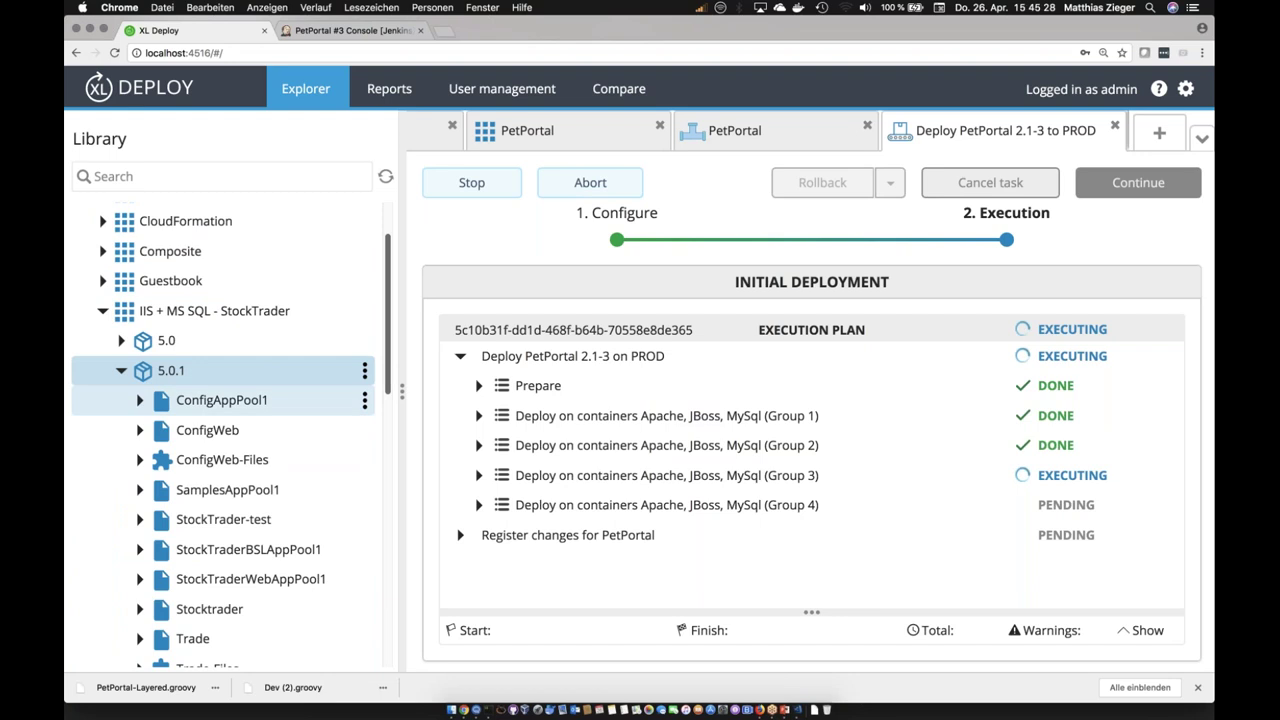
pyautogui.click(365, 372)
pyautogui.click(349, 413)
pyautogui.scroll(-2, 677, 452)
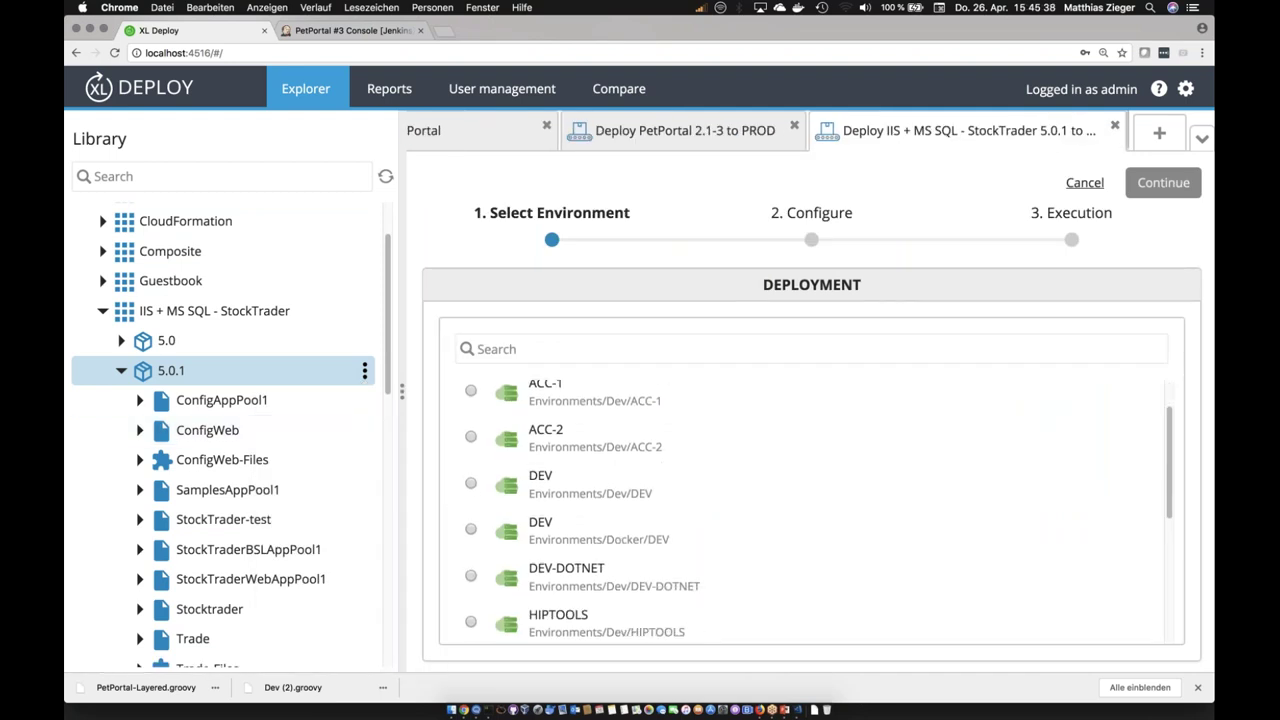
# Step: Choose DEV-DOTNET as the StockTrader 5.0.1 target environment and continue to the mapping
pyautogui.click(470, 575)
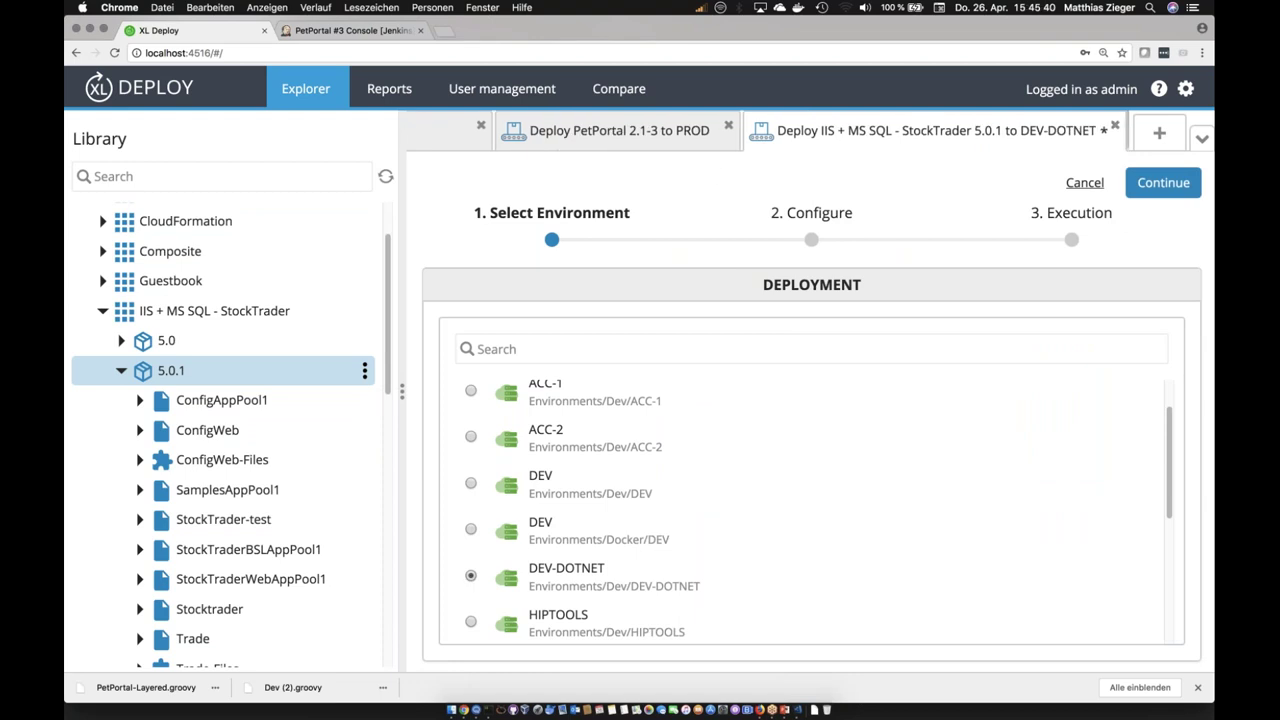
pyautogui.click(1160, 184)
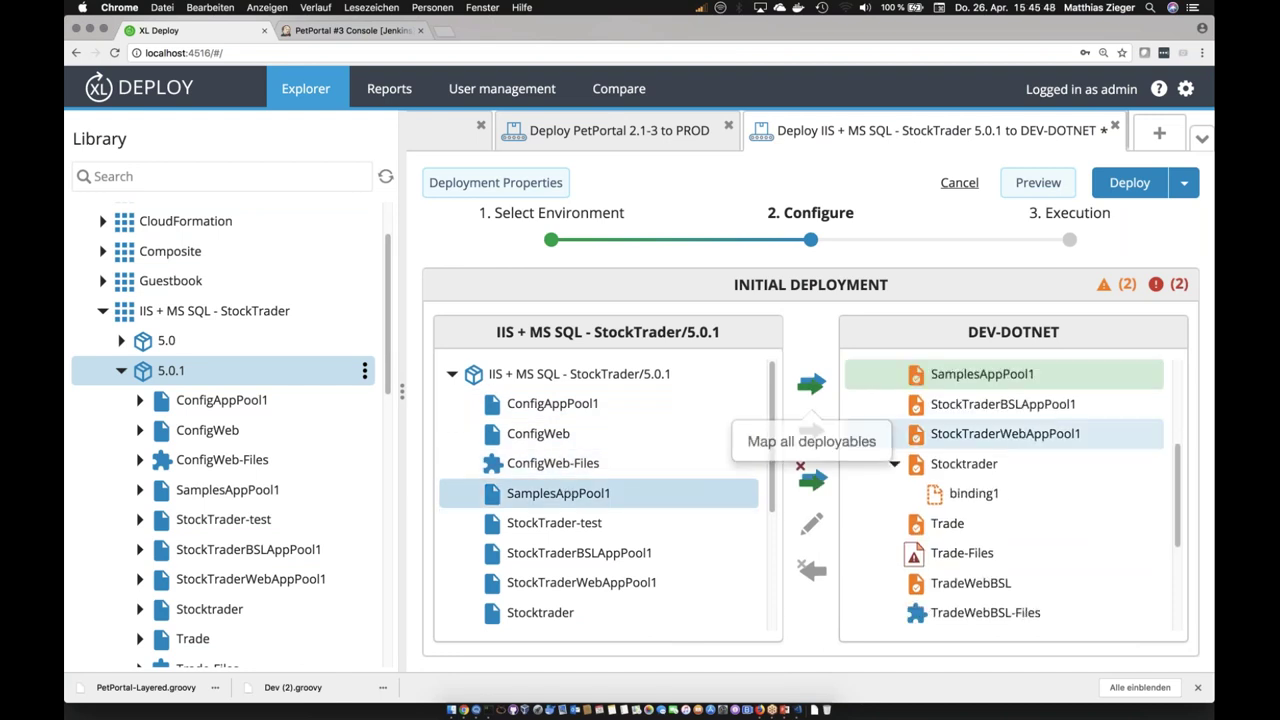
pyautogui.moveTo(1178, 490); pyautogui.dragTo(1183, 398)
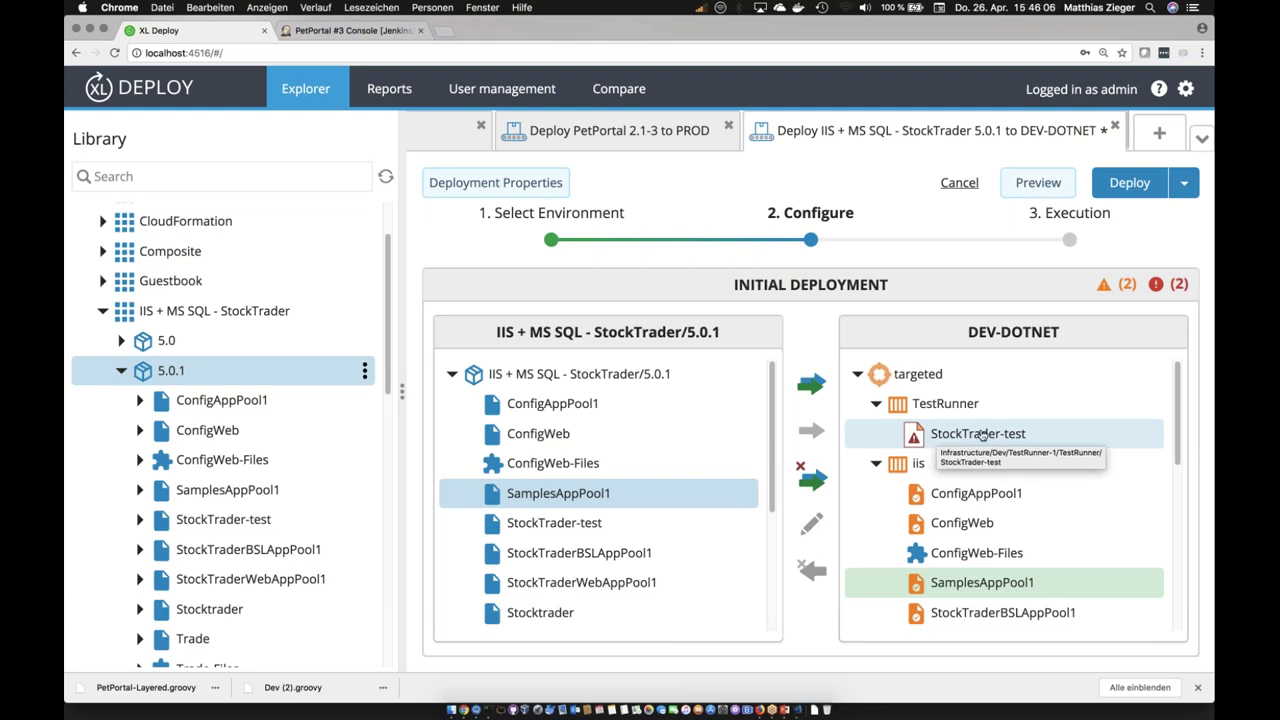
pyautogui.click(955, 438)
pyautogui.doubleClick(953, 438)
pyautogui.click(603, 368)
pyautogui.write('http')
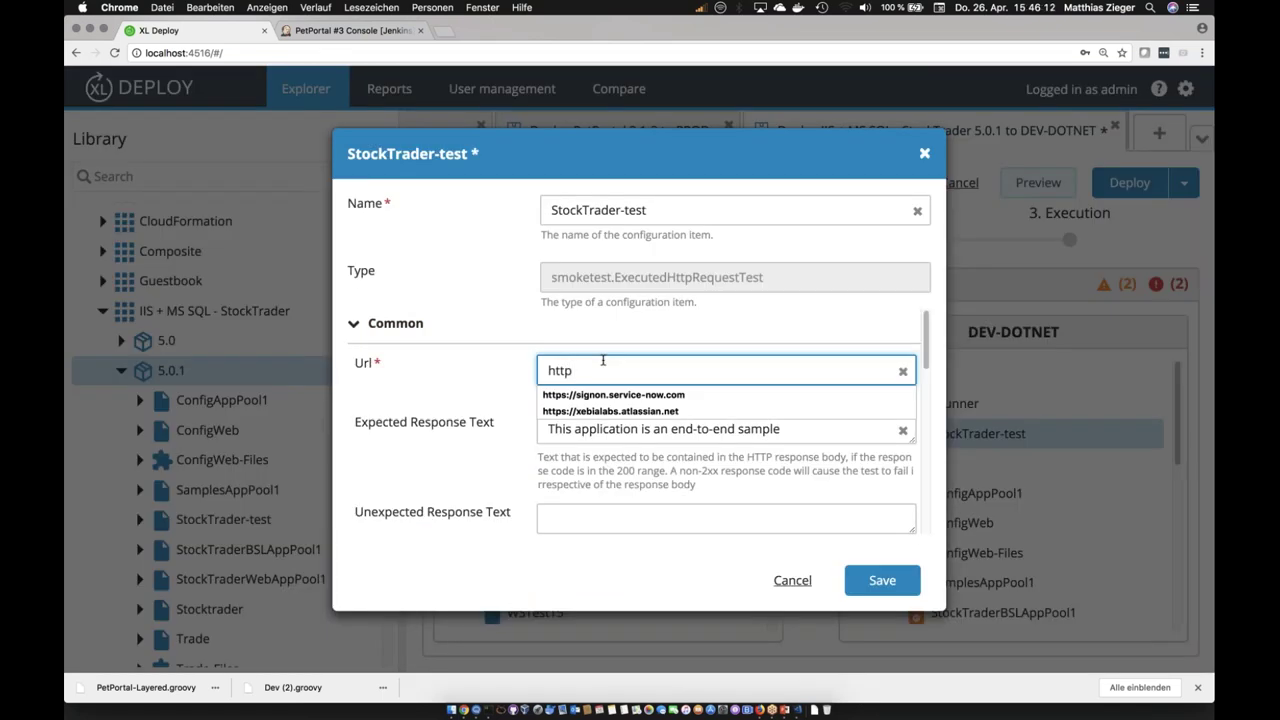
pyautogui.write('://')
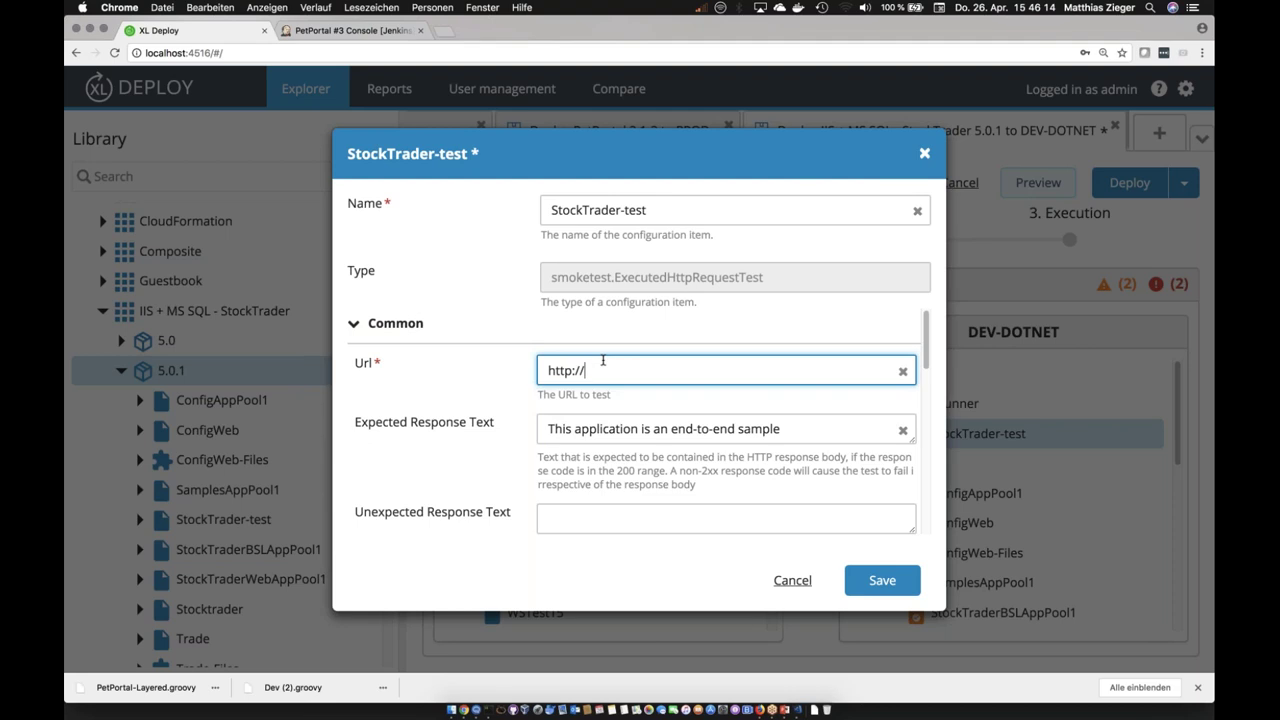
pyautogui.write('localhost')
pyautogui.click(882, 580)
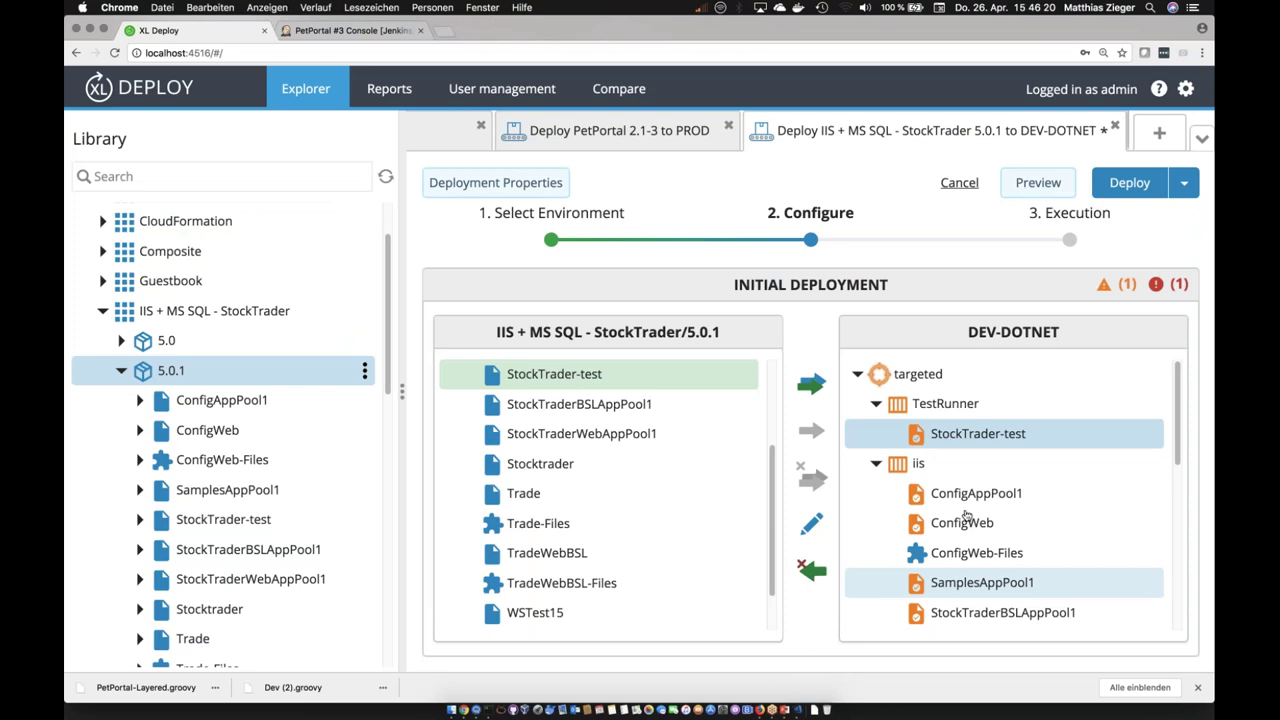
# Step: Open the Trade-Files settings and select its VENDOR placeholder value
pyautogui.scroll(-5, 1170, 520)
pyautogui.scroll(-1, 1100, 530)
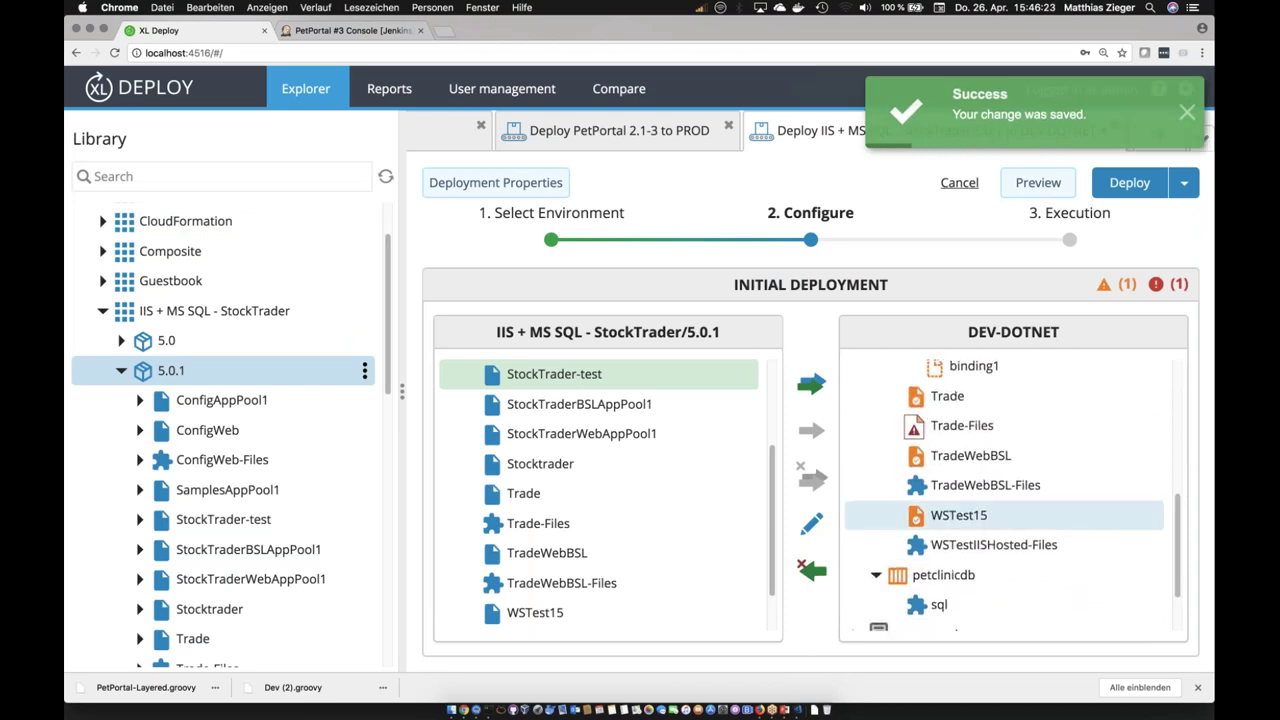
pyautogui.doubleClick(962, 426)
pyautogui.click(784, 438)
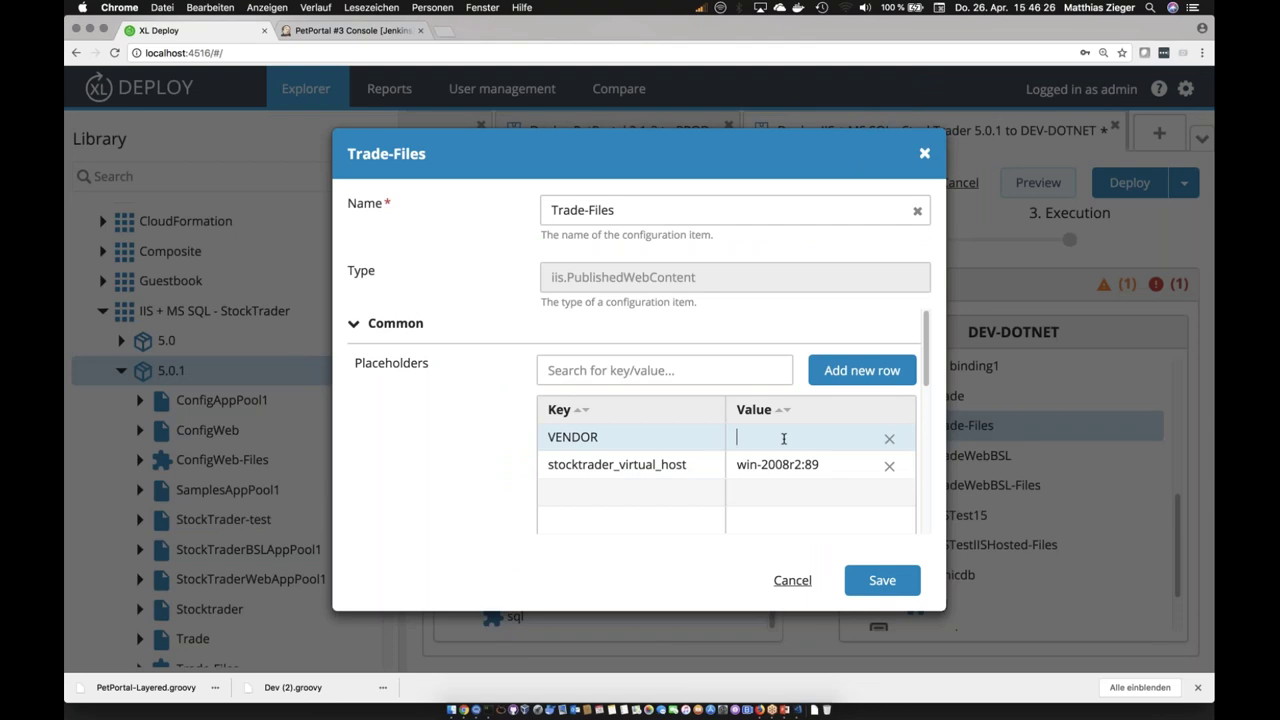
# Step: Enter XebiaLabs as Trade-Files' VENDOR value and save, clearing the last error
pyautogui.write('XebiaLabs')
pyautogui.press('Return')
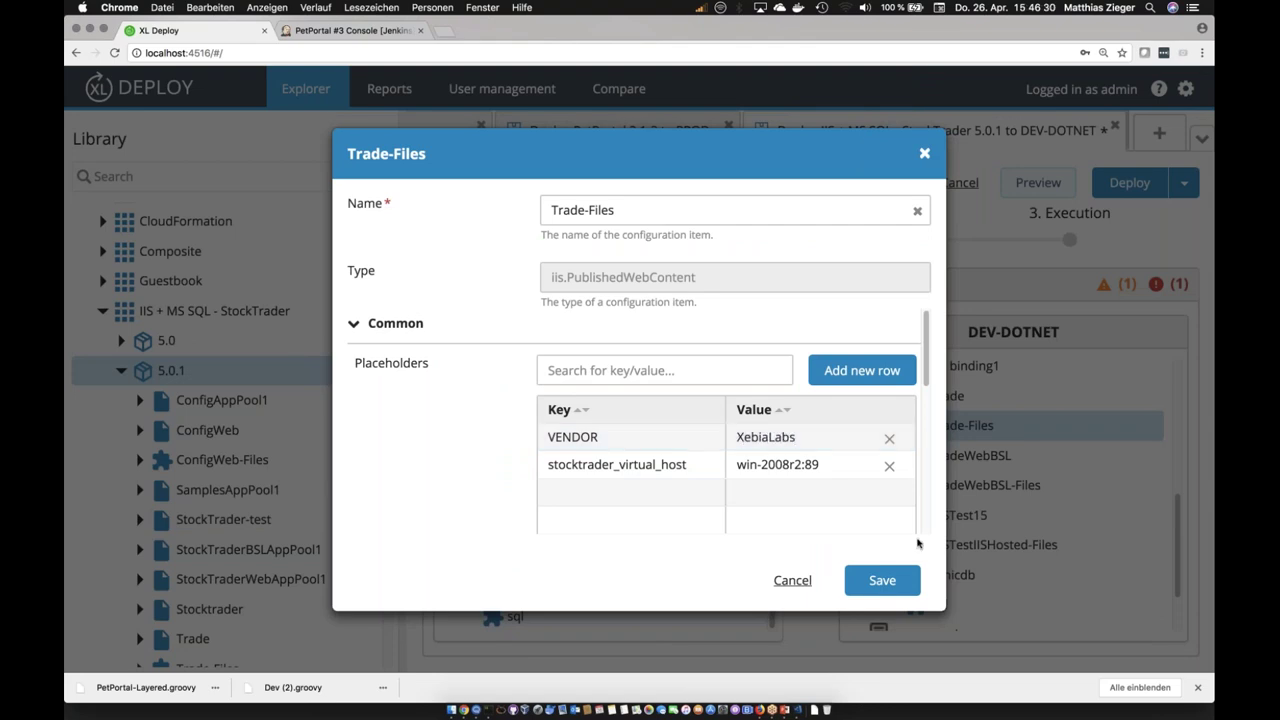
pyautogui.click(882, 580)
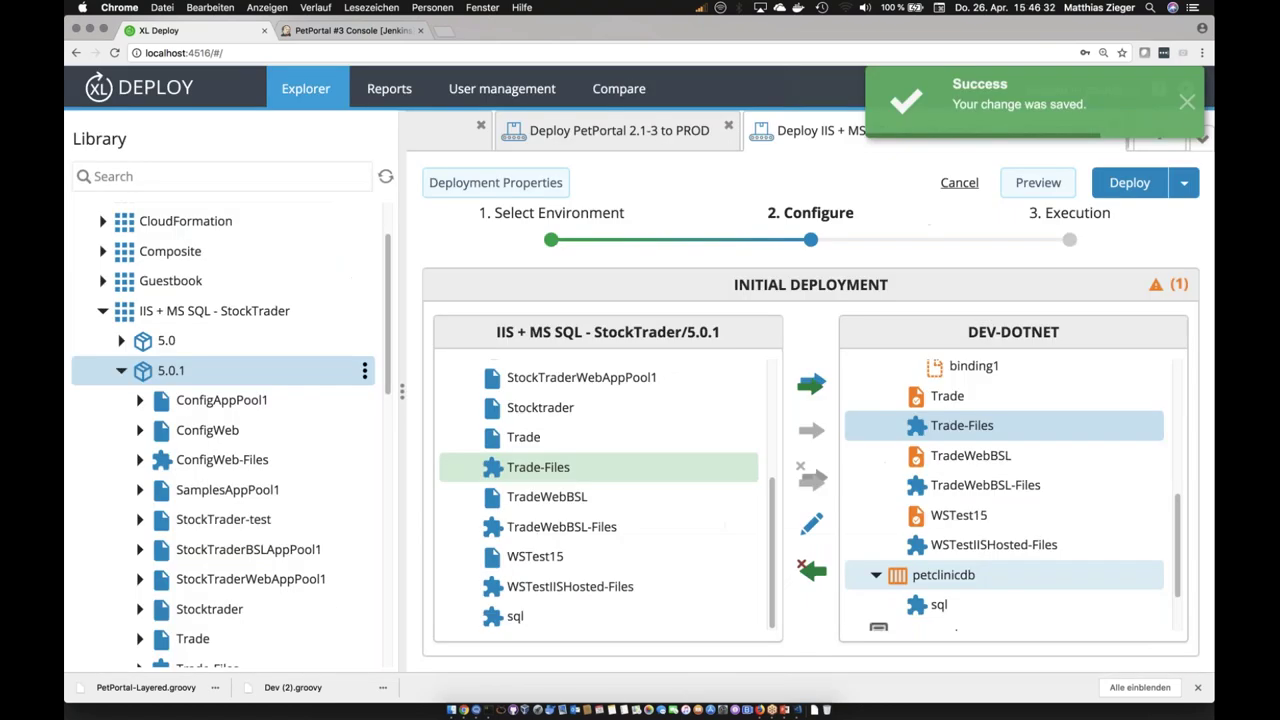
pyautogui.click(1187, 117)
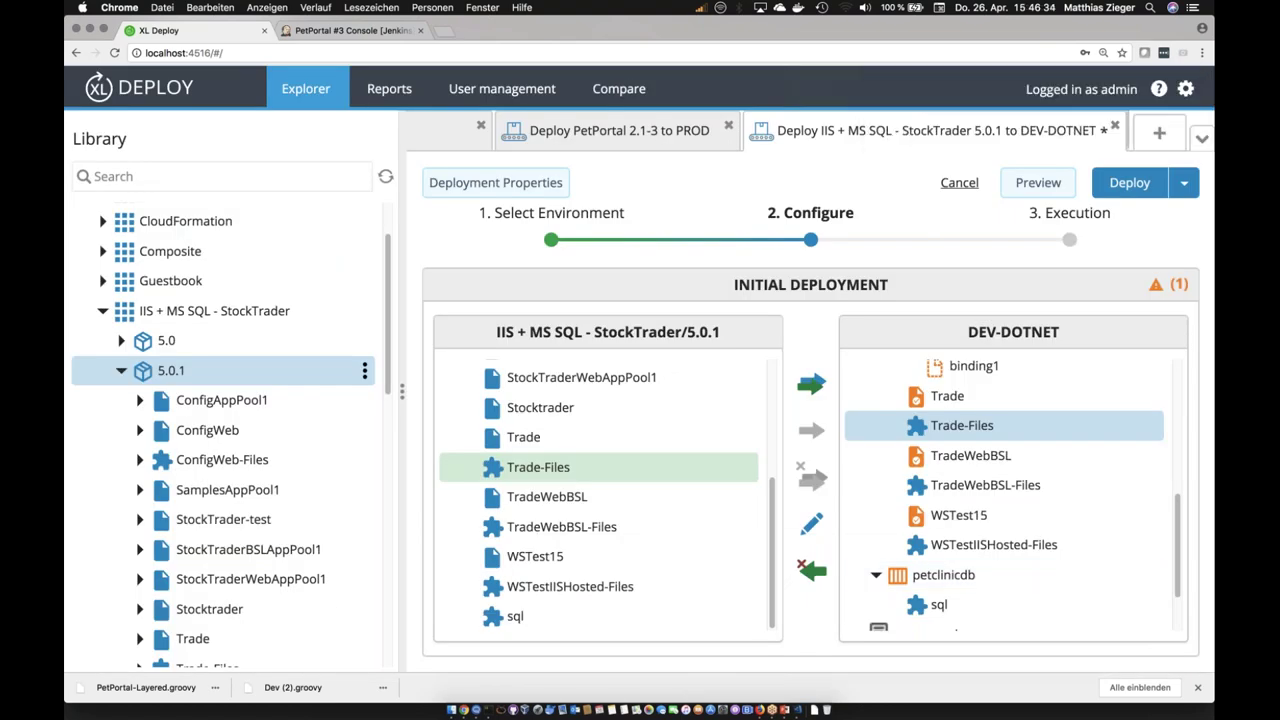
pyautogui.scroll(2, 1172, 430)
pyautogui.scroll(5, 1172, 407)
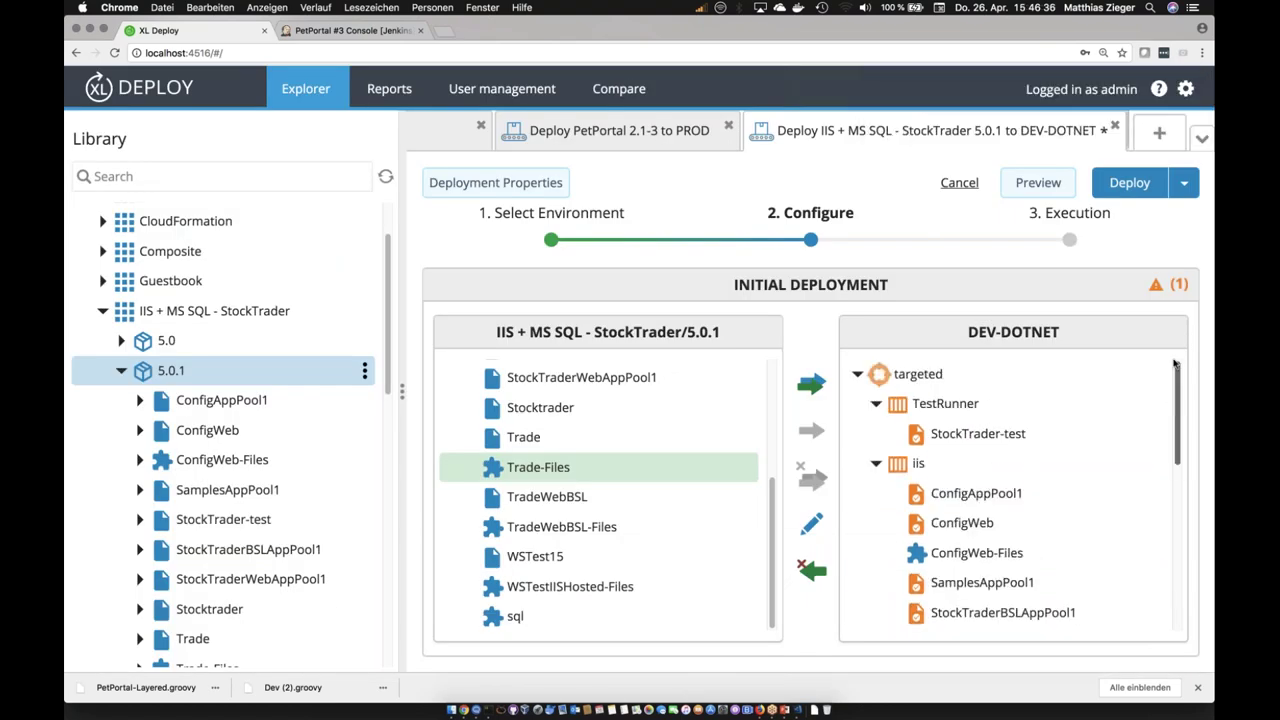
pyautogui.moveTo(1178, 380); pyautogui.dragTo(1190, 352)
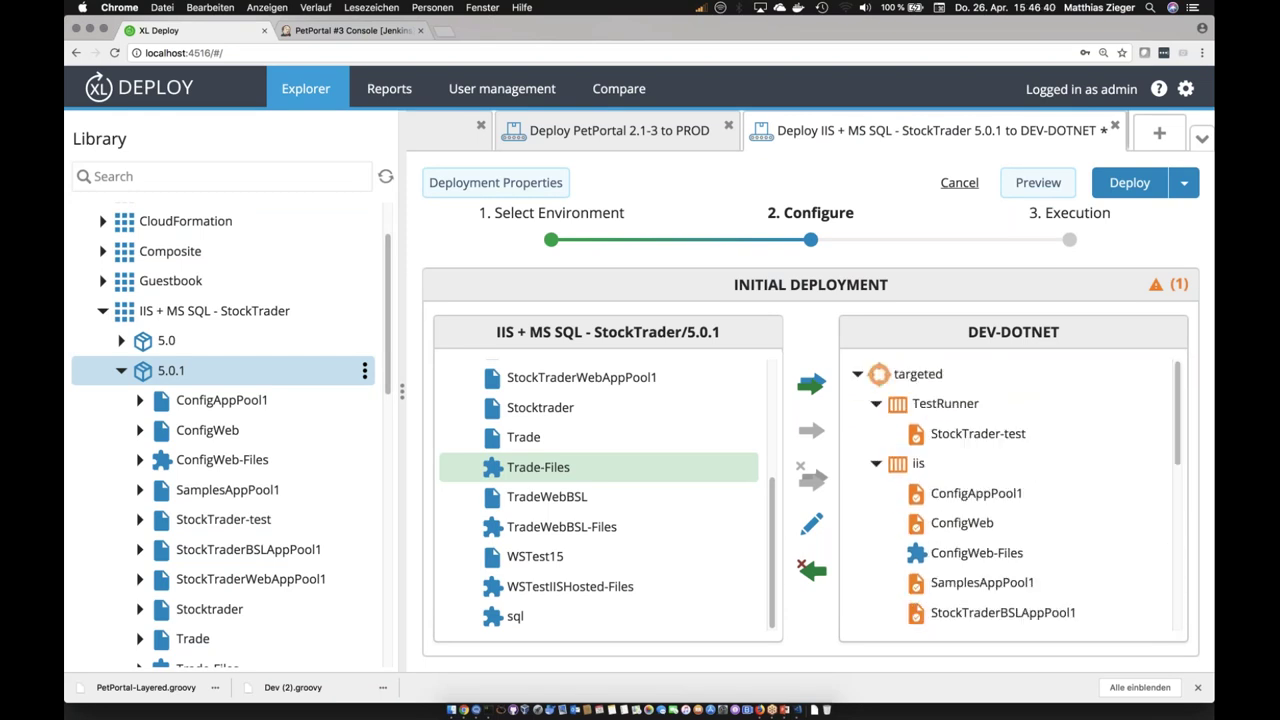
# Step: Preview the StockTrader 5.0.1 plan and inspect the 'Create ConfigWeb on iis' step
pyautogui.click(1037, 183)
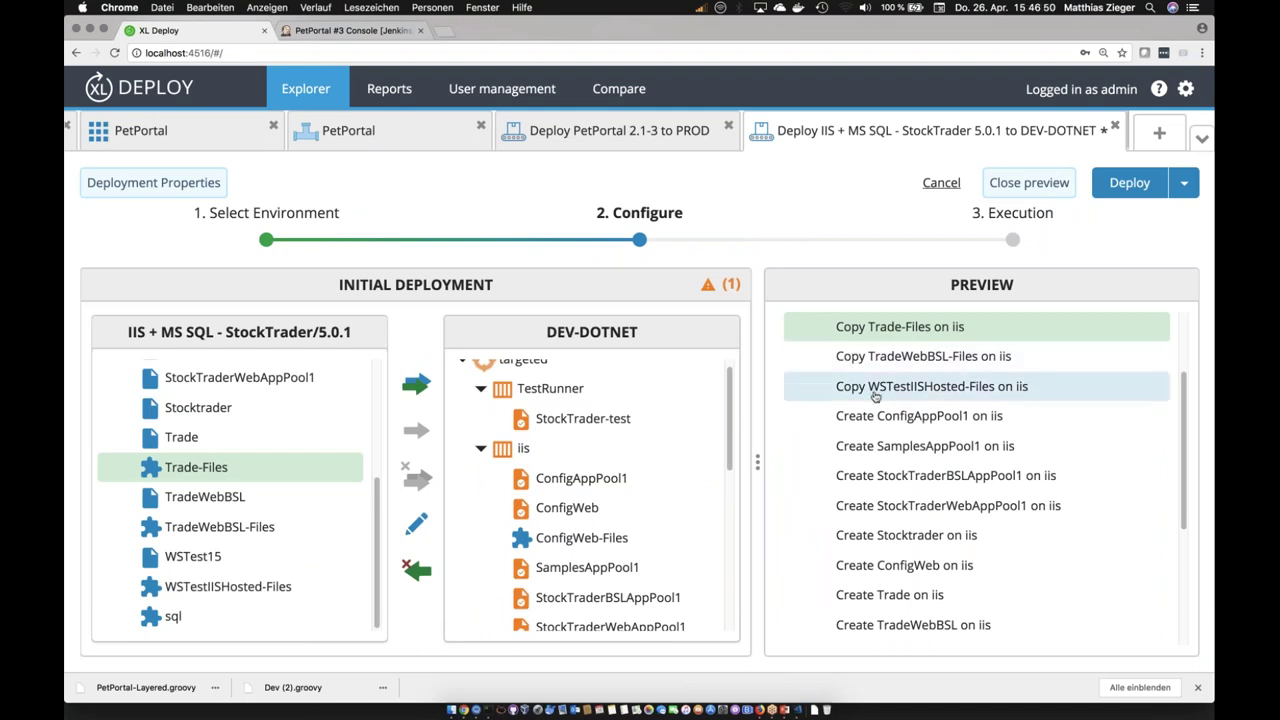
pyautogui.scroll(-2, 885, 498)
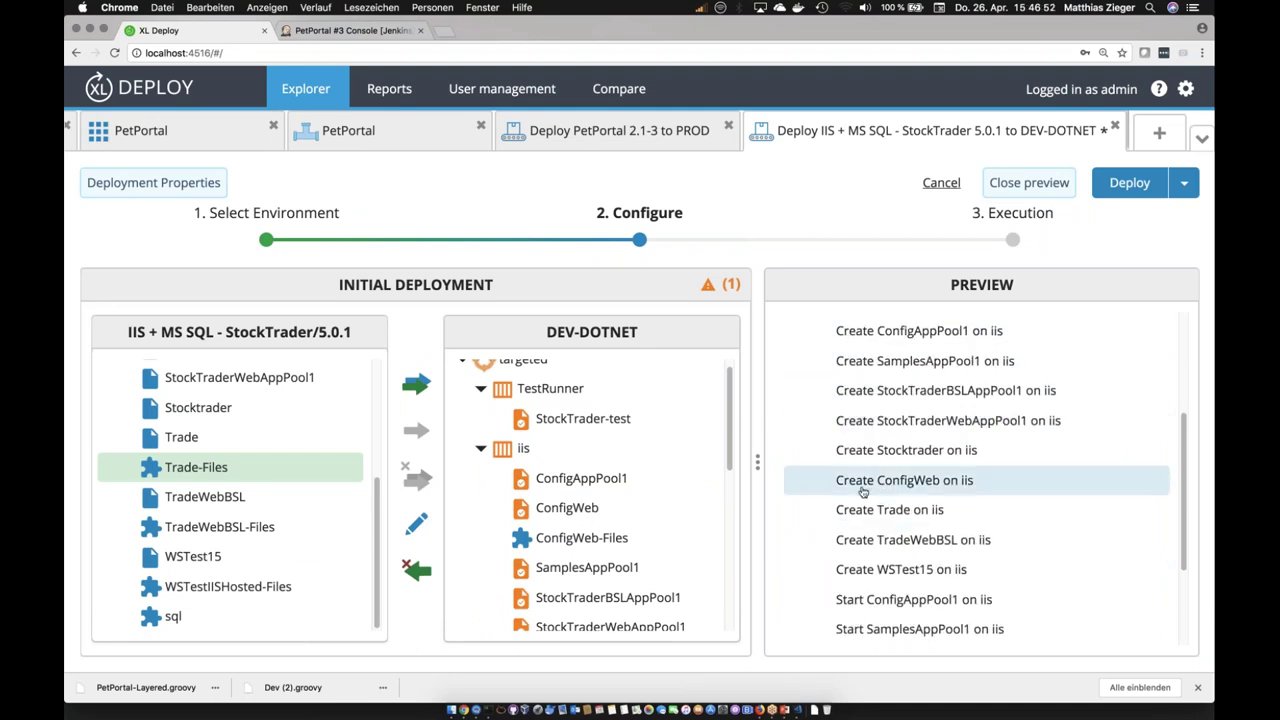
pyautogui.click(863, 488)
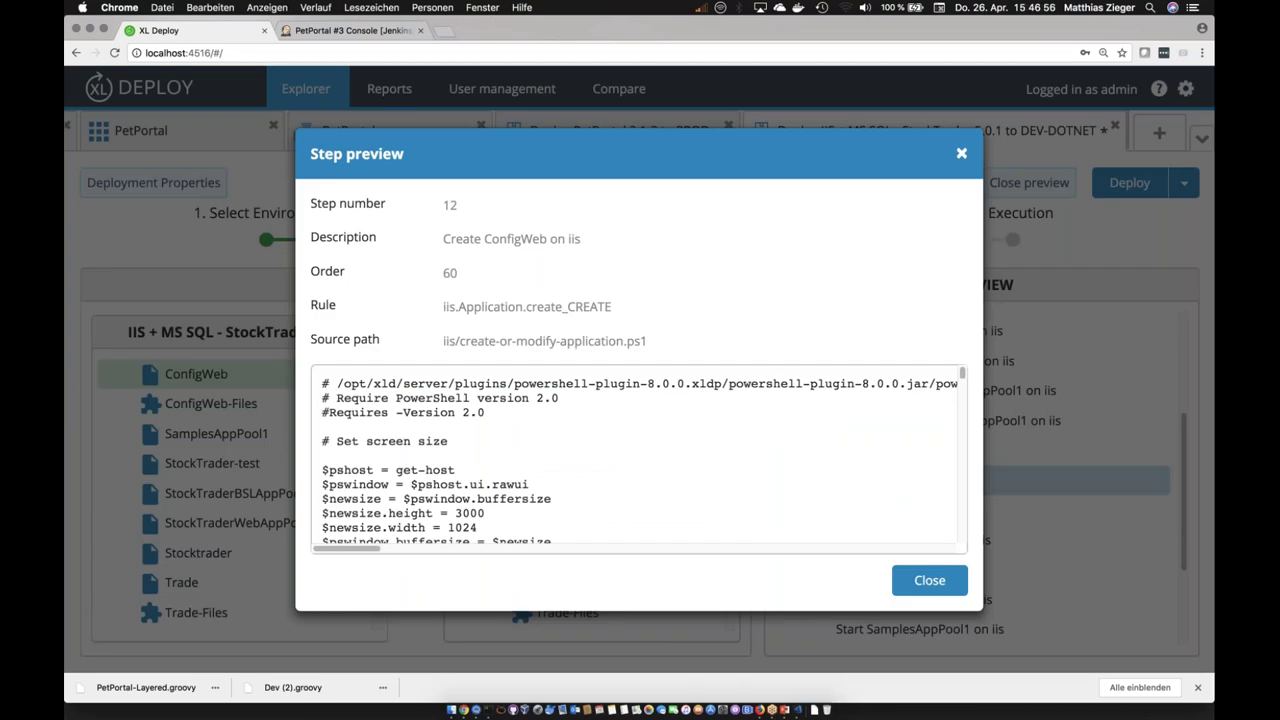
pyautogui.moveTo(443, 341); pyautogui.dragTo(607, 342)
pyautogui.scroll(-2, 574, 469)
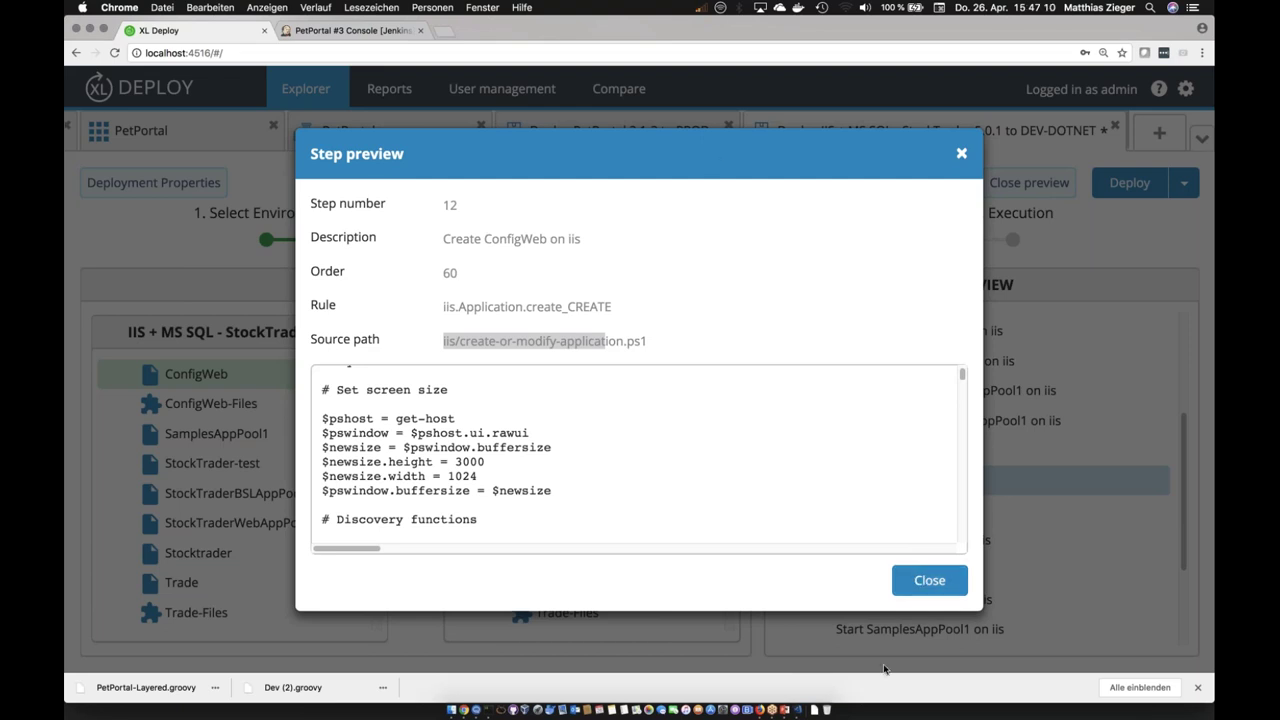
pyautogui.click(914, 590)
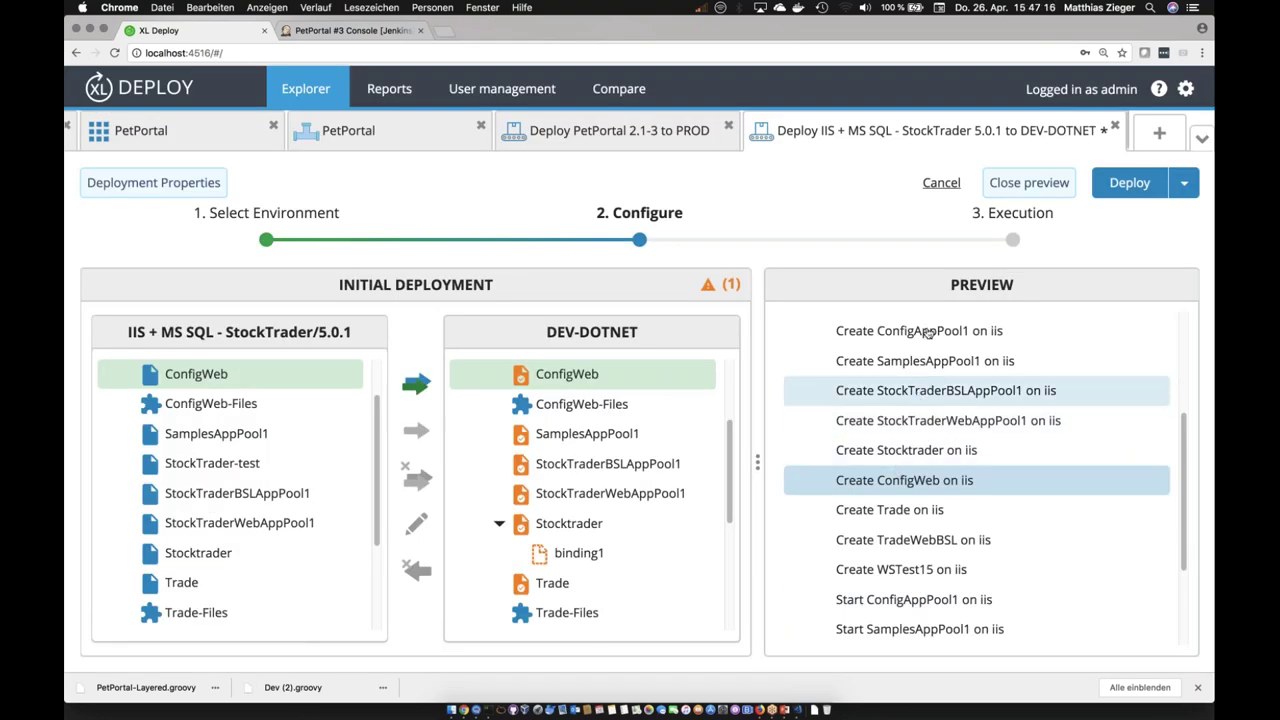
# Step: Review the rest of the plan, then return to the PetPortal application page
pyautogui.moveTo(731, 470); pyautogui.dragTo(731, 575)
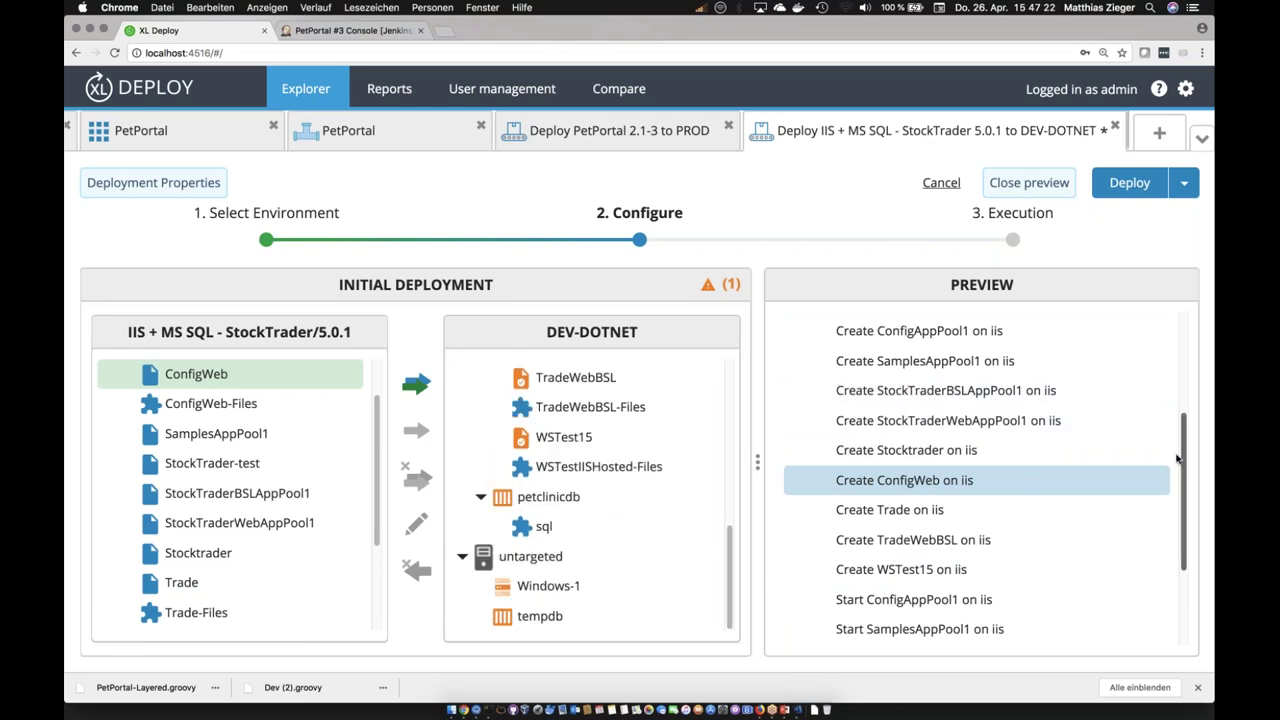
pyautogui.moveTo(1185, 505); pyautogui.dragTo(1172, 382)
pyautogui.scroll(-10, 1060, 560)
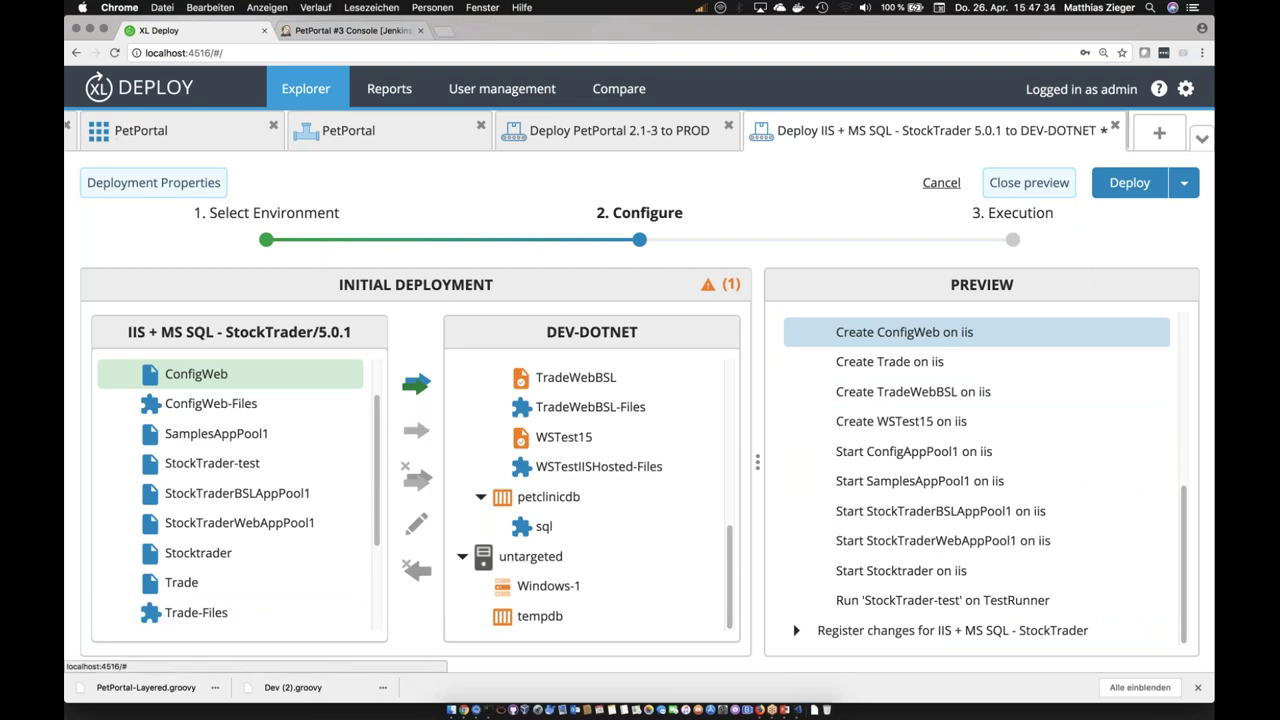
pyautogui.click(141, 130)
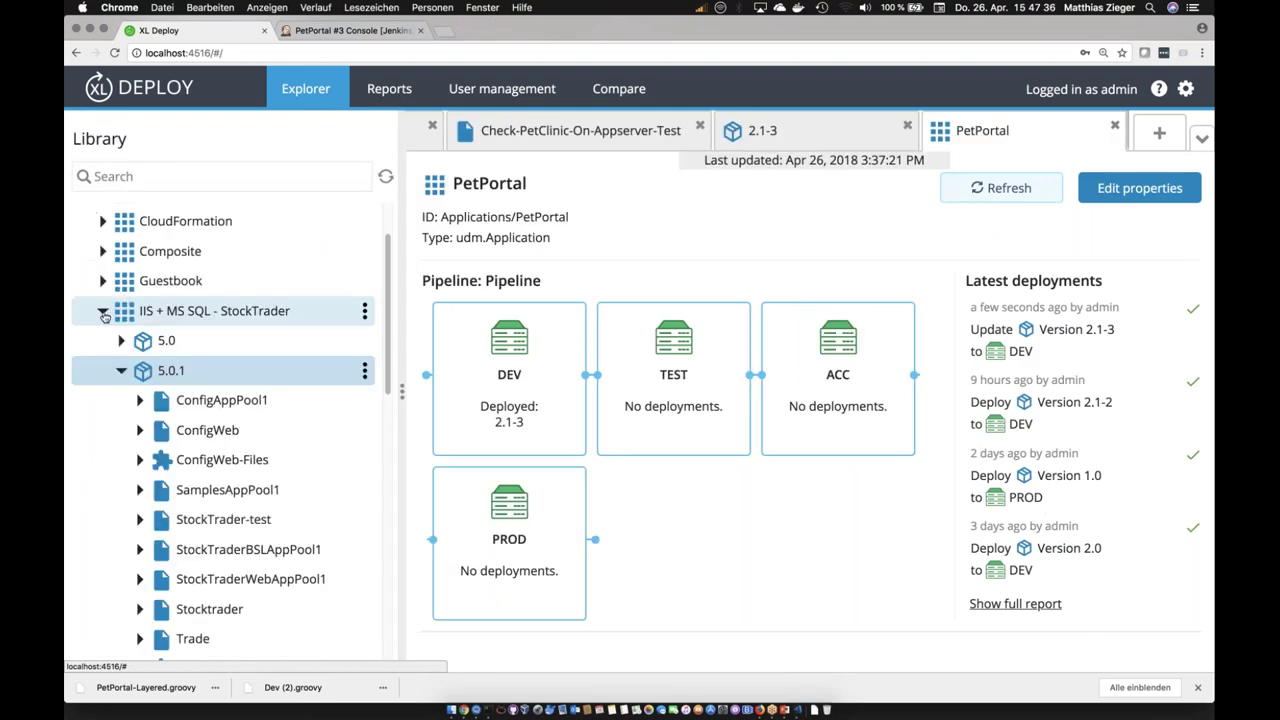
# Step: Collapse StockTrader and PetPortal, and expand PetDocker version 3.1.0's contents
pyautogui.click(102, 311)
pyautogui.click(103, 491)
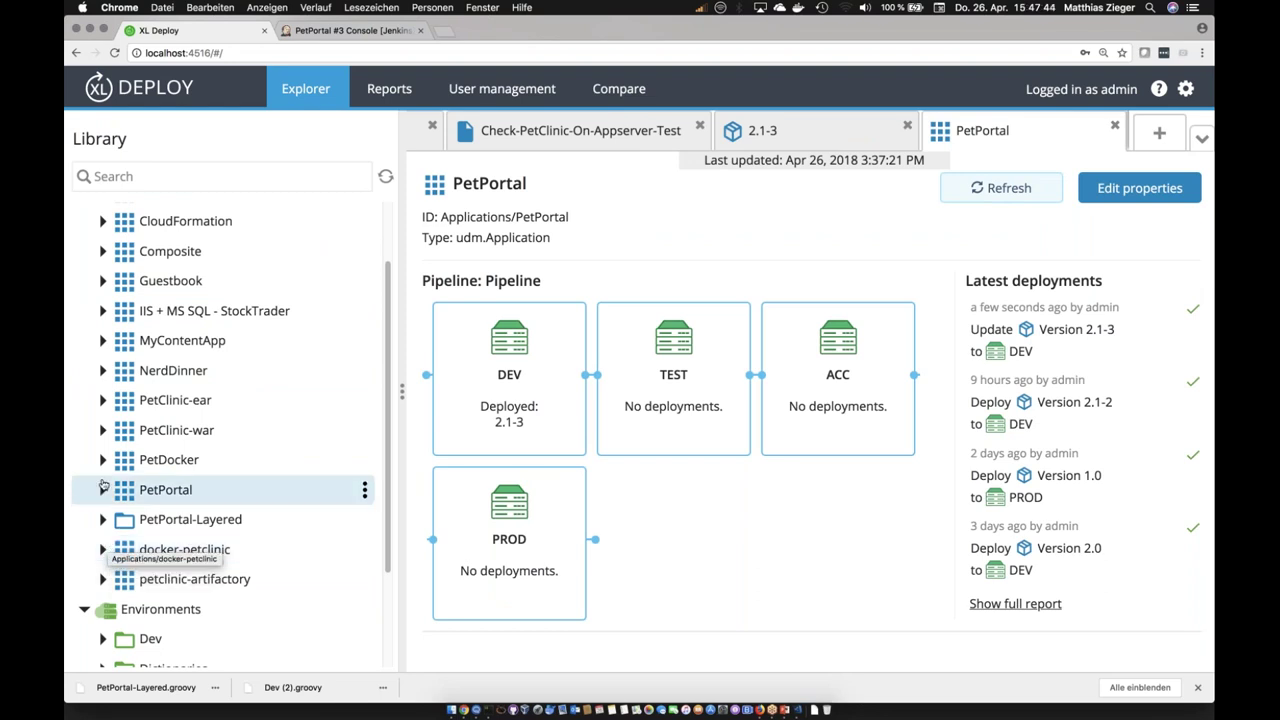
pyautogui.click(176, 466)
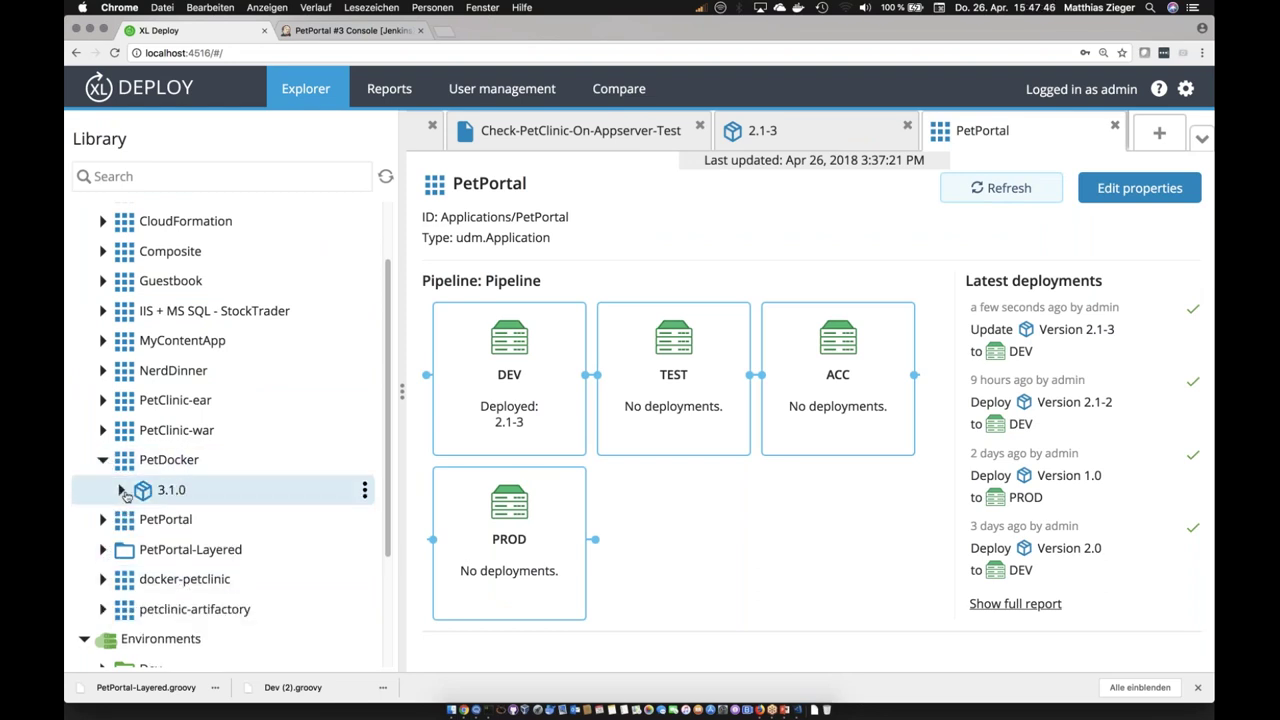
pyautogui.click(121, 490)
pyautogui.scroll(-5, 386, 453)
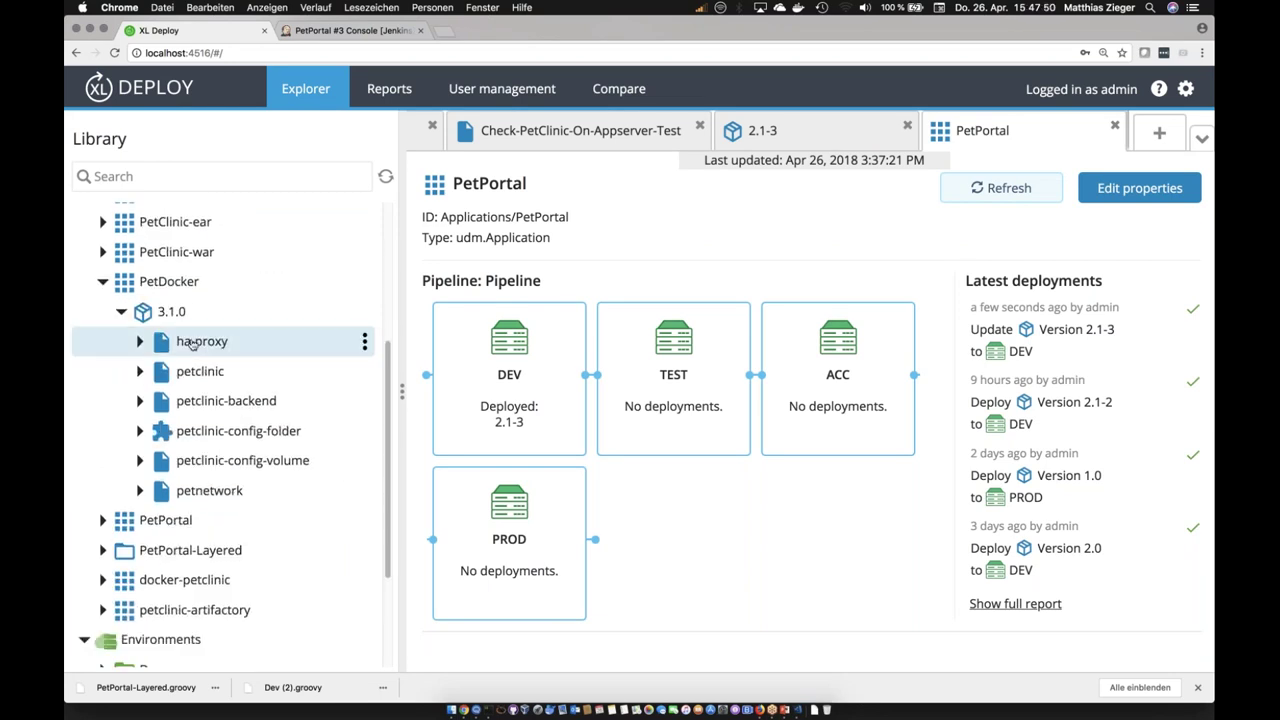
# Step: Review the ha-proxy, petclinic, petclinic-backend and petclinic-config-folder definitions in PetDocker 3.1.0
pyautogui.click(193, 343)
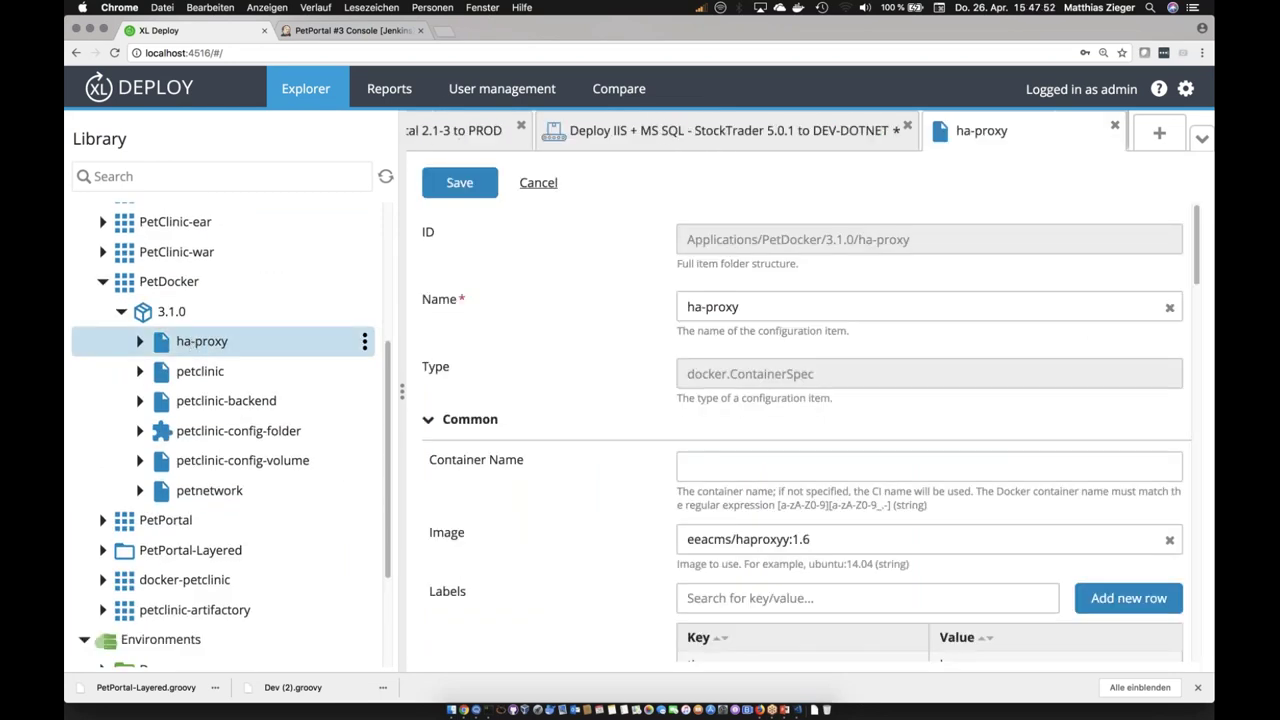
pyautogui.click(810, 539)
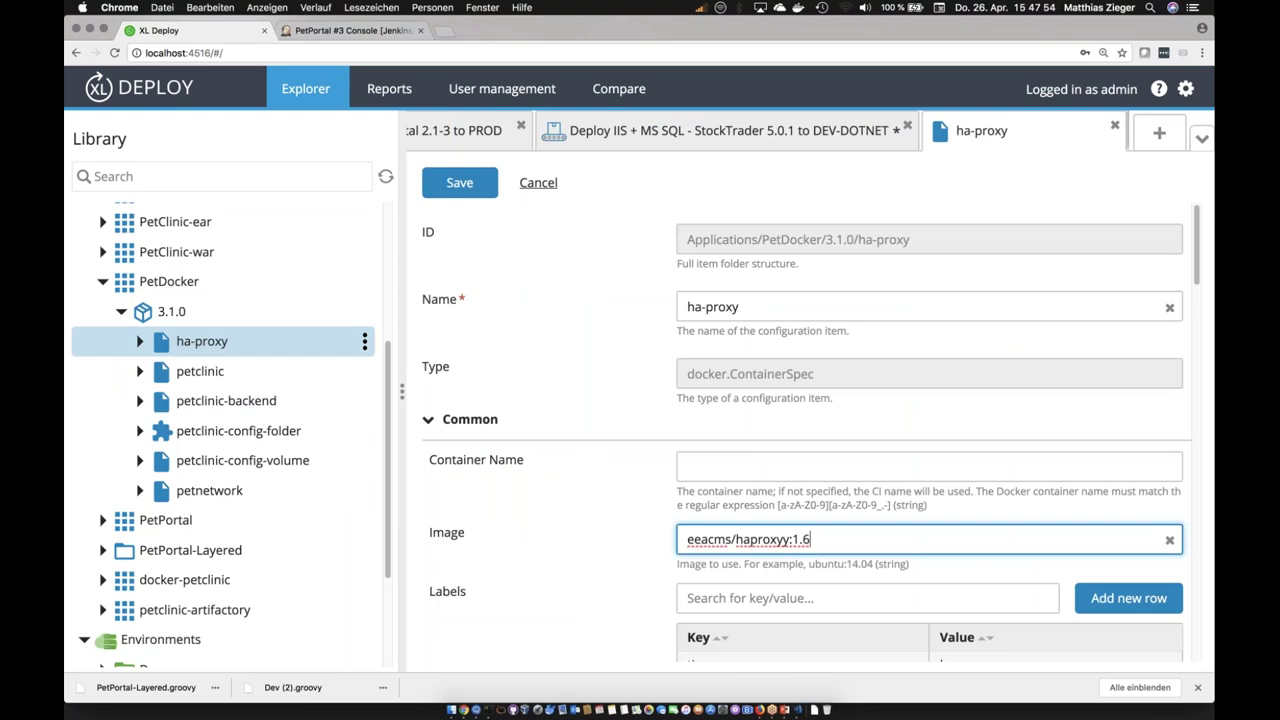
pyautogui.click(222, 383)
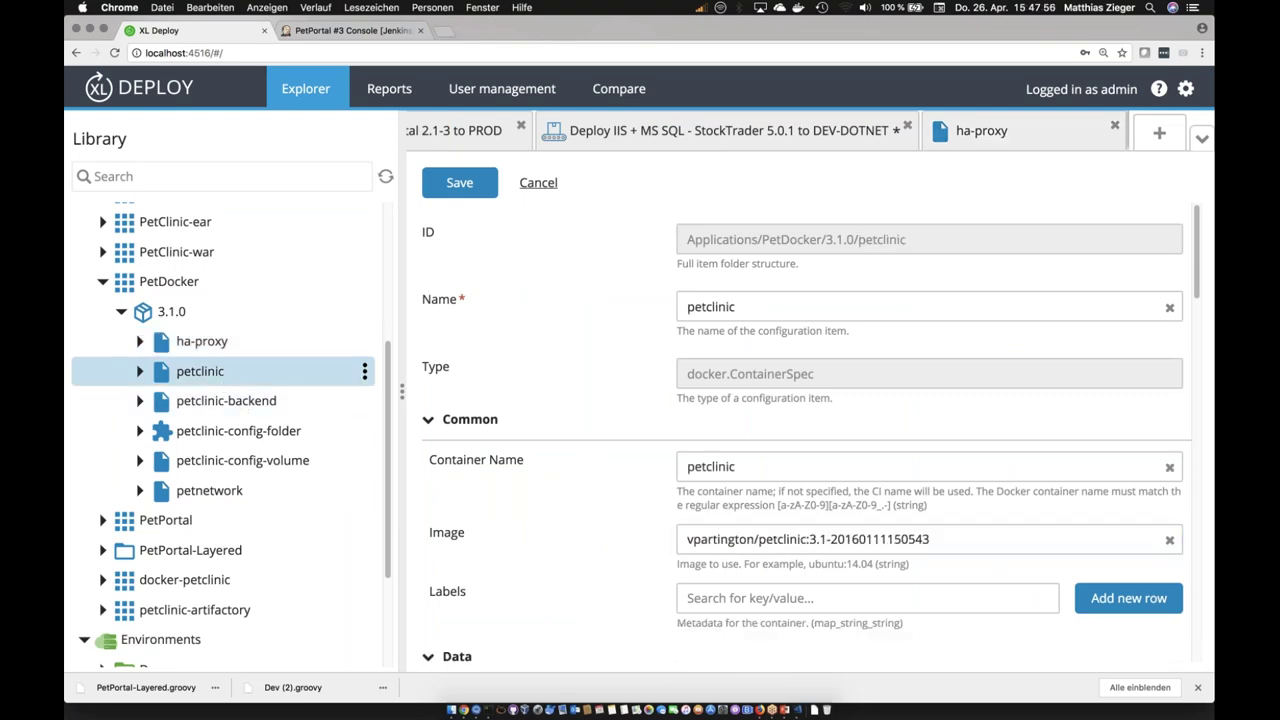
pyautogui.moveTo(700, 538); pyautogui.dragTo(936, 531)
pyautogui.press('Left')
pyautogui.click(244, 406)
pyautogui.click(280, 430)
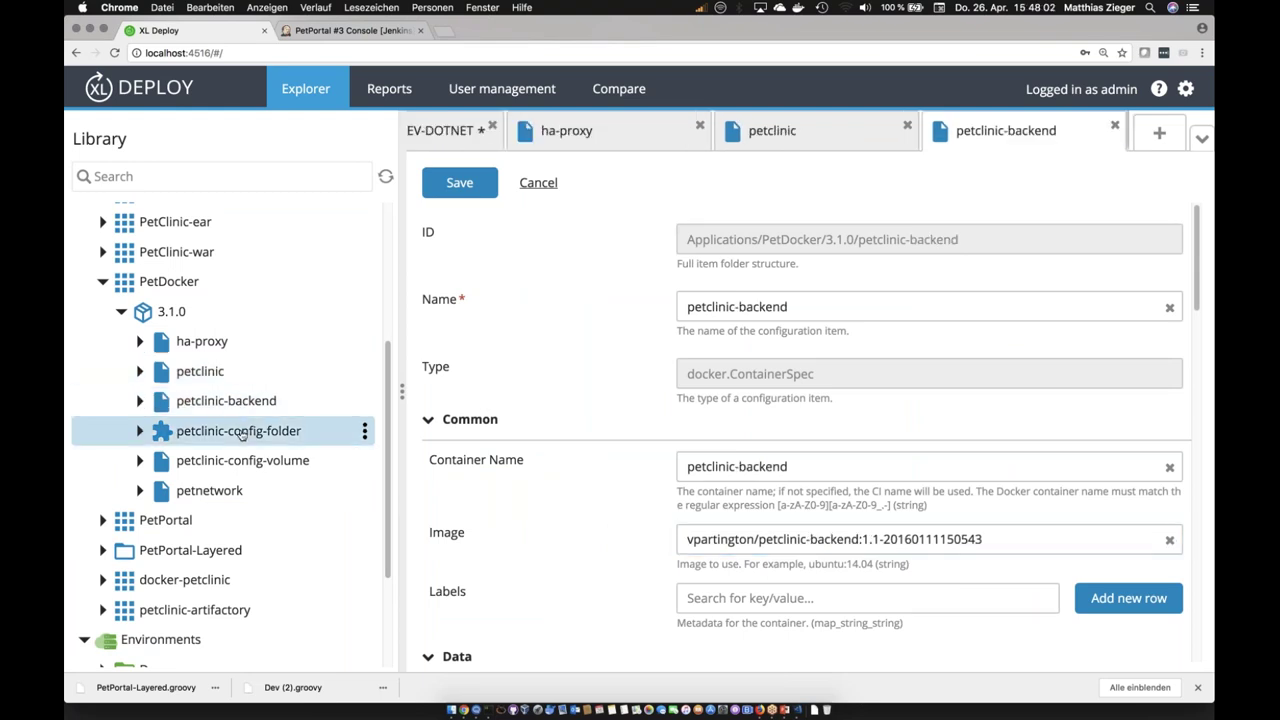
pyautogui.click(340, 310)
pyautogui.click(364, 311)
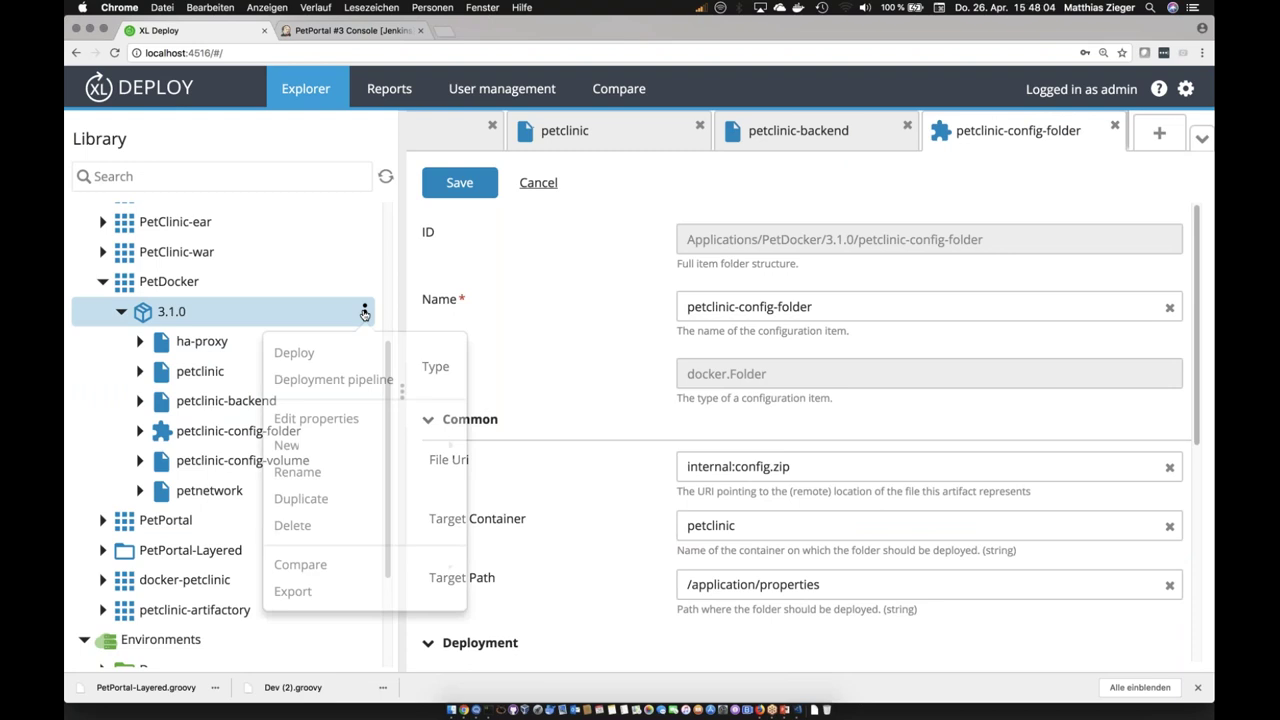
# Step: Start a deployment of PetDocker 3.1.0 to the DEV environment
pyautogui.click(294, 352)
pyautogui.scroll(-5, 800, 500)
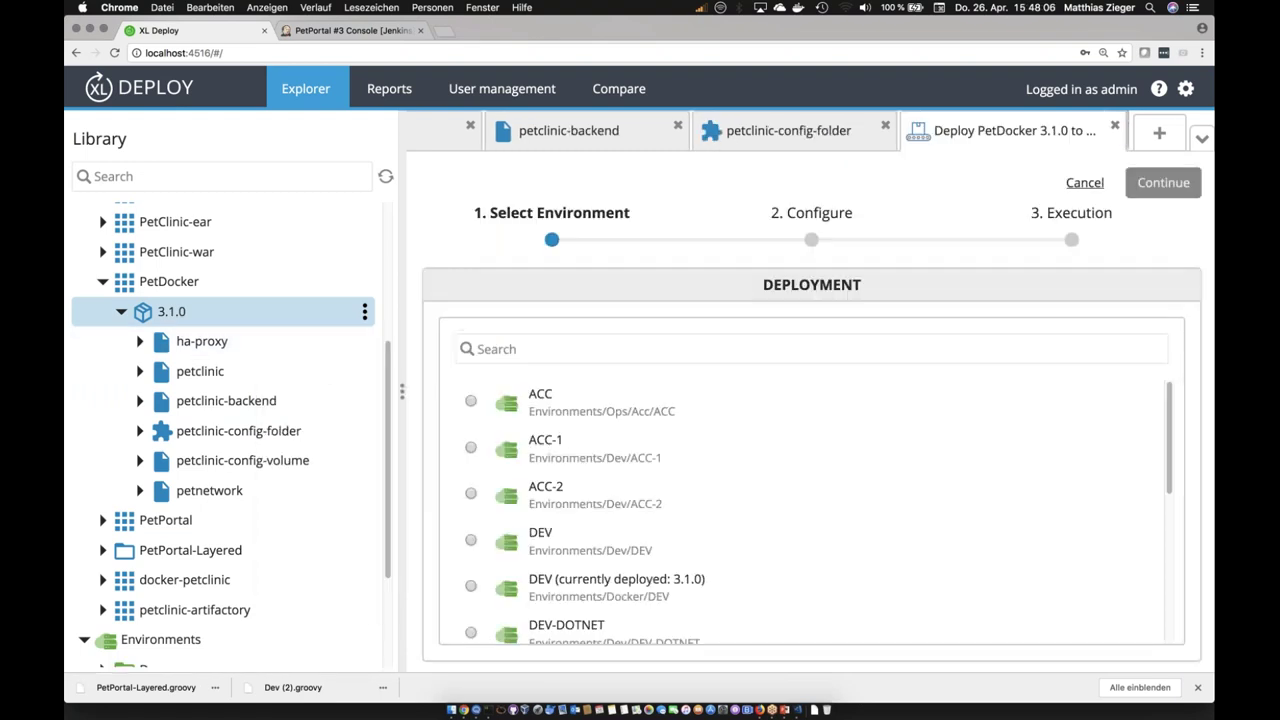
pyautogui.scroll(-3, 805, 510)
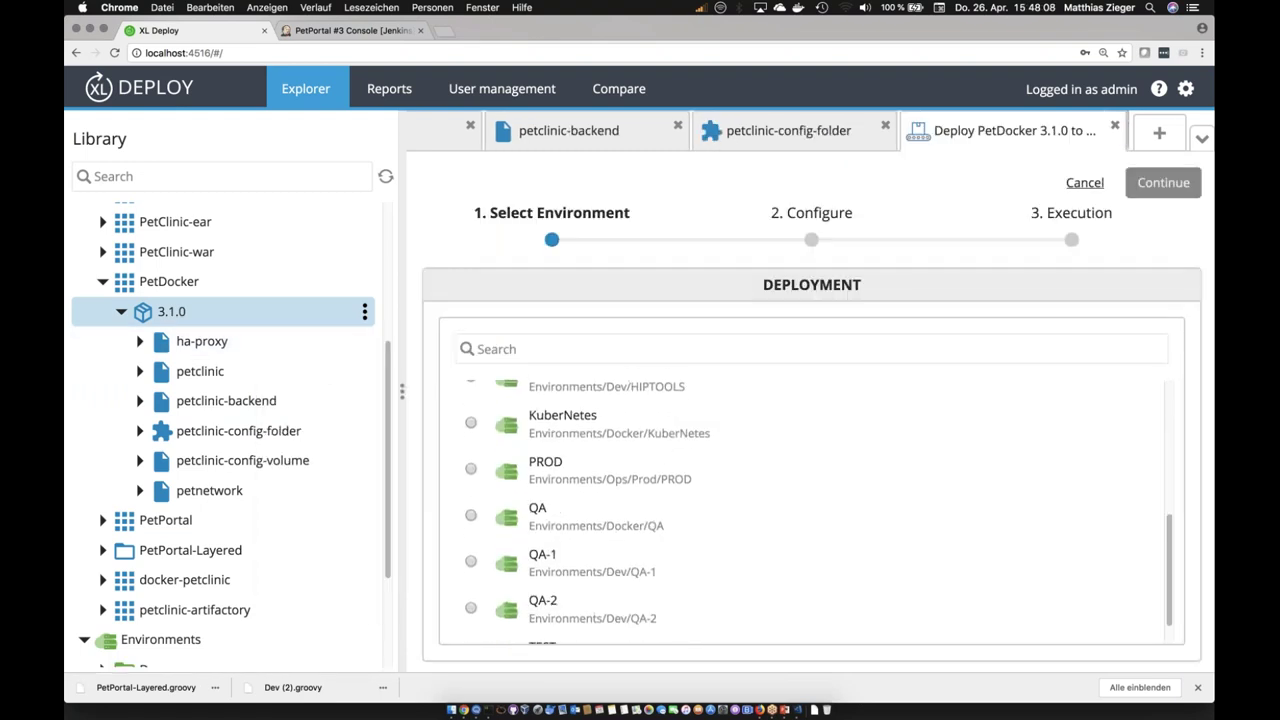
pyautogui.scroll(3, 805, 510)
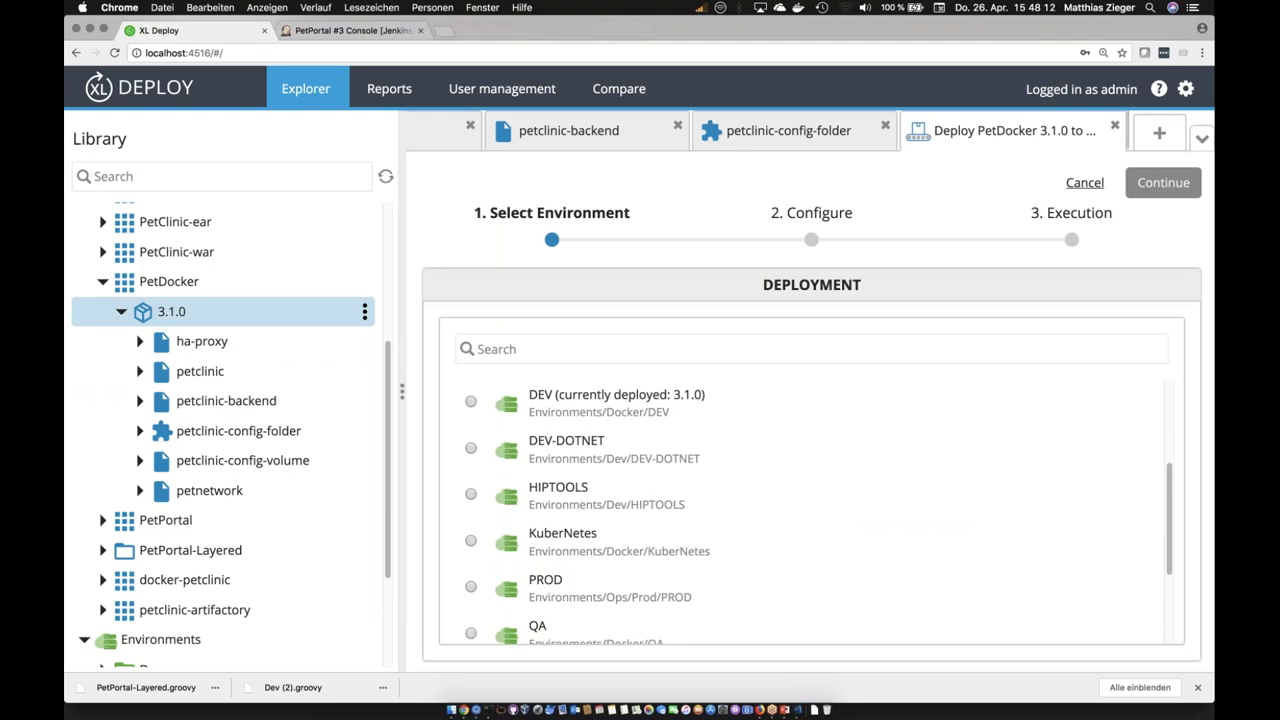
pyautogui.scroll(1, 473, 458)
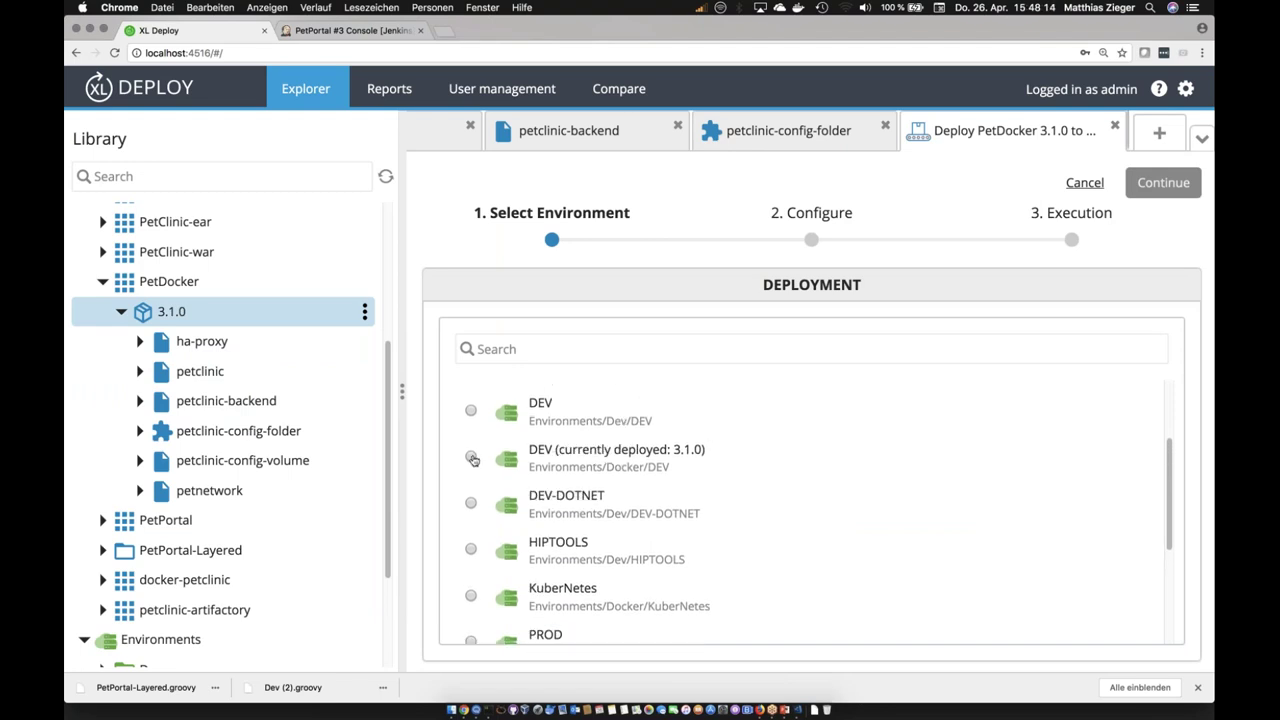
pyautogui.click(472, 457)
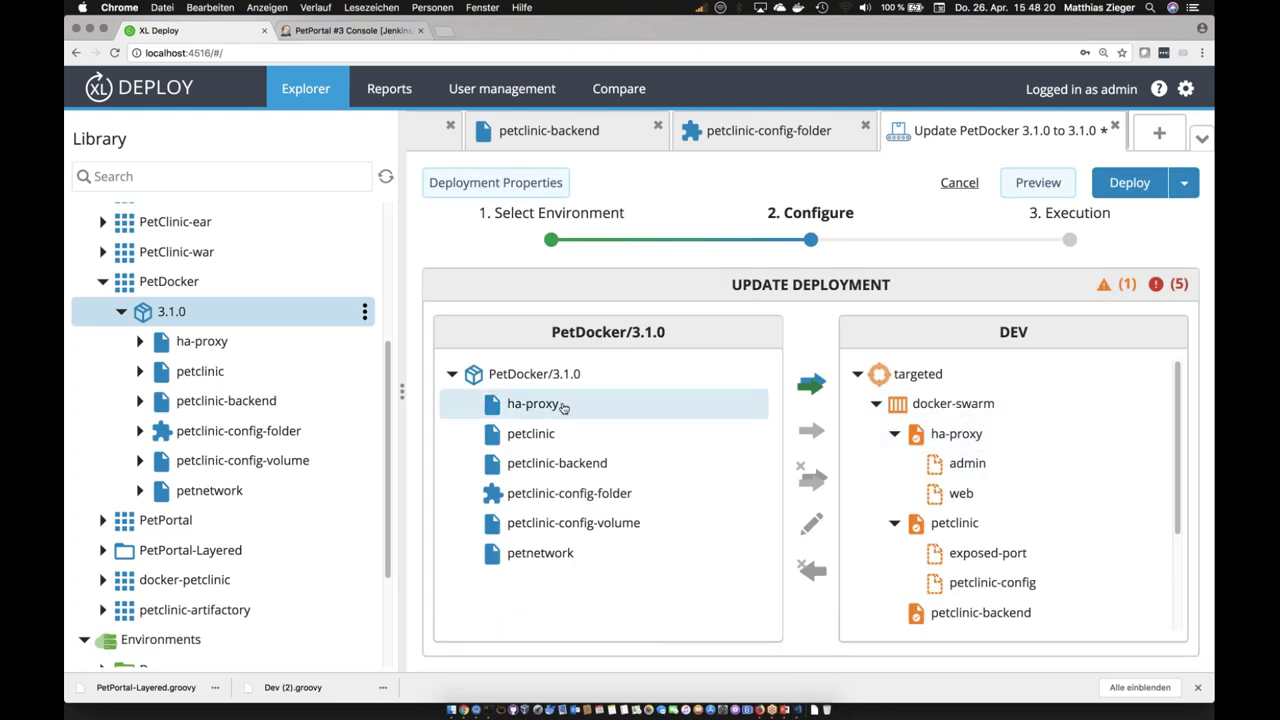
pyautogui.click(565, 461)
# Step: Delete the config folder's logFilePath, logLevel, timeout and title placeholders, save, and preview the plan
pyautogui.click(995, 503)
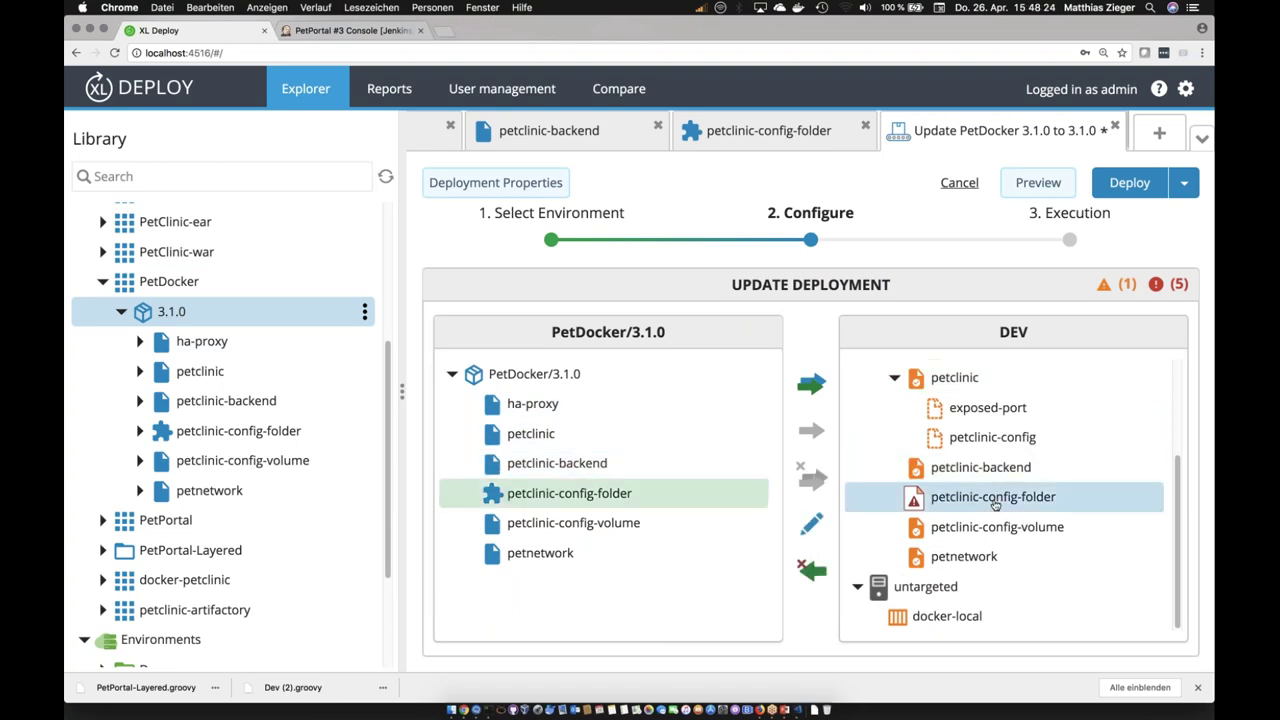
pyautogui.doubleClick(995, 505)
pyautogui.scroll(-3, 921, 512)
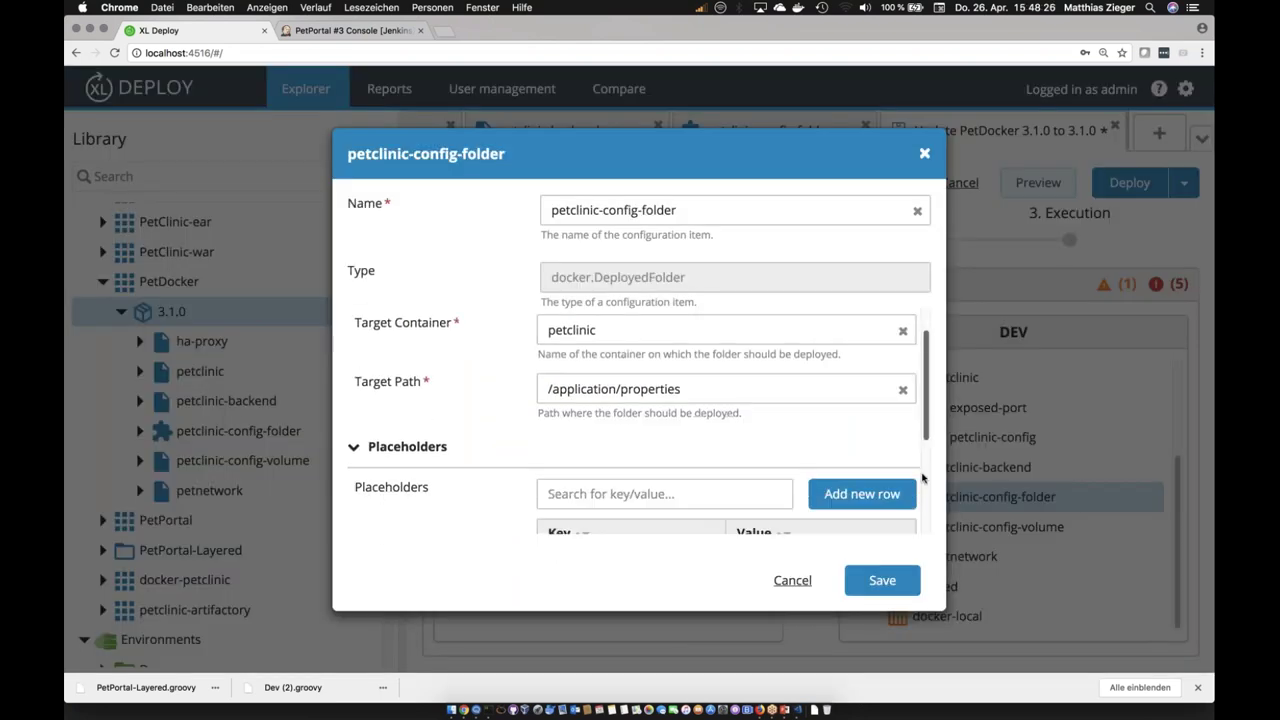
pyautogui.scroll(-2, 921, 512)
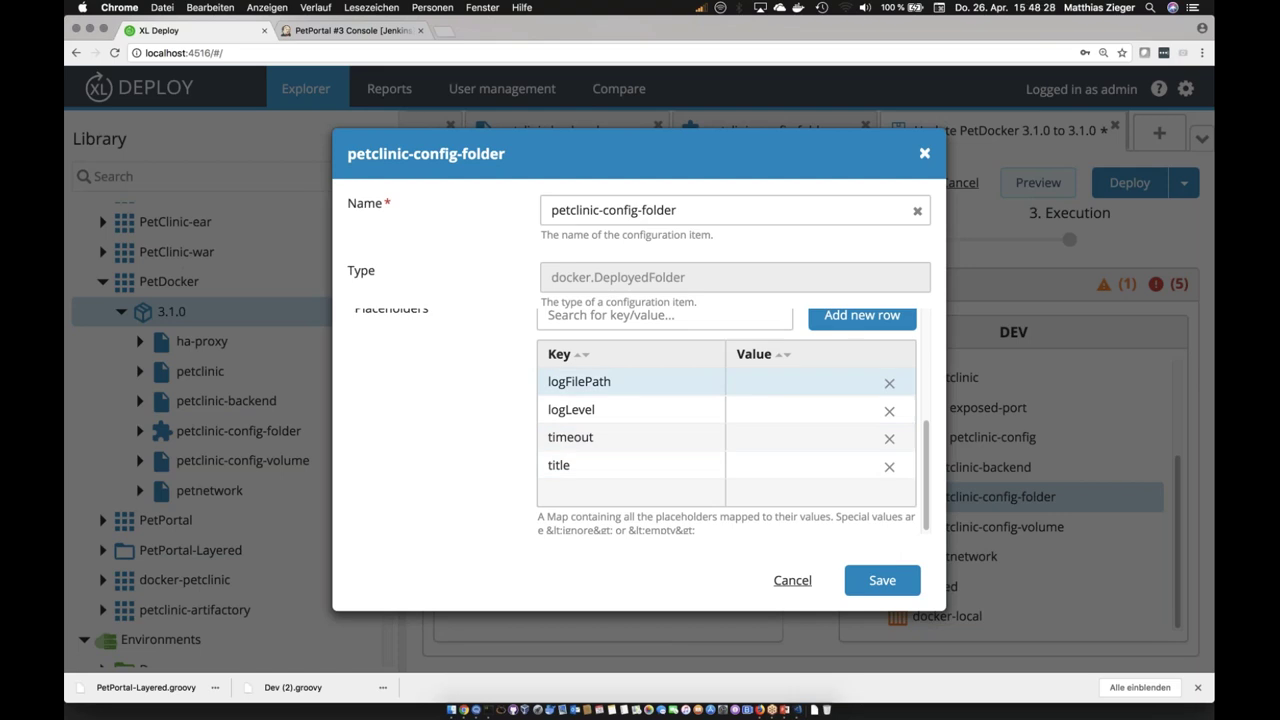
pyautogui.click(890, 388)
pyautogui.click(889, 384)
pyautogui.click(889, 384)
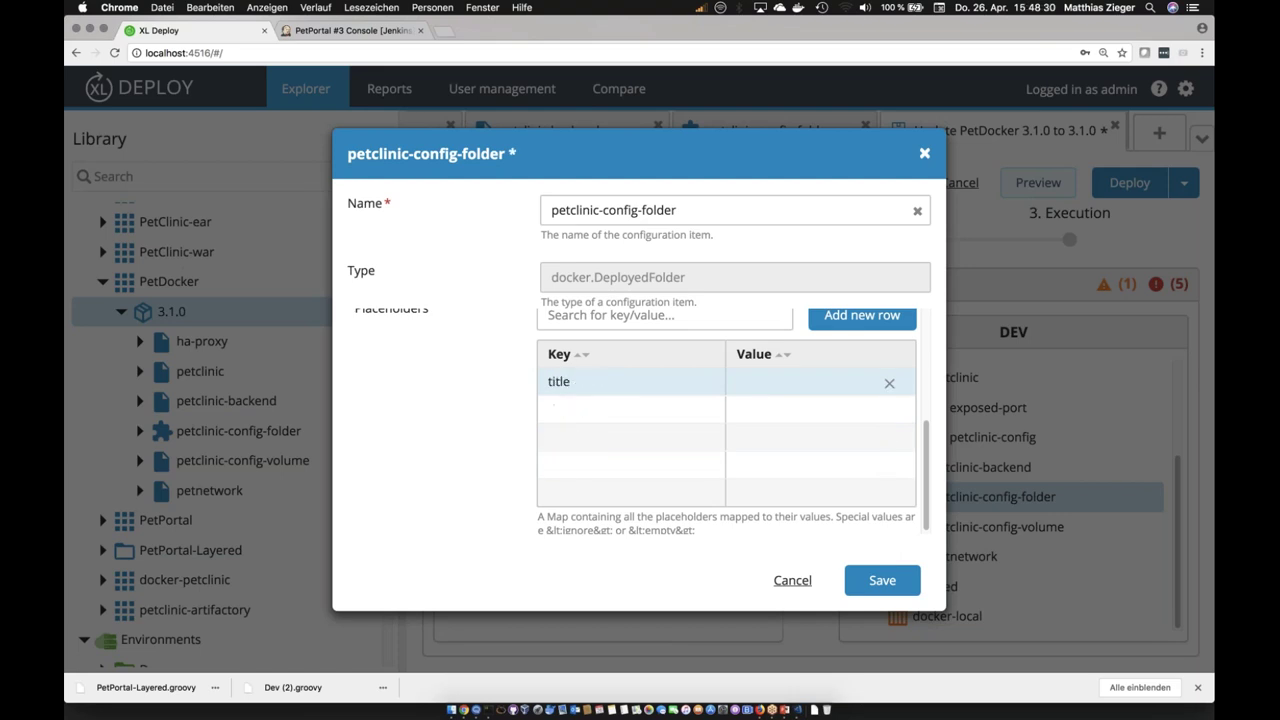
pyautogui.click(889, 383)
pyautogui.click(882, 580)
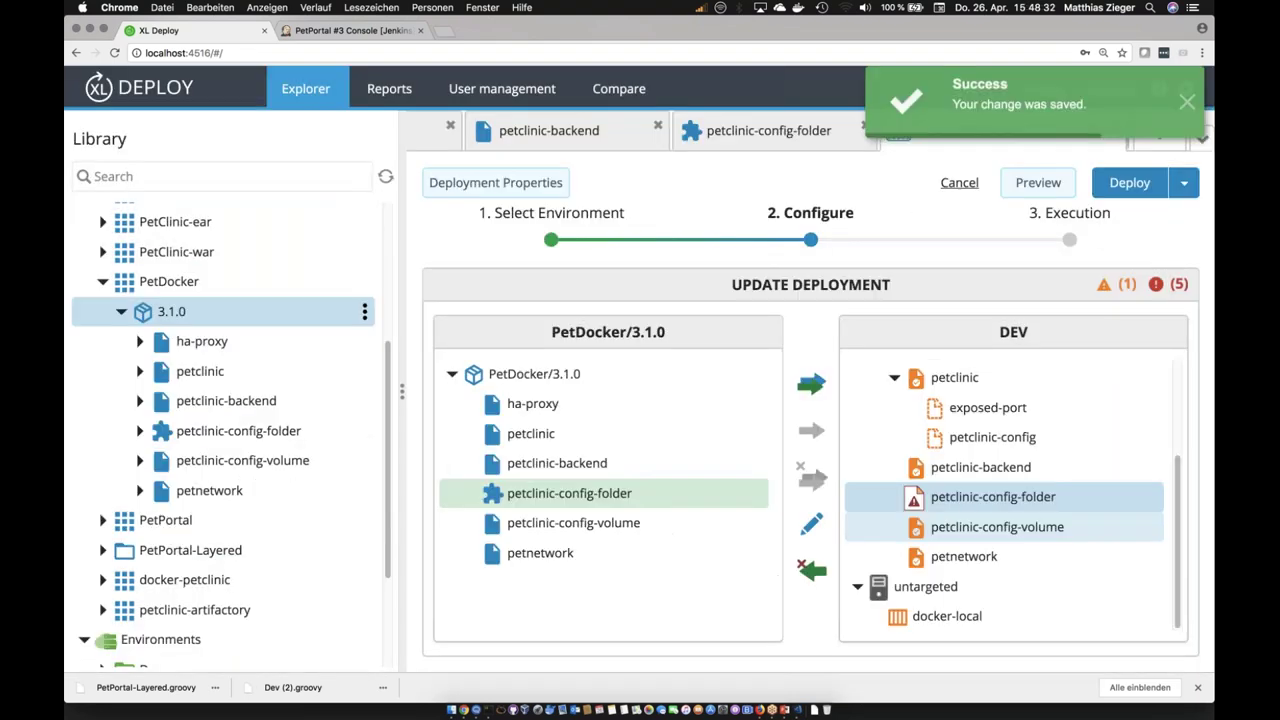
pyautogui.click(1186, 113)
pyautogui.click(1038, 182)
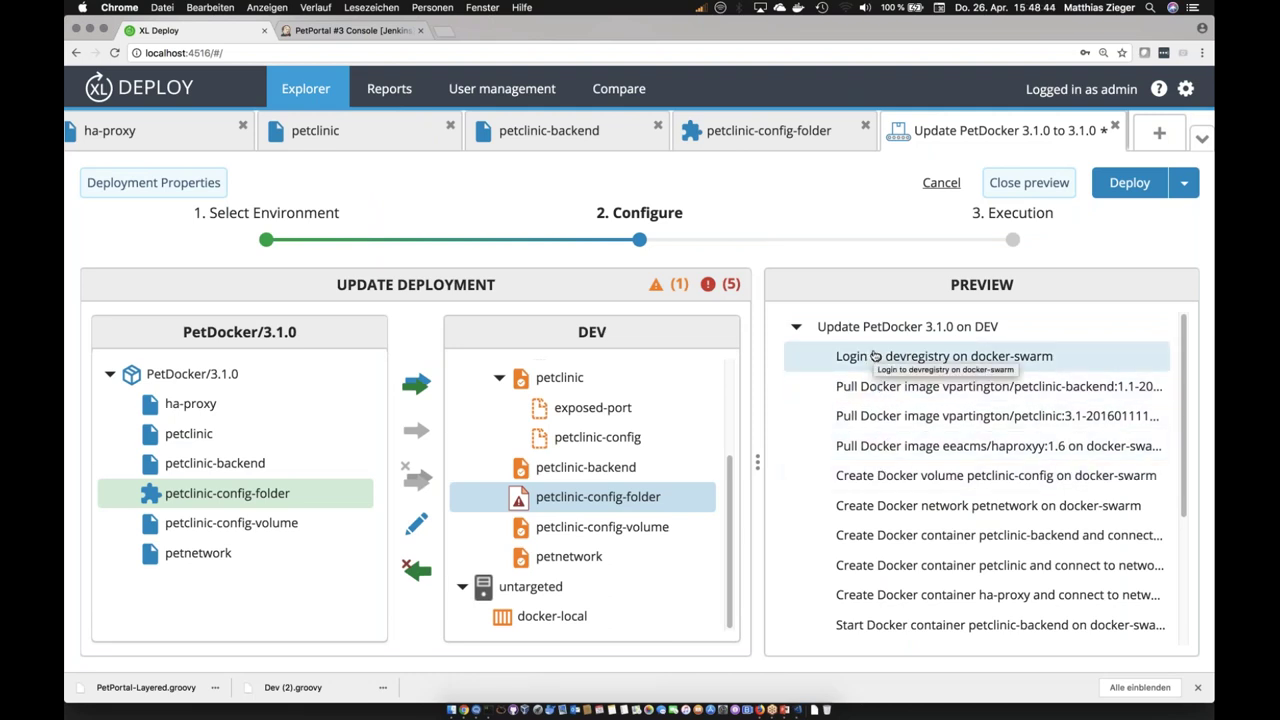
pyautogui.click(876, 416)
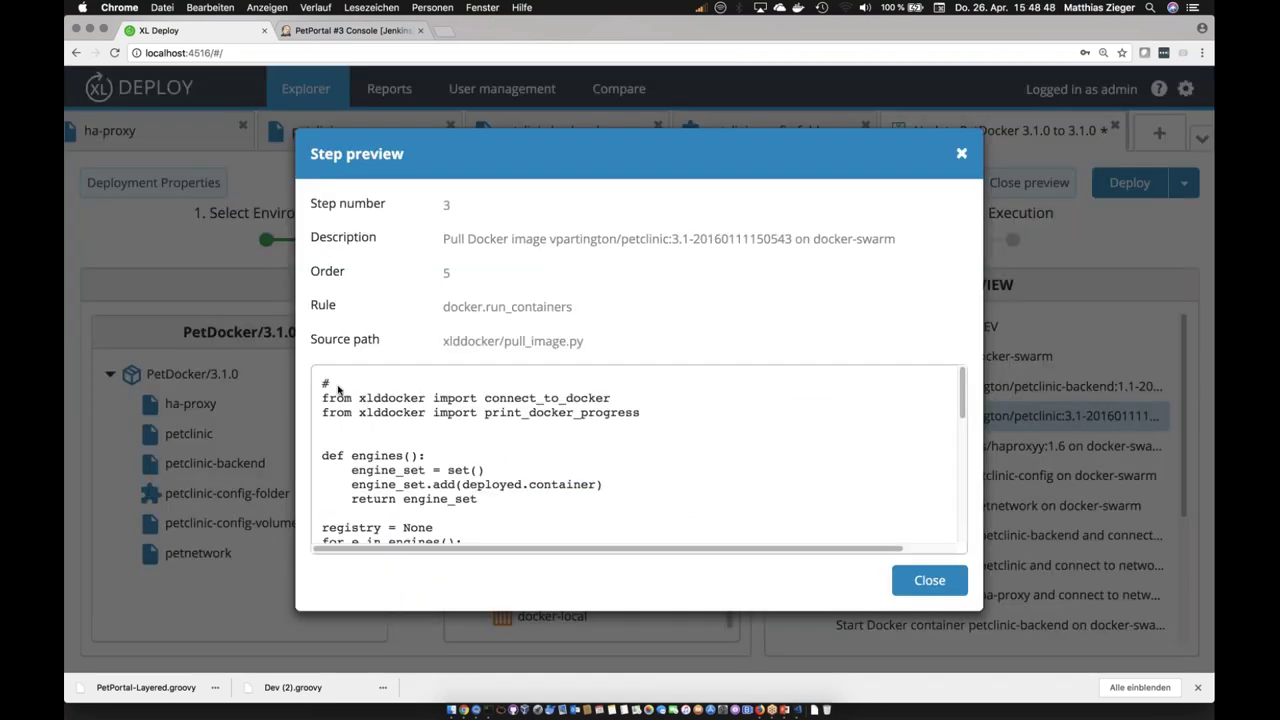
pyautogui.scroll(-4, 655, 504)
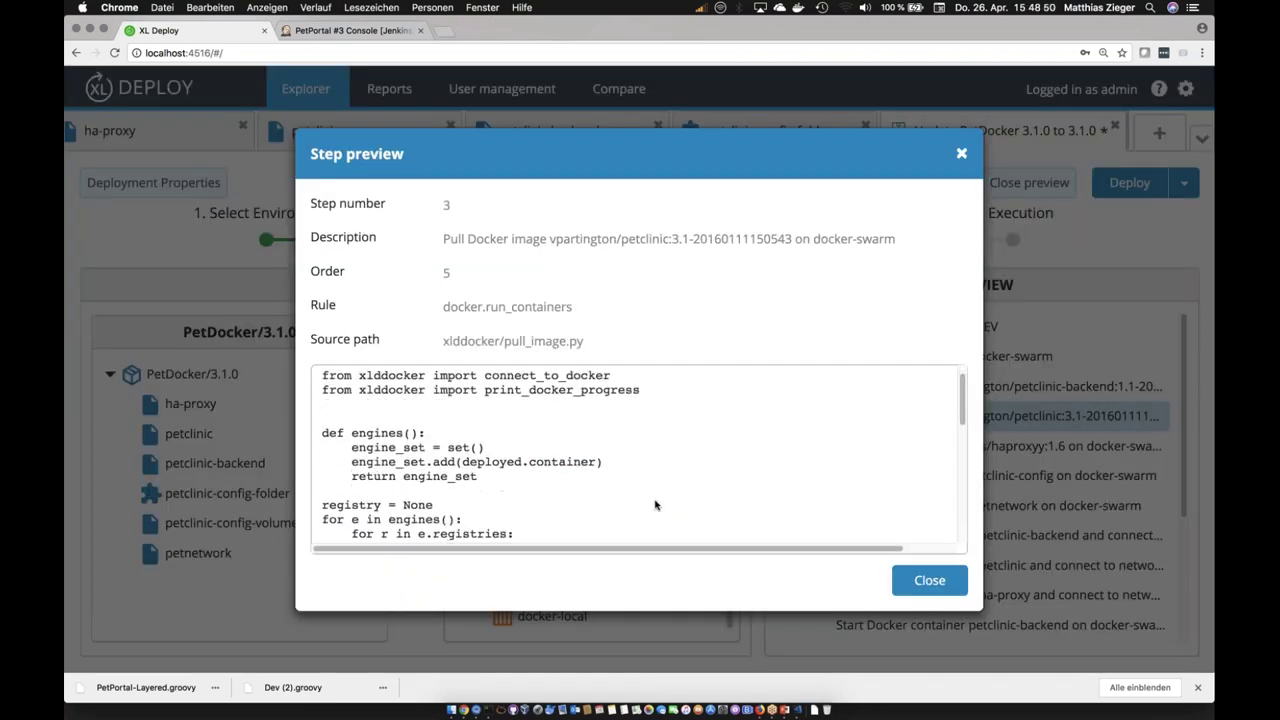
pyautogui.scroll(-5, 655, 504)
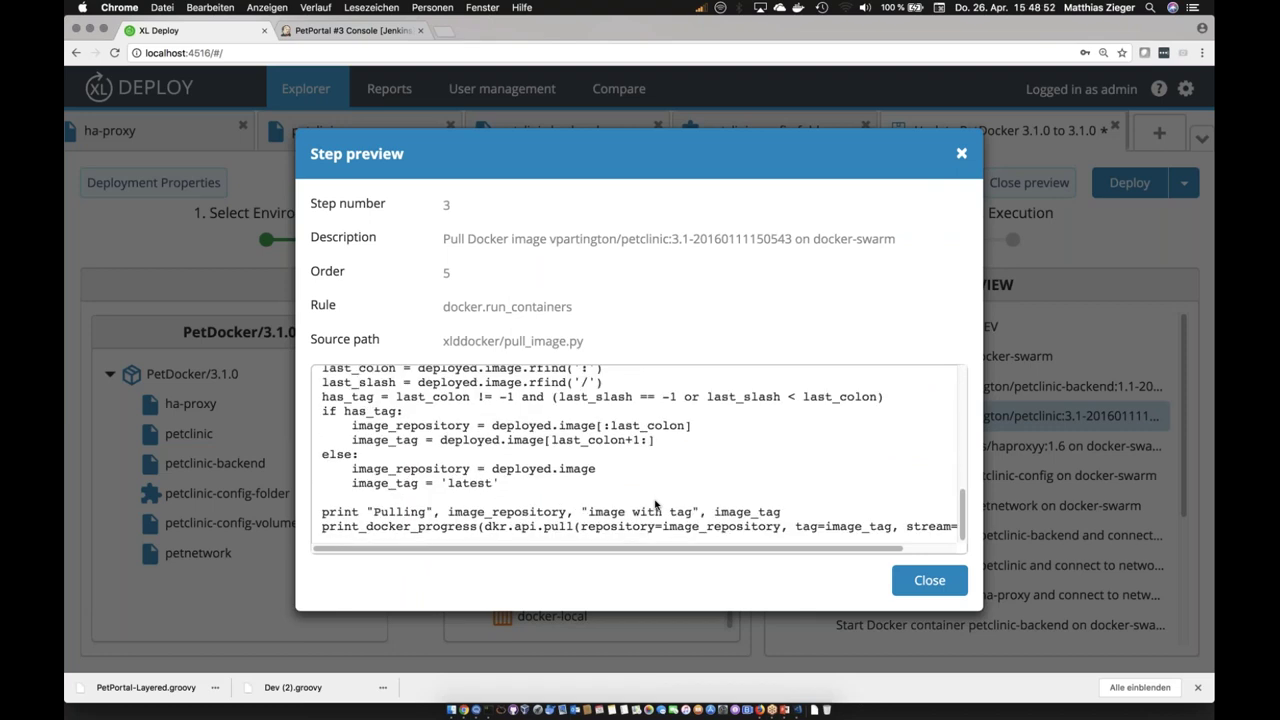
pyautogui.scroll(2, 655, 504)
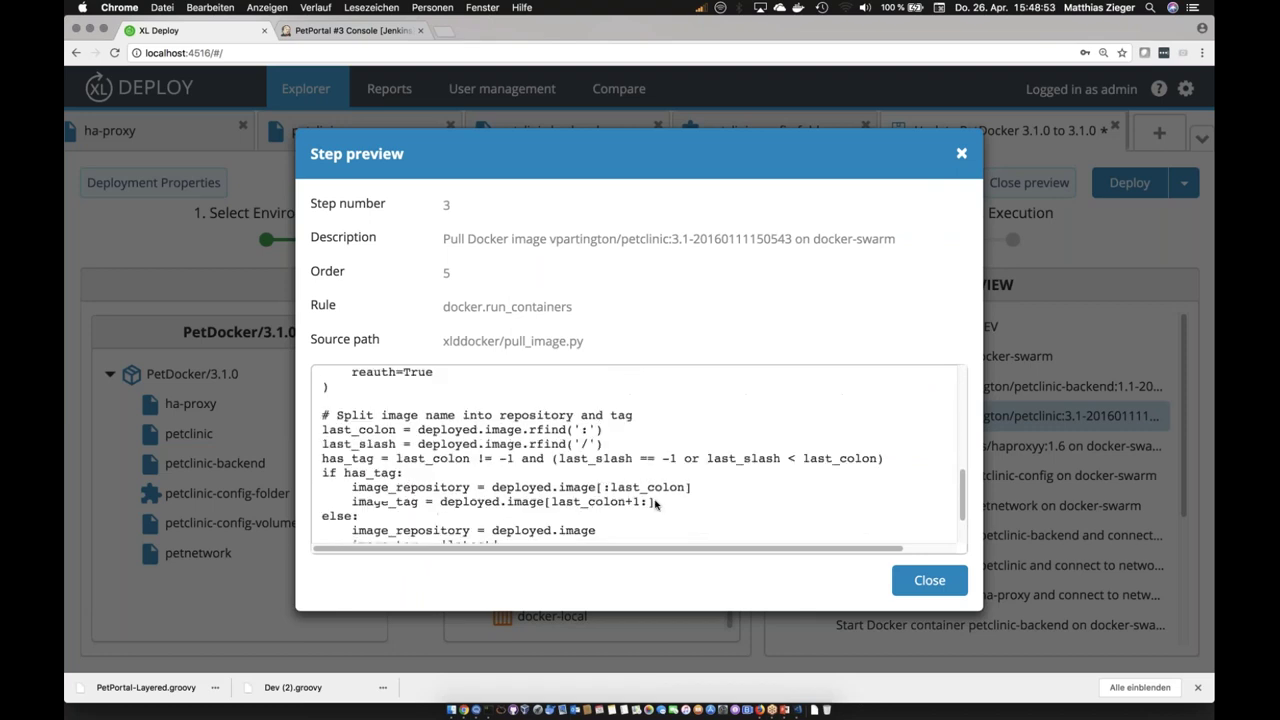
pyautogui.click(905, 580)
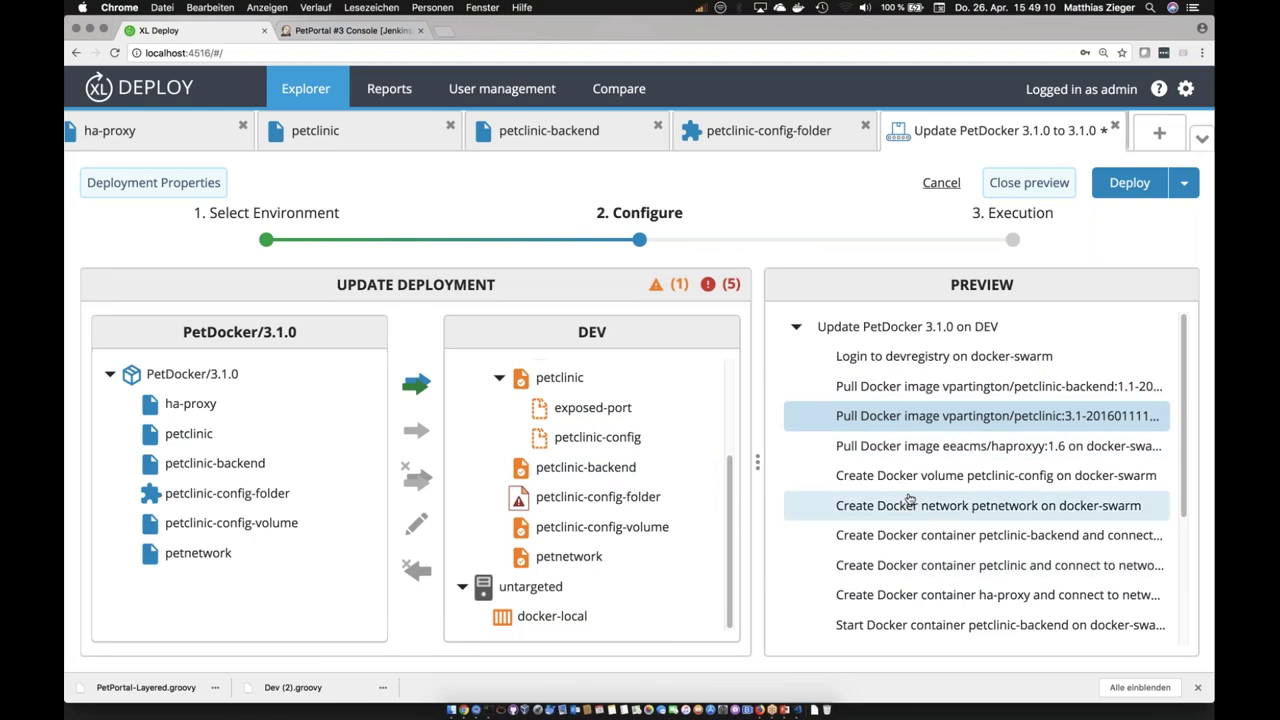
pyautogui.scroll(-5, 909, 499)
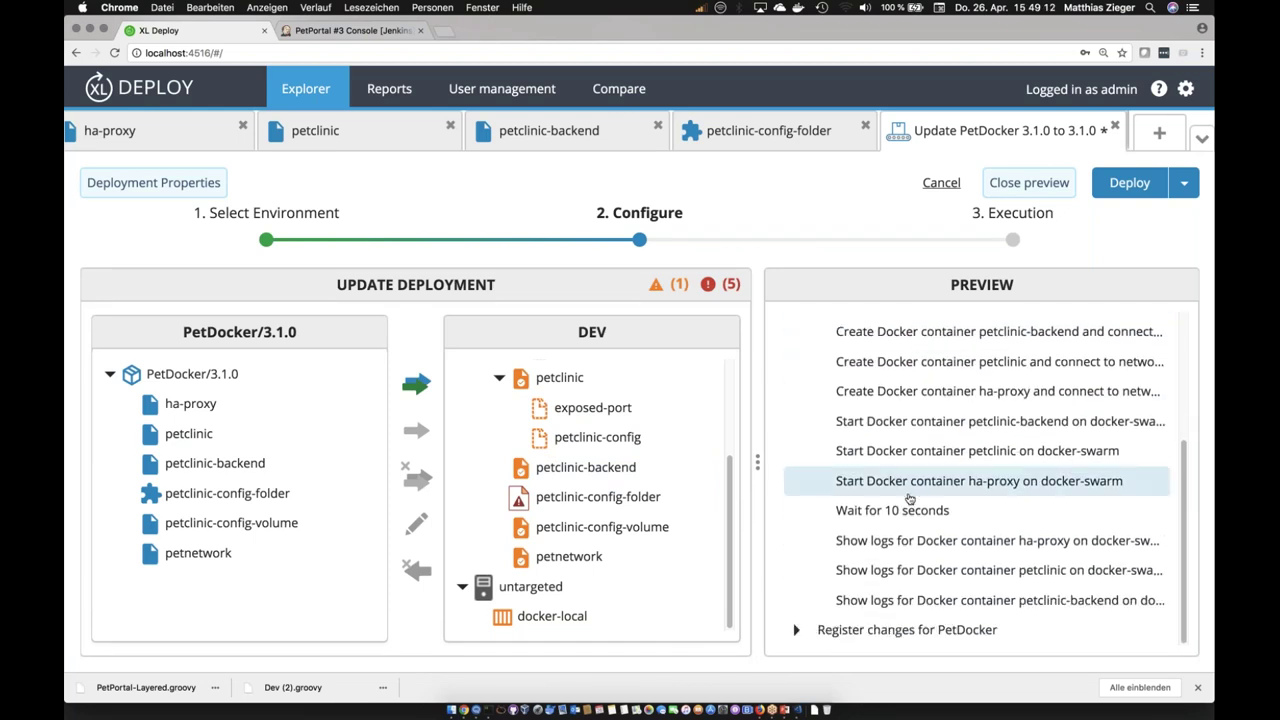
pyautogui.scroll(3, 909, 499)
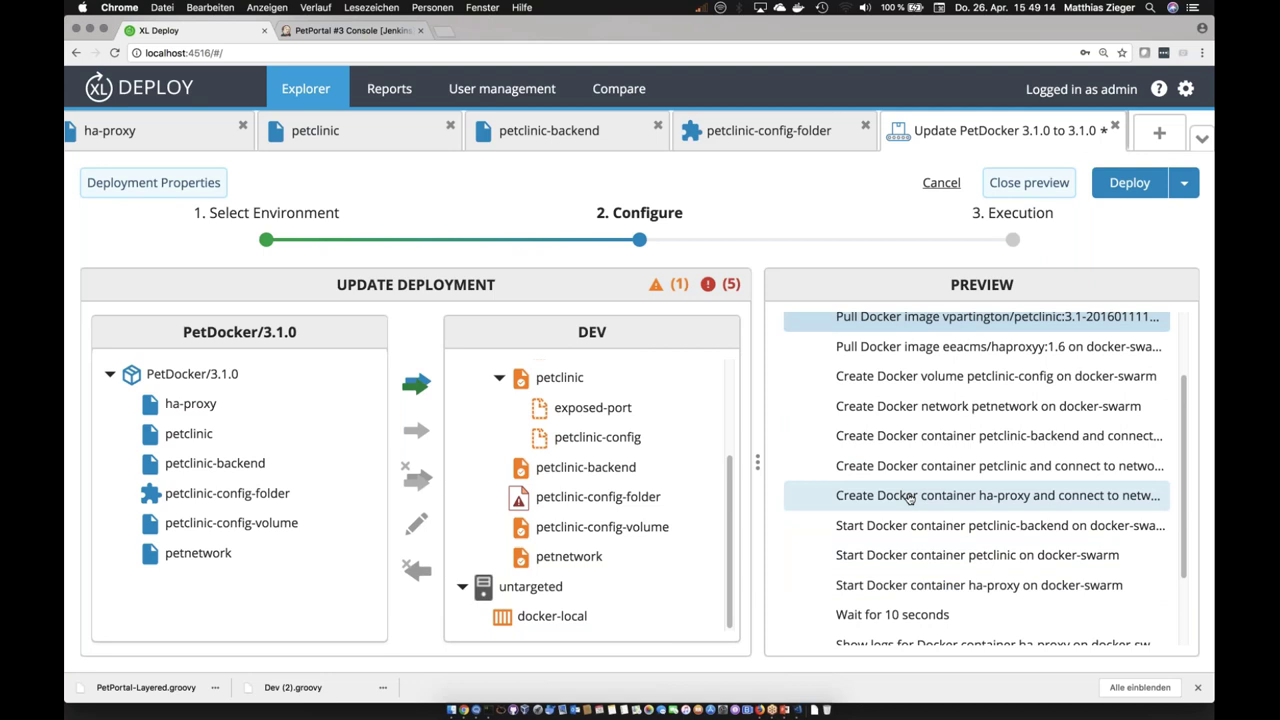
pyautogui.scroll(-3, 909, 499)
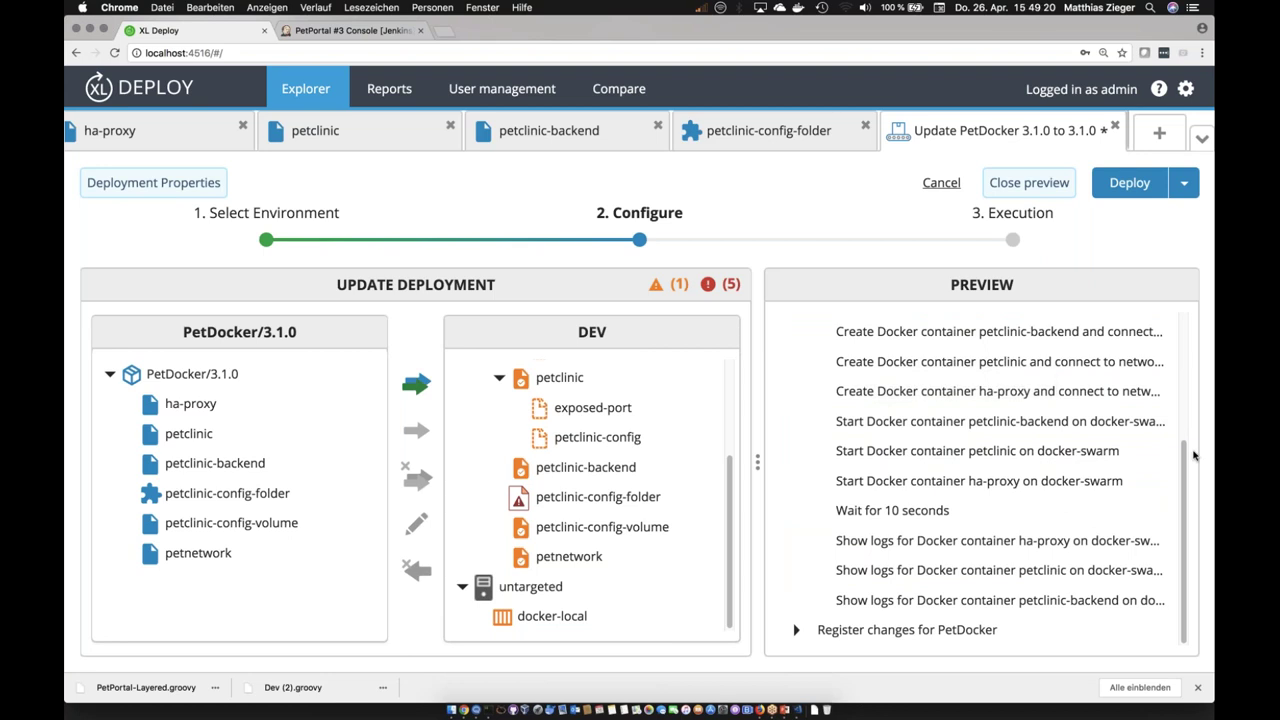
pyautogui.moveTo(1180, 413); pyautogui.dragTo(1178, 565)
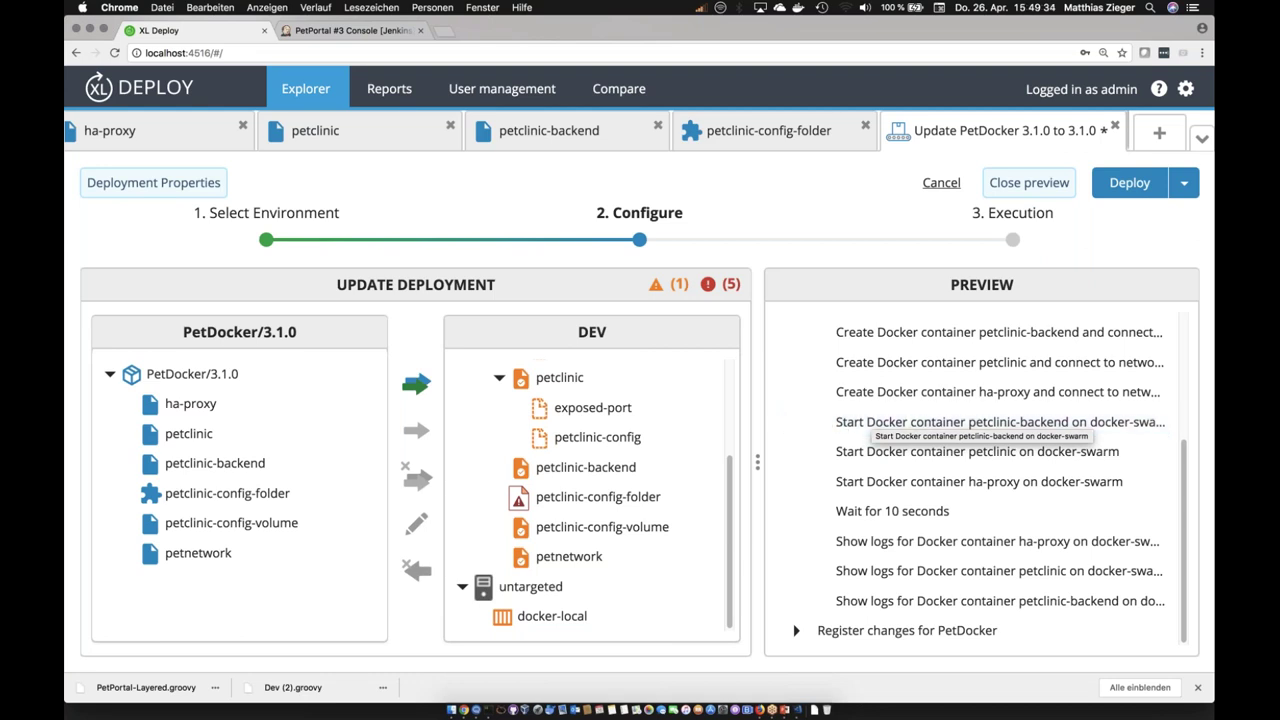
pyautogui.moveTo(1181, 443); pyautogui.dragTo(1179, 430)
pyautogui.scroll(5, 1179, 430)
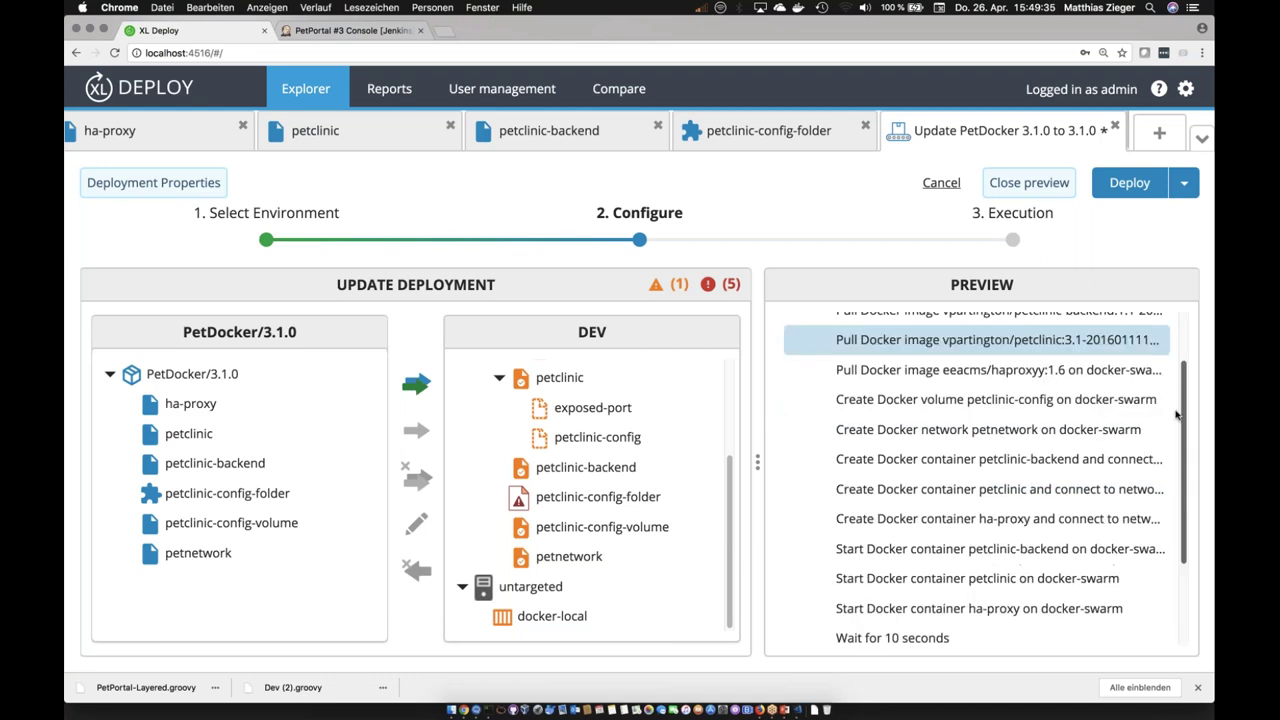
pyautogui.scroll(-5, 908, 350)
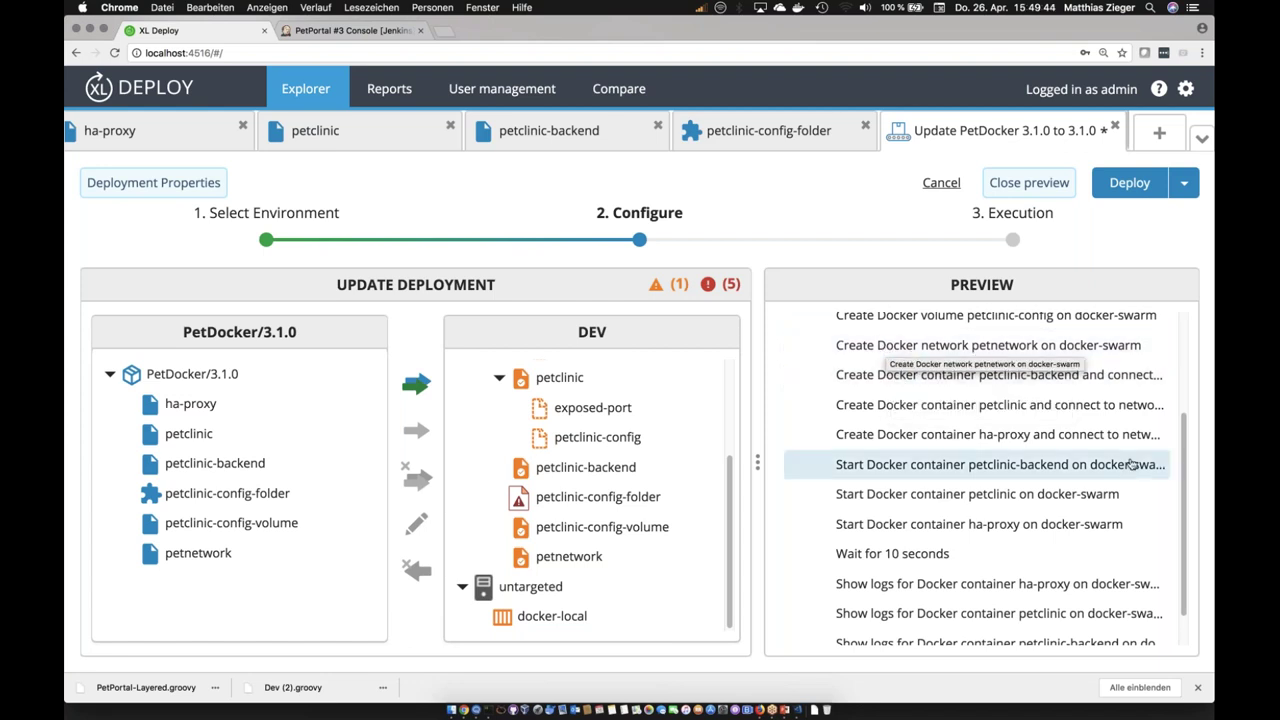
pyautogui.scroll(5, 1131, 464)
pyautogui.click(1000, 416)
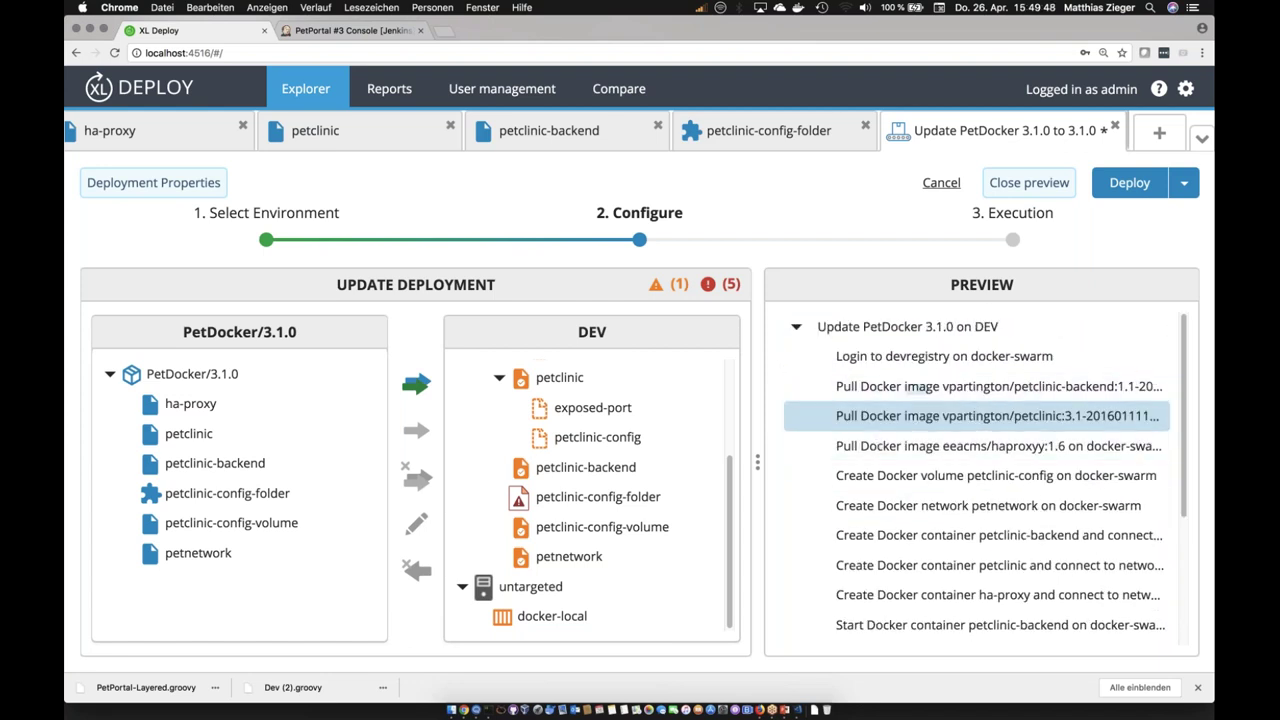
pyautogui.scroll(-5, 1179, 517)
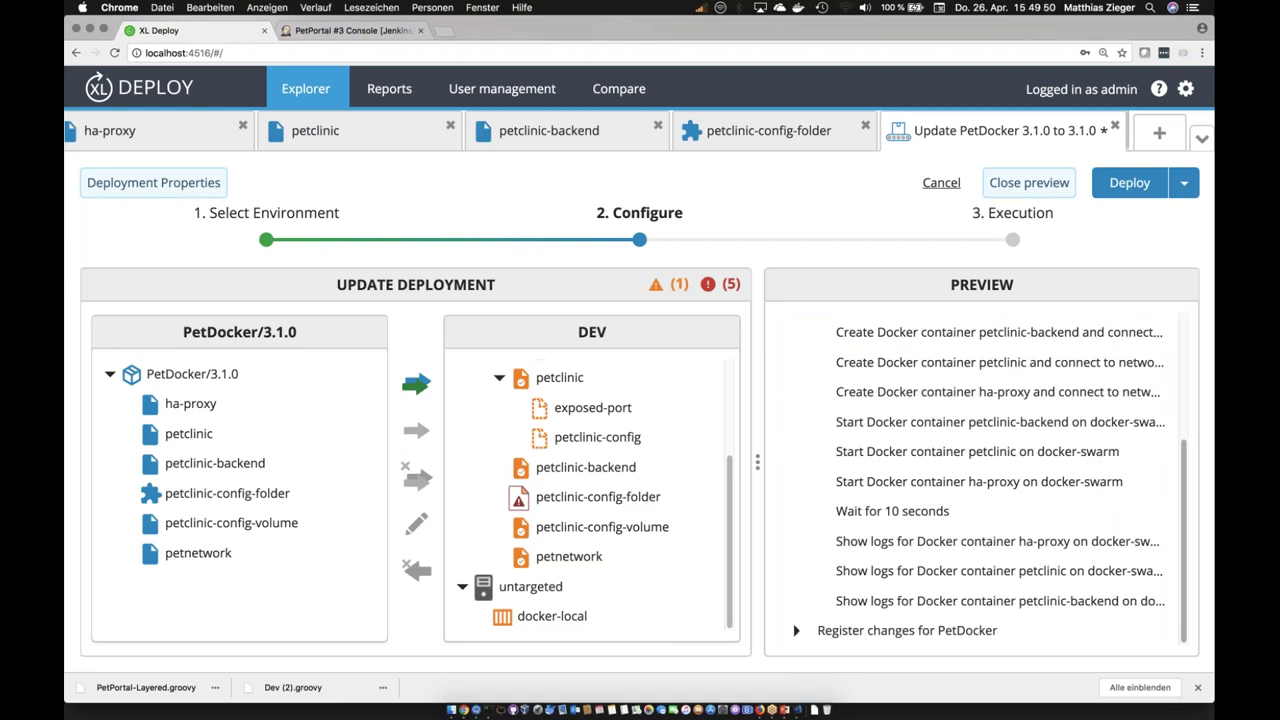
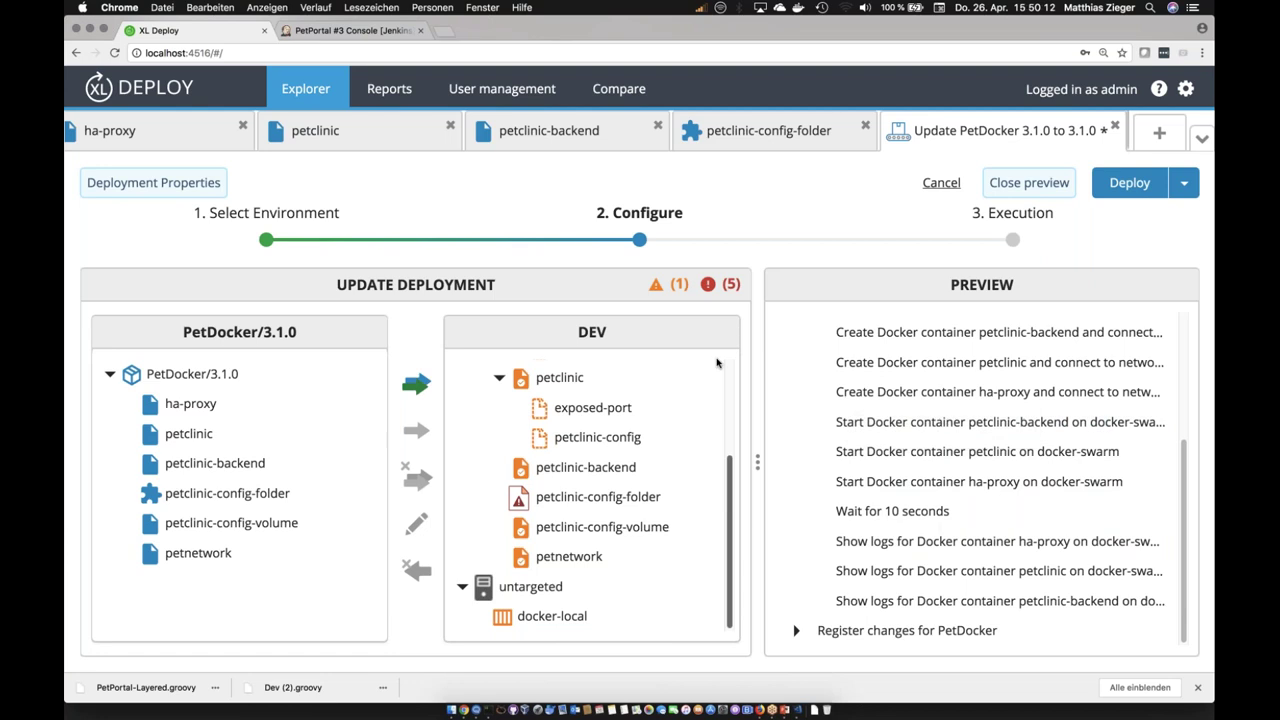
# Step: Show the ha-proxy container spec of PetDocker 3.1.0, with image eeacms/haproxyy:1.6
pyautogui.scroll(3, 718, 357)
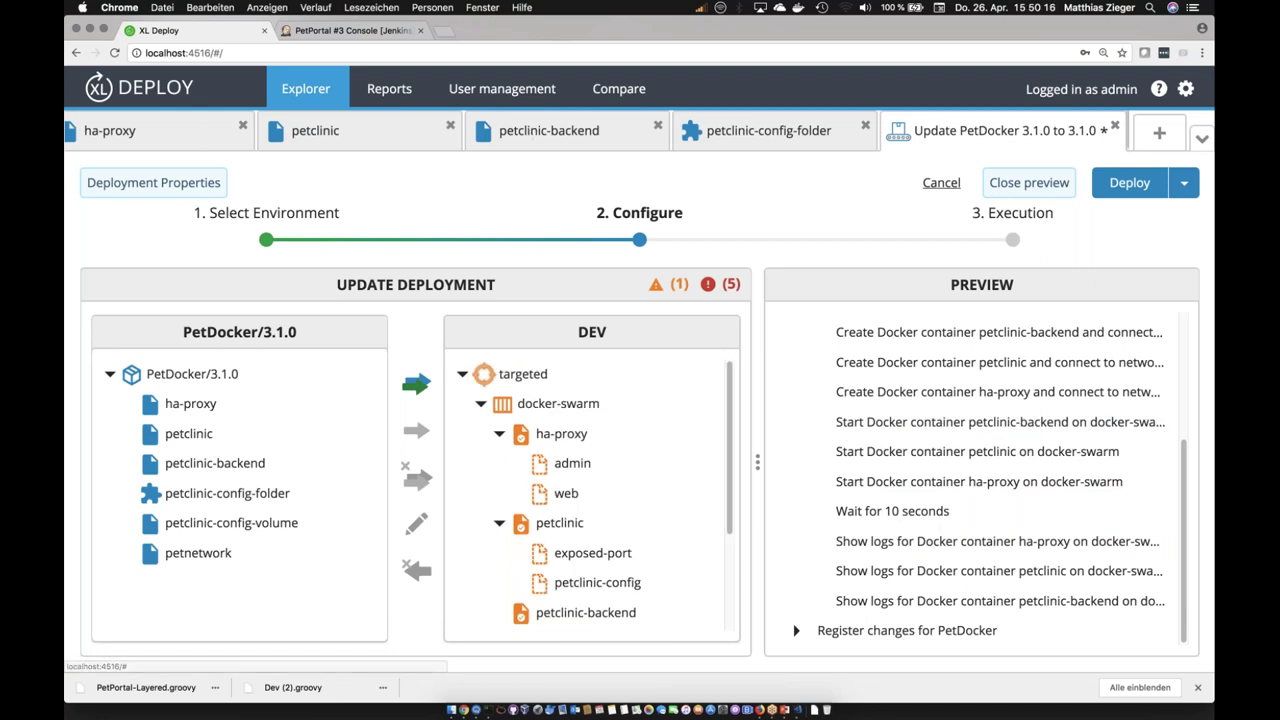
pyautogui.click(110, 130)
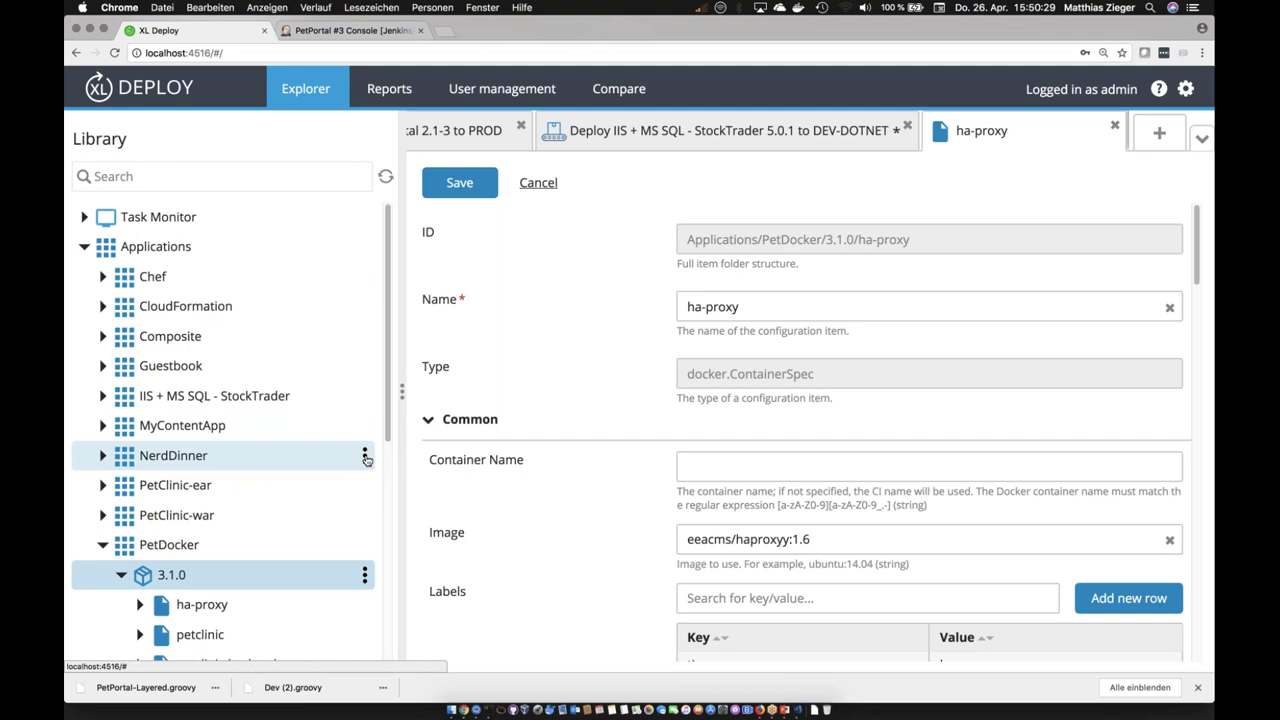
# Step: Expand NerdDinner and its version 2.0 in the Library to reveal the three components
pyautogui.click(365, 458)
pyautogui.click(102, 455)
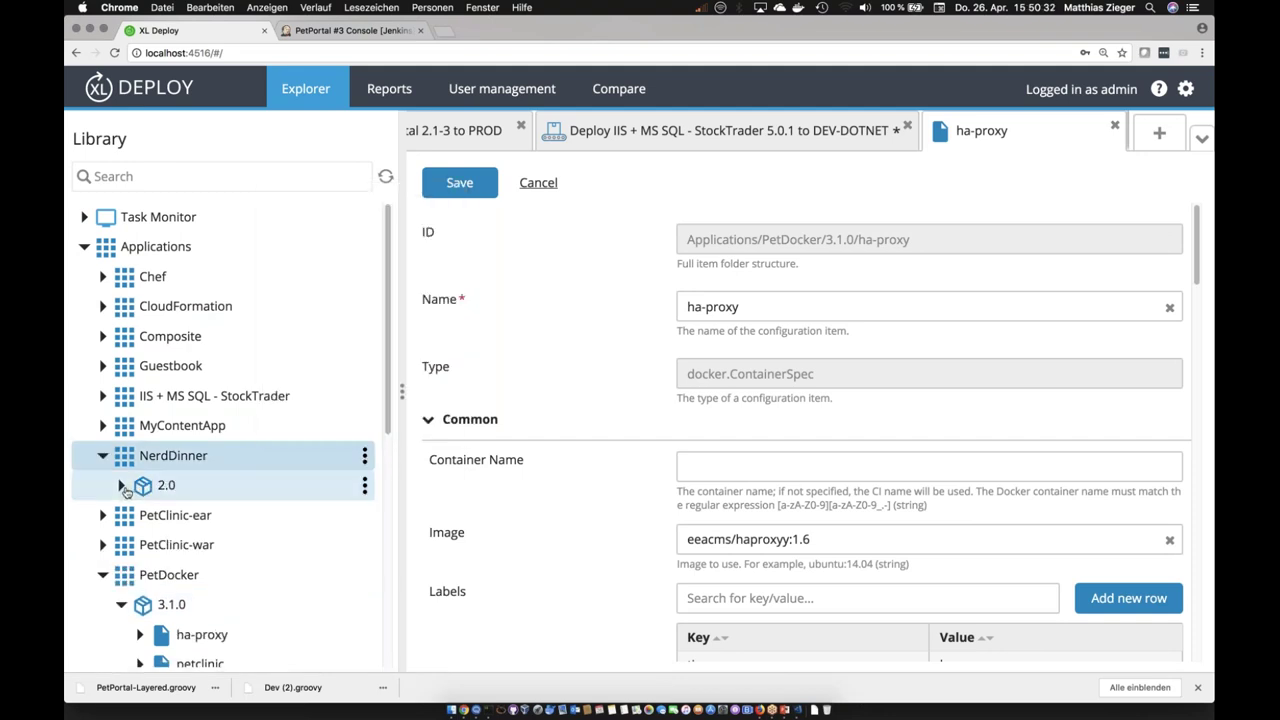
pyautogui.click(122, 486)
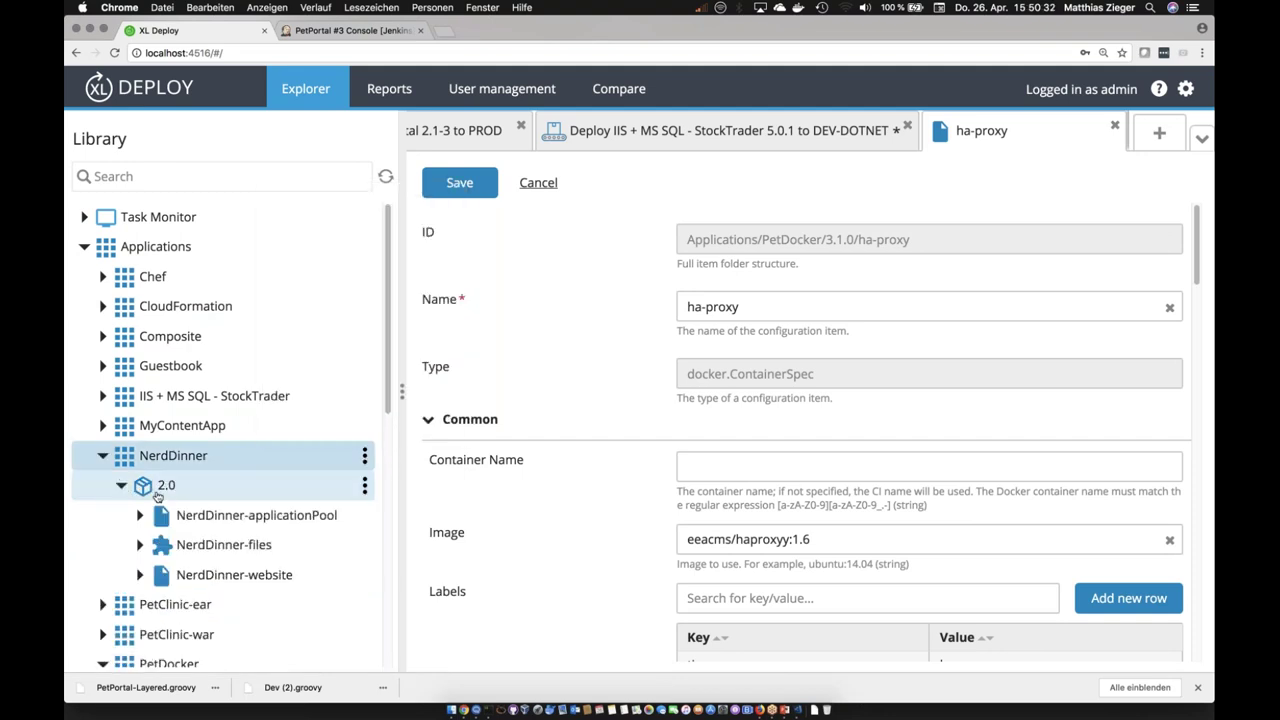
# Step: Browse the item types available under NerdDinner 2.0's New menu, then dismiss the menu
pyautogui.click(365, 486)
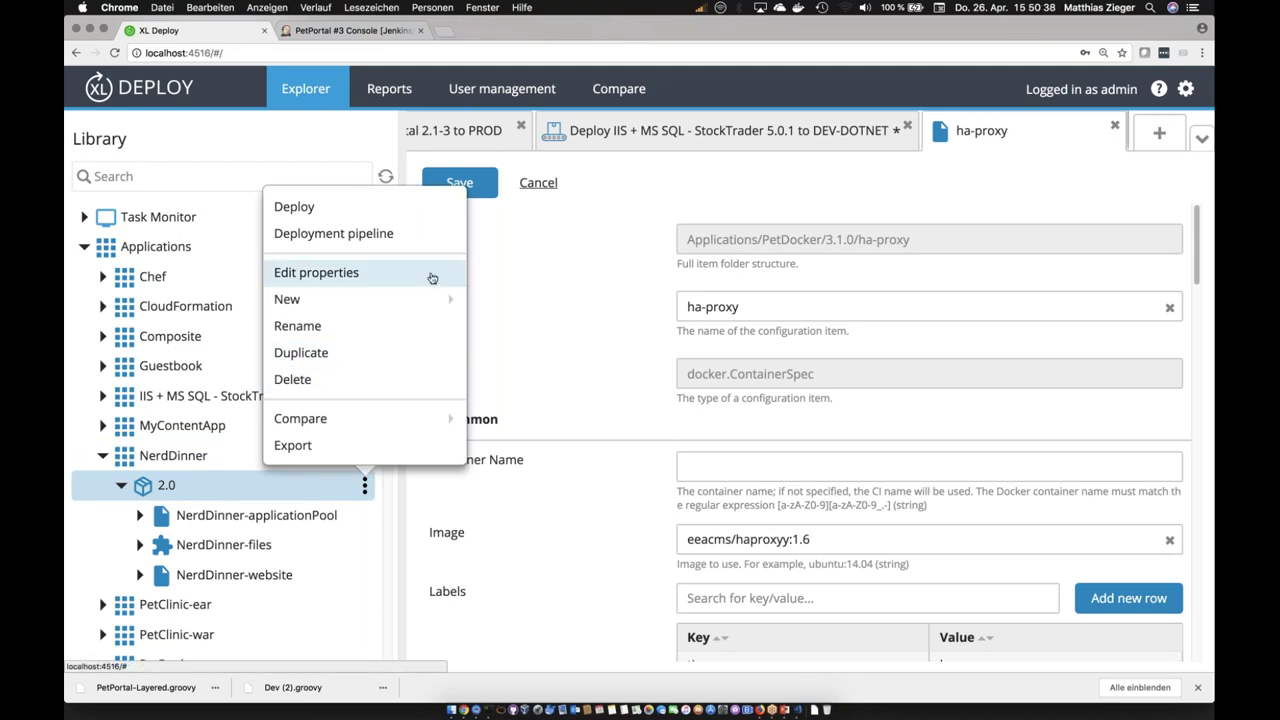
pyautogui.moveTo(444, 298)
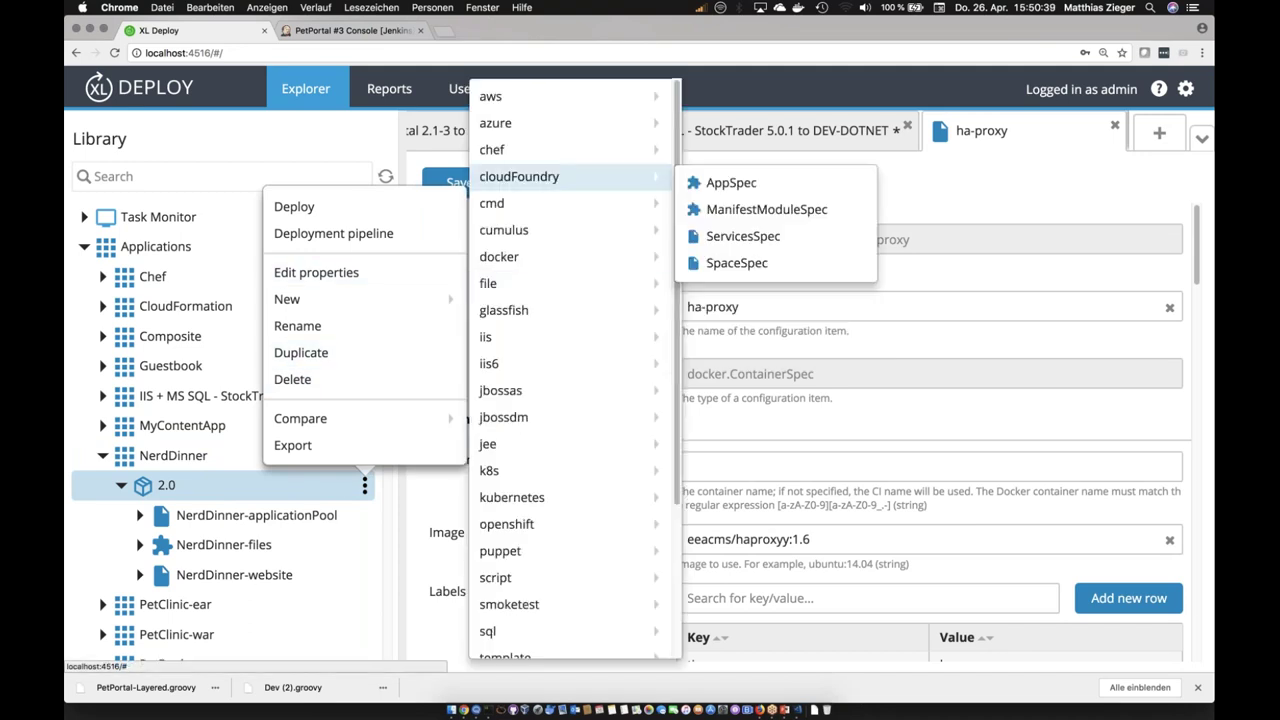
pyautogui.moveTo(560, 123)
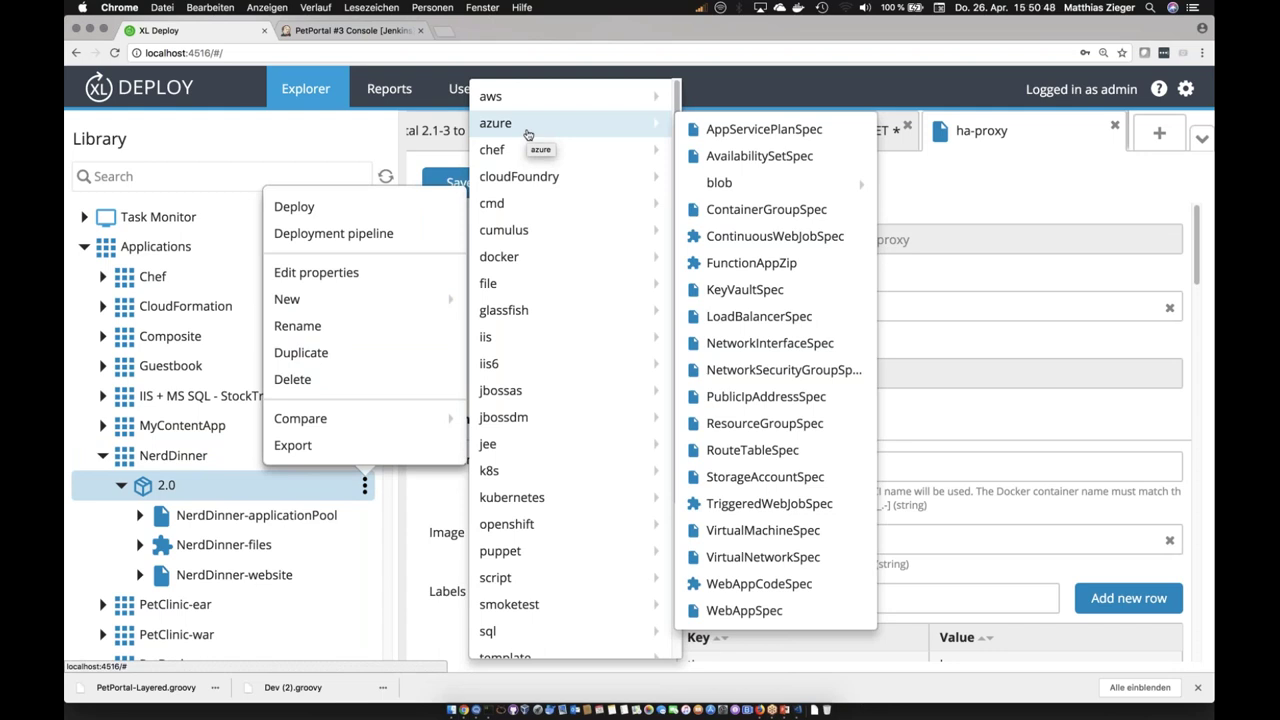
pyautogui.moveTo(531, 106)
pyautogui.moveTo(716, 117)
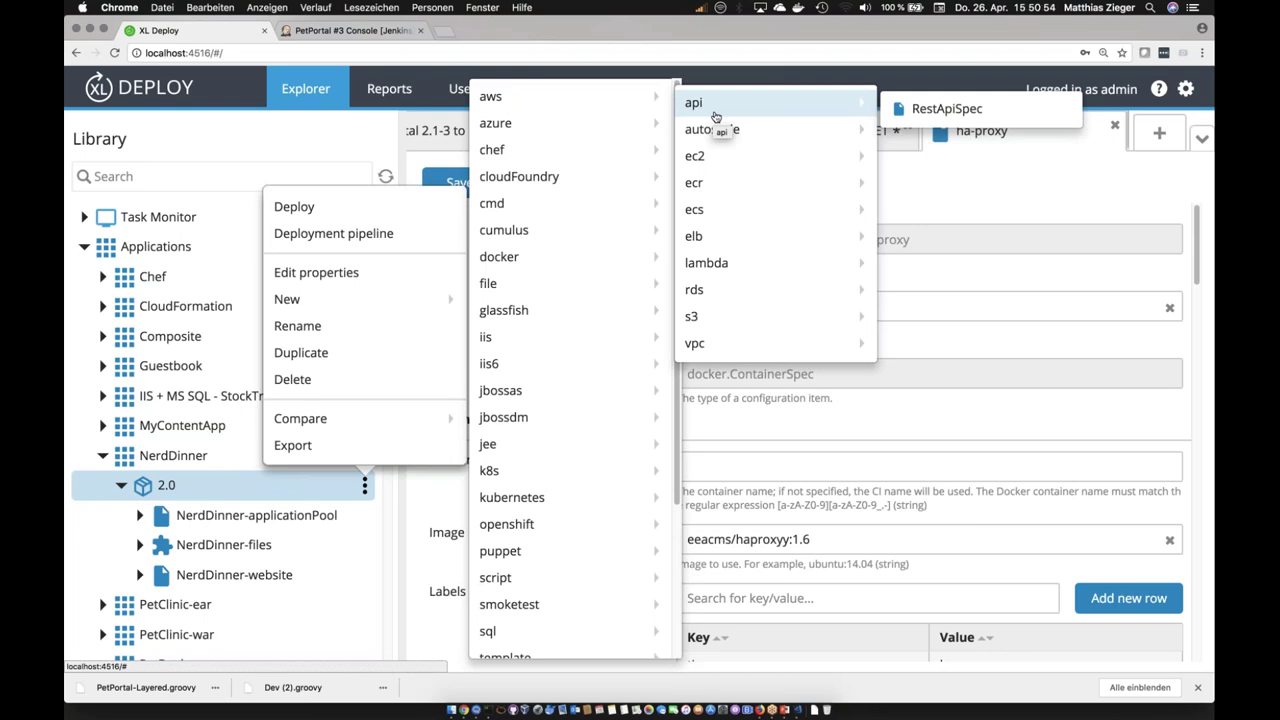
pyautogui.moveTo(555, 155)
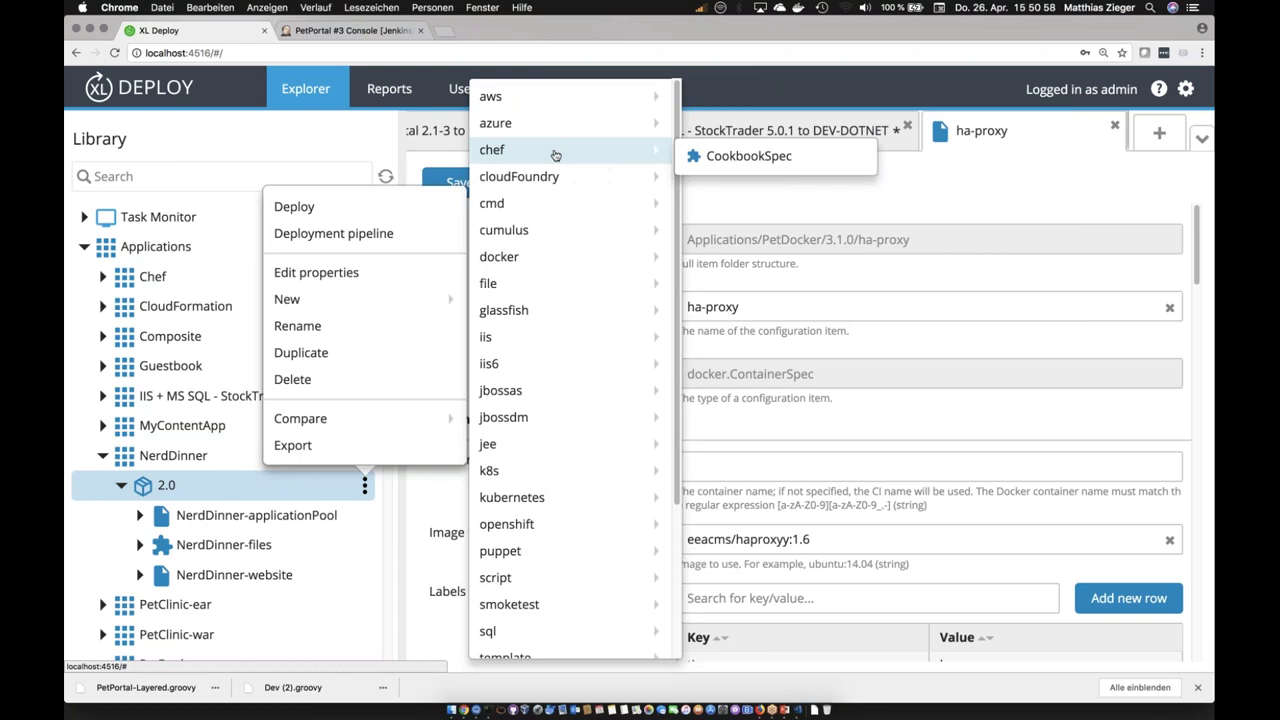
pyautogui.moveTo(548, 230)
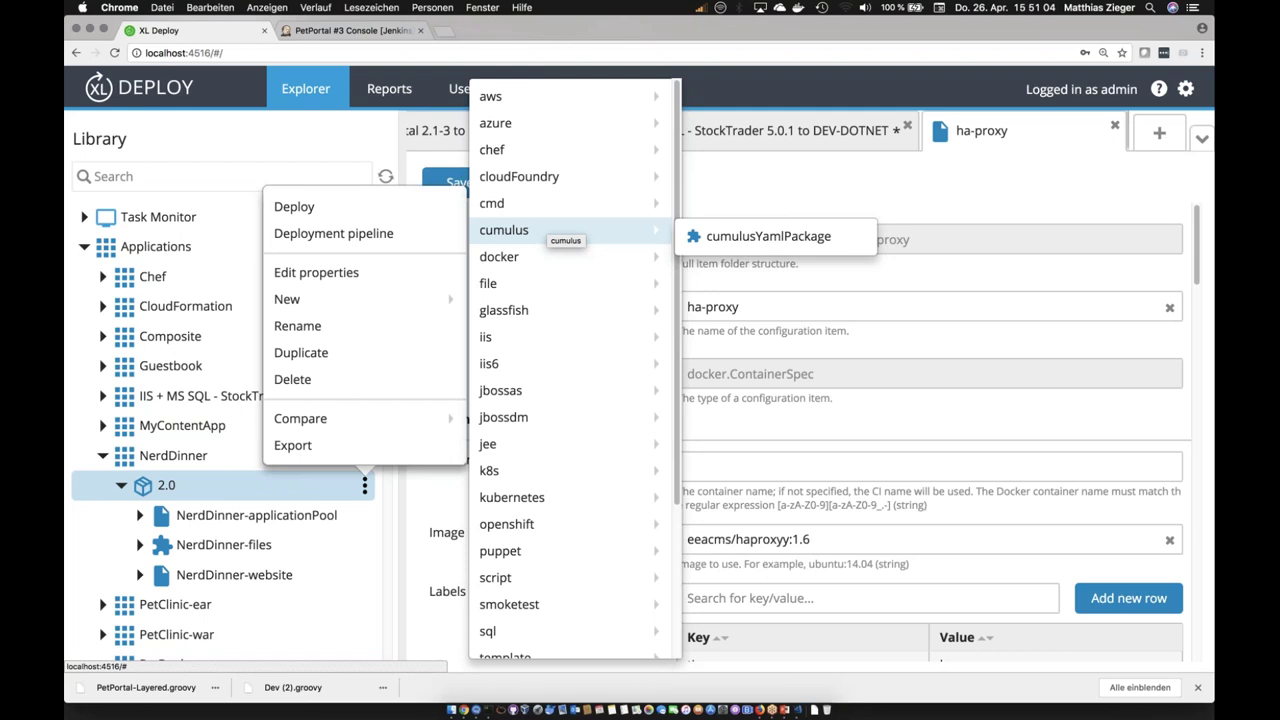
pyautogui.moveTo(540, 526)
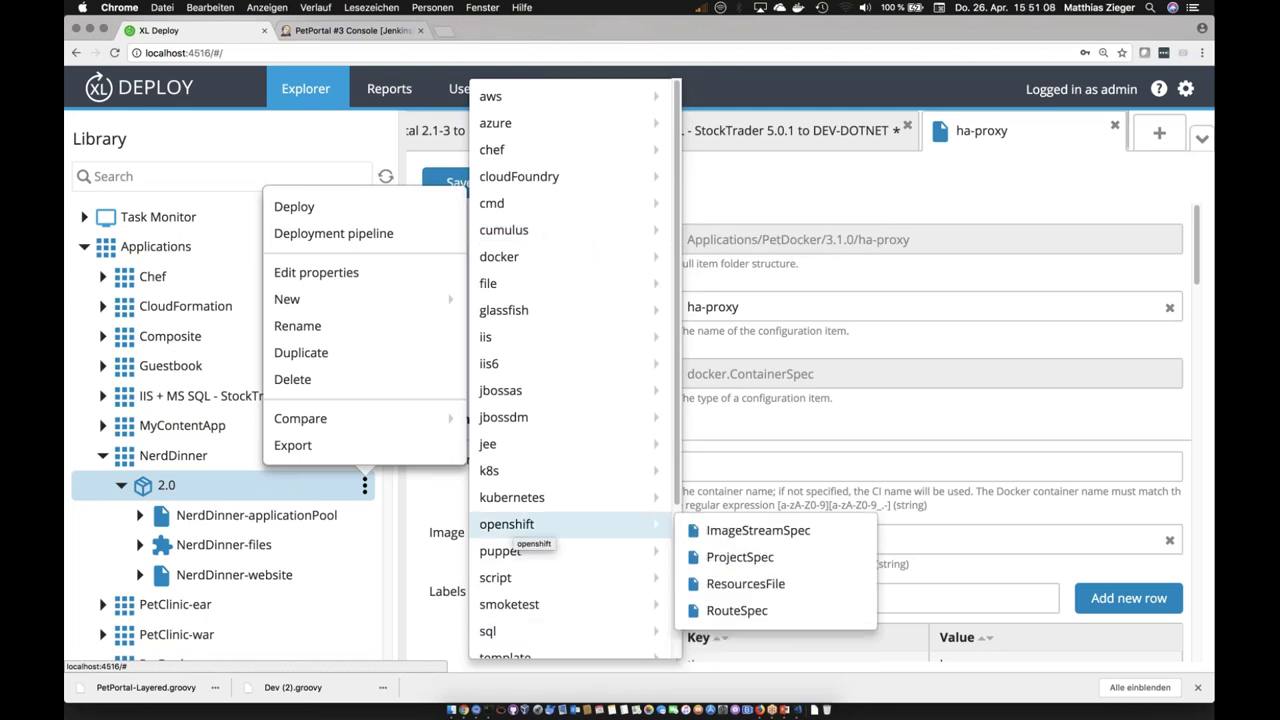
pyautogui.scroll(-5, 560, 590)
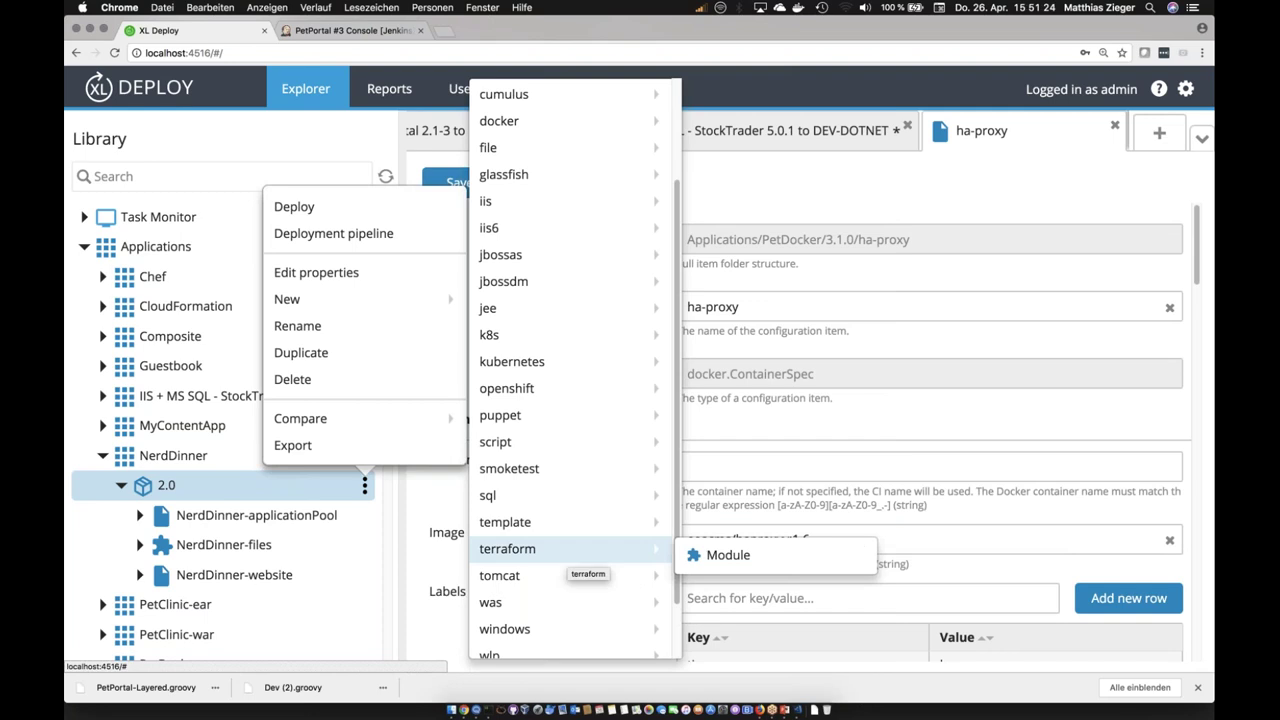
pyautogui.scroll(-3, 505, 555)
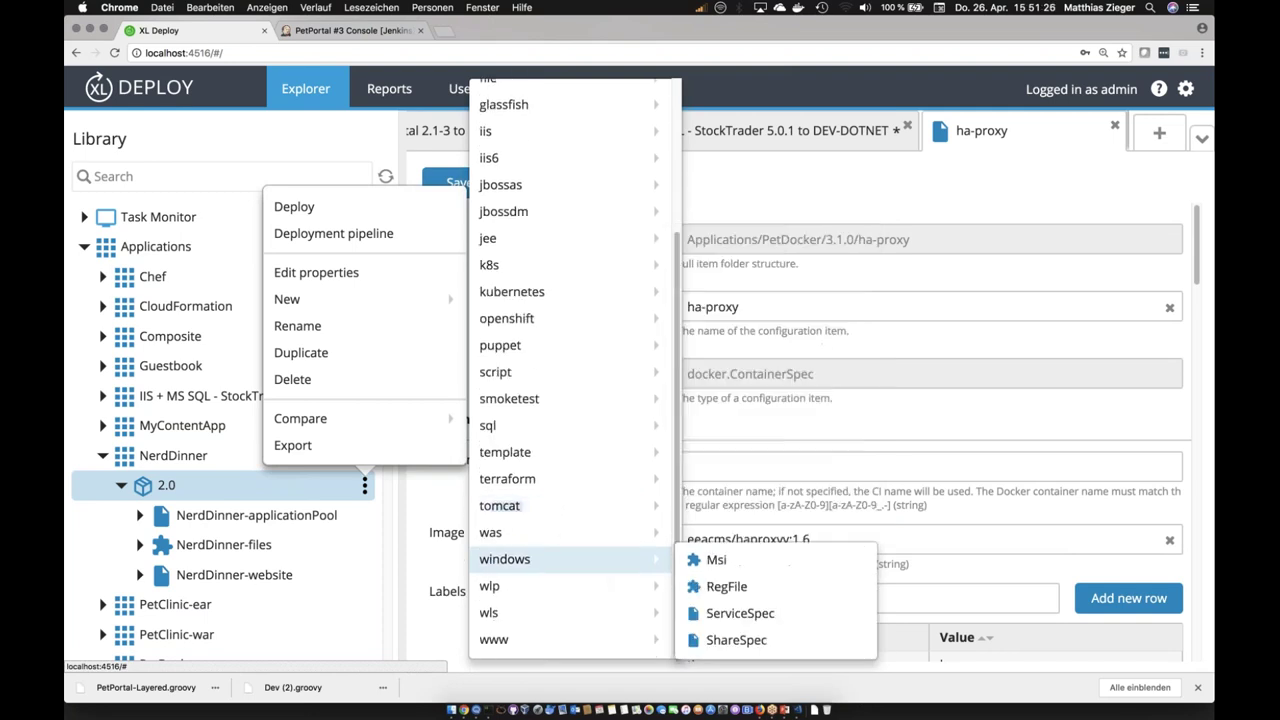
pyautogui.moveTo(556, 584)
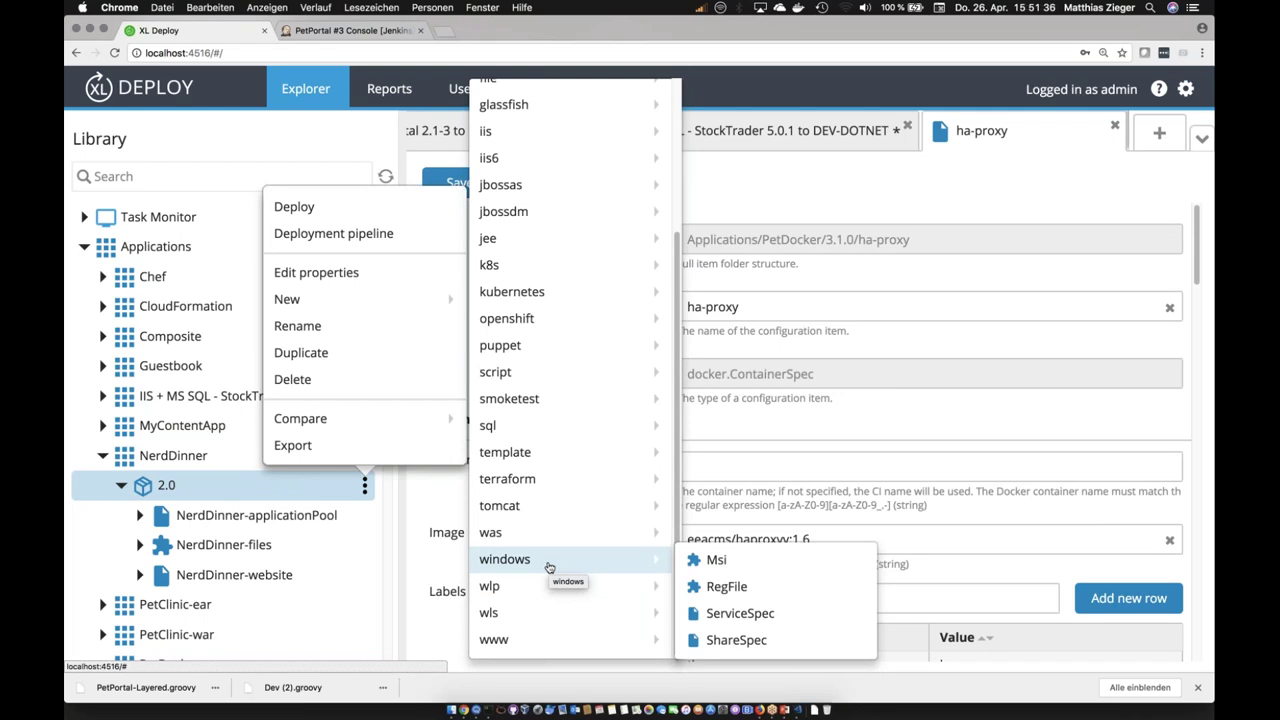
pyautogui.press('Escape')
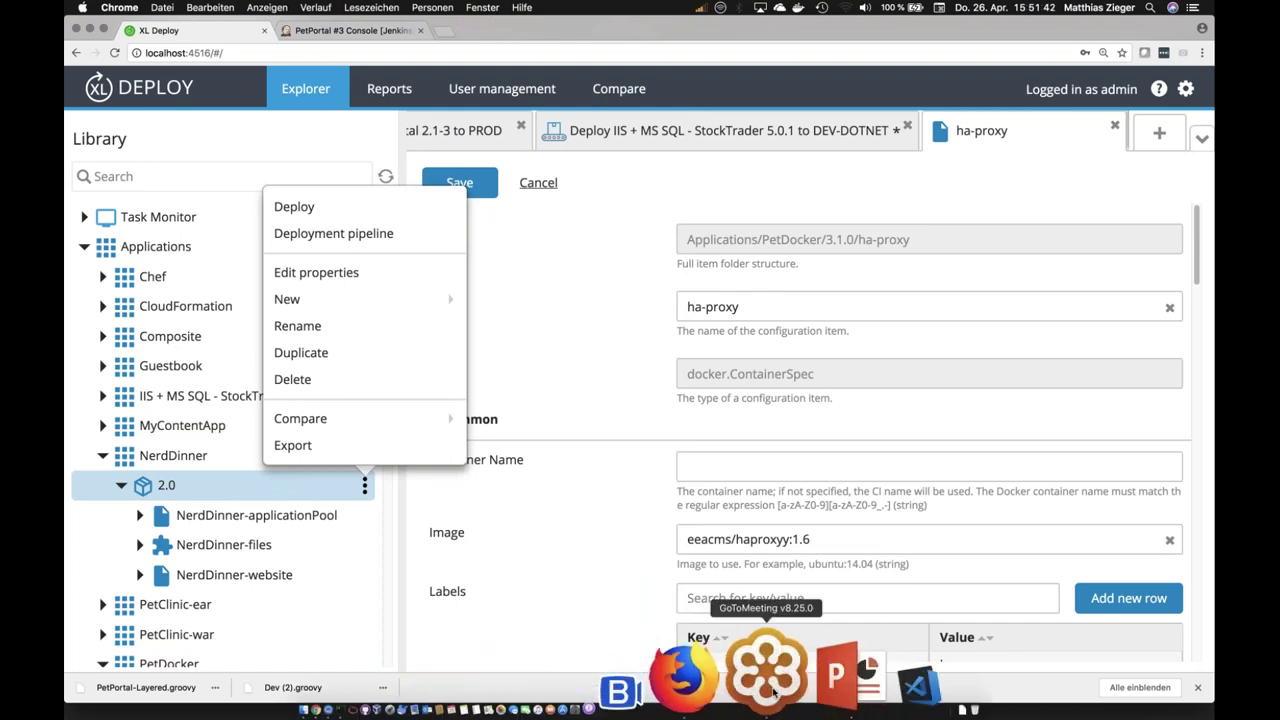
# Step: Bring the meeting app forward, cycle through applications, and minimise the XL Deploy browser window
pyautogui.click(768, 675)
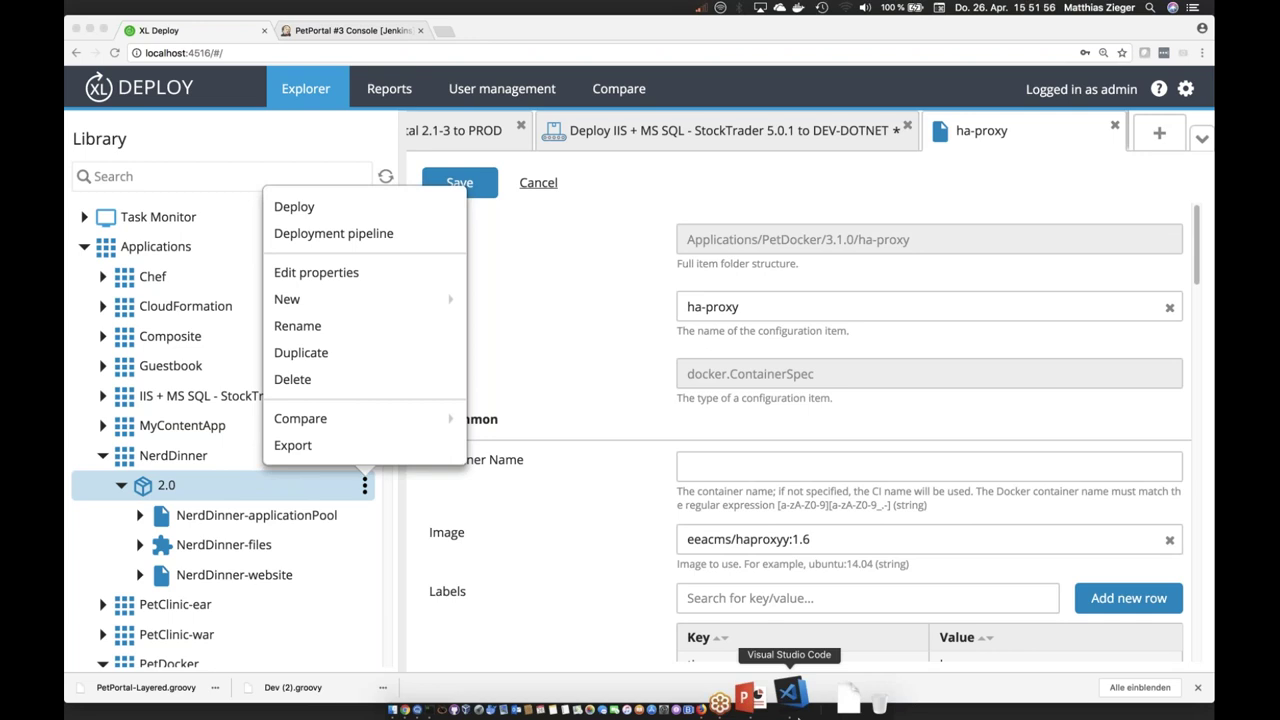
pyautogui.click(770, 705)
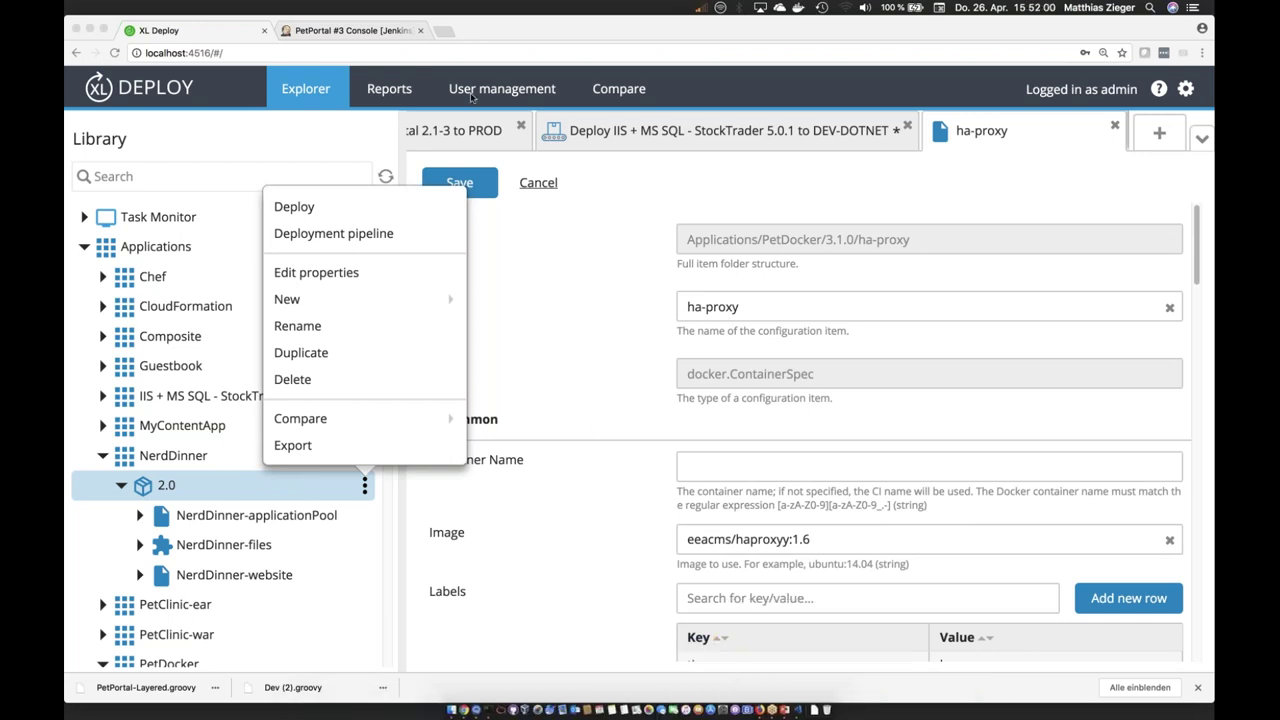
pyautogui.press('super+Tab')
pyautogui.press('super+Tab')
pyautogui.press('super+Tab')
pyautogui.press('super+Tab')
pyautogui.press('super+Tab')
pyautogui.press('super+Tab')
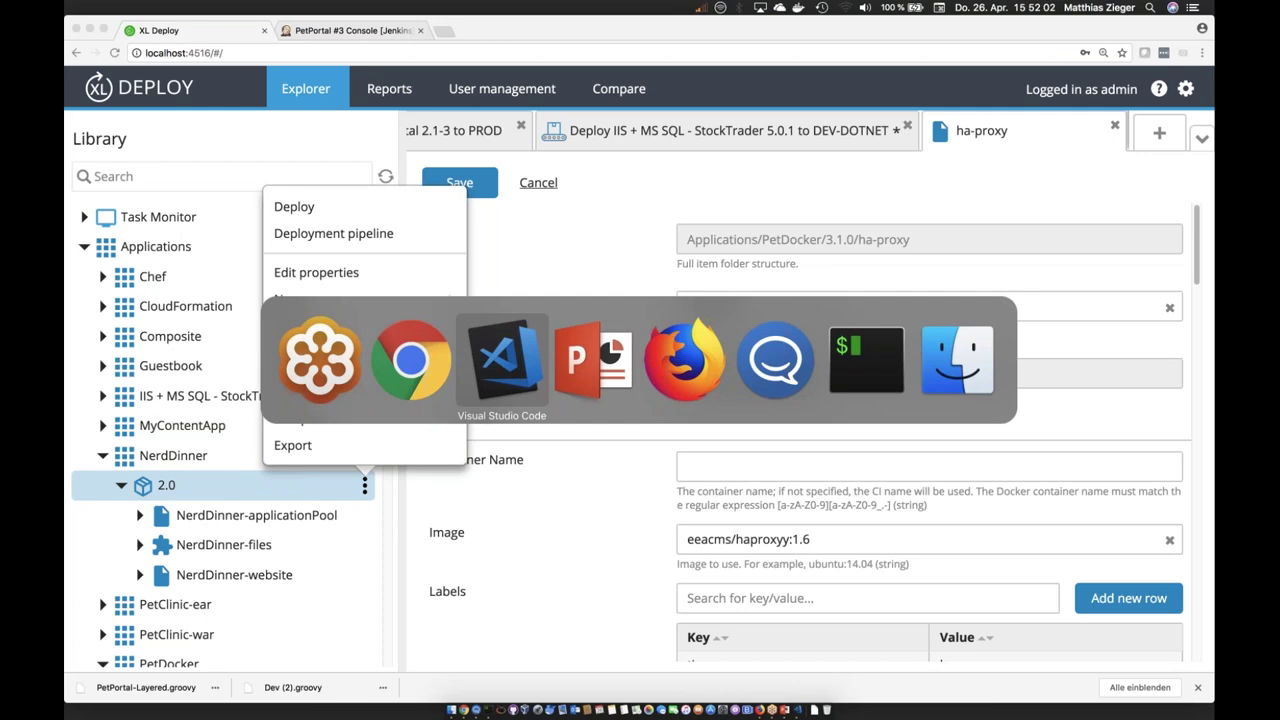
pyautogui.press('super+Tab')
pyautogui.press('super+Tab')
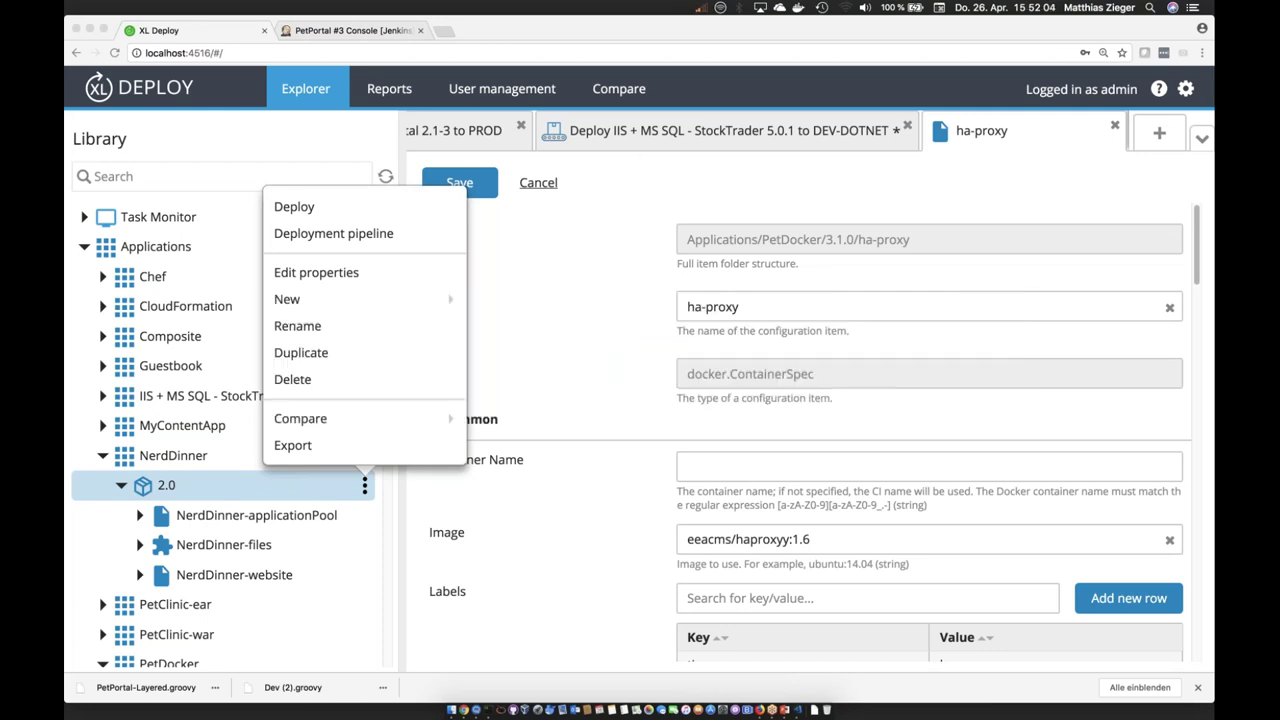
pyautogui.click(89, 29)
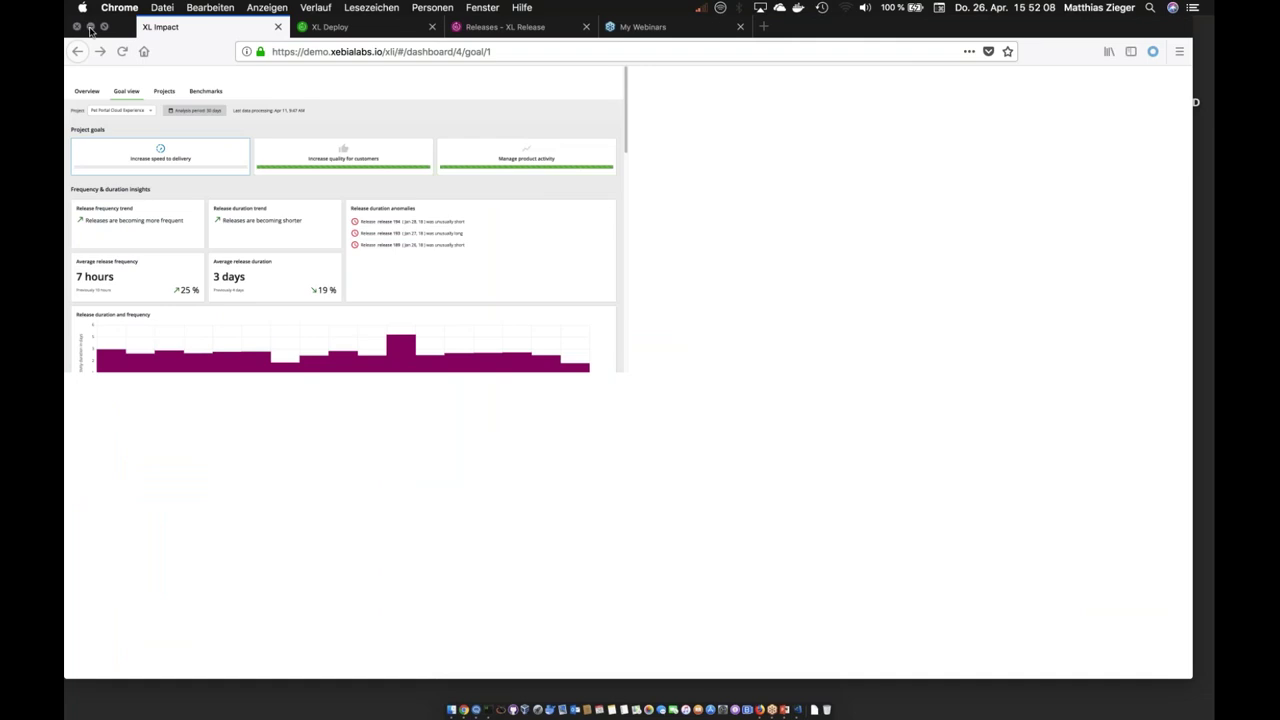
# Step: Minimise the remaining browser window and switch Firefox from XL Impact to the XL Deploy tab
pyautogui.click(89, 30)
pyautogui.click(743, 672)
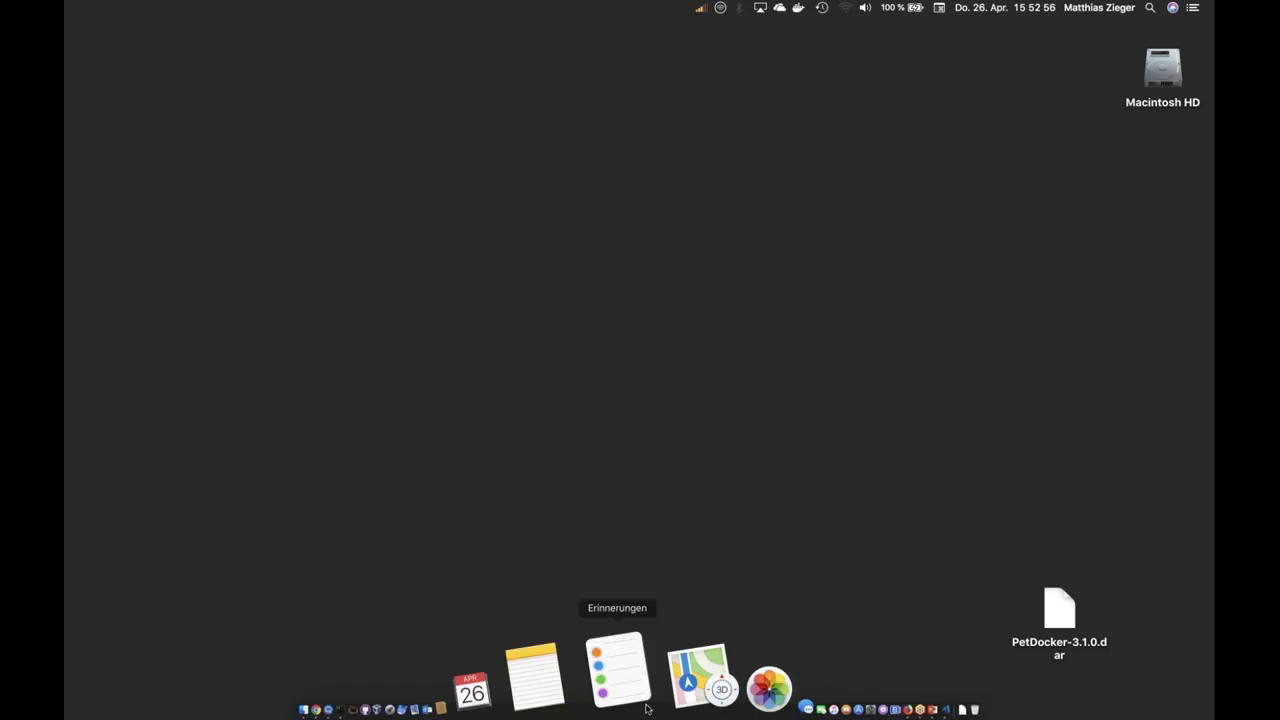
pyautogui.click(751, 680)
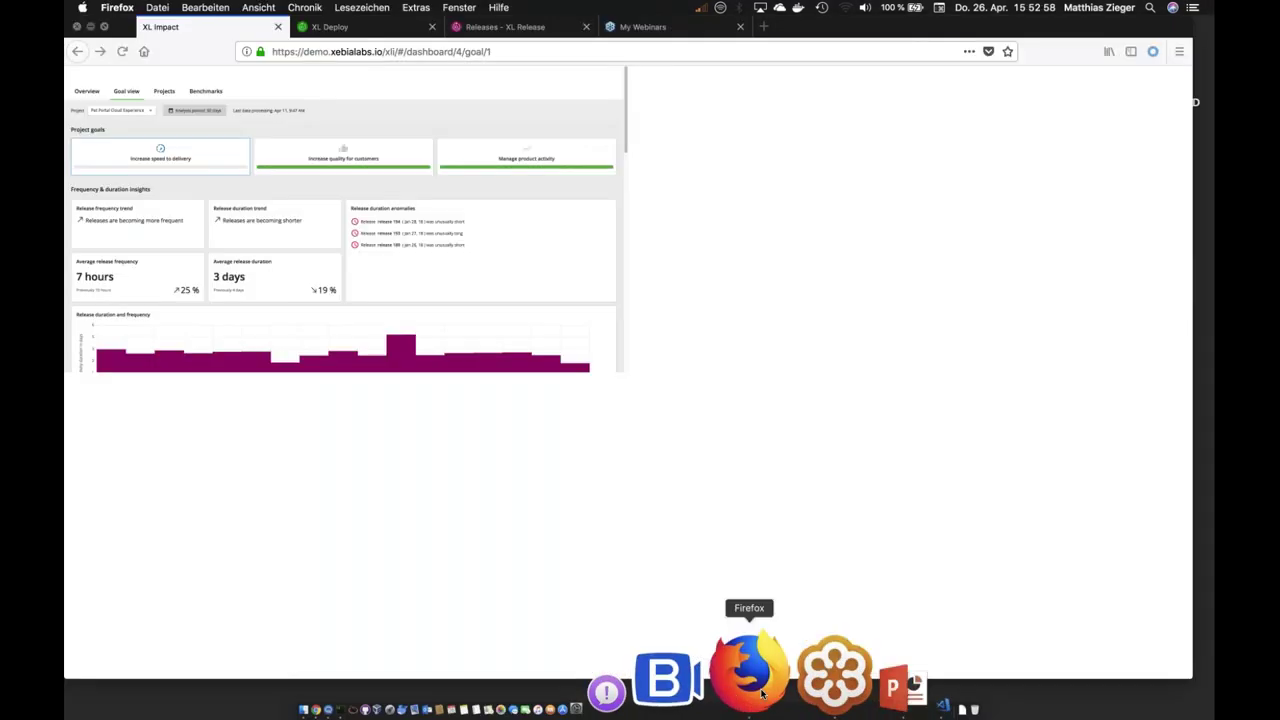
pyautogui.click(362, 32)
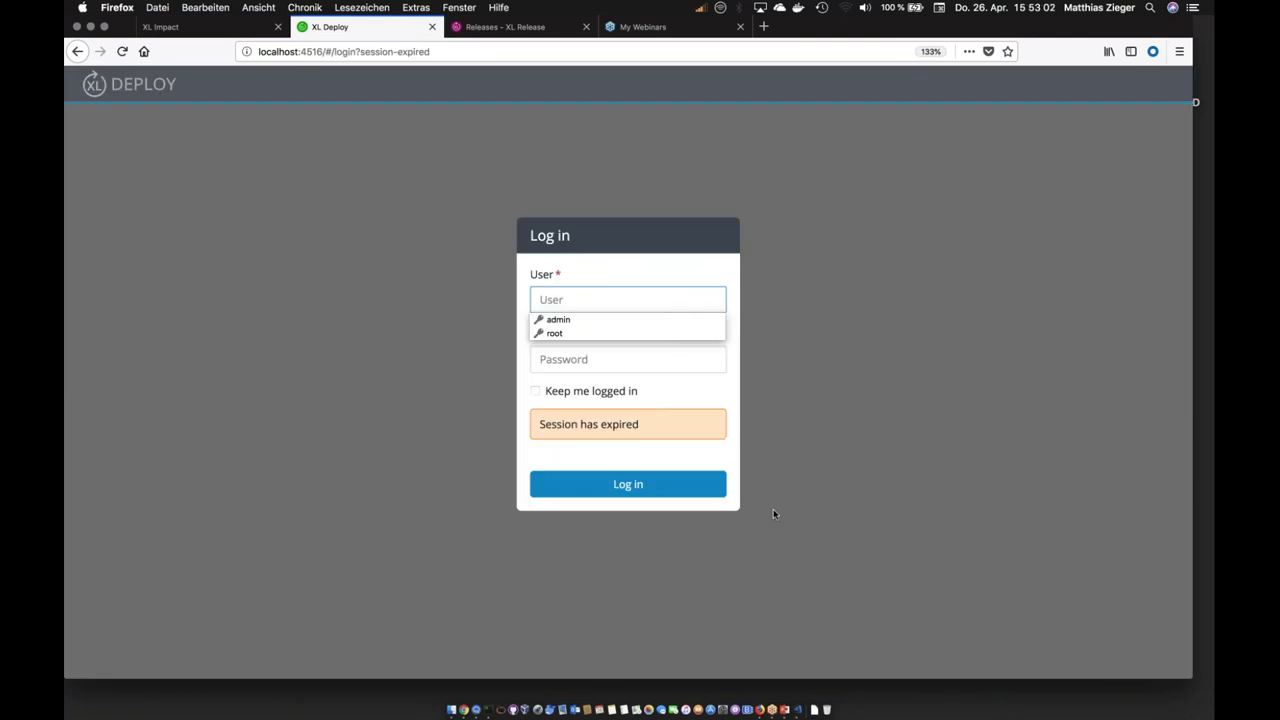
# Step: Log back into XL Deploy with the admin user name and its password
pyautogui.click(577, 301)
pyautogui.write('admin')
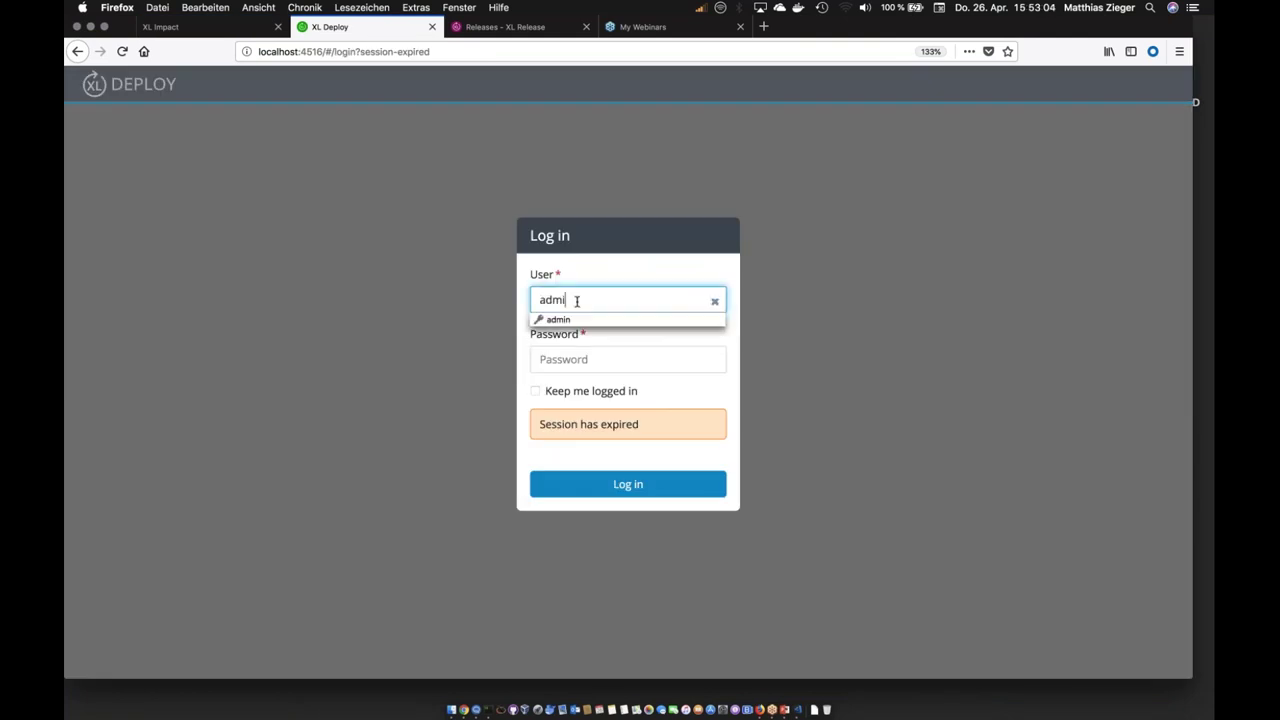
pyautogui.press('Tab')
pyautogui.write('•••')
pyautogui.press('BackSpace')
pyautogui.press('BackSpace')
pyautogui.press('BackSpace')
pyautogui.write('admin')
pyautogui.press('Return')
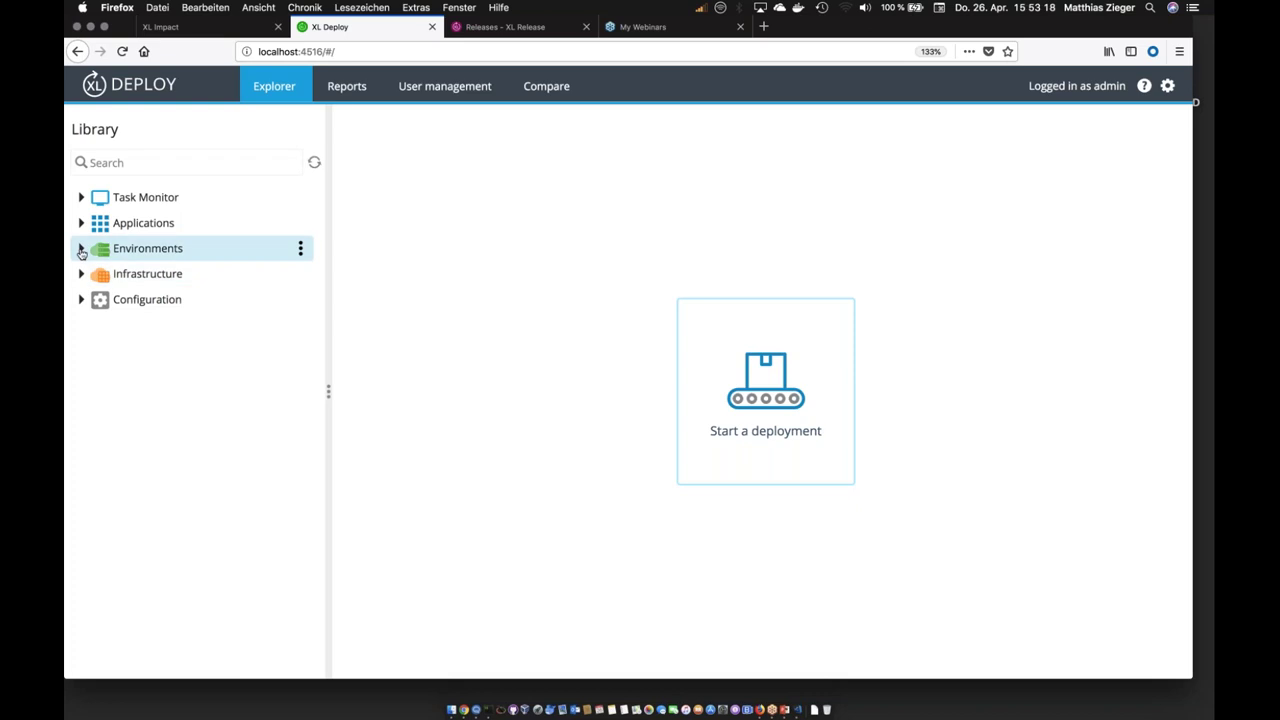
# Step: Open PetPortal-app-appserver 2.0 and view its dependencies PetPortal-config-appserver 1.0 and PetPortal-db [2.0,2.0]
pyautogui.click(81, 223)
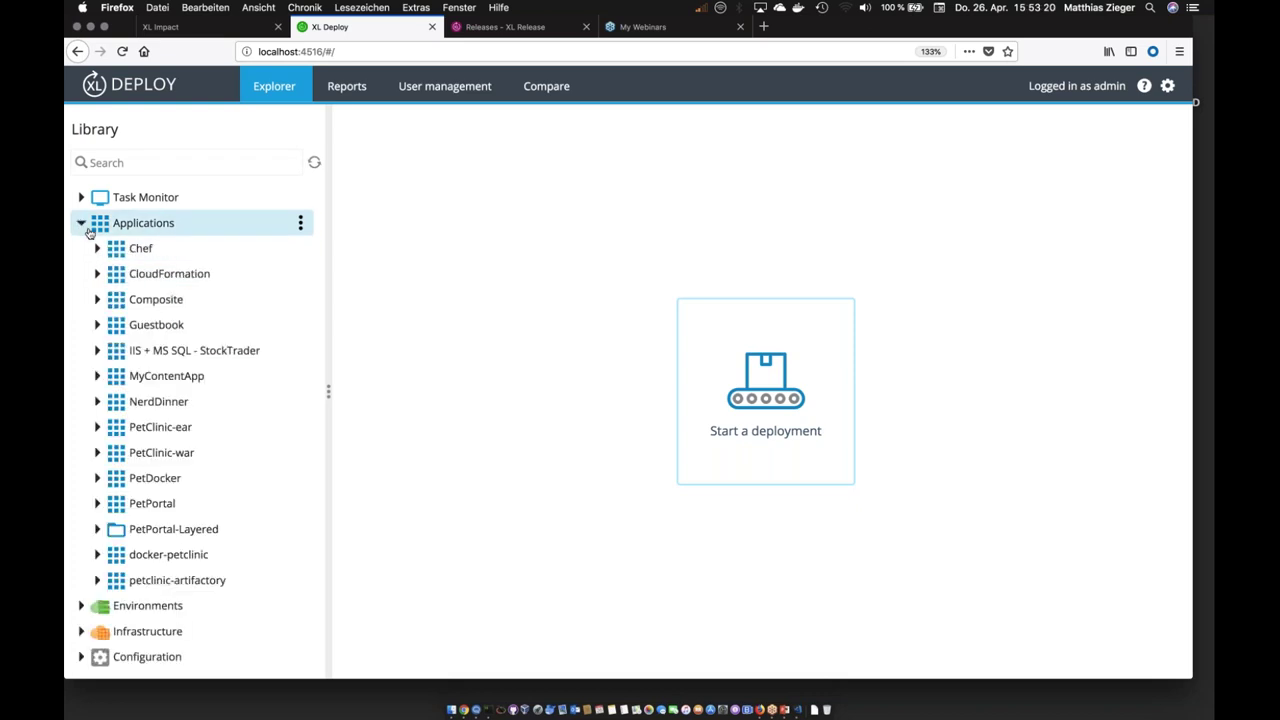
pyautogui.click(97, 529)
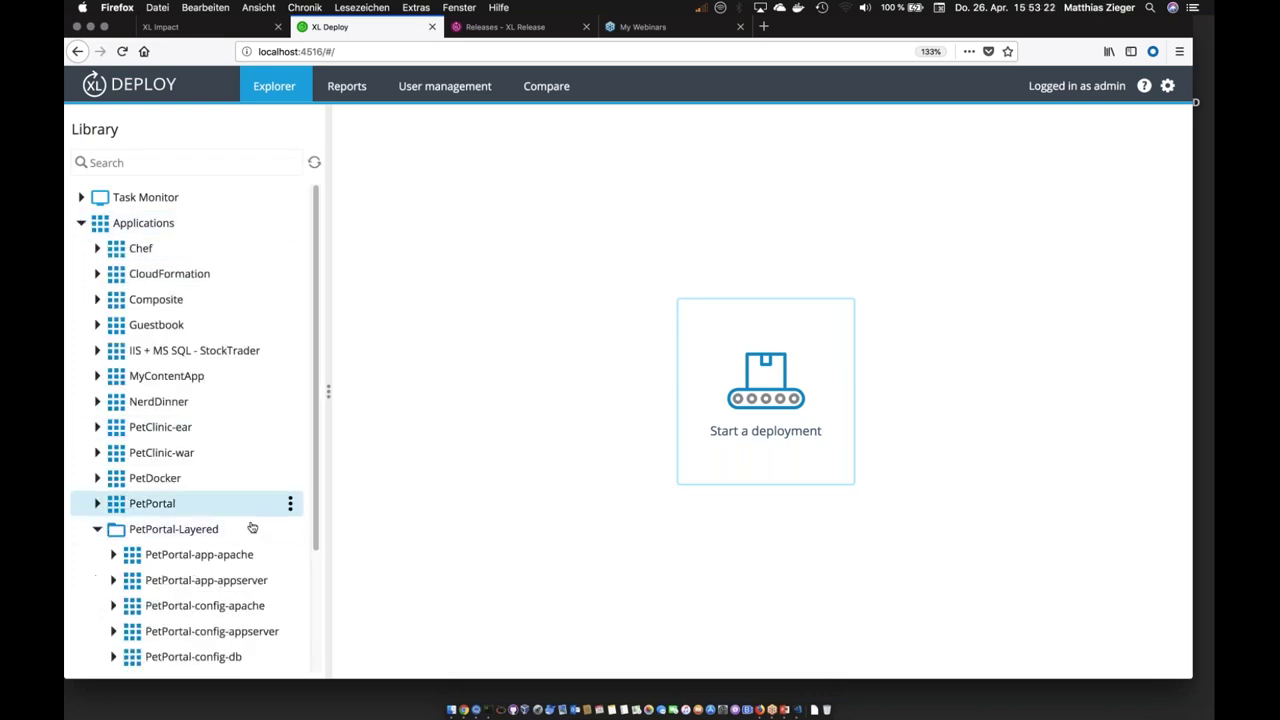
pyautogui.scroll(-3, 215, 465)
pyautogui.click(203, 469)
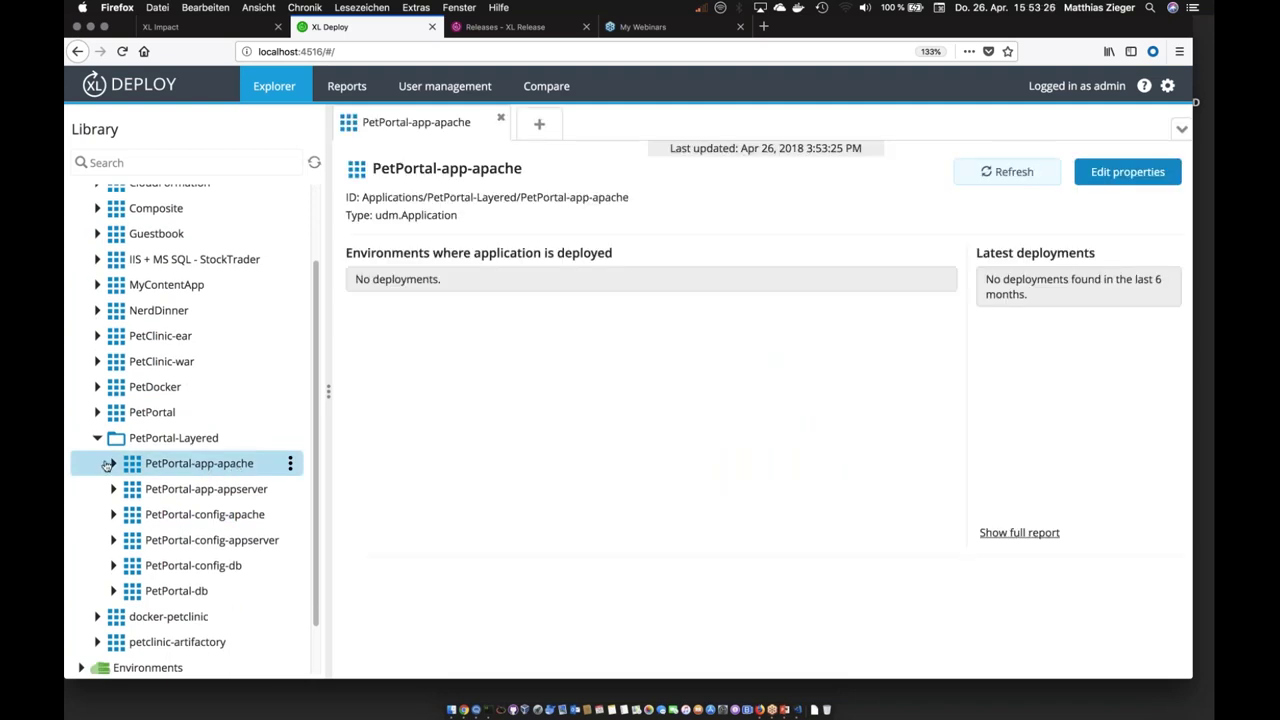
pyautogui.click(113, 465)
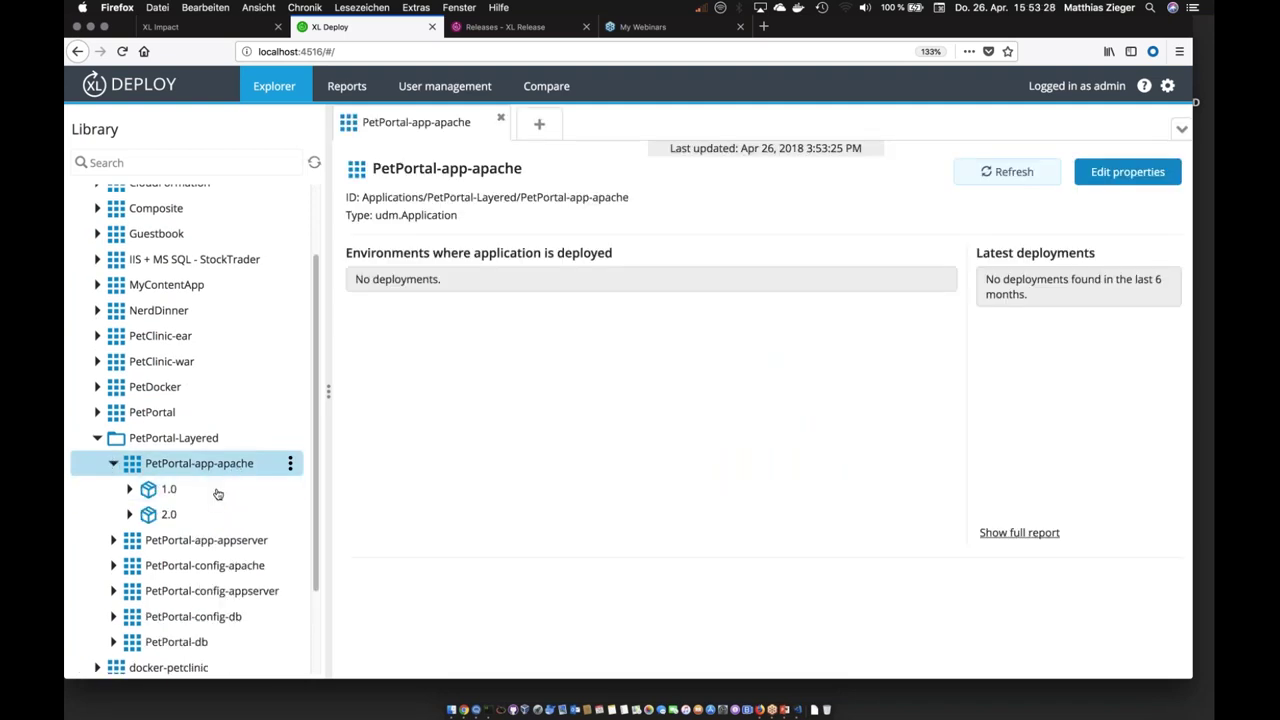
pyautogui.click(114, 540)
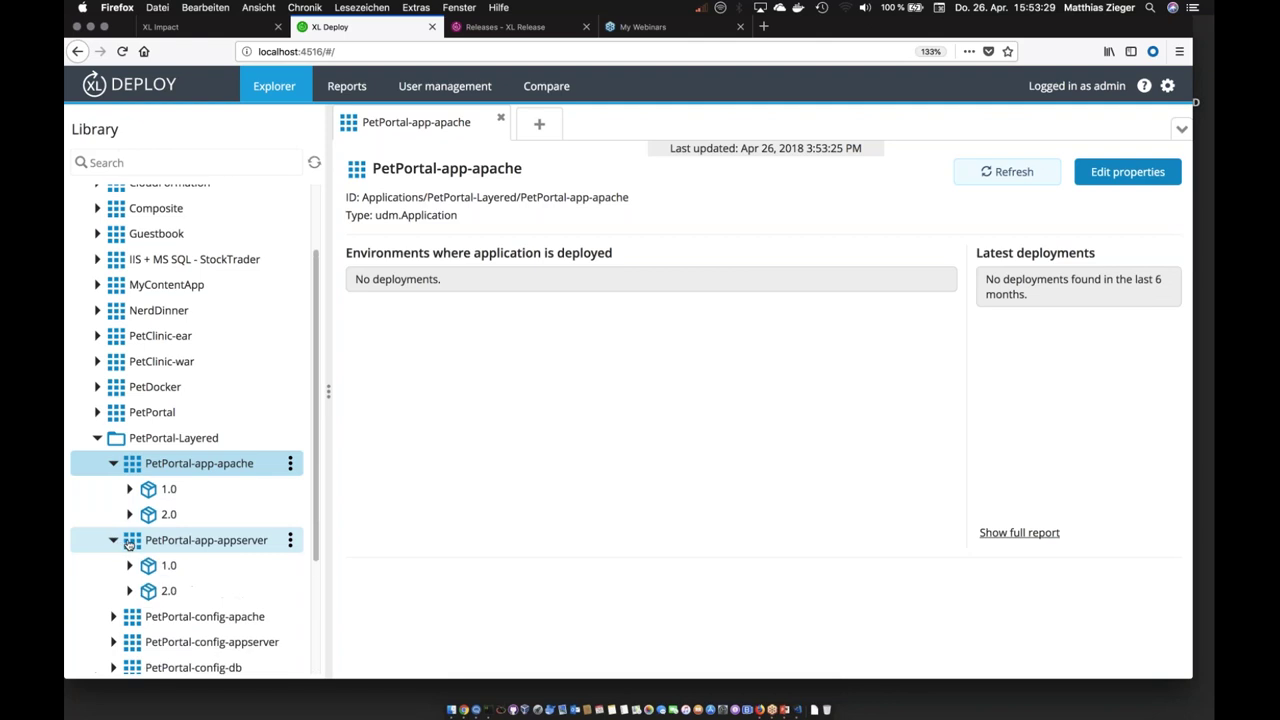
pyautogui.click(191, 596)
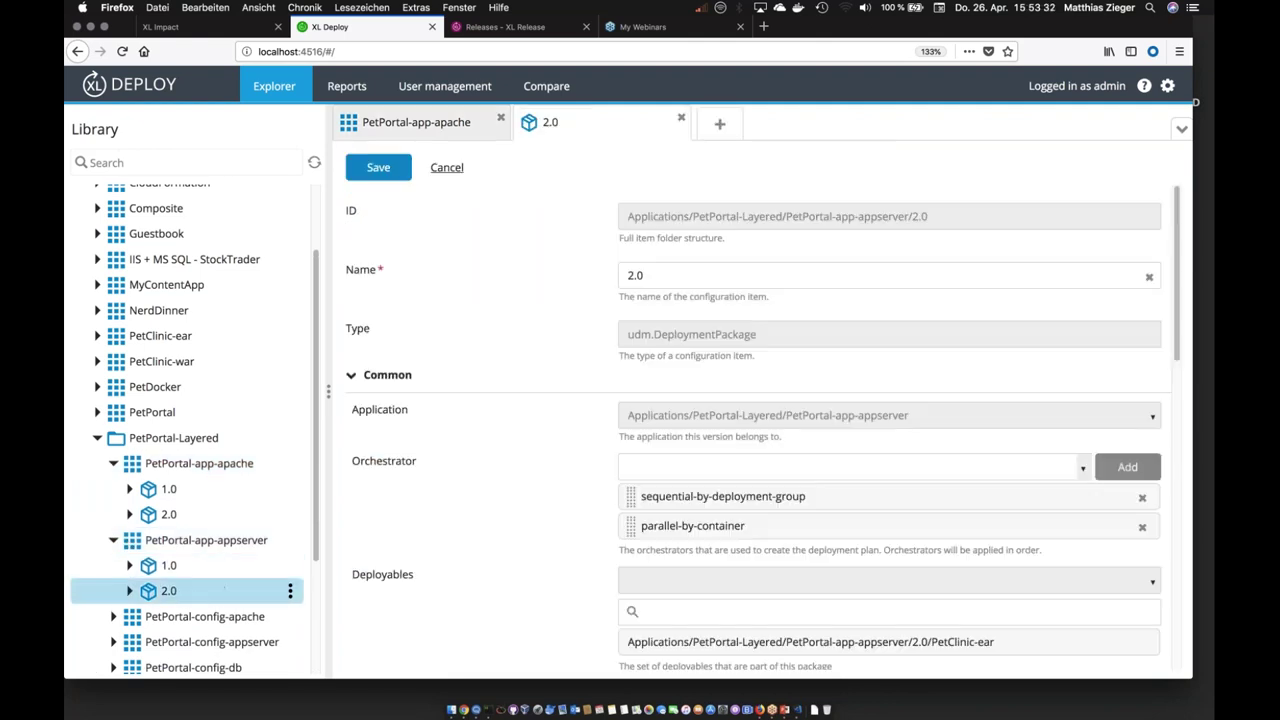
pyautogui.scroll(-5, 762, 427)
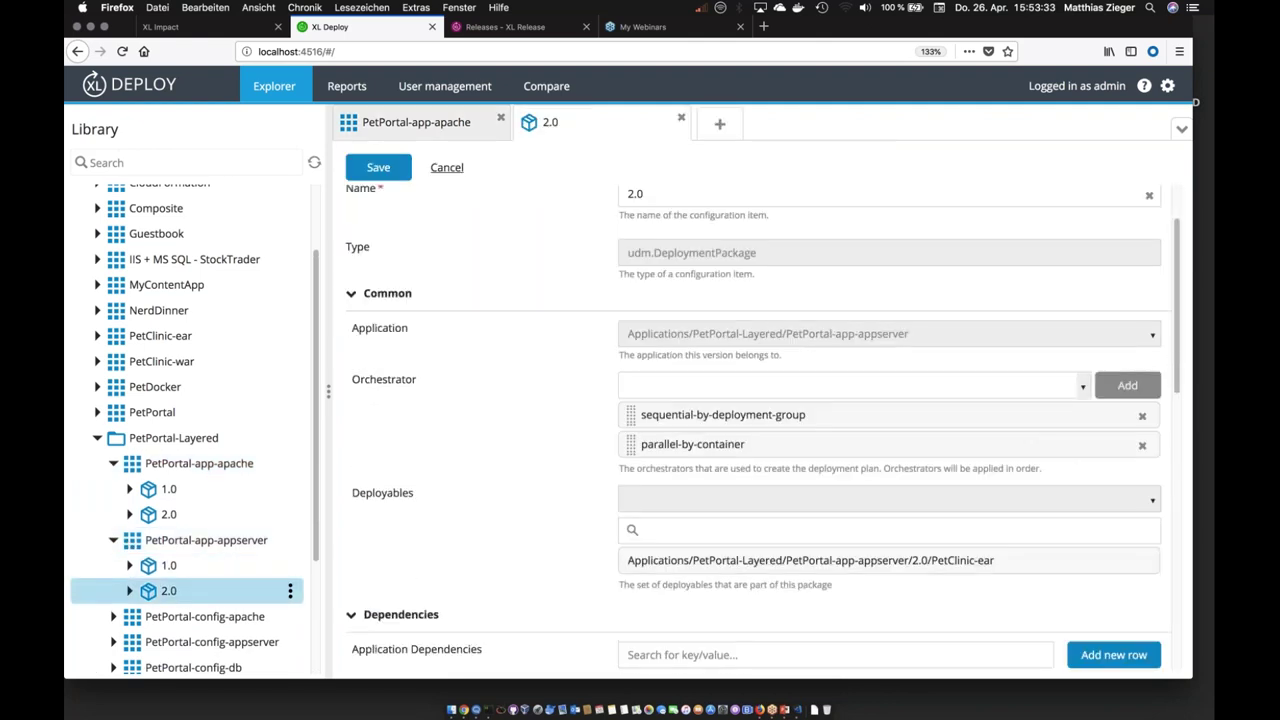
pyautogui.scroll(-1, 792, 511)
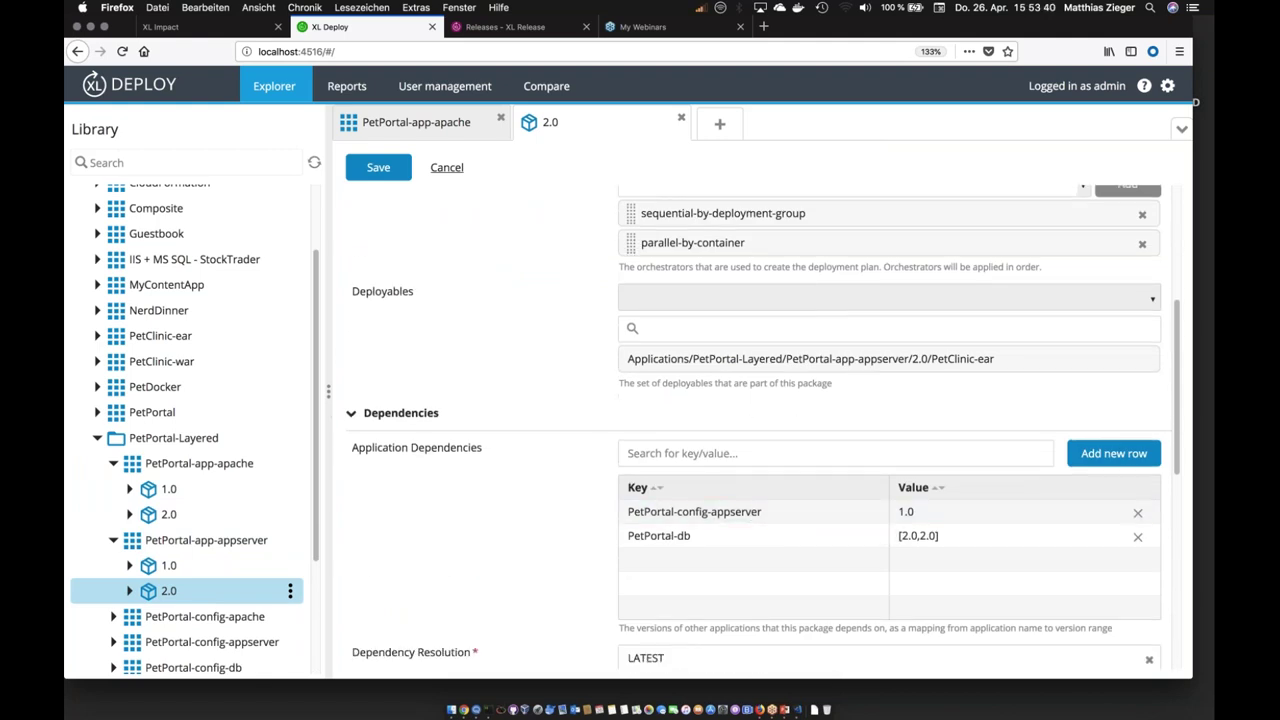
pyautogui.moveTo(328, 391); pyautogui.dragTo(283, 391)
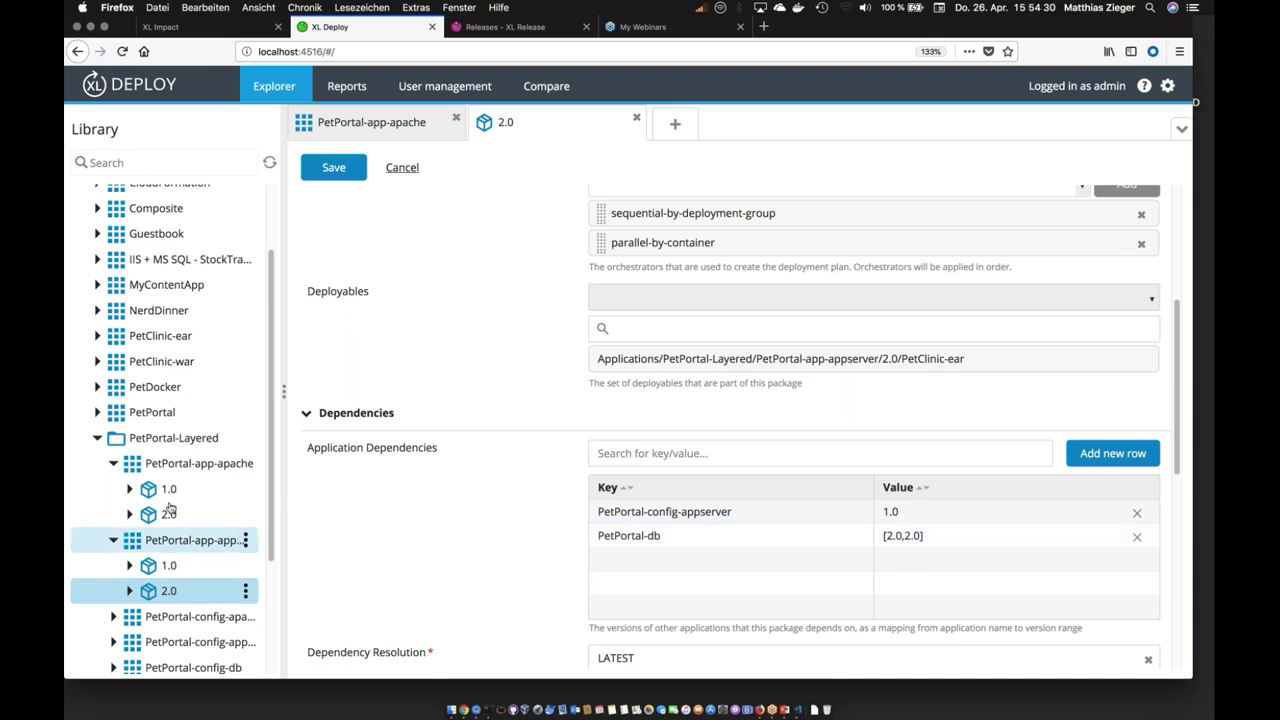
# Step: Deploy latest PetPortal-app-appserver 2.0 to ACC and expand the config-appserver 1.0 and db 2.0 dependencies
pyautogui.click(232, 545)
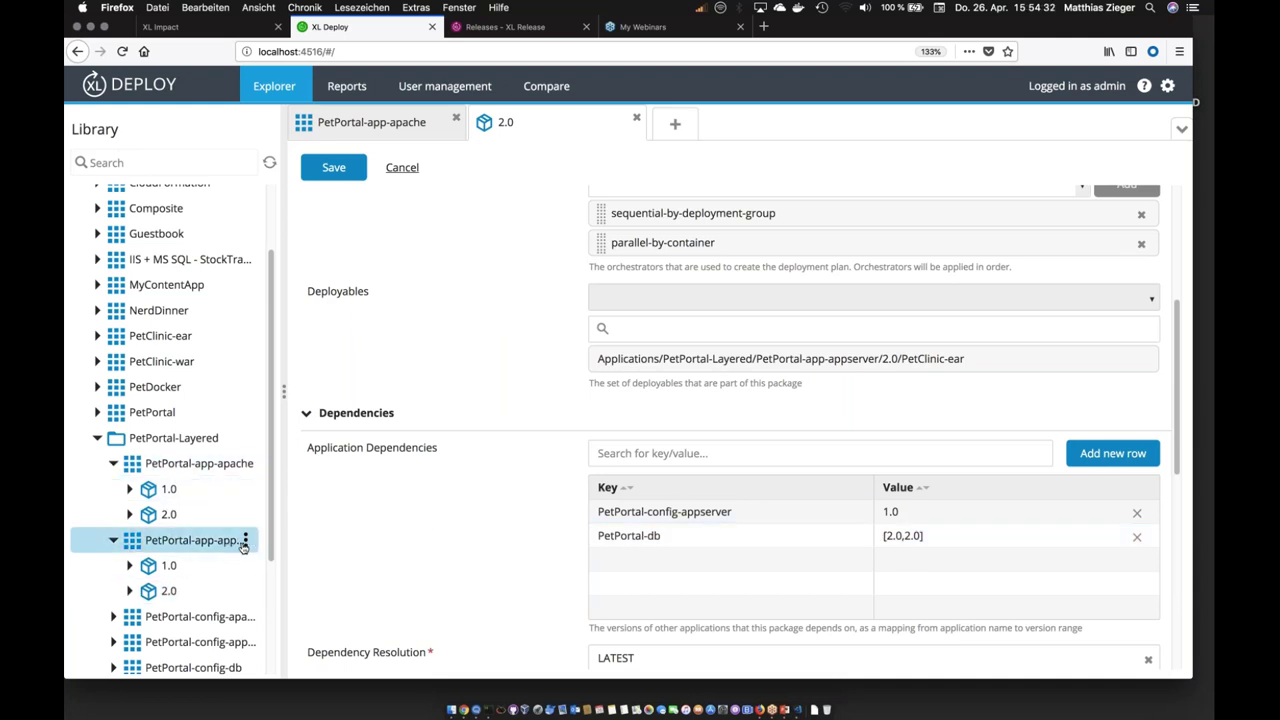
pyautogui.click(245, 543)
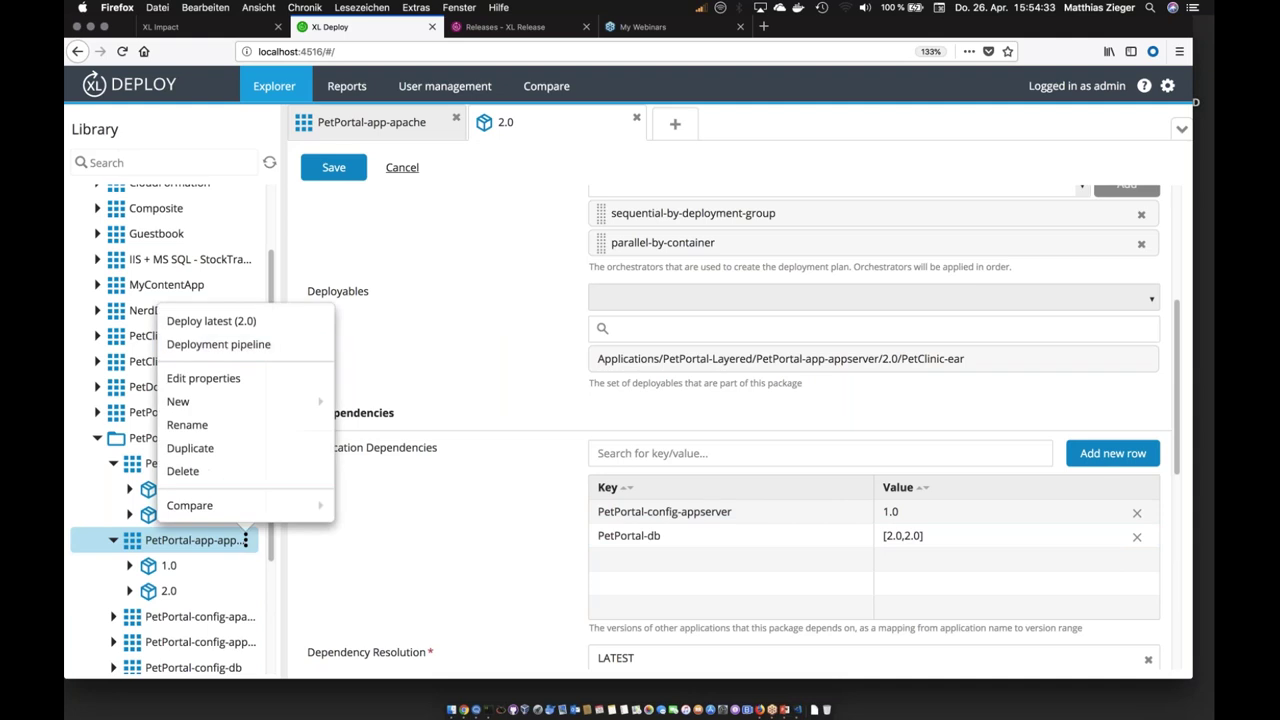
pyautogui.click(224, 322)
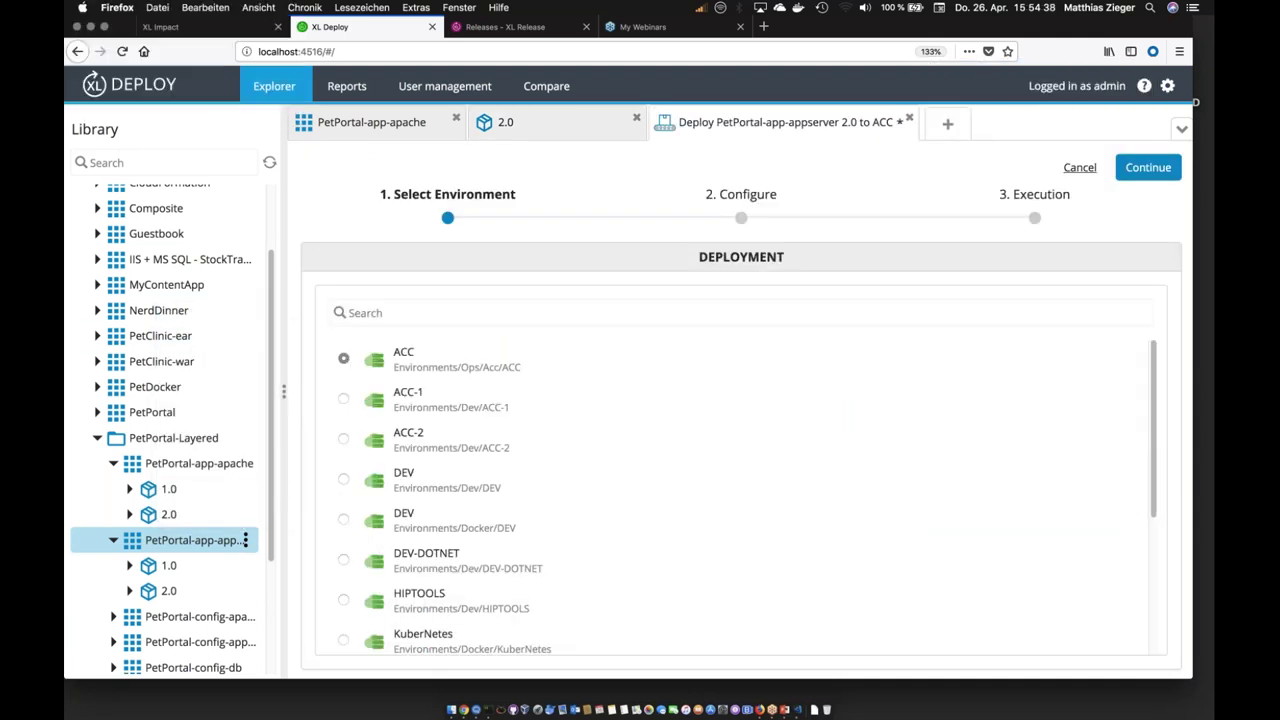
pyautogui.scroll(-5, 735, 495)
pyautogui.scroll(4, 735, 495)
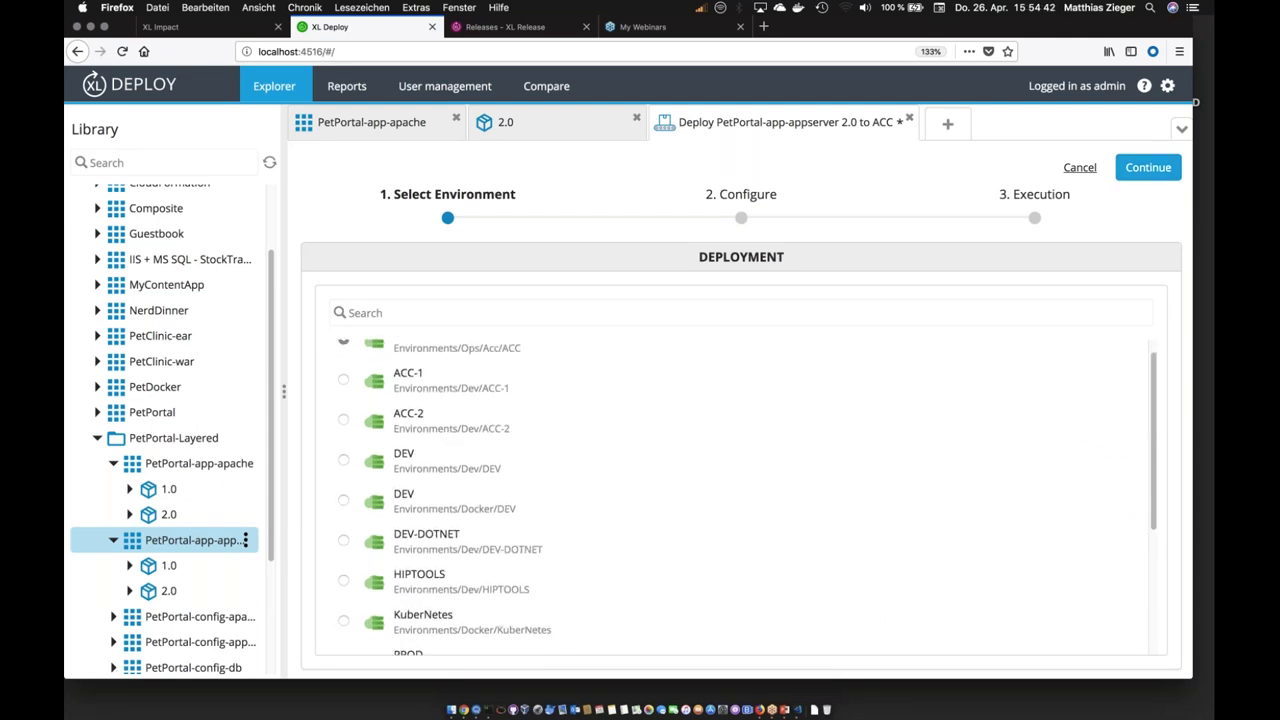
pyautogui.click(1148, 167)
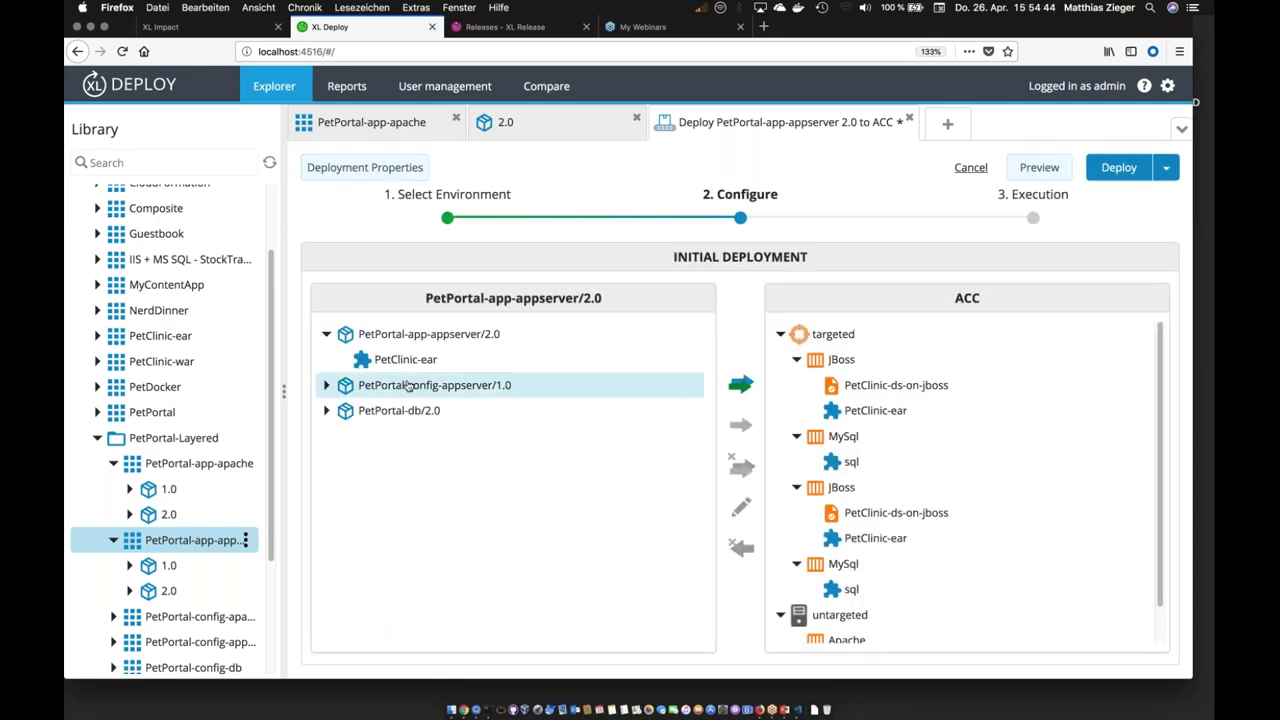
pyautogui.click(326, 386)
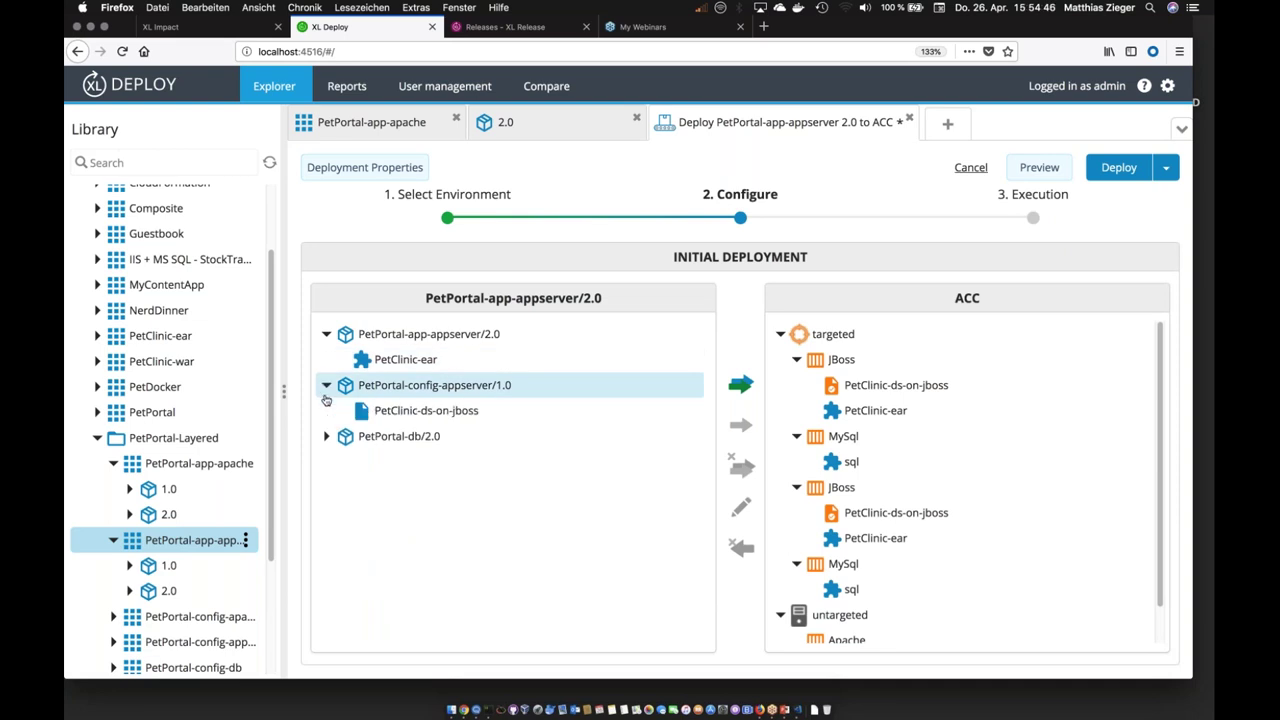
pyautogui.click(327, 437)
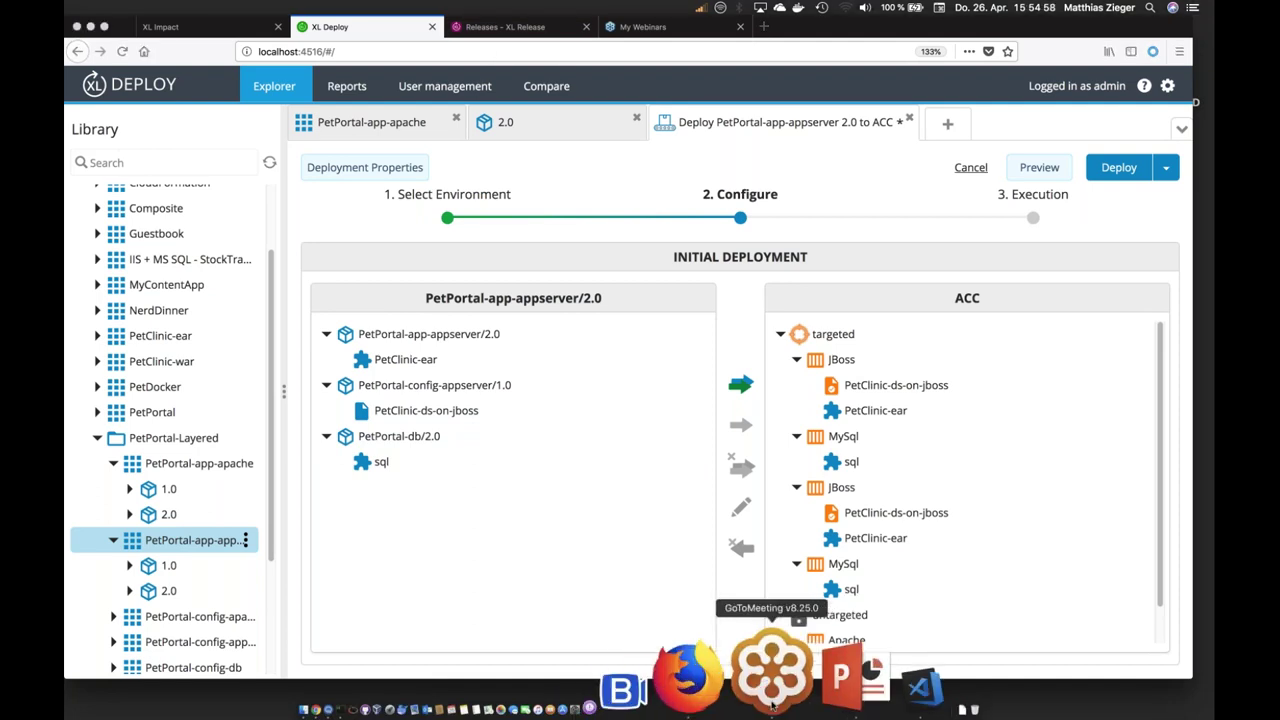
pyautogui.click(772, 697)
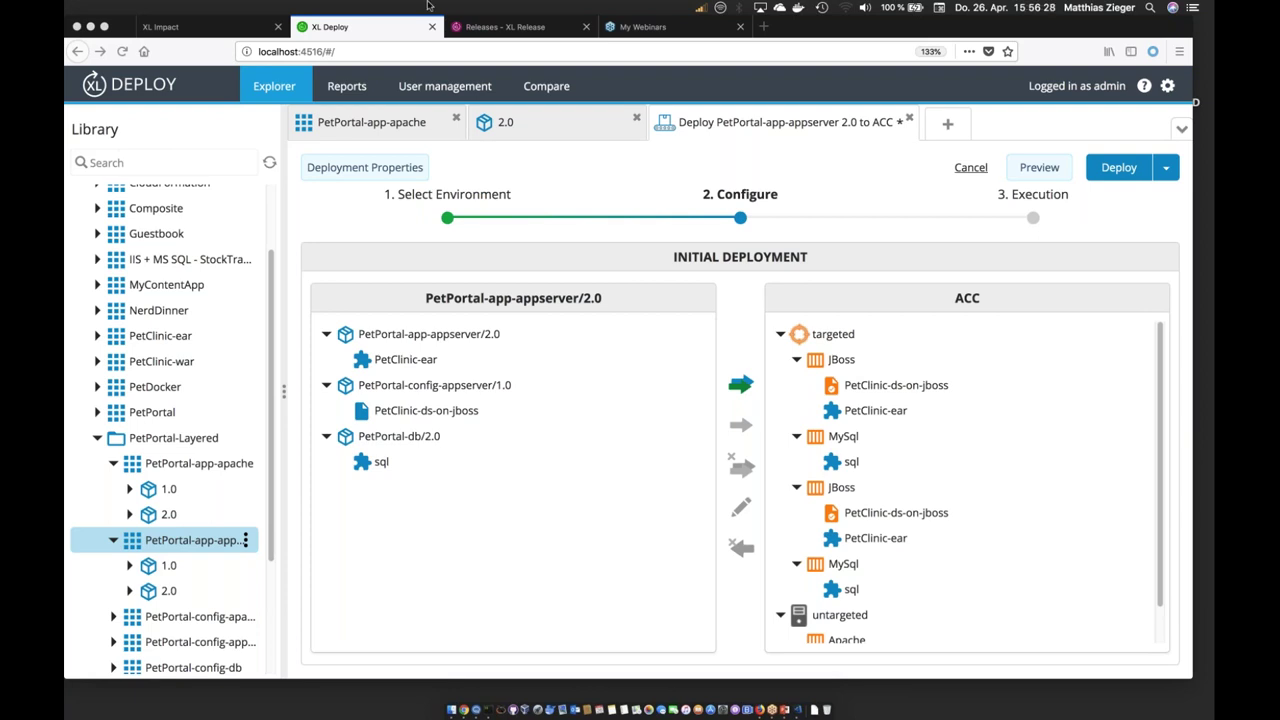
# Step: Log into XL Release, open Petclinic-Artifactory-JIRA in PetPortal Project, and add a phase
pyautogui.click(483, 30)
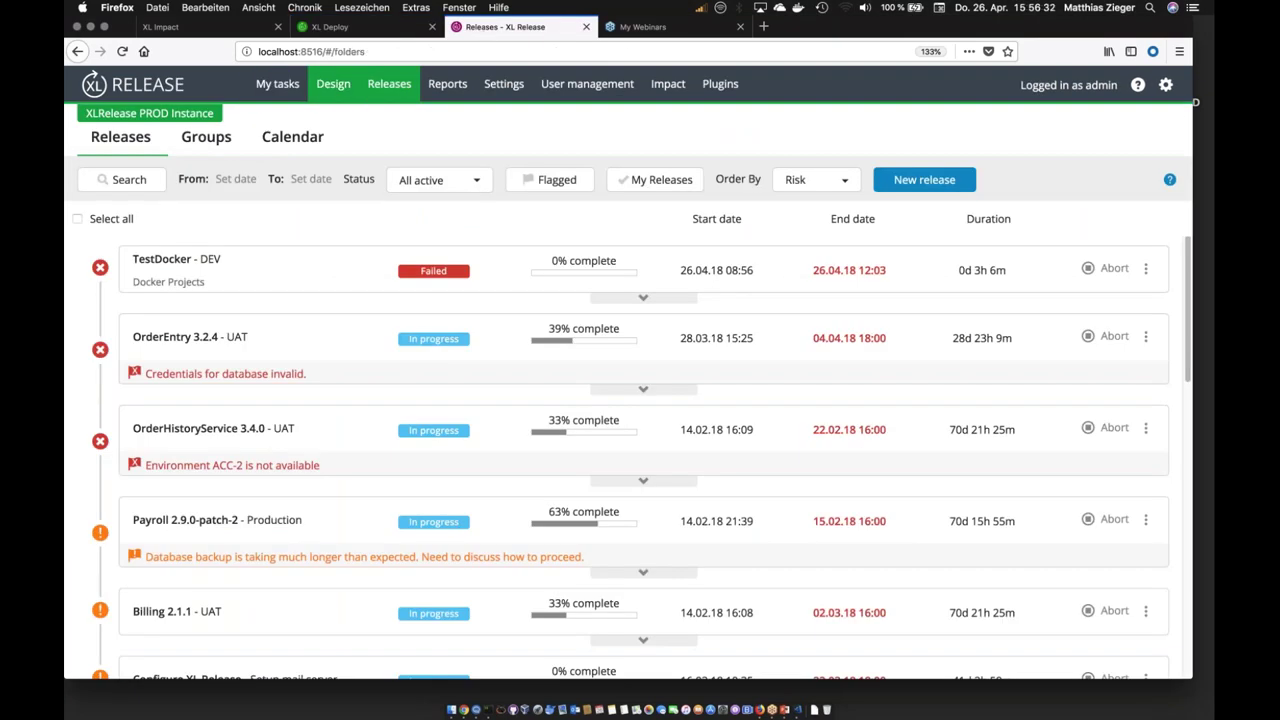
pyautogui.press('Return')
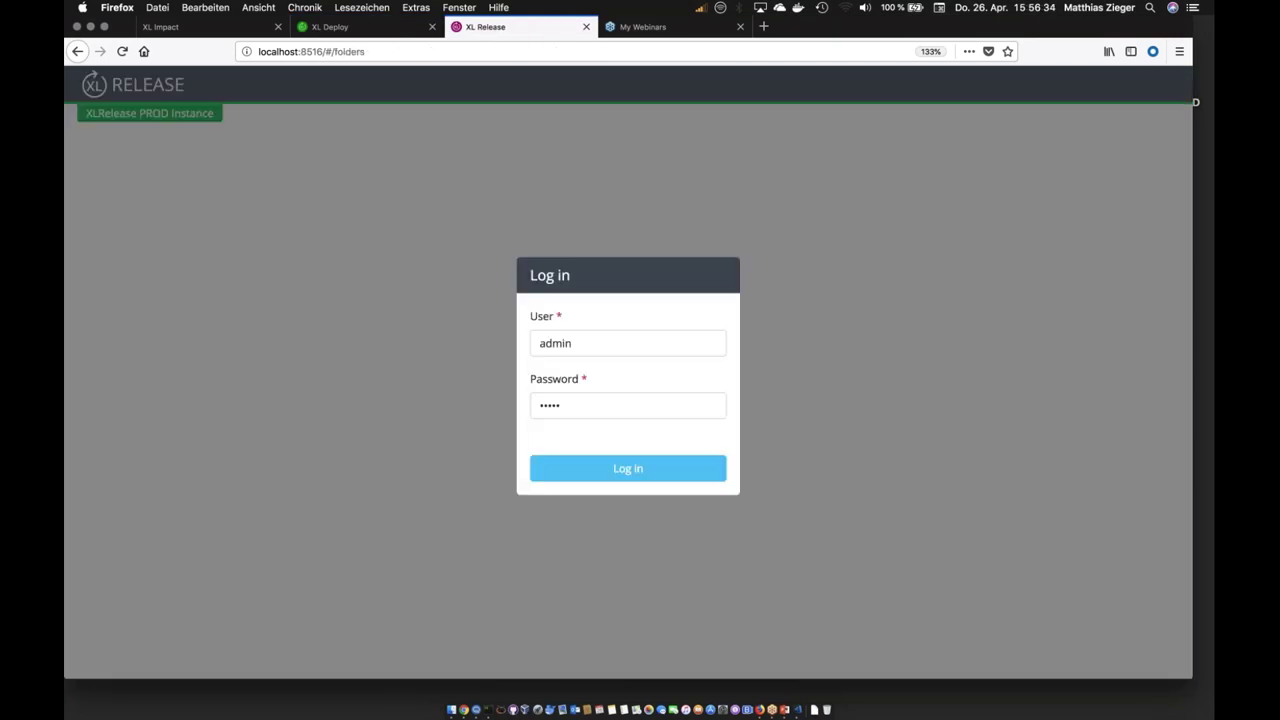
pyautogui.click(157, 252)
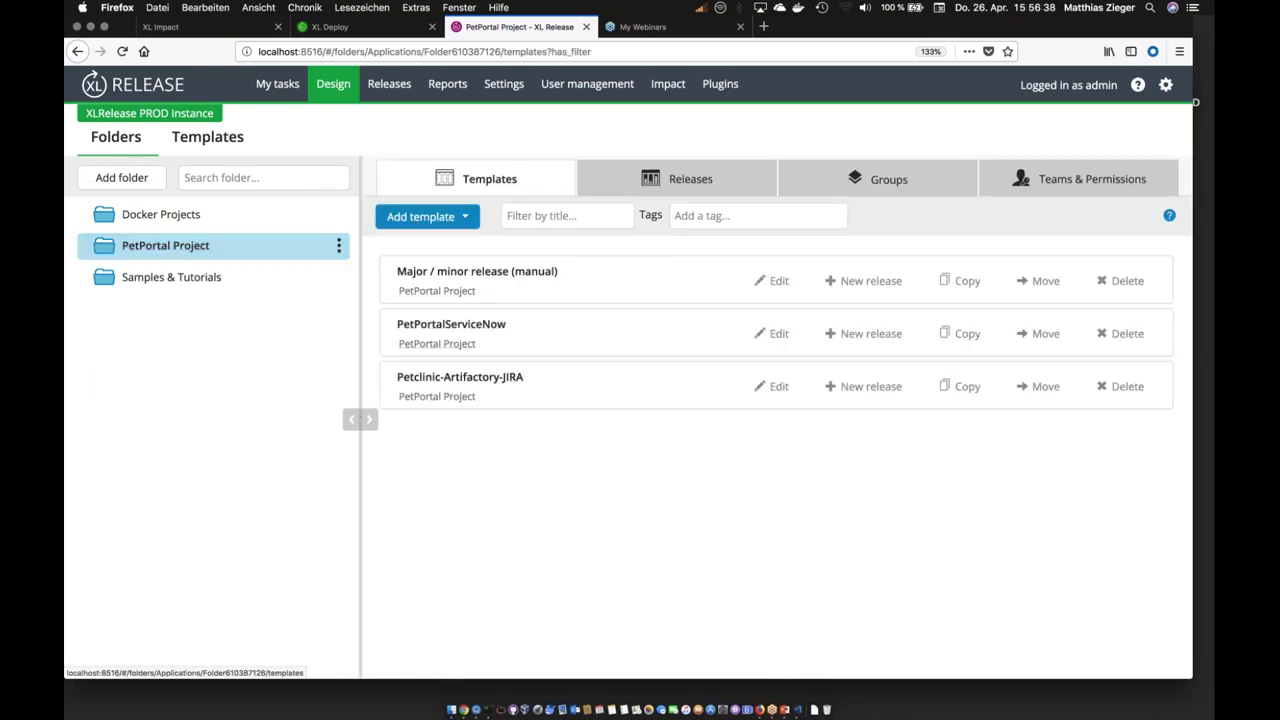
pyautogui.click(455, 378)
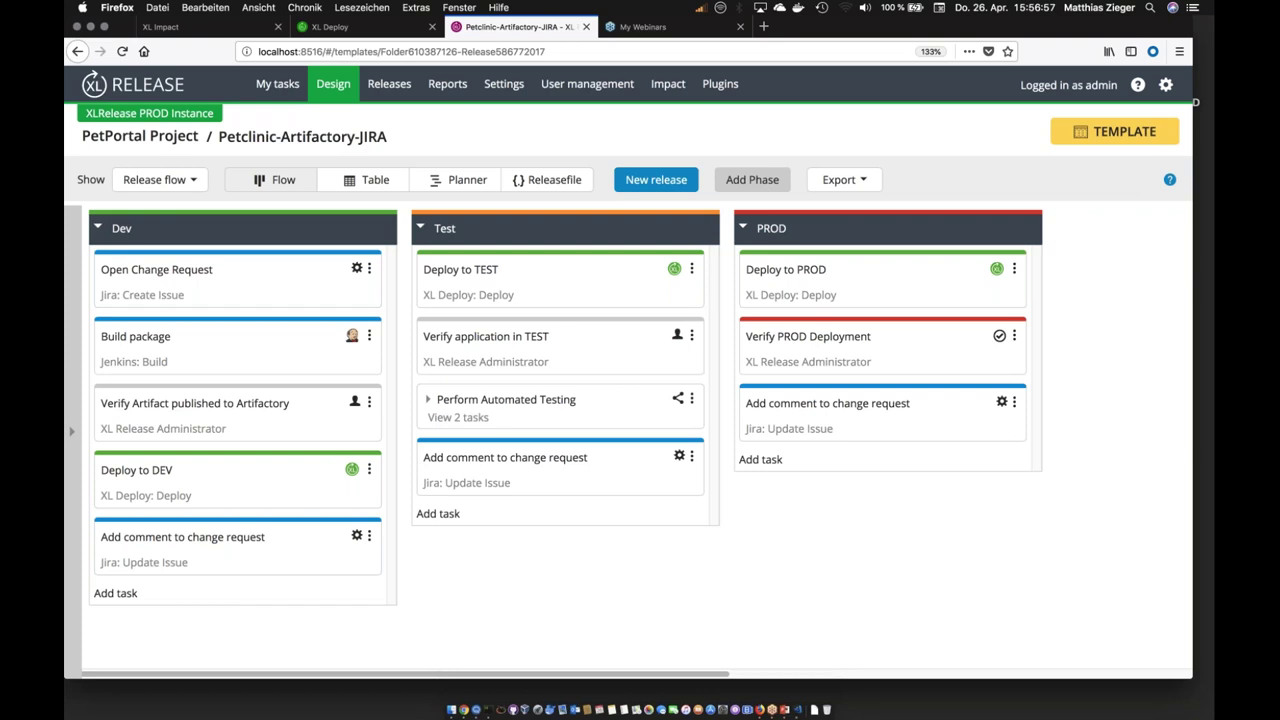
pyautogui.click(752, 179)
# Step: Move the new phase between Dev and Test and add manual task 'Aufgaben 1' to it
pyautogui.moveTo(928, 228); pyautogui.dragTo(290, 240)
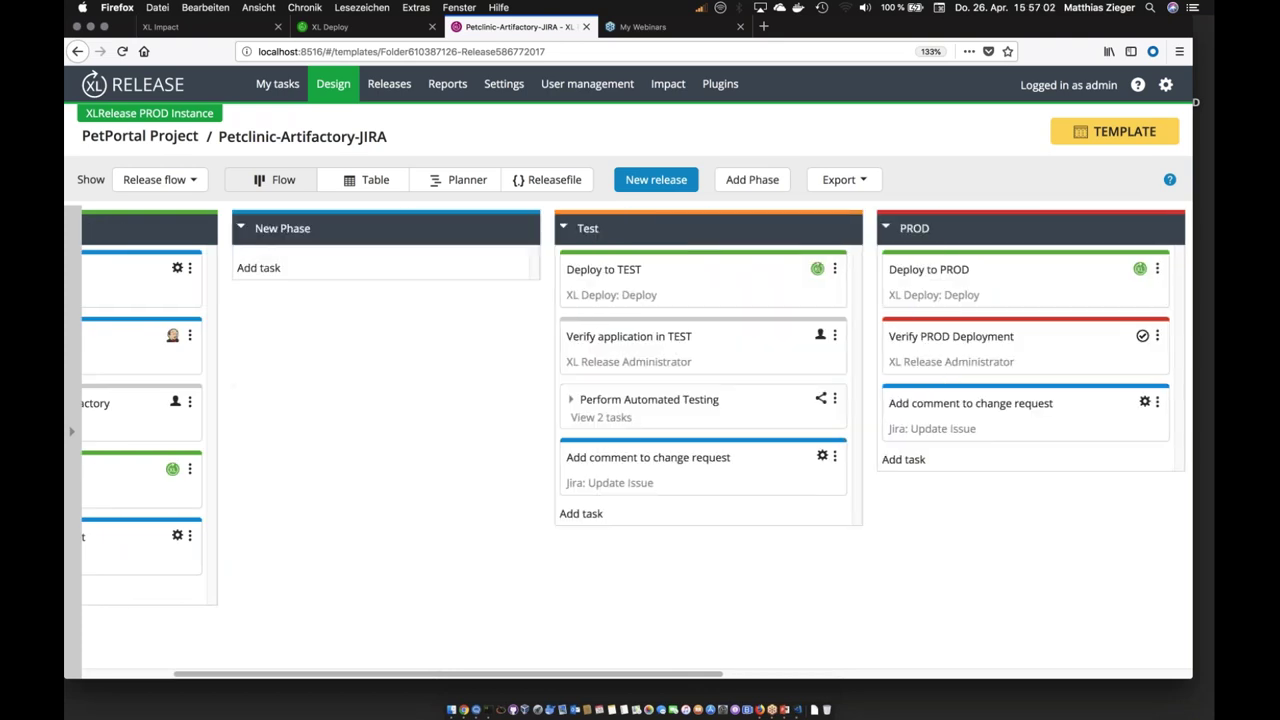
pyautogui.moveTo(285, 672); pyautogui.dragTo(192, 672)
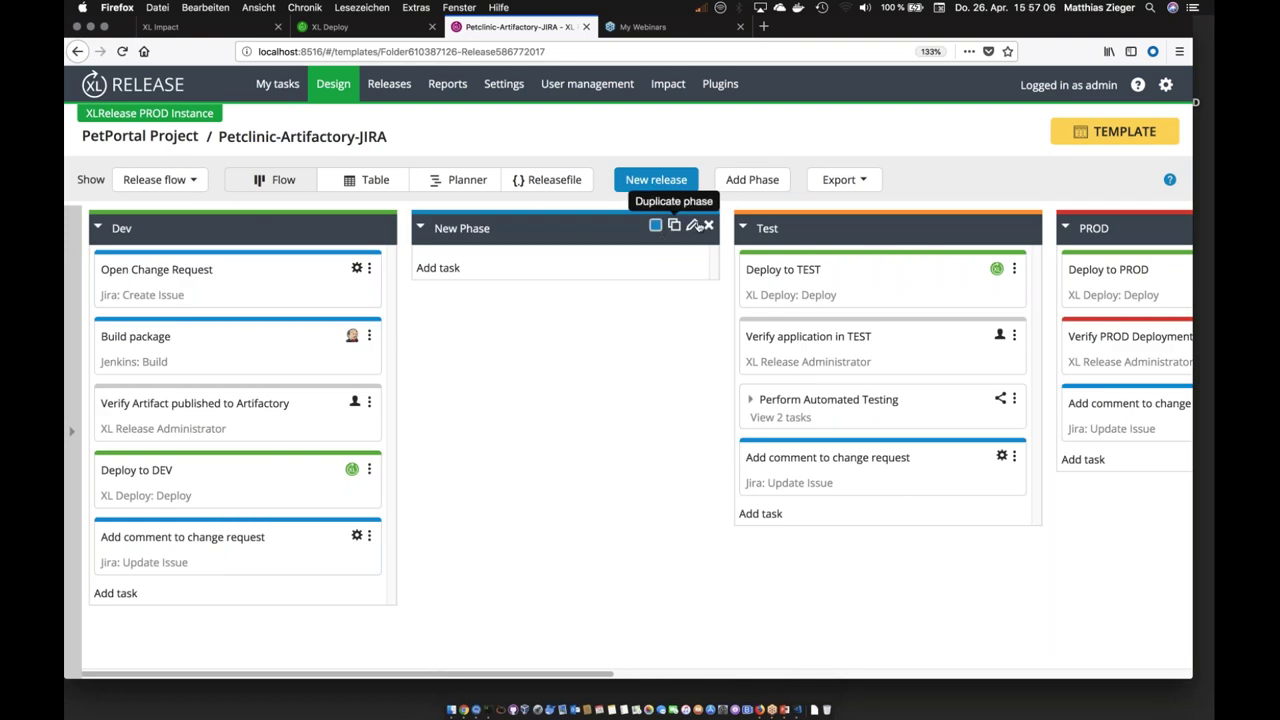
pyautogui.click(438, 268)
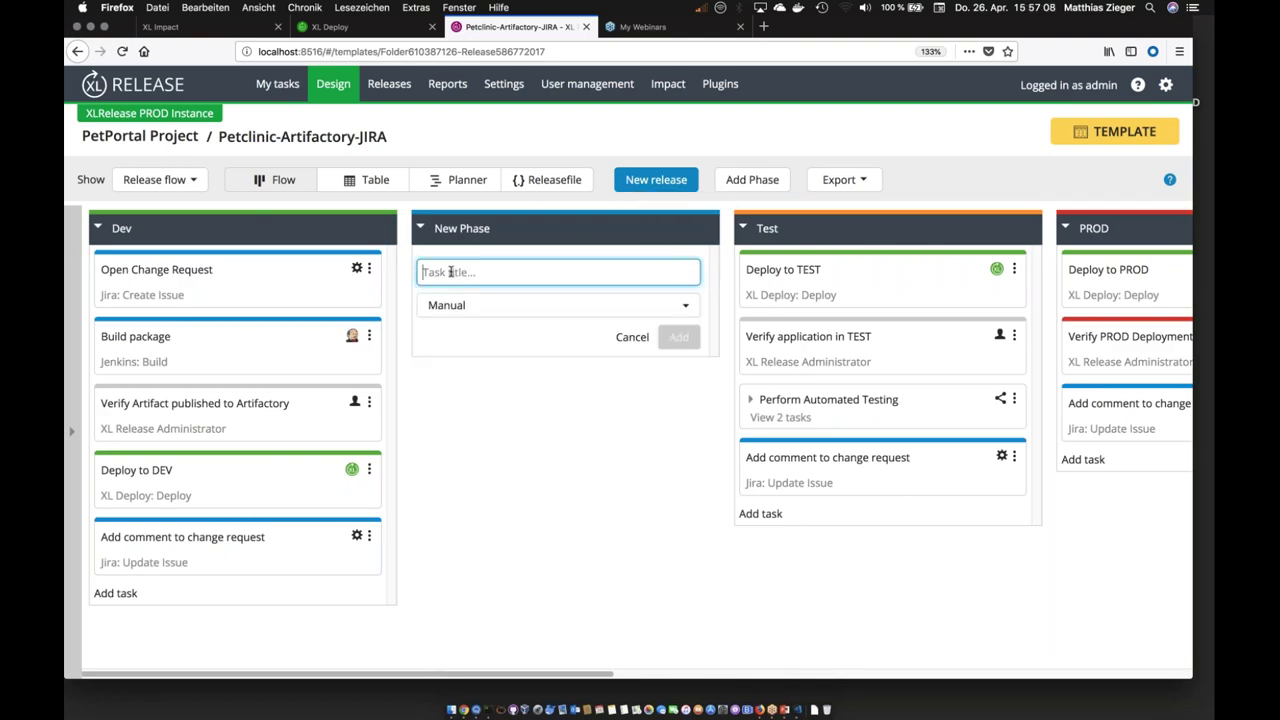
pyautogui.write('A')
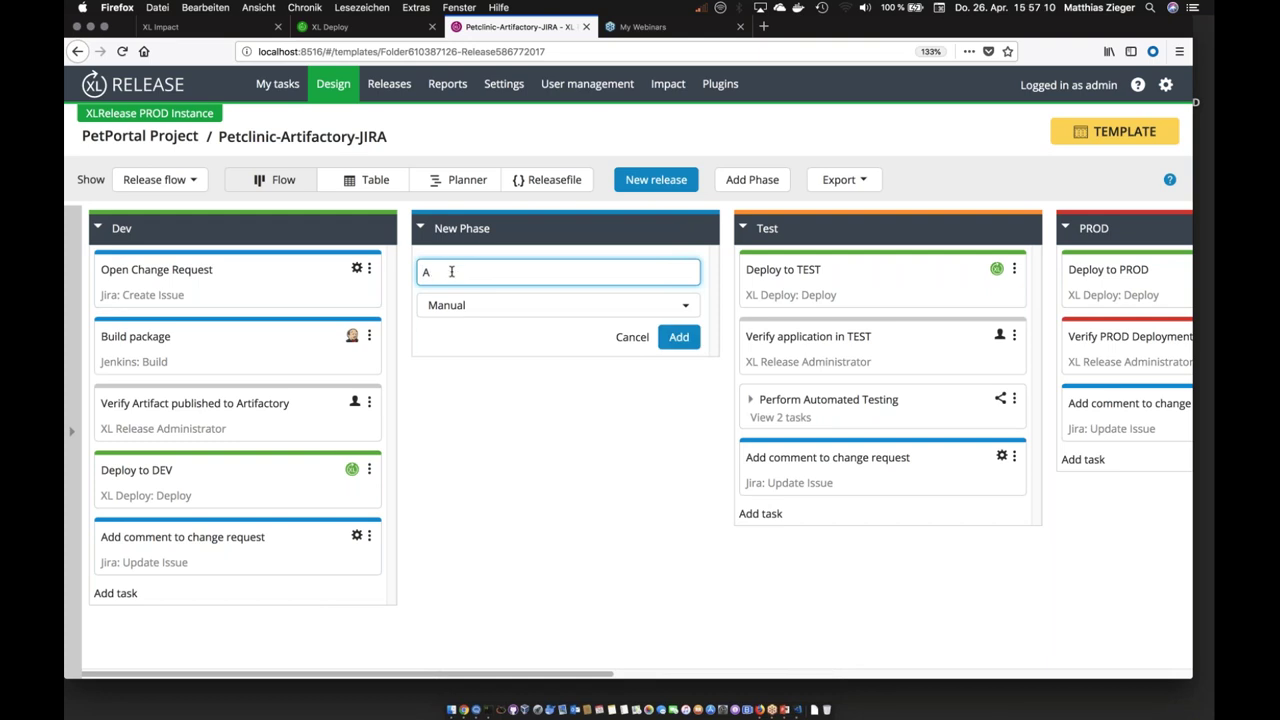
pyautogui.write('ufgaben 1')
pyautogui.click(484, 305)
pyautogui.click(486, 306)
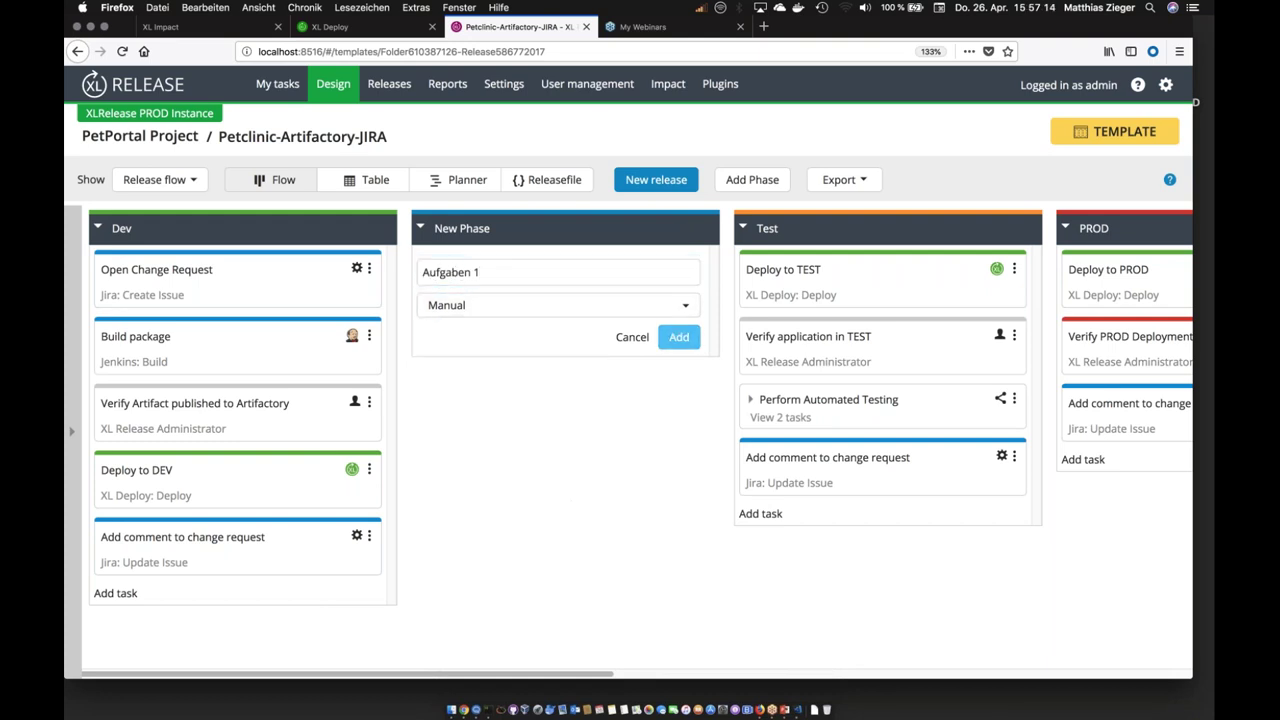
pyautogui.press('Return')
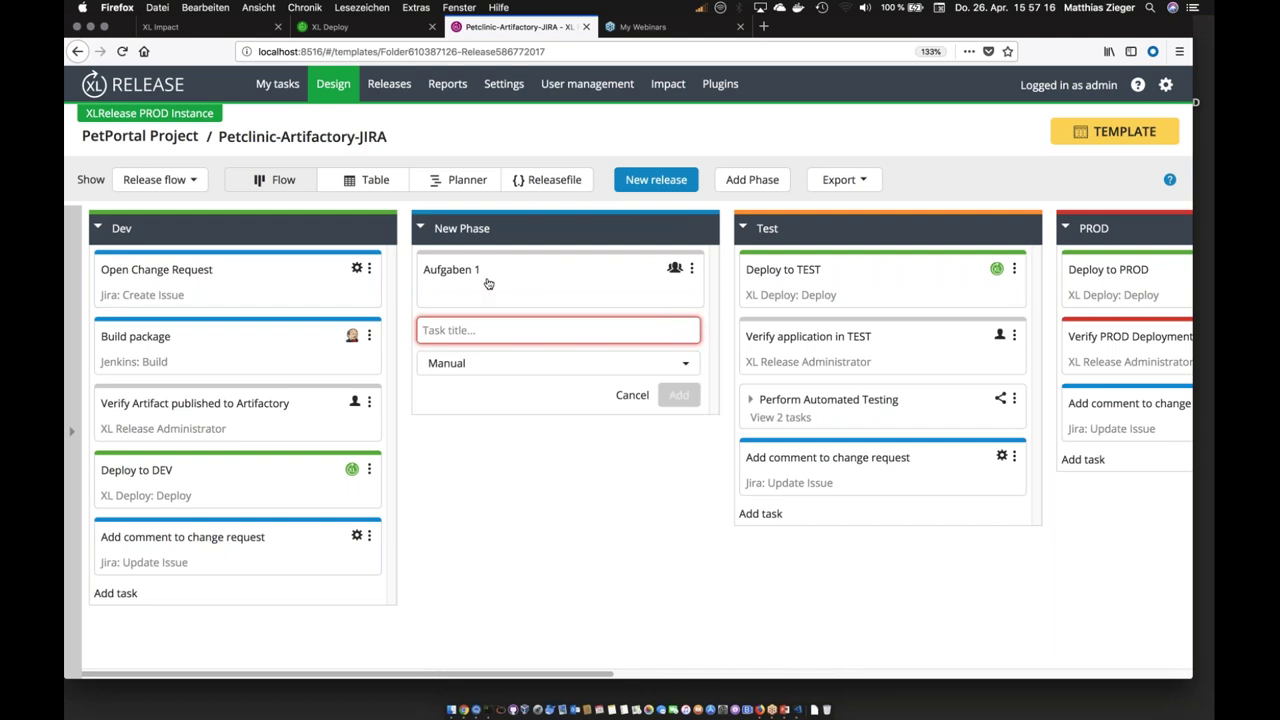
pyautogui.click(488, 280)
# Step: Assign Aufgaben 1 to the XL Release Administrator
pyautogui.click(820, 568)
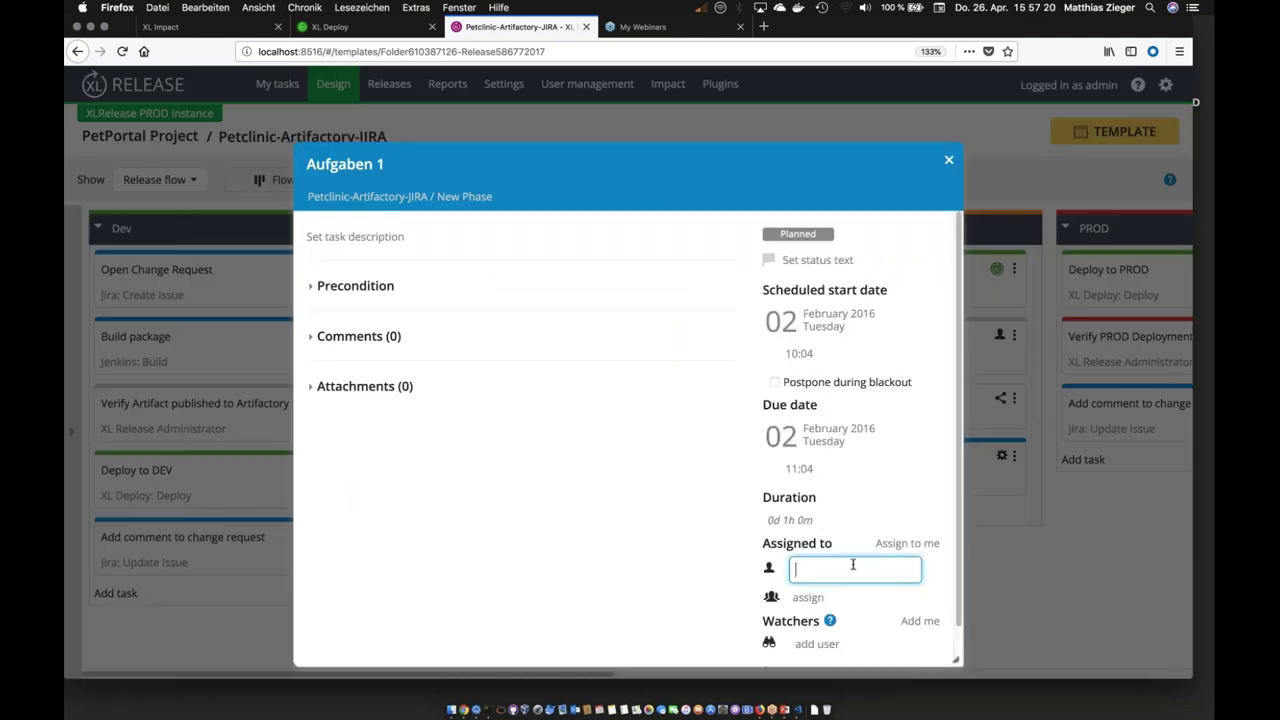
pyautogui.write('Ad')
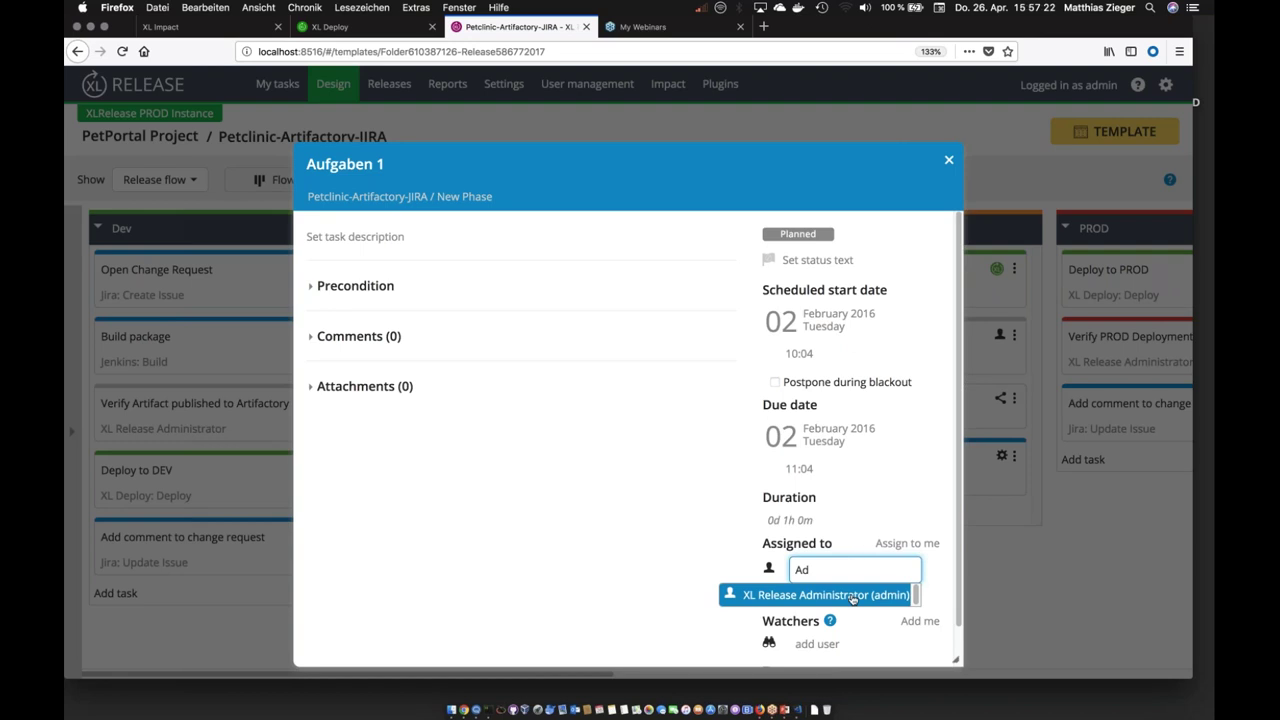
pyautogui.click(853, 596)
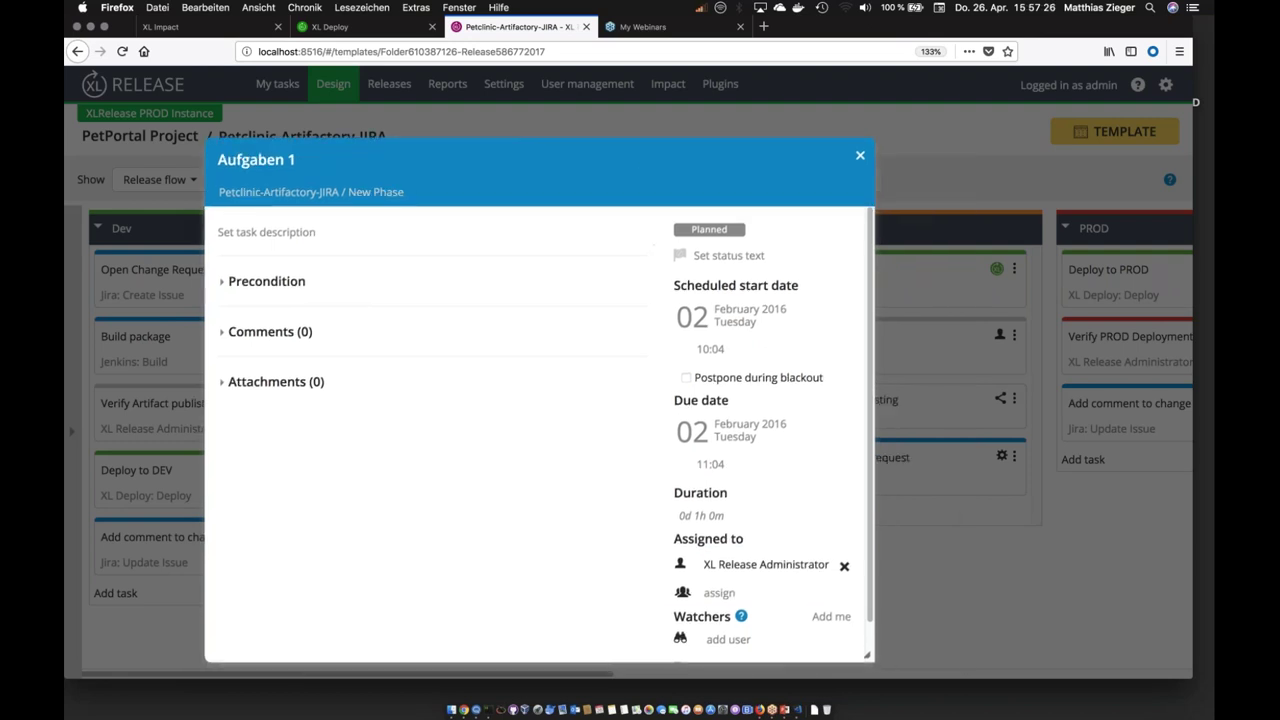
# Step: Set the description to bold '** Markdown **' with 'Beschreibung' on a new line, then close
pyautogui.click(625, 237)
pyautogui.write('** Mark')
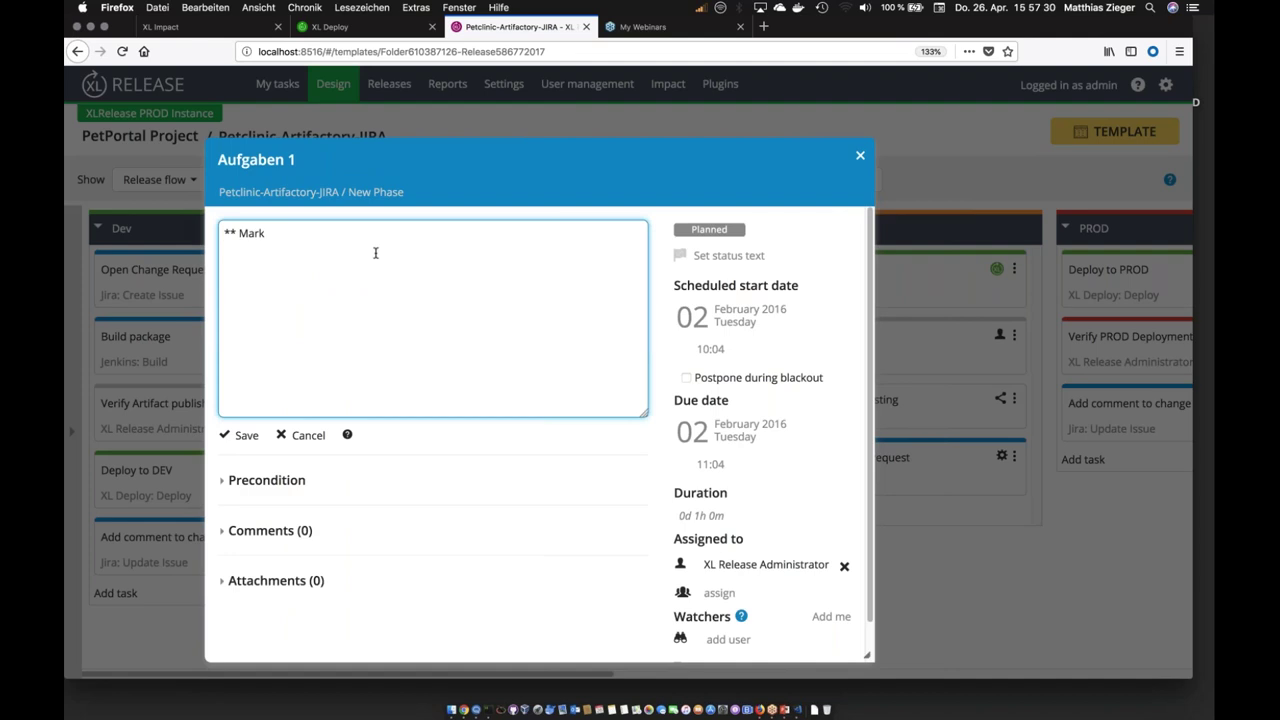
pyautogui.write('down **')
pyautogui.press('Return')
pyautogui.write('Beschreibung')
pyautogui.press('Tab')
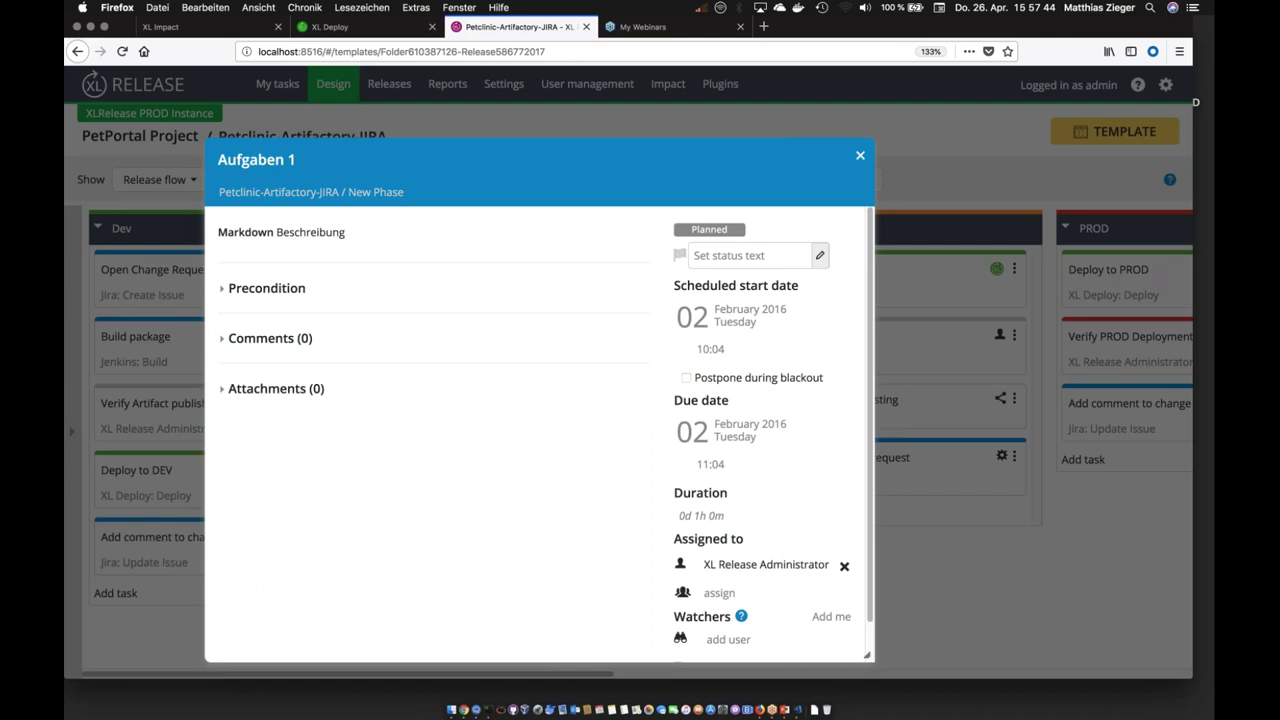
pyautogui.click(860, 155)
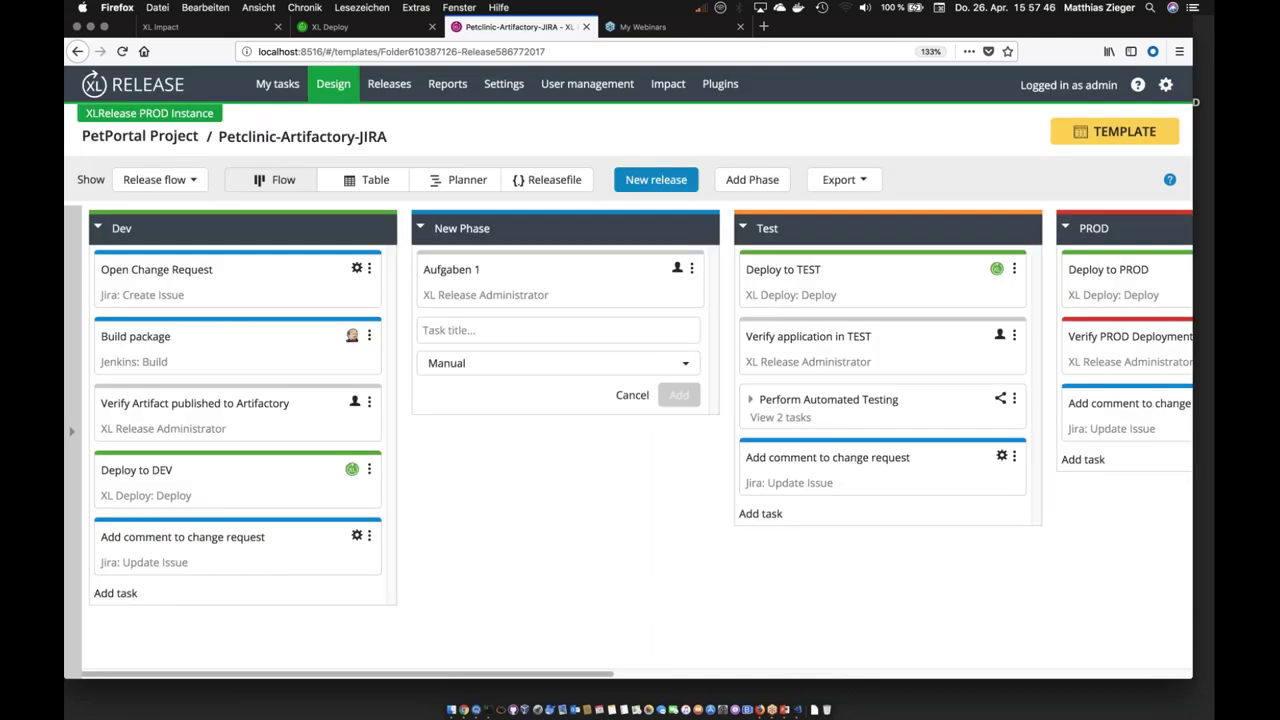
pyautogui.click(491, 366)
pyautogui.moveTo(496, 416)
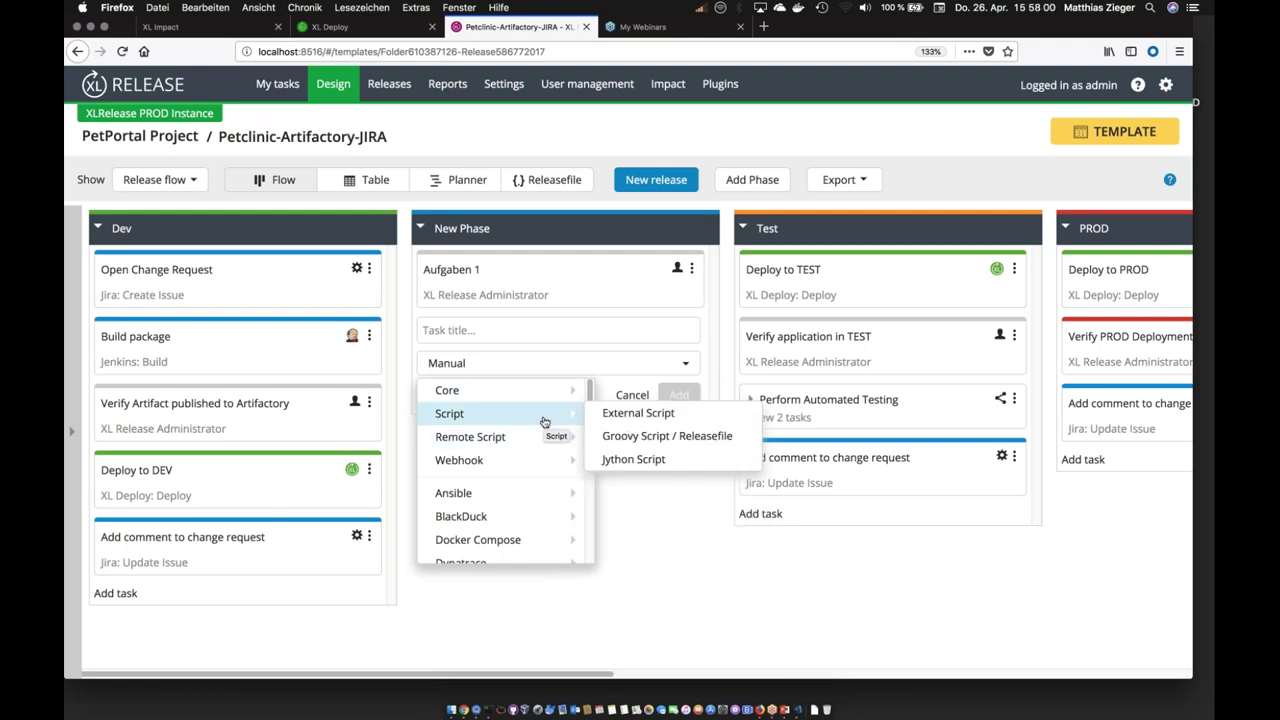
pyautogui.moveTo(536, 436)
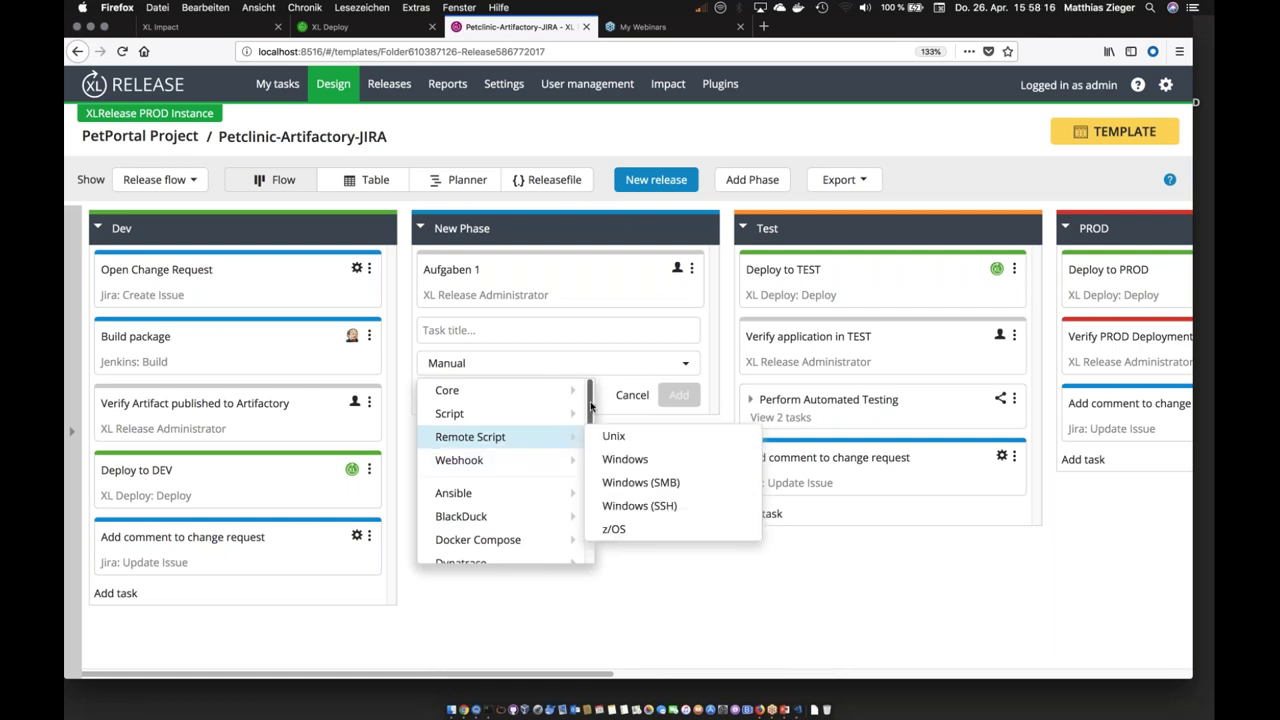
pyautogui.scroll(-2, 591, 405)
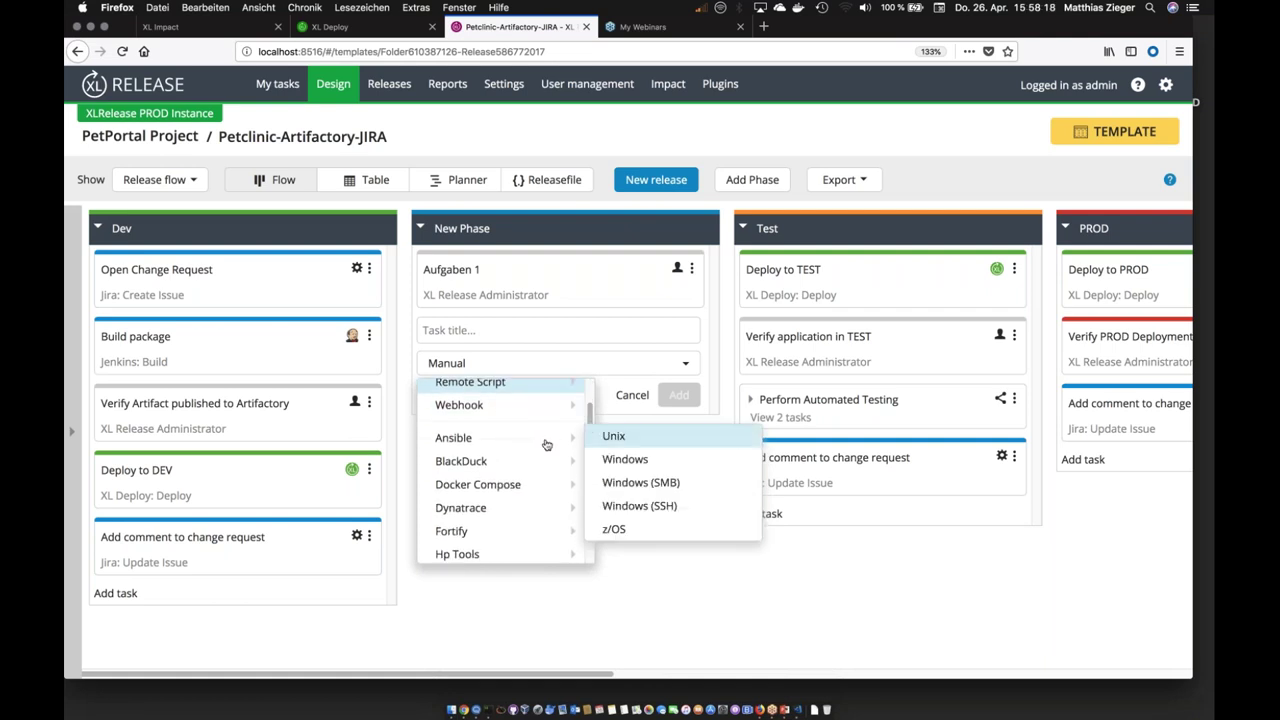
pyautogui.moveTo(531, 459)
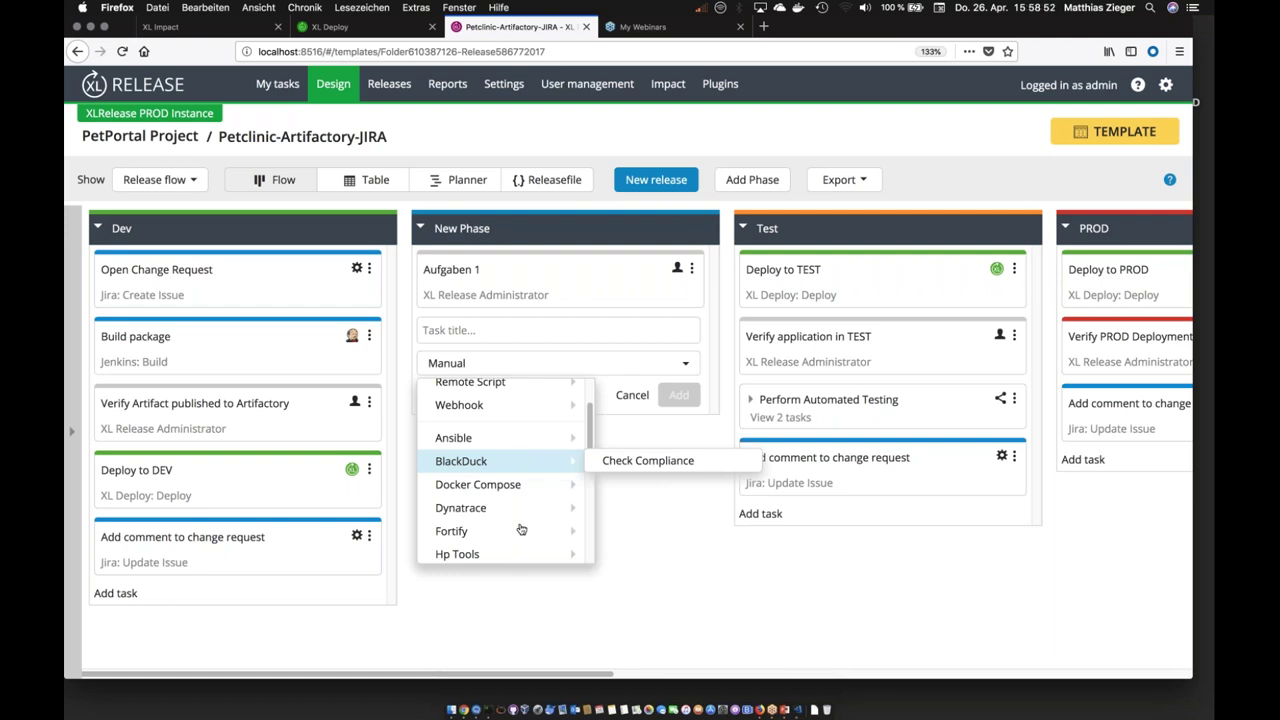
pyautogui.moveTo(518, 533)
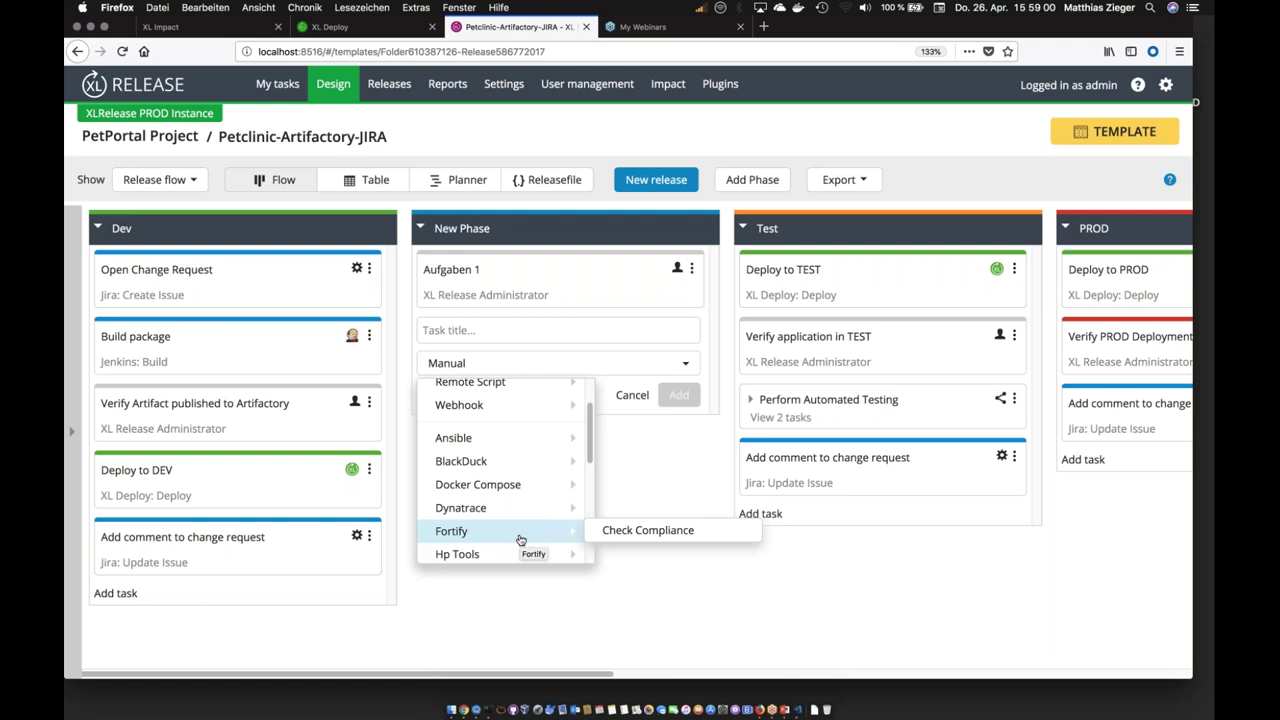
pyautogui.scroll(-3, 520, 540)
pyautogui.moveTo(474, 490)
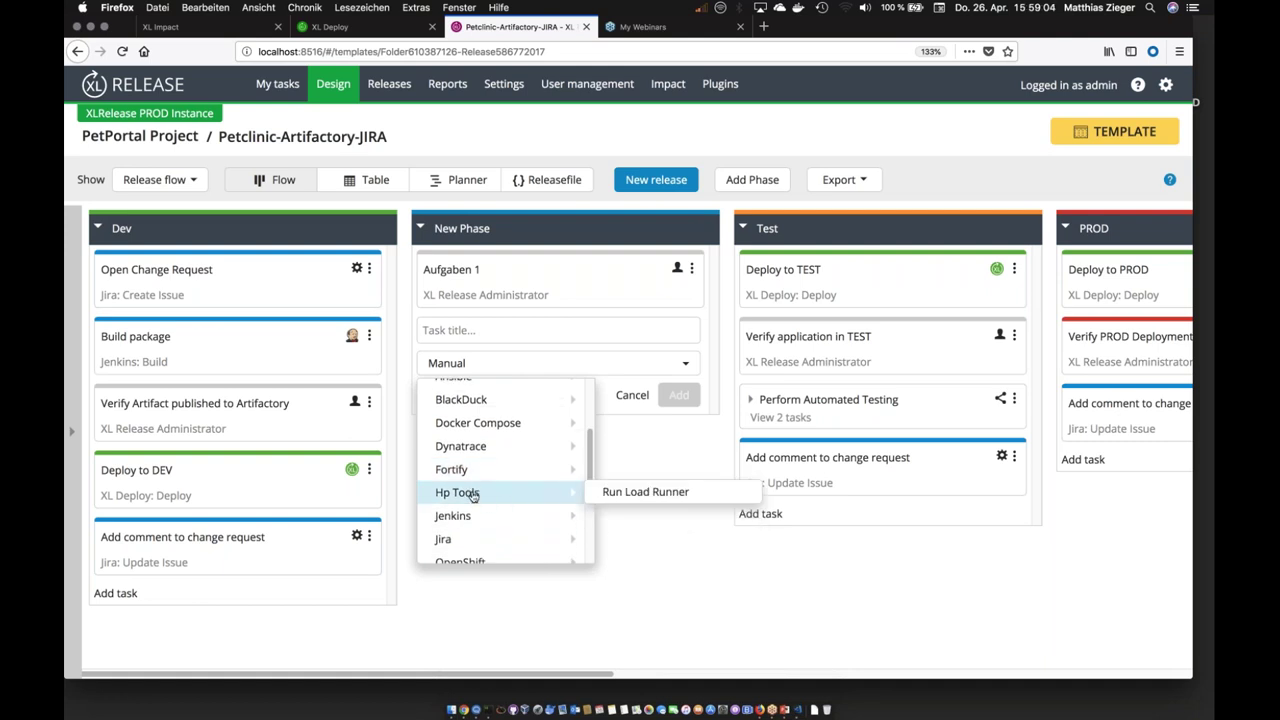
pyautogui.moveTo(486, 518)
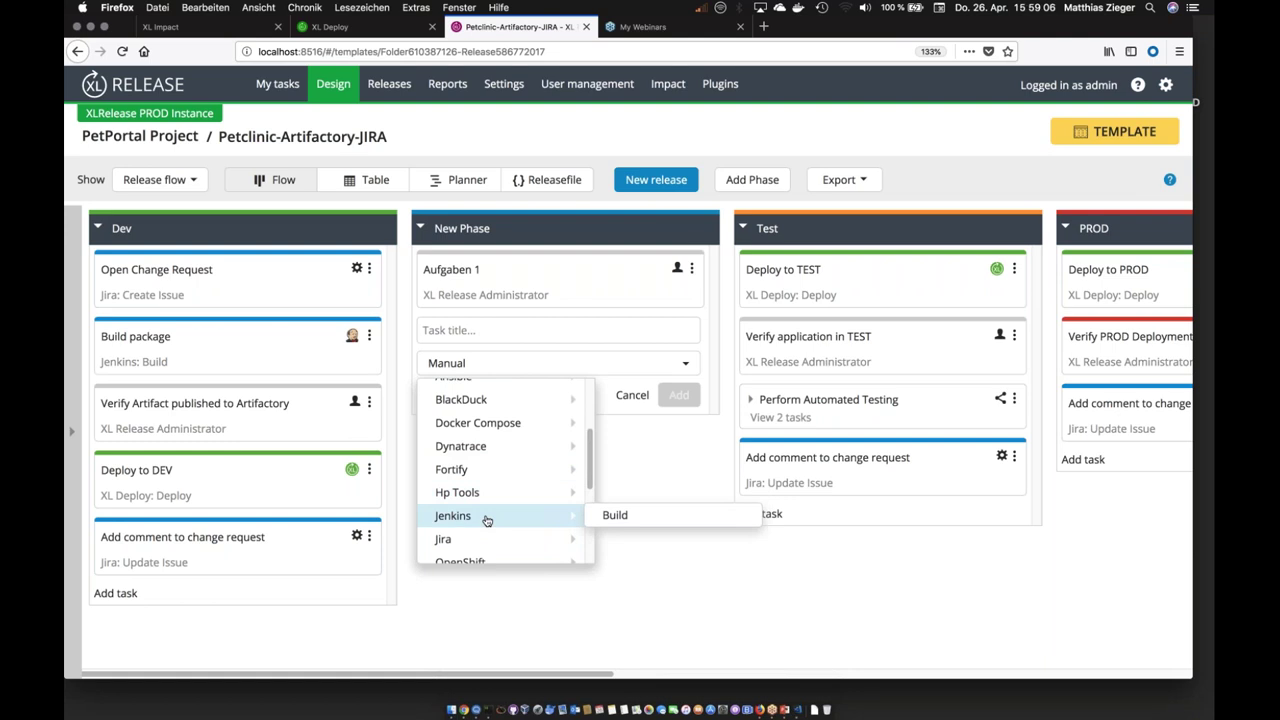
pyautogui.scroll(-1, 487, 520)
pyautogui.scroll(-2, 487, 520)
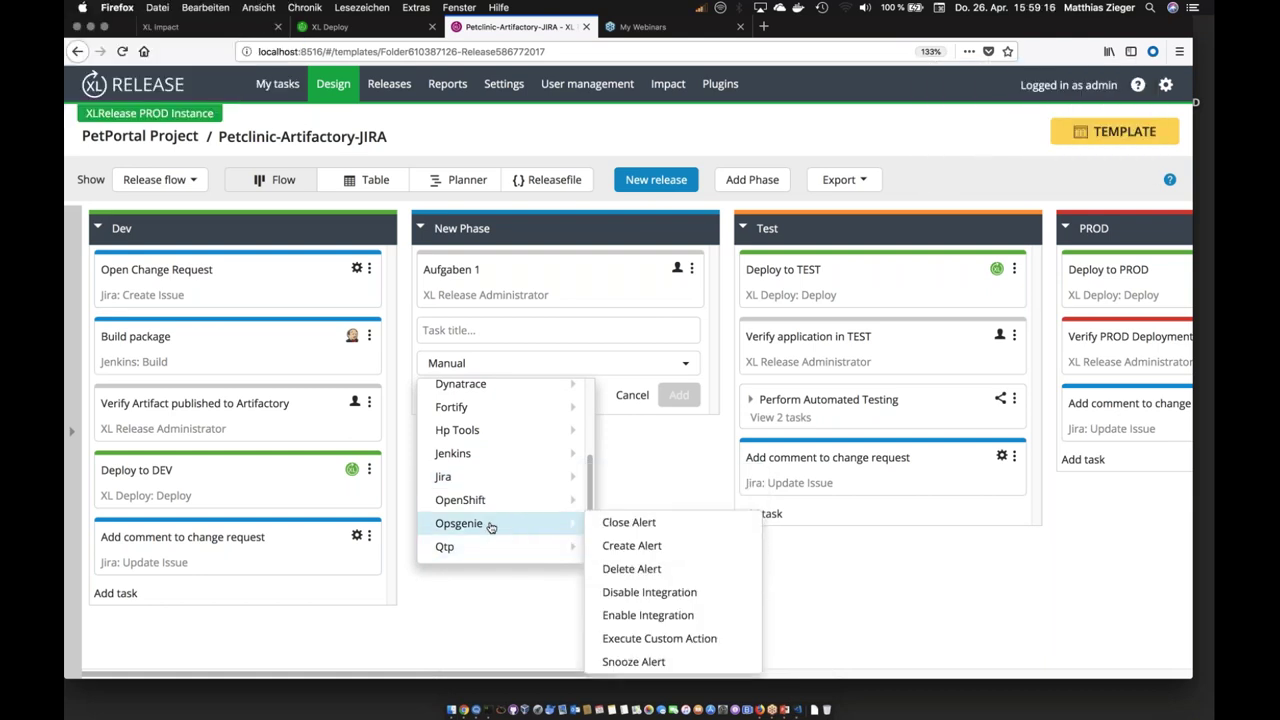
pyautogui.scroll(-2, 491, 525)
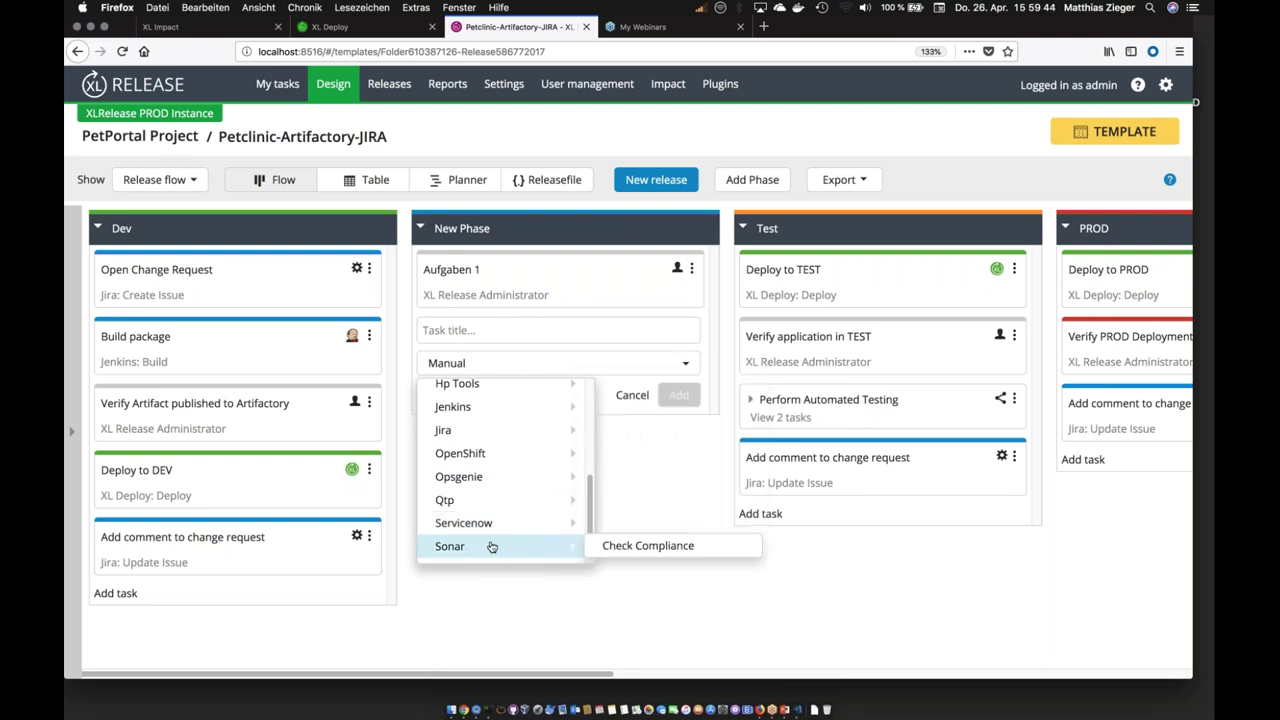
# Step: Delete the New Phase and its Aufgaben 1 task, leaving only Dev, Test and PROD
pyautogui.click(477, 606)
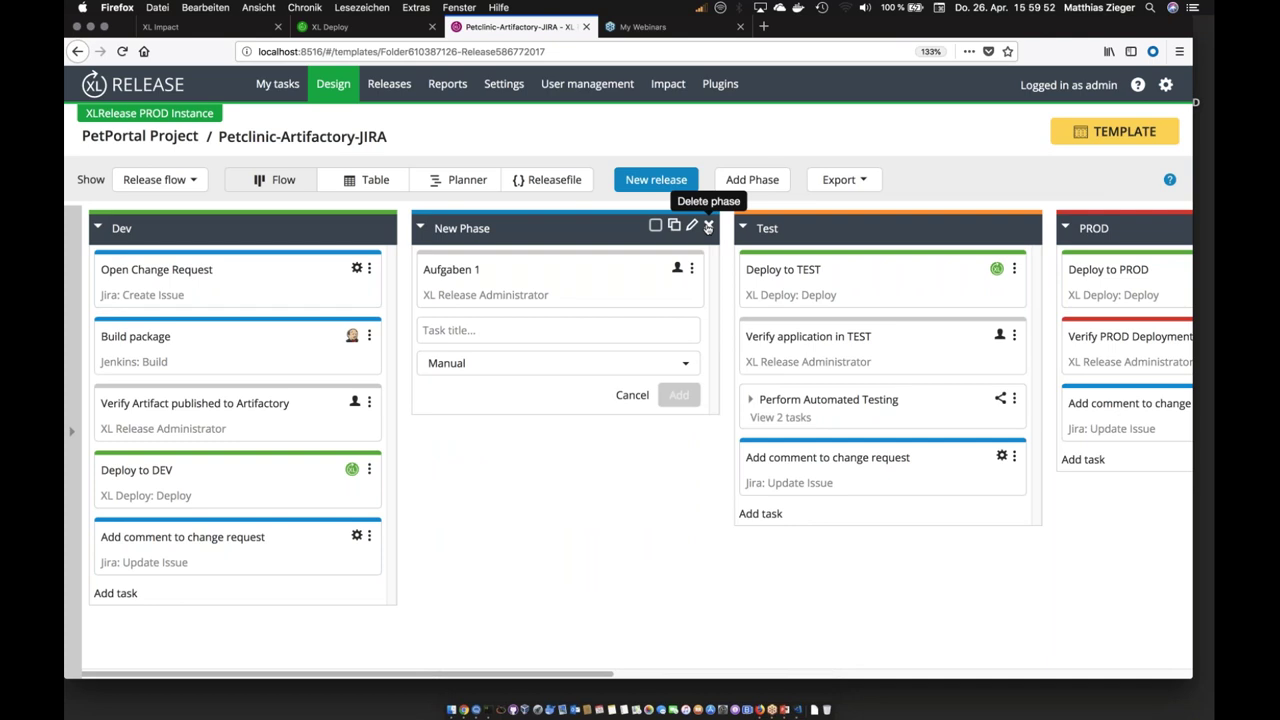
pyautogui.click(708, 227)
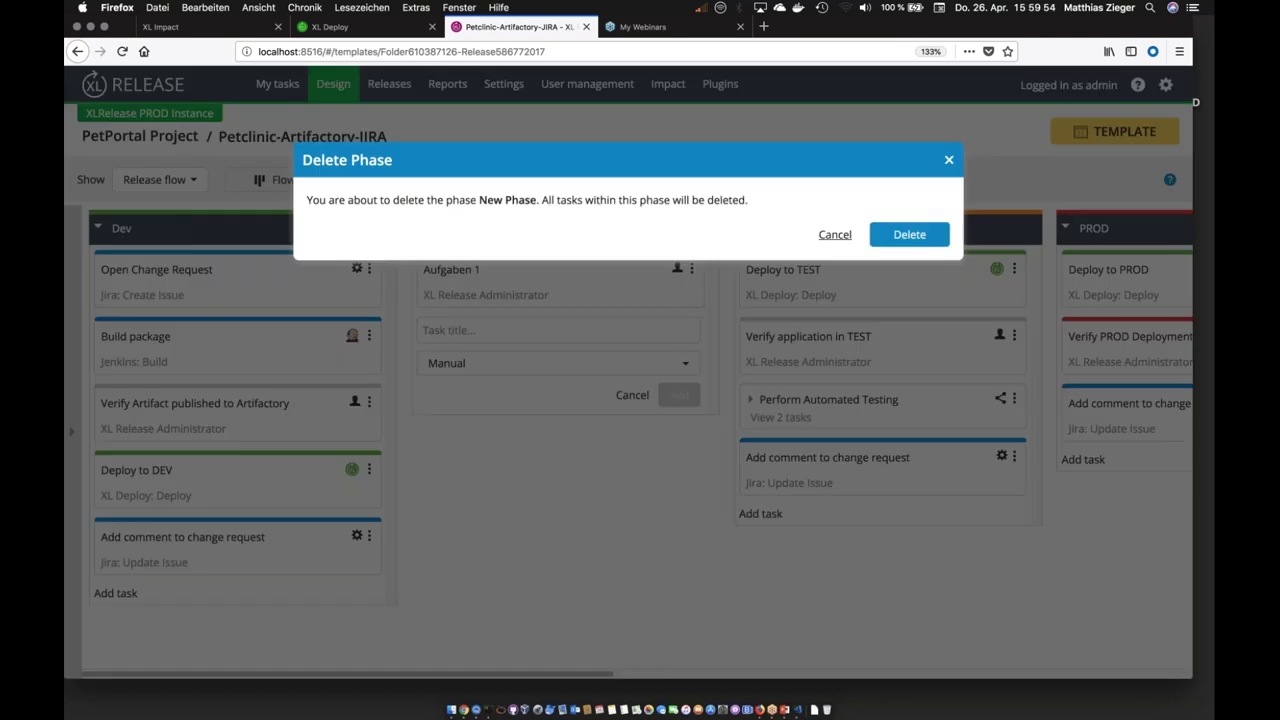
pyautogui.click(908, 234)
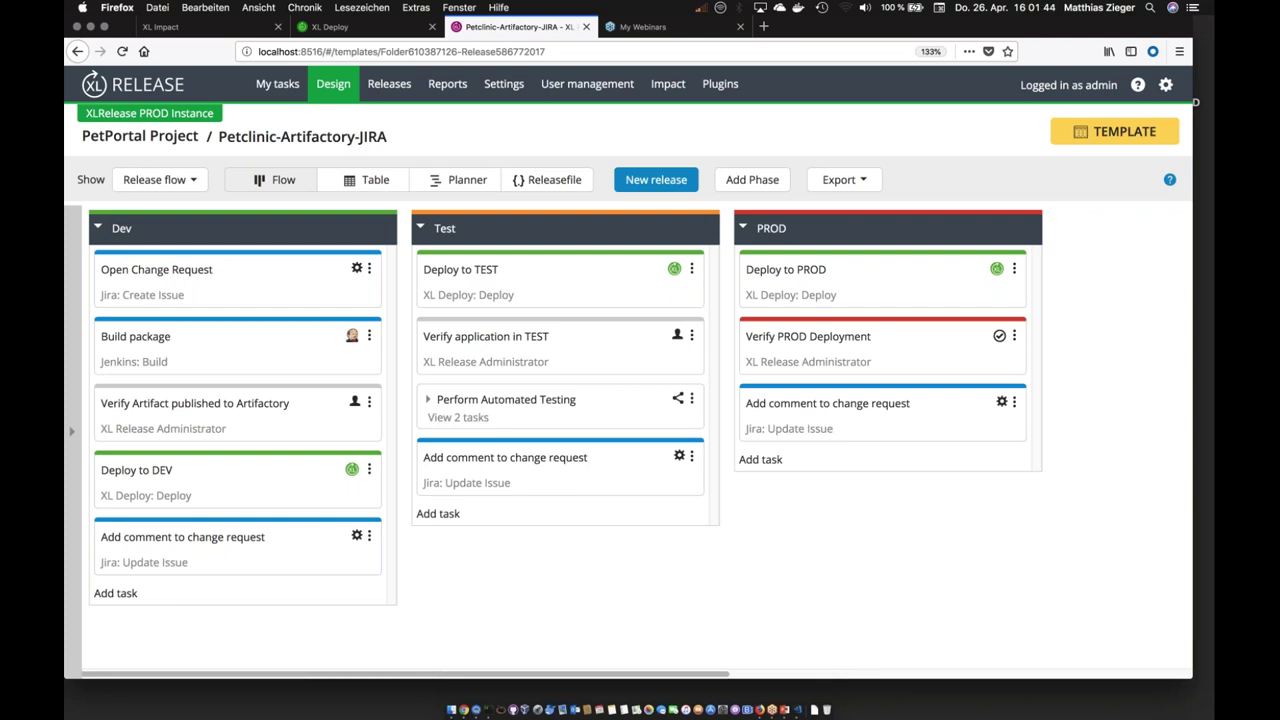
# Step: Show the Petclinic-Artifactory-JIRA template's Dev, Test and PROD phases in table view
pyautogui.click(350, 183)
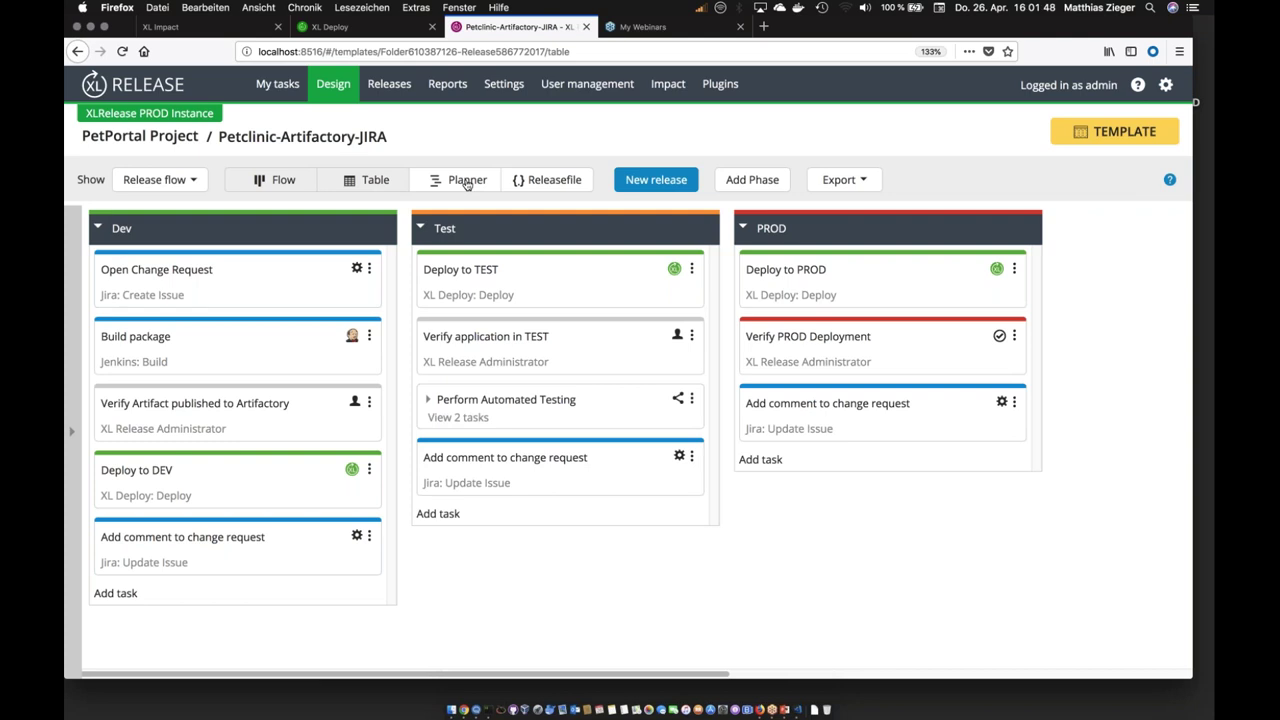
# Step: On the planner, extend the Dev phase to a full day and lengthen Build package and Verify Artifact to 04.02.16
pyautogui.click(465, 183)
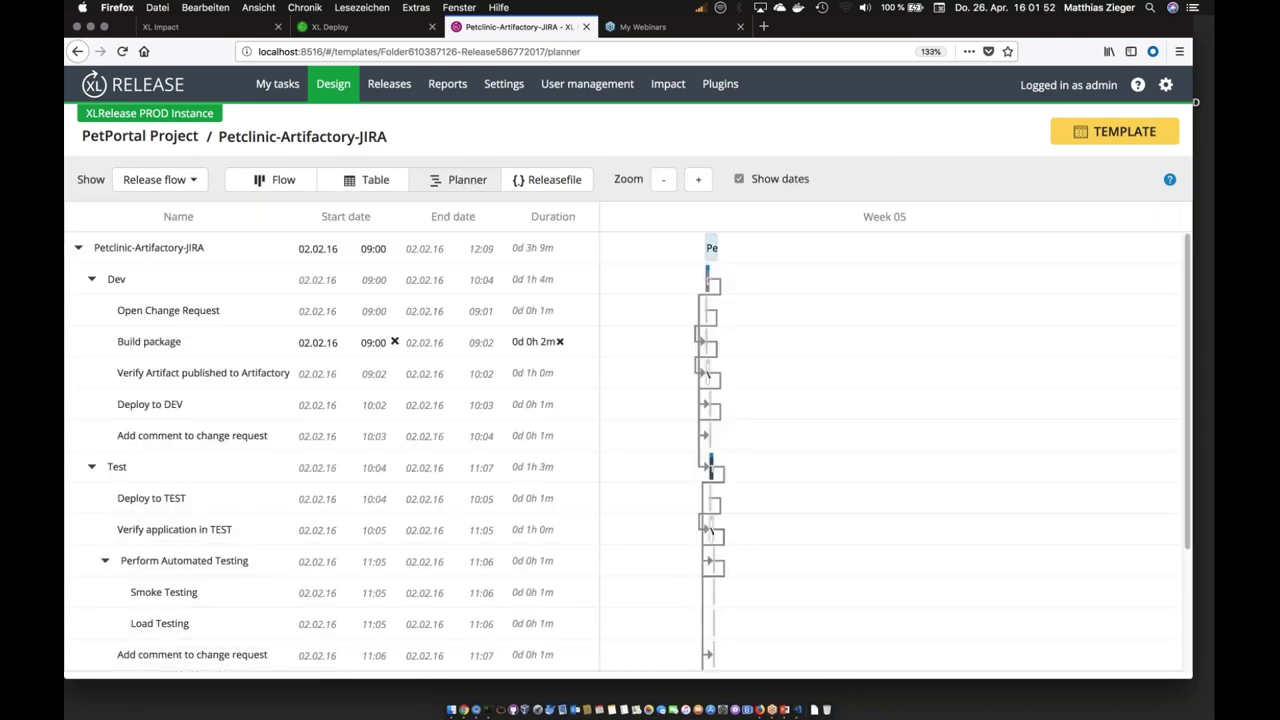
pyautogui.moveTo(716, 282); pyautogui.dragTo(758, 283)
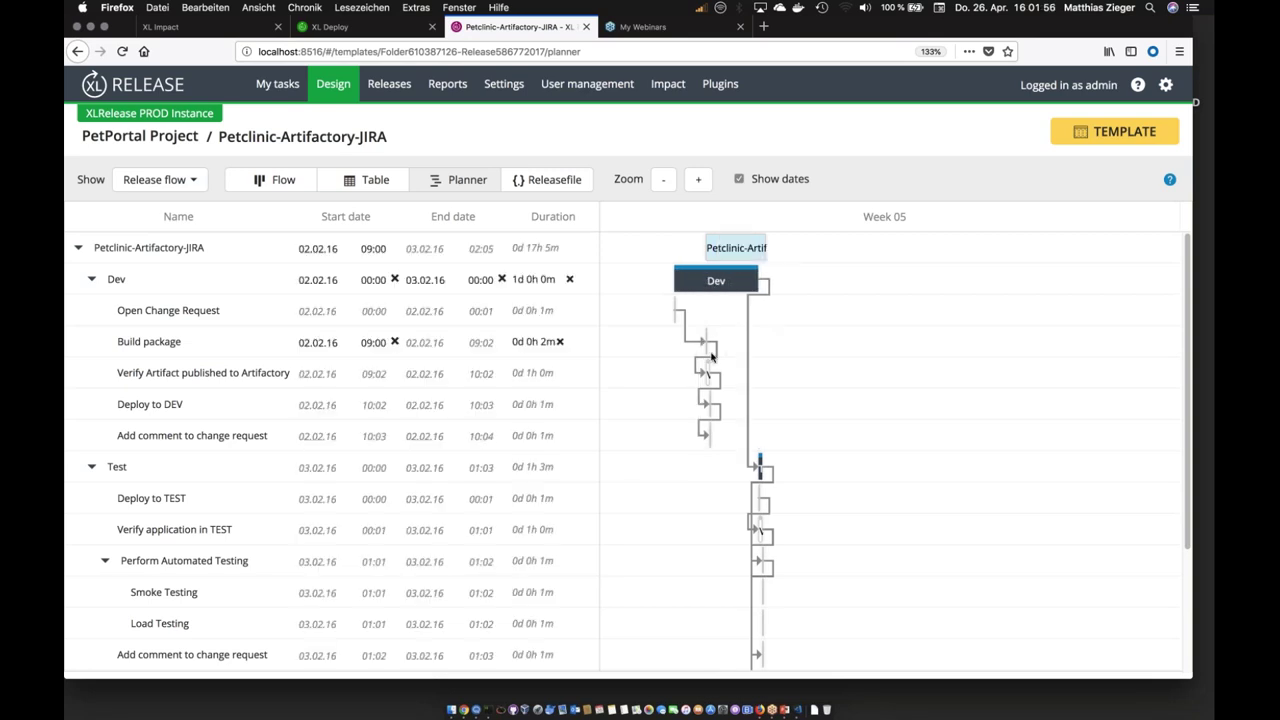
pyautogui.moveTo(703, 338)
pyautogui.mouseDown()
pyautogui.moveTo(666, 346)
pyautogui.moveTo(702, 346)
pyautogui.mouseUp()
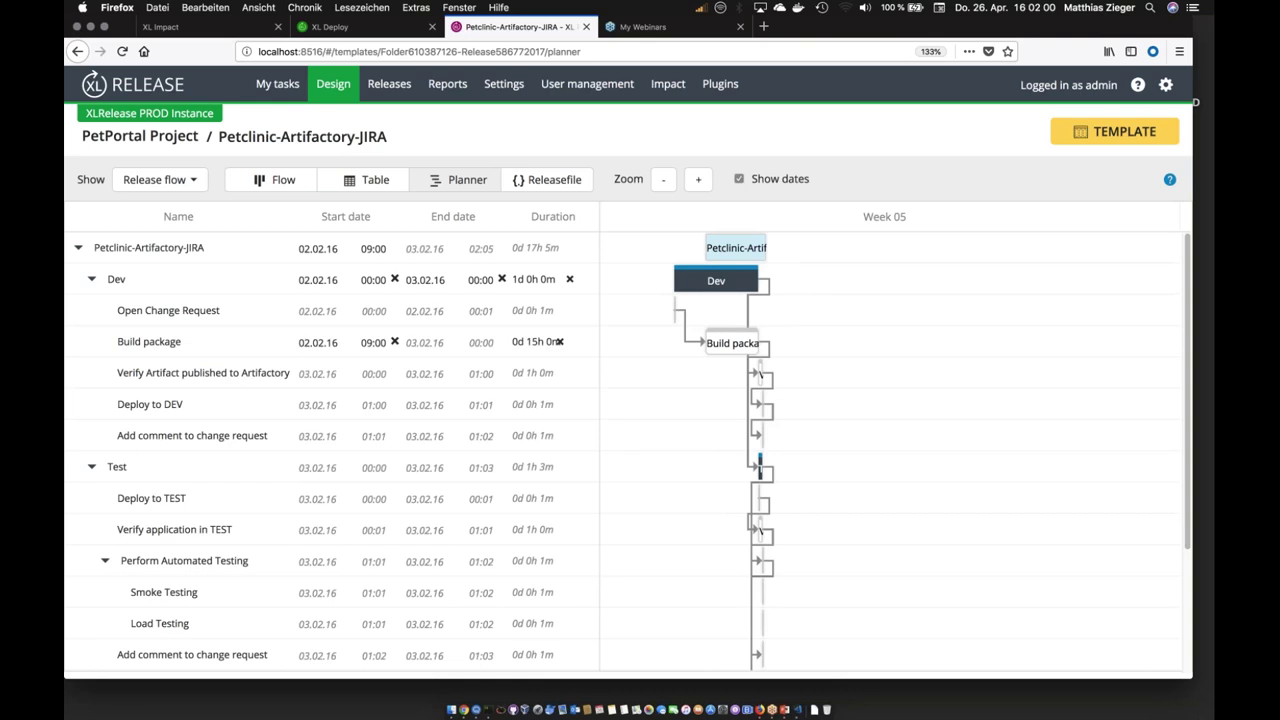
pyautogui.moveTo(760, 374); pyautogui.dragTo(842, 374)
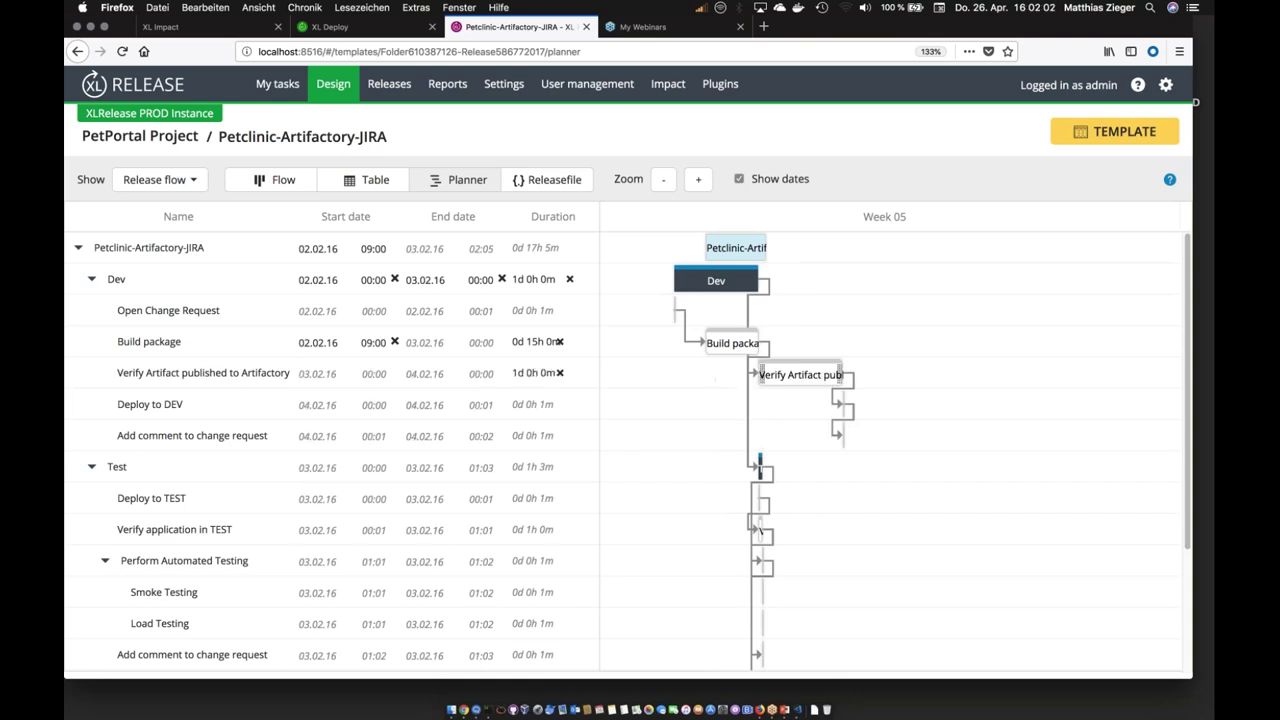
# Step: Set the Test phase to run from 00:00 to 03.02.16 00:00, then view the Releasefile
pyautogui.moveTo(760, 465)
pyautogui.mouseDown()
pyautogui.moveTo(731, 463)
pyautogui.moveTo(760, 466)
pyautogui.mouseUp()
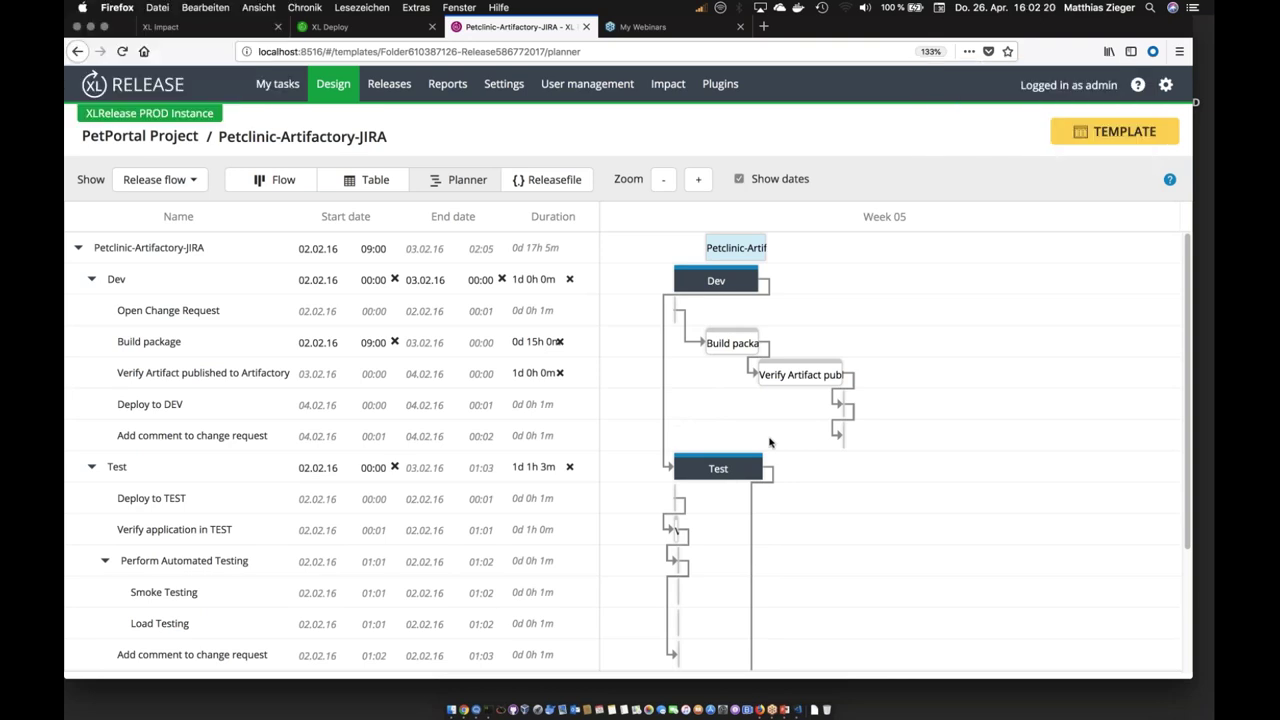
pyautogui.moveTo(760, 468)
pyautogui.mouseDown()
pyautogui.moveTo(790, 468)
pyautogui.moveTo(757, 468)
pyautogui.mouseUp()
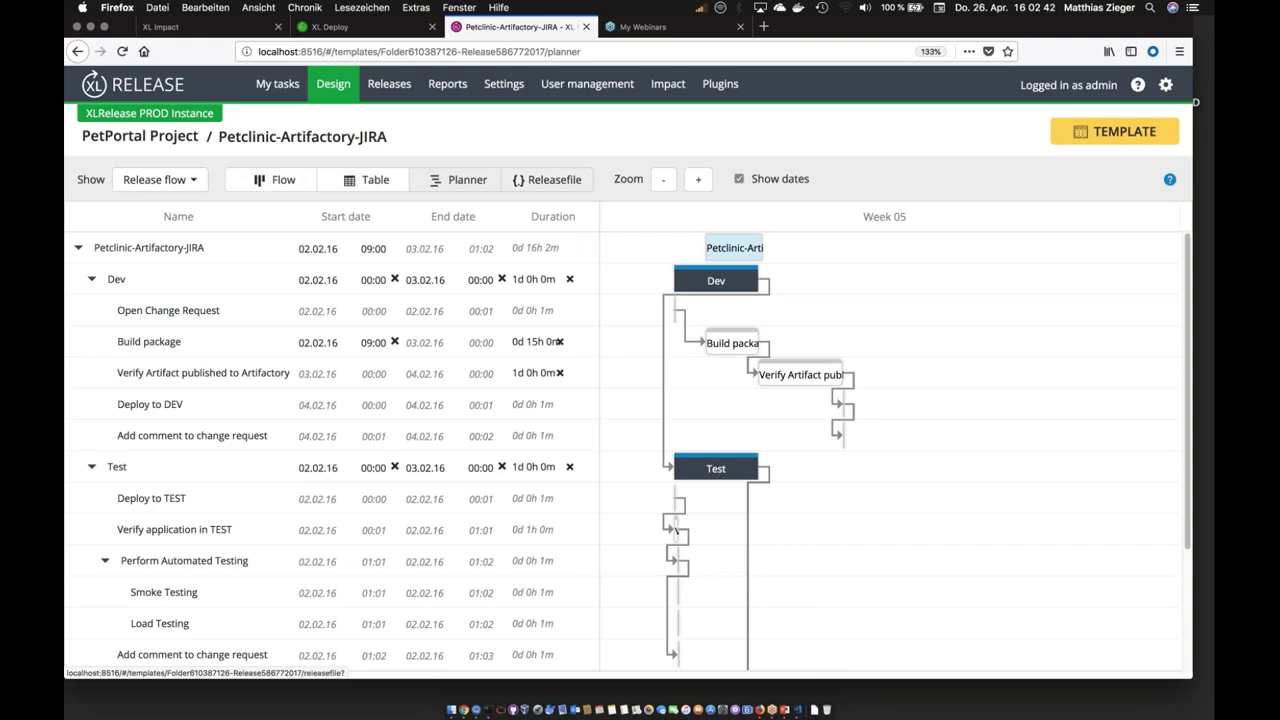
pyautogui.click(547, 179)
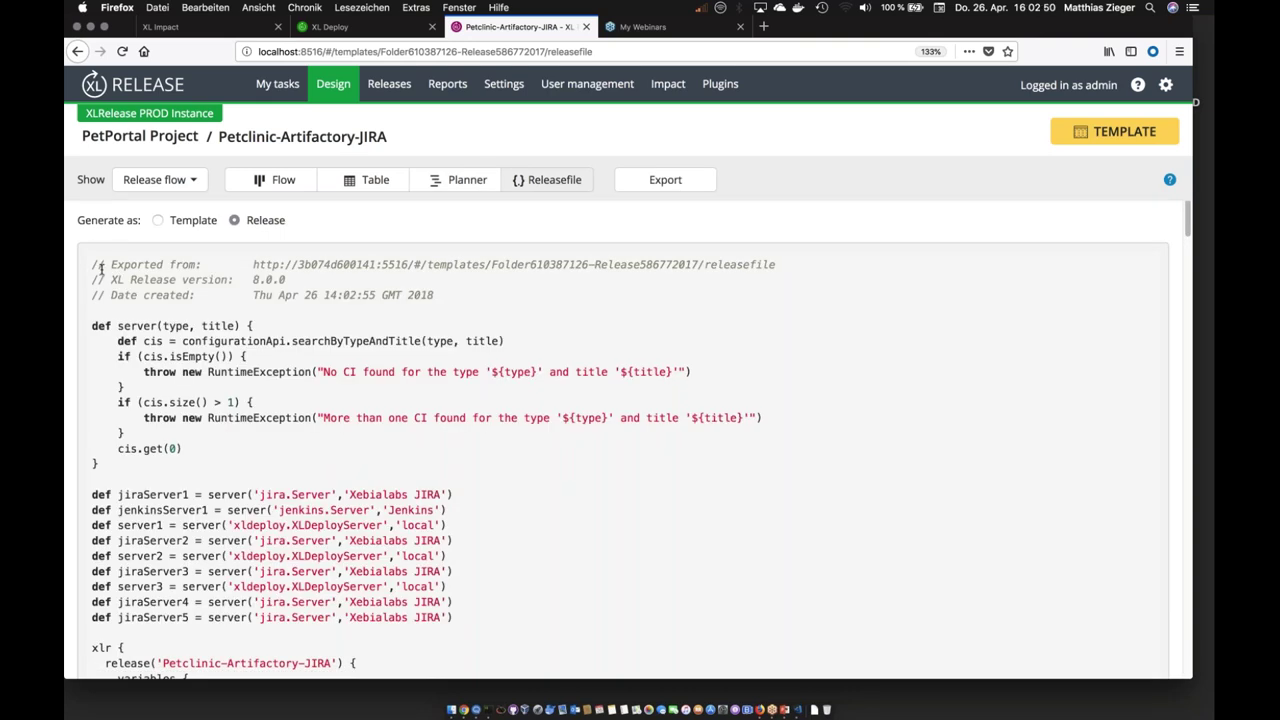
# Step: Read the Releasefile past the jiraServer definition down to the Dev phase tasks
pyautogui.moveTo(90, 494); pyautogui.dragTo(494, 612)
pyautogui.click(532, 613)
pyautogui.scroll(-2, 533, 613)
pyautogui.scroll(-8, 533, 613)
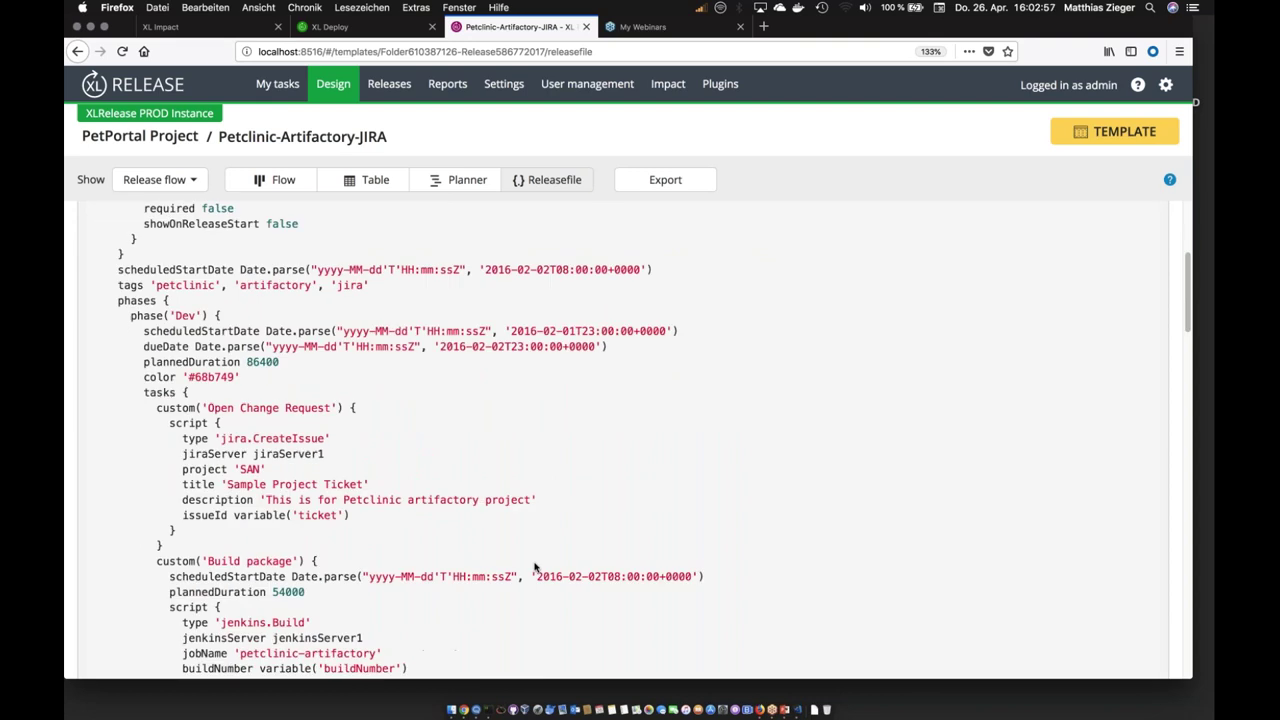
pyautogui.scroll(-2, 534, 567)
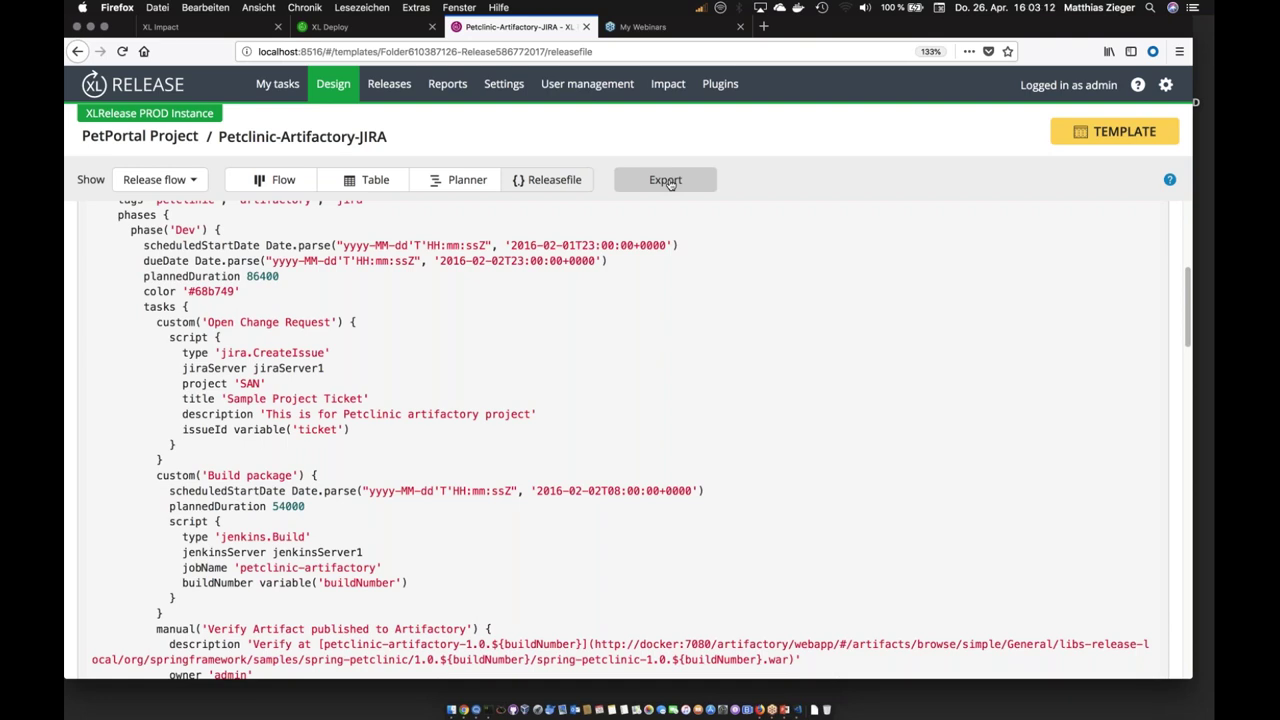
# Step: Open the PetPortal Project's Petclinic-Artifactory-JIRA template on its Version control page
pyautogui.click(330, 87)
pyautogui.click(196, 249)
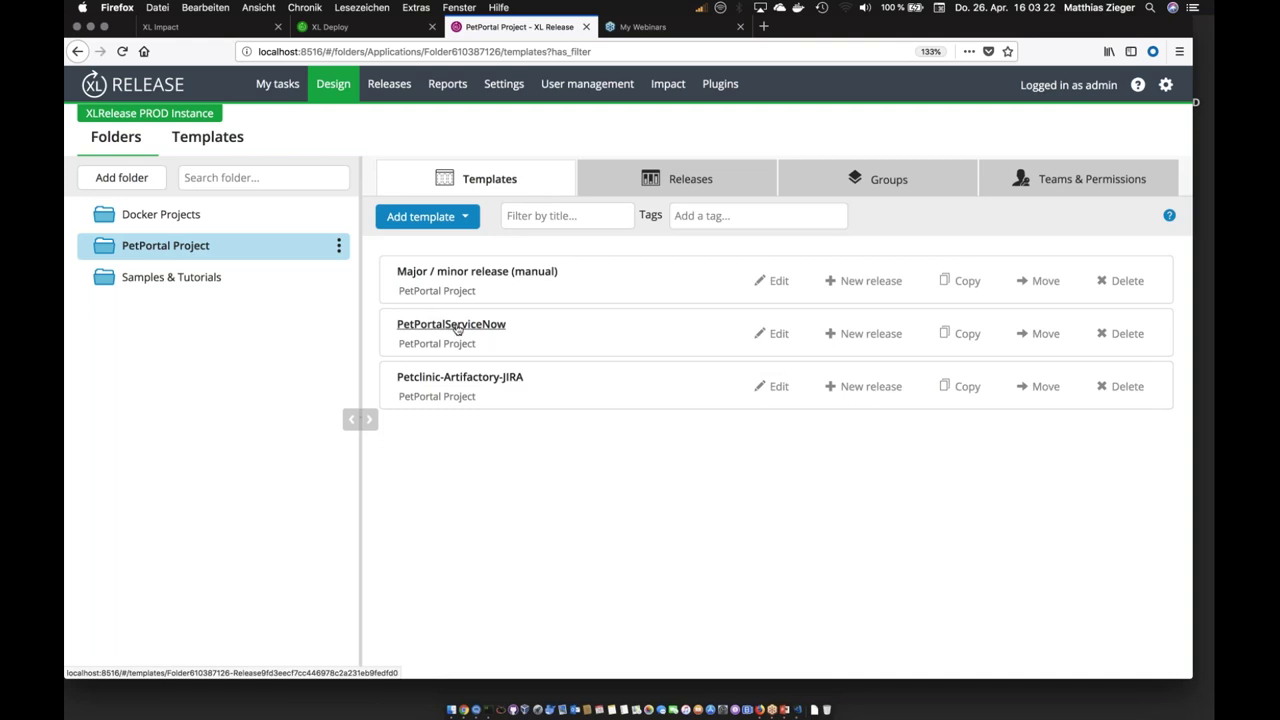
pyautogui.click(460, 377)
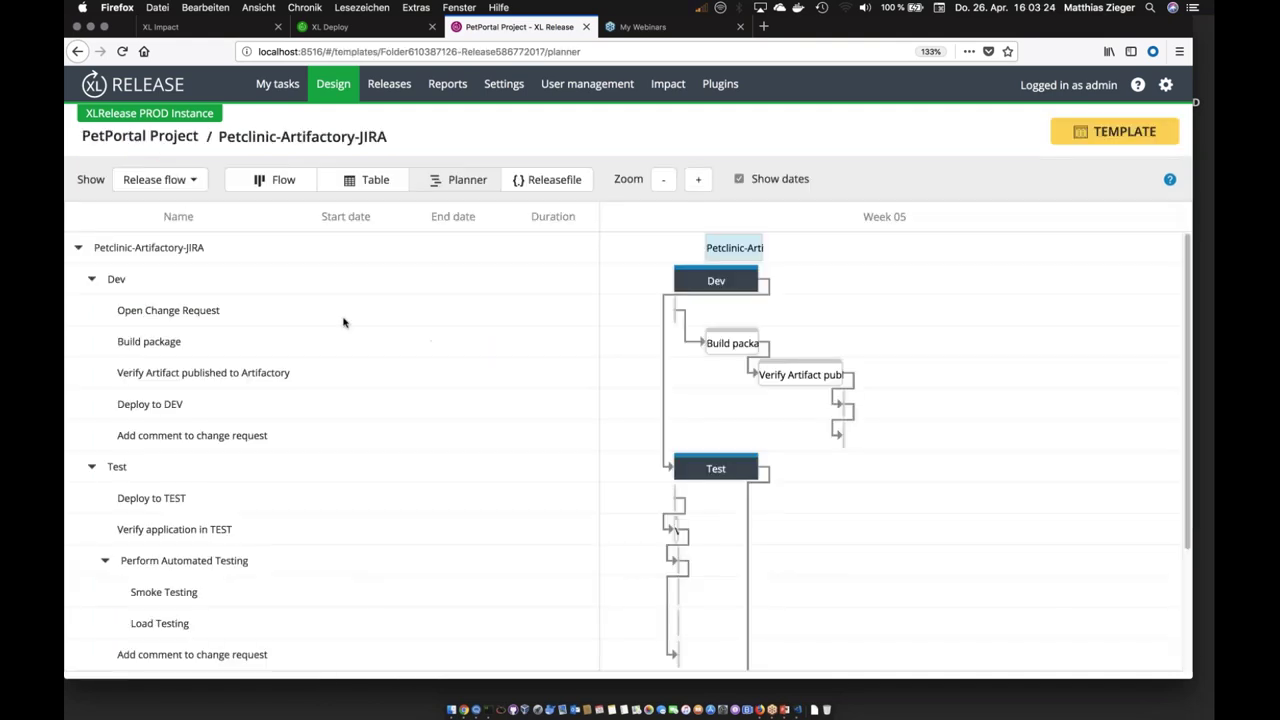
pyautogui.click(158, 179)
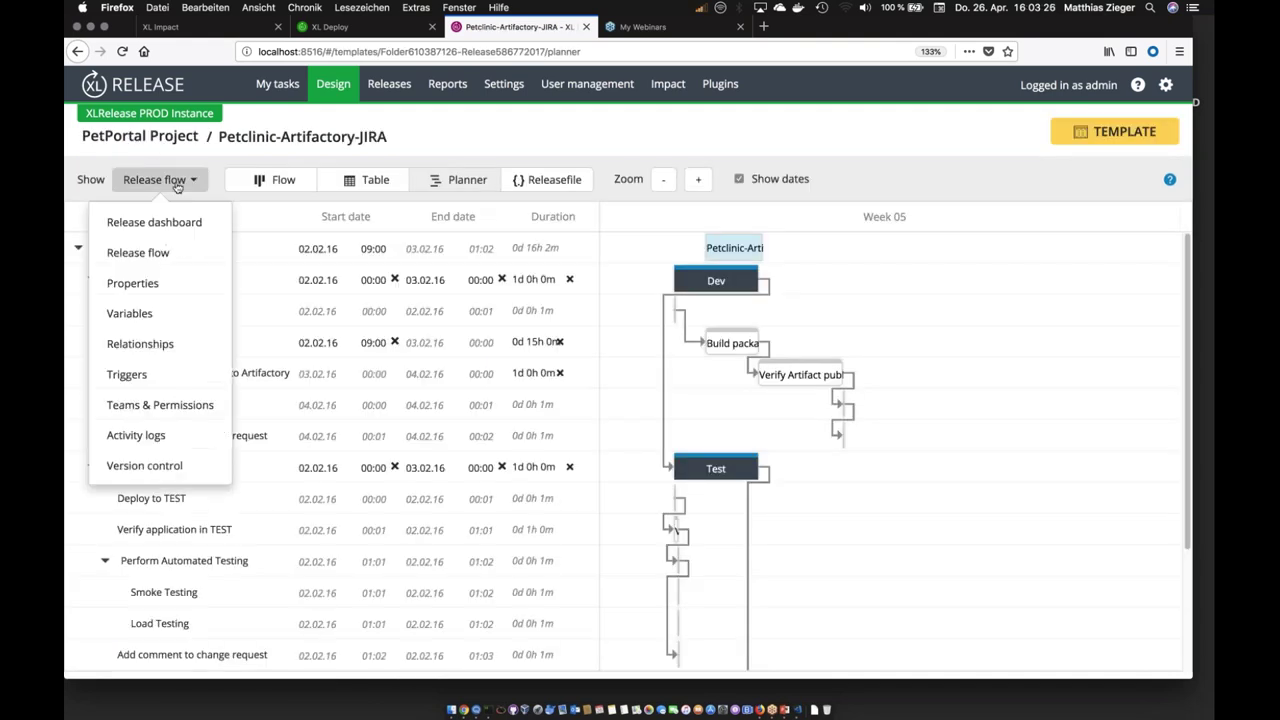
pyautogui.click(166, 466)
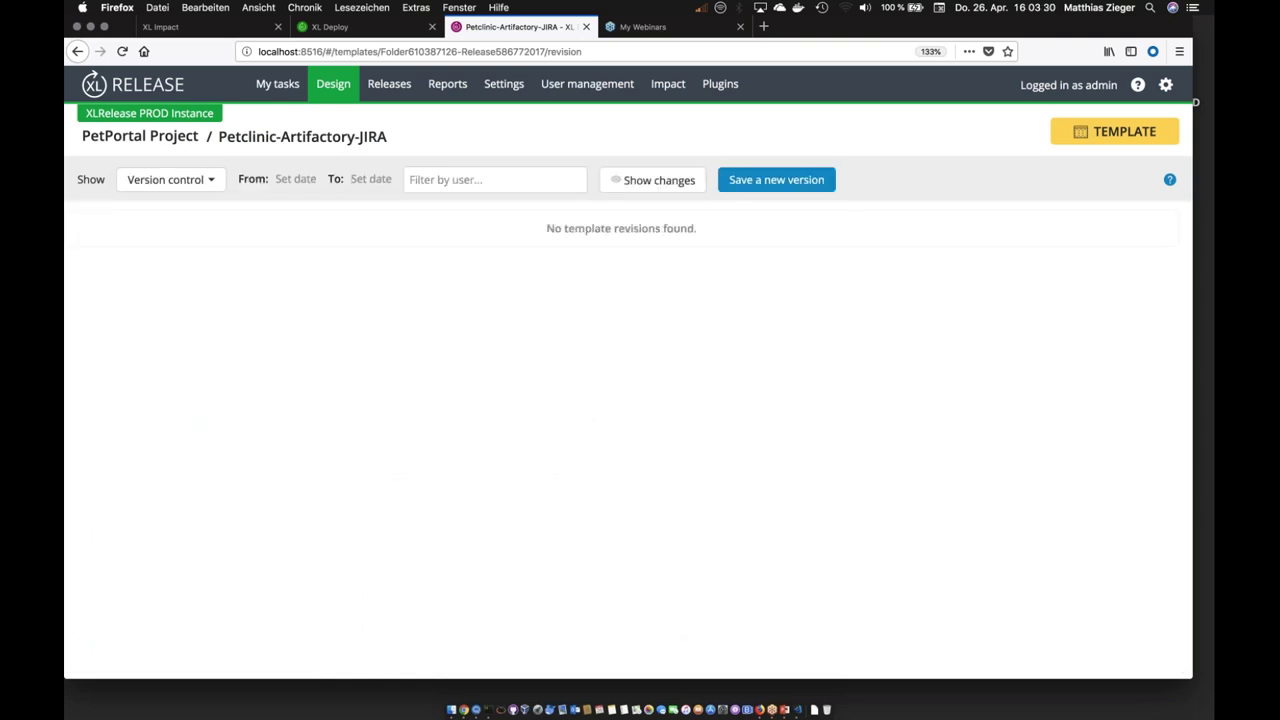
# Step: Save a new template version named 1.0 and compare the saved versions
pyautogui.click(758, 179)
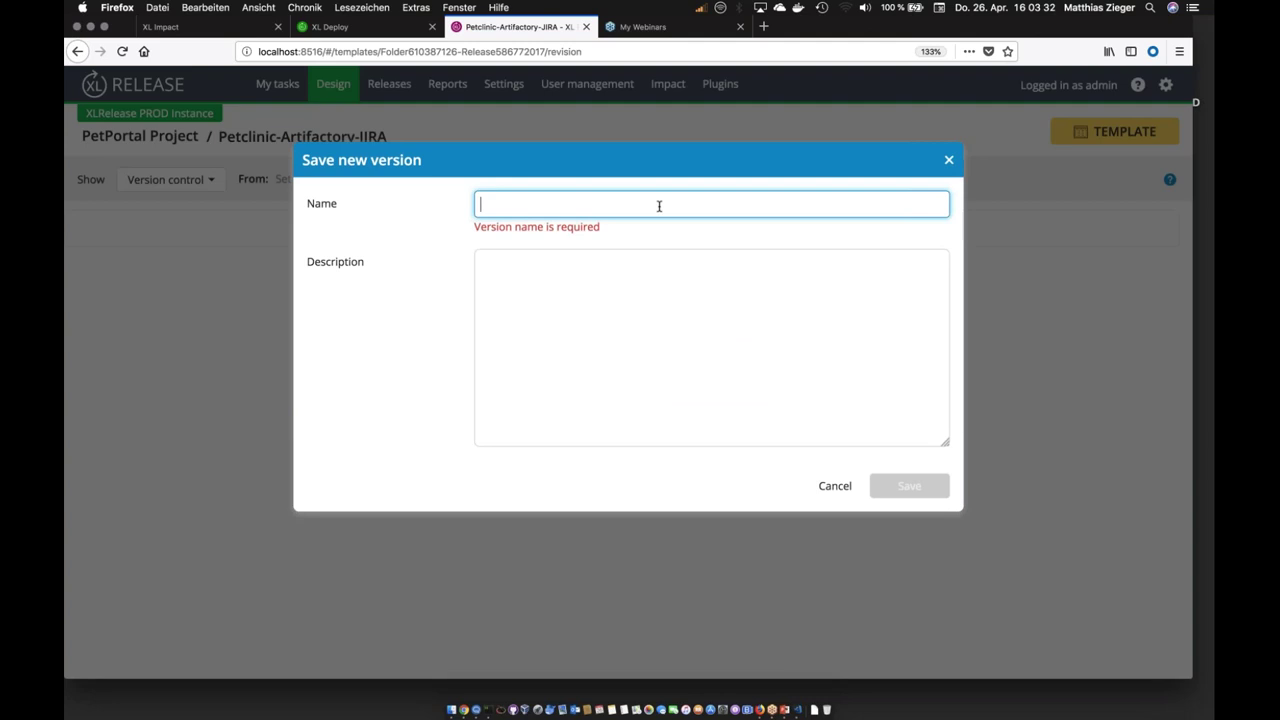
pyautogui.write('1.0')
pyautogui.click(908, 467)
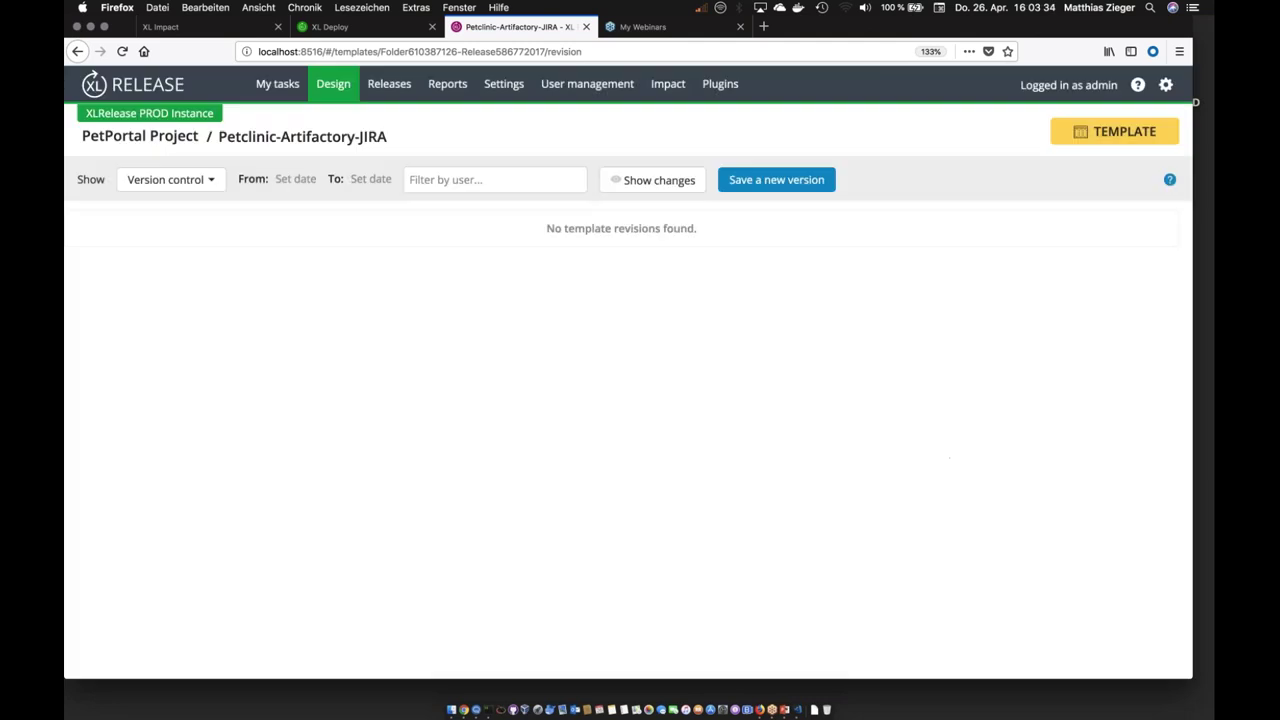
pyautogui.click(634, 180)
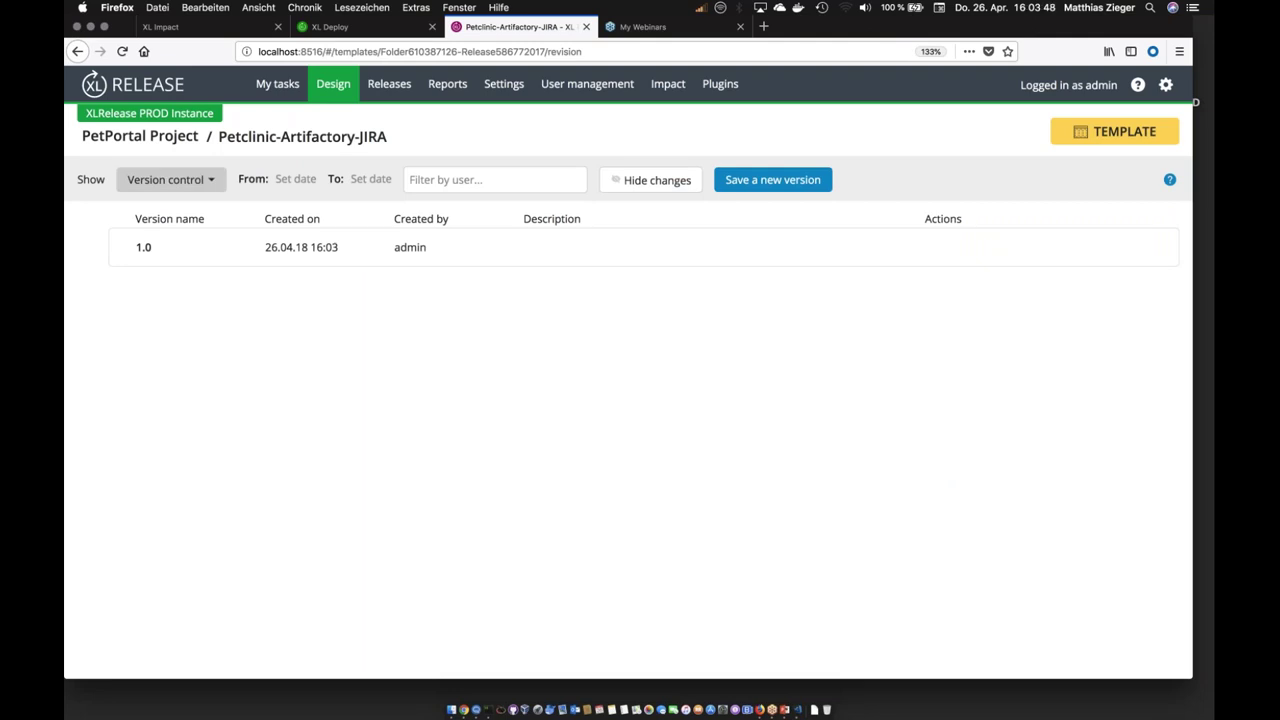
pyautogui.click(191, 183)
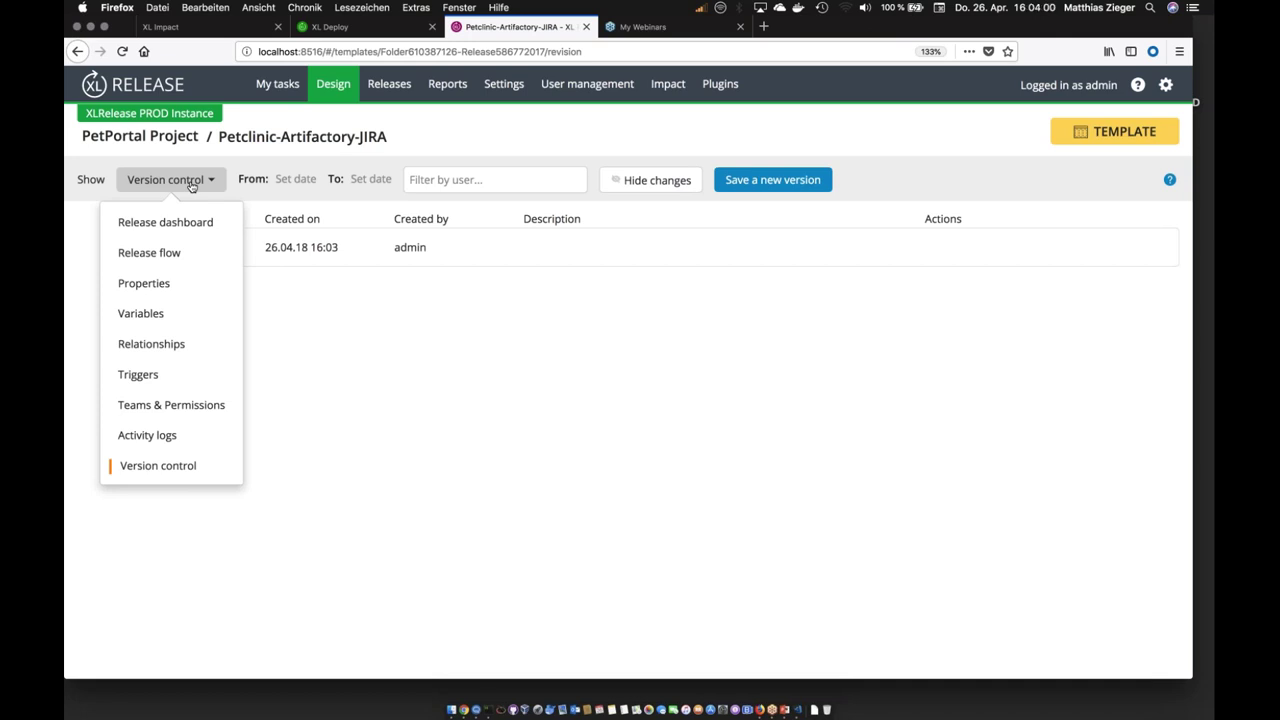
pyautogui.click(344, 370)
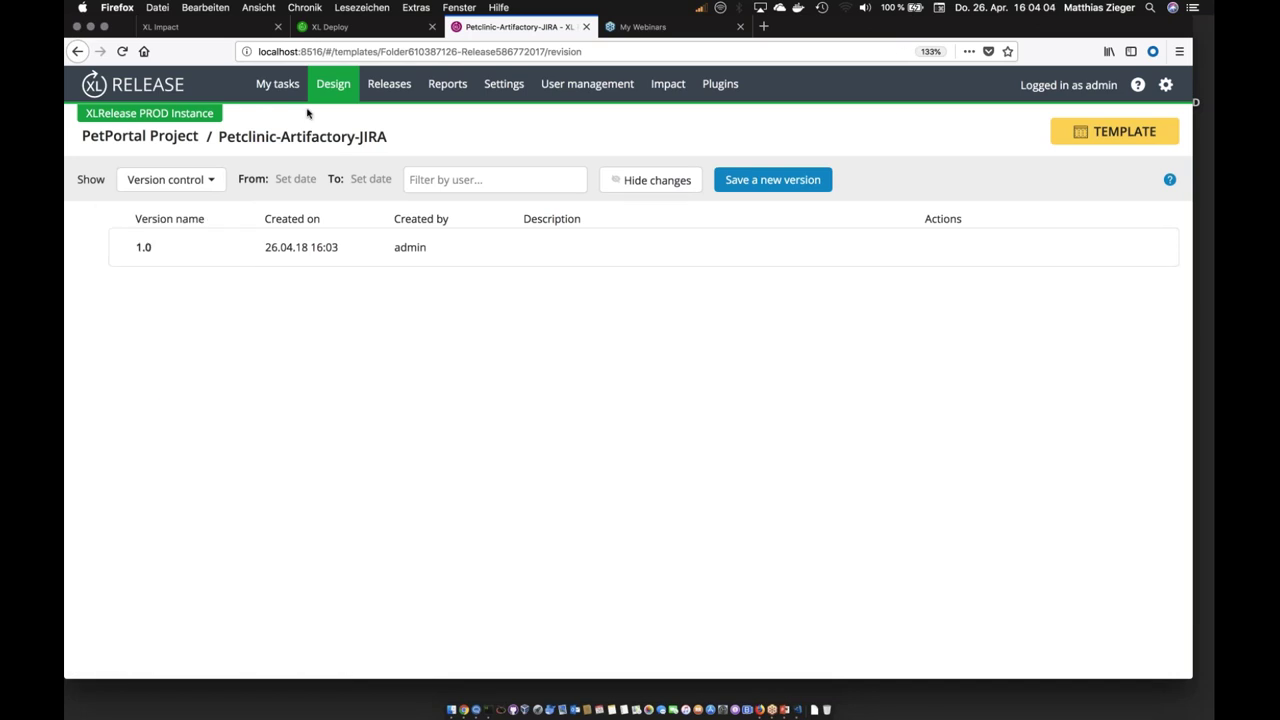
pyautogui.click(168, 180)
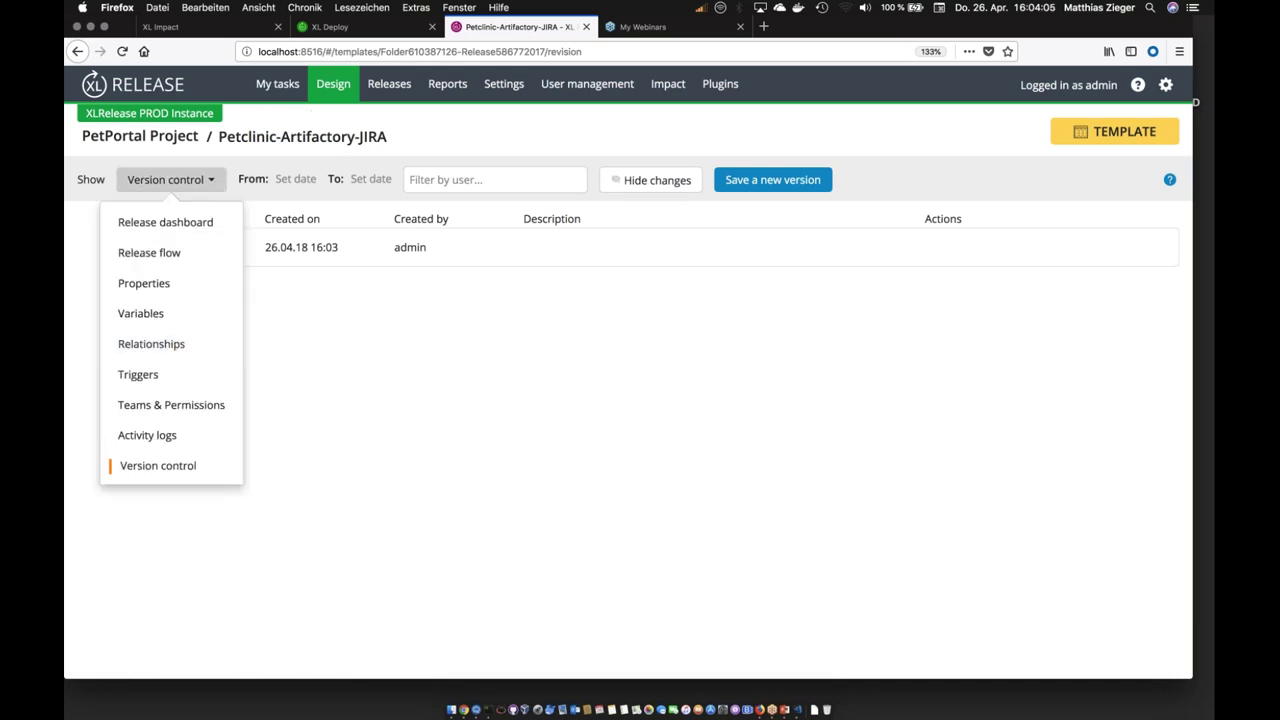
# Step: Open the 'gogs petclinic-artifactory repo poll' trigger and scroll through its Git: Poll fields
pyautogui.click(168, 374)
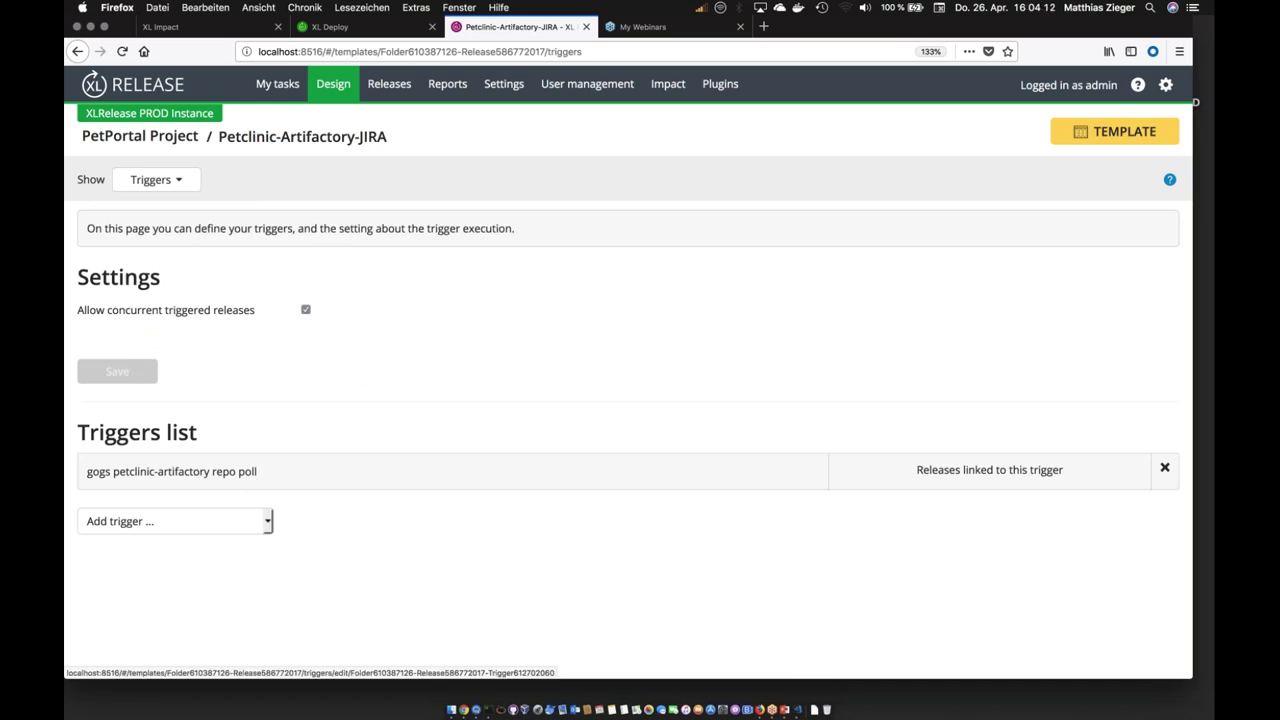
pyautogui.click(212, 473)
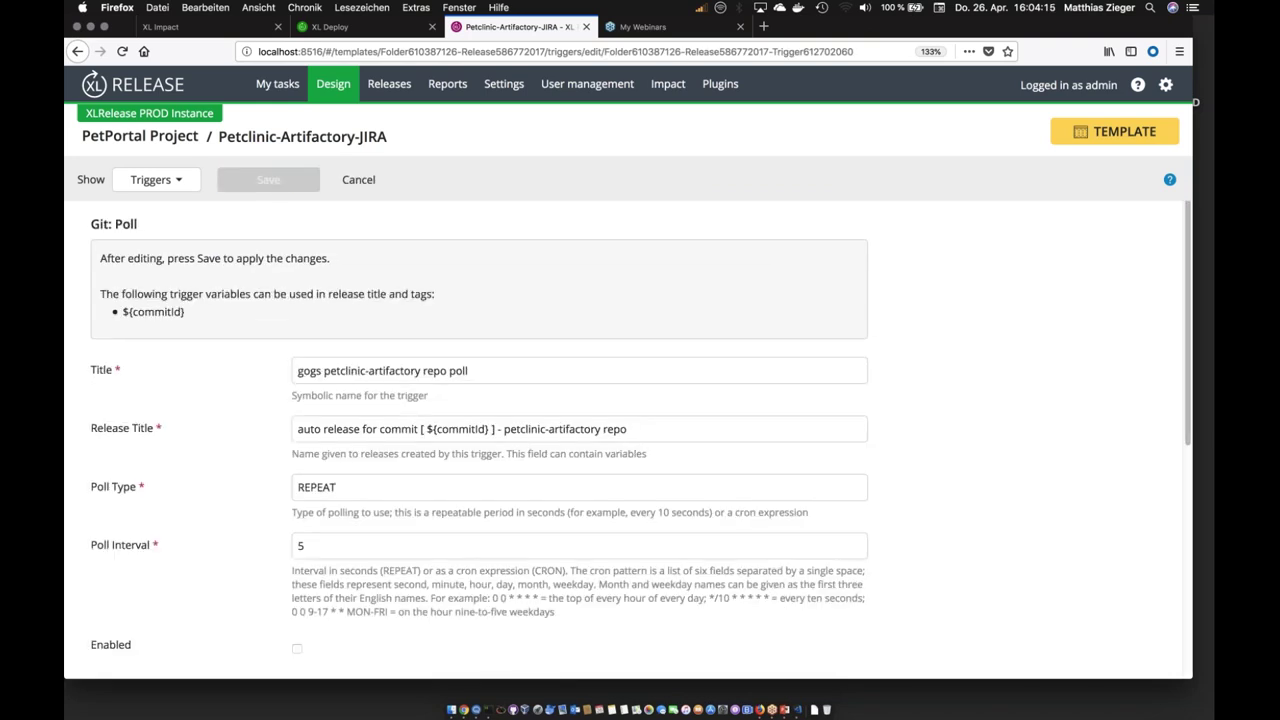
pyautogui.scroll(-3, 628, 440)
pyautogui.scroll(-1, 451, 311)
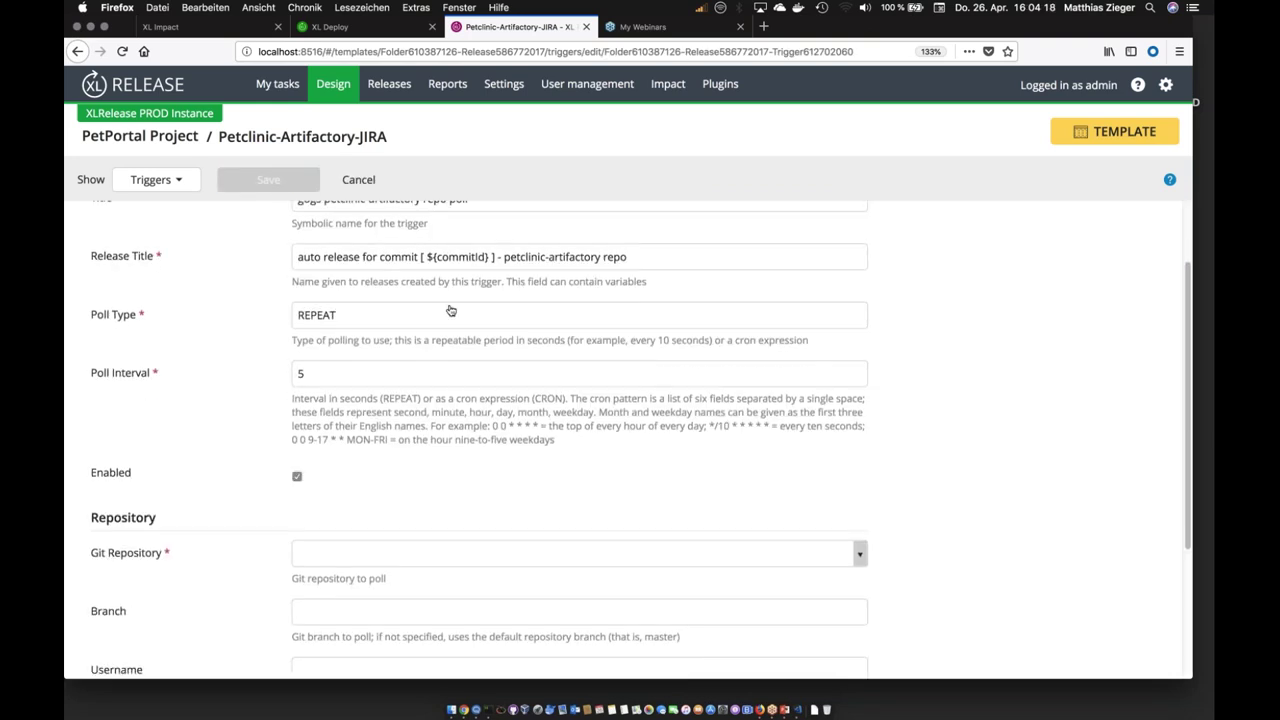
pyautogui.scroll(-5, 451, 311)
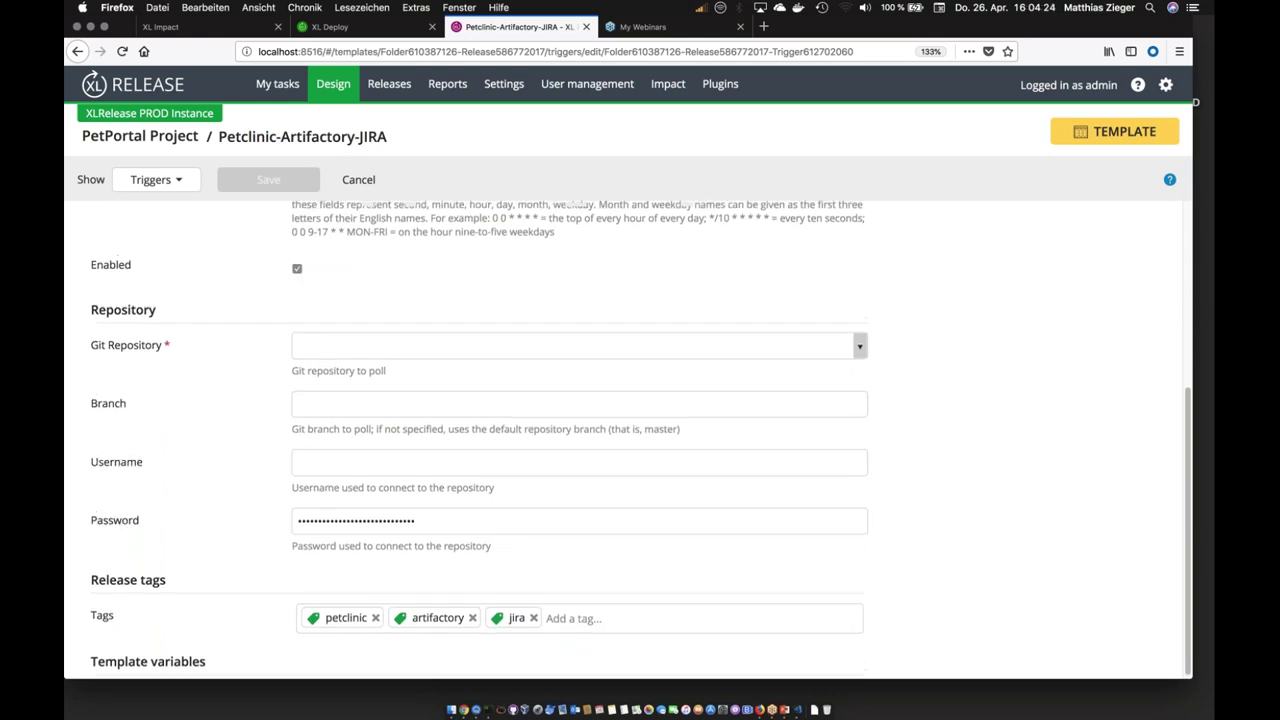
pyautogui.scroll(1, 640, 440)
pyautogui.scroll(5, 640, 440)
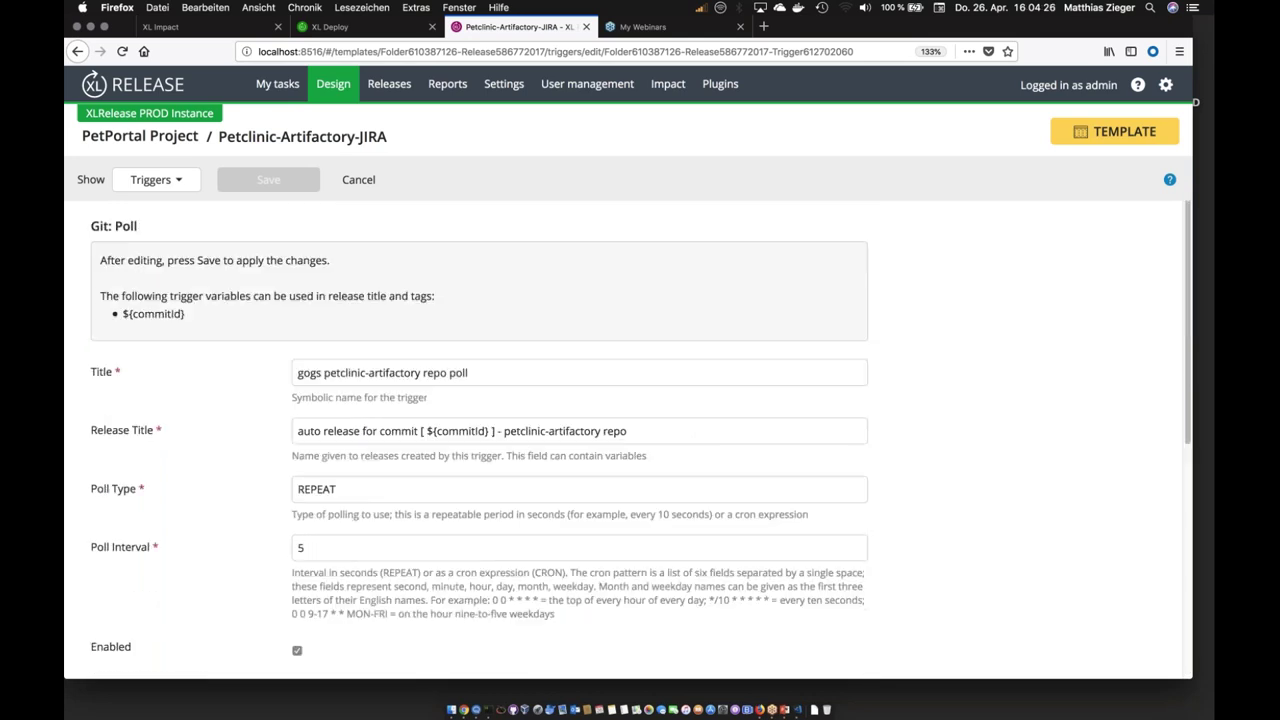
pyautogui.scroll(-1, 640, 440)
pyautogui.scroll(1, 640, 440)
# Step: Open localhost:10080 in a new tab and sign in to Gogs
pyautogui.click(764, 27)
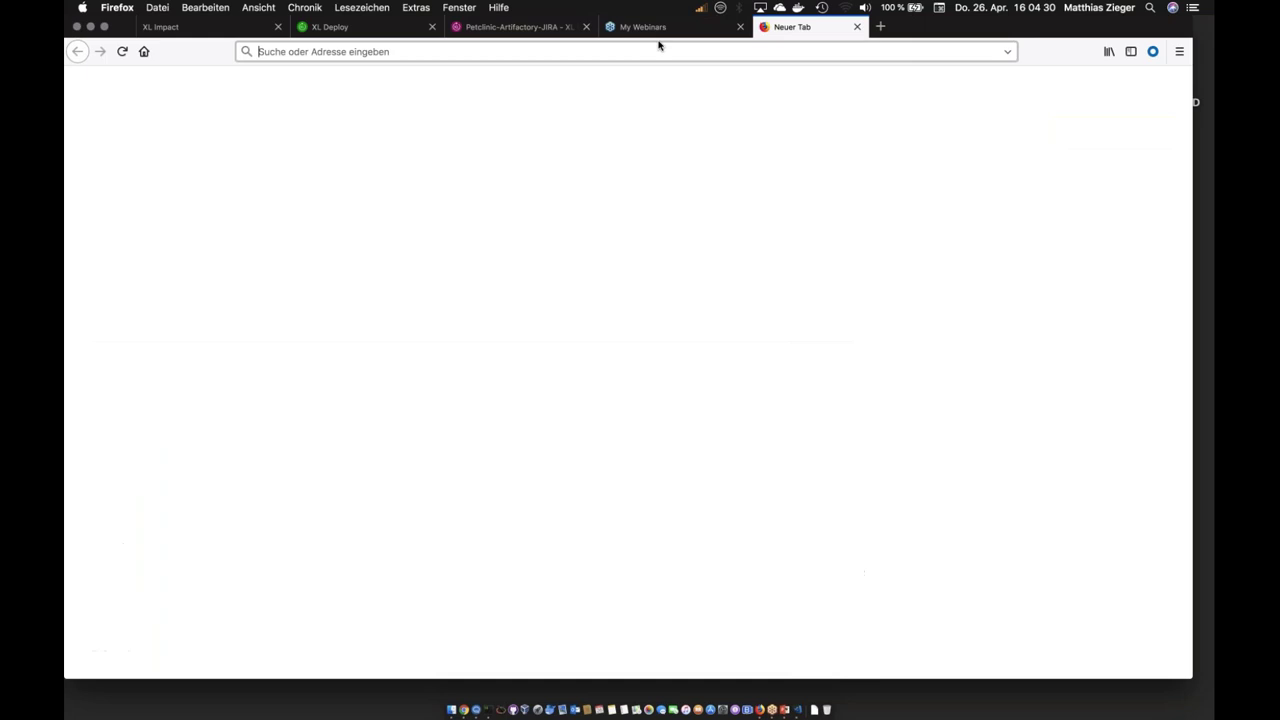
pyautogui.write('localhost:10080')
pyautogui.press('Return')
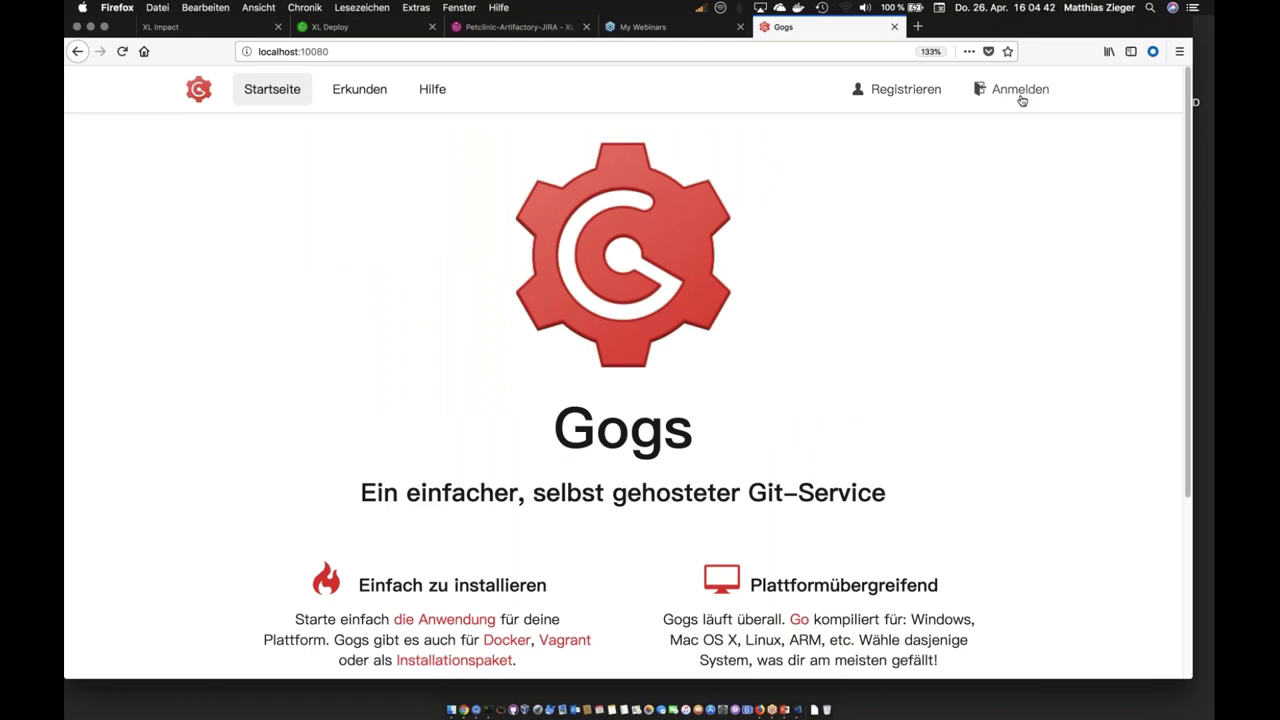
pyautogui.click(1015, 89)
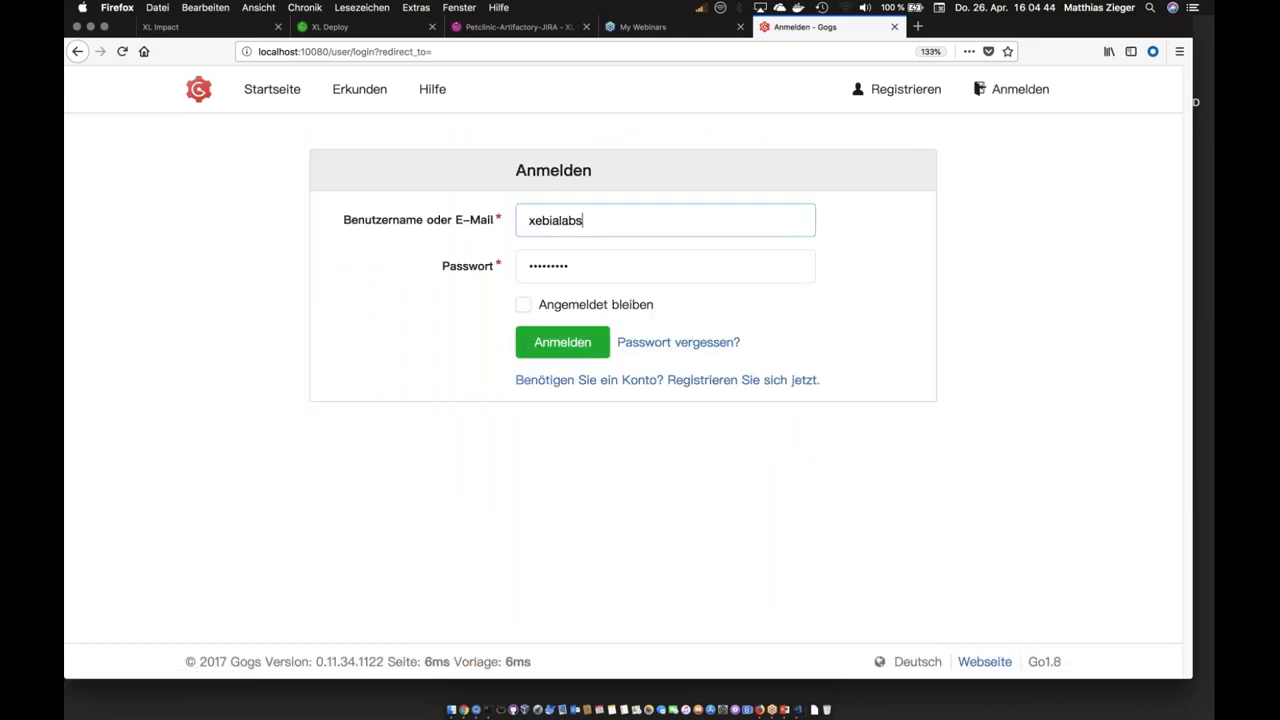
pyautogui.click(562, 342)
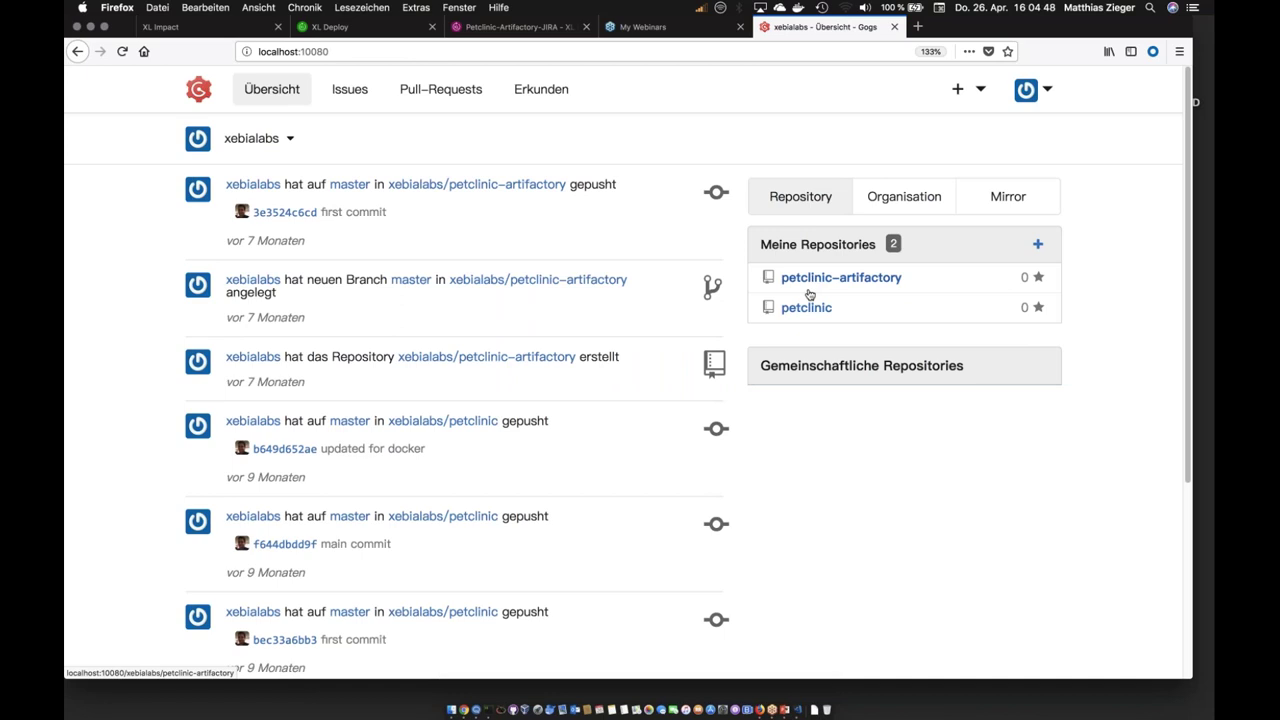
# Step: Browse petclinic-artifactory to src/main/java and view overview.html
pyautogui.click(809, 289)
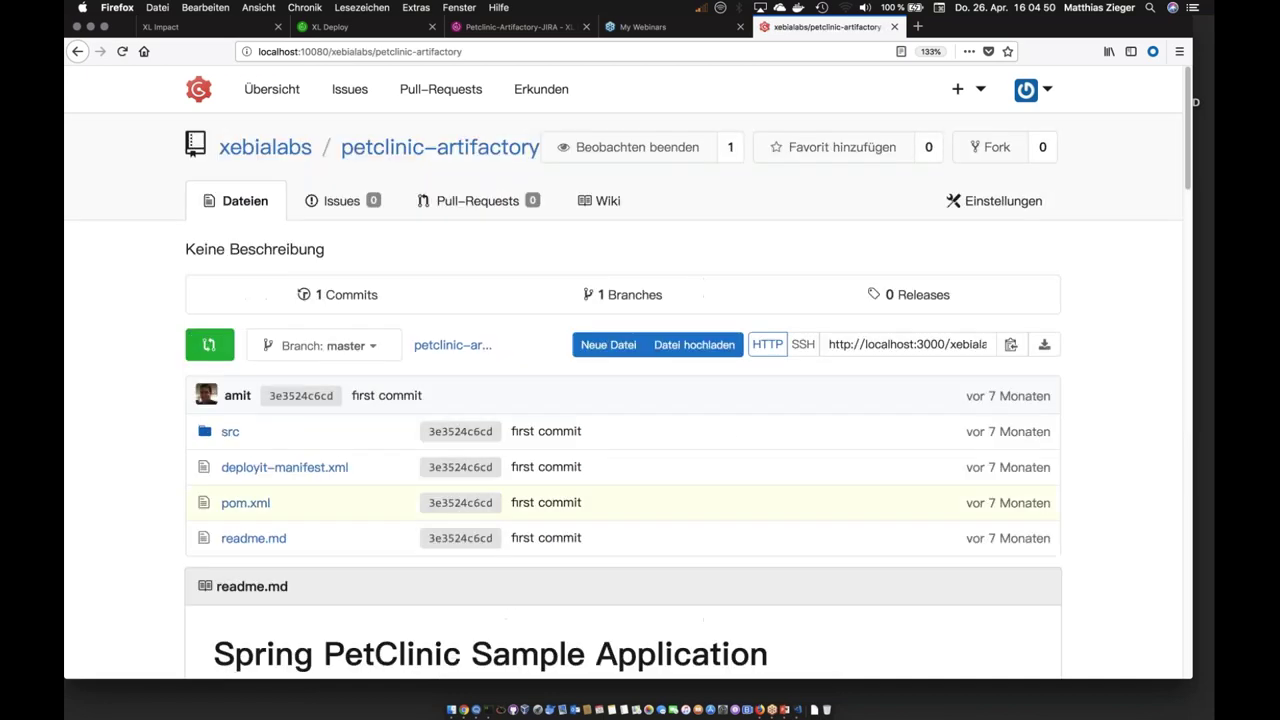
pyautogui.click(230, 431)
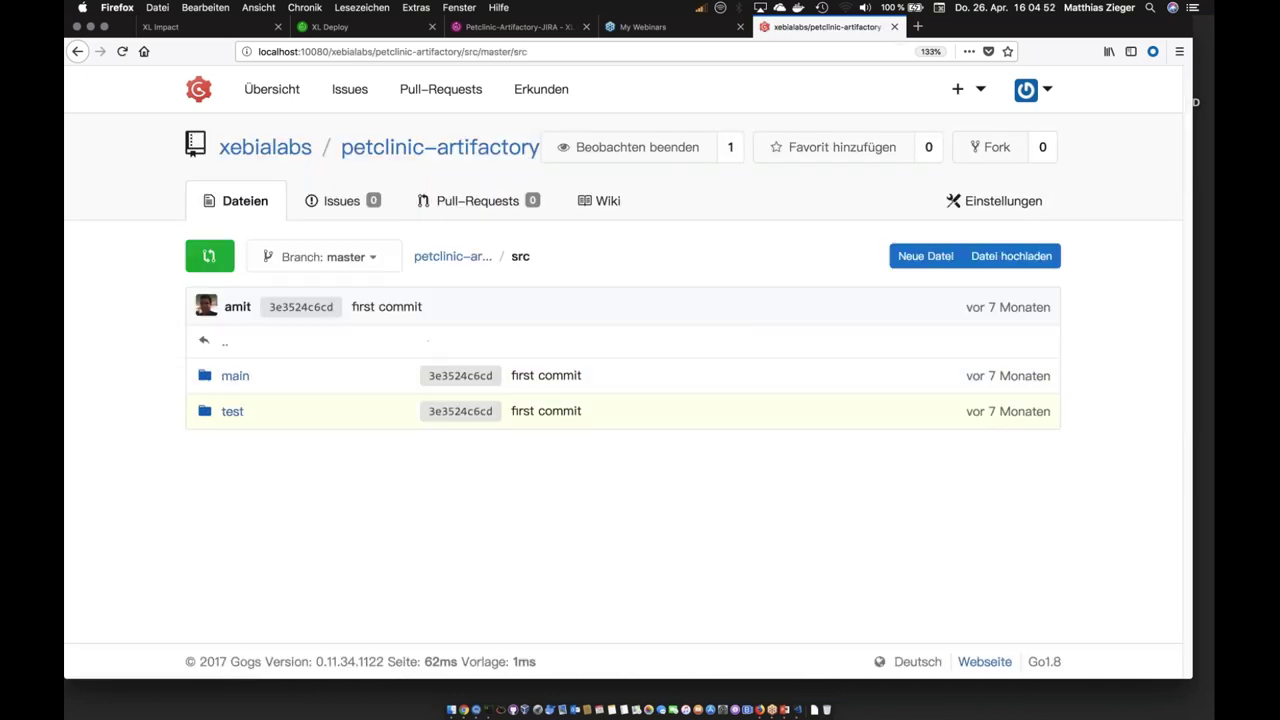
pyautogui.click(235, 375)
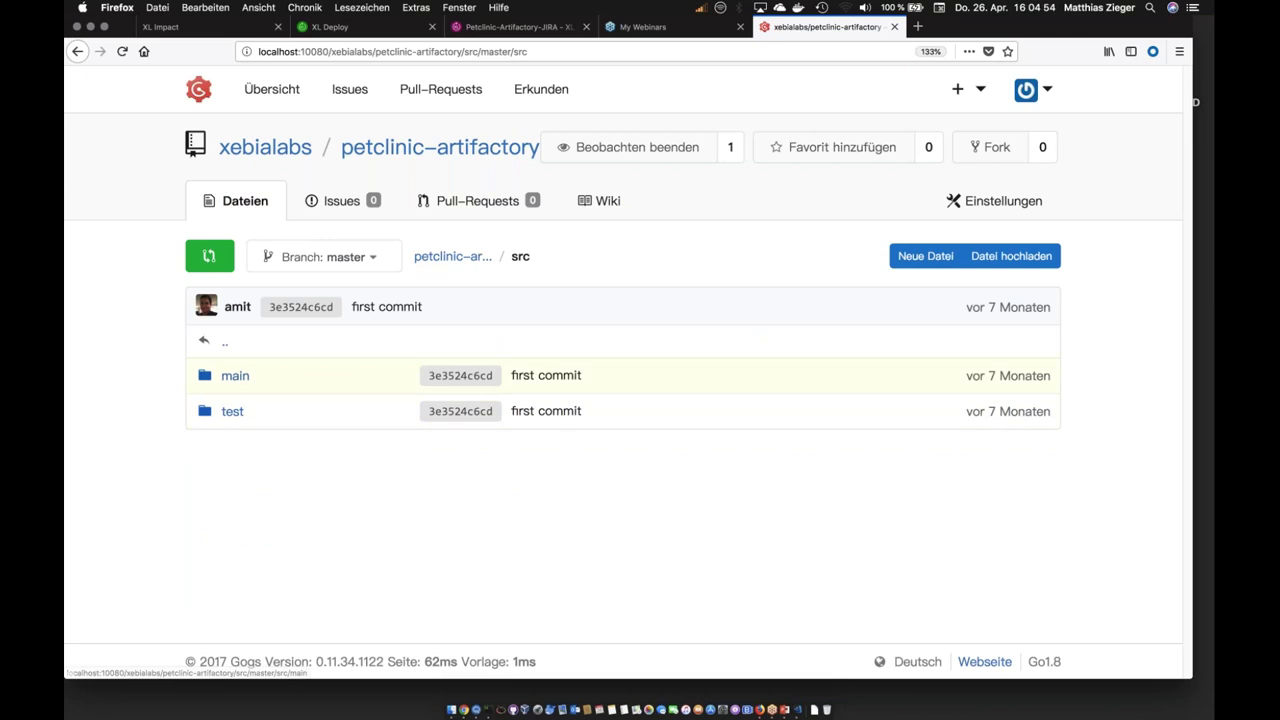
pyautogui.click(233, 375)
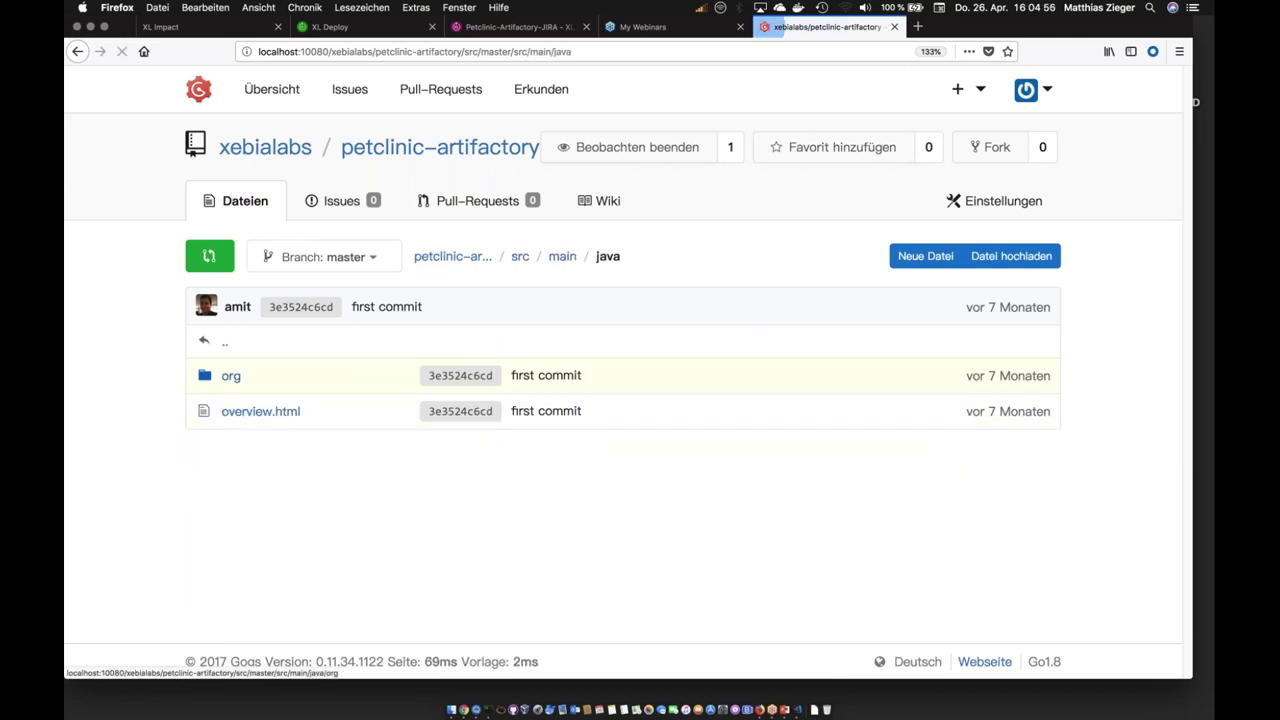
pyautogui.click(260, 411)
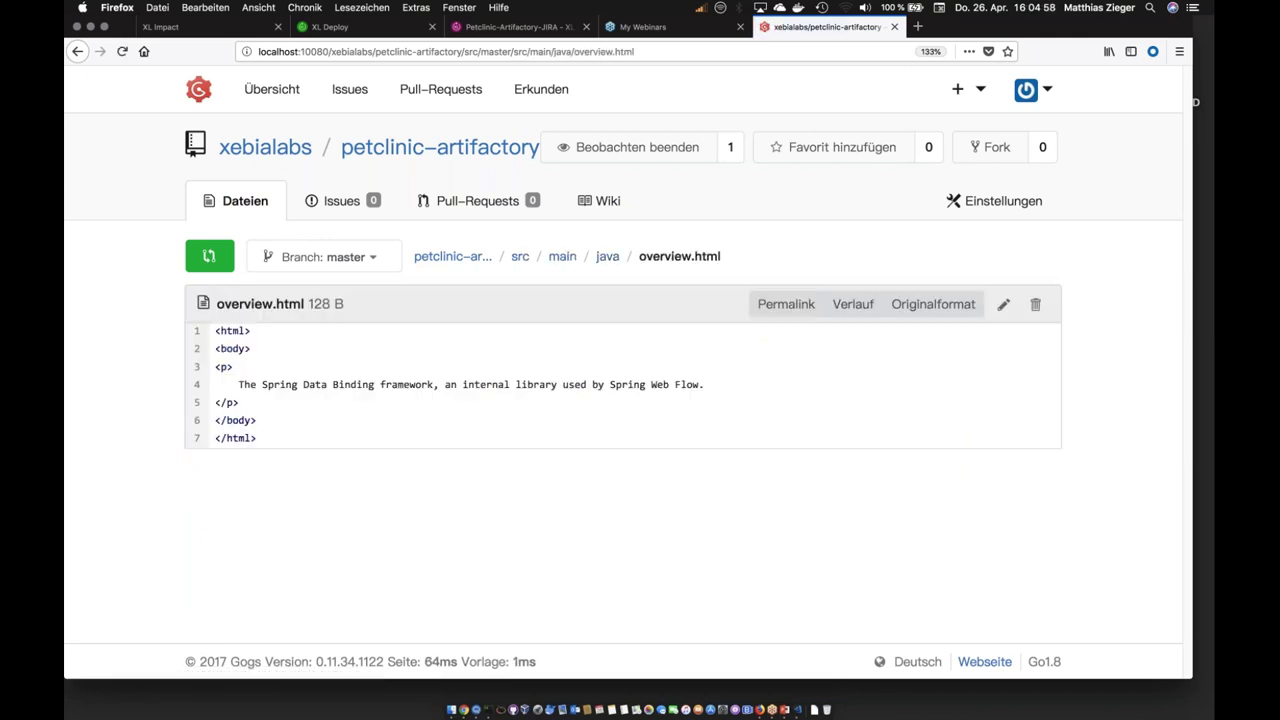
# Step: Edit overview.html, replacing the full stop ending line 4 with 'by XebiaLabs'
pyautogui.moveTo(262, 384); pyautogui.dragTo(302, 385)
pyautogui.click(304, 384)
pyautogui.click(1003, 304)
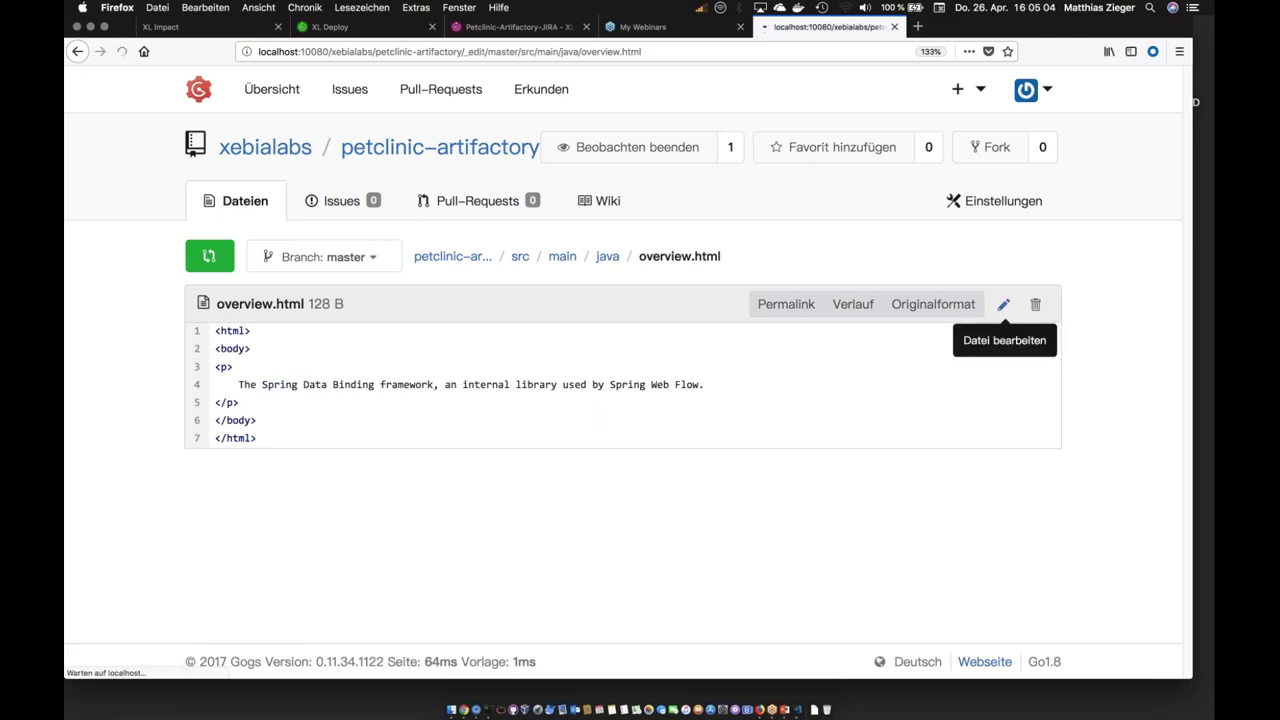
pyautogui.click(823, 397)
pyautogui.press('BackSpace')
pyautogui.write('by XebiaLabs')
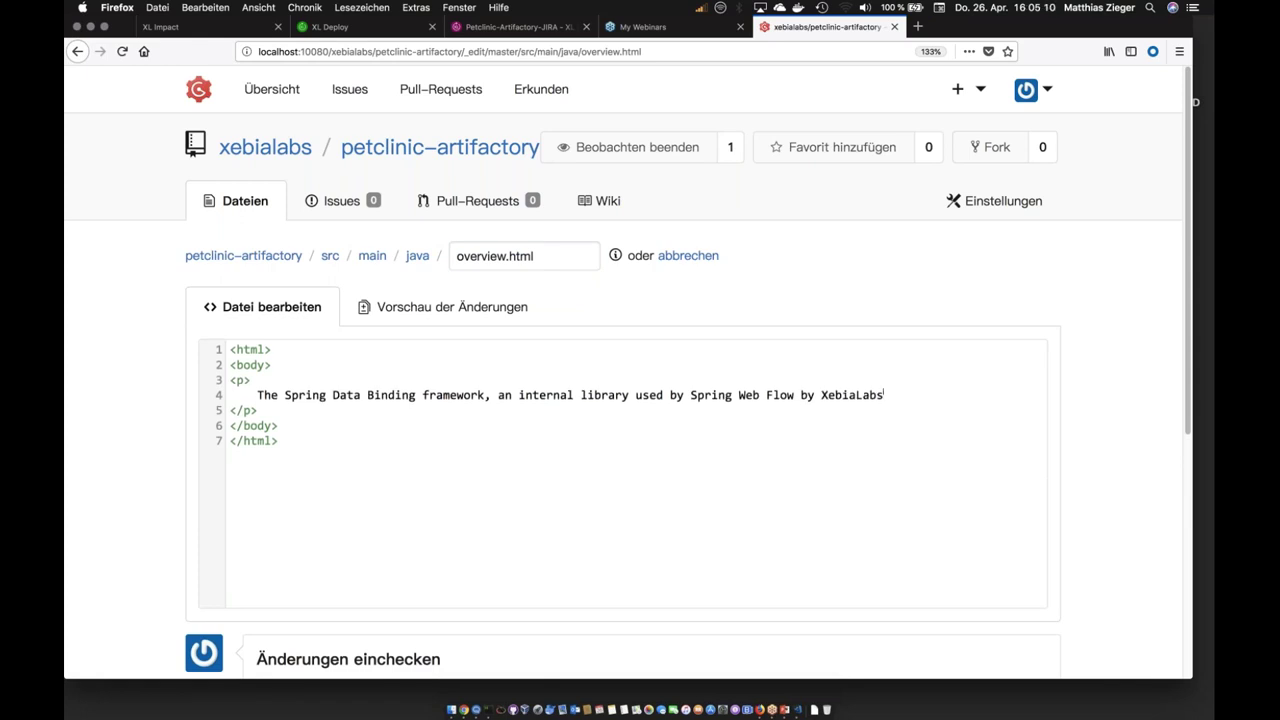
# Step: Commit the overview.html change to master and return to XL Release
pyautogui.scroll(-8, 334, 577)
pyautogui.click(334, 577)
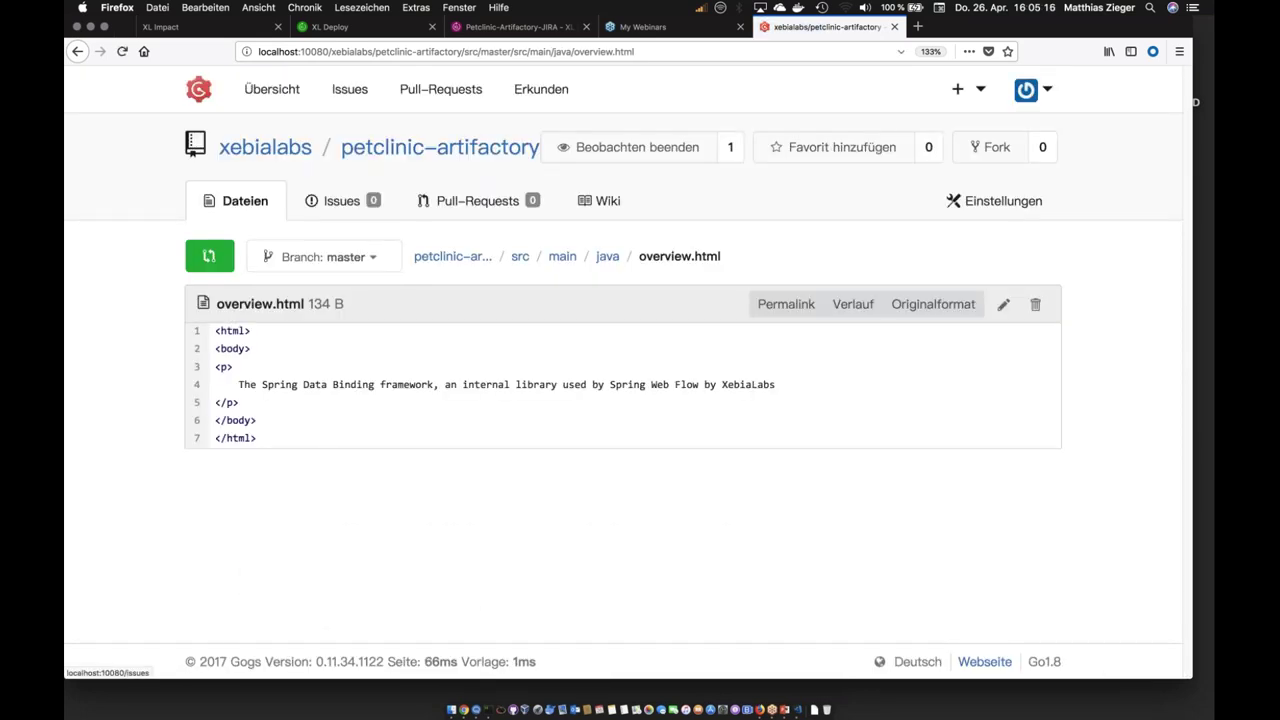
pyautogui.click(492, 28)
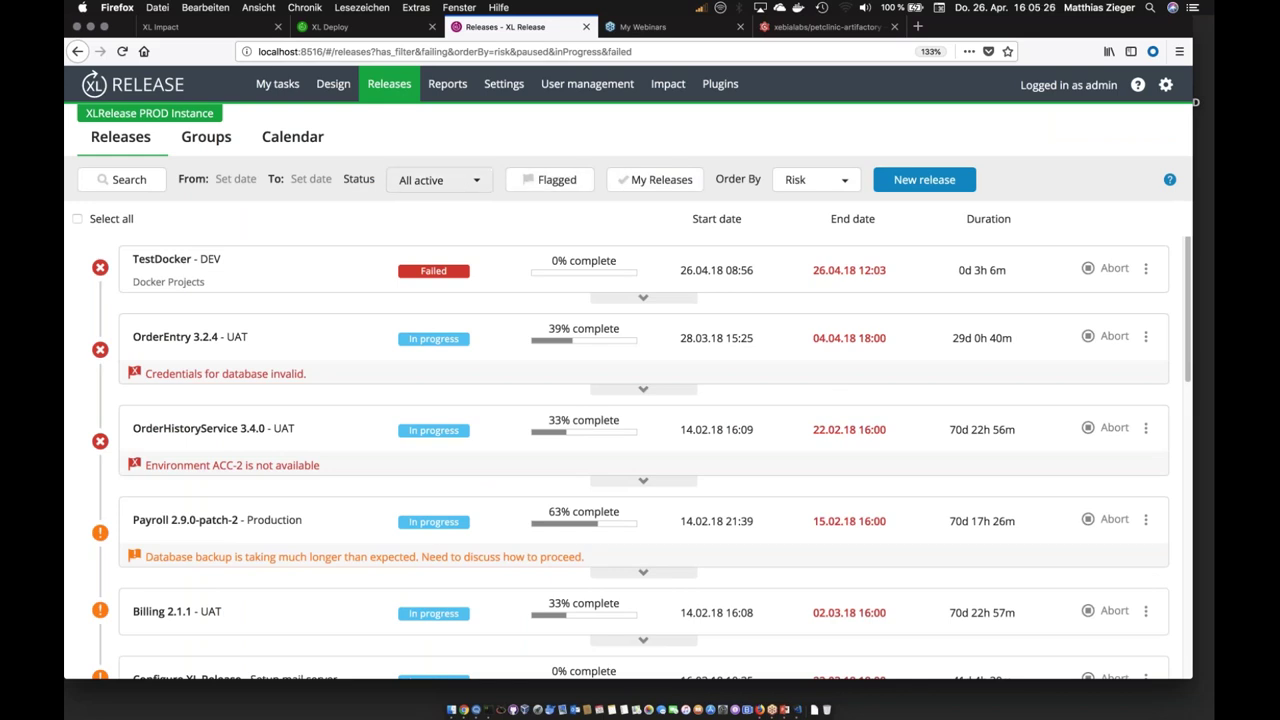
# Step: Sort the active releases list by Start date
pyautogui.click(458, 181)
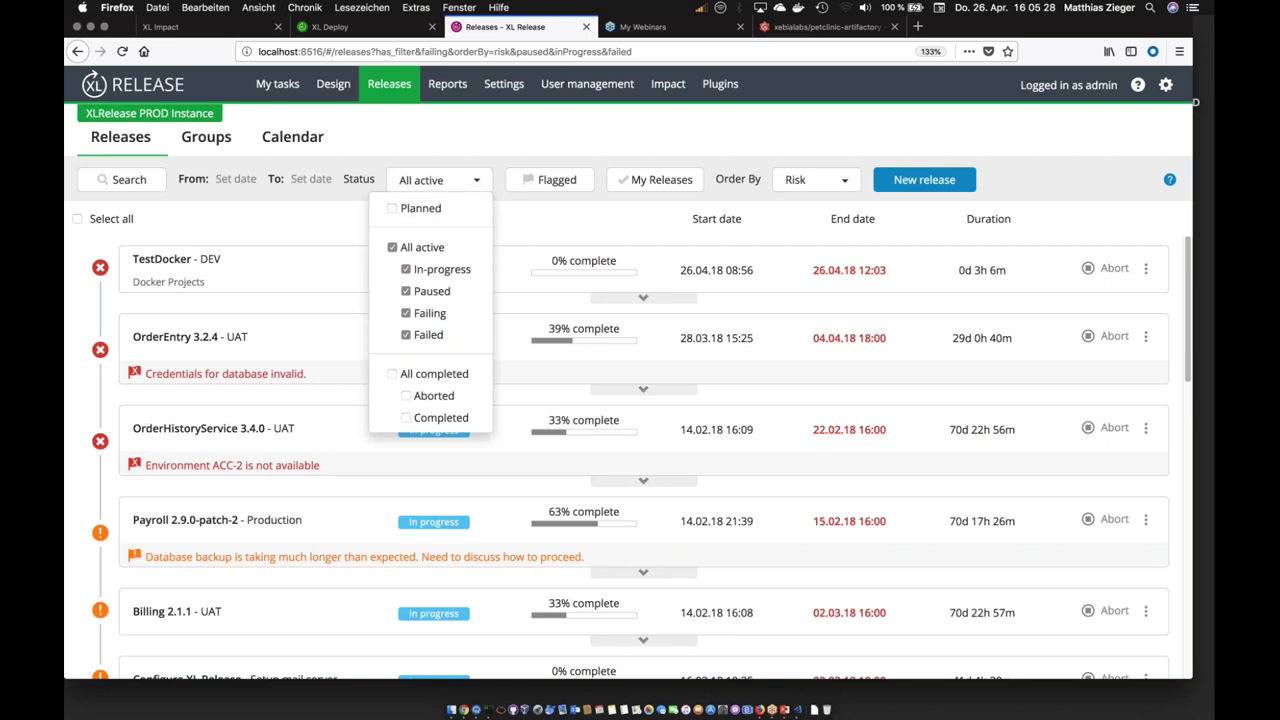
pyautogui.click(816, 180)
pyautogui.click(797, 228)
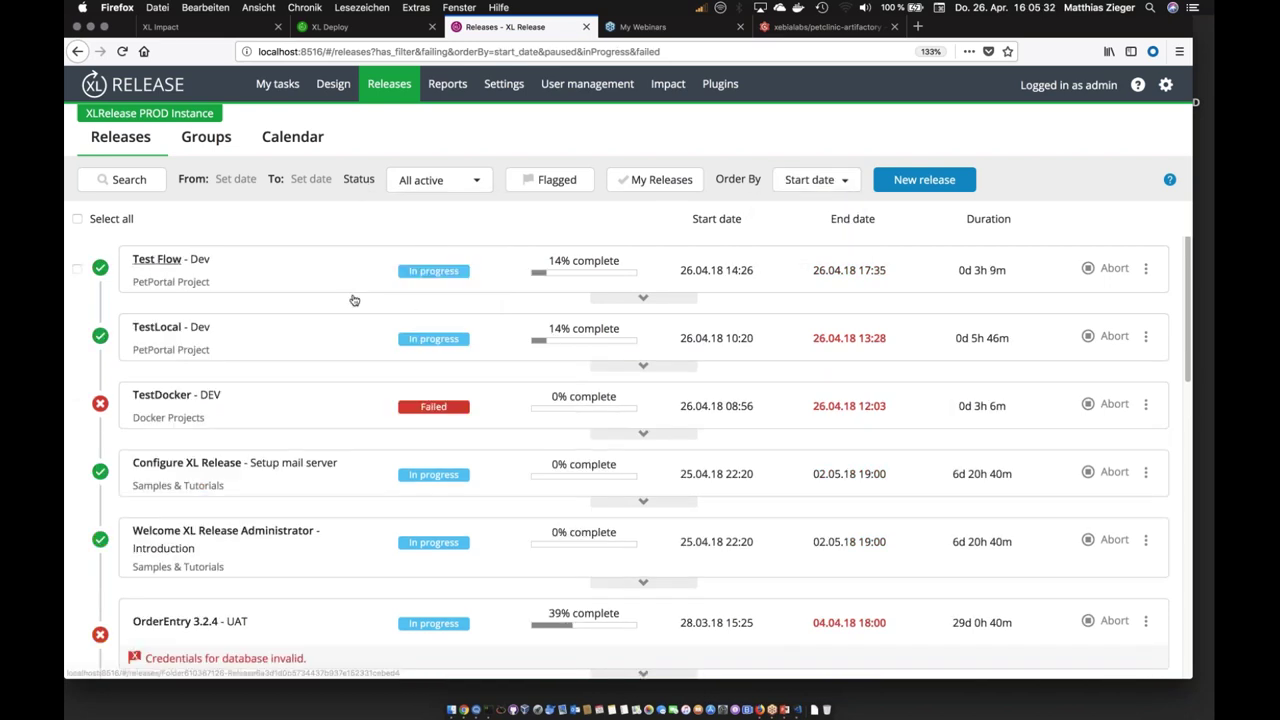
pyautogui.scroll(-3, 160, 396)
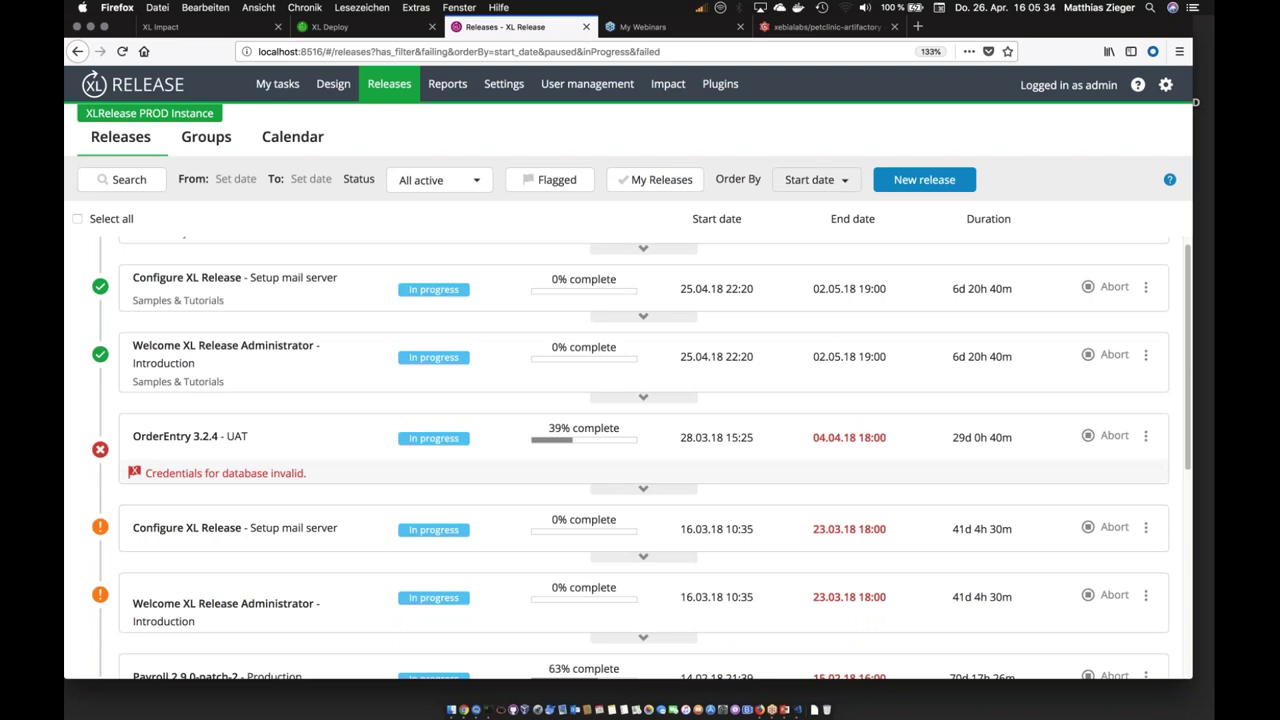
pyautogui.click(799, 187)
pyautogui.click(790, 230)
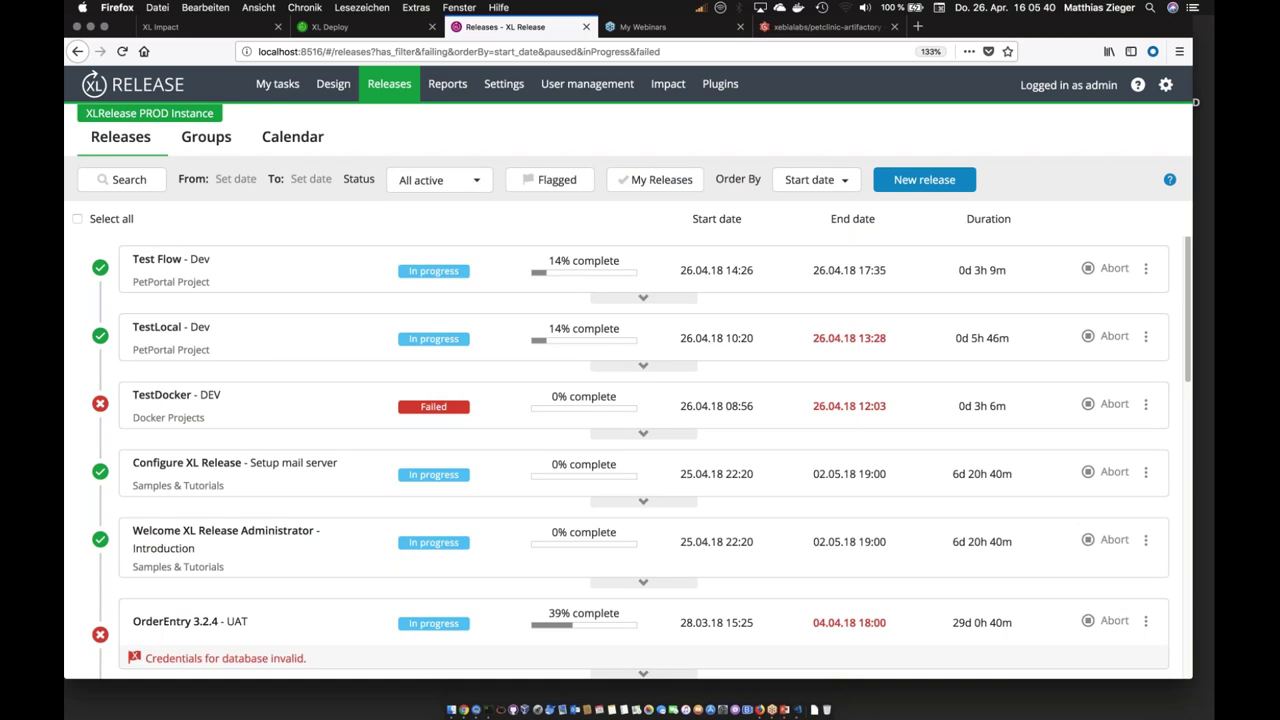
pyautogui.click(805, 182)
pyautogui.click(797, 228)
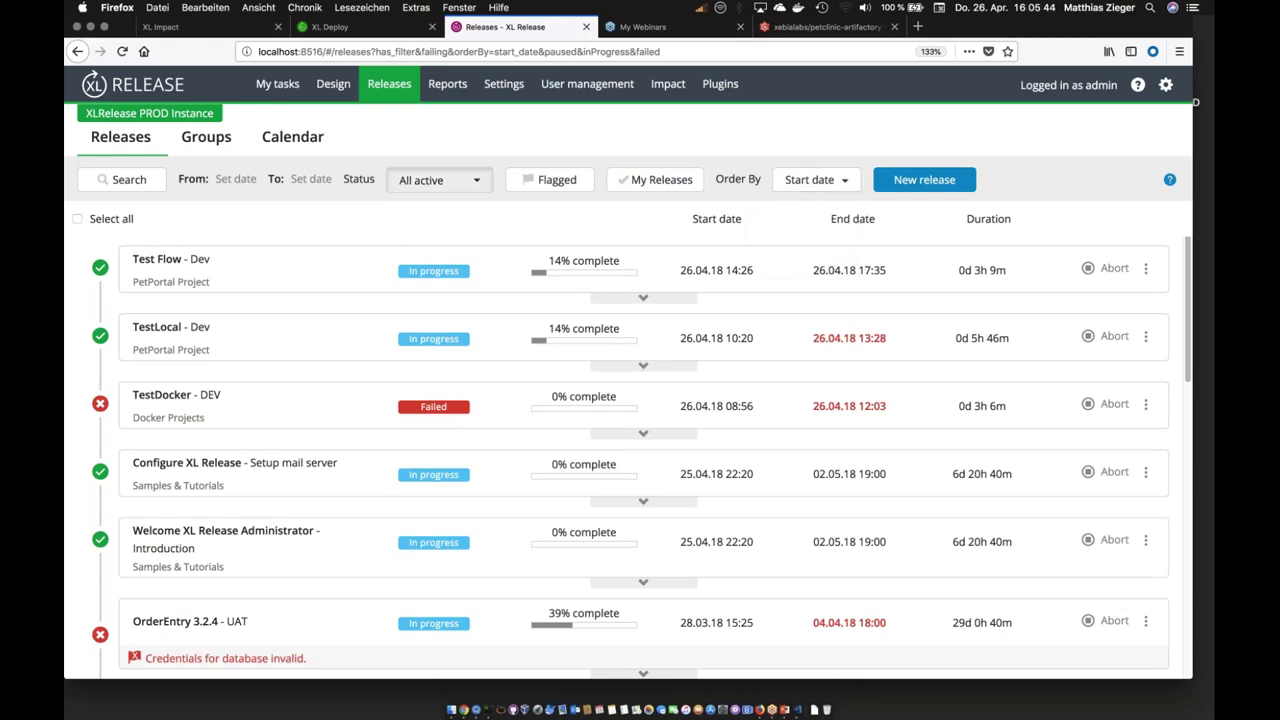
# Step: Filter the releases to Planned, then back to All active
pyautogui.click(430, 180)
pyautogui.click(395, 211)
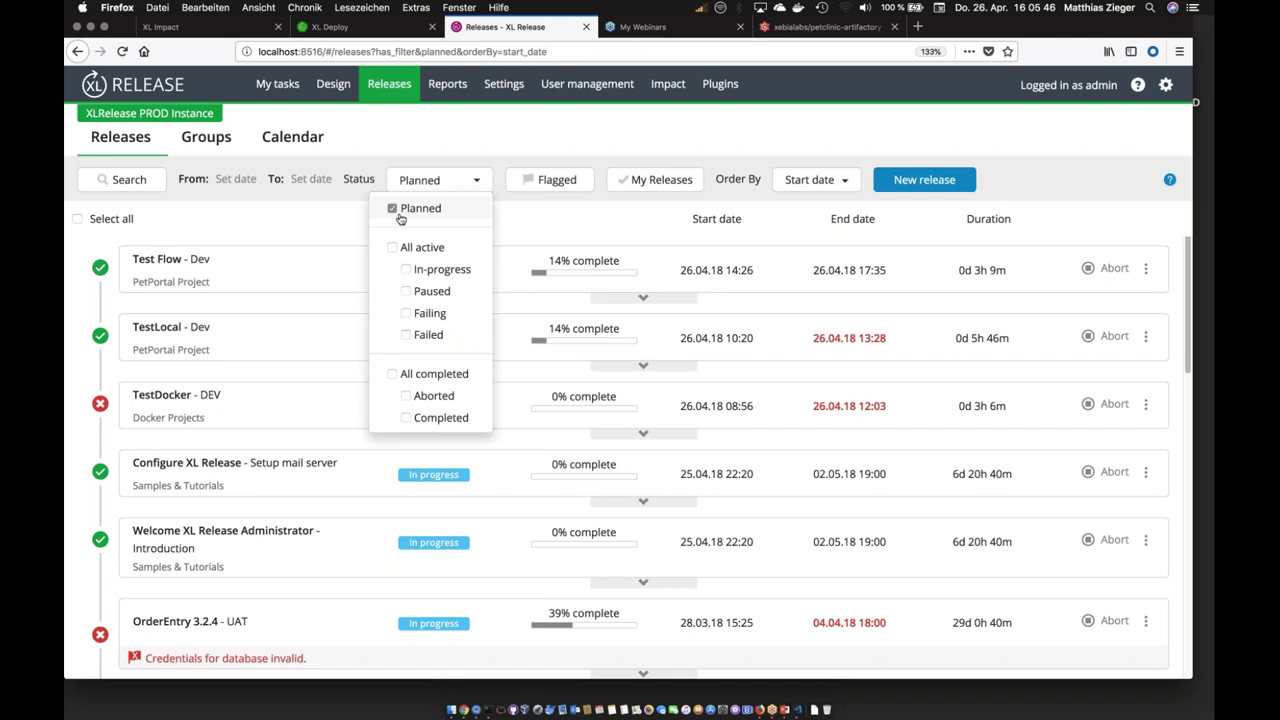
pyautogui.click(392, 247)
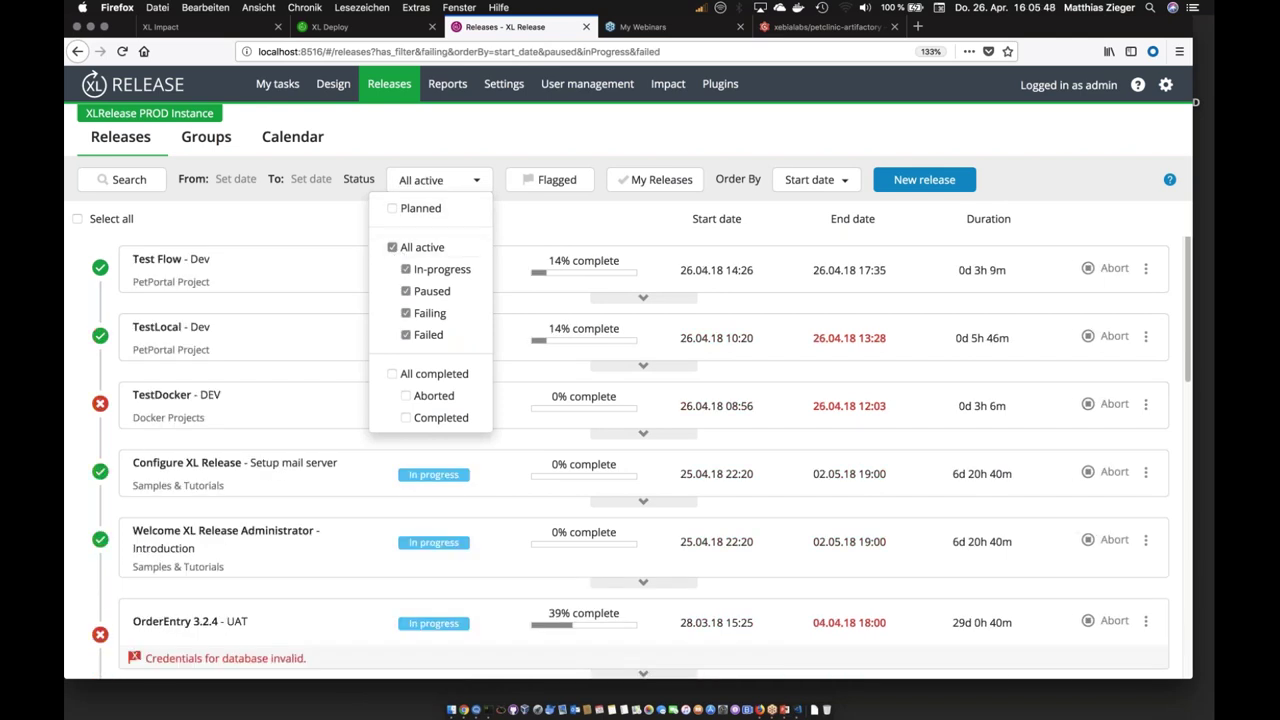
pyautogui.click(552, 231)
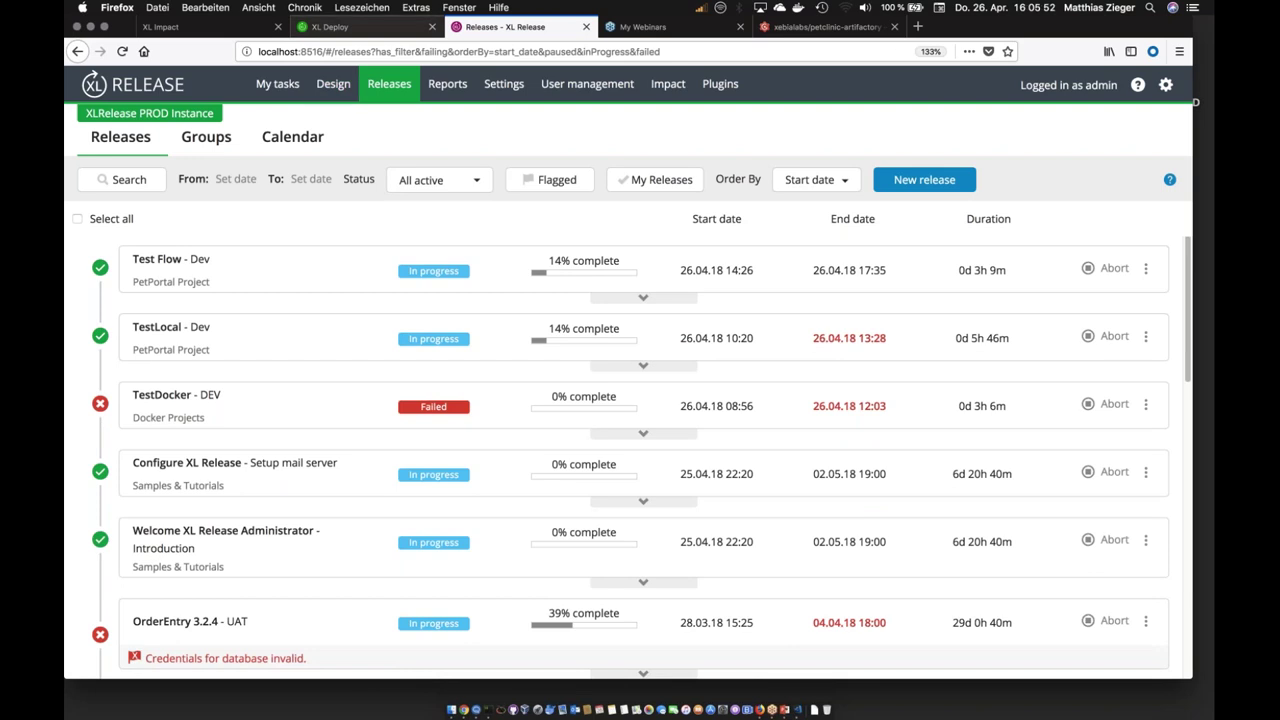
pyautogui.click(333, 84)
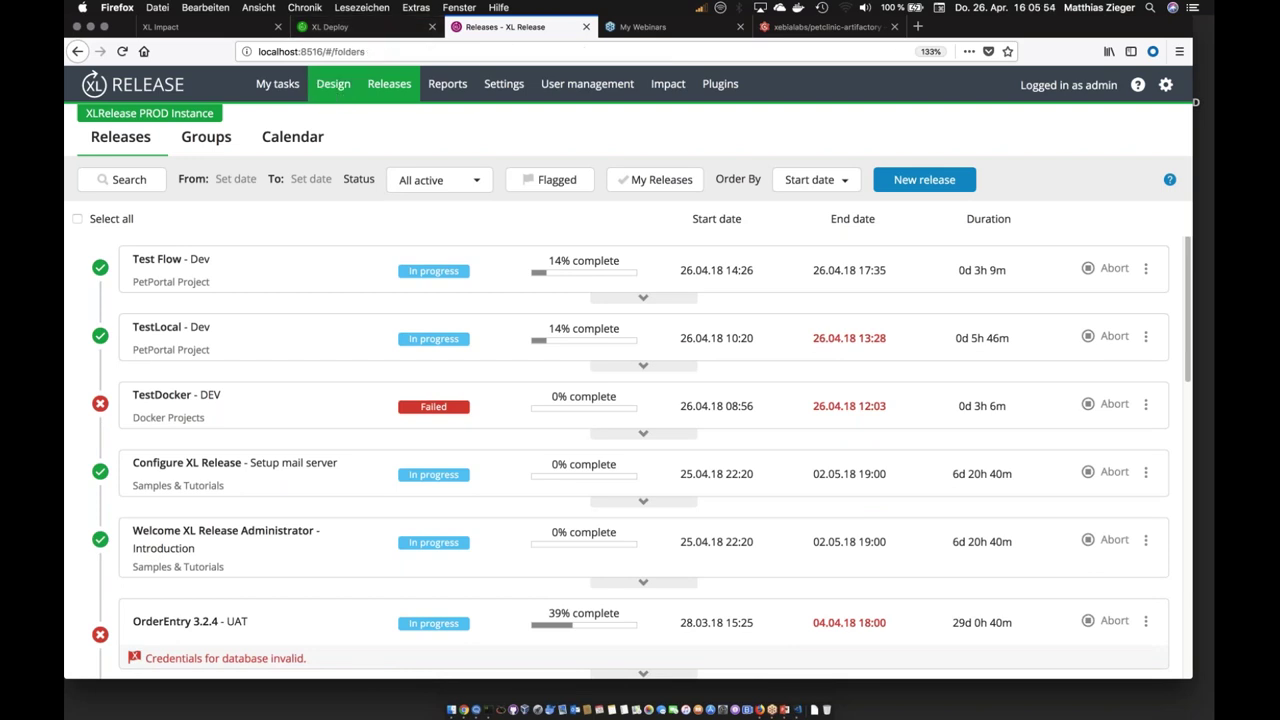
# Step: Open the Triggers page of the PetPortal Project's Petclinic-Artifactory-JIRA template
pyautogui.click(201, 245)
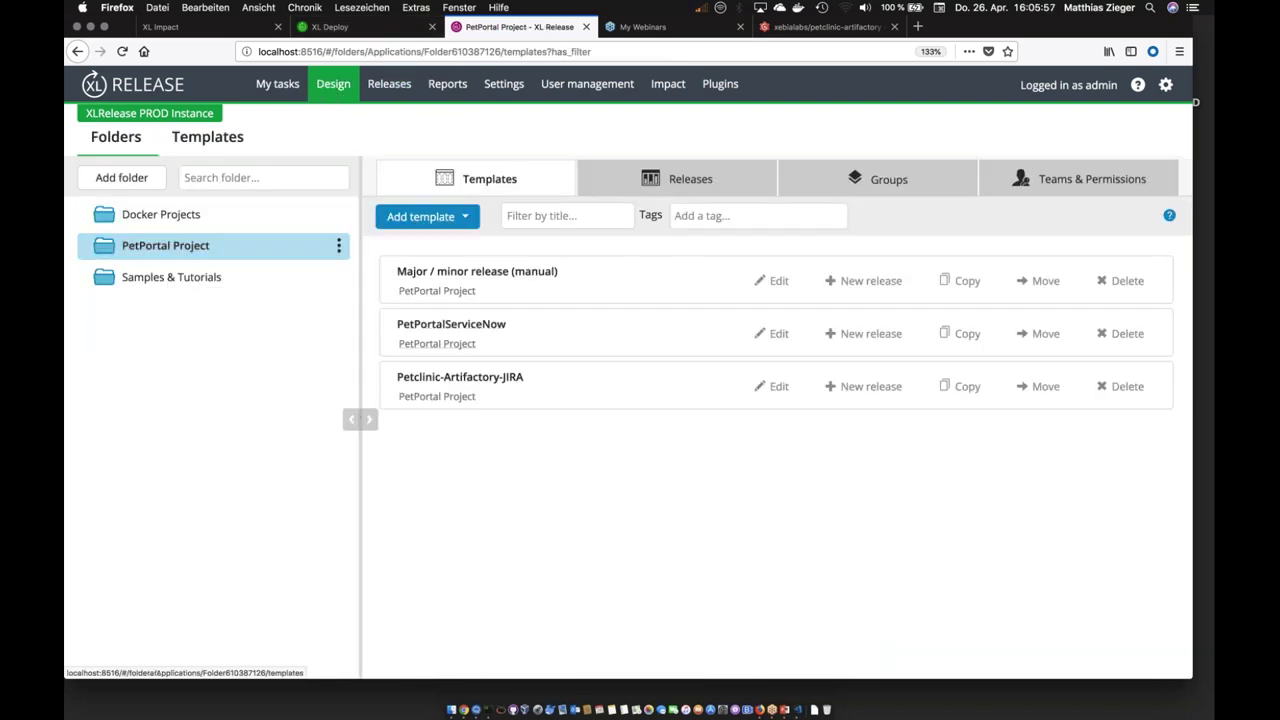
pyautogui.click(463, 378)
pyautogui.click(155, 179)
pyautogui.click(155, 377)
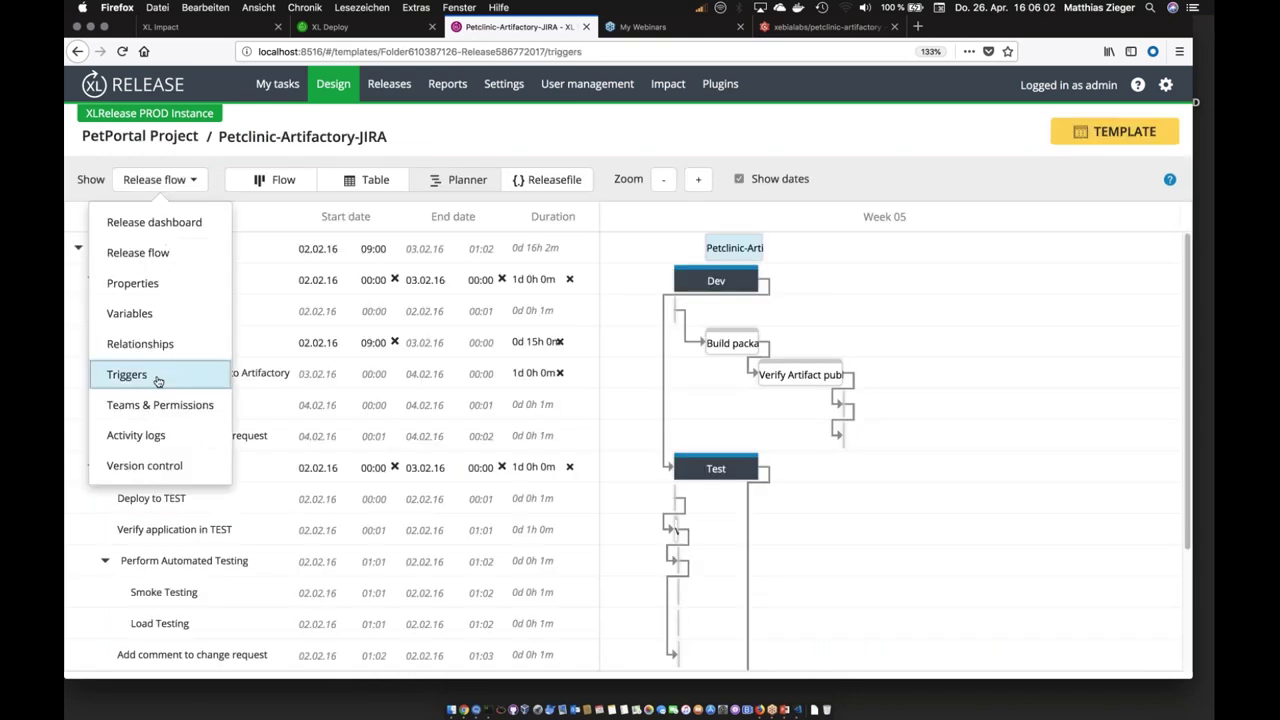
# Step: Enable the repo poll trigger, set its Git Repository to gogs, and save
pyautogui.click(252, 471)
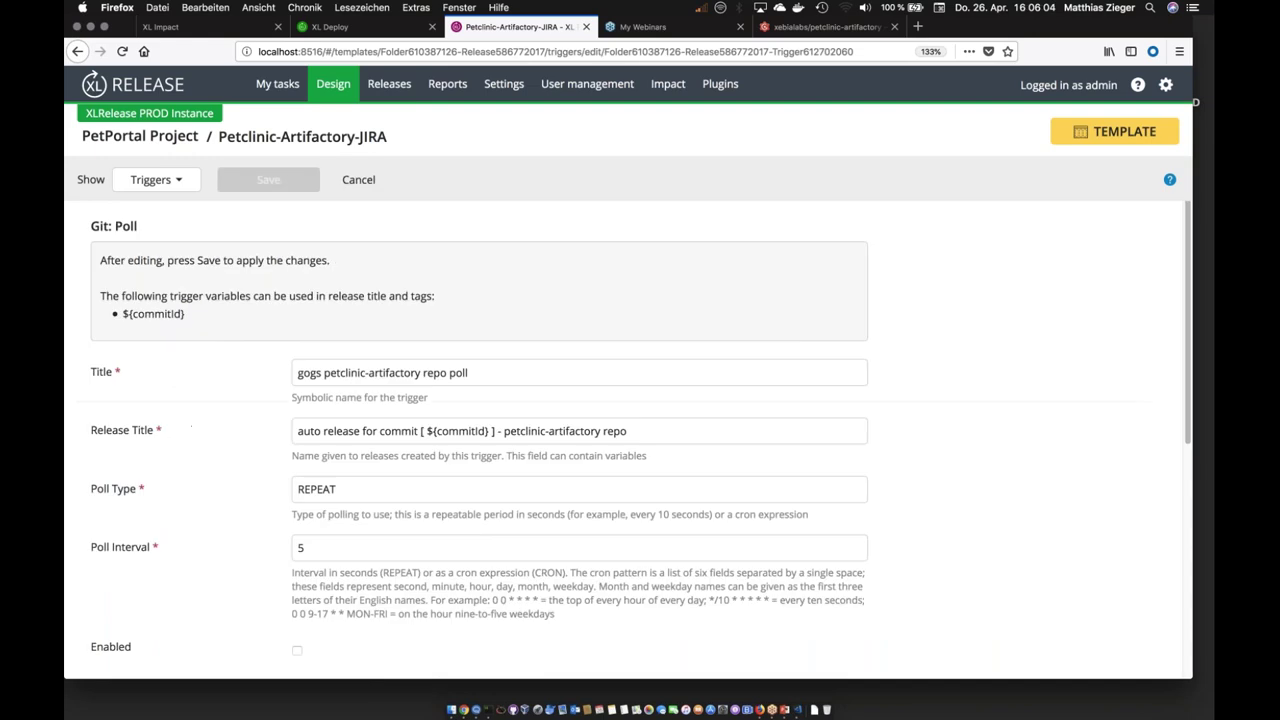
pyautogui.scroll(-3, 252, 471)
pyautogui.click(297, 464)
pyautogui.scroll(1, 357, 461)
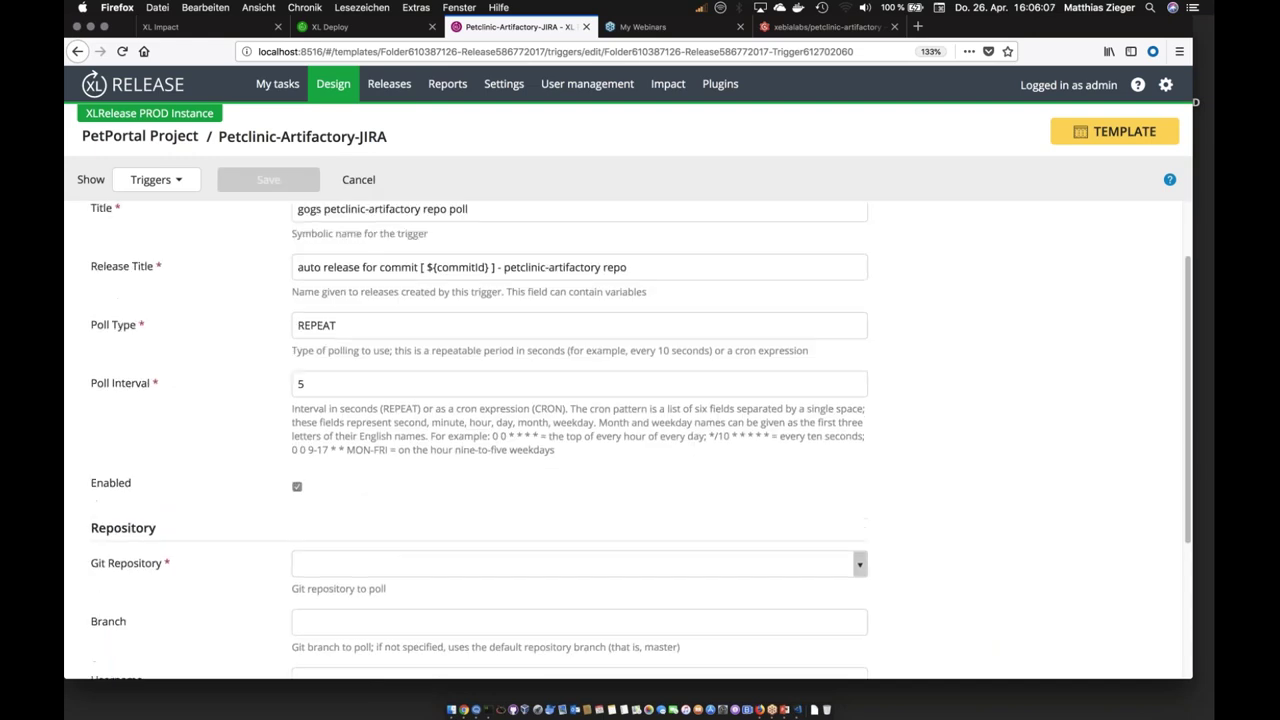
pyautogui.scroll(2, 480, 440)
pyautogui.scroll(-5, 480, 440)
pyautogui.click(310, 393)
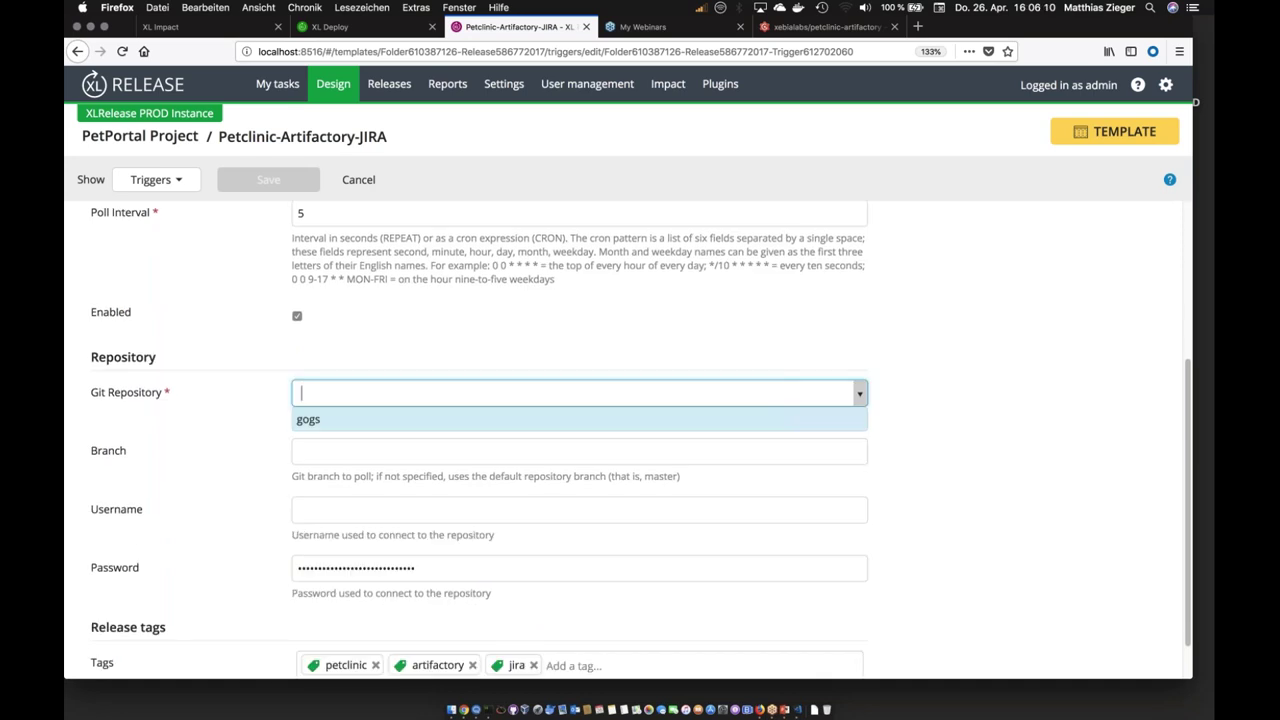
pyautogui.click(316, 421)
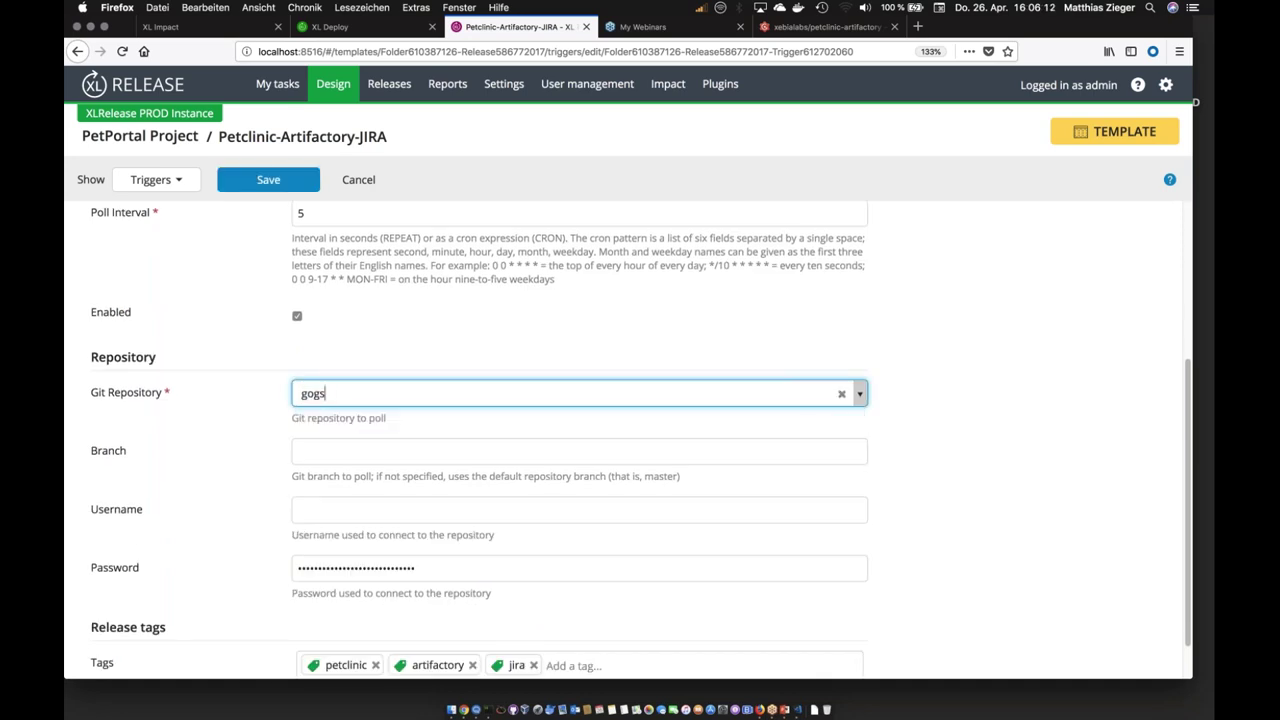
pyautogui.click(268, 181)
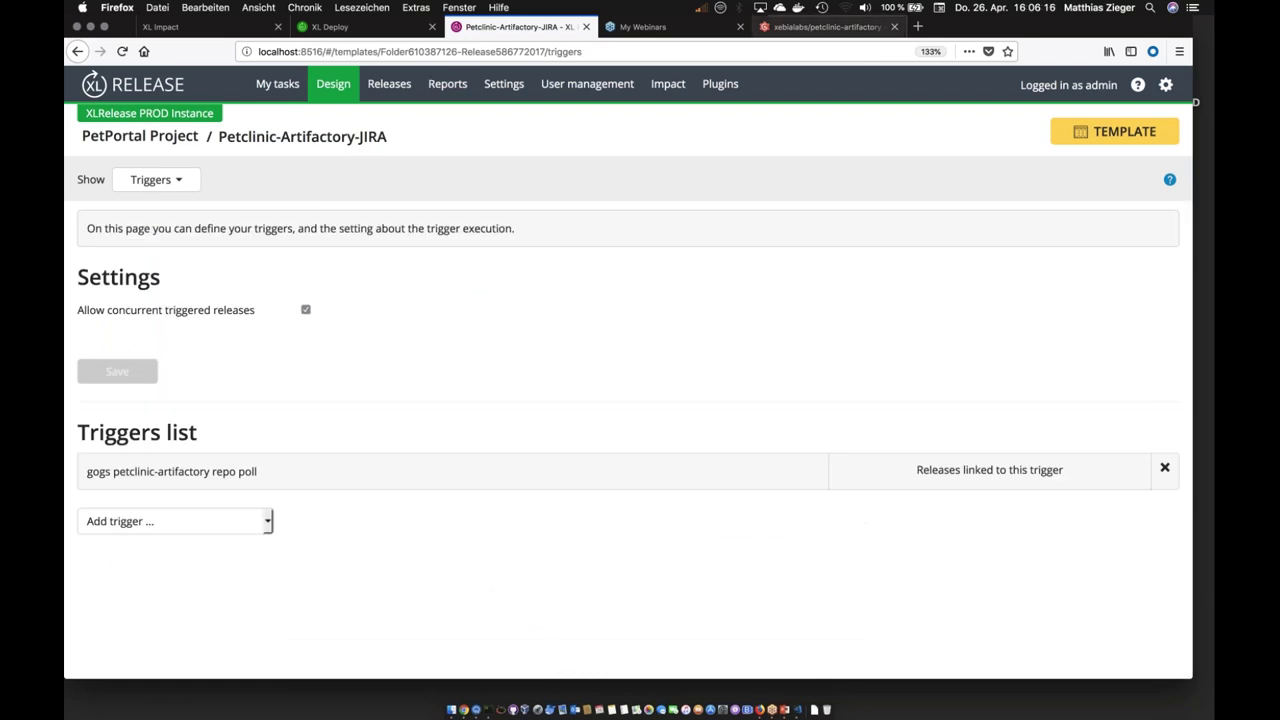
# Step: Edit overview.html in Gogs so line 4 reads 'by Change' instead of 'by XebiaLabs', and commit it
pyautogui.hotkey('ctrl', 'Tab')
pyautogui.hotkey('ctrl', 'Tab')
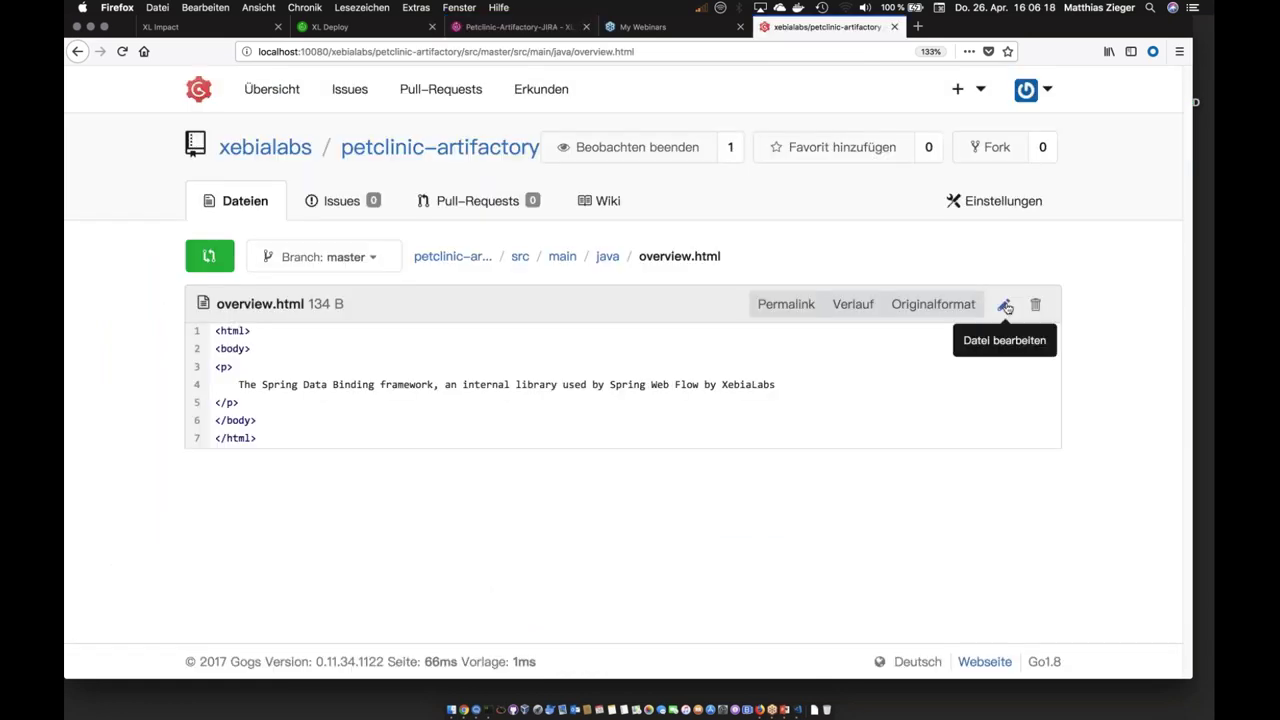
pyautogui.click(1003, 304)
pyautogui.doubleClick(911, 400)
pyautogui.press('BackSpace')
pyautogui.write('Chnage')
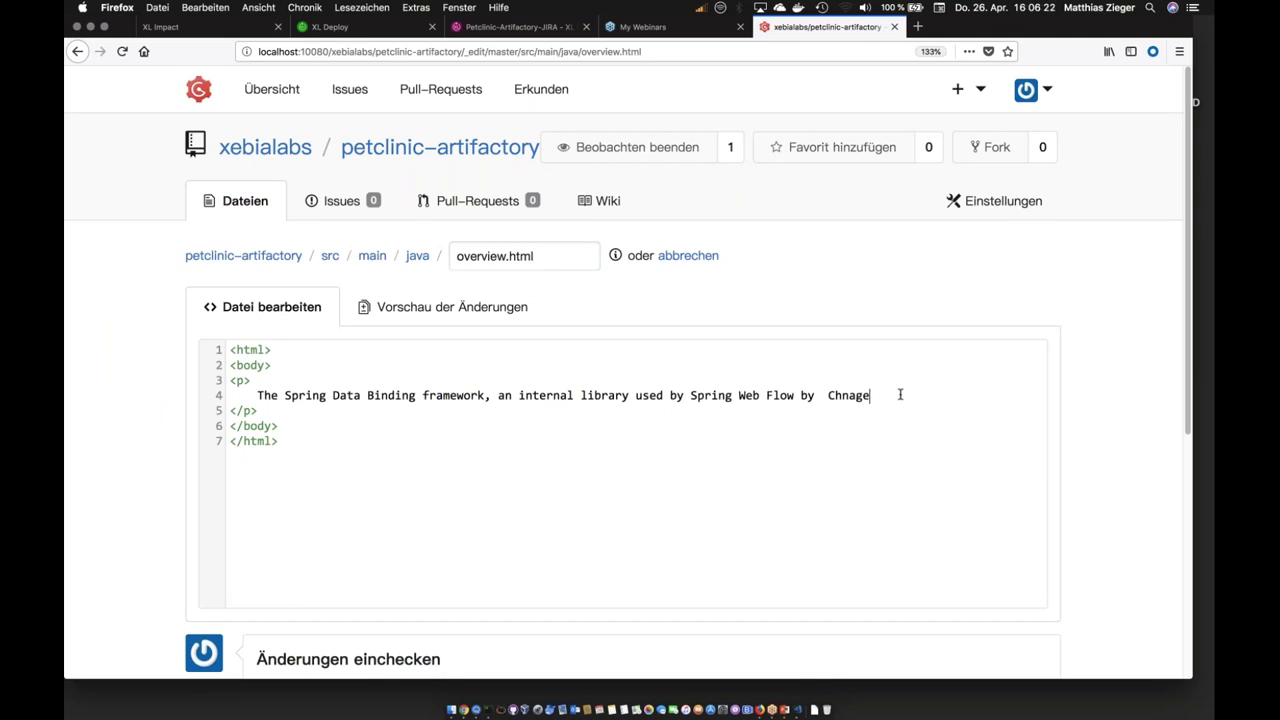
pyautogui.press('BackSpace')
pyautogui.press('BackSpace')
pyautogui.press('BackSpace')
pyautogui.press('BackSpace')
pyautogui.write('ange')
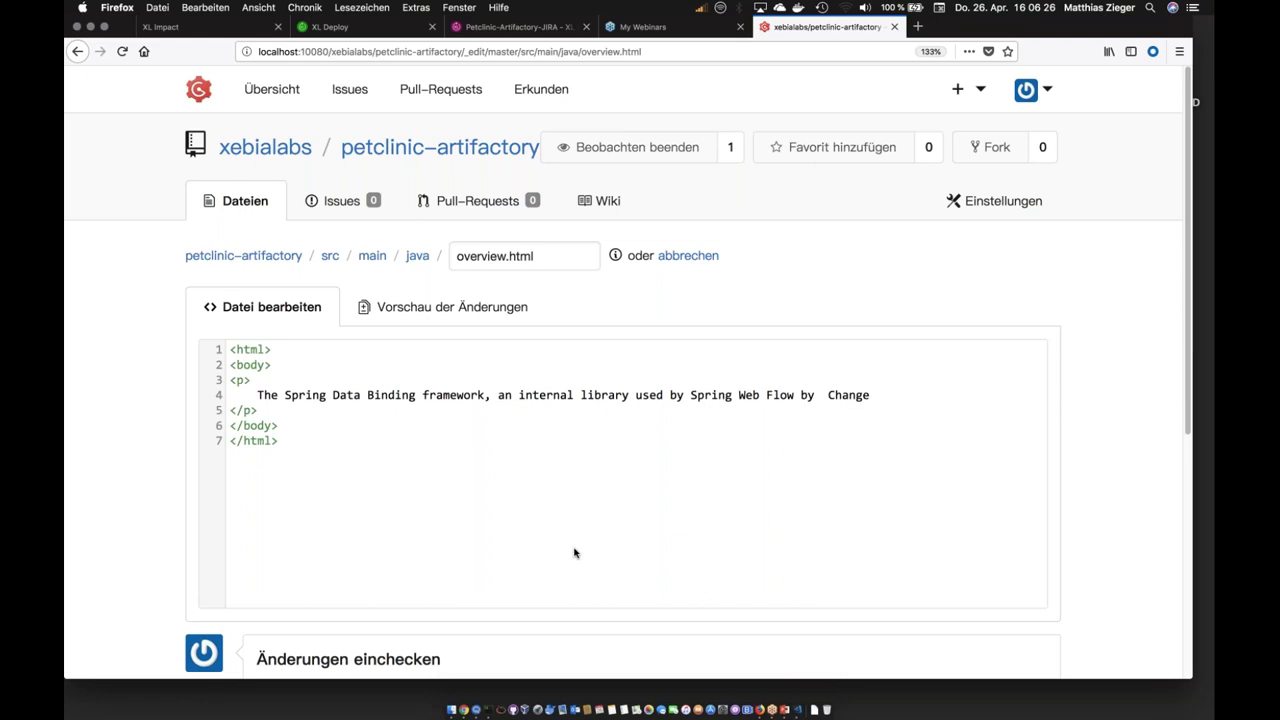
pyautogui.scroll(-5, 528, 556)
pyautogui.click(330, 580)
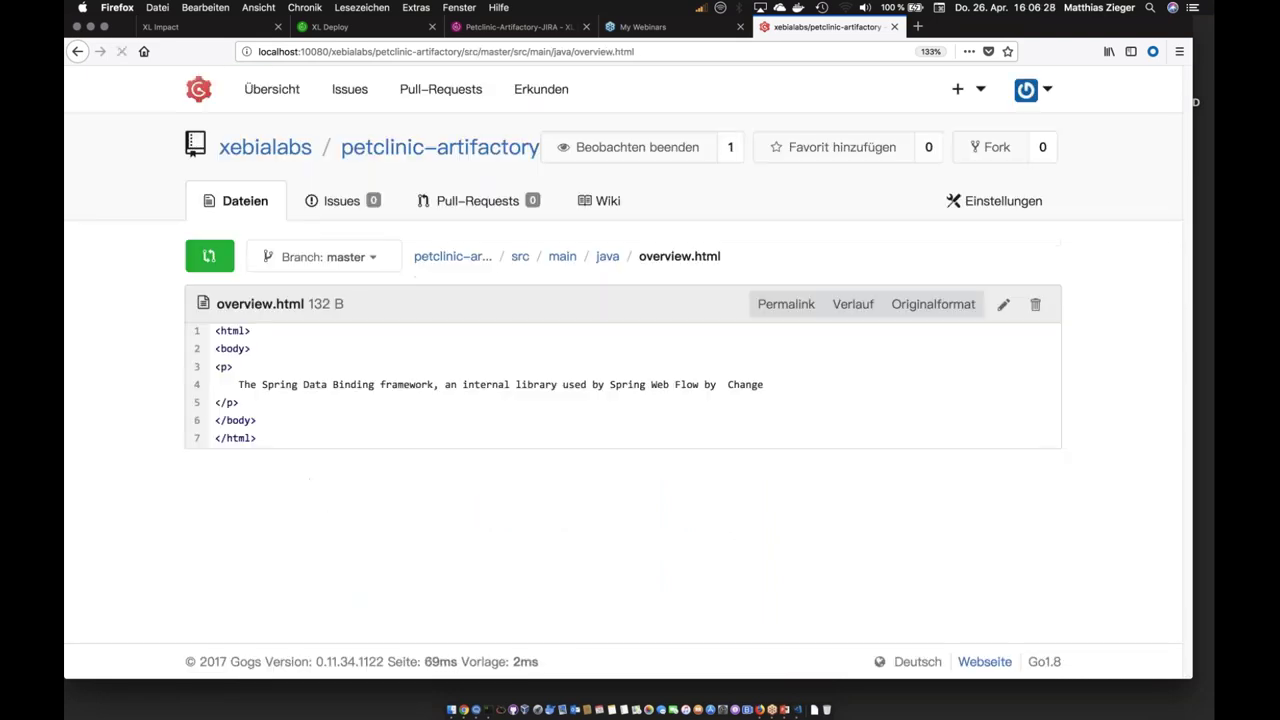
pyautogui.click(486, 33)
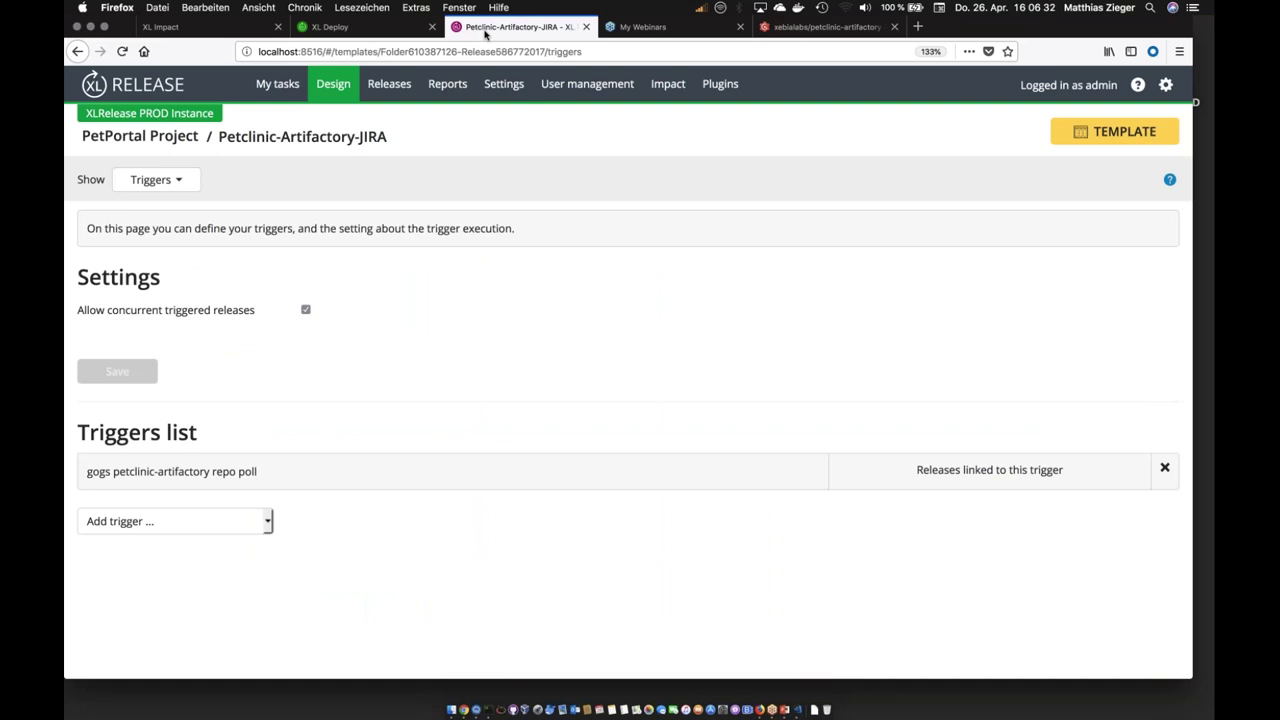
# Step: Open the 'auto release for commit' release from the Releases list
pyautogui.click(389, 84)
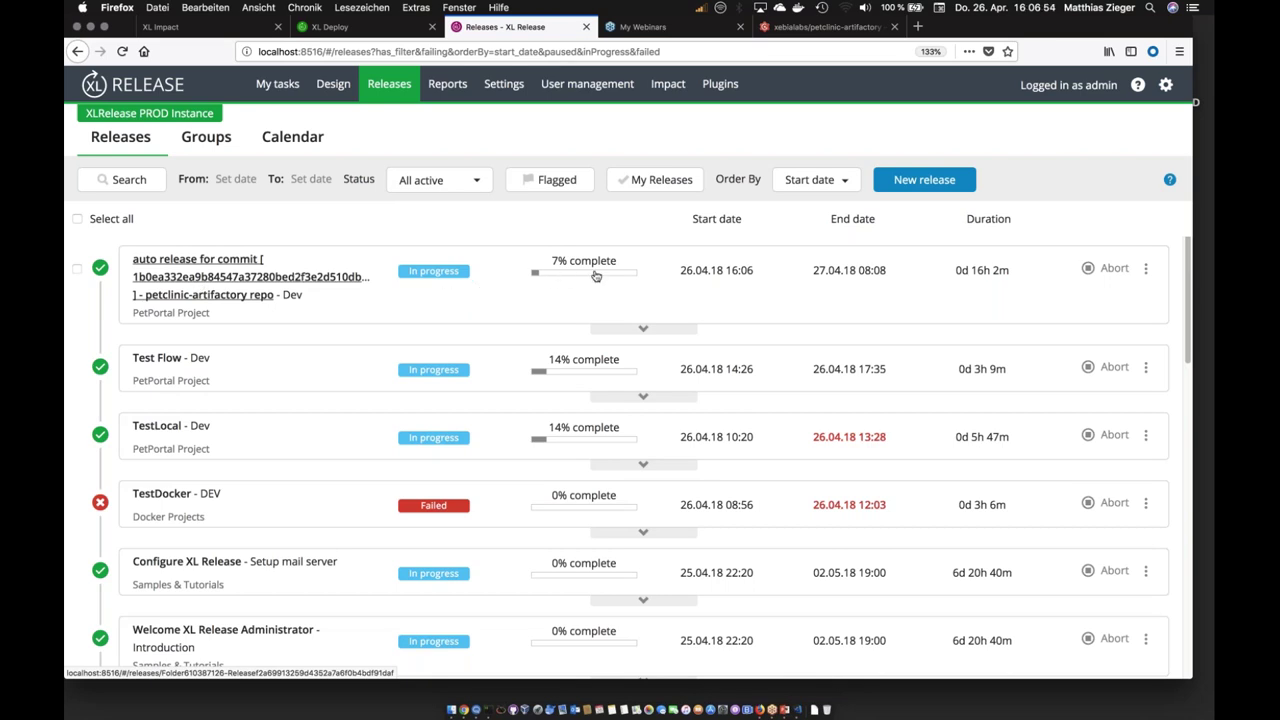
pyautogui.click(257, 283)
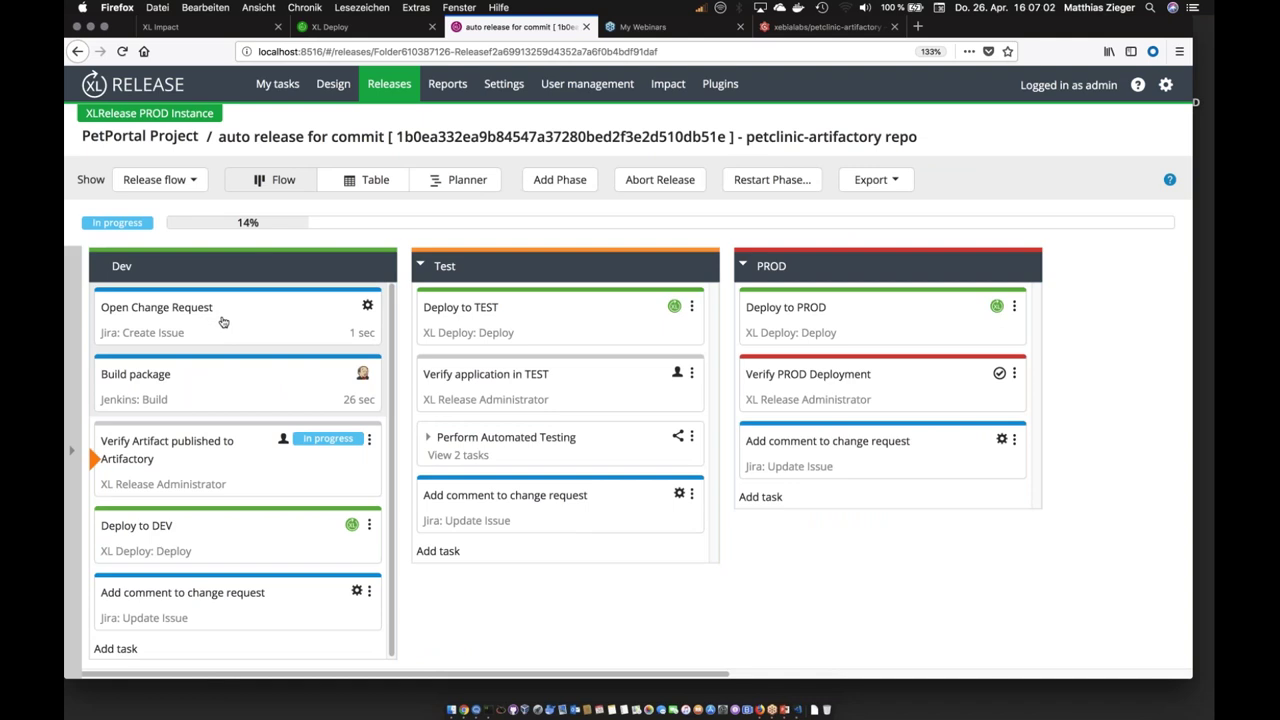
# Step: Open the Open Change Request task and view Jira issue SAN-857 in a new tab
pyautogui.rightClick(223, 321)
pyautogui.click(191, 320)
pyautogui.scroll(-5, 540, 420)
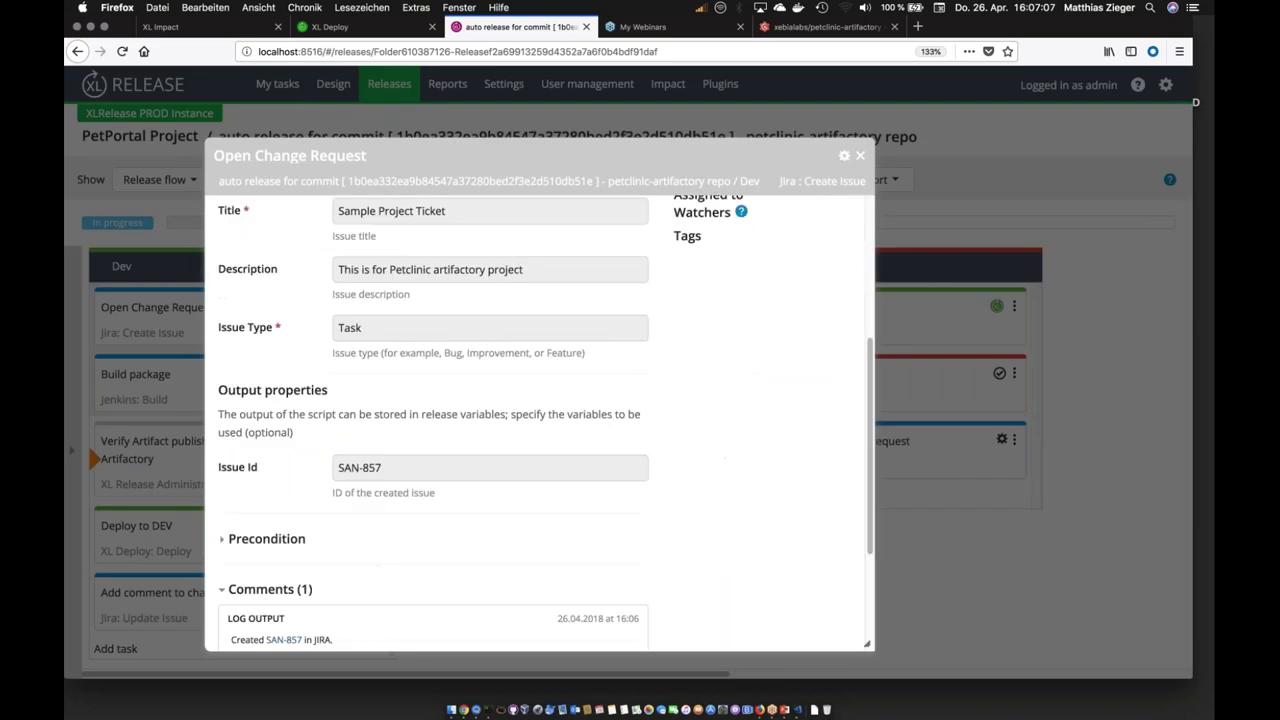
pyautogui.scroll(-4, 406, 508)
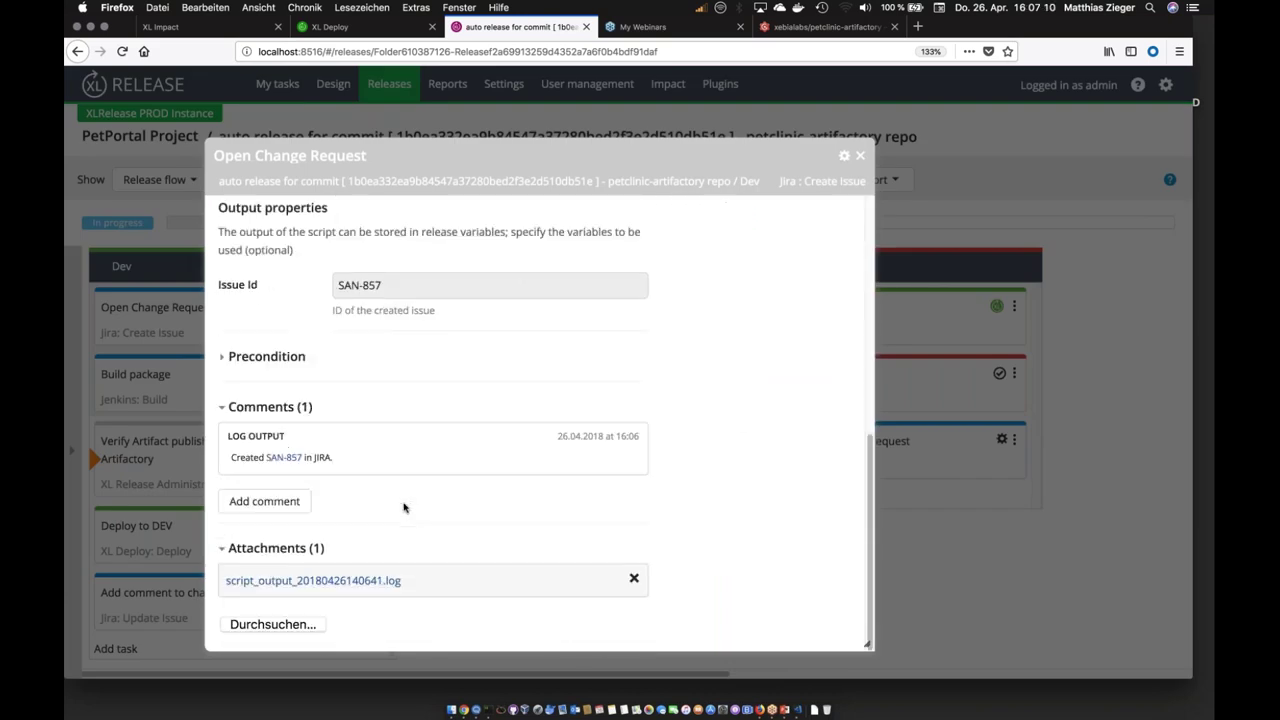
pyautogui.rightClick(286, 460)
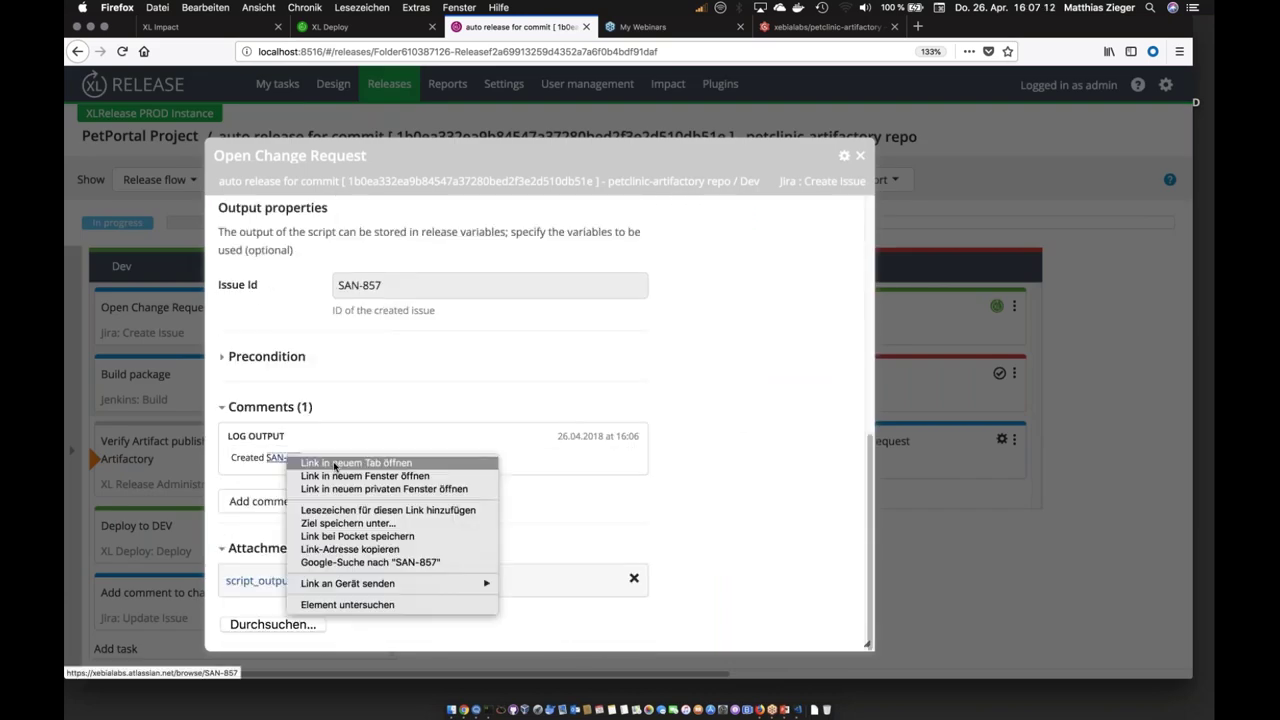
pyautogui.click(330, 465)
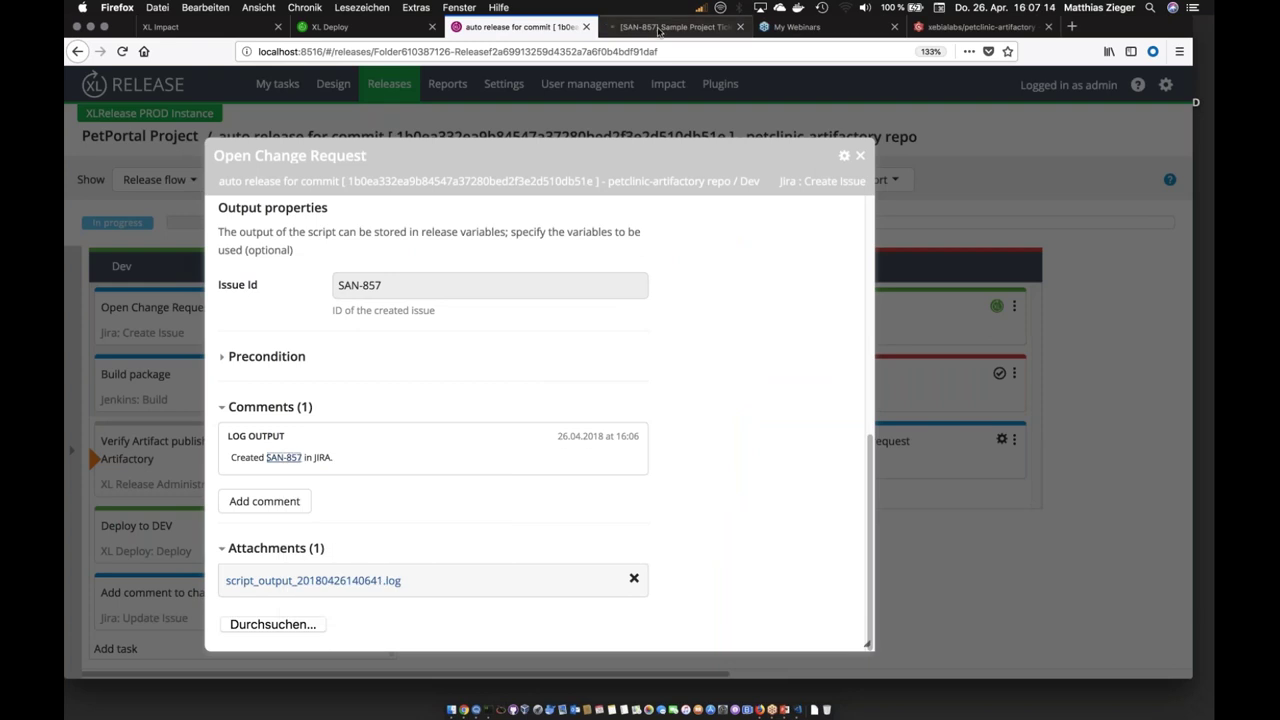
pyautogui.click(658, 27)
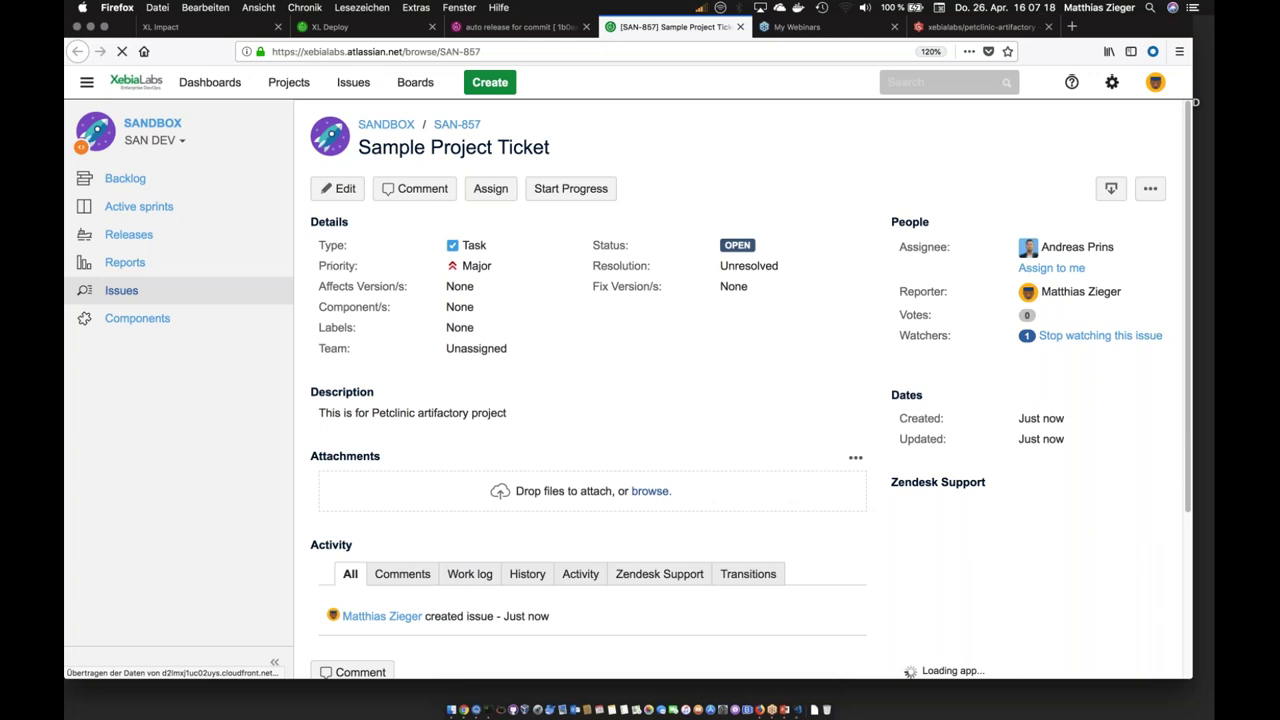
# Step: Open the Build package task and view the petclinic-artifactory #3 build in a new tab
pyautogui.click(487, 30)
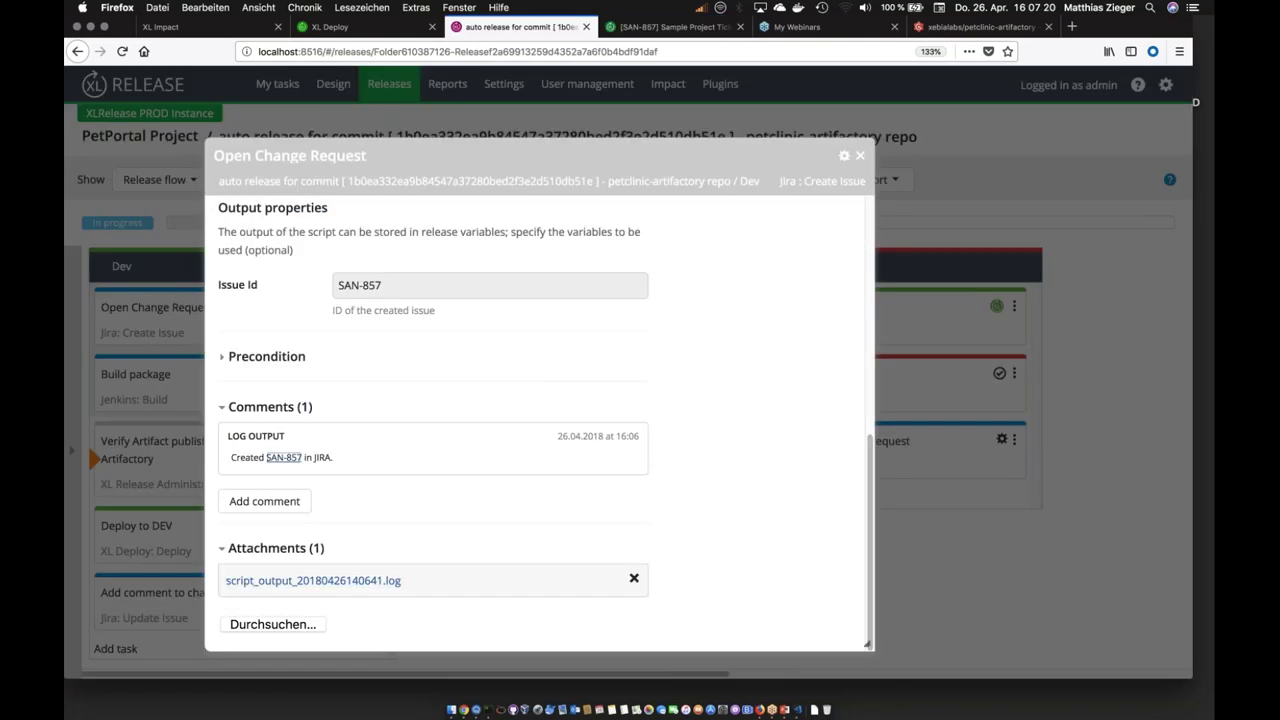
pyautogui.scroll(5, 345, 420)
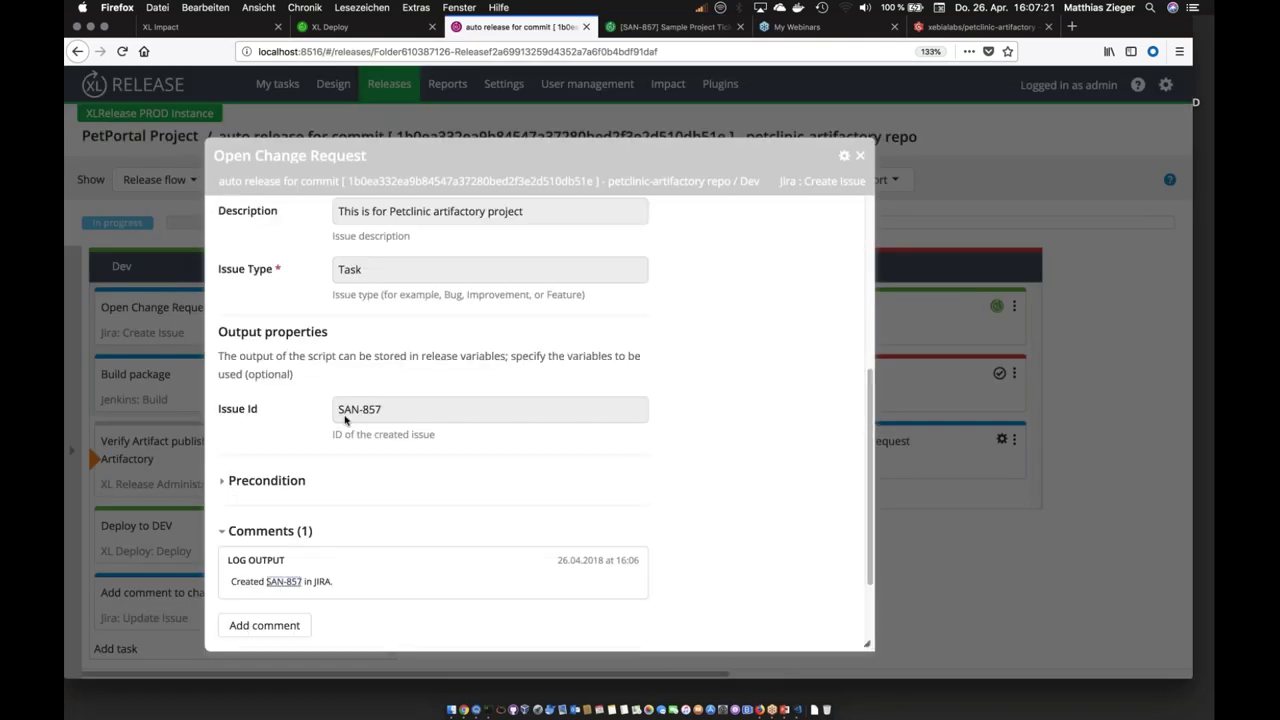
pyautogui.click(193, 389)
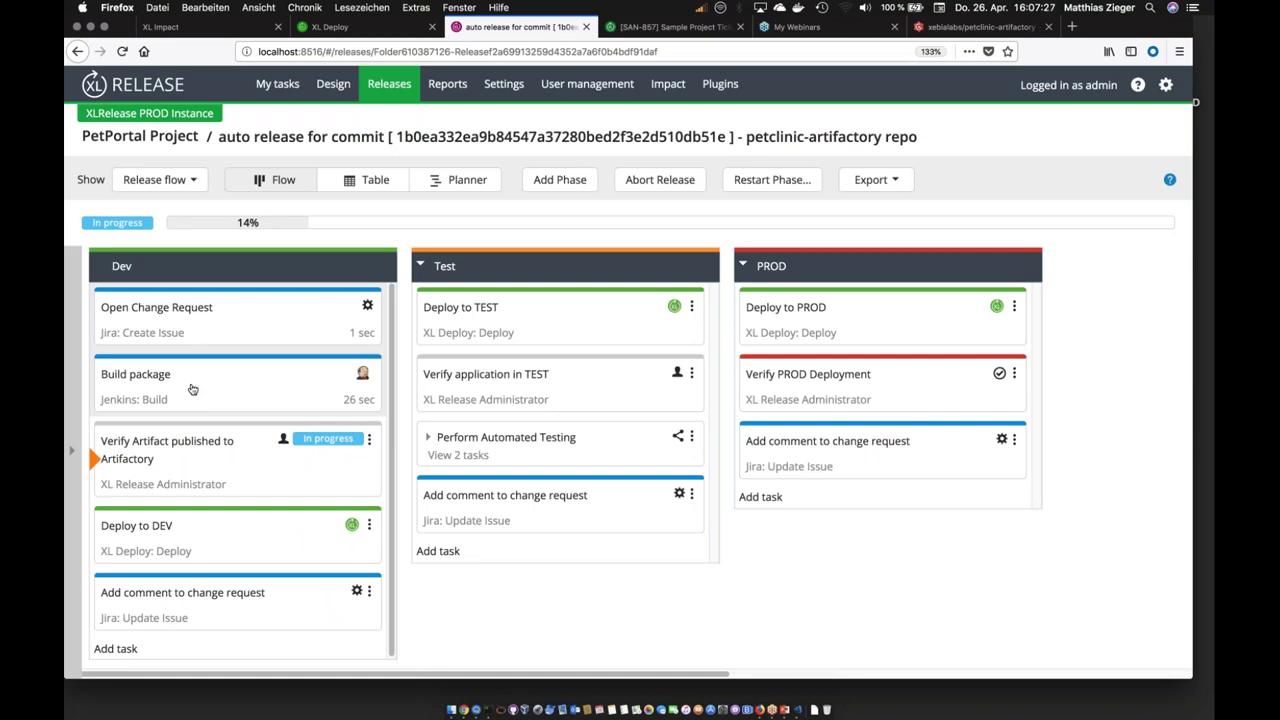
pyautogui.click(193, 389)
pyautogui.scroll(-10, 540, 420)
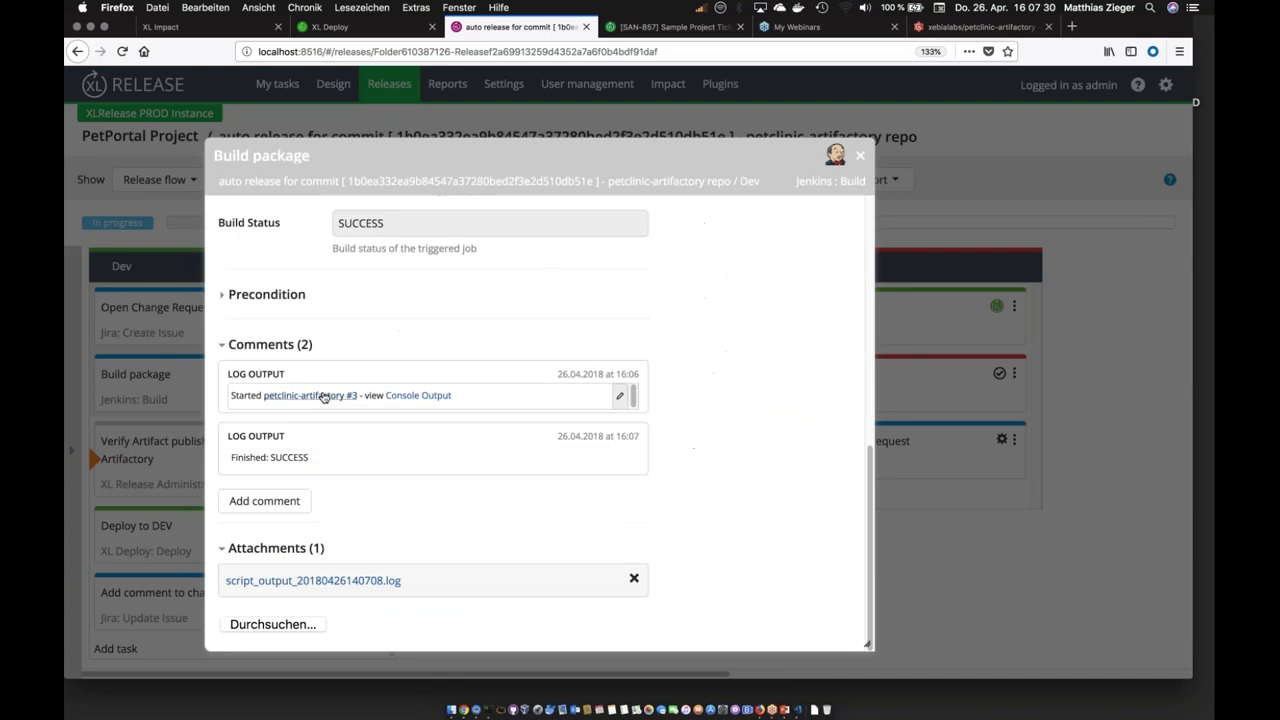
pyautogui.rightClick(324, 394)
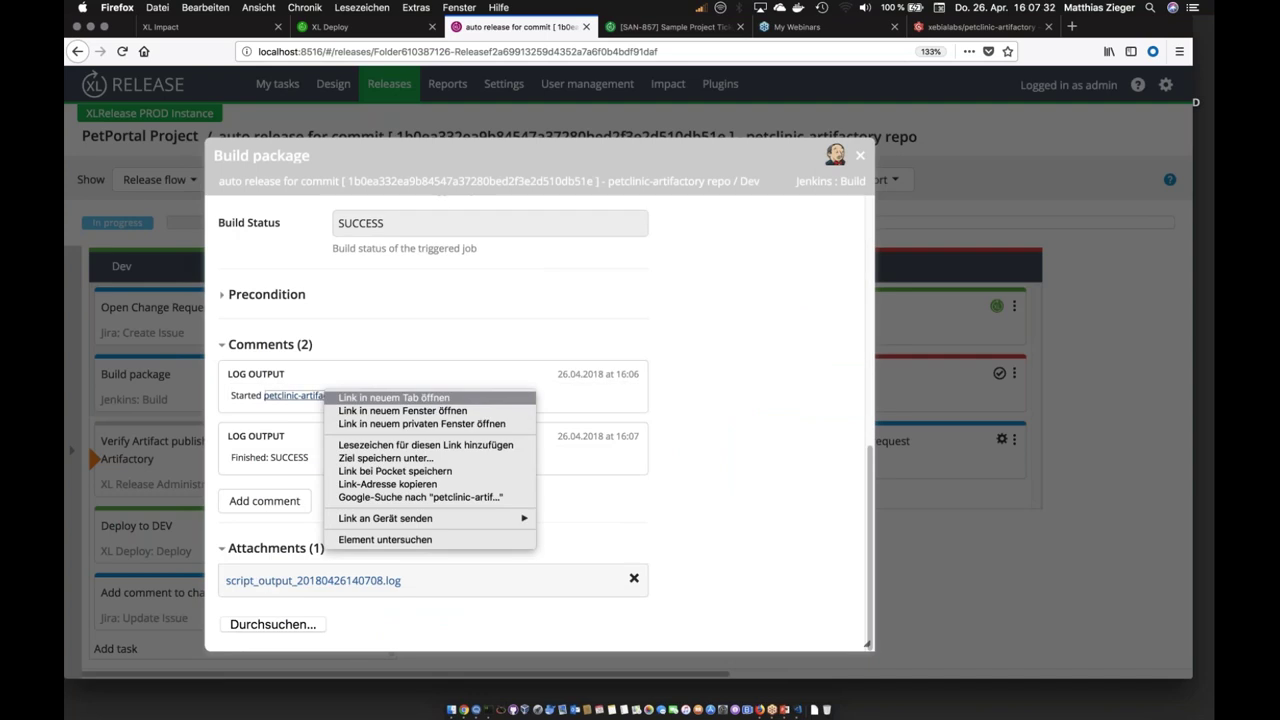
pyautogui.click(390, 397)
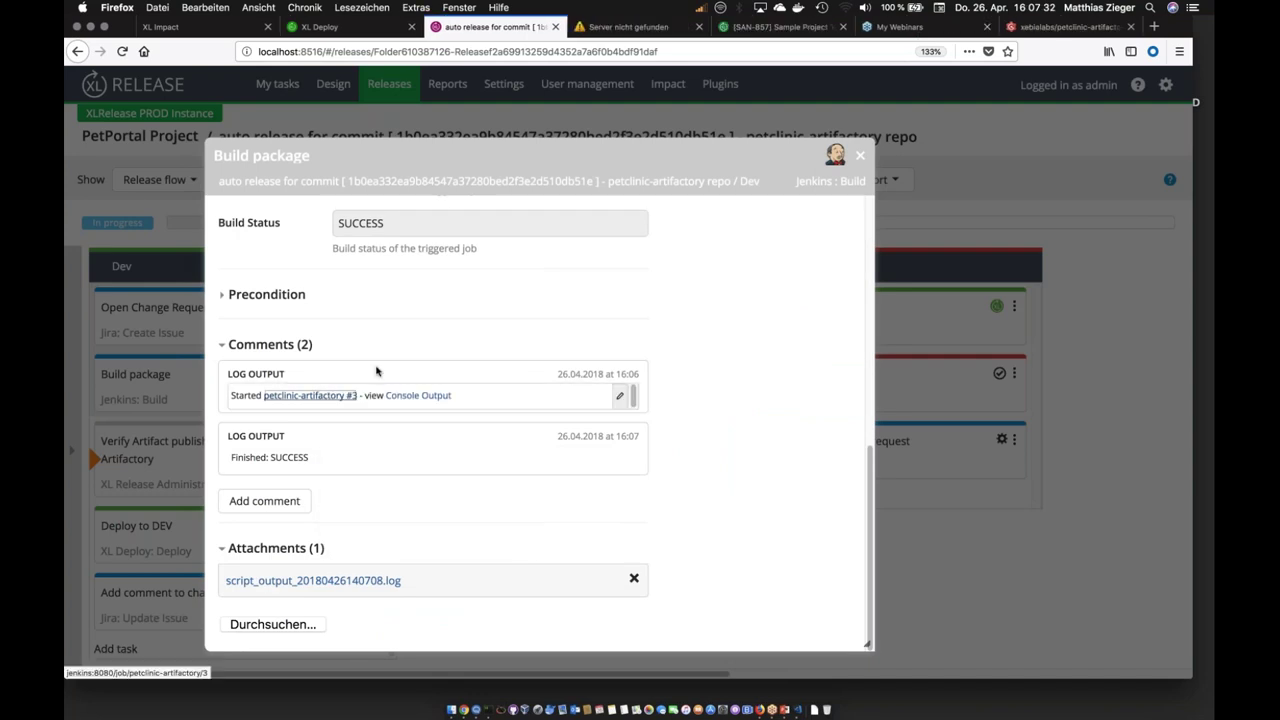
pyautogui.click(657, 33)
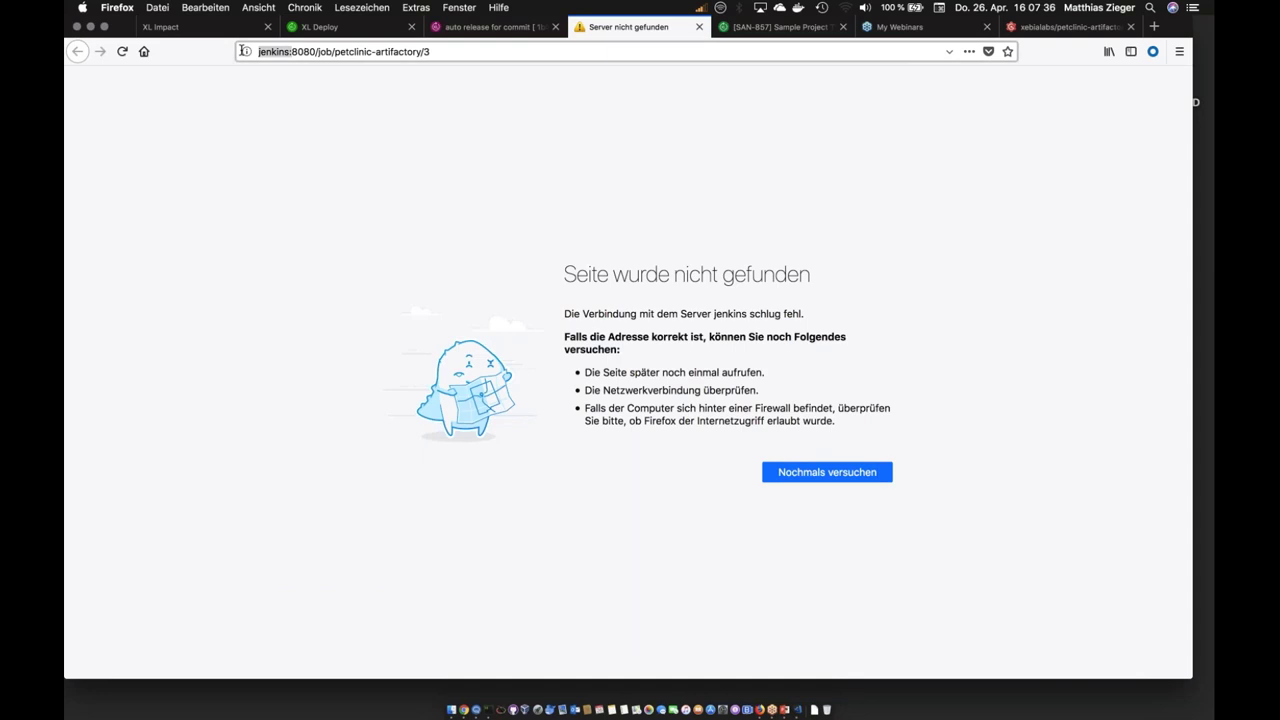
# Step: Correct the build address to localhost:9080 to load petclinic-artifactory Build #3
pyautogui.click(244, 51)
pyautogui.press('BackSpace')
pyautogui.press('BackSpace')
pyautogui.press('BackSpace')
pyautogui.press('BackSpace')
pyautogui.press('BackSpace')
pyautogui.press('BackSpace')
pyautogui.press('BackSpace')
pyautogui.write('localhost')
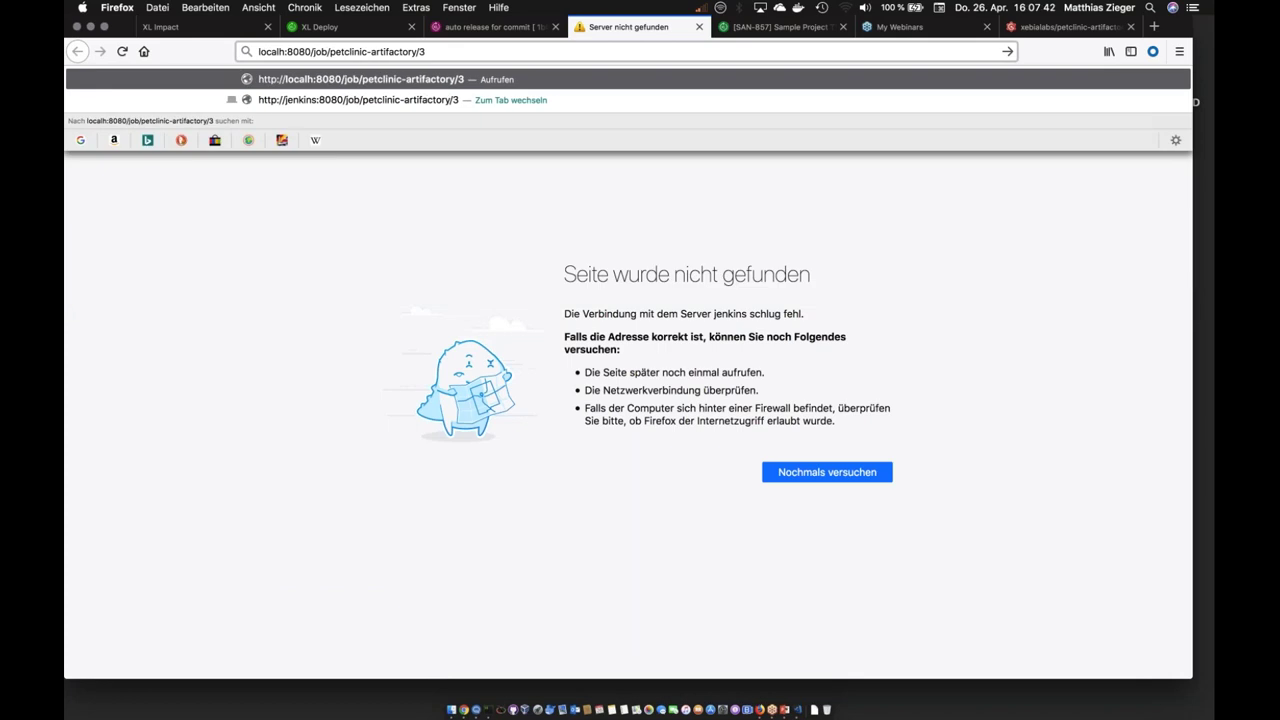
pyautogui.press('Return')
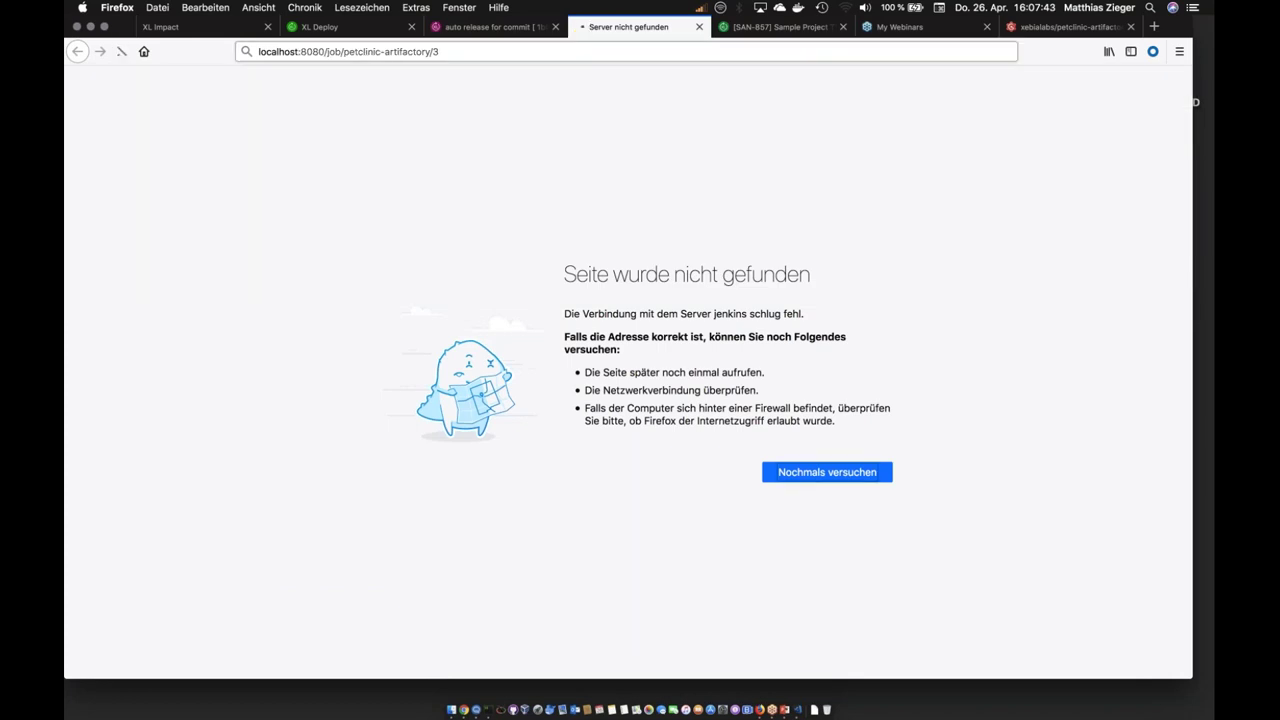
pyautogui.moveTo(474, 52); pyautogui.dragTo(314, 52)
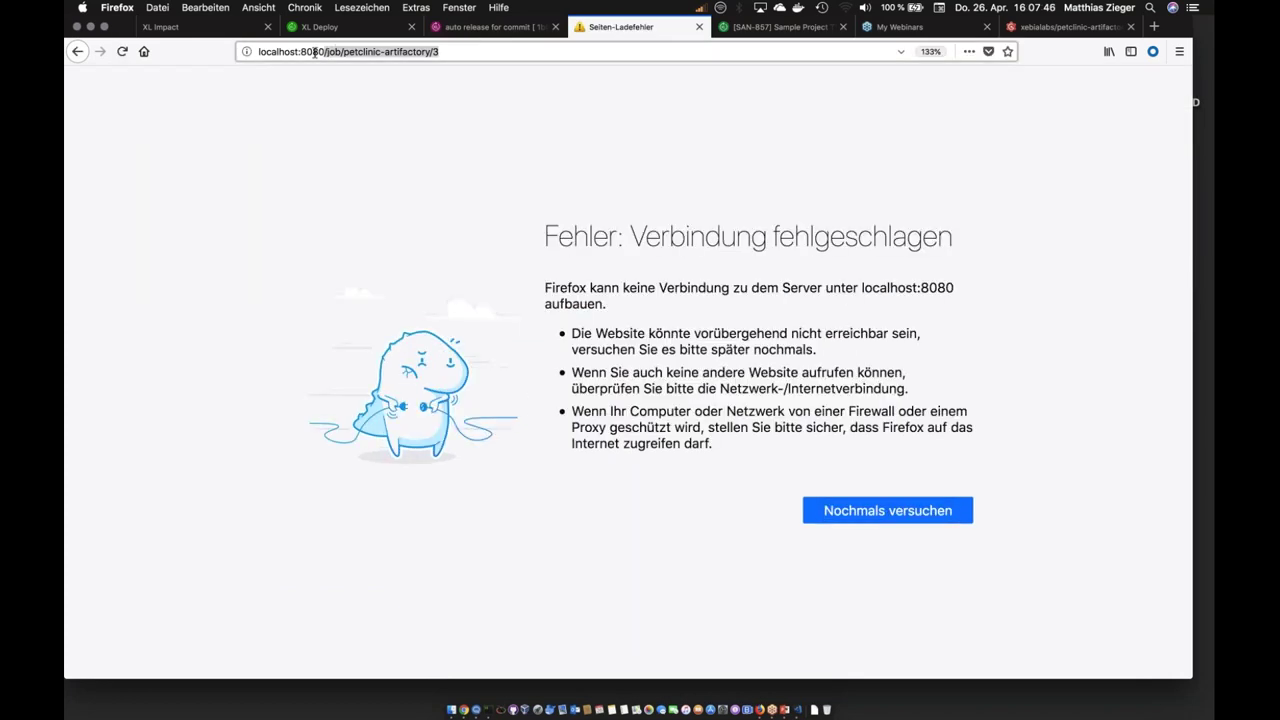
pyautogui.click(314, 52)
pyautogui.click(304, 52)
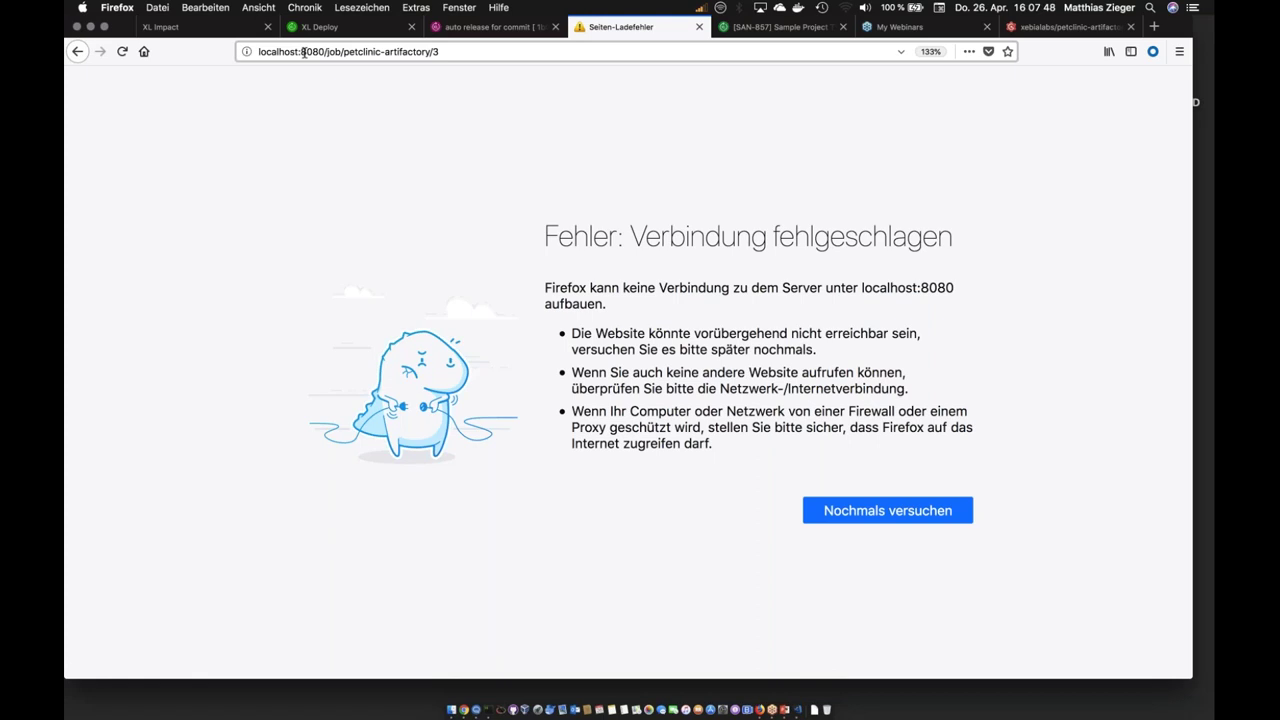
pyautogui.press('Delete')
pyautogui.write('9')
pyautogui.press('Return')
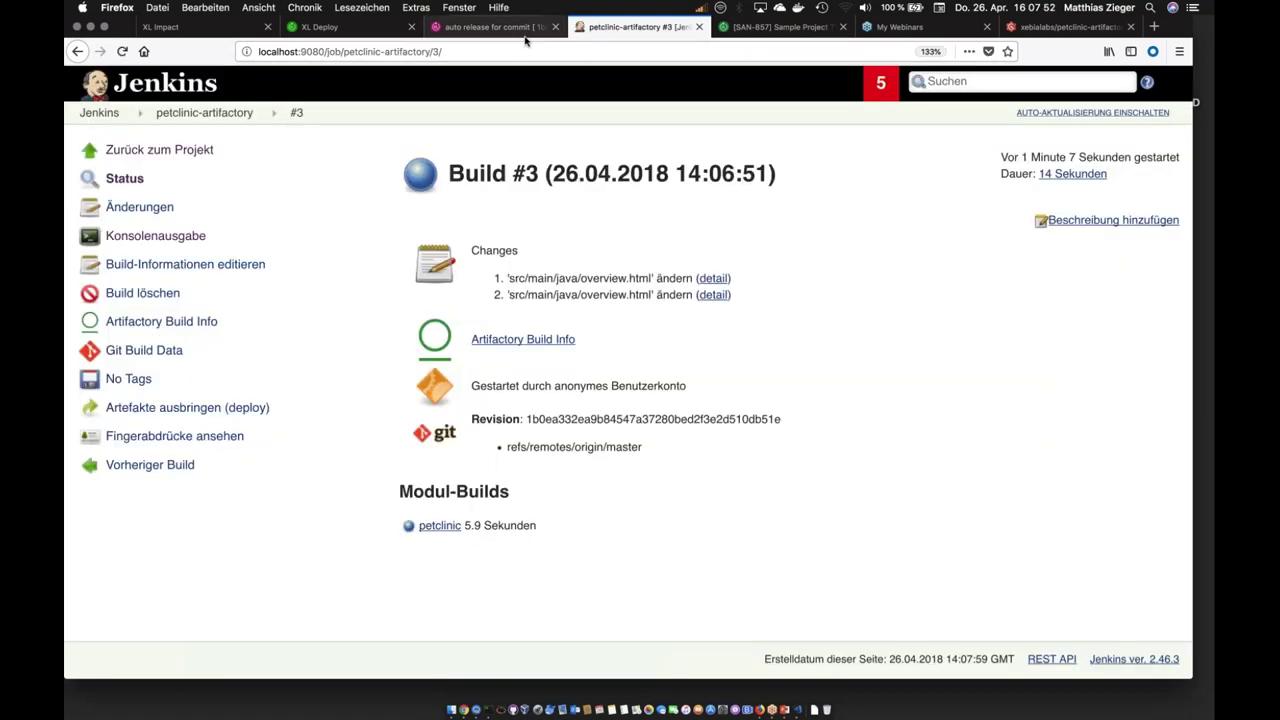
pyautogui.click(472, 33)
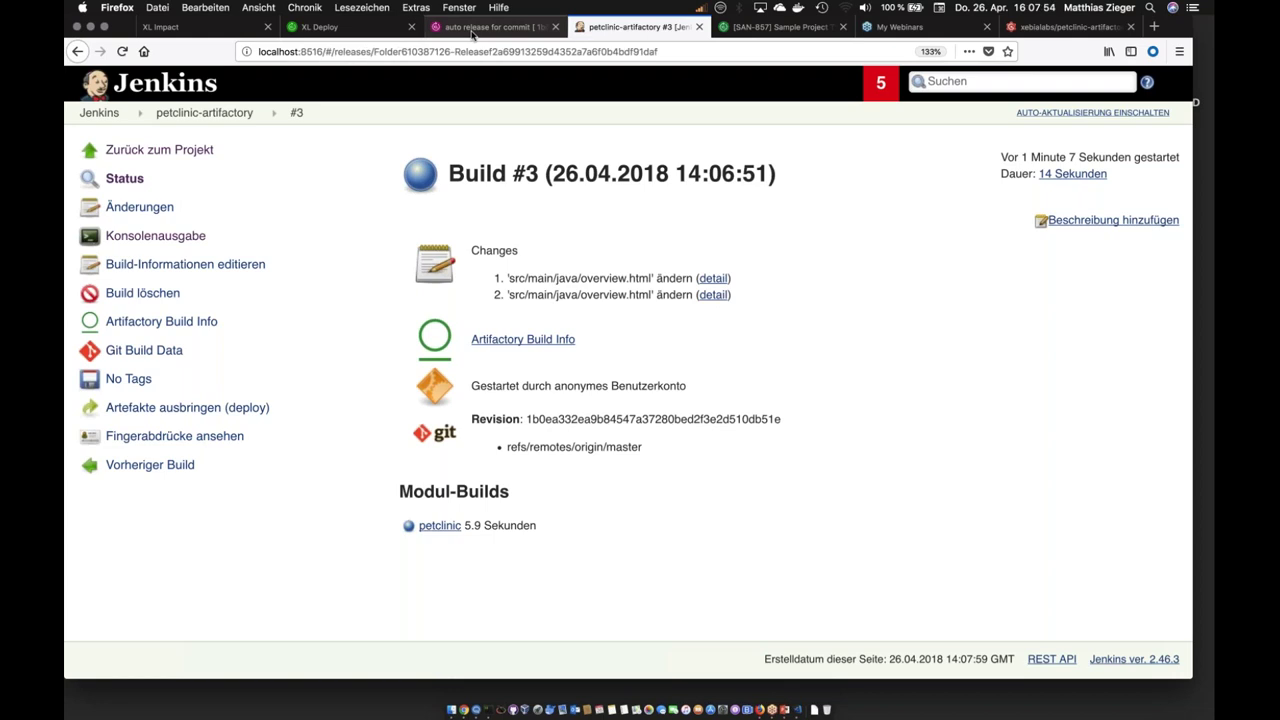
# Step: Complete the Verify Artifact published to Artifactory task with the comment 'Artefact OK'
pyautogui.click(860, 155)
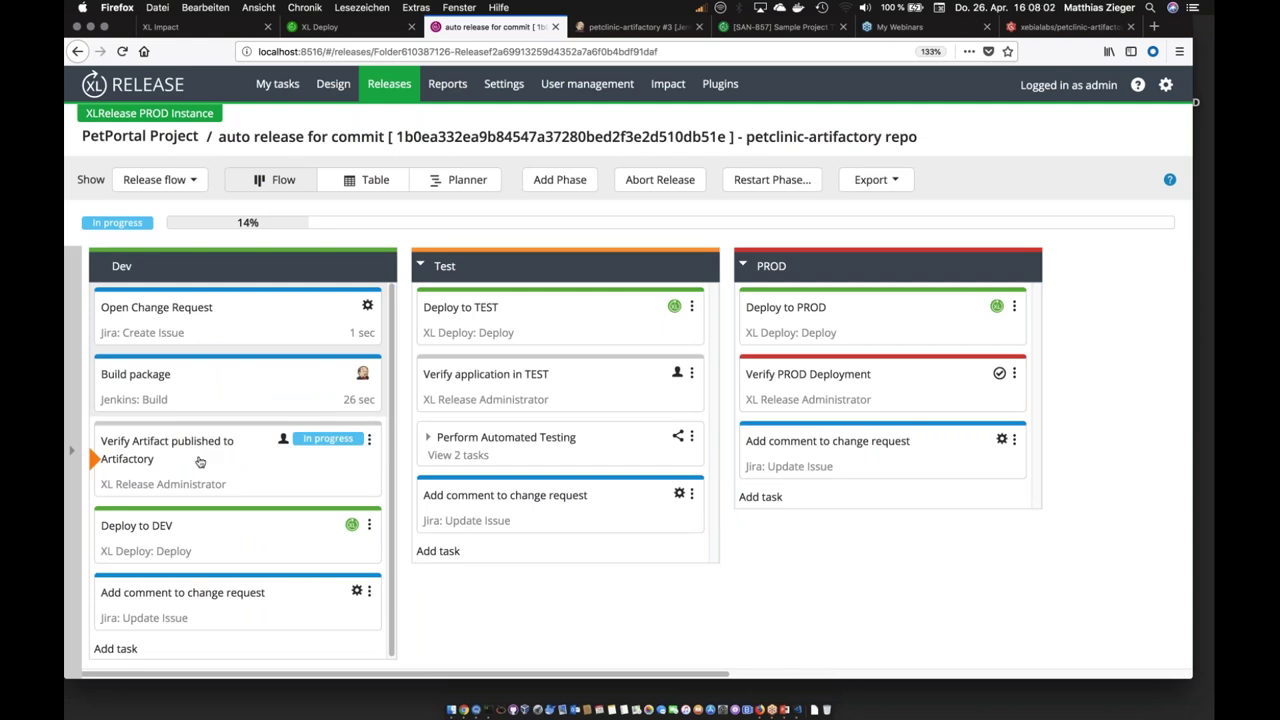
pyautogui.click(200, 461)
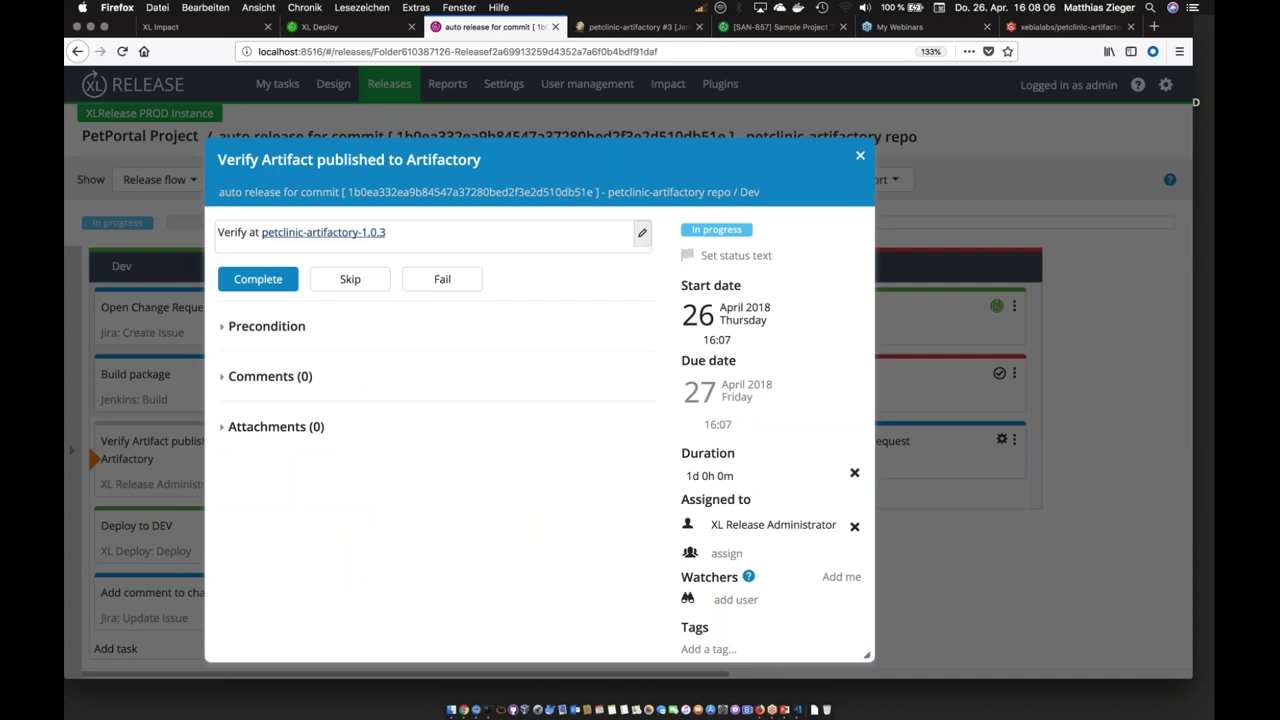
pyautogui.rightClick(325, 237)
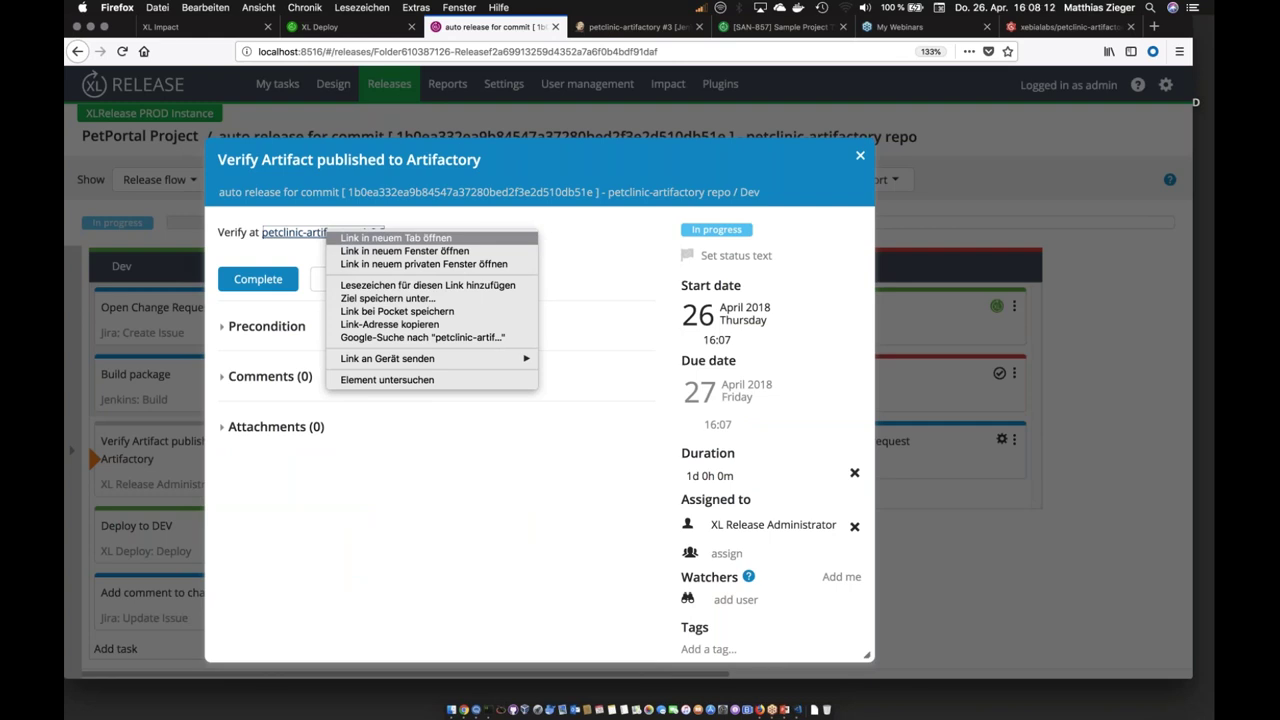
pyautogui.press('Escape')
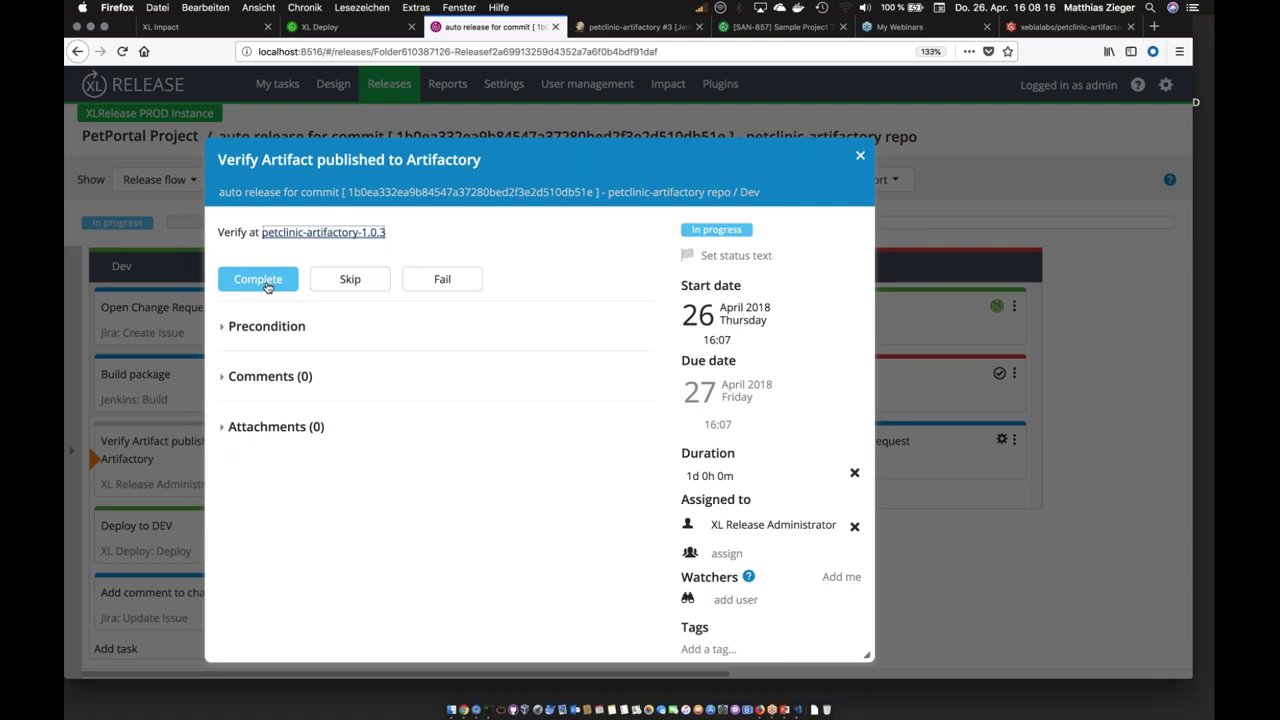
pyautogui.click(267, 287)
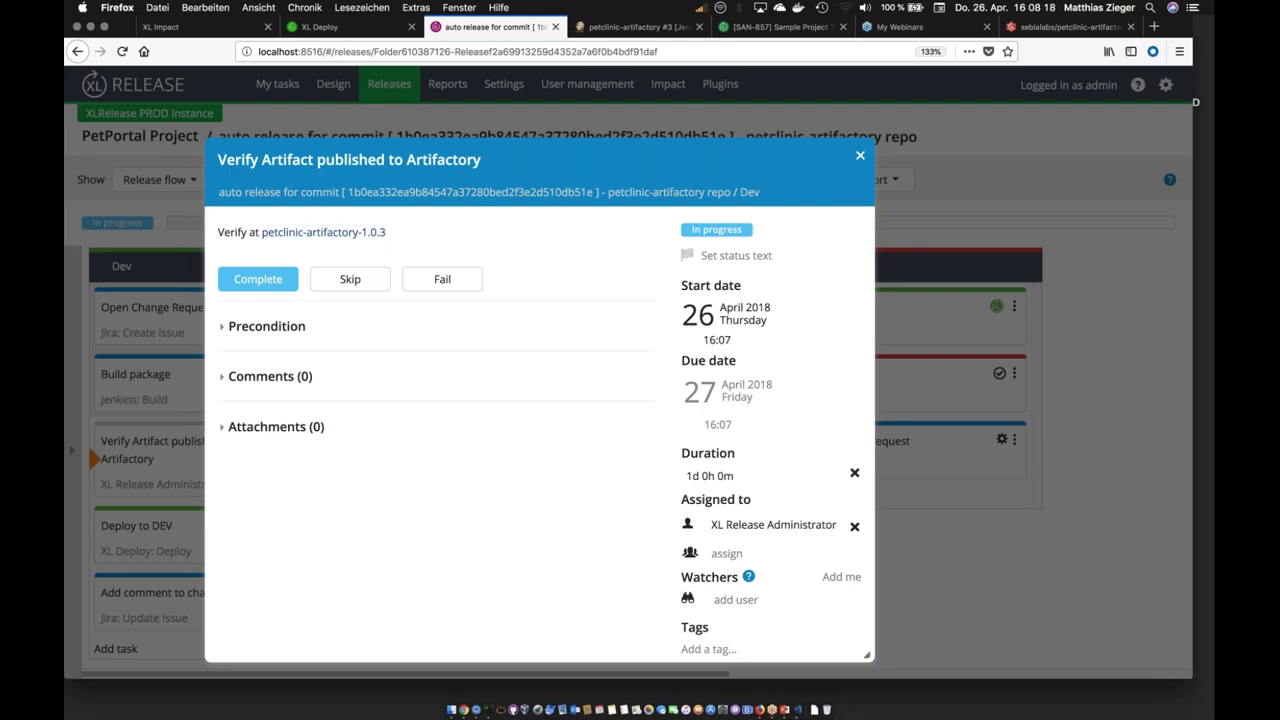
pyautogui.write('Artefact OK')
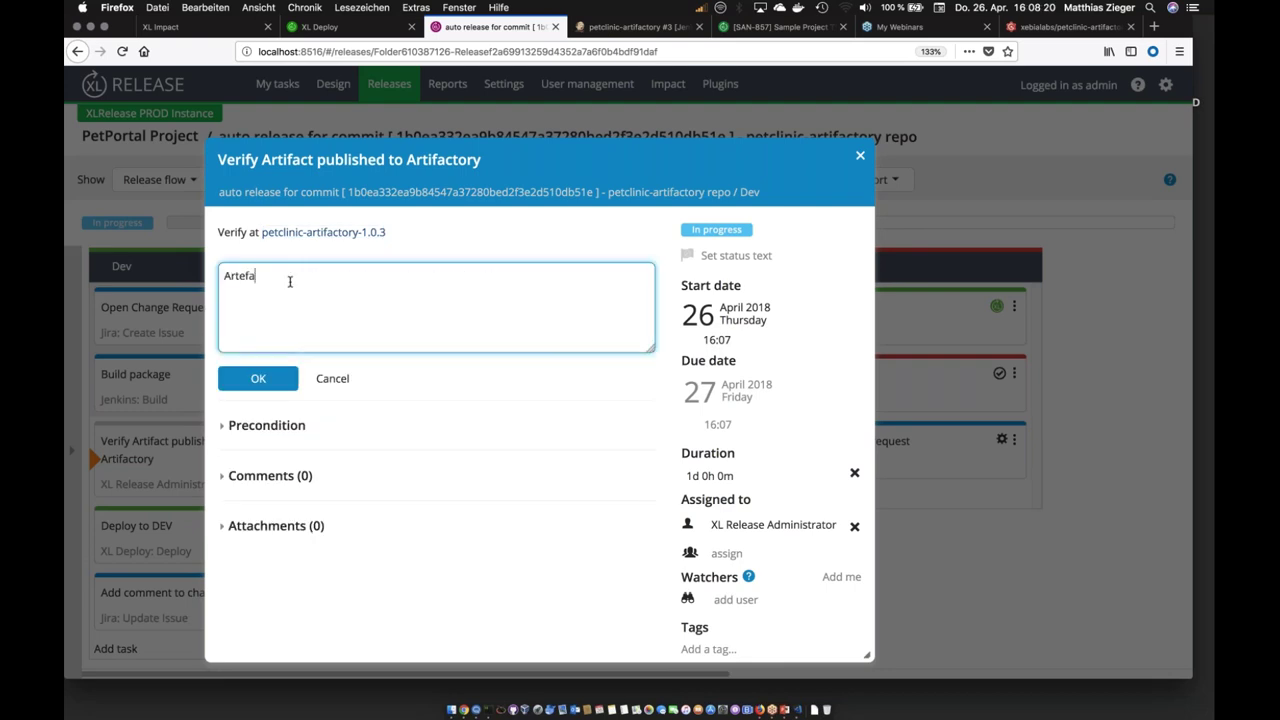
pyautogui.click(262, 378)
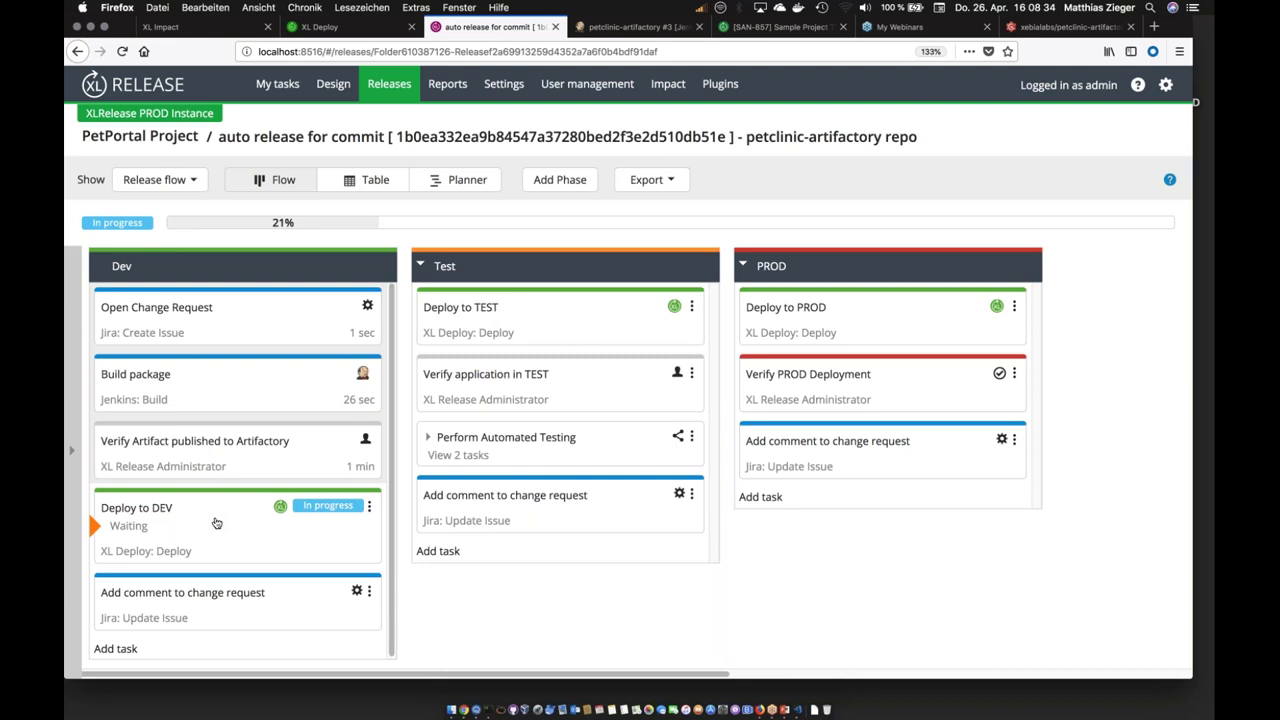
# Step: Inspect the Deploy to DEV task's package petclinic-artifactory/1.0.3, then close its details
pyautogui.click(216, 523)
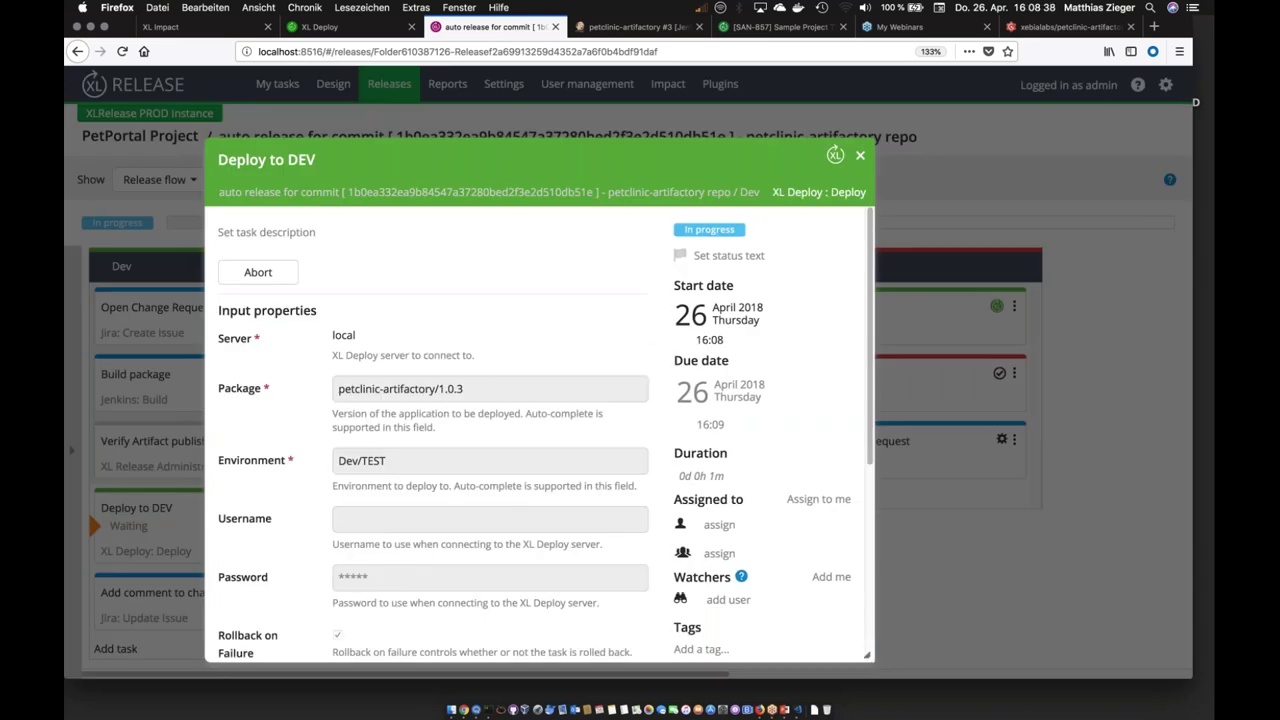
pyautogui.moveTo(490, 392); pyautogui.dragTo(342, 389)
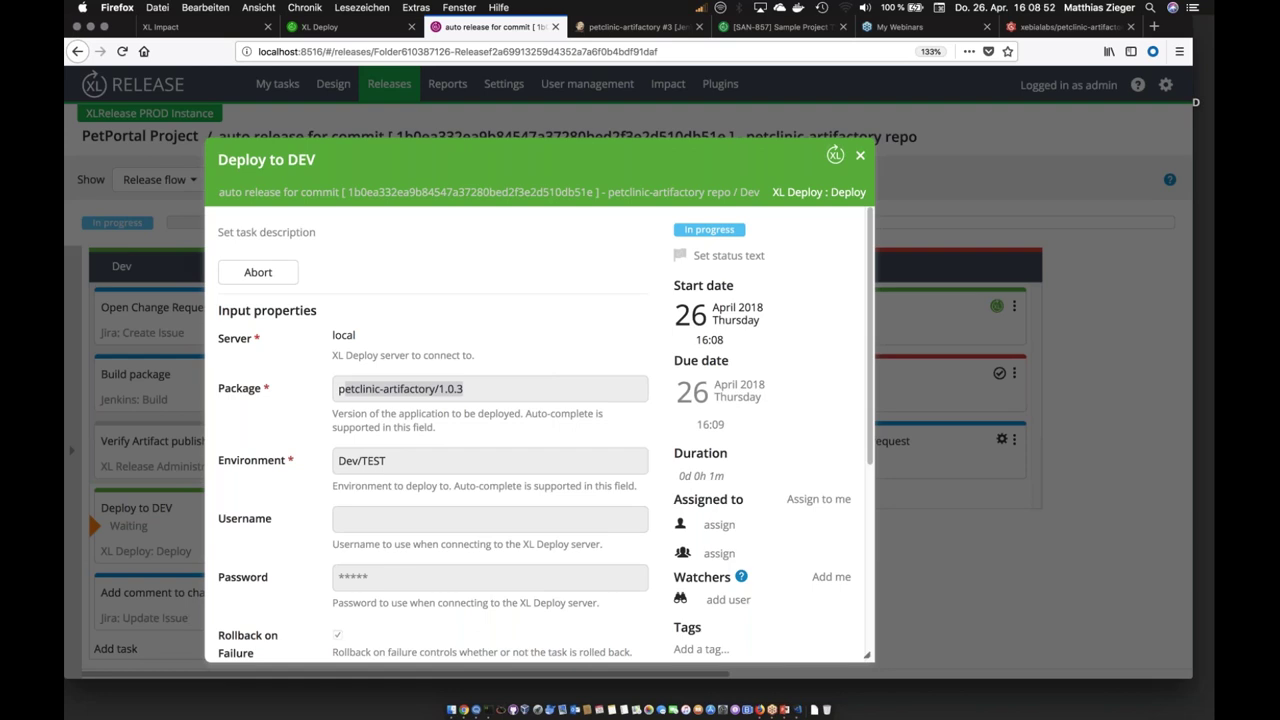
pyautogui.click(506, 393)
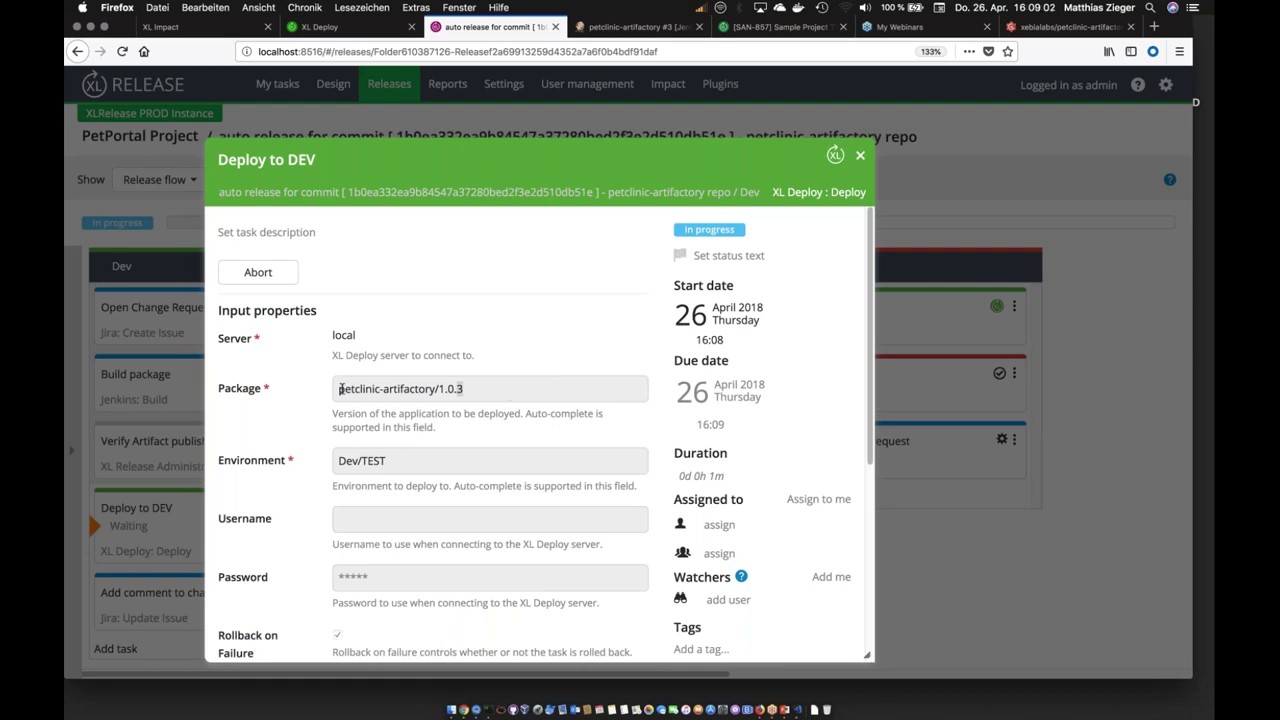
pyautogui.moveTo(340, 389); pyautogui.dragTo(503, 385)
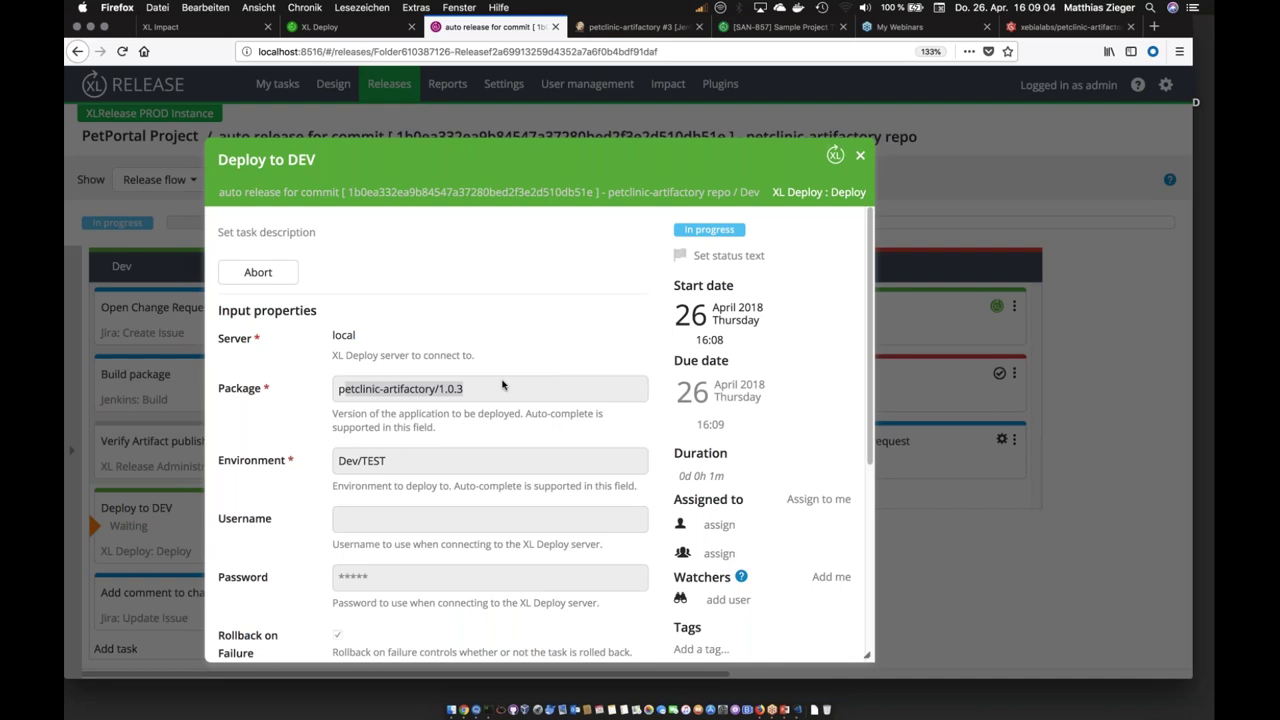
pyautogui.click(475, 400)
pyautogui.moveTo(432, 388); pyautogui.dragTo(464, 389)
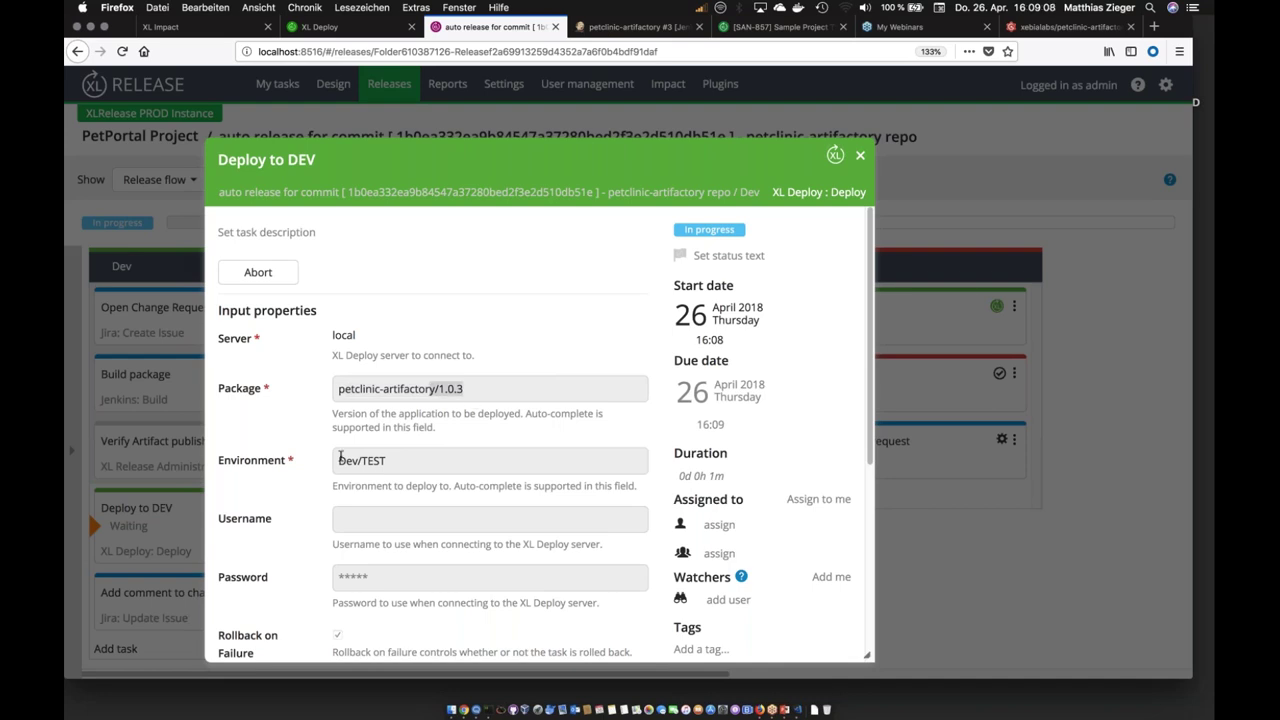
pyautogui.click(860, 155)
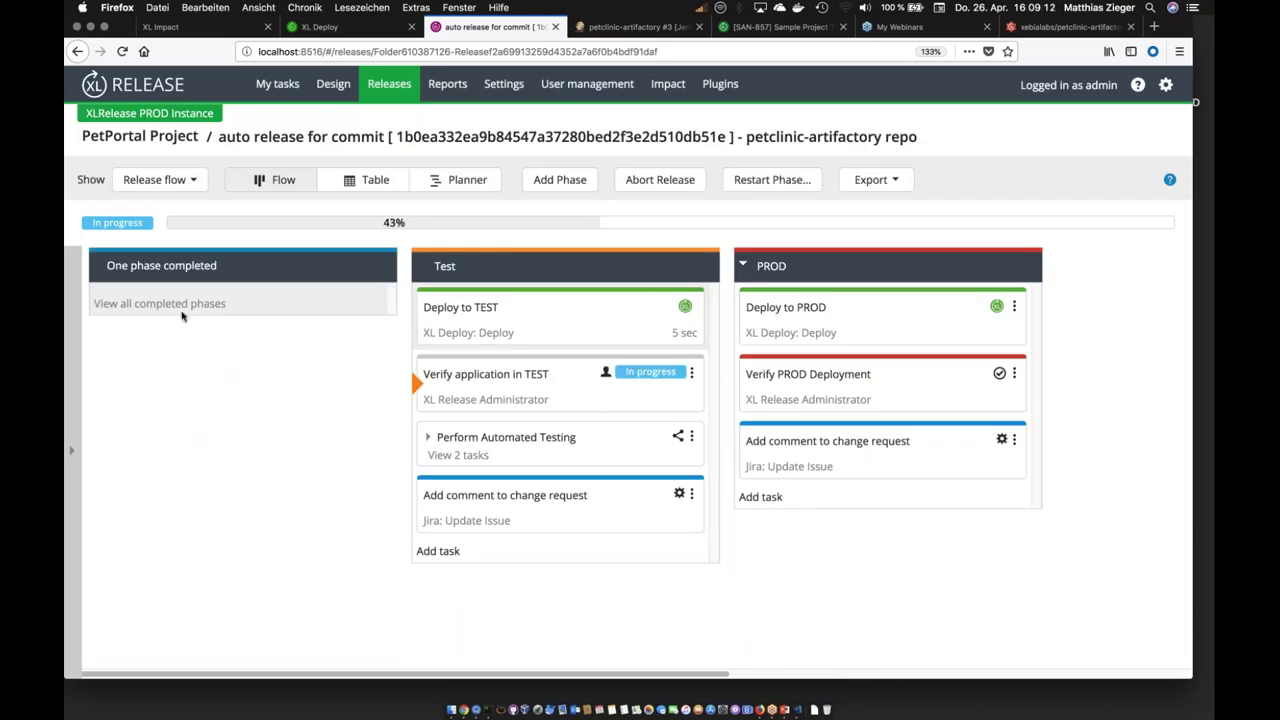
# Step: Show the completed Dev phase's tasks, then switch to the SAN-857 Jira ticket
pyautogui.click(159, 303)
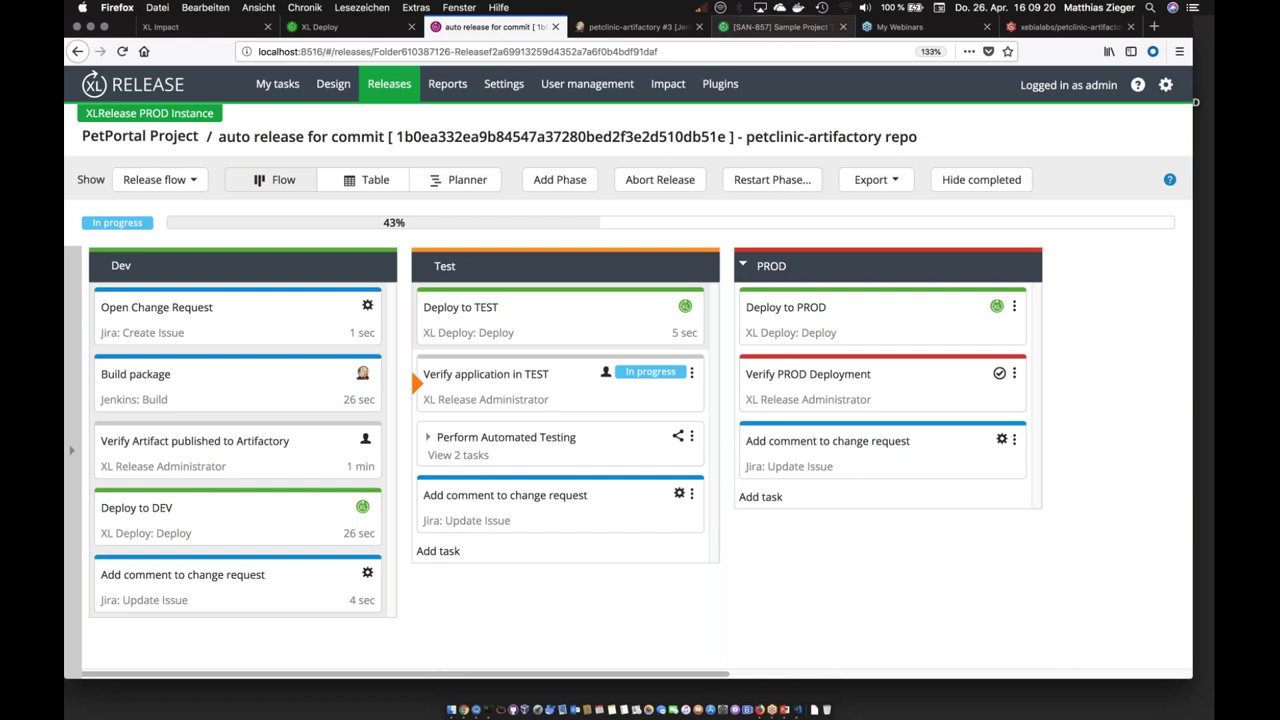
pyautogui.click(774, 30)
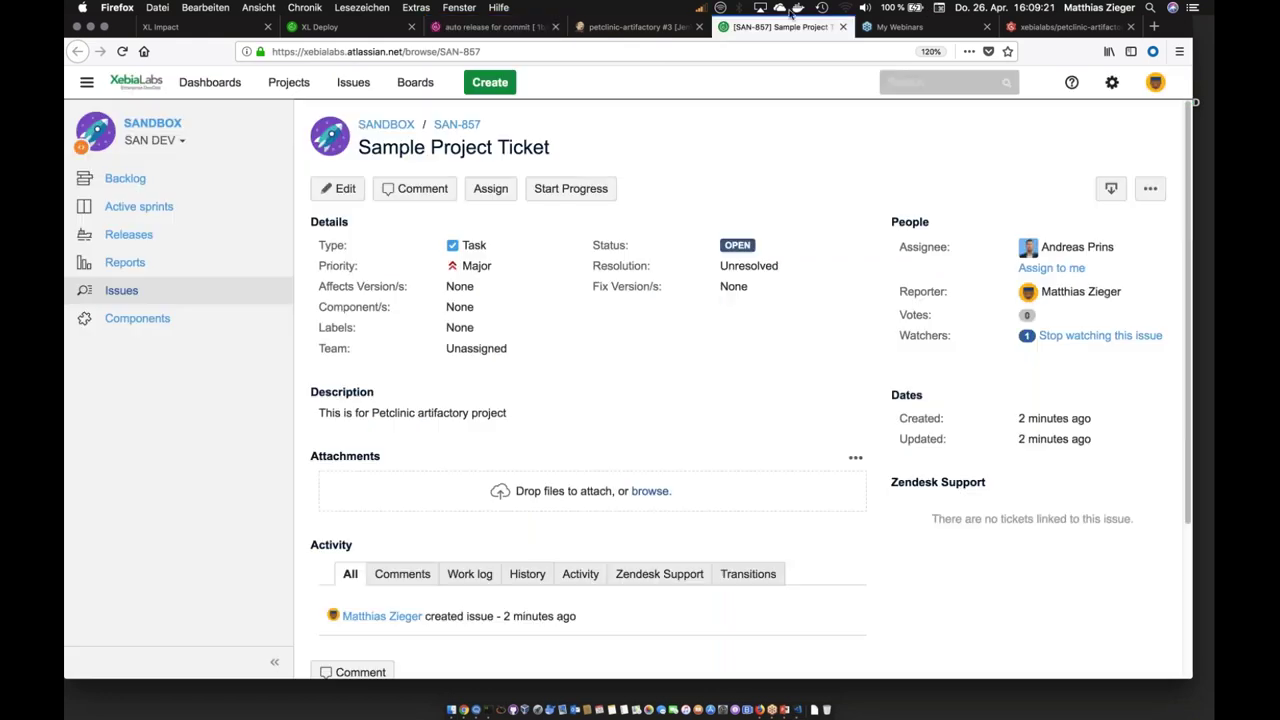
# Step: Reload SAN-857 to check its DEV deployment comment, then go back to XL Release
pyautogui.scroll(-4, 542, 540)
pyautogui.scroll(4, 542, 525)
pyautogui.click(124, 52)
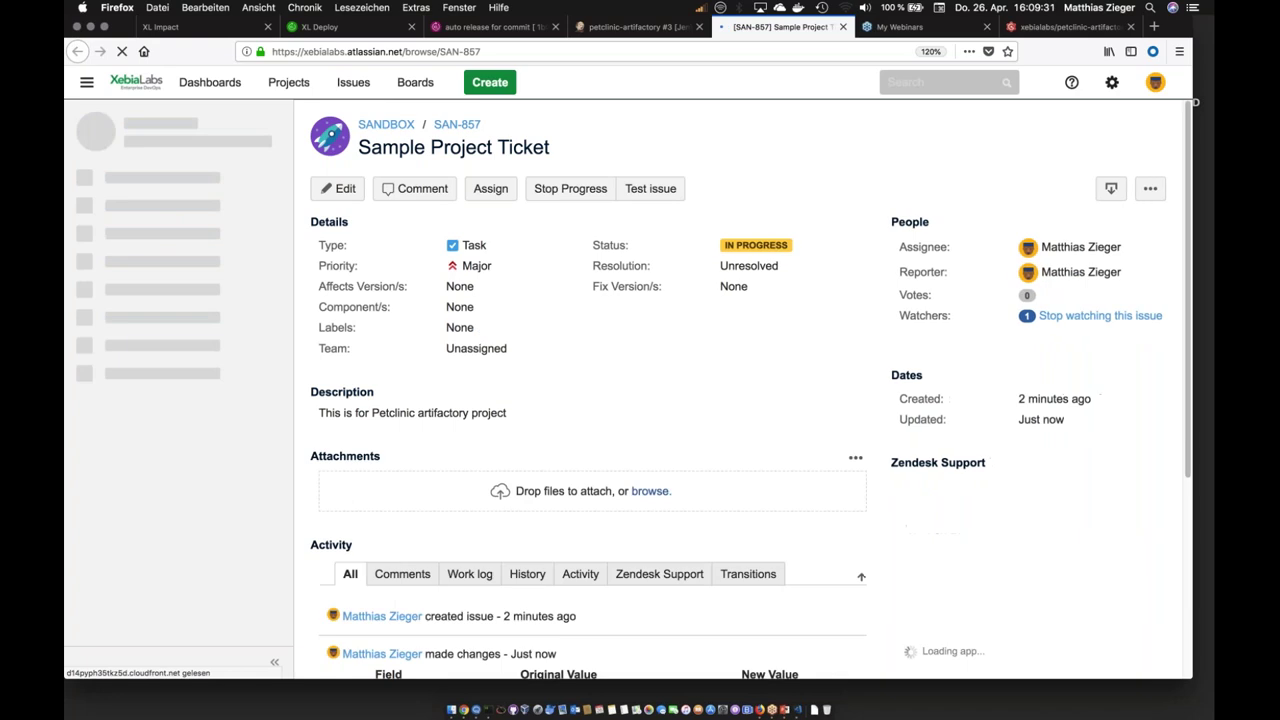
pyautogui.scroll(-6, 346, 510)
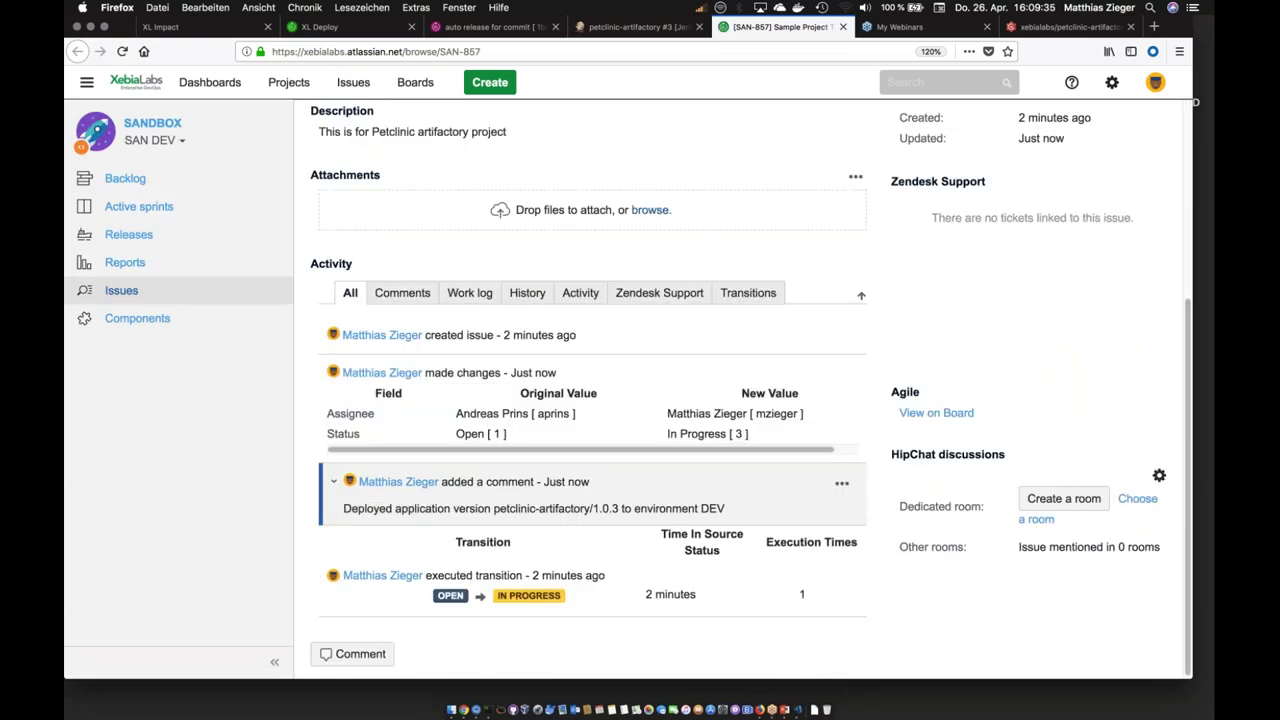
pyautogui.moveTo(343, 508); pyautogui.dragTo(754, 505)
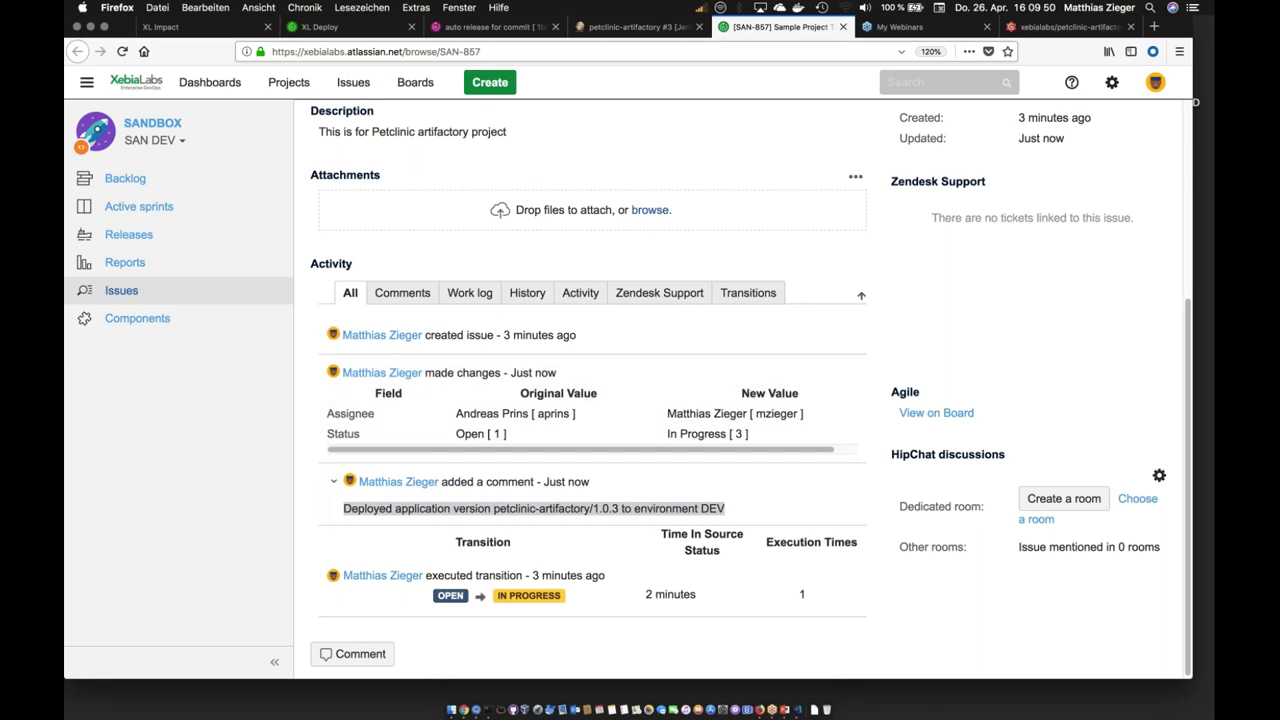
pyautogui.click(344, 30)
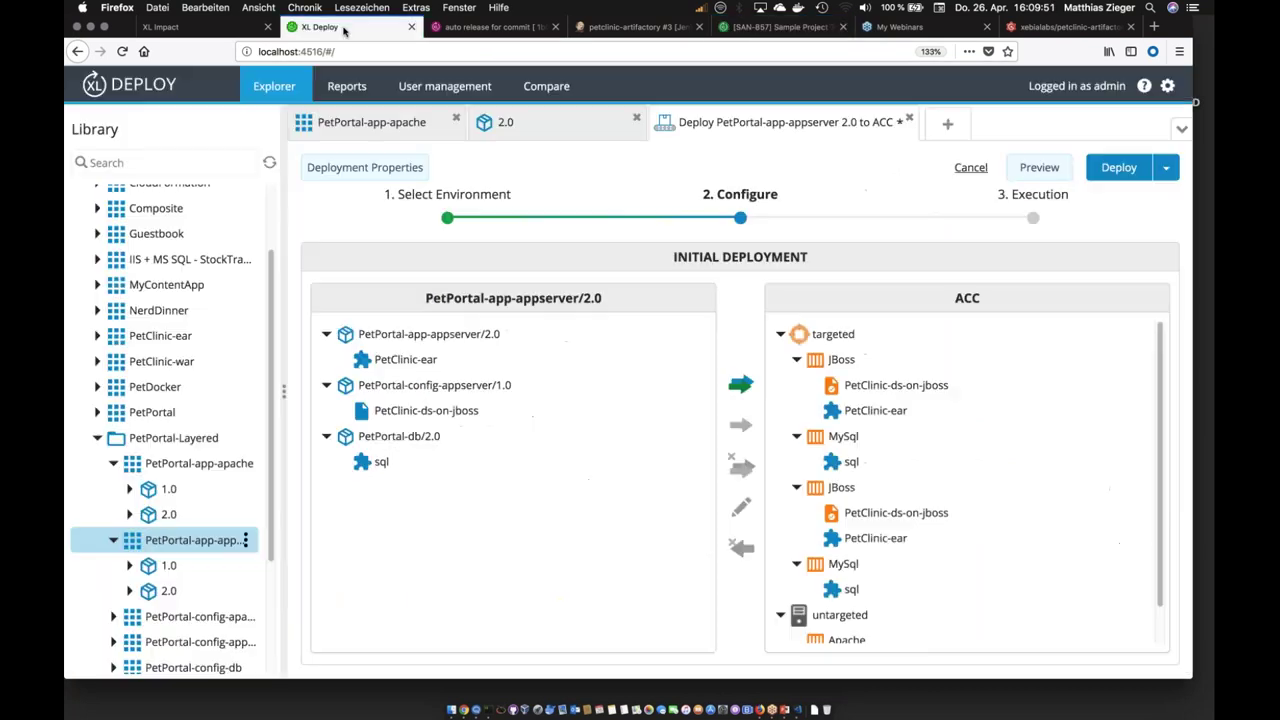
pyautogui.click(490, 27)
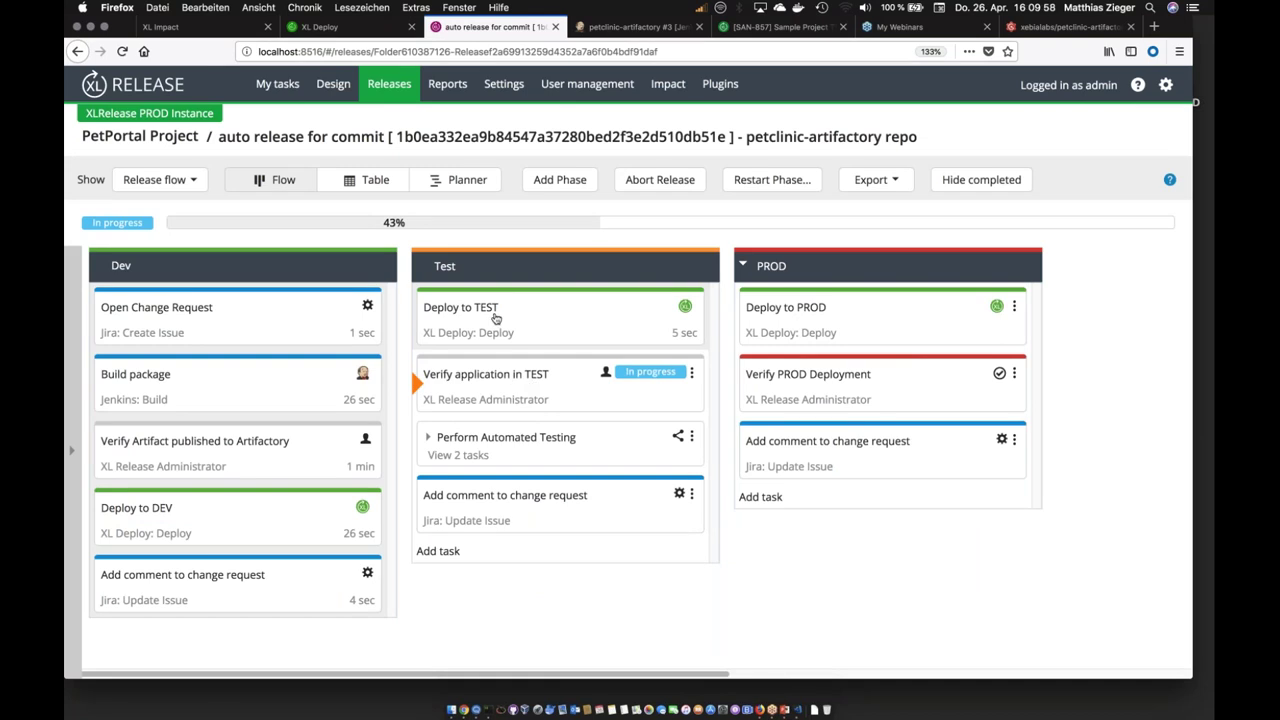
# Step: Complete the Verify application in TEST task with the comment 'ok'
pyautogui.click(487, 385)
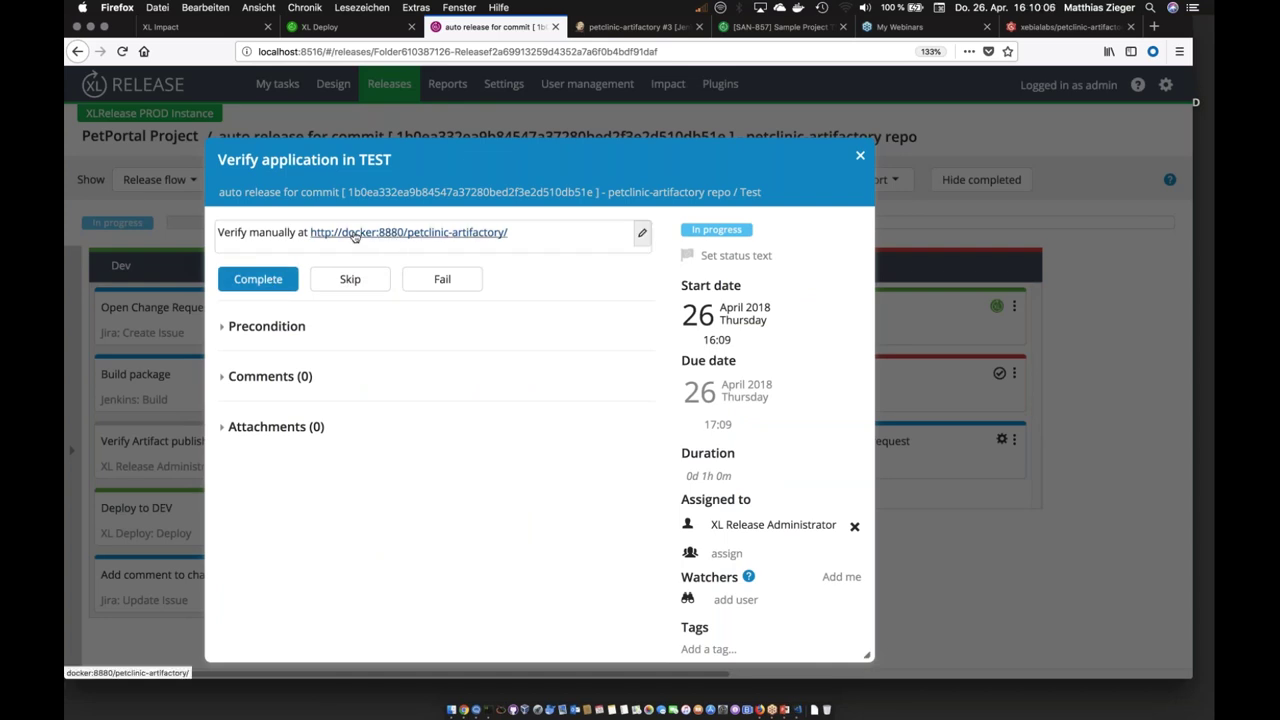
pyautogui.click(275, 283)
pyautogui.click(282, 293)
pyautogui.write('ok')
pyautogui.click(262, 388)
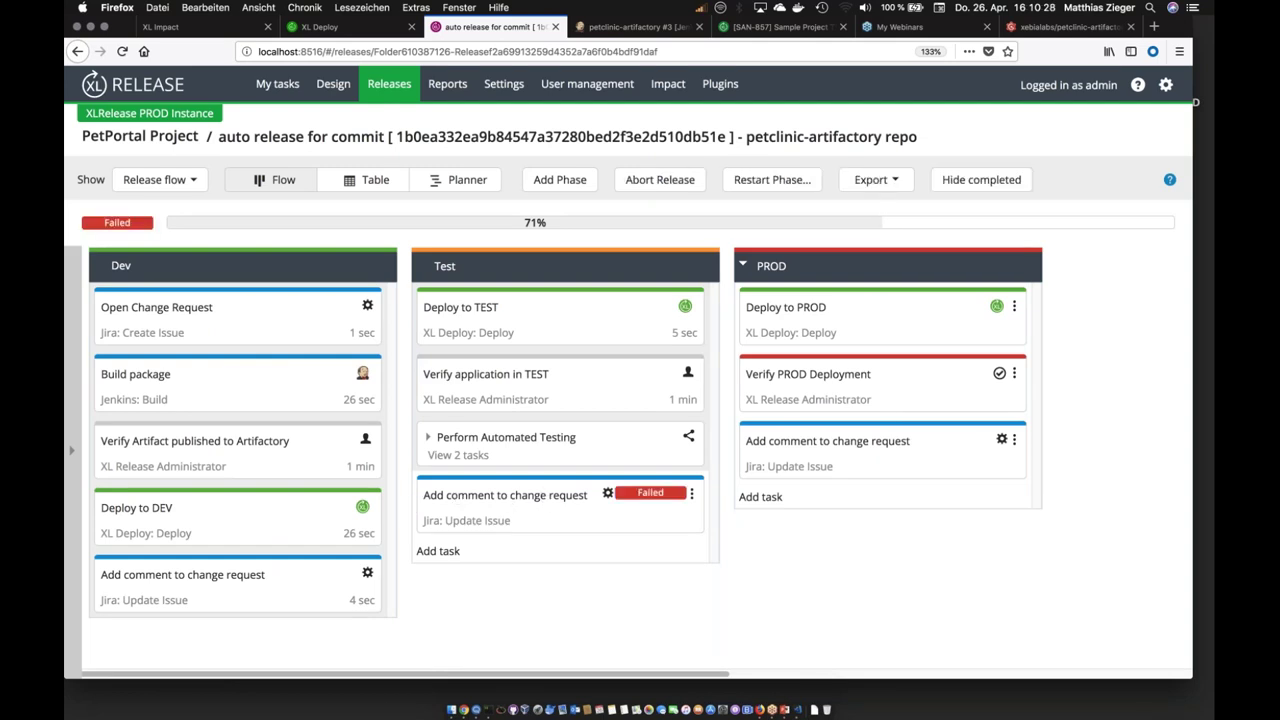
# Step: Clear the RESOLVED New status on the failed Add comment task and retry it with 'ok'
pyautogui.click(510, 489)
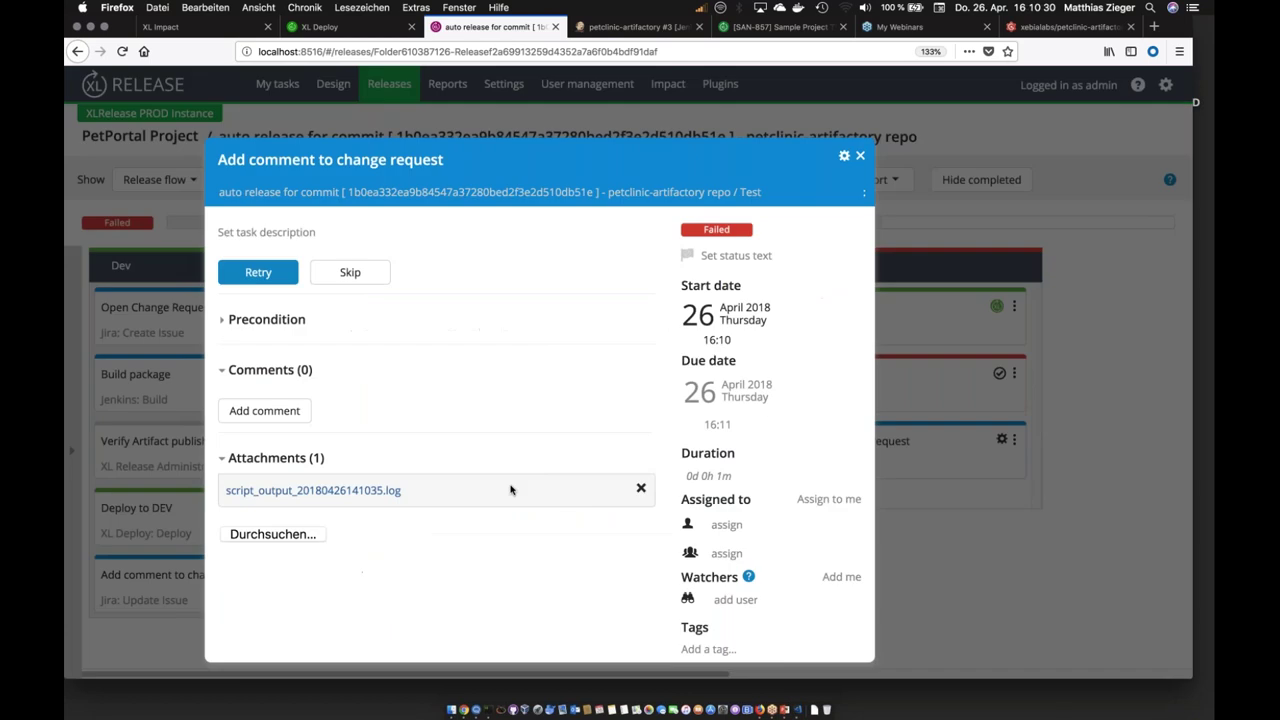
pyautogui.scroll(-2, 477, 451)
pyautogui.doubleClick(408, 490)
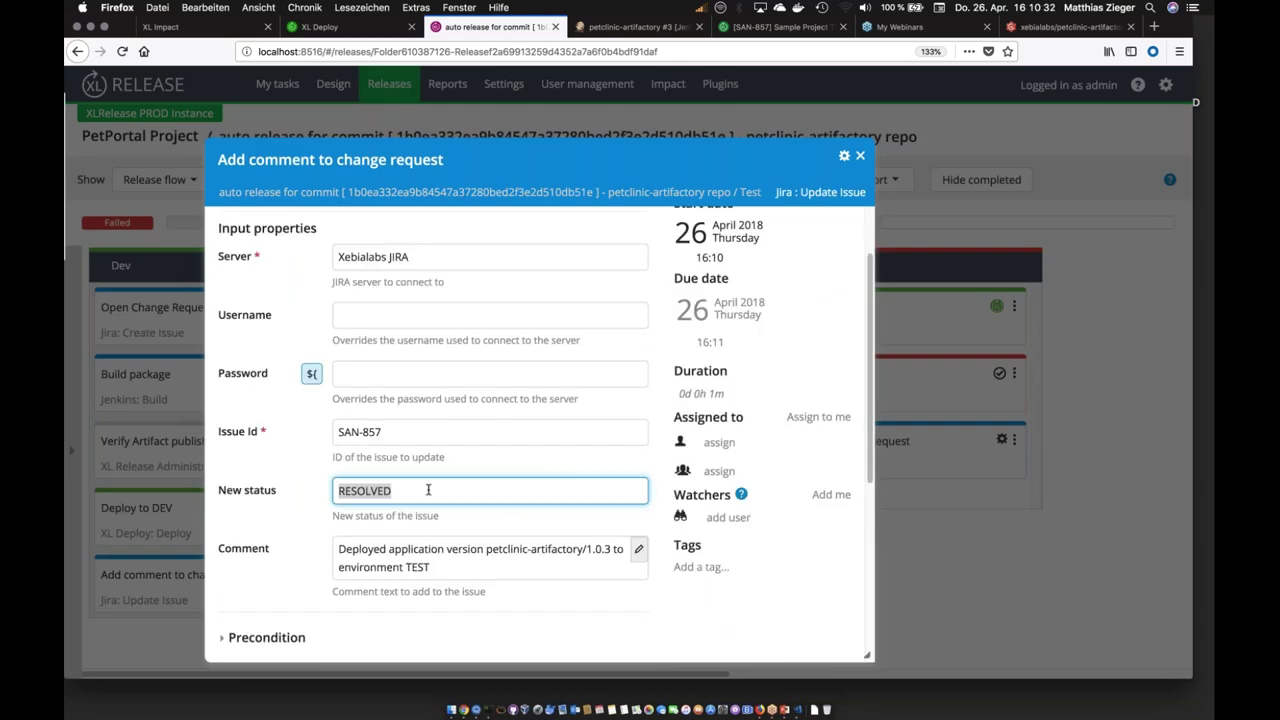
pyautogui.press('Left')
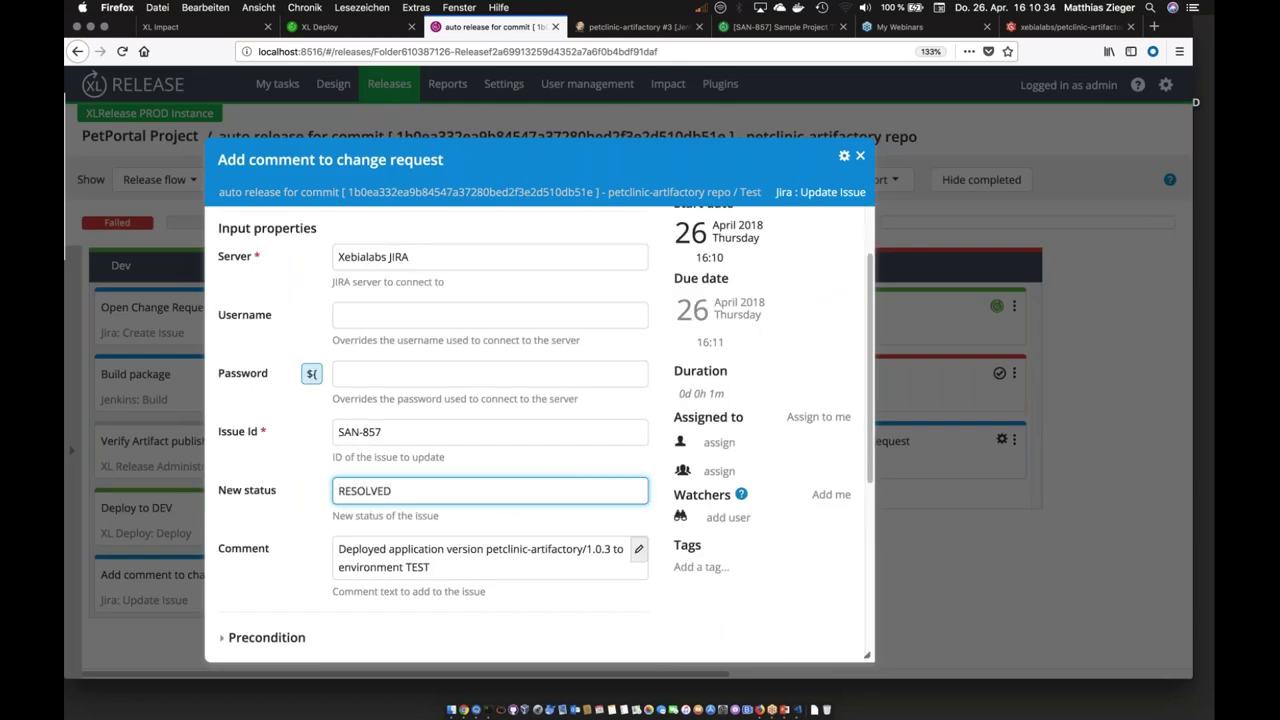
pyautogui.press('super+a')
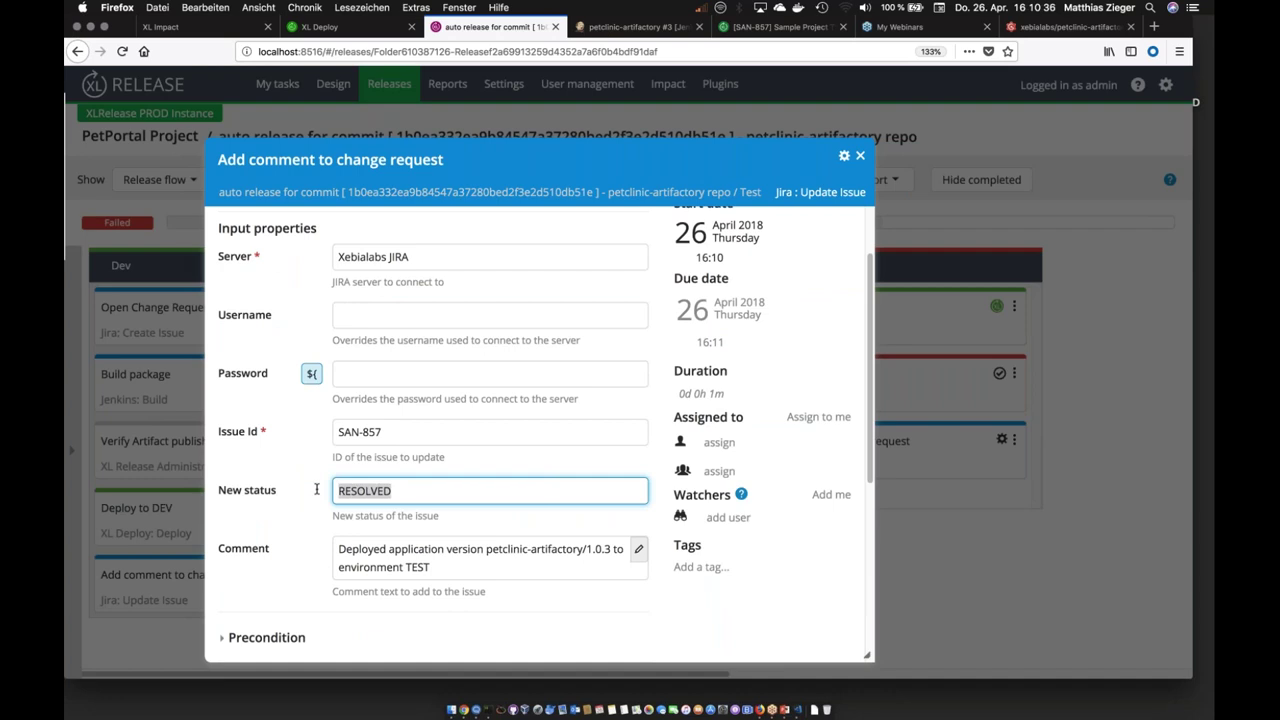
pyautogui.press('BackSpace')
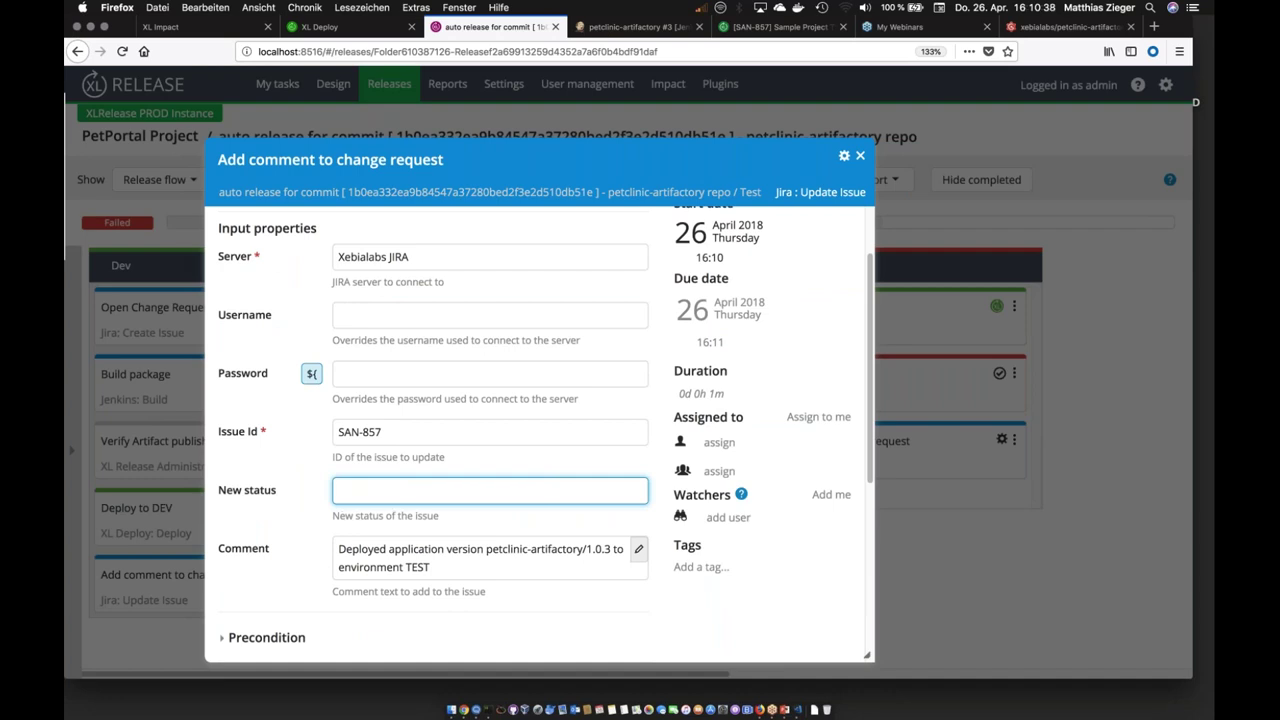
pyautogui.scroll(2, 540, 430)
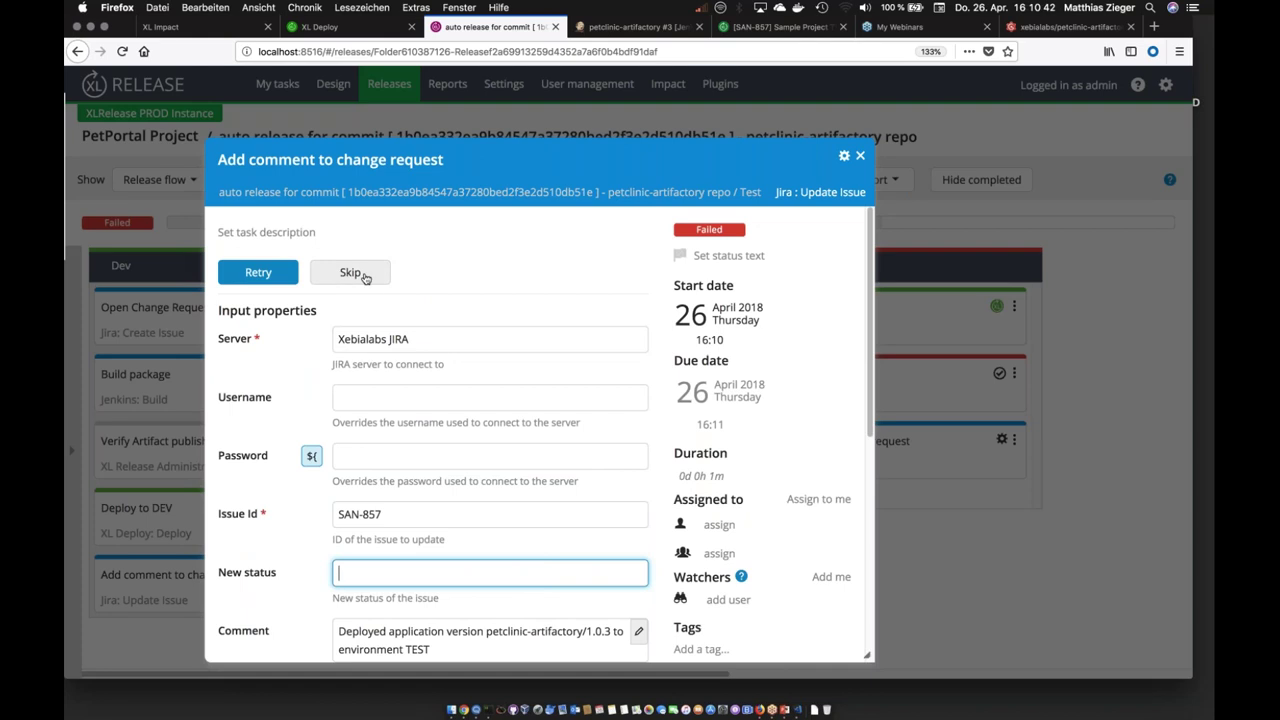
pyautogui.click(278, 273)
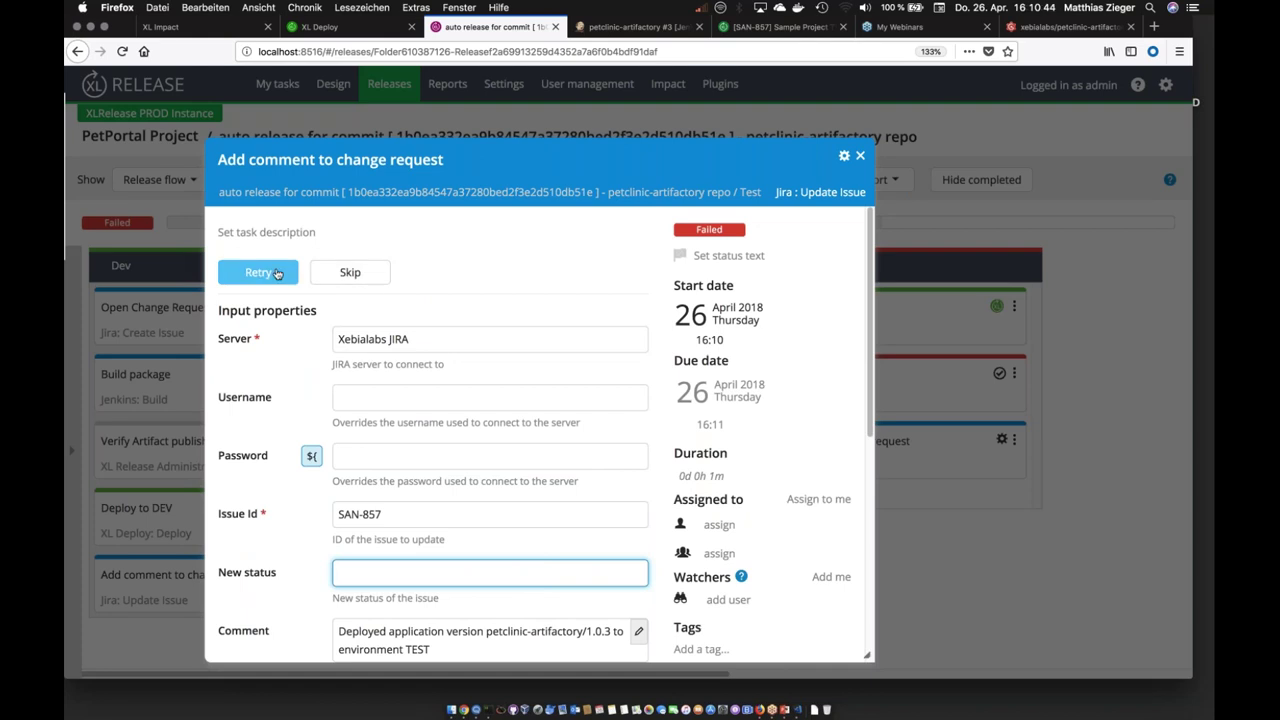
pyautogui.write('ok')
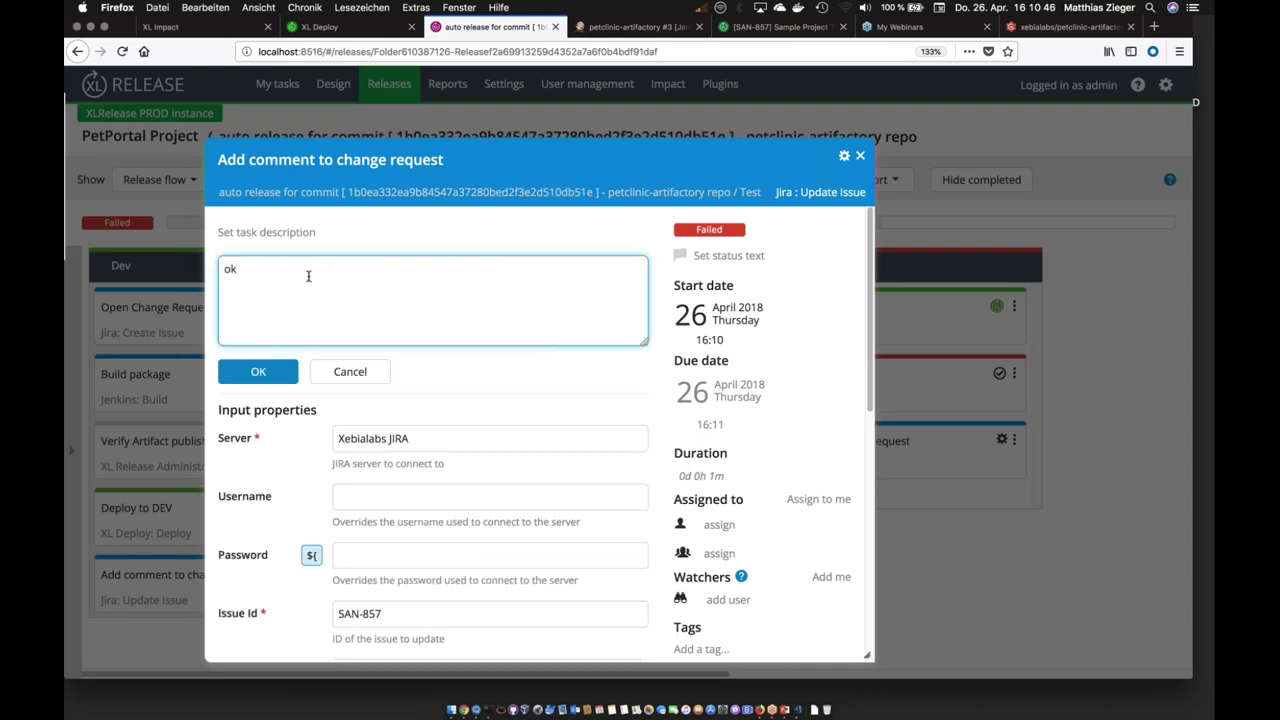
pyautogui.click(286, 372)
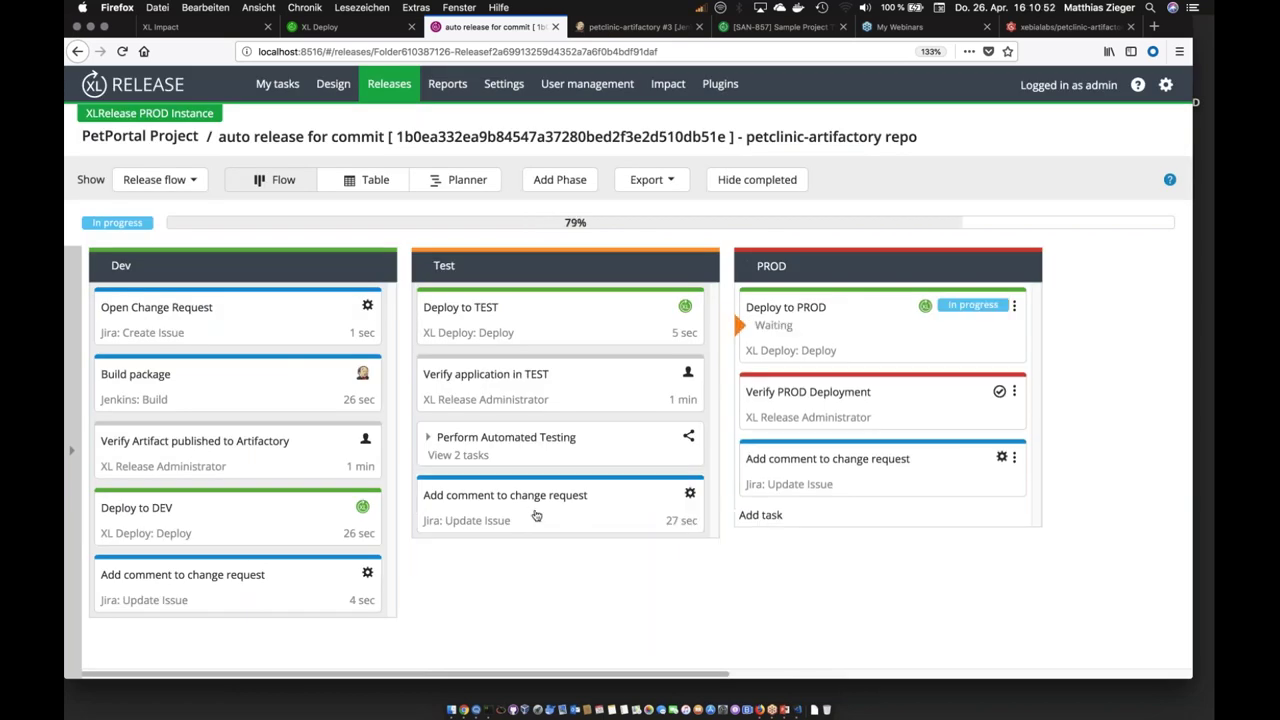
# Step: Reload Jira issue SAN-857 to confirm the petclinic-artifactory/1.0.3 TEST deployment comment, then return to XL Release
pyautogui.click(755, 28)
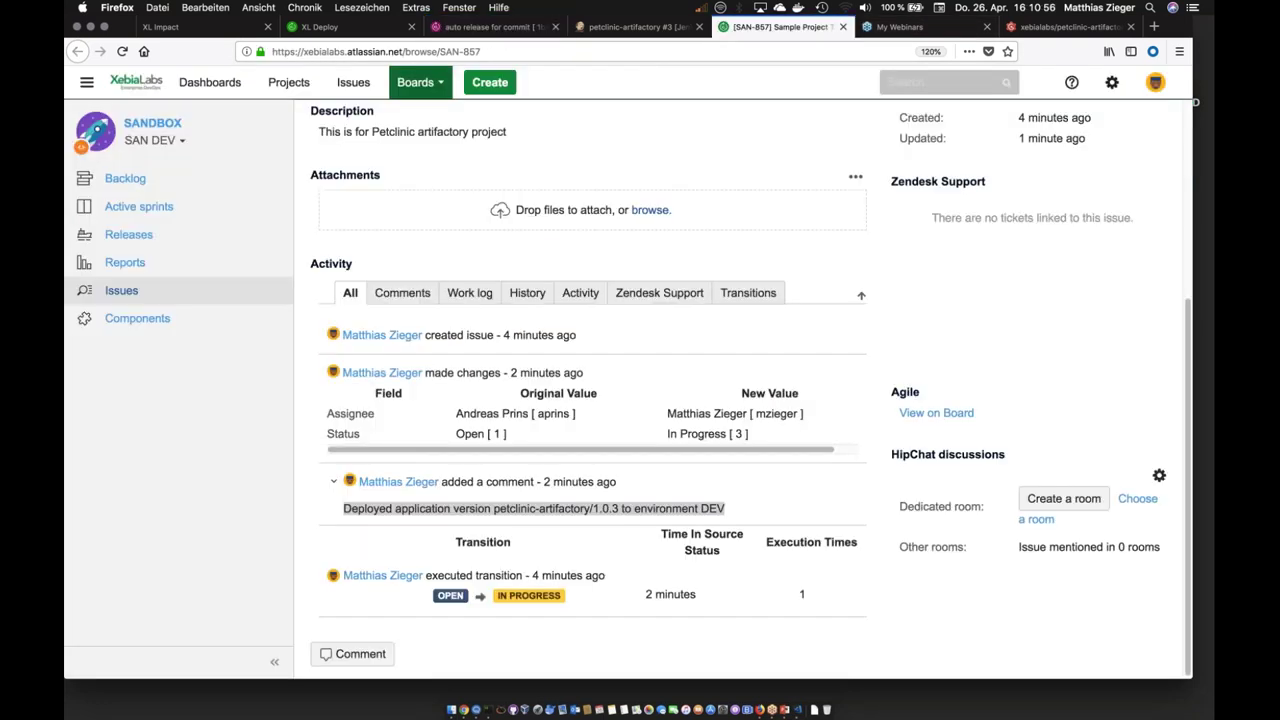
pyautogui.click(122, 51)
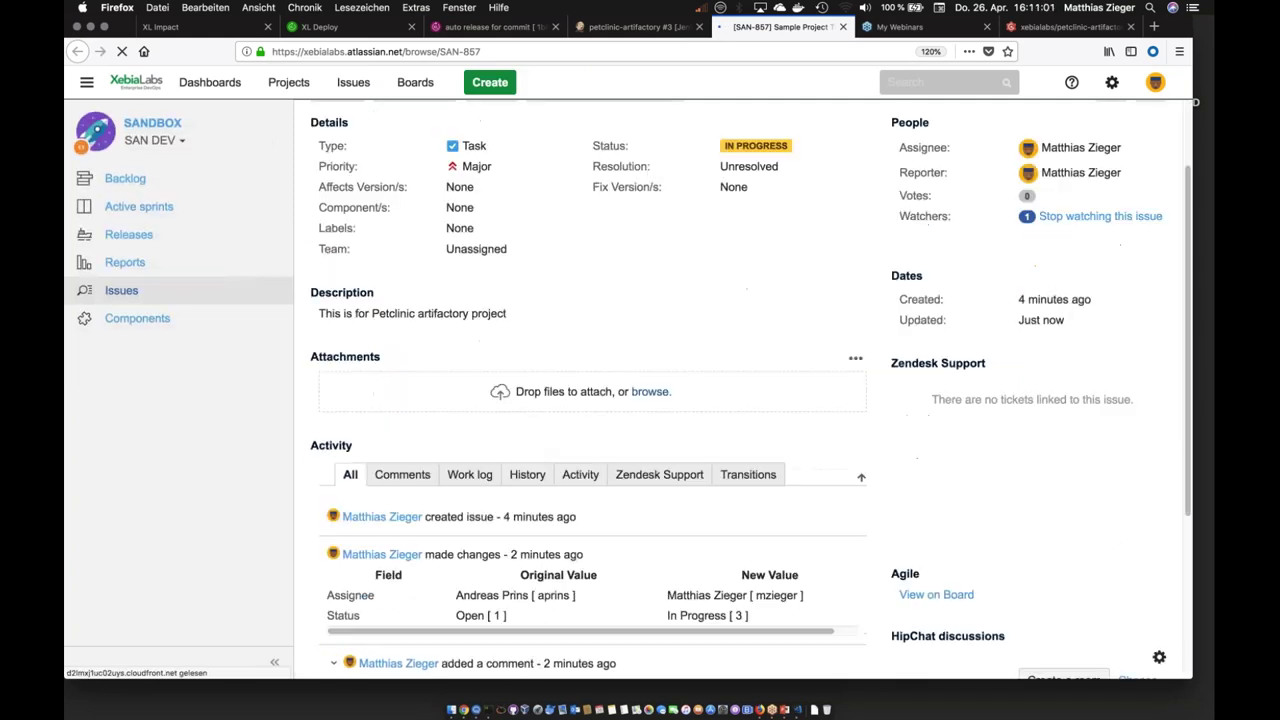
pyautogui.moveTo(343, 504); pyautogui.dragTo(752, 511)
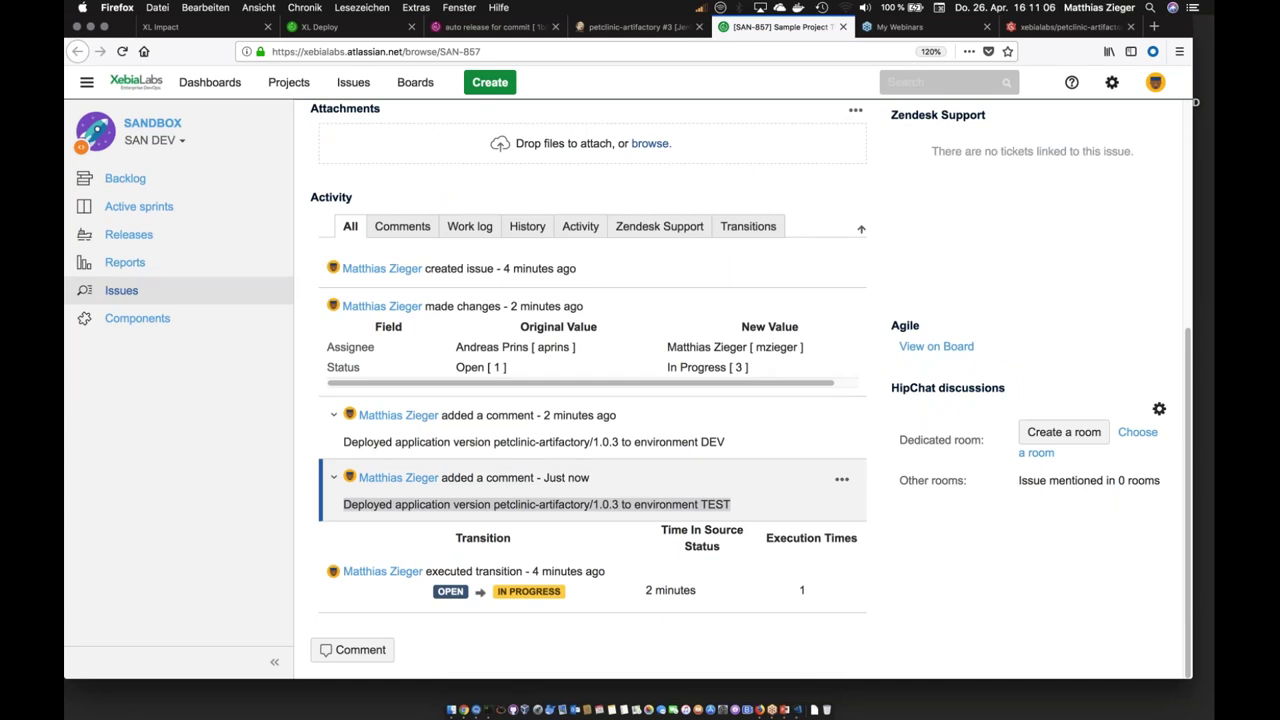
pyautogui.click(481, 27)
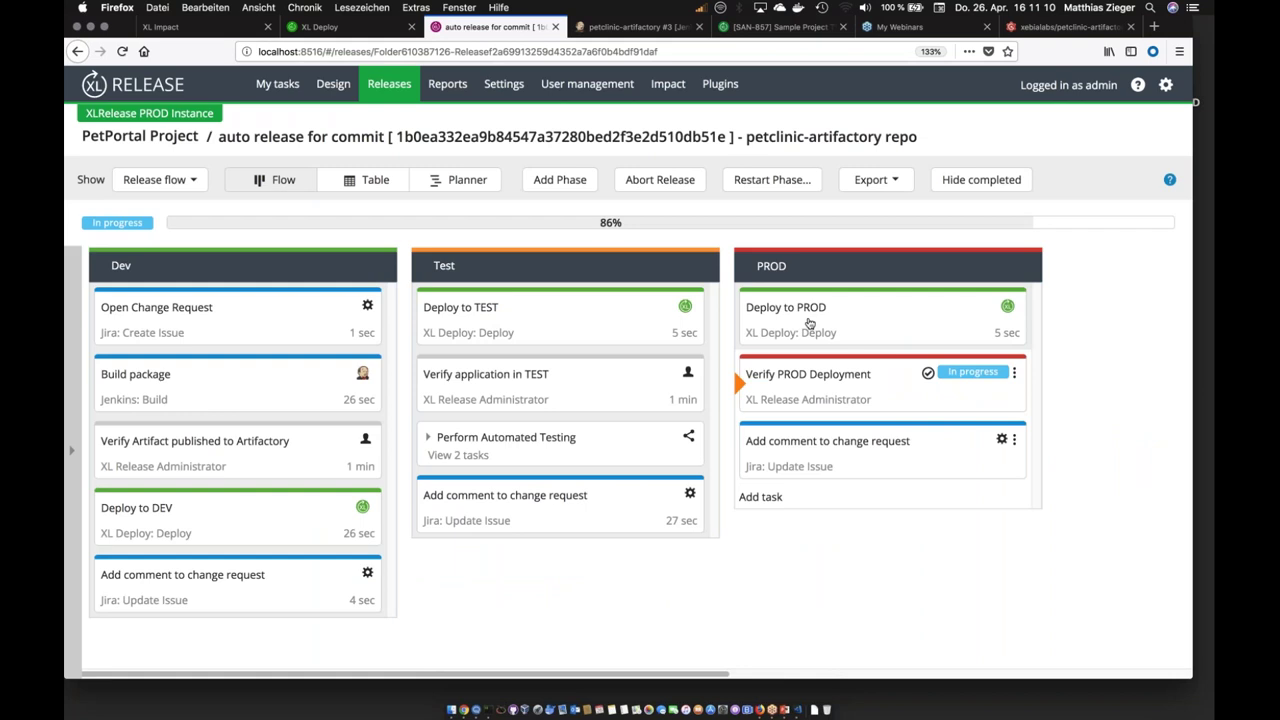
# Step: Tick Smoke Tests Successful and Test Transaction Successful, then complete Verify PROD Deployment with comment 'ok'
pyautogui.click(801, 392)
pyautogui.click(223, 313)
pyautogui.click(224, 340)
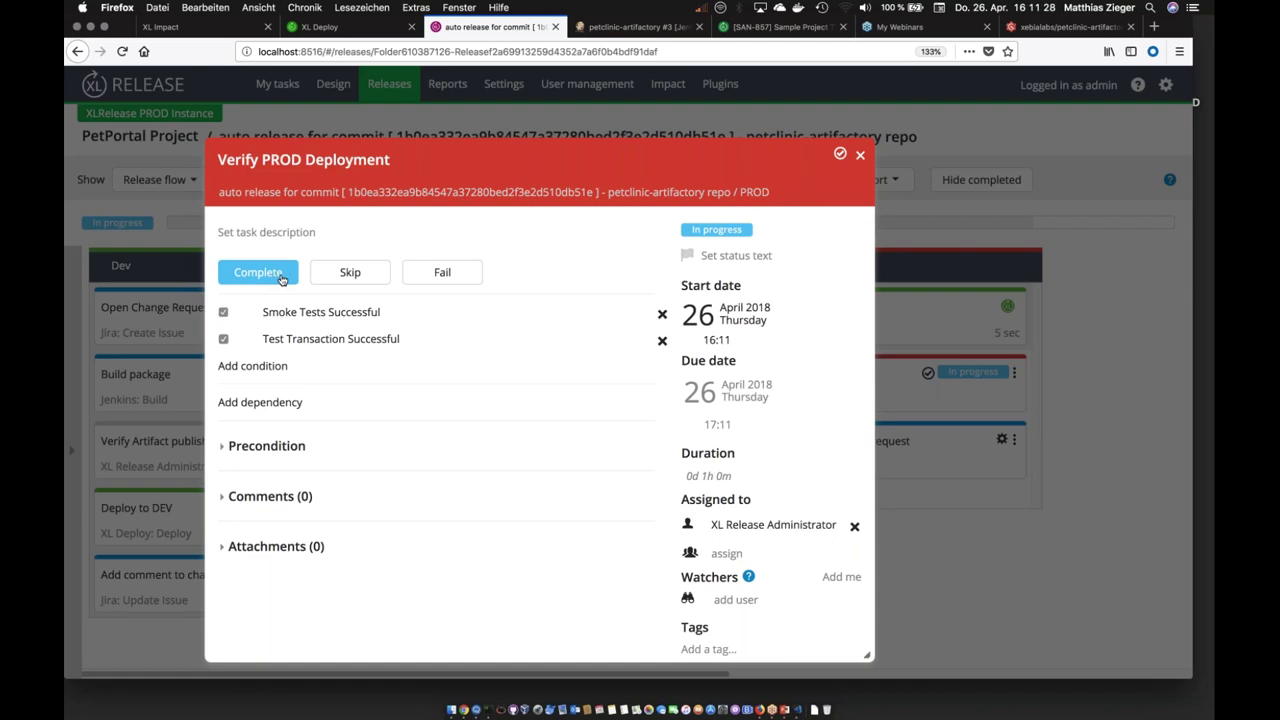
pyautogui.click(281, 279)
pyautogui.write('ok')
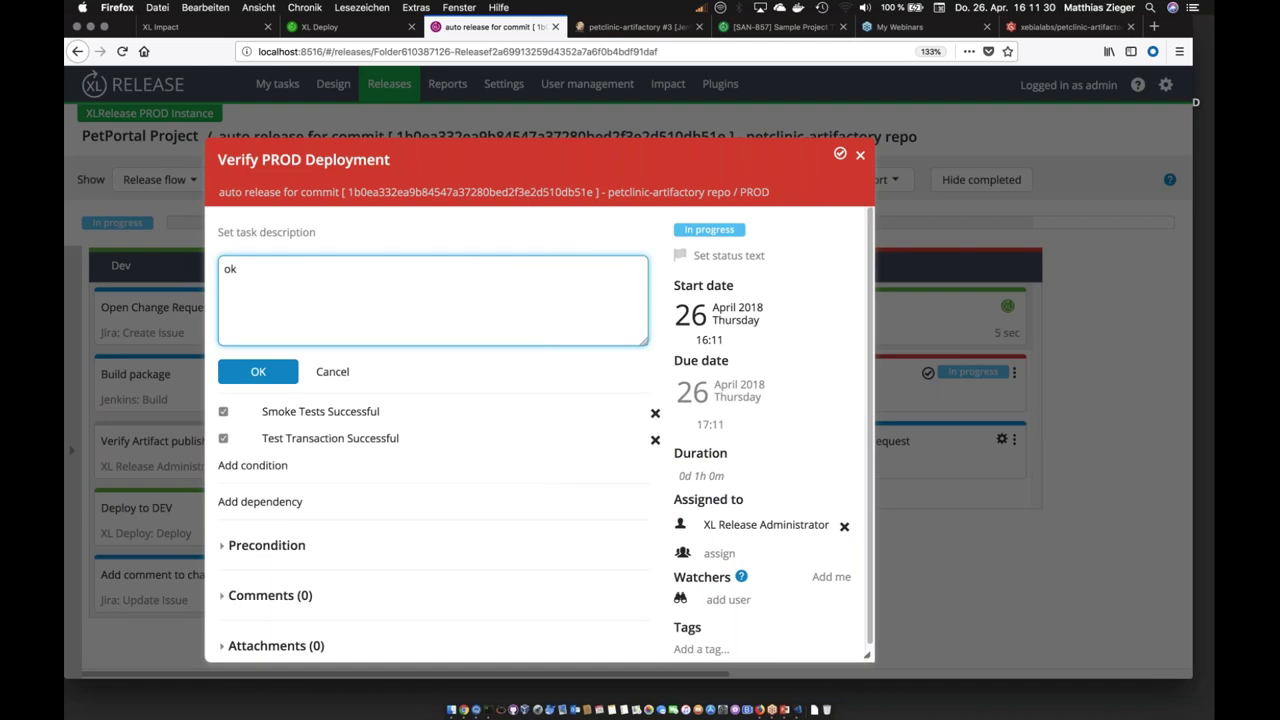
pyautogui.click(258, 372)
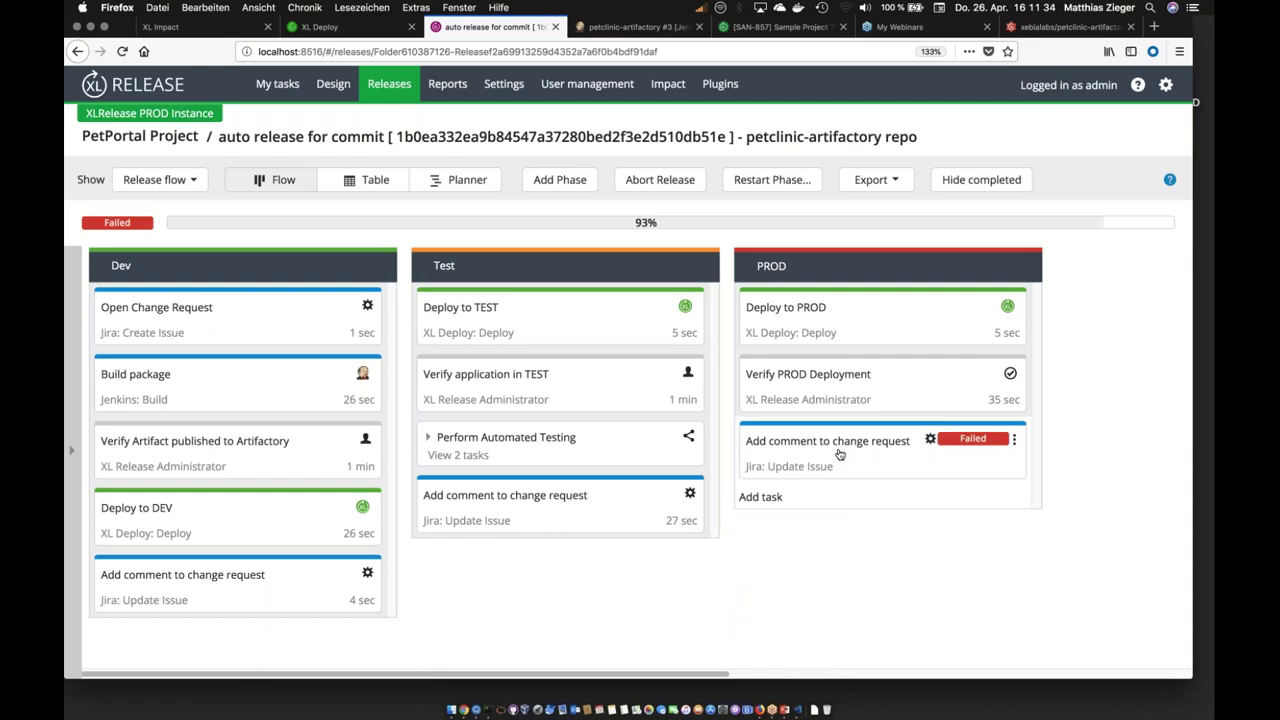
# Step: Delete CLOSED from the New status field of the failed Add comment to change request task
pyautogui.click(840, 454)
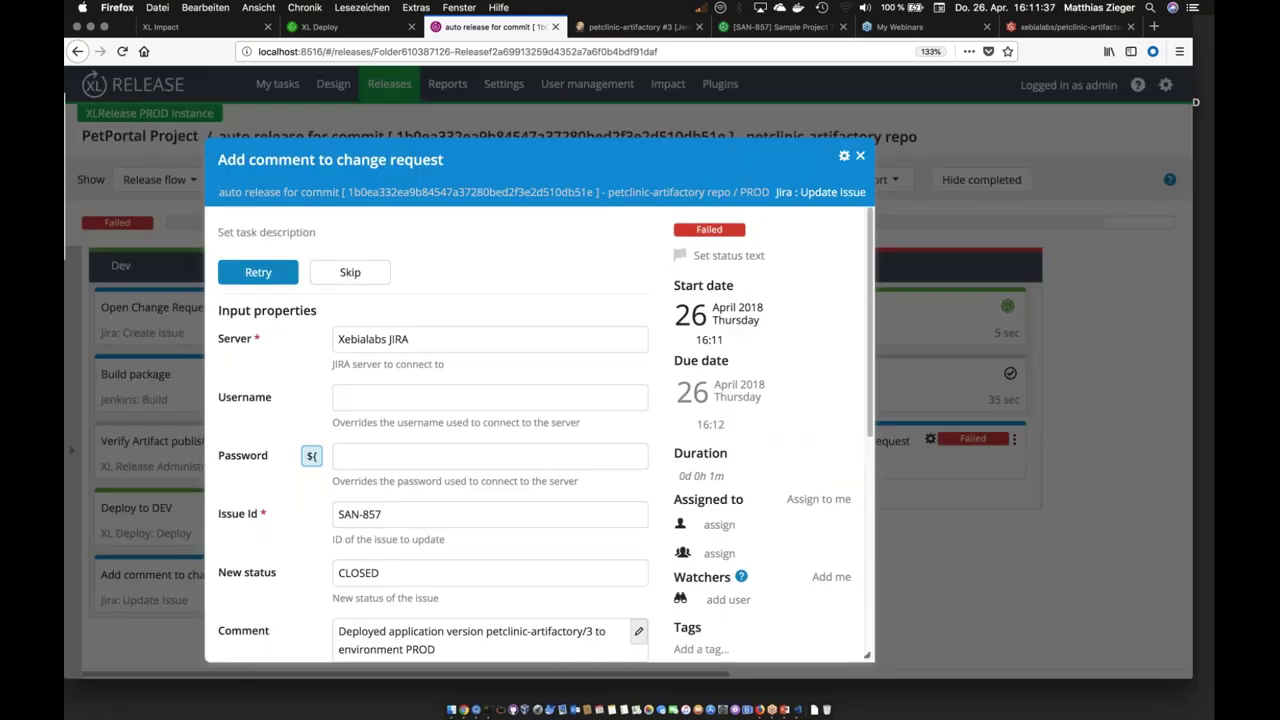
pyautogui.scroll(-5, 407, 400)
pyautogui.doubleClick(407, 316)
pyautogui.press('BackSpace')
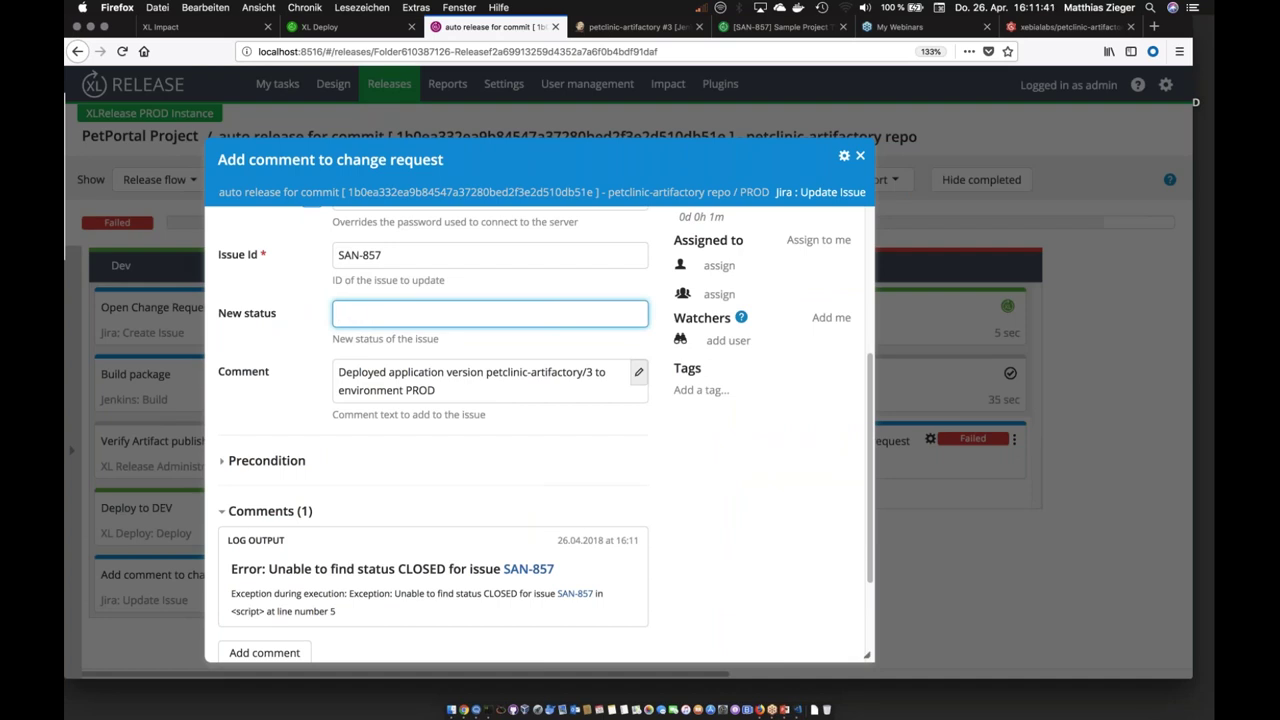
# Step: Retry the Jira comment task with the comment 'ok'
pyautogui.scroll(-3, 430, 450)
pyautogui.scroll(8, 430, 450)
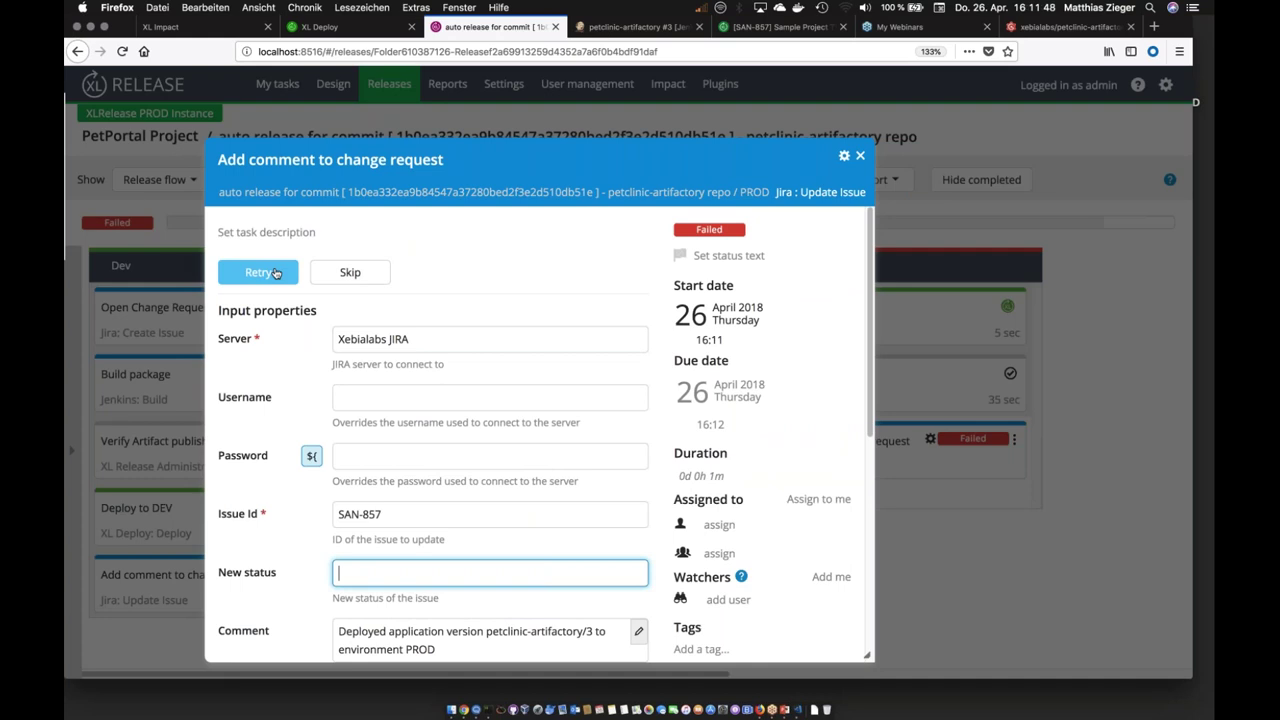
pyautogui.click(258, 273)
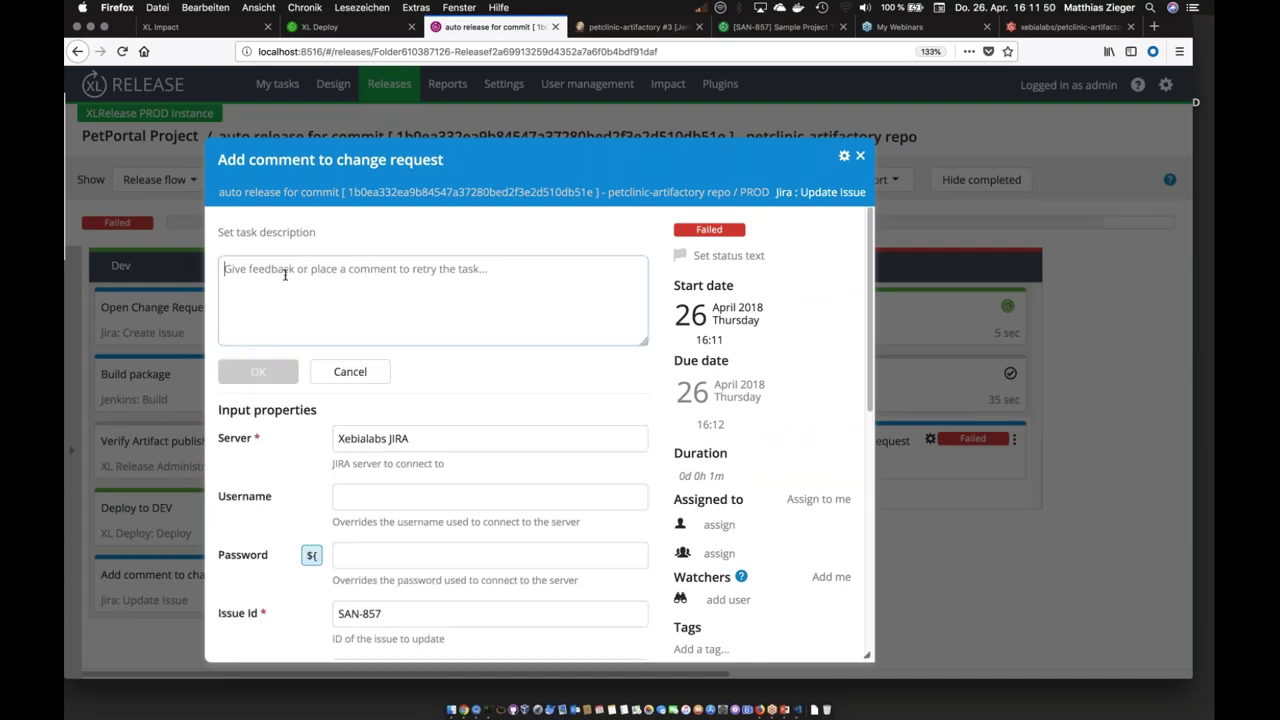
pyautogui.write('ok')
pyautogui.click(258, 371)
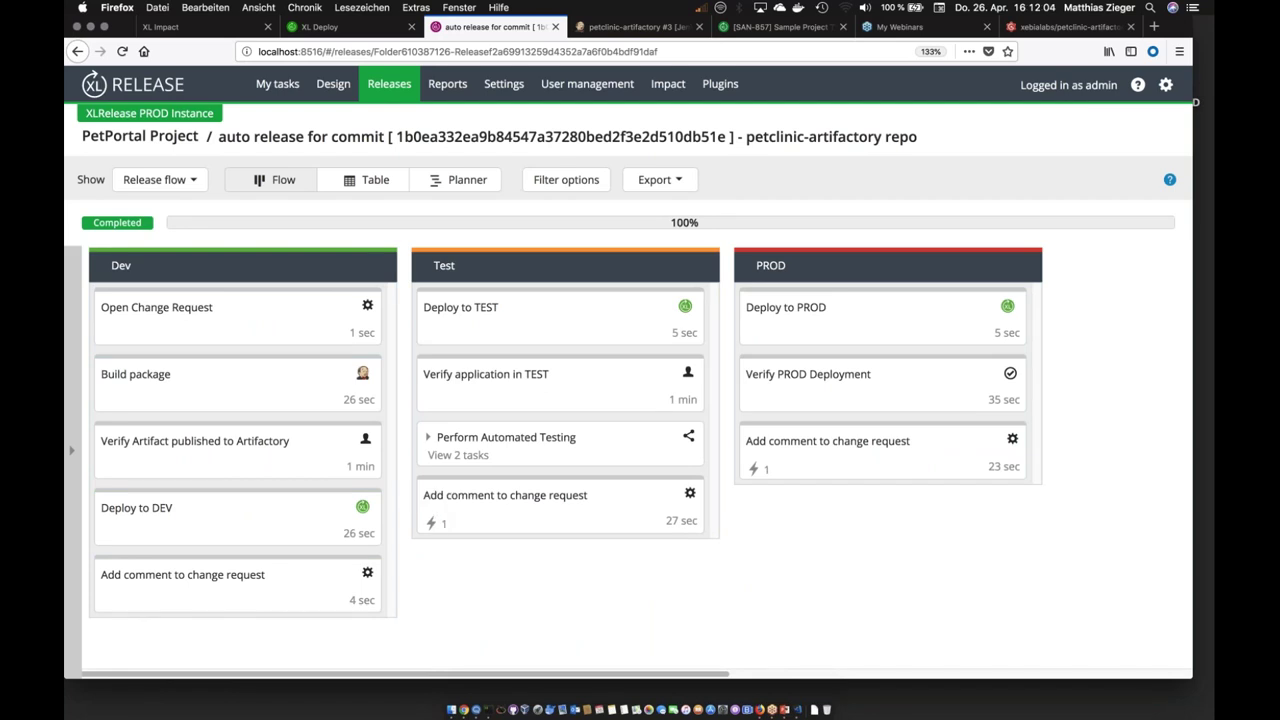
# Step: Switch the release view to Release dashboard, showing 13/13 tasks completed and risk score 90
pyautogui.moveTo(757, 470)
pyautogui.moveTo(432, 528)
pyautogui.click(160, 180)
pyautogui.click(146, 223)
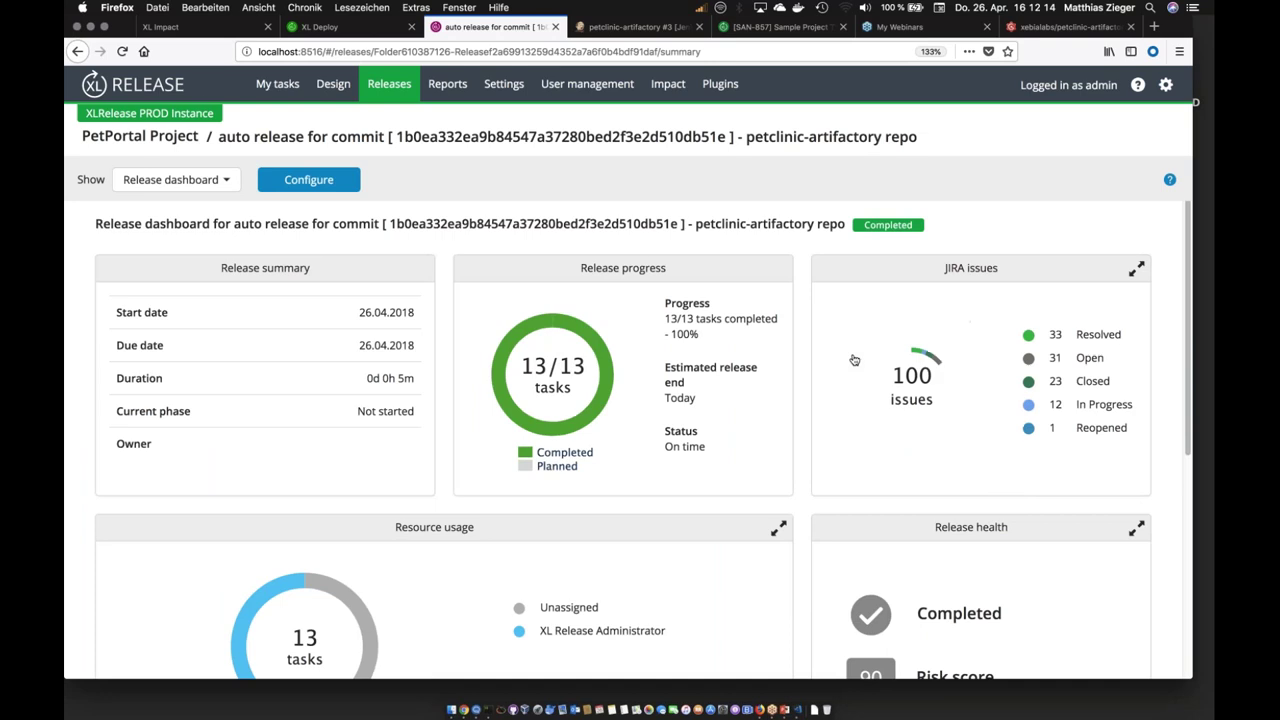
pyautogui.scroll(-5, 854, 360)
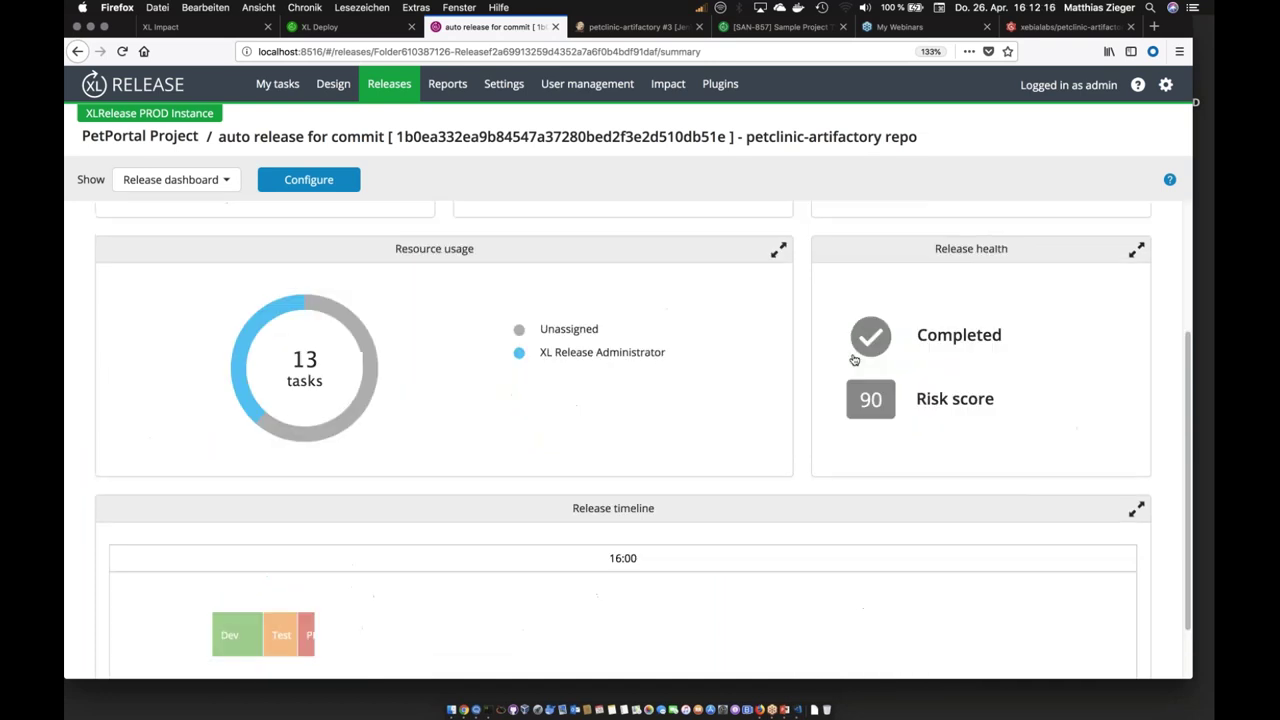
pyautogui.scroll(5, 880, 340)
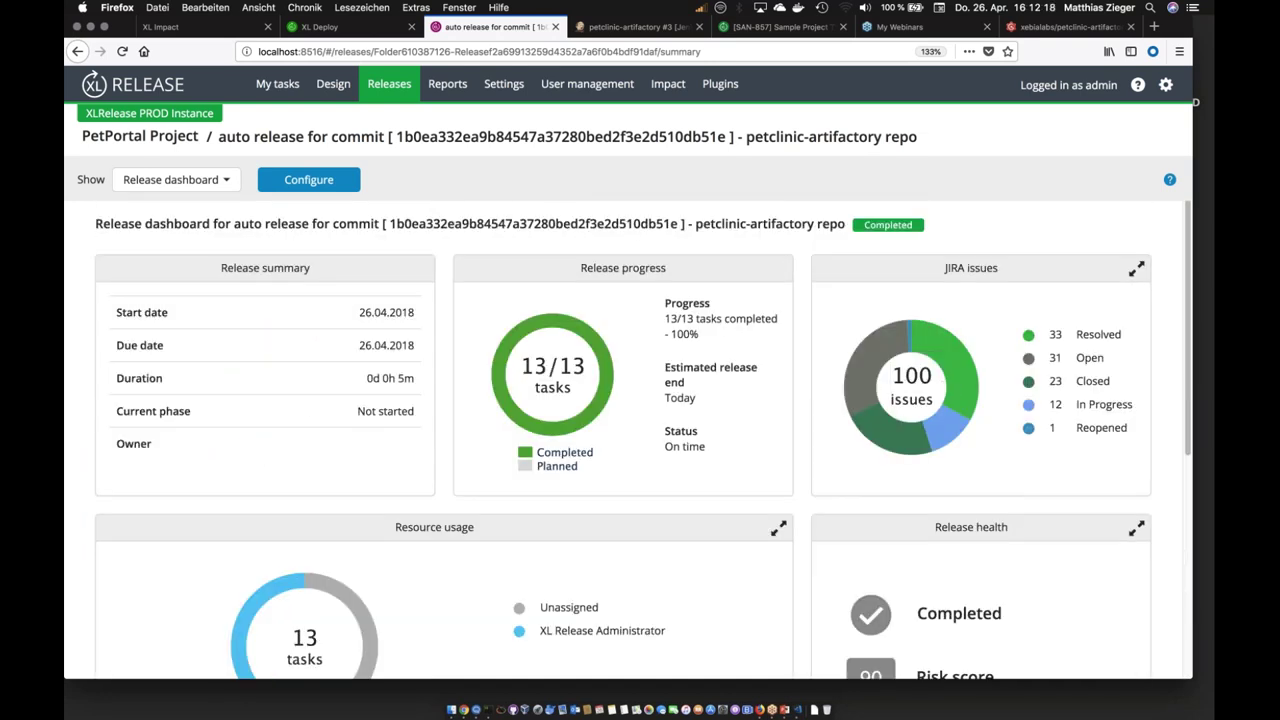
# Step: Enter dashboard configuration and add a Jenkins builds tile
pyautogui.click(308, 179)
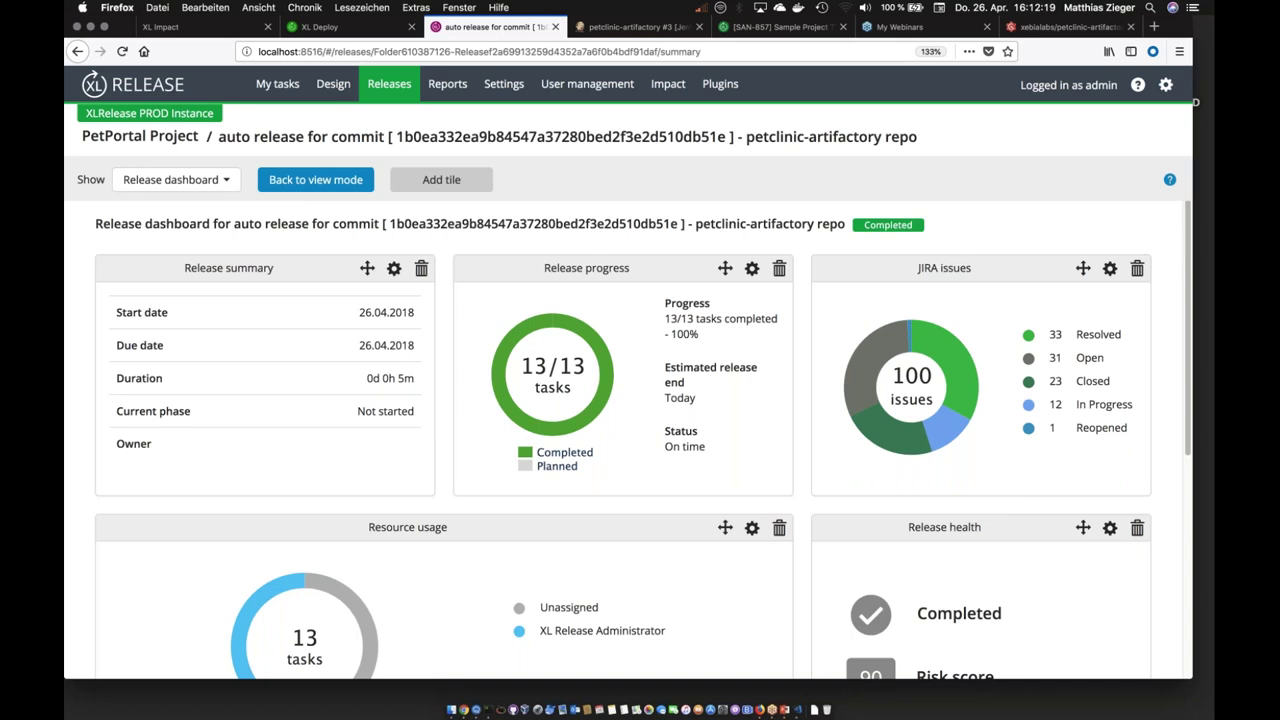
pyautogui.click(441, 179)
pyautogui.click(530, 274)
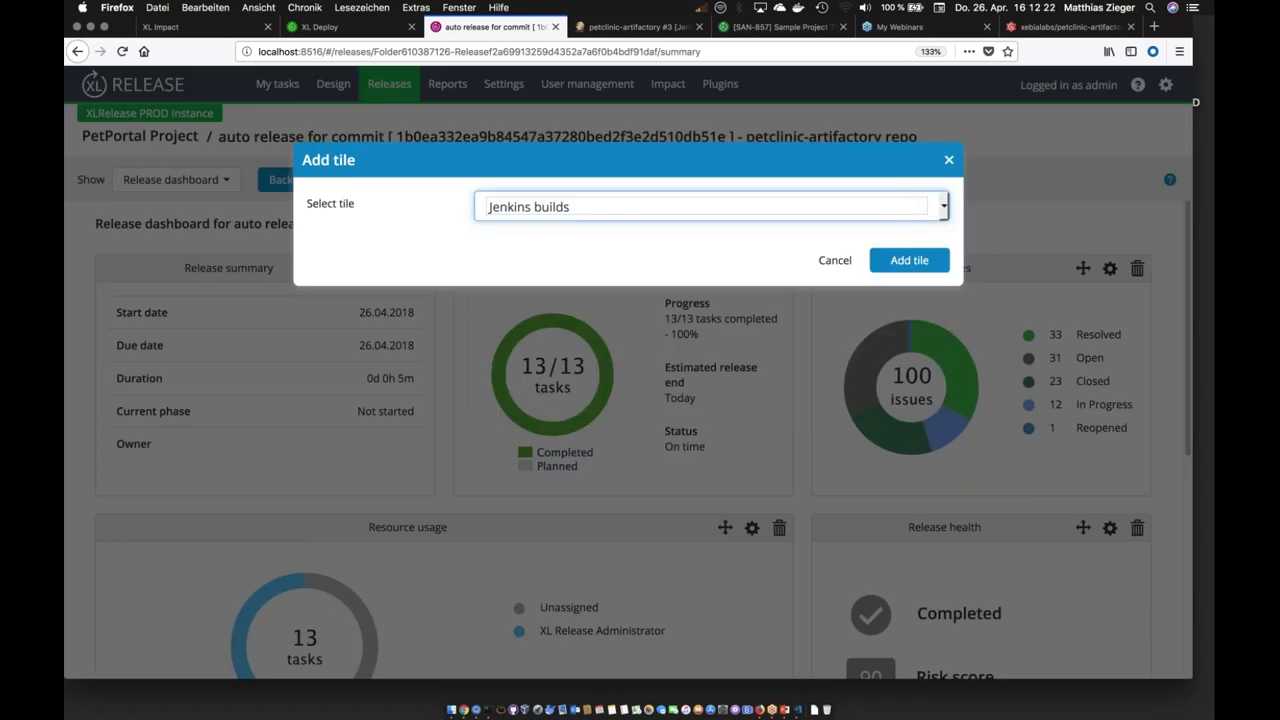
pyautogui.click(900, 261)
pyautogui.scroll(-1, 636, 454)
pyautogui.scroll(-5, 636, 454)
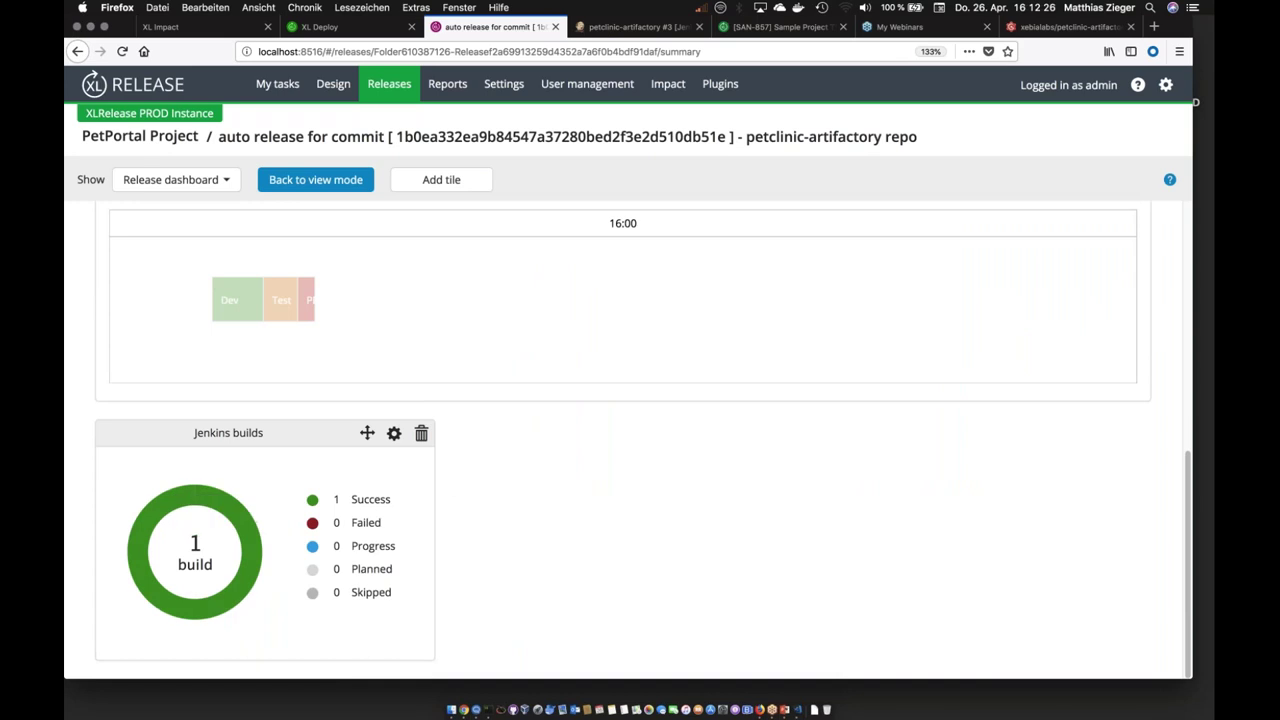
pyautogui.scroll(10, 454, 501)
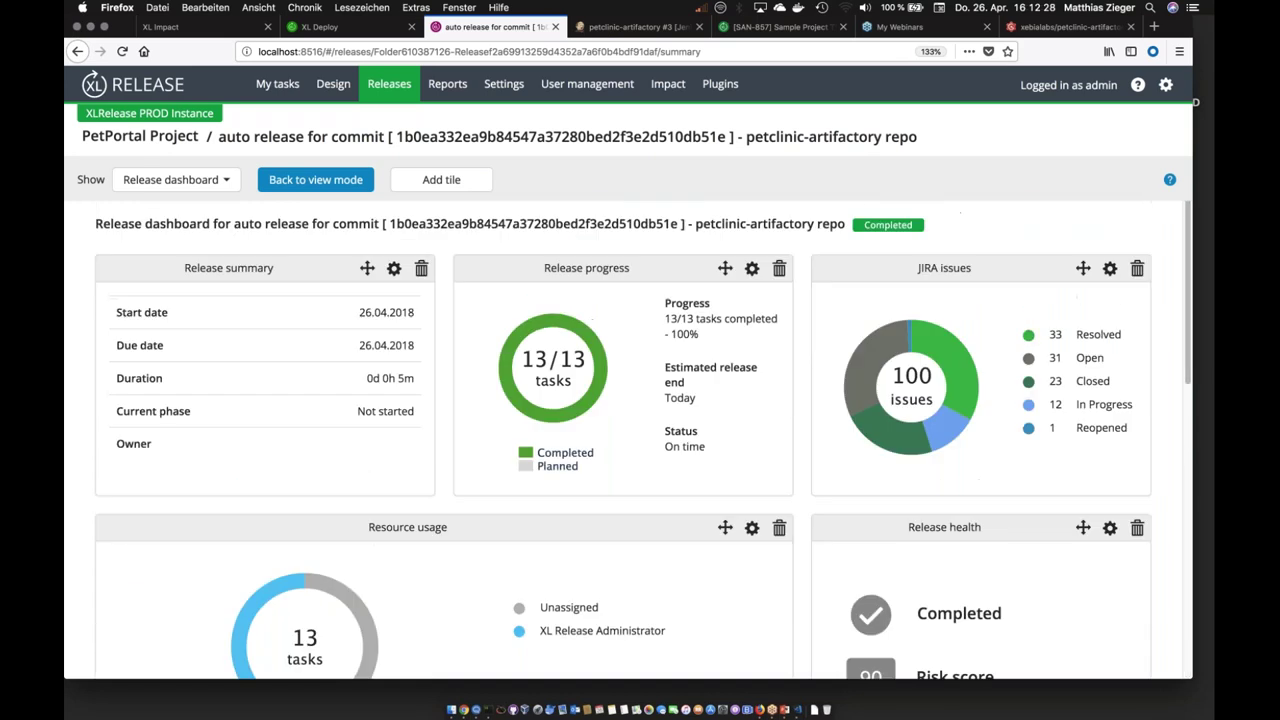
# Step: Add an XL Deploy deployments tile to the dashboard
pyautogui.click(441, 179)
pyautogui.click(560, 206)
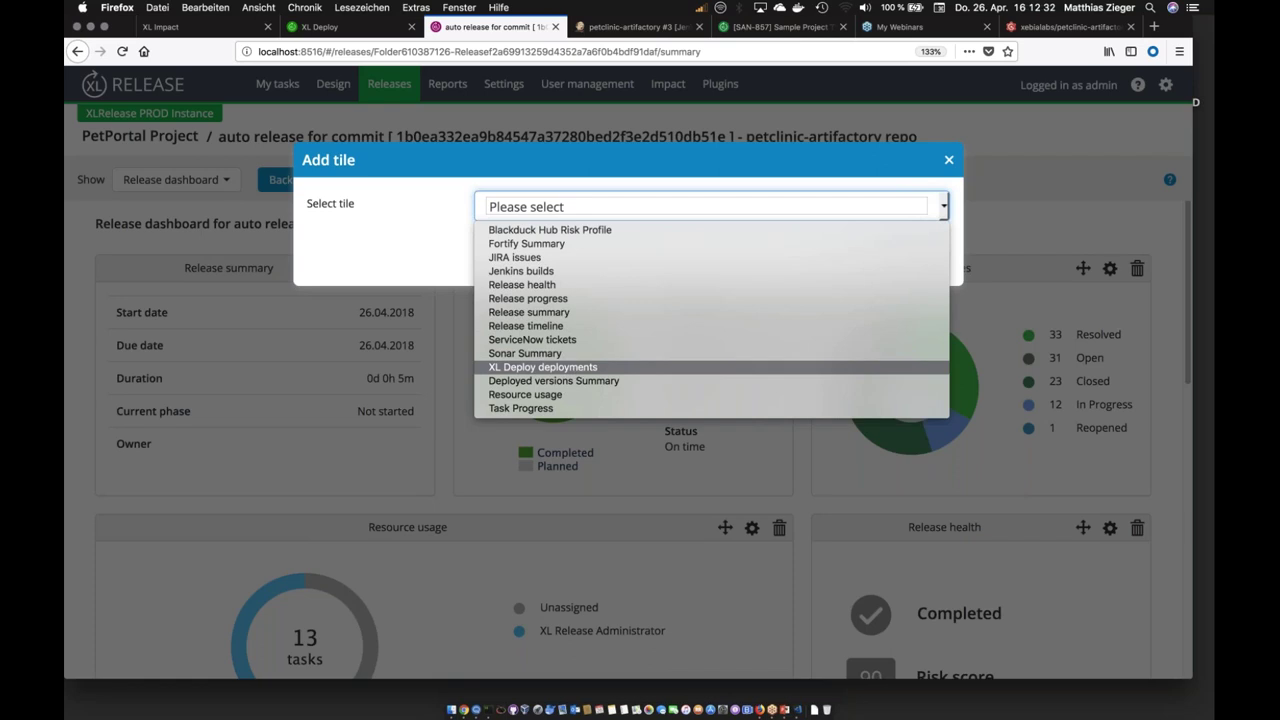
pyautogui.click(580, 368)
pyautogui.click(909, 260)
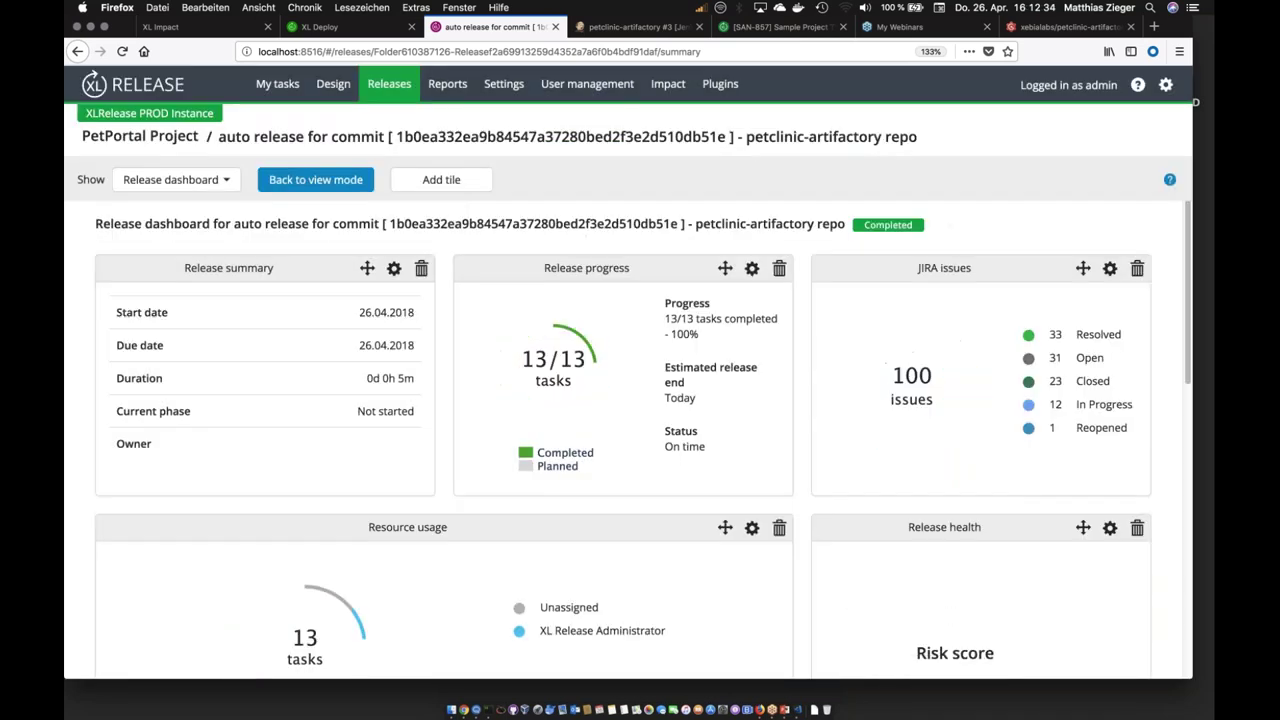
pyautogui.scroll(-10, 736, 499)
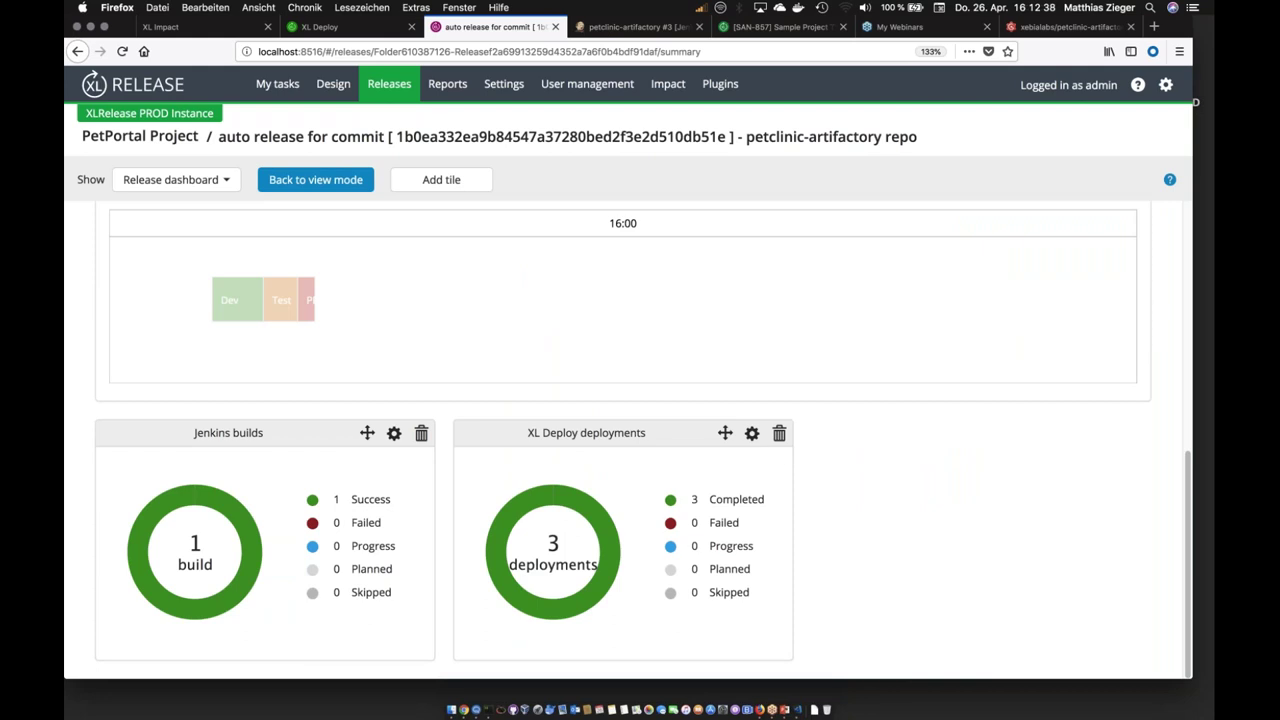
pyautogui.scroll(10, 622, 440)
# Step: Add a Deployed versions Summary tile and open its settings
pyautogui.click(441, 179)
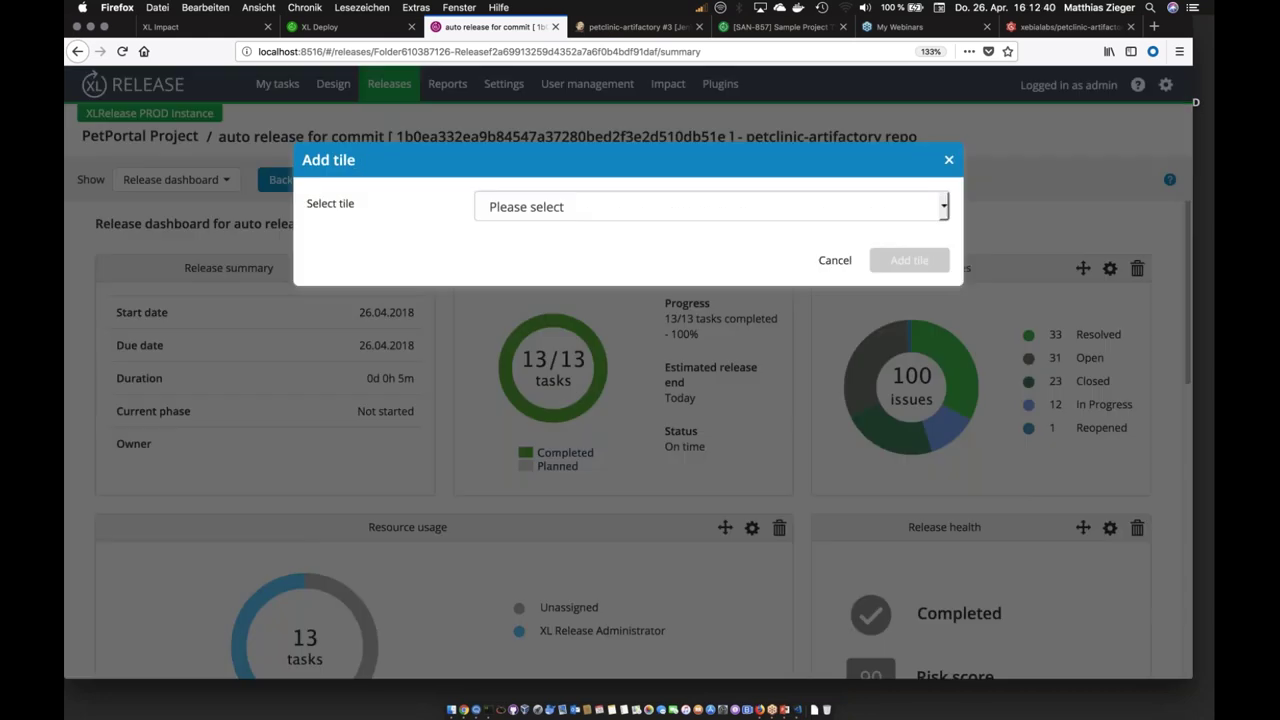
pyautogui.click(500, 204)
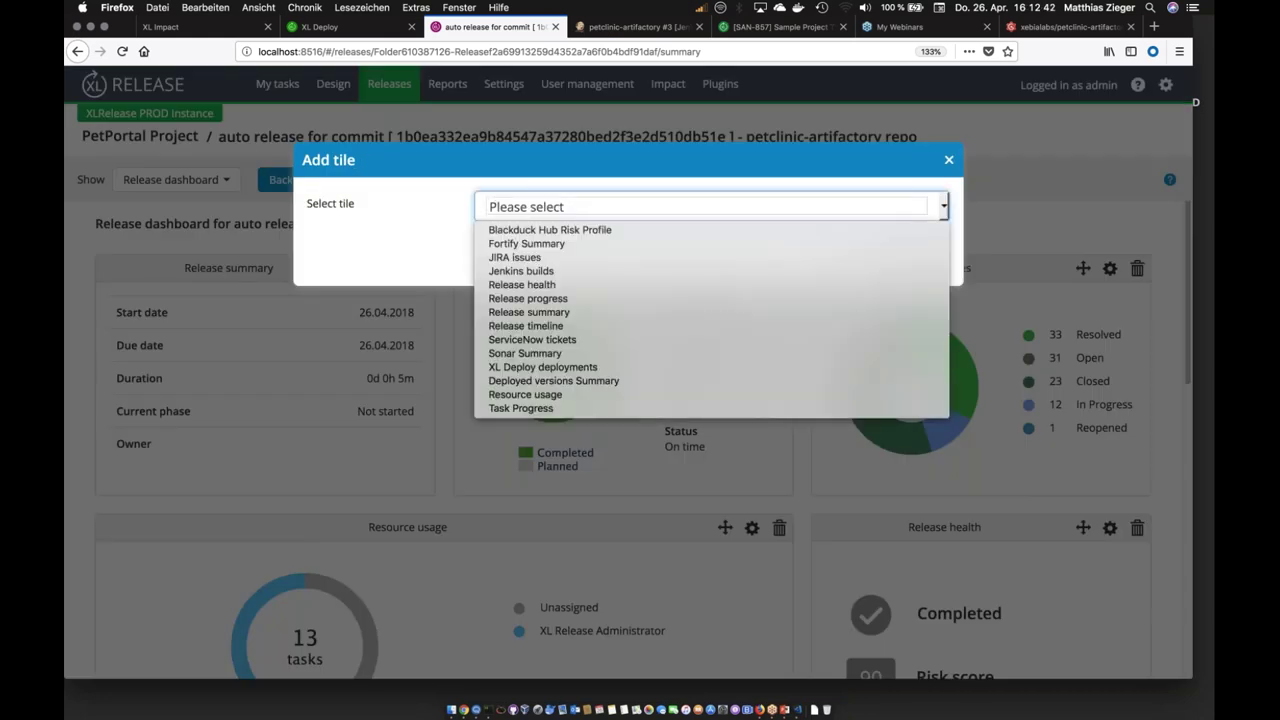
pyautogui.click(545, 381)
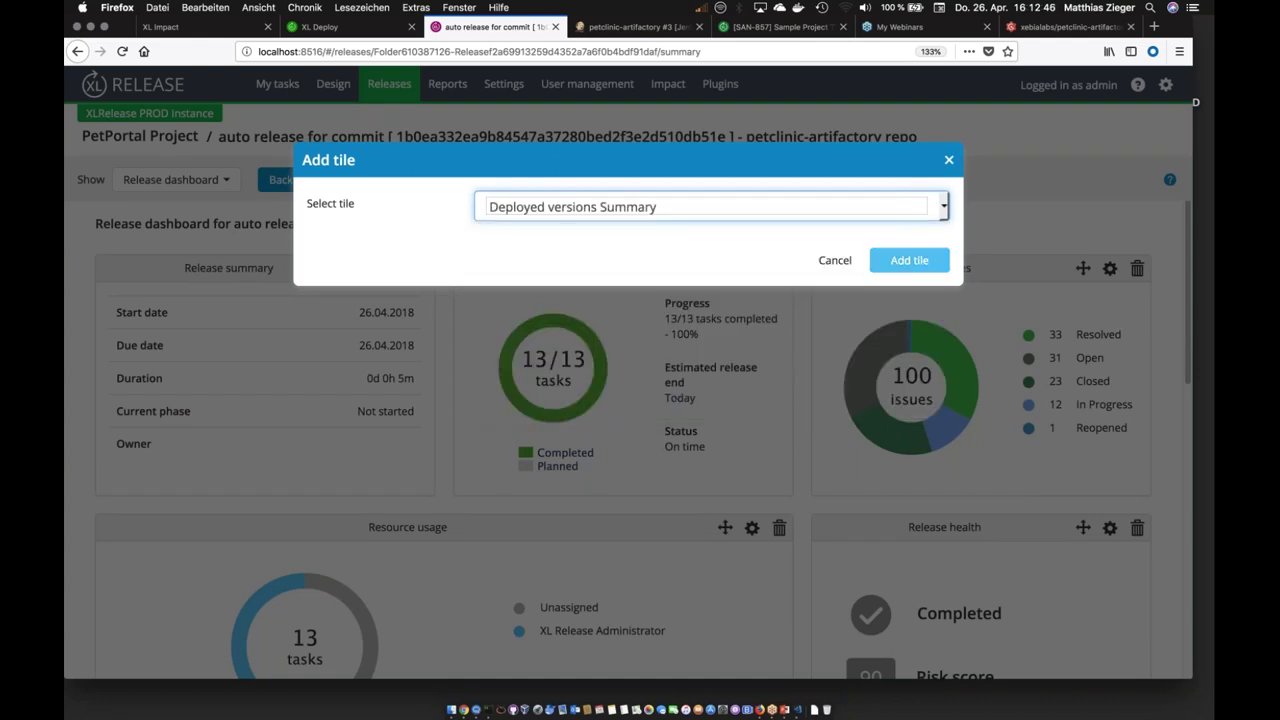
pyautogui.click(909, 260)
pyautogui.scroll(-10, 775, 565)
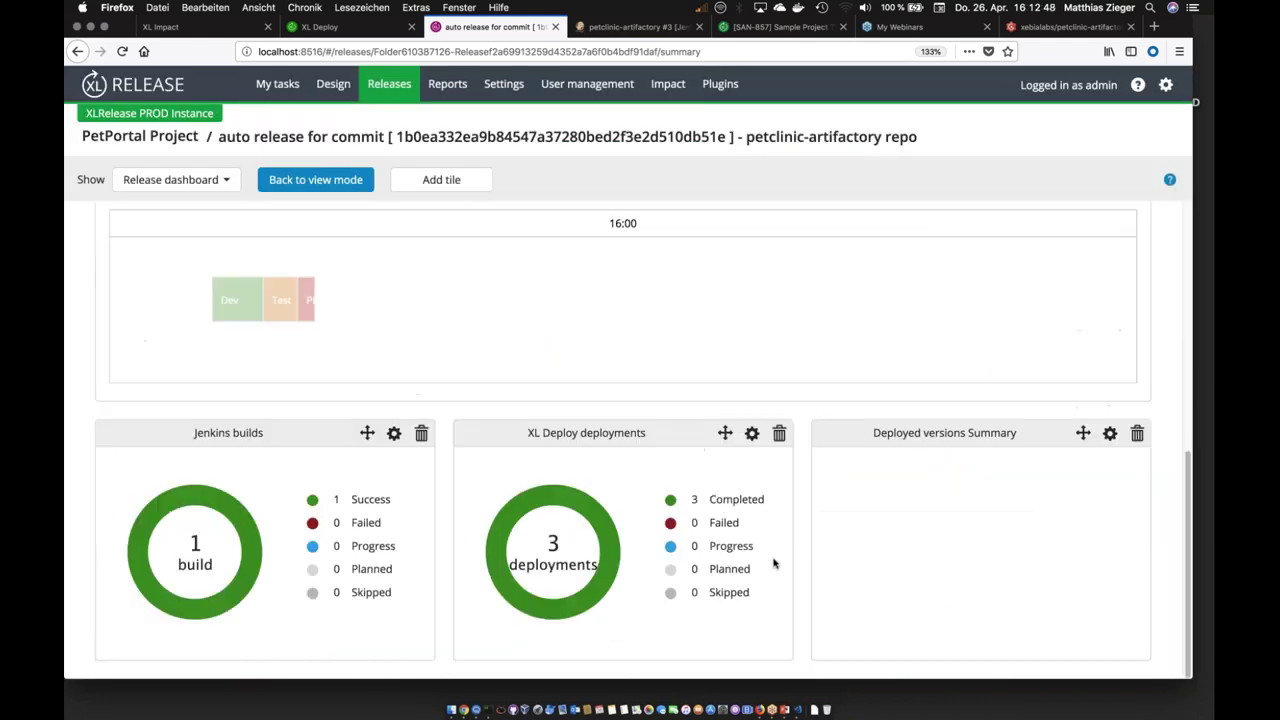
pyautogui.click(1110, 433)
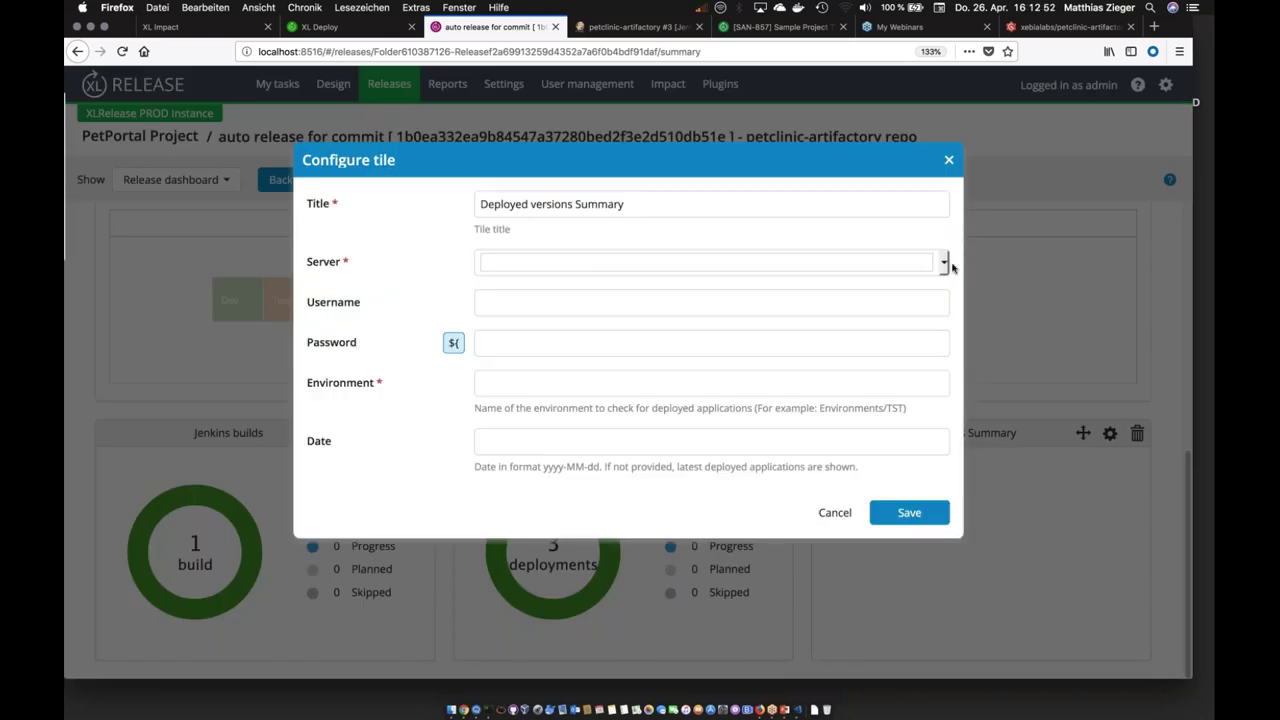
pyautogui.click(944, 262)
pyautogui.click(618, 272)
pyautogui.click(524, 382)
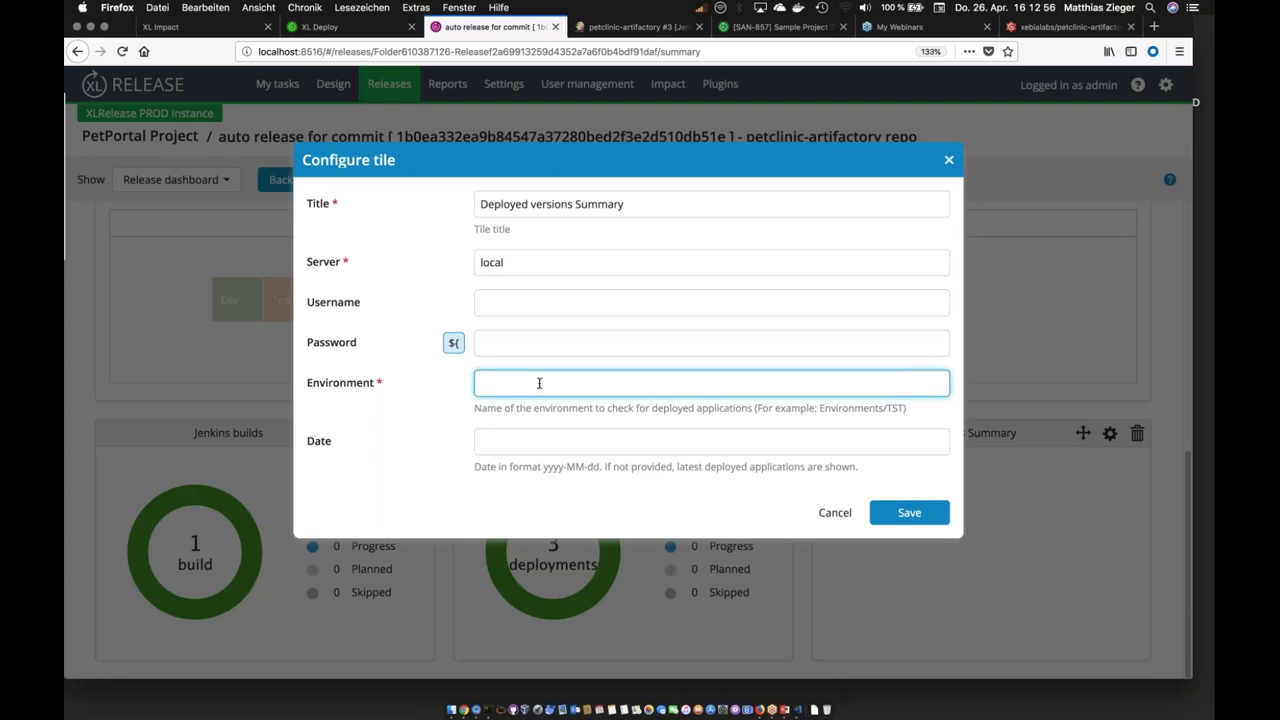
pyautogui.write('Dev/E')
pyautogui.press('BackSpace')
pyautogui.press('BackSpace')
pyautogui.press('BackSpace')
pyautogui.press('BackSpace')
pyautogui.write('EV/Dev')
pyautogui.click(884, 514)
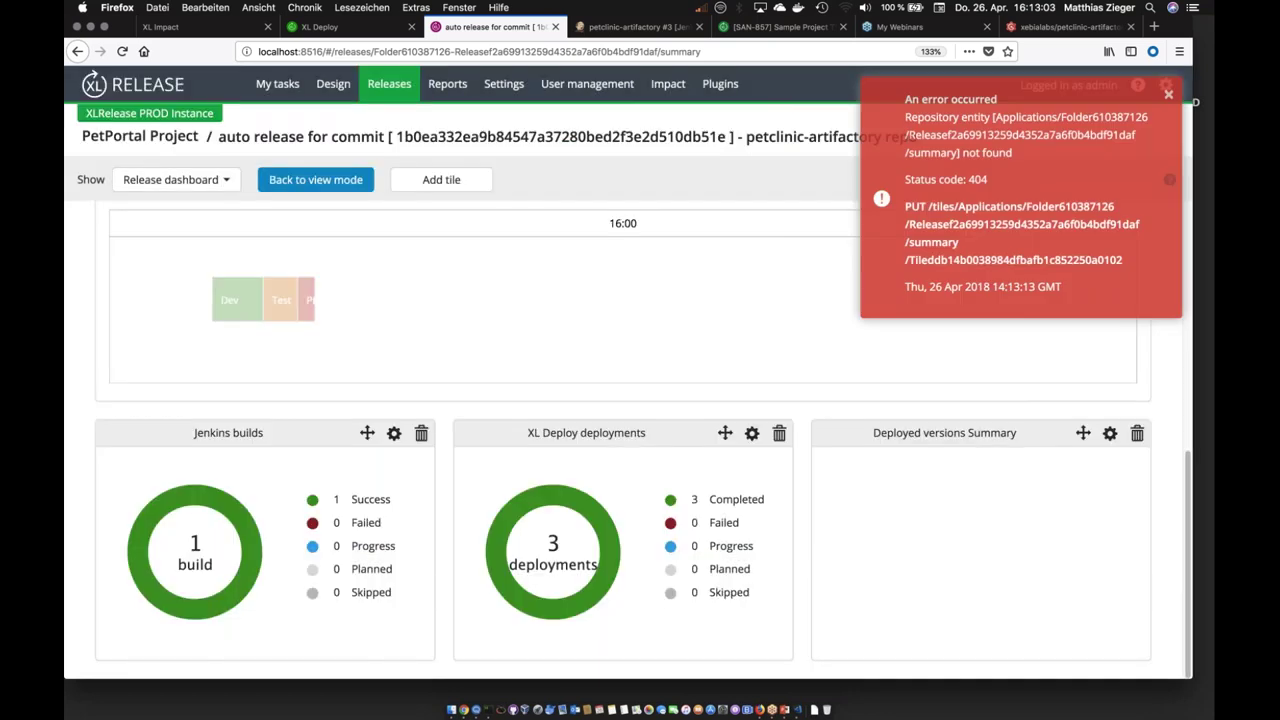
pyautogui.click(1168, 98)
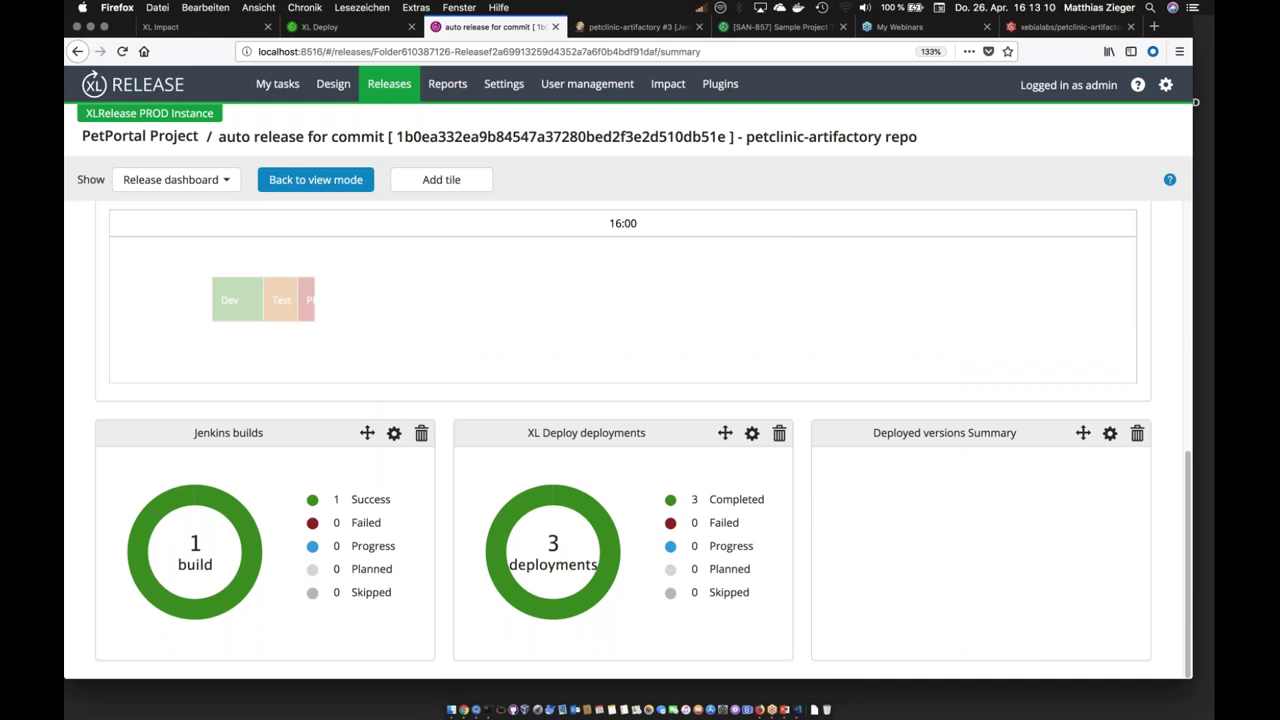
pyautogui.scroll(10, 623, 440)
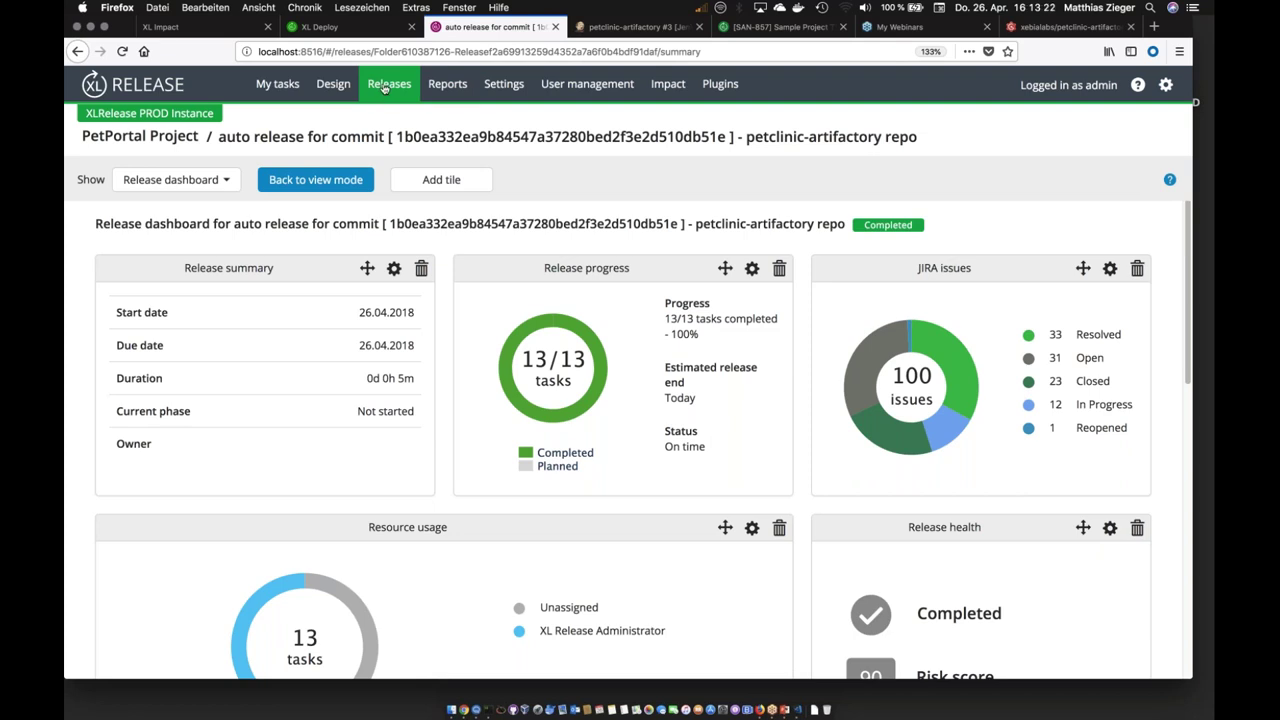
# Step: Go to the Releases list and expand CustomerPortal 3.1.9 to show its QA, UAT and Production phases
pyautogui.click(384, 88)
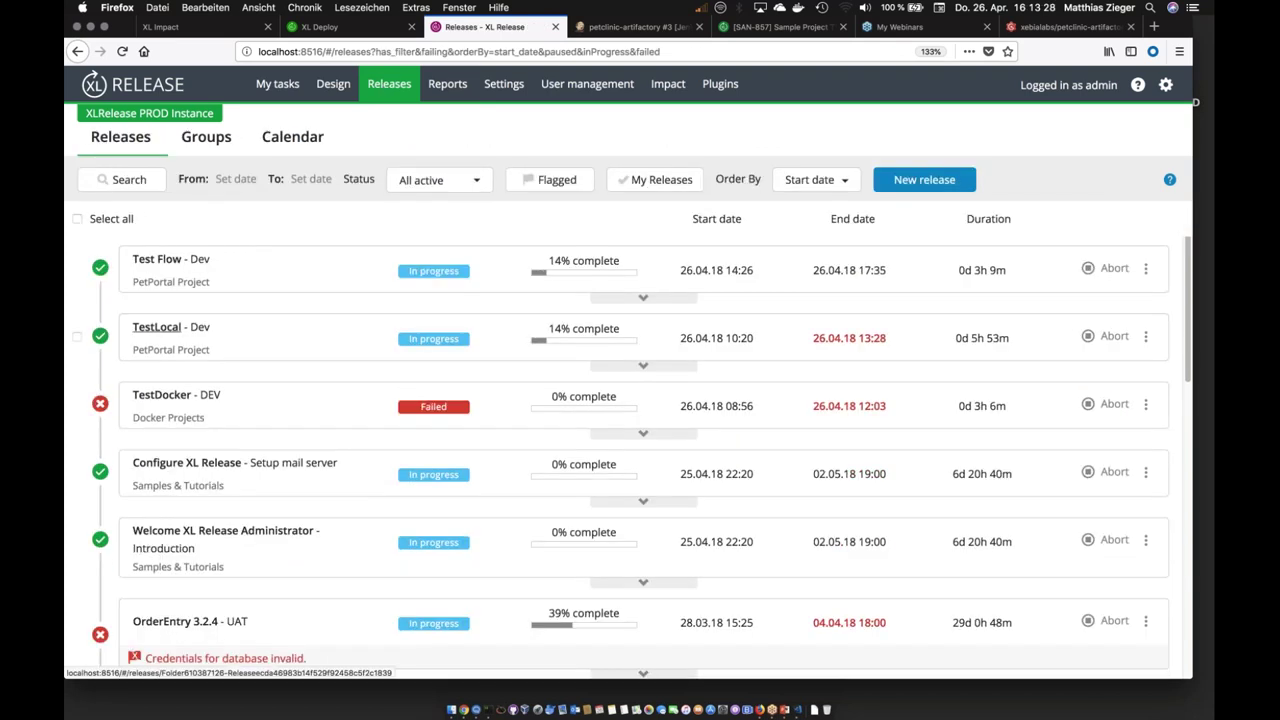
pyautogui.scroll(-8, 632, 458)
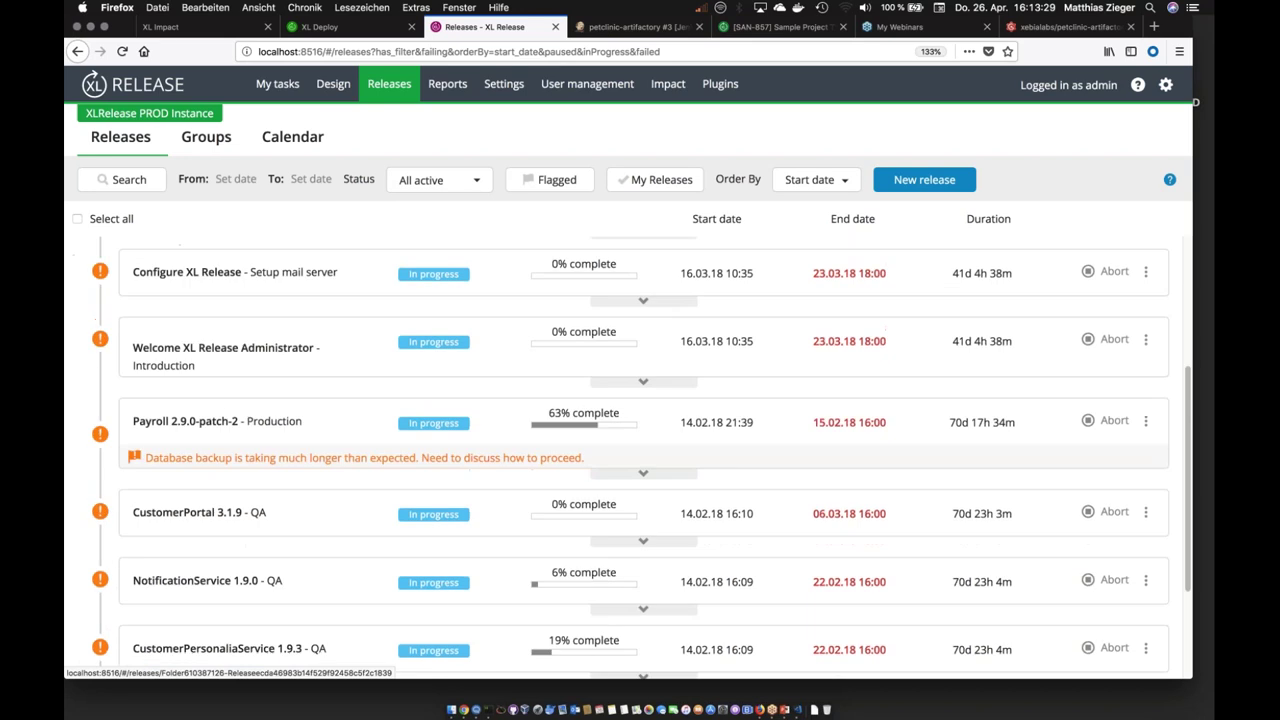
pyautogui.scroll(-4, 190, 330)
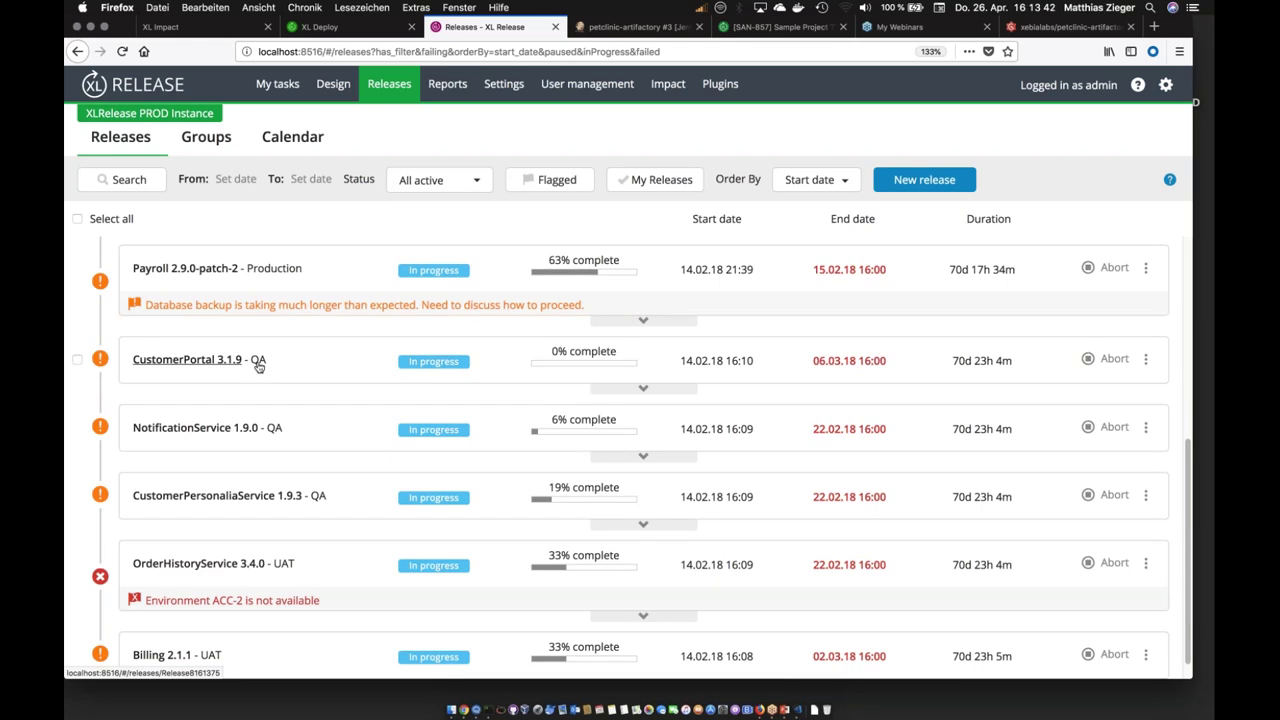
pyautogui.click(615, 390)
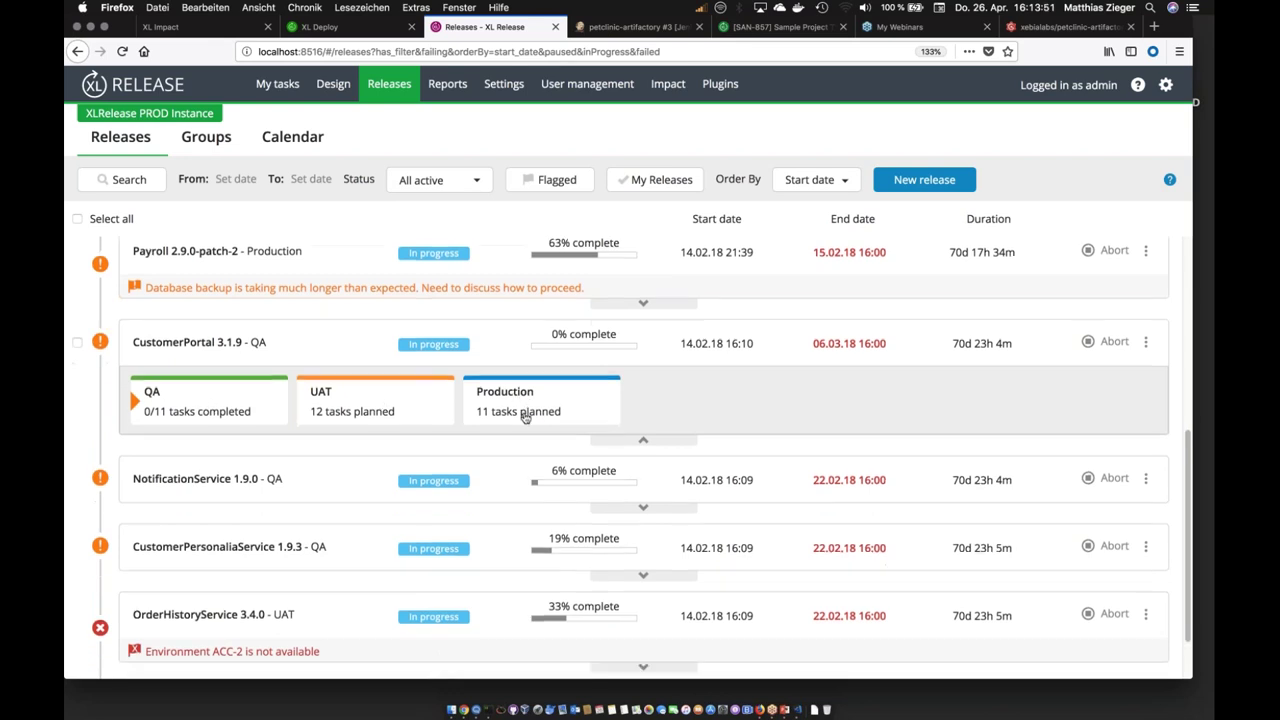
pyautogui.scroll(-2, 524, 418)
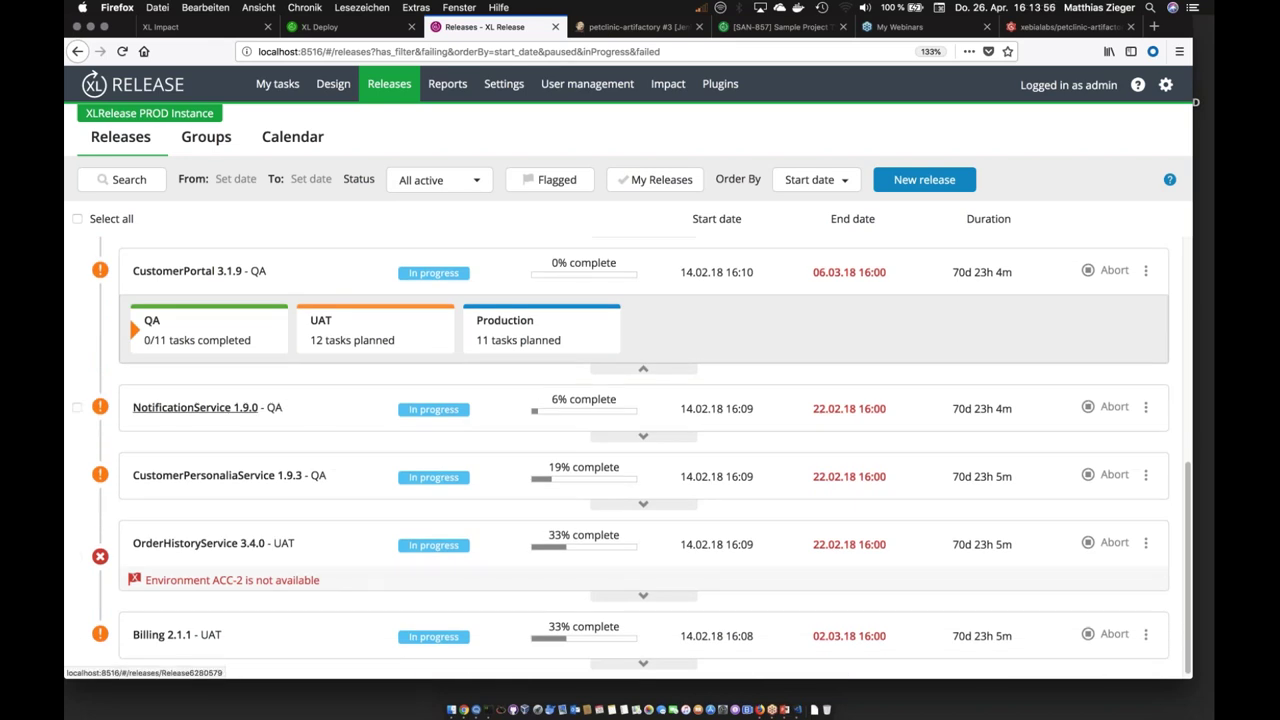
pyautogui.scroll(-1, 352, 508)
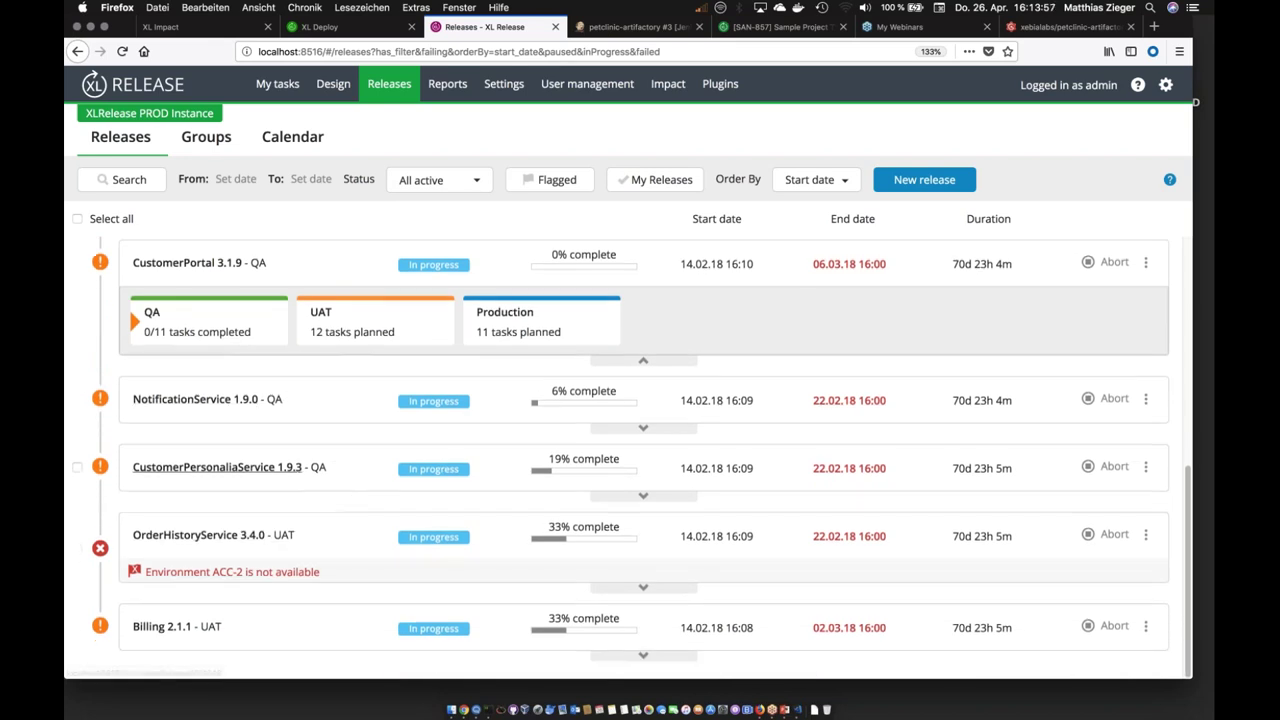
pyautogui.scroll(15, 250, 475)
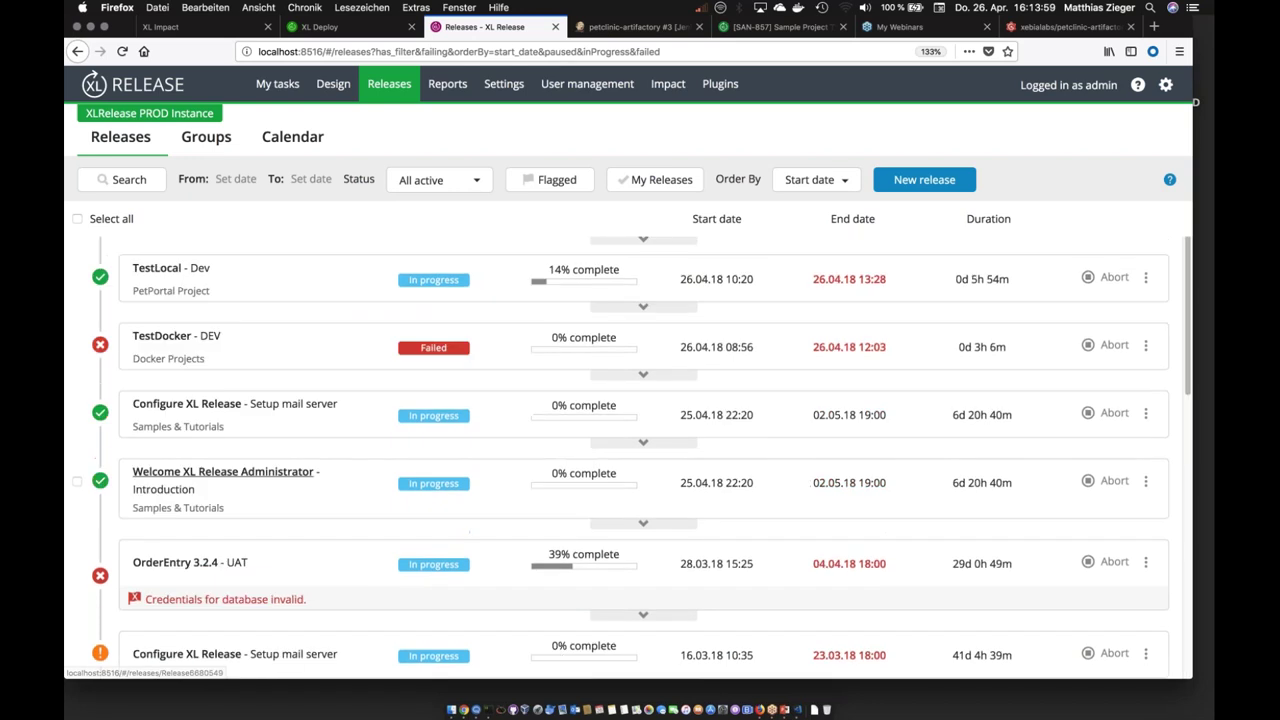
pyautogui.scroll(-15, 640, 460)
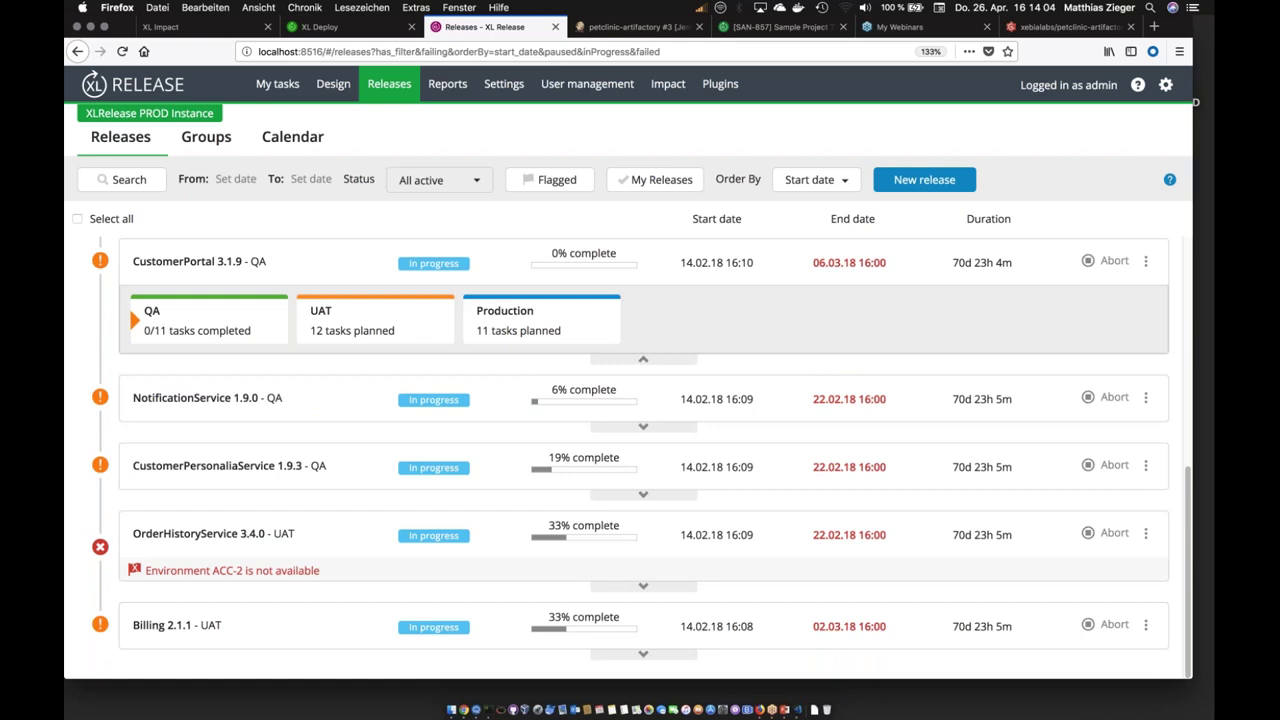
# Step: Filter the release list to Planned status only
pyautogui.click(440, 180)
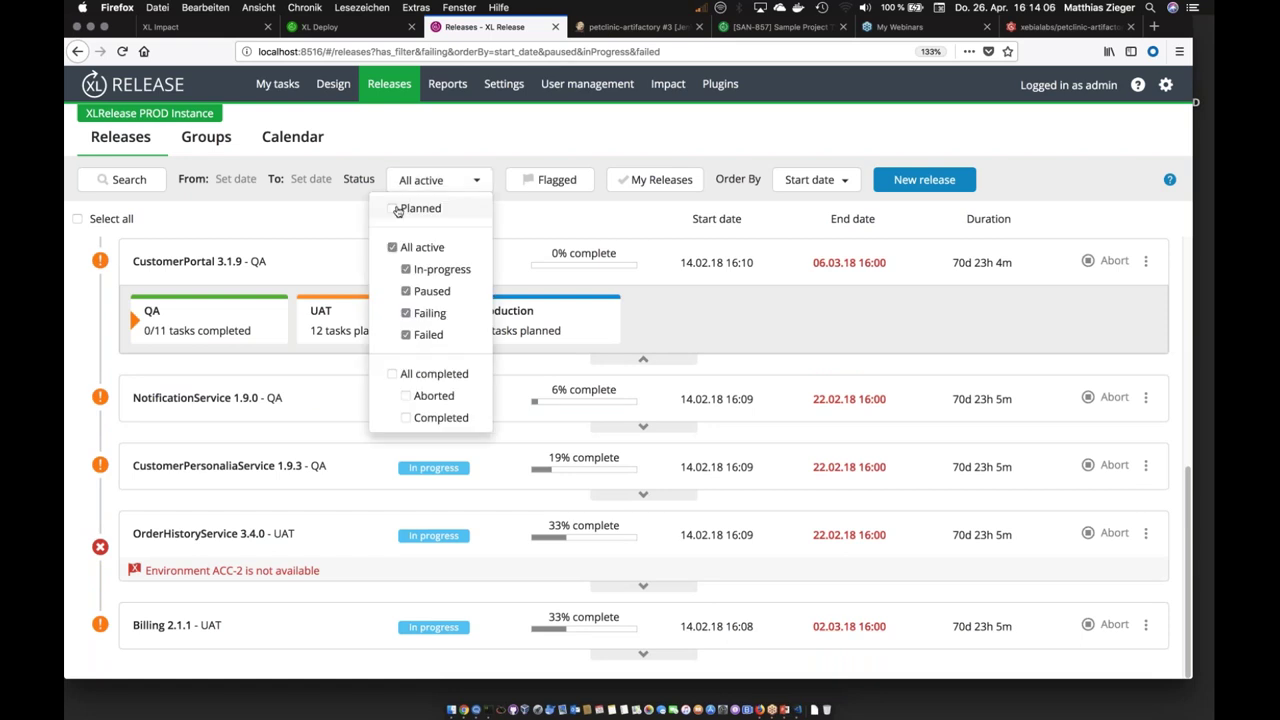
pyautogui.click(395, 208)
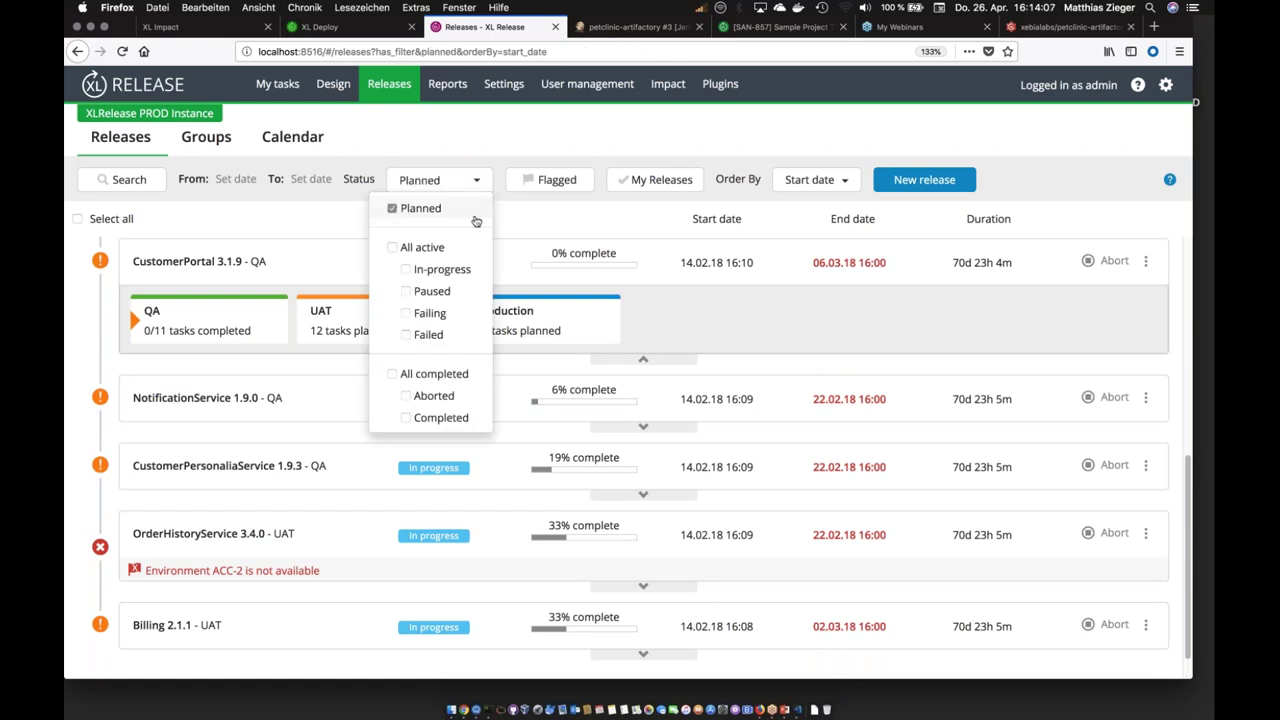
pyautogui.click(517, 220)
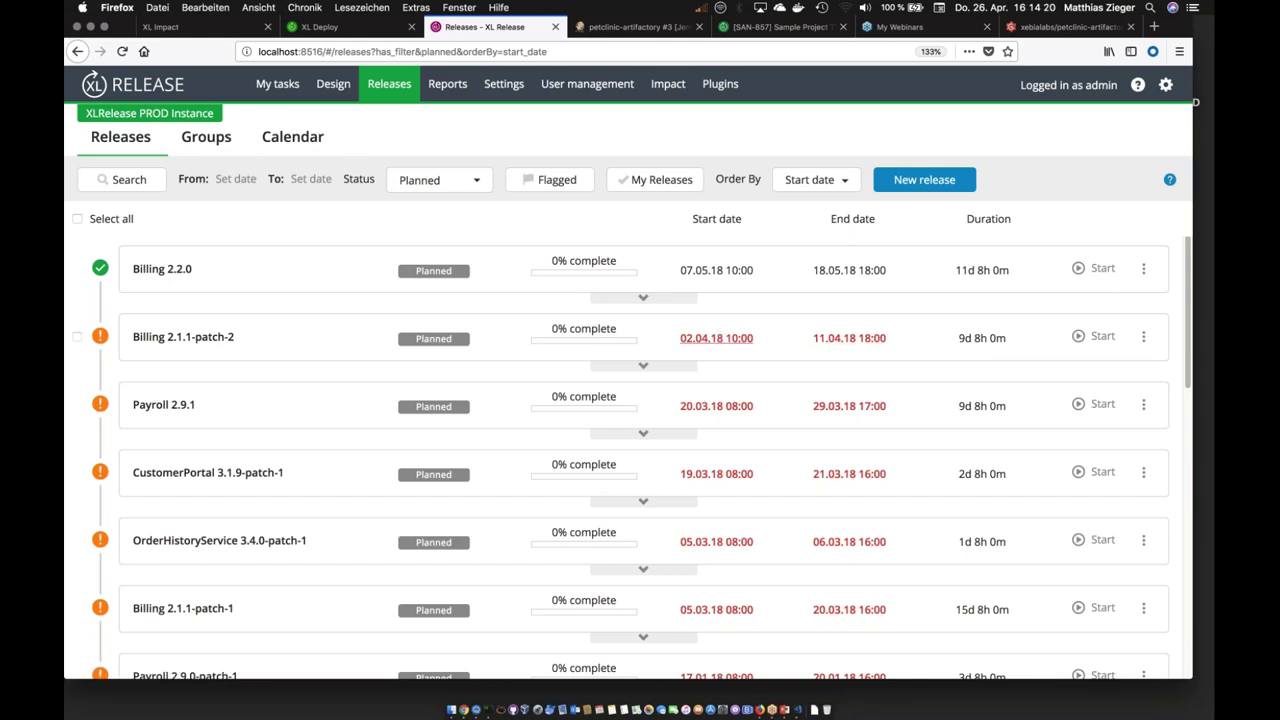
# Step: Expand Billing 2.1.1-patch-2 and Billing 2.2.0 to show their planned phases
pyautogui.click(673, 338)
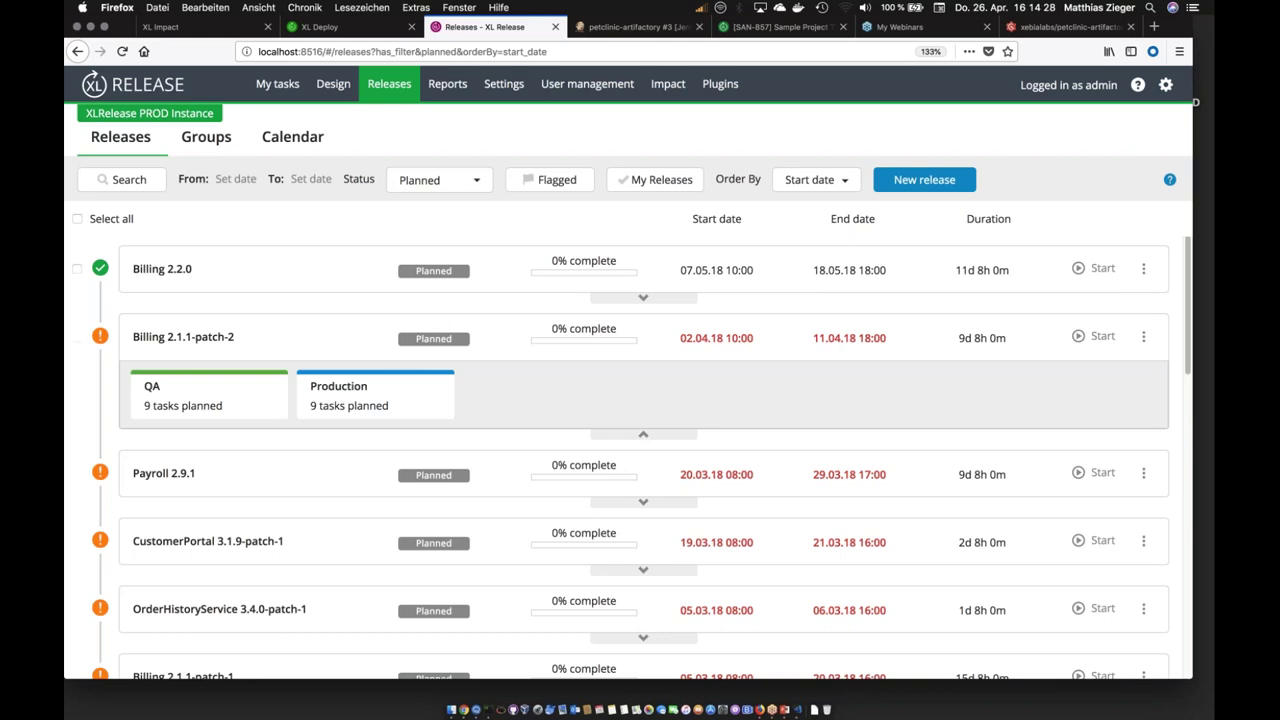
pyautogui.click(160, 282)
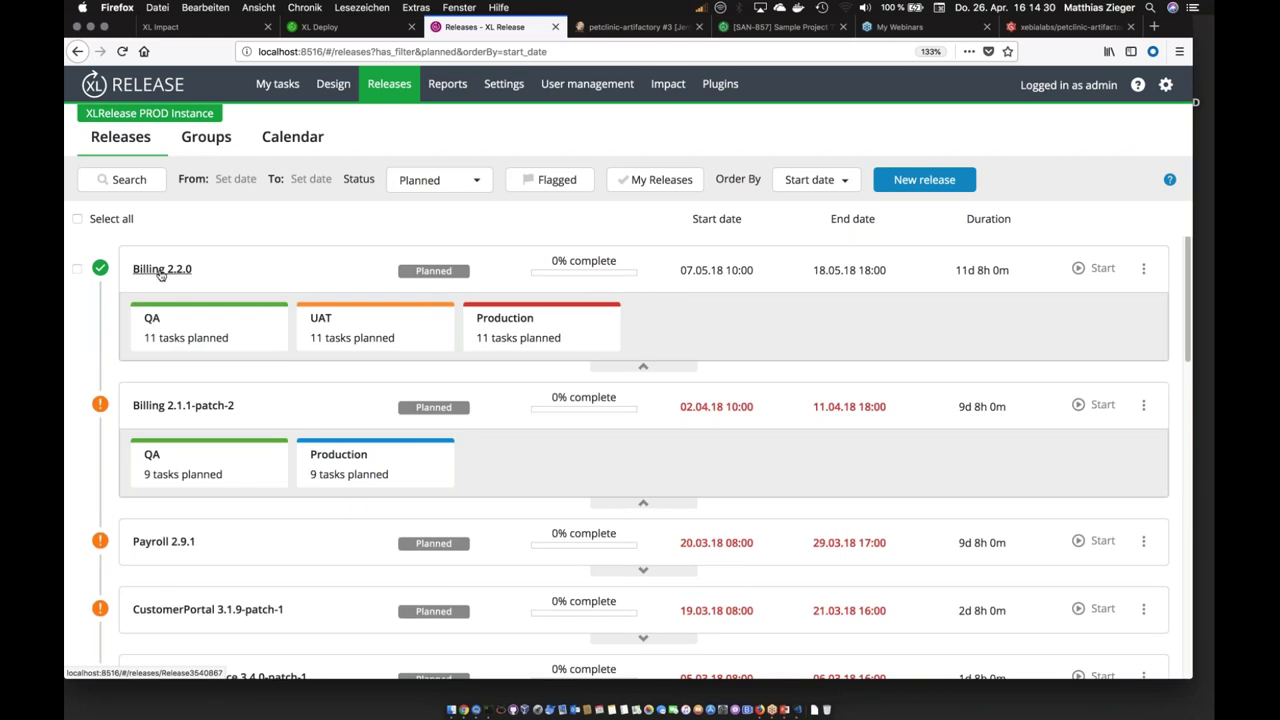
pyautogui.moveTo(100, 268)
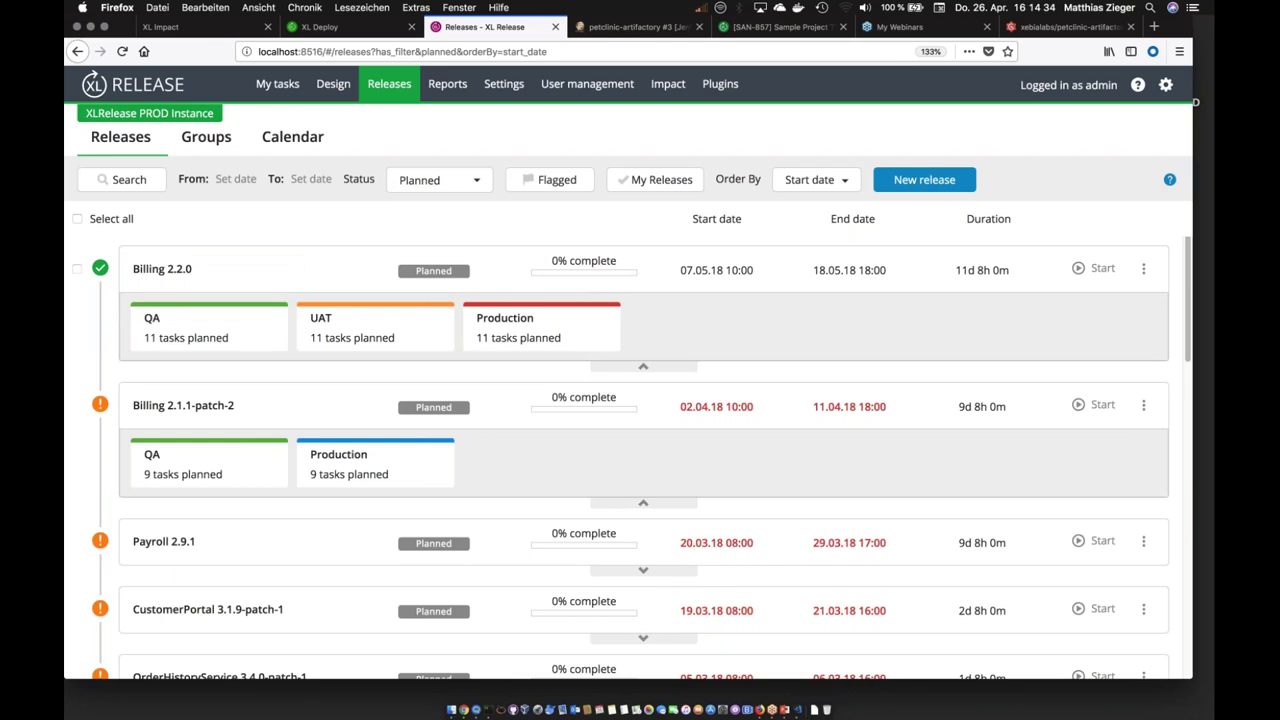
pyautogui.moveTo(104, 406)
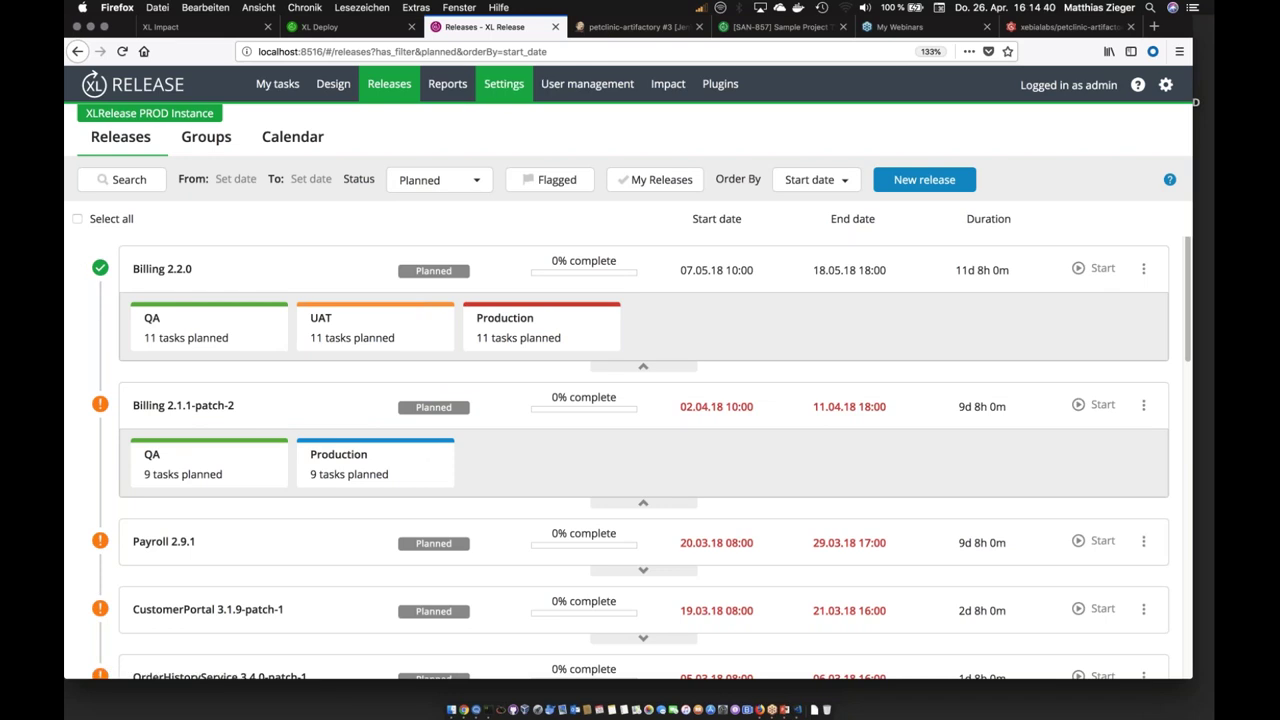
# Step: Start a new risk profile in Settings named Demo Risk Profile
pyautogui.click(501, 91)
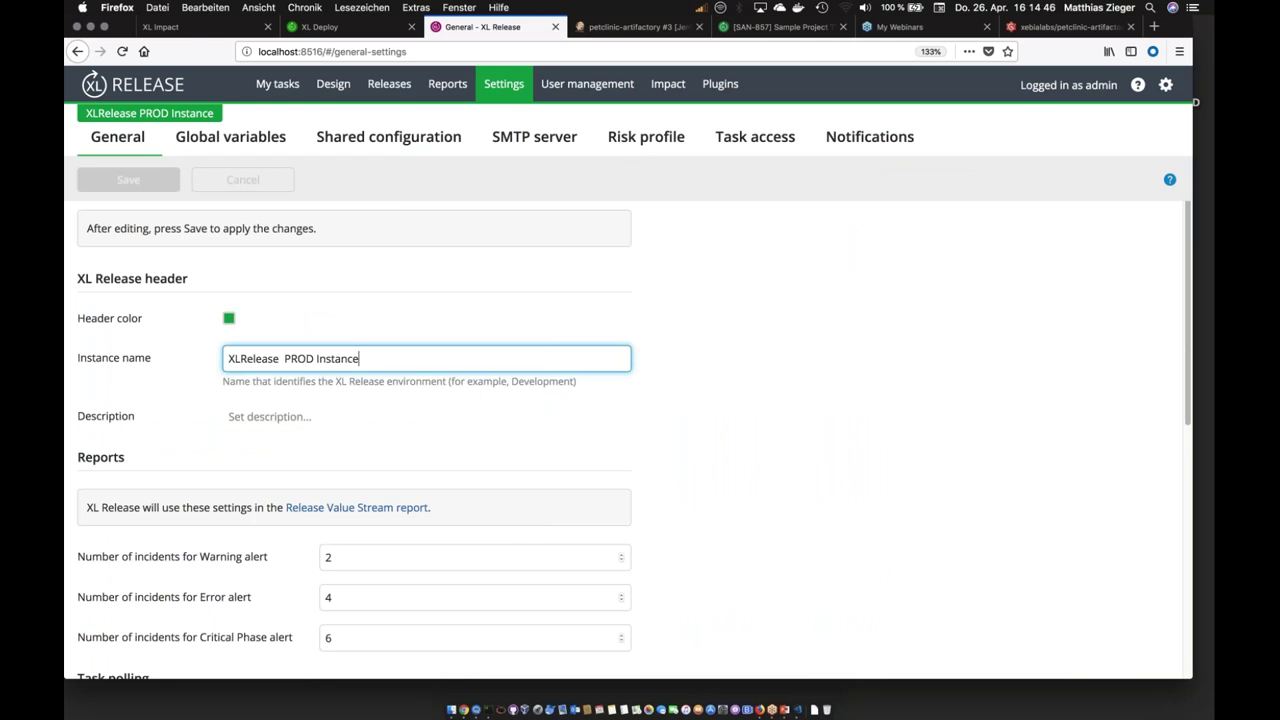
pyautogui.click(629, 139)
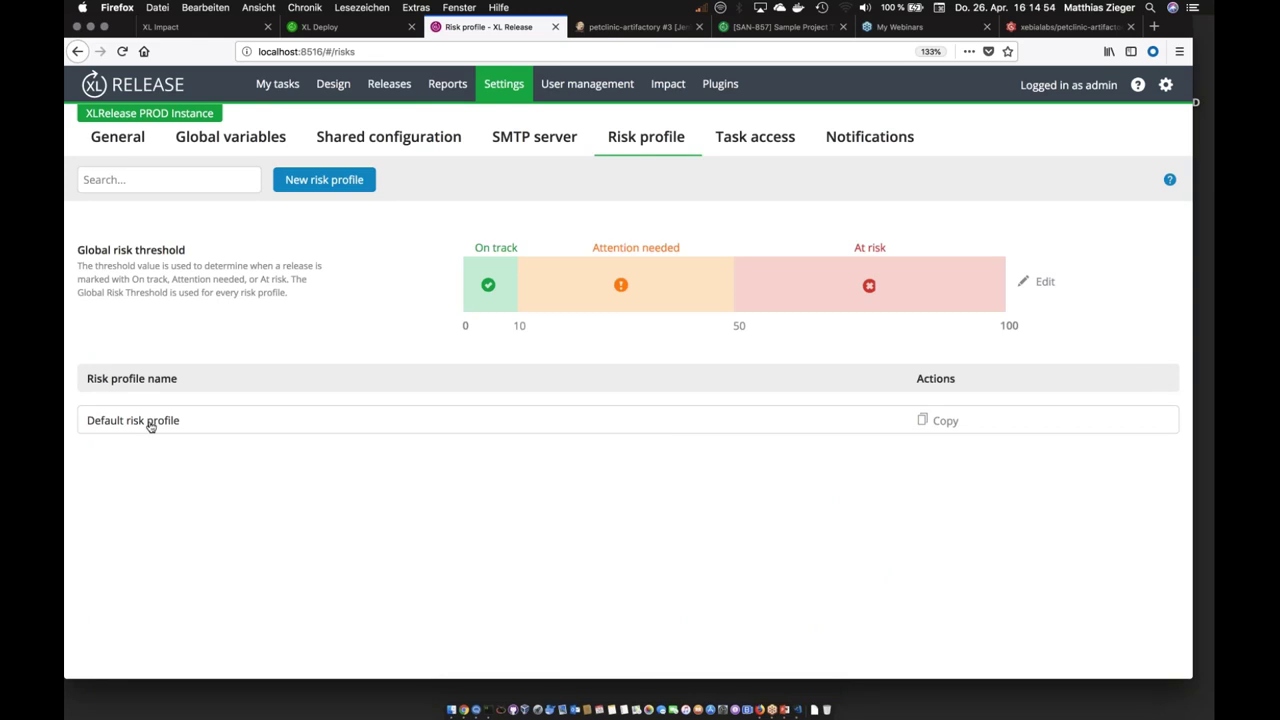
pyautogui.click(324, 179)
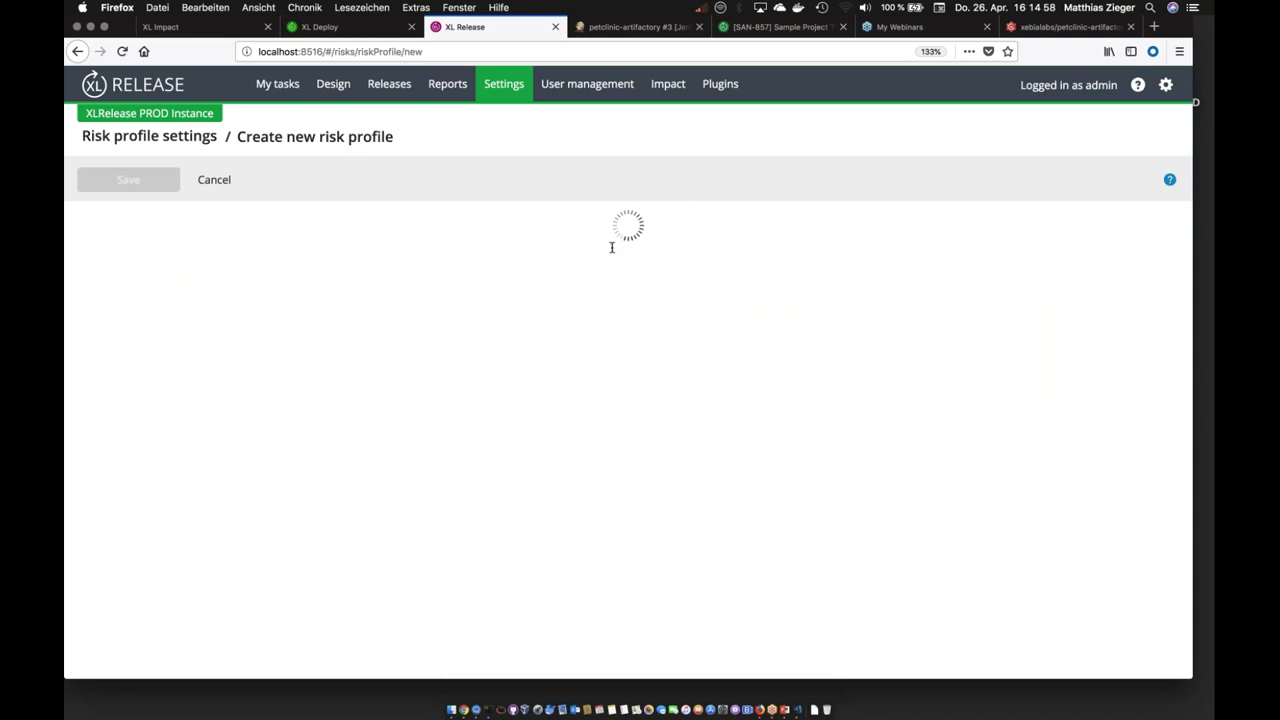
pyautogui.write('Demo')
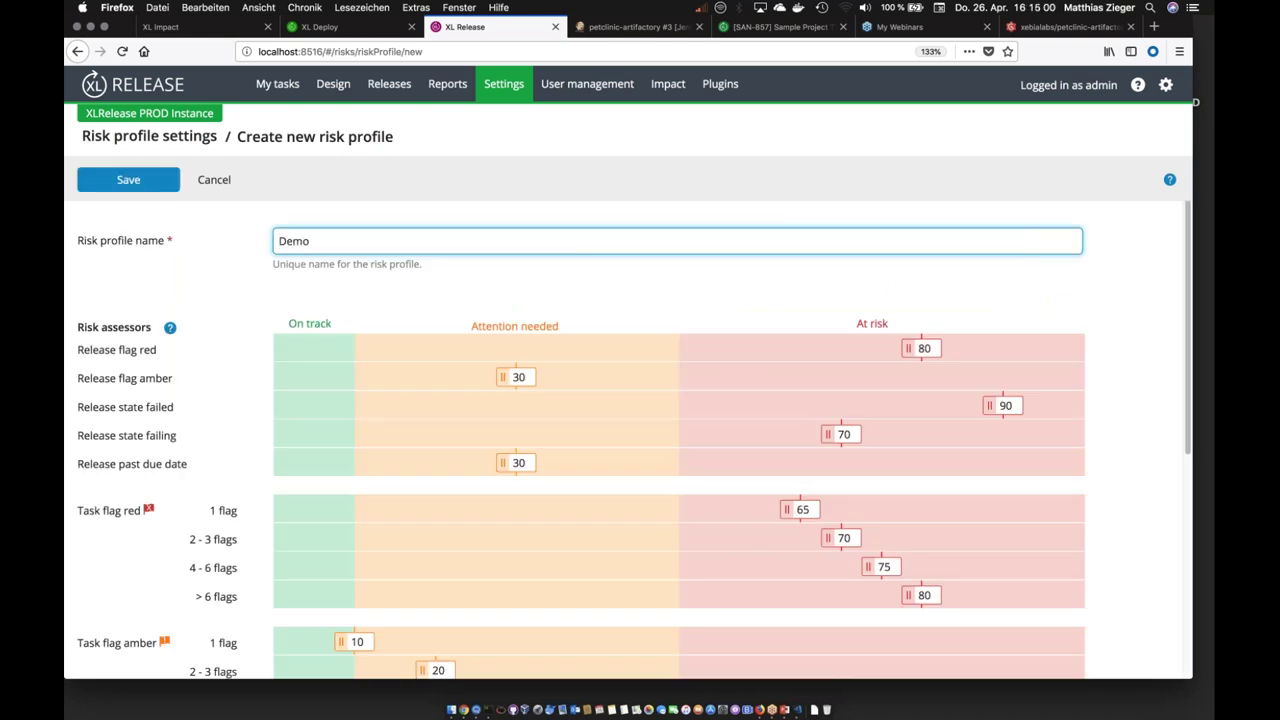
pyautogui.write(' Risk Profile')
# Step: Set release flag red to 64 and amber to 40, save, and return to Releases
pyautogui.scroll(-1, 714, 393)
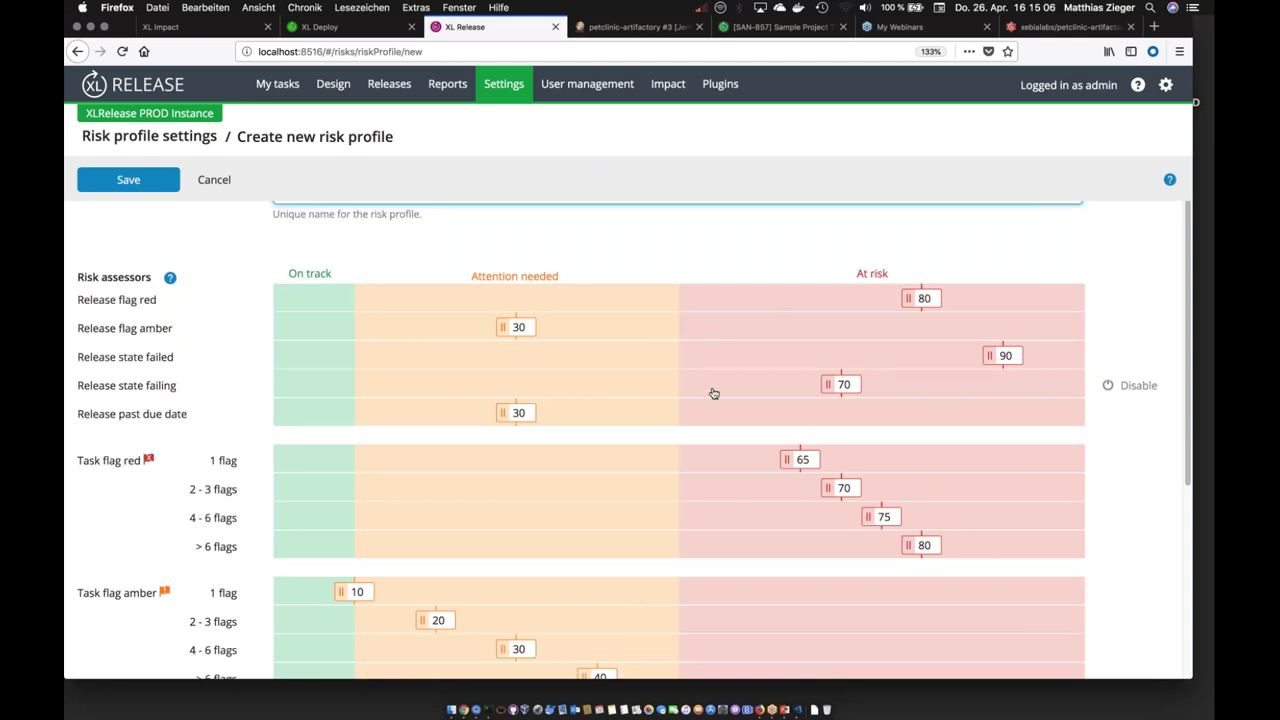
pyautogui.moveTo(908, 298); pyautogui.dragTo(900, 298)
pyautogui.moveTo(808, 304); pyautogui.dragTo(792, 299)
pyautogui.moveTo(505, 331); pyautogui.dragTo(586, 330)
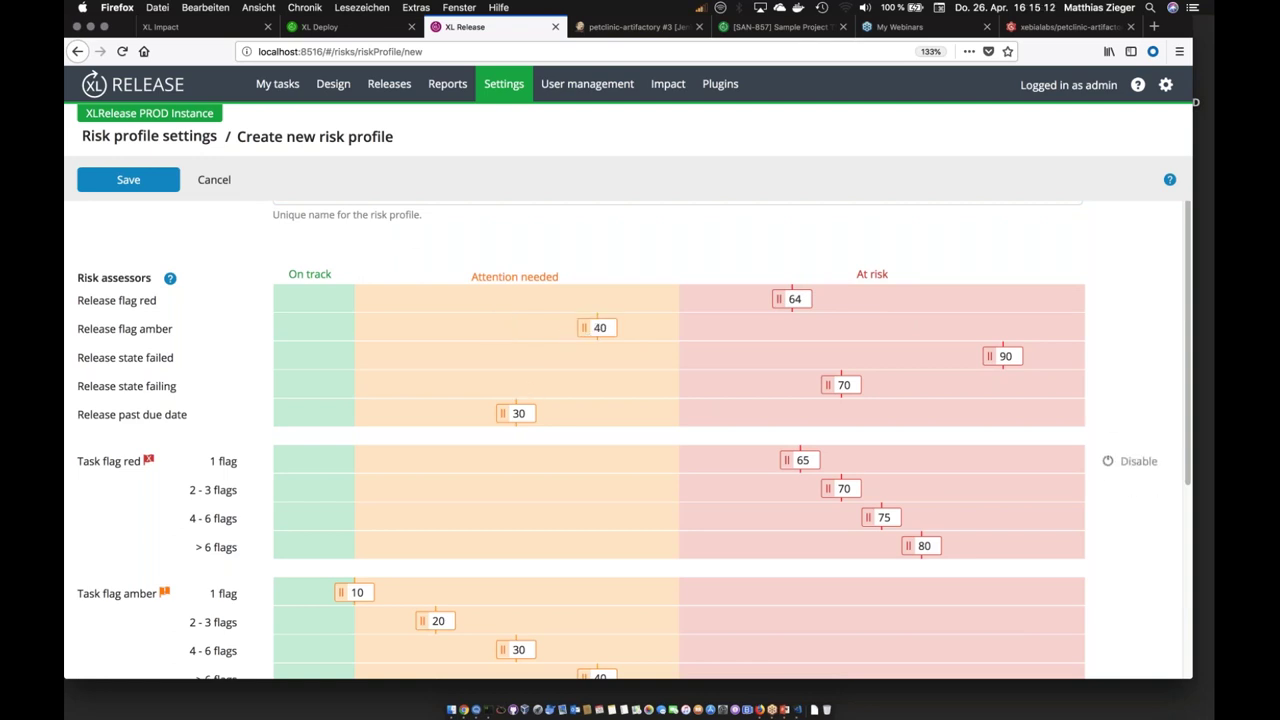
pyautogui.scroll(-5, 500, 449)
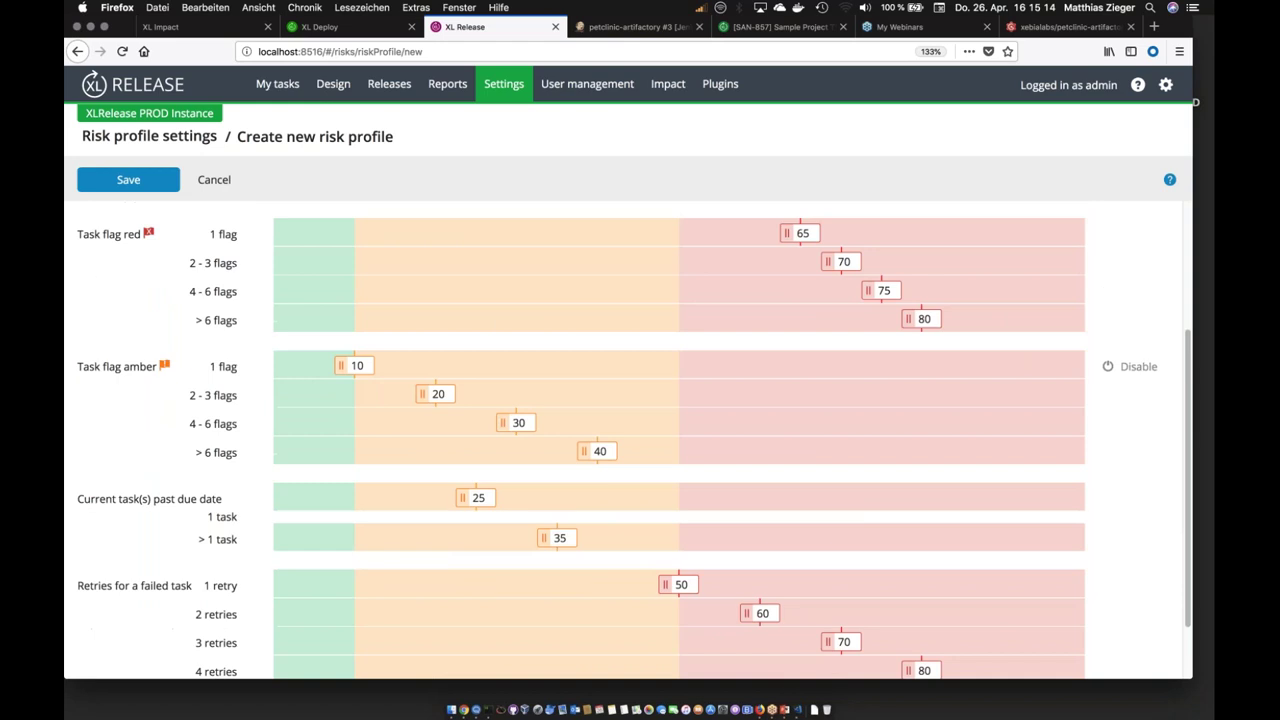
pyautogui.scroll(5, 634, 440)
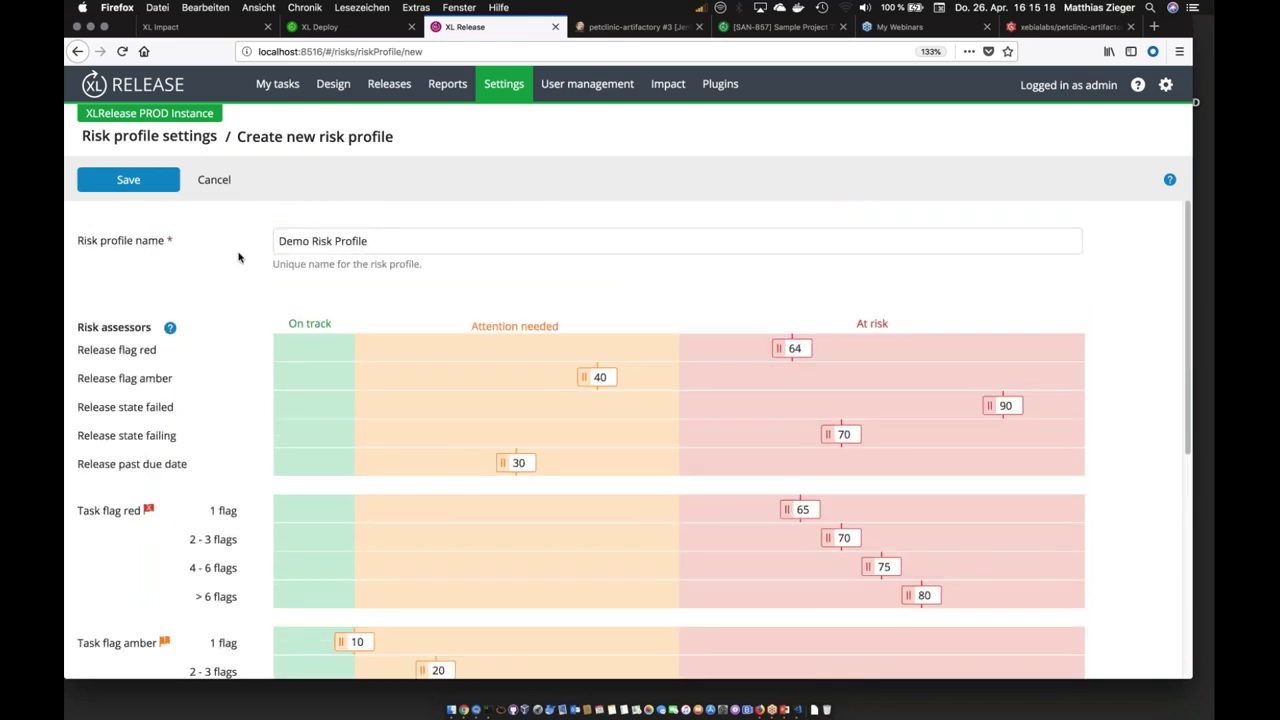
pyautogui.click(136, 186)
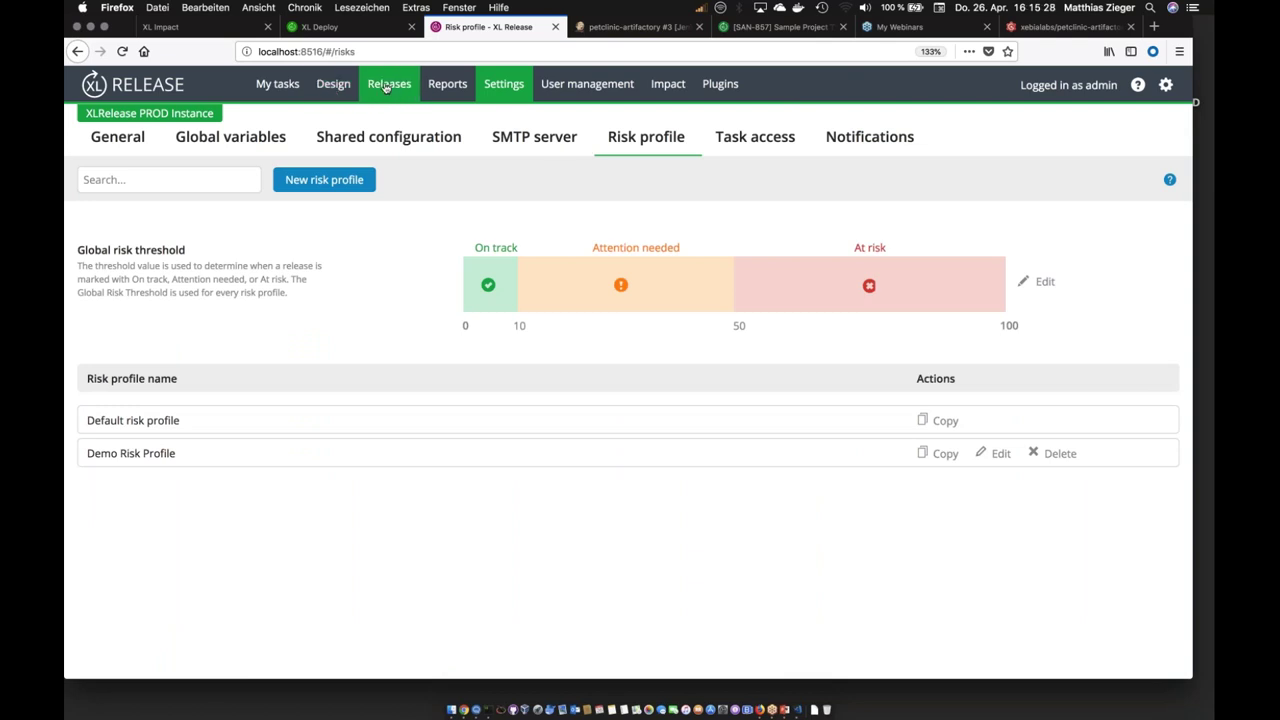
pyautogui.click(380, 85)
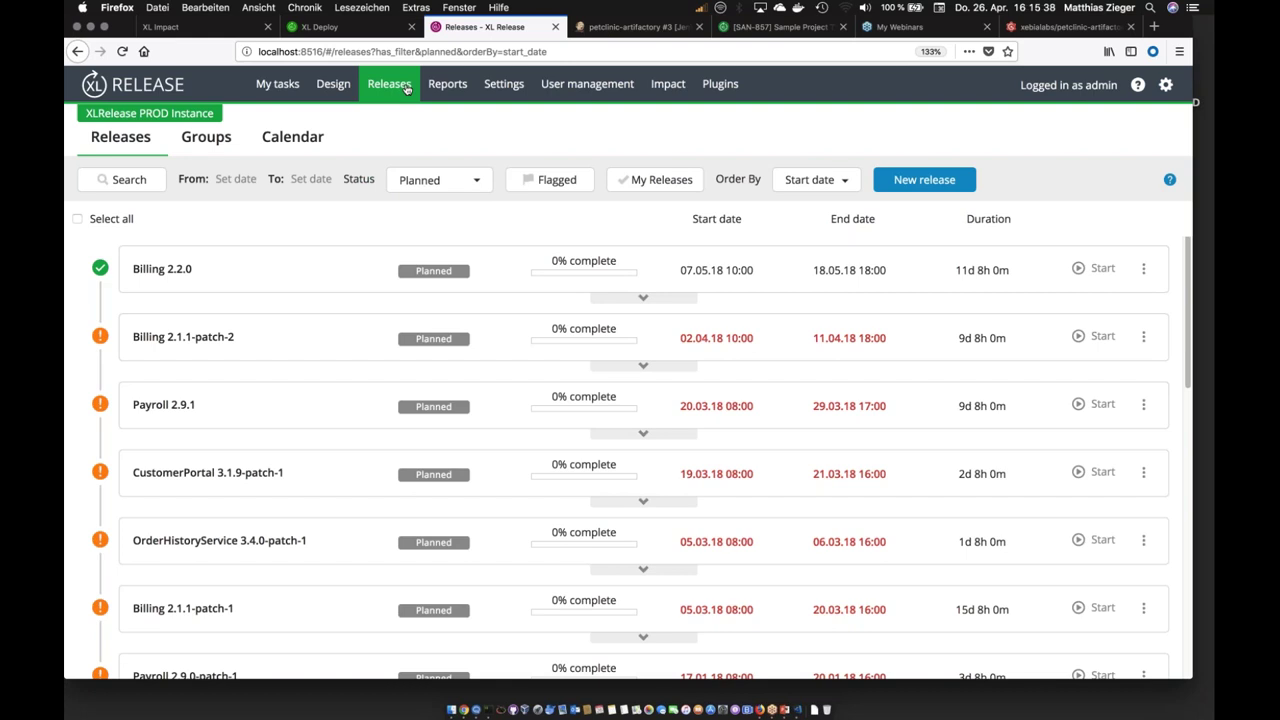
# Step: In the April 2018 calendar, check OrderEntry 3.2.4's dependency on Billing 2.1.1-patch-1 and open OrderEntry 3.2.4
pyautogui.click(281, 143)
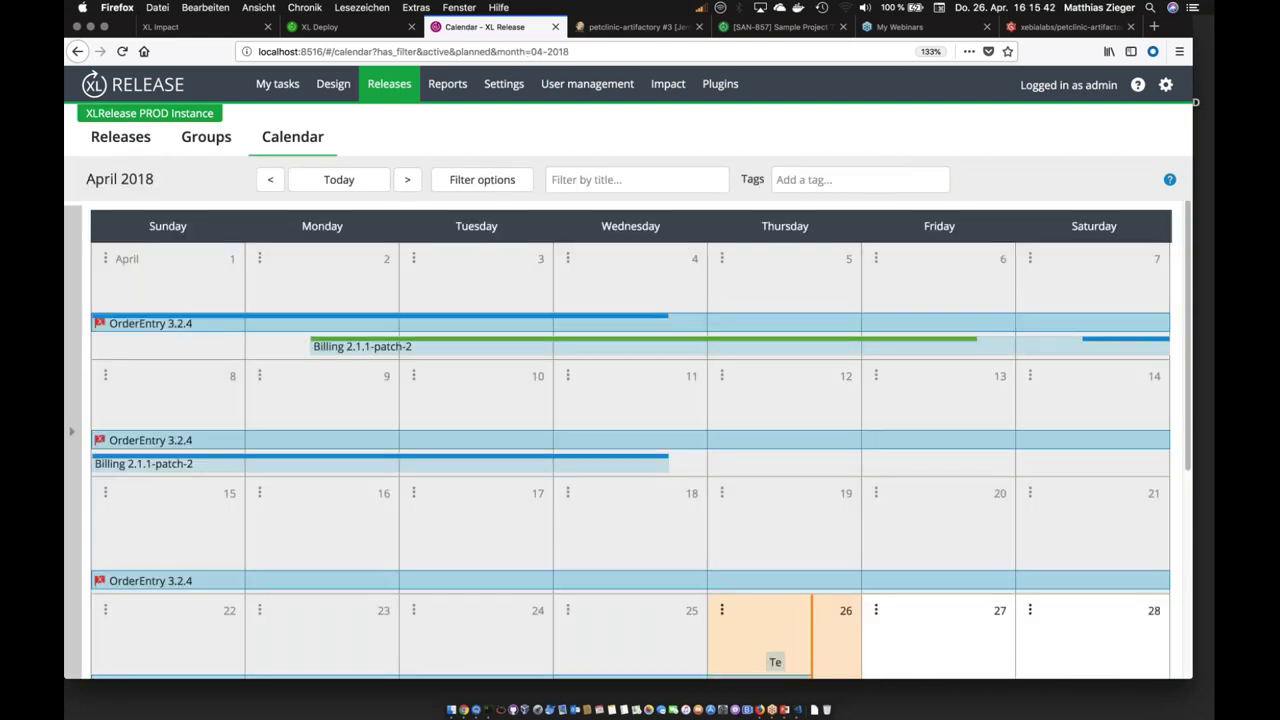
pyautogui.click(228, 436)
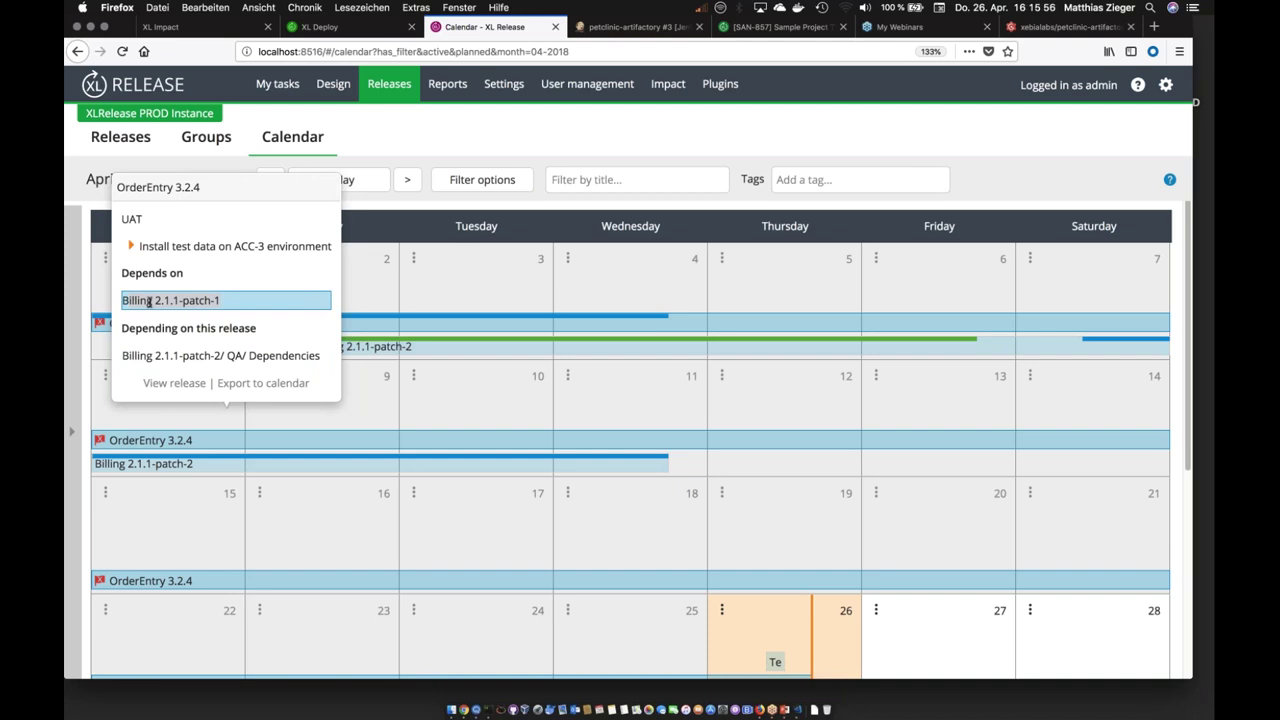
pyautogui.tripleClick(156, 300)
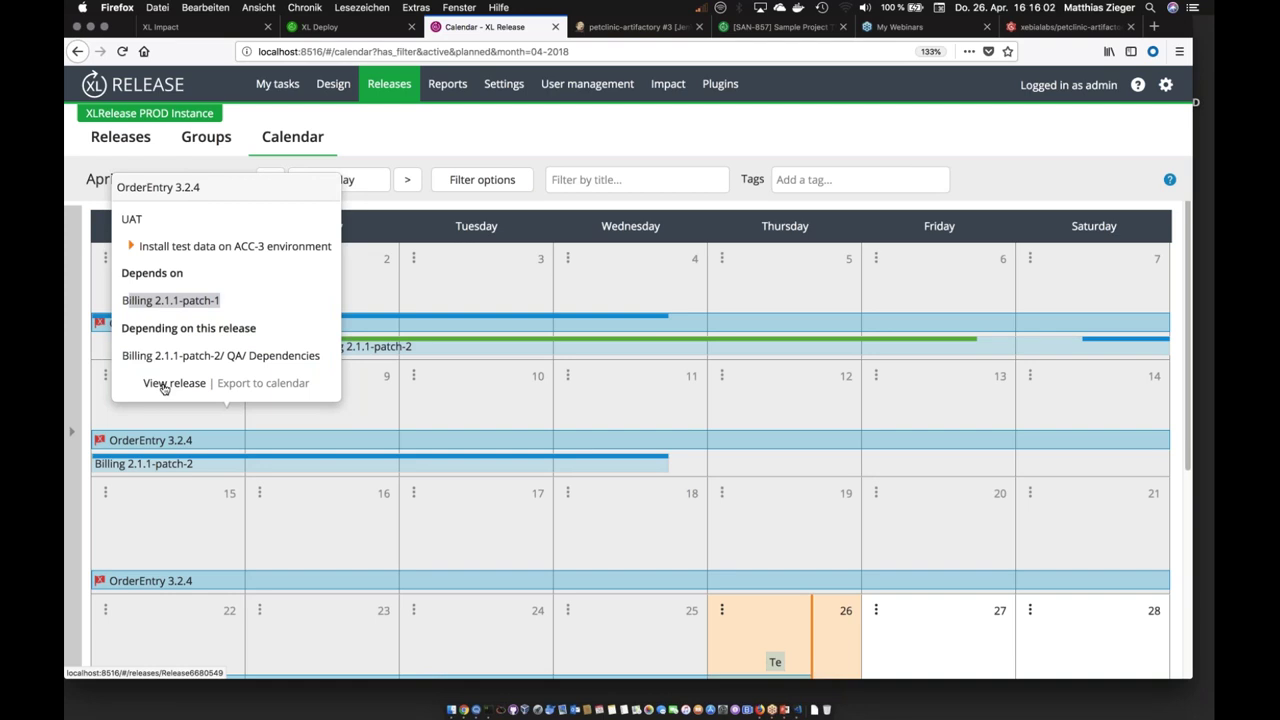
pyautogui.click(164, 385)
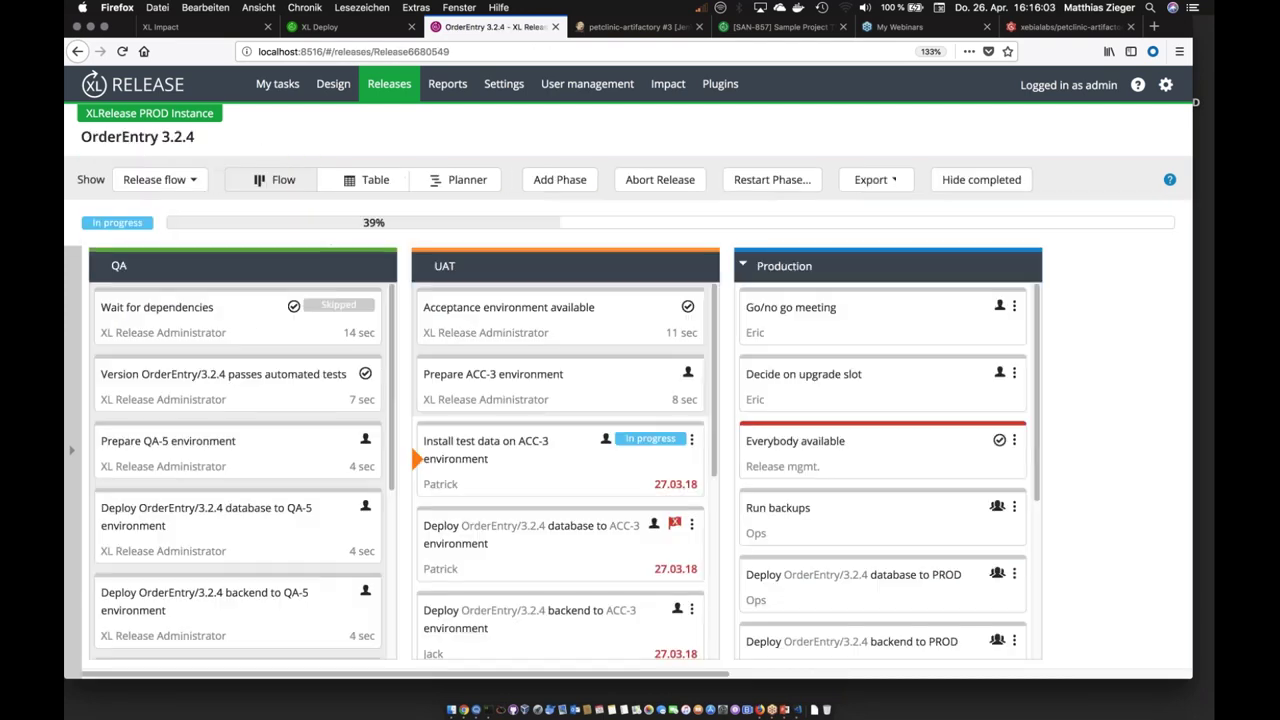
# Step: Switch OrderEntry 3.2.4 to the Relationships view, showing its link to Billing 2.1.1-patch-1
pyautogui.hscroll(5, 560, 450)
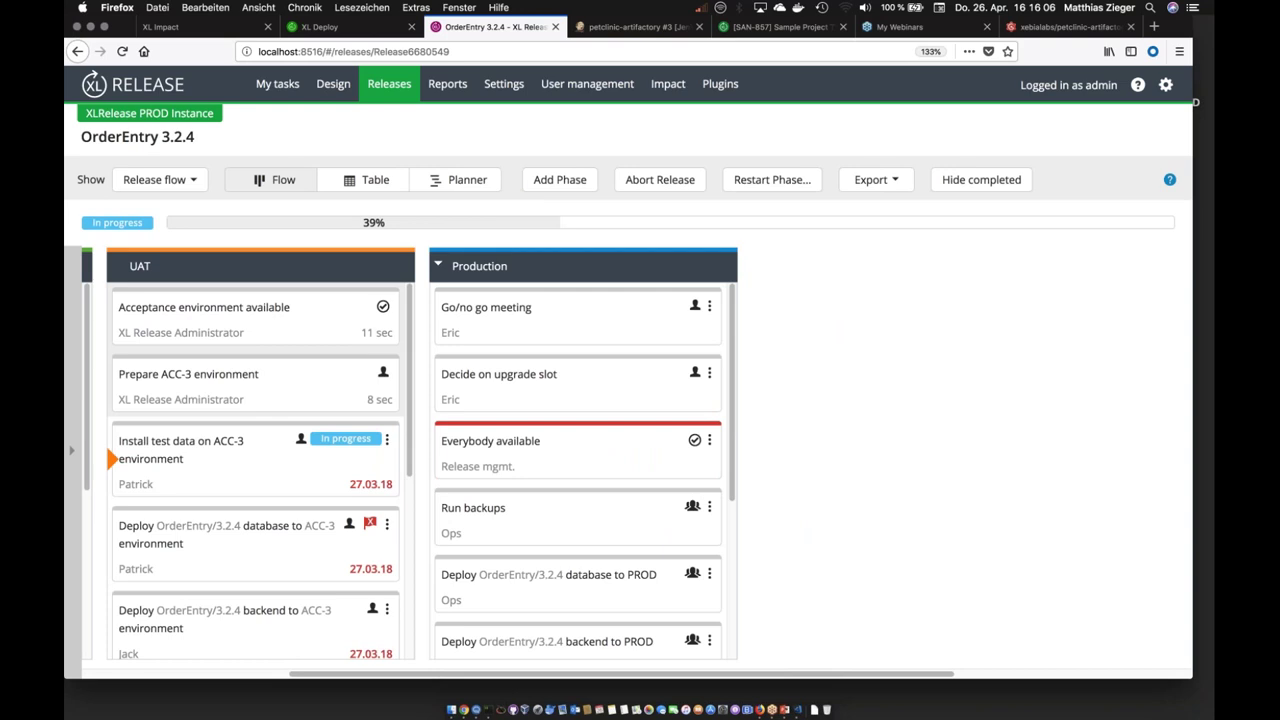
pyautogui.scroll(-5, 255, 470)
pyautogui.scroll(5, 255, 470)
pyautogui.click(157, 184)
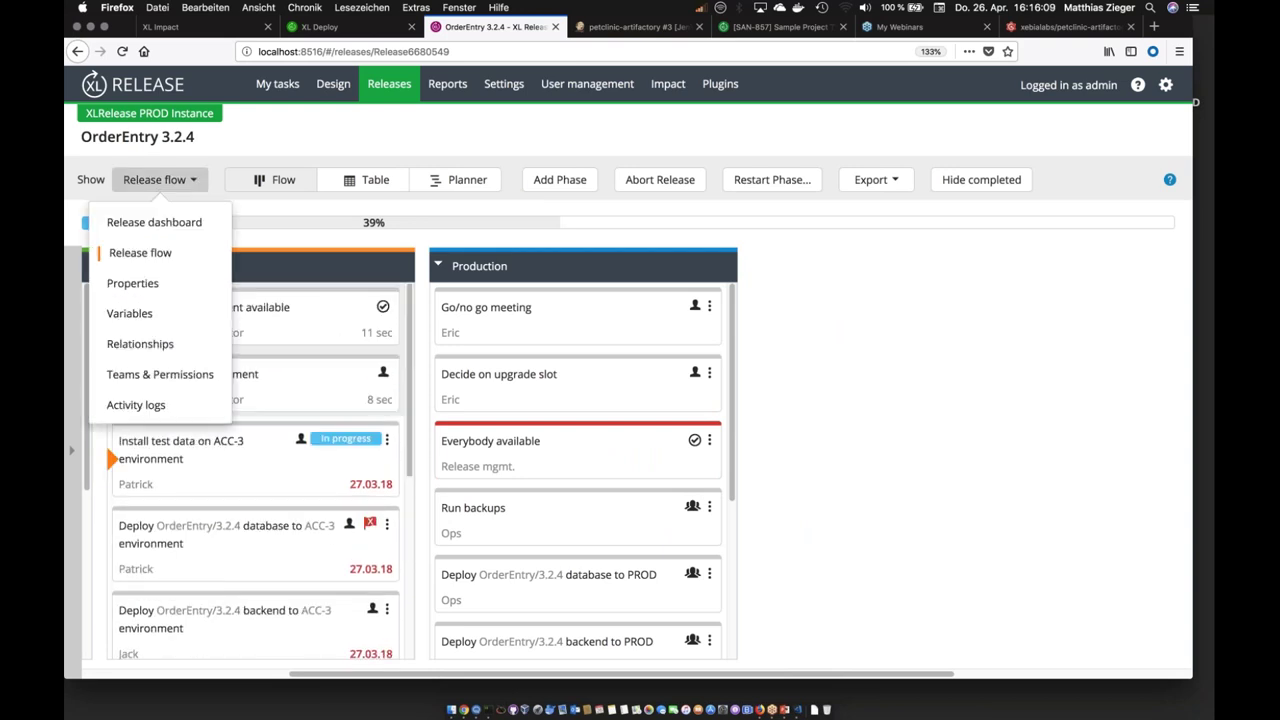
pyautogui.click(140, 343)
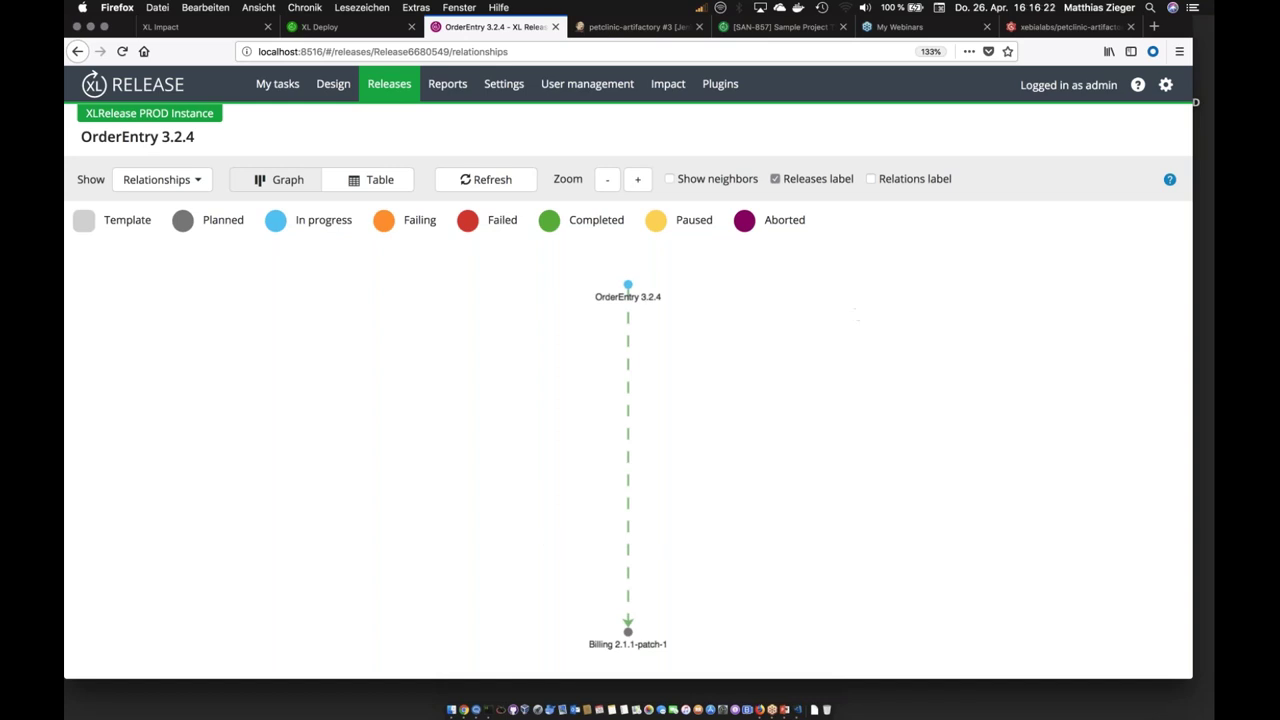
# Step: Label relations, list related releases in Table view and open Billing 2.1.1-patch-1
pyautogui.click(870, 181)
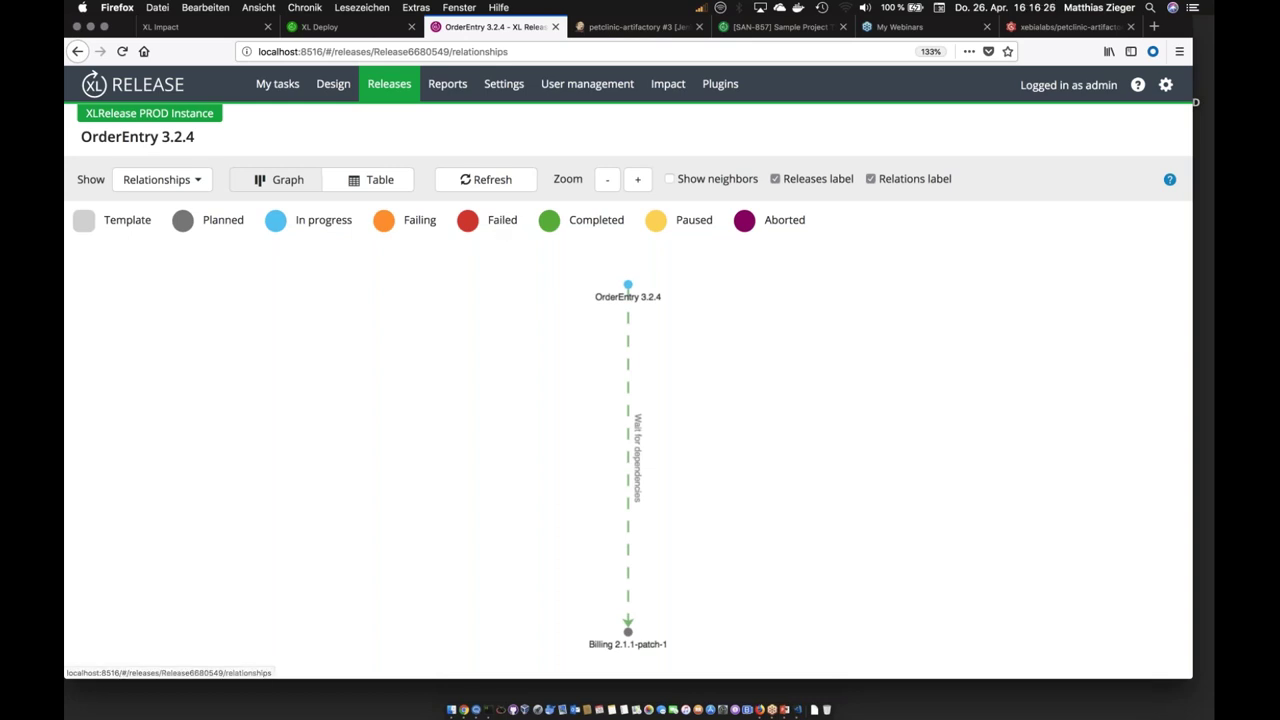
pyautogui.click(190, 181)
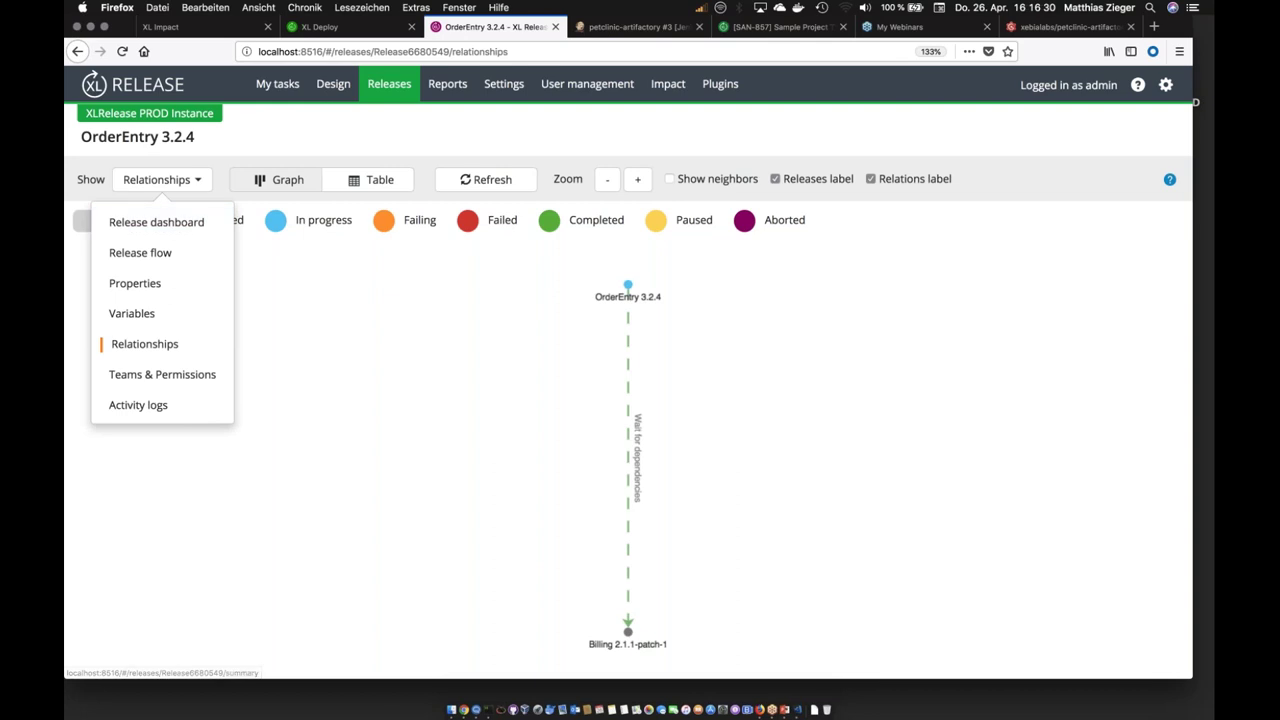
pyautogui.click(373, 179)
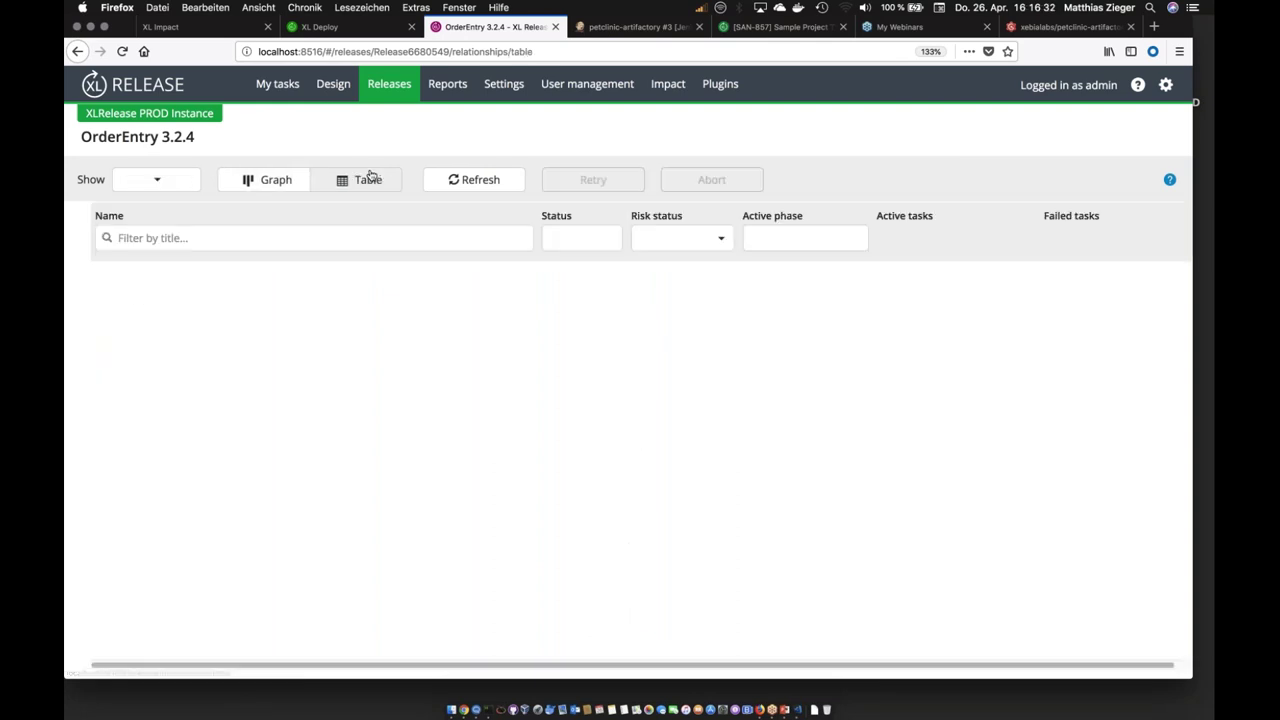
pyautogui.click(184, 307)
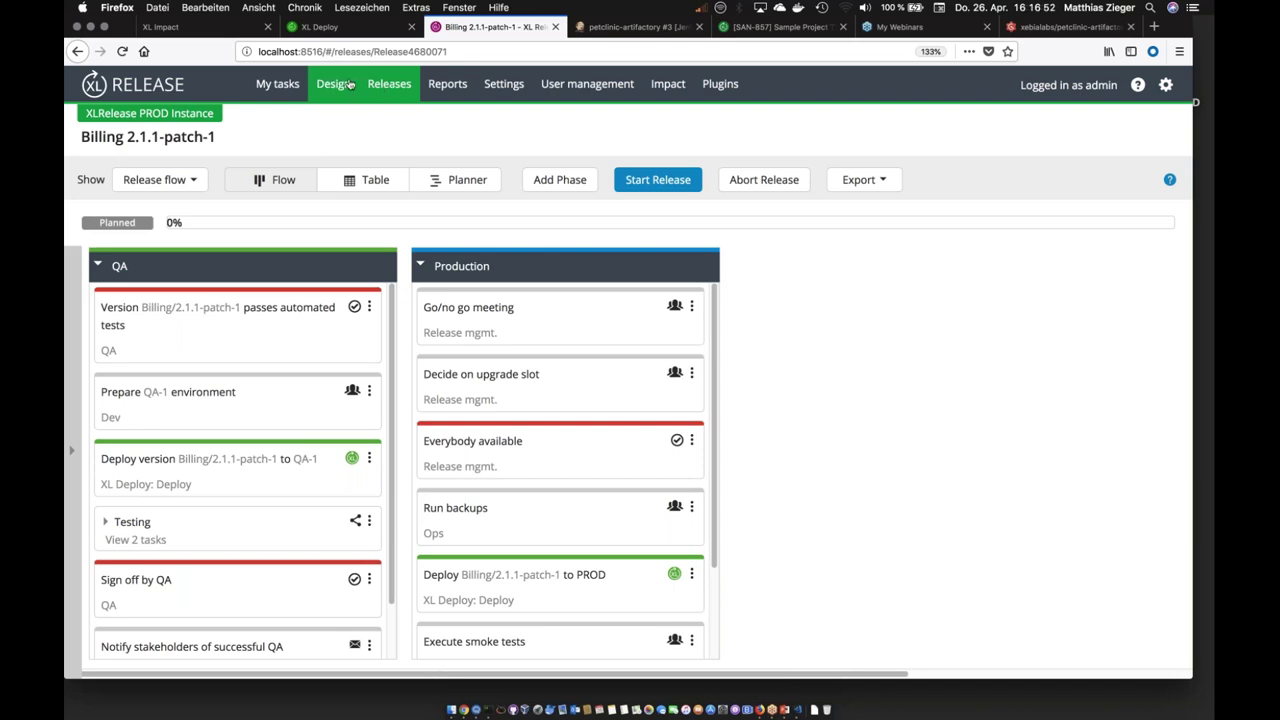
# Step: Check existing release groups under Settings > Releases > Groups, then return to Design
pyautogui.click(495, 90)
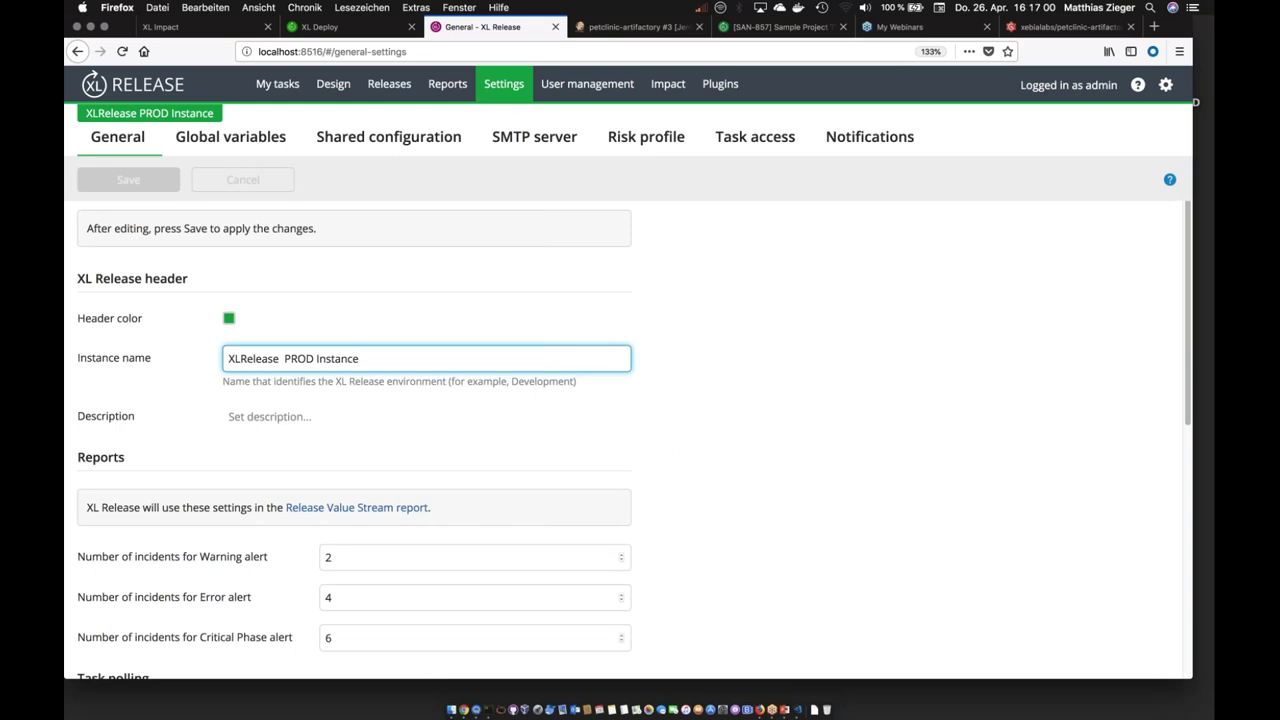
pyautogui.click(380, 89)
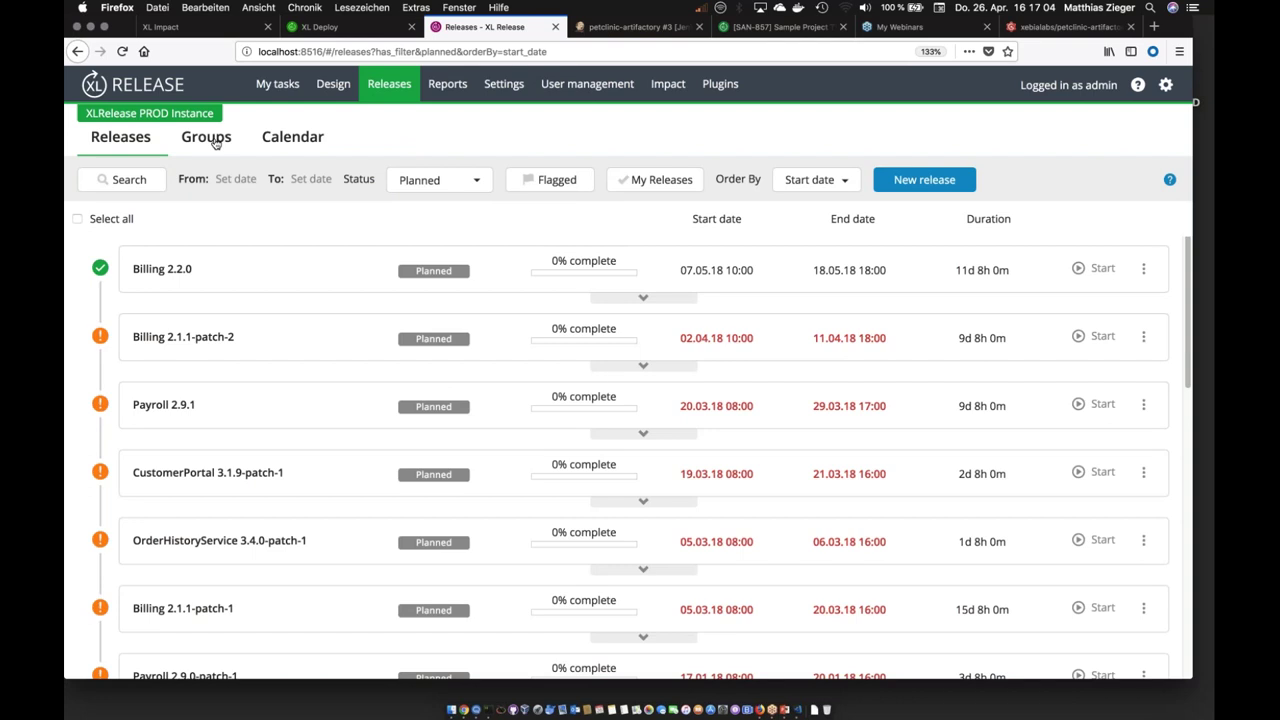
pyautogui.click(206, 137)
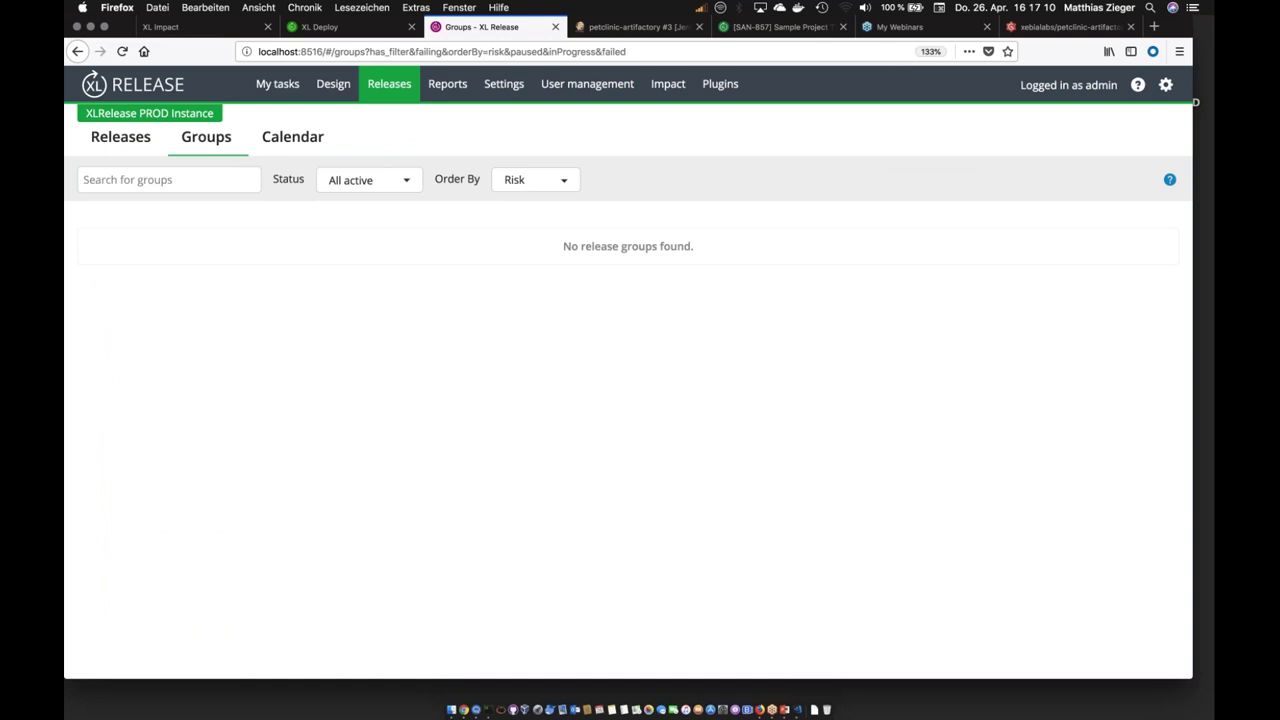
pyautogui.click(334, 86)
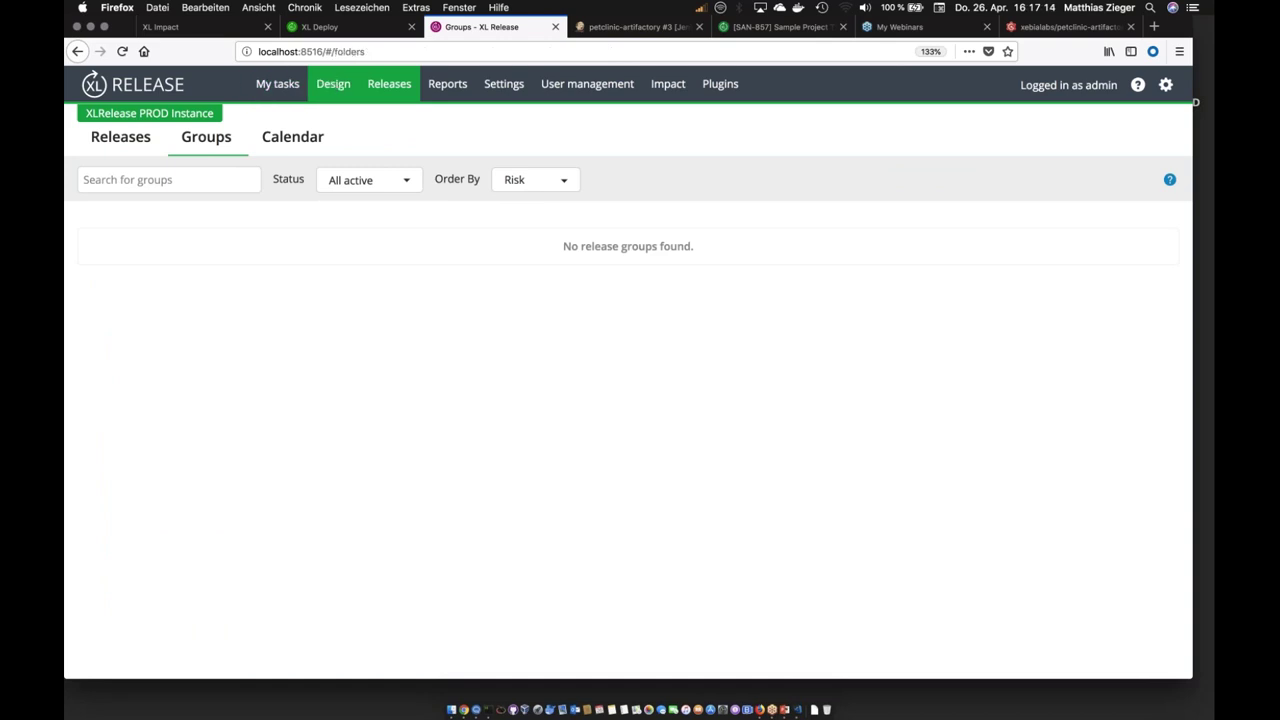
# Step: Create a release group named 'Petportal Group' in the PetPortal Project folder
pyautogui.click(131, 255)
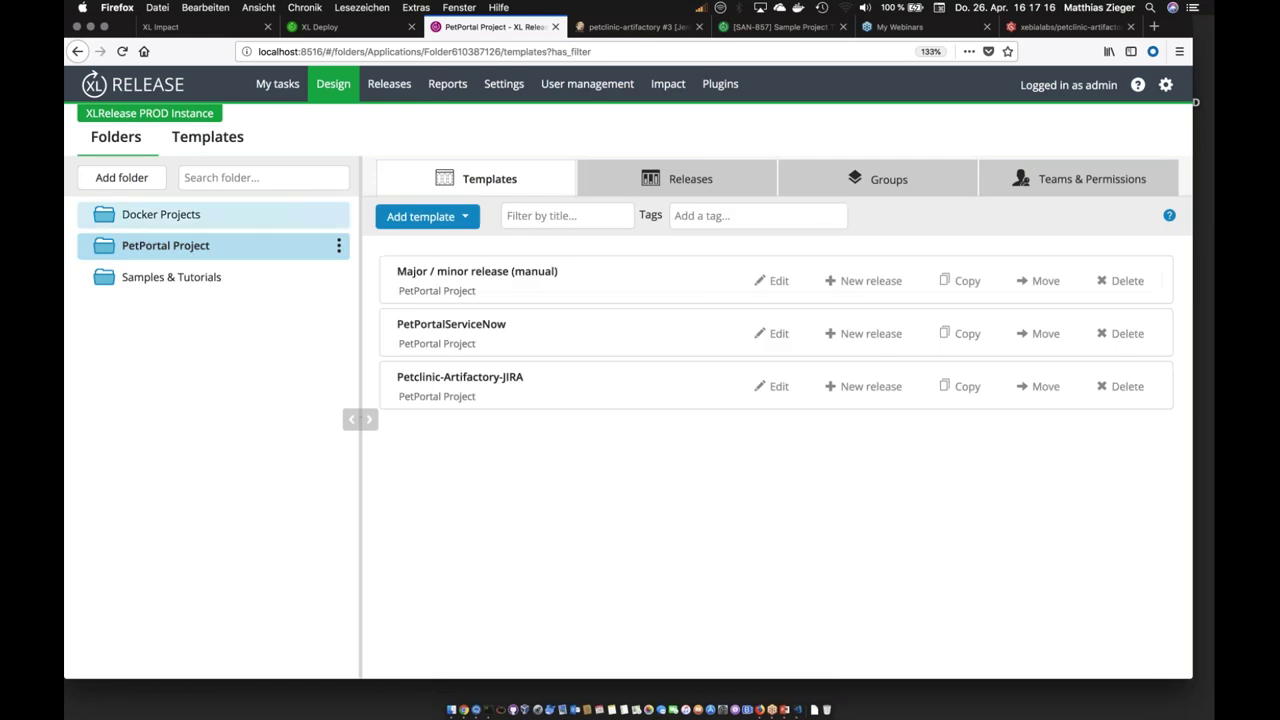
pyautogui.click(885, 181)
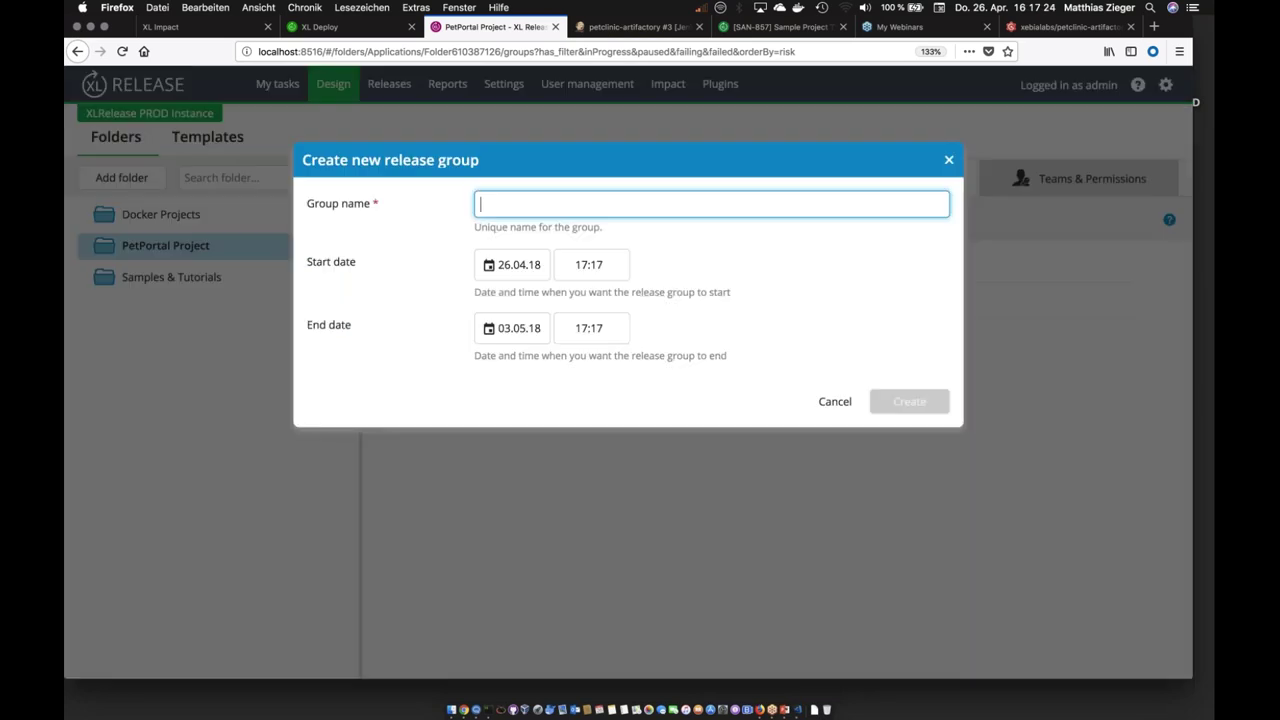
pyautogui.write('Rele')
pyautogui.press('BackSpace')
pyautogui.press('BackSpace')
pyautogui.press('BackSpace')
pyautogui.press('BackSpace')
pyautogui.write('P')
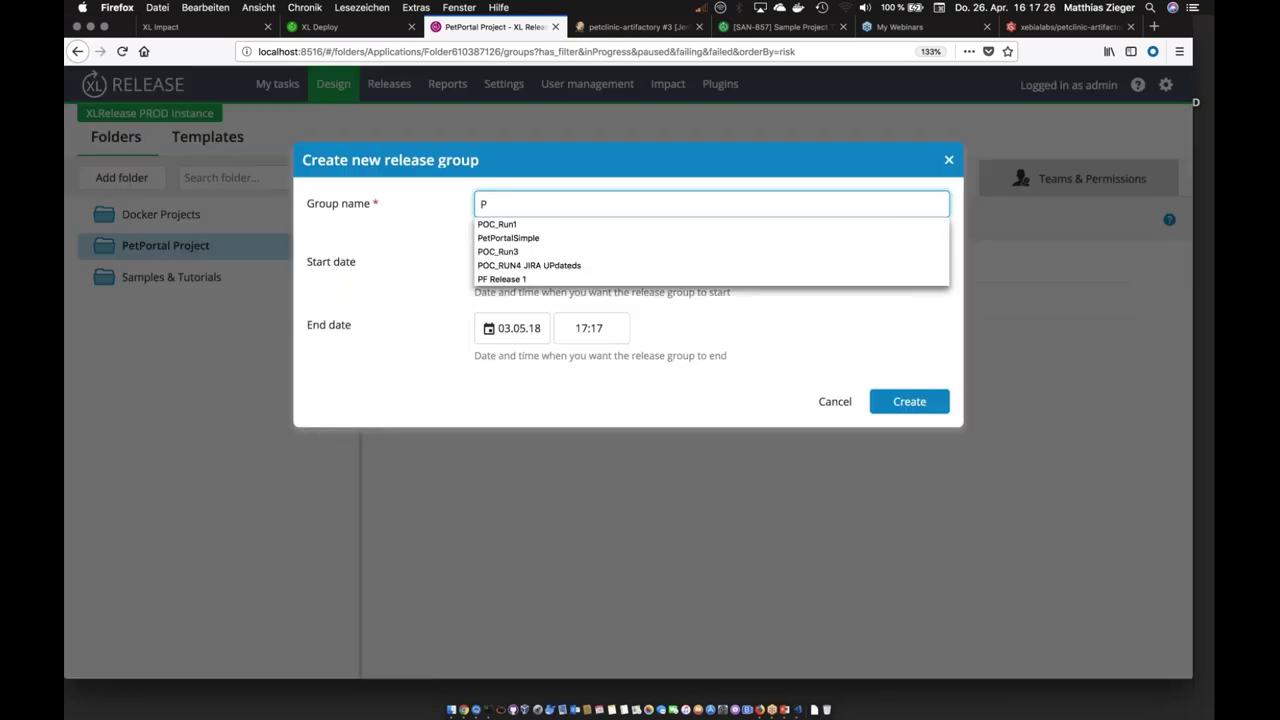
pyautogui.write('etport')
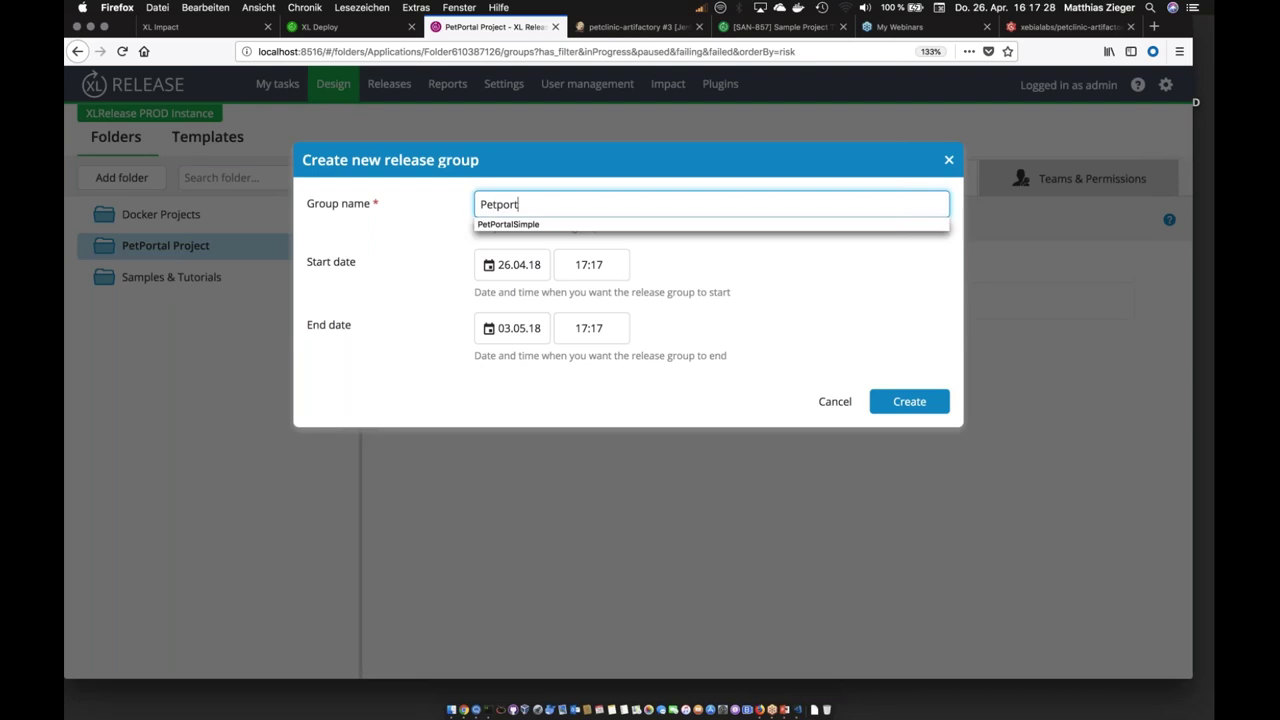
pyautogui.write('al Group')
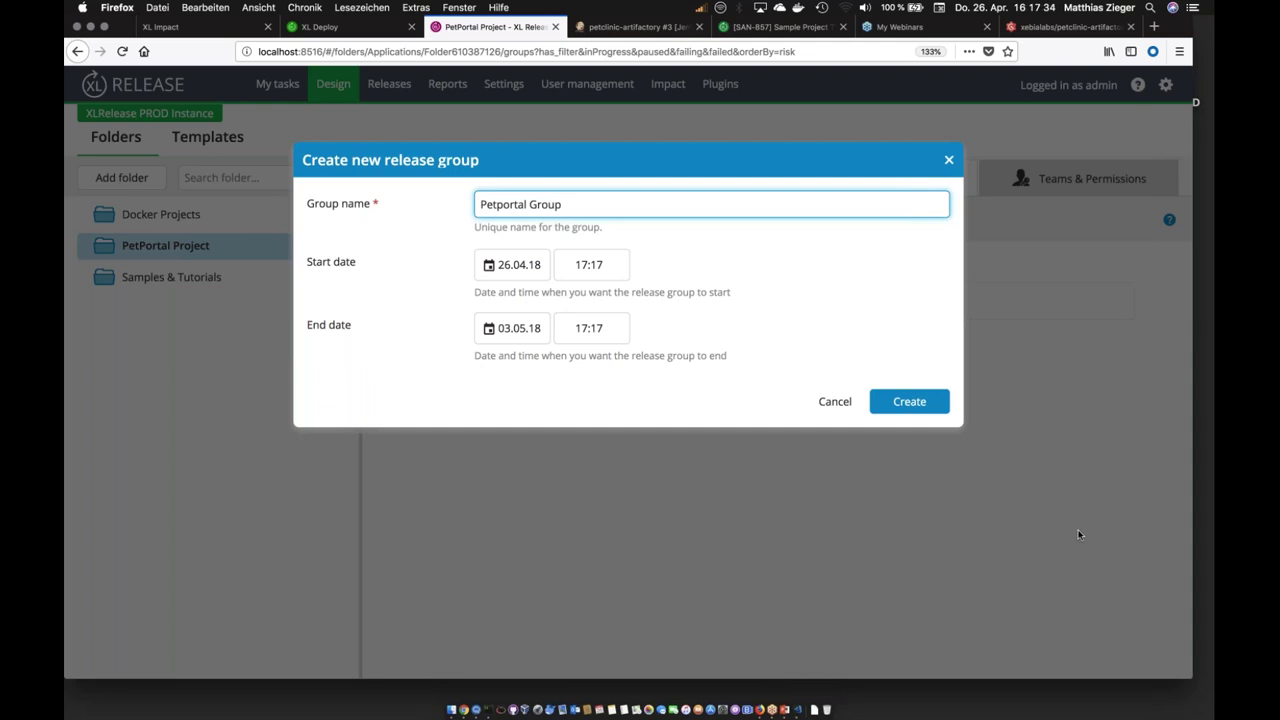
pyautogui.click(909, 401)
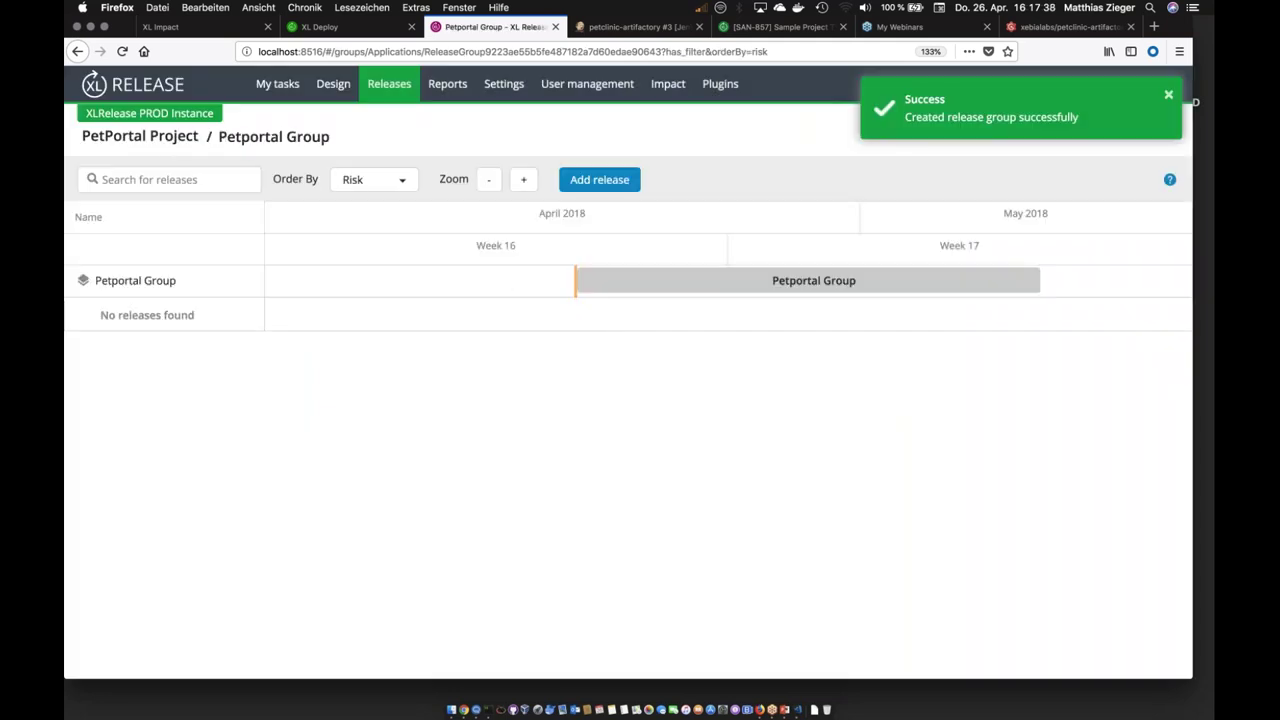
pyautogui.click(589, 179)
# Step: Search the release list and tick CustomerPersonaliaService 1.9.2
pyautogui.click(443, 205)
pyautogui.write('Po')
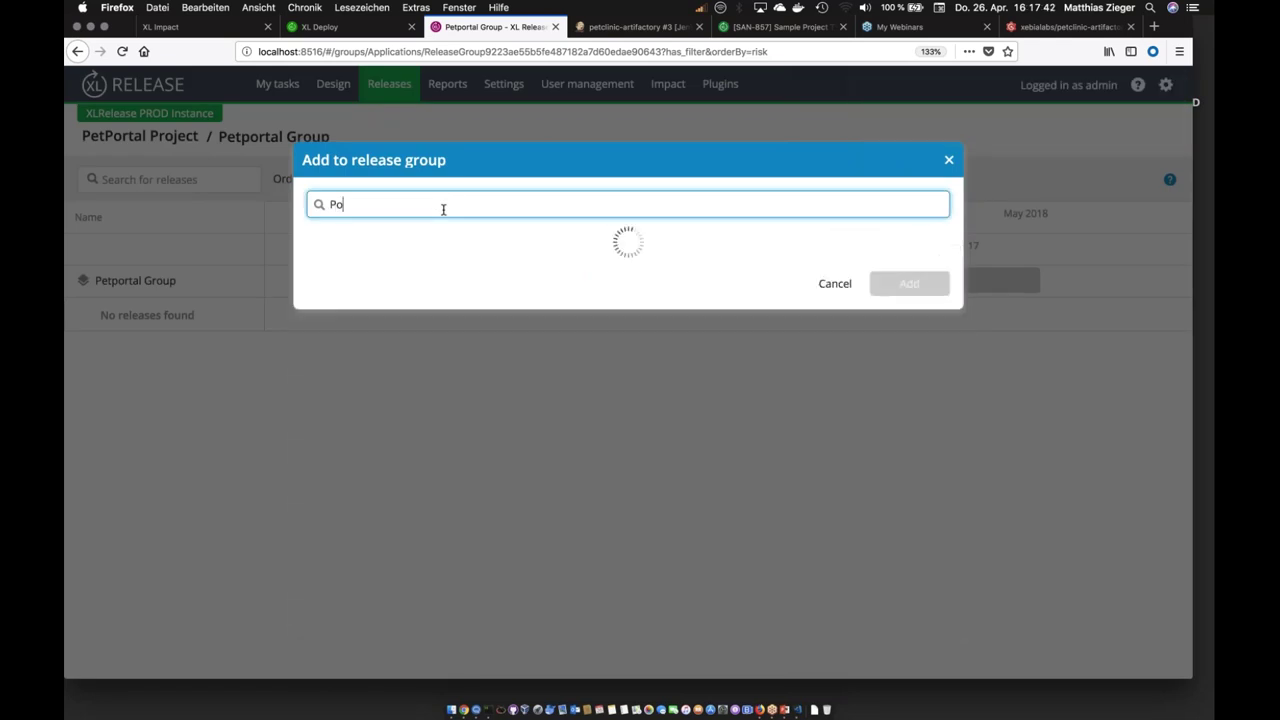
pyautogui.press('BackSpace')
pyautogui.write('e')
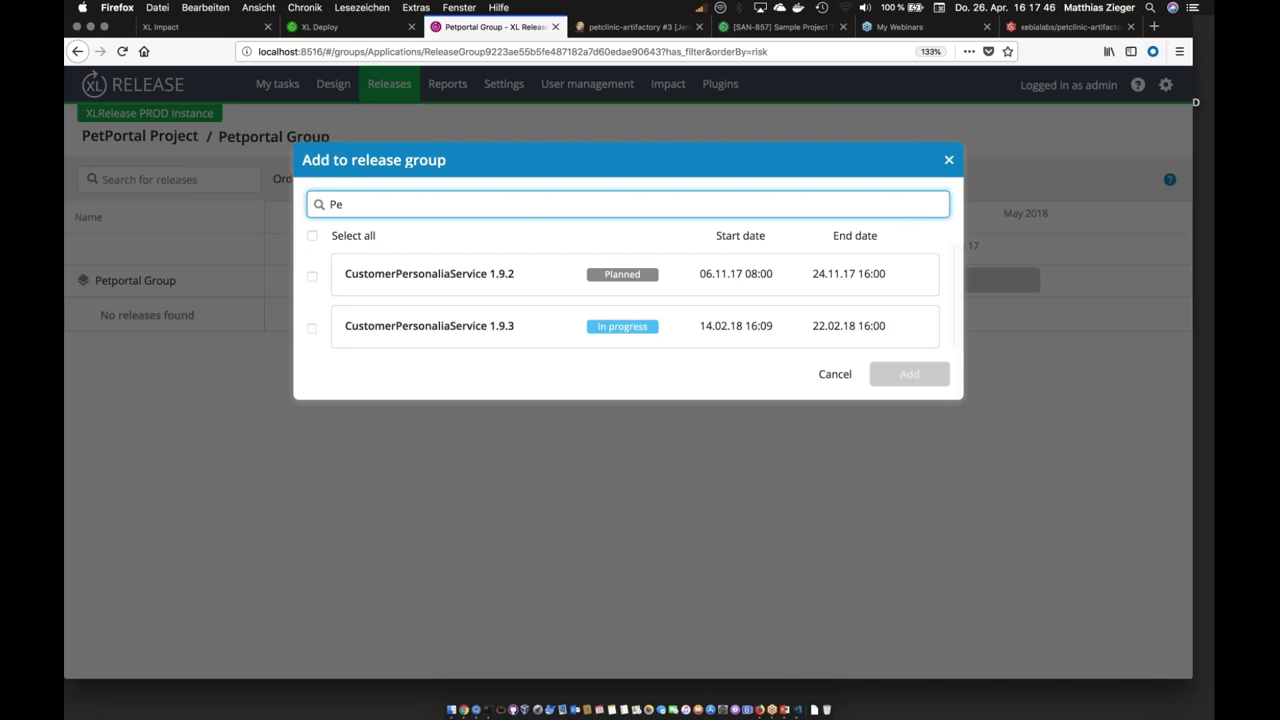
pyautogui.click(312, 276)
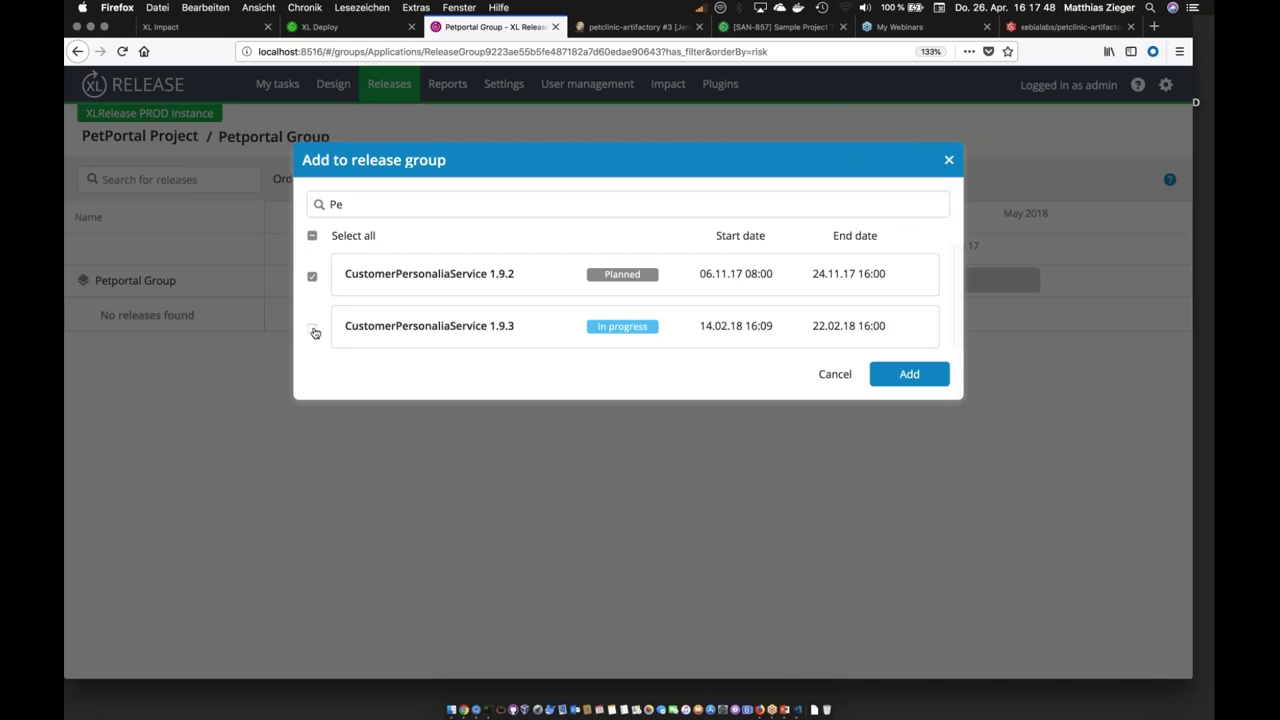
# Step: Search 'Bill', tick Billing 2.0.0 and its patches 1–3, and add them
pyautogui.doubleClick(334, 205)
pyautogui.write('Bill')
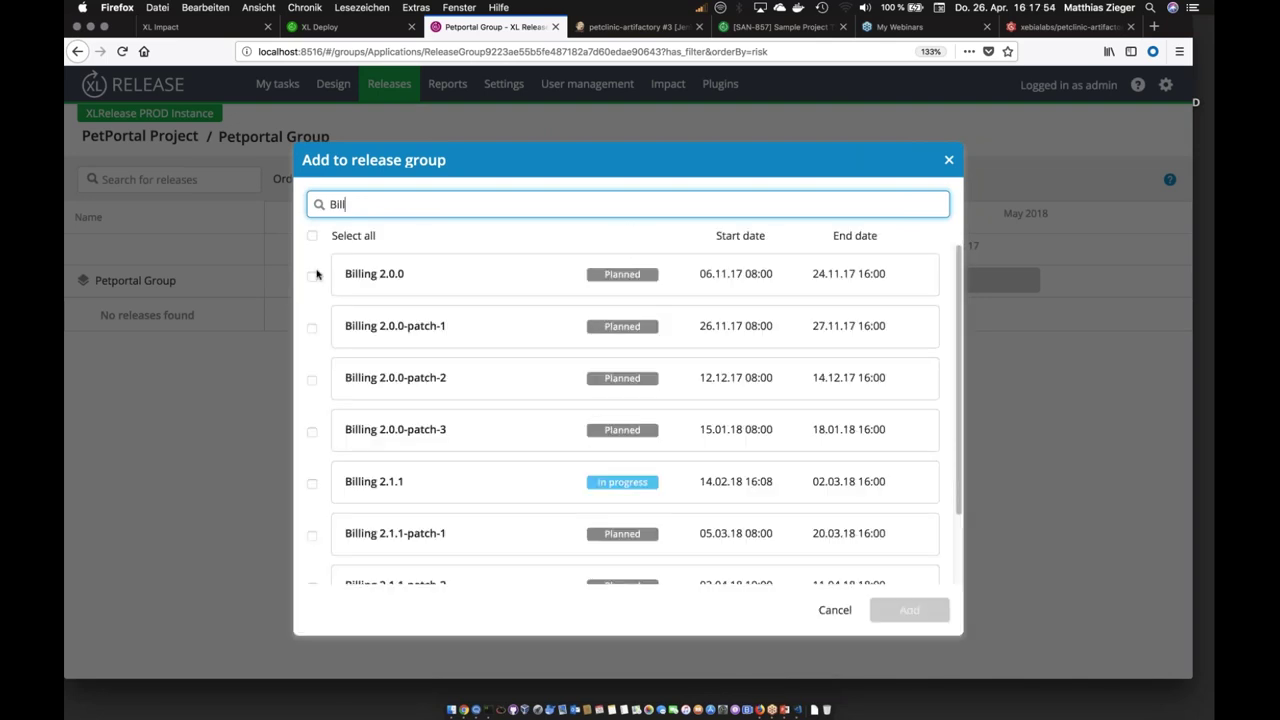
pyautogui.click(312, 276)
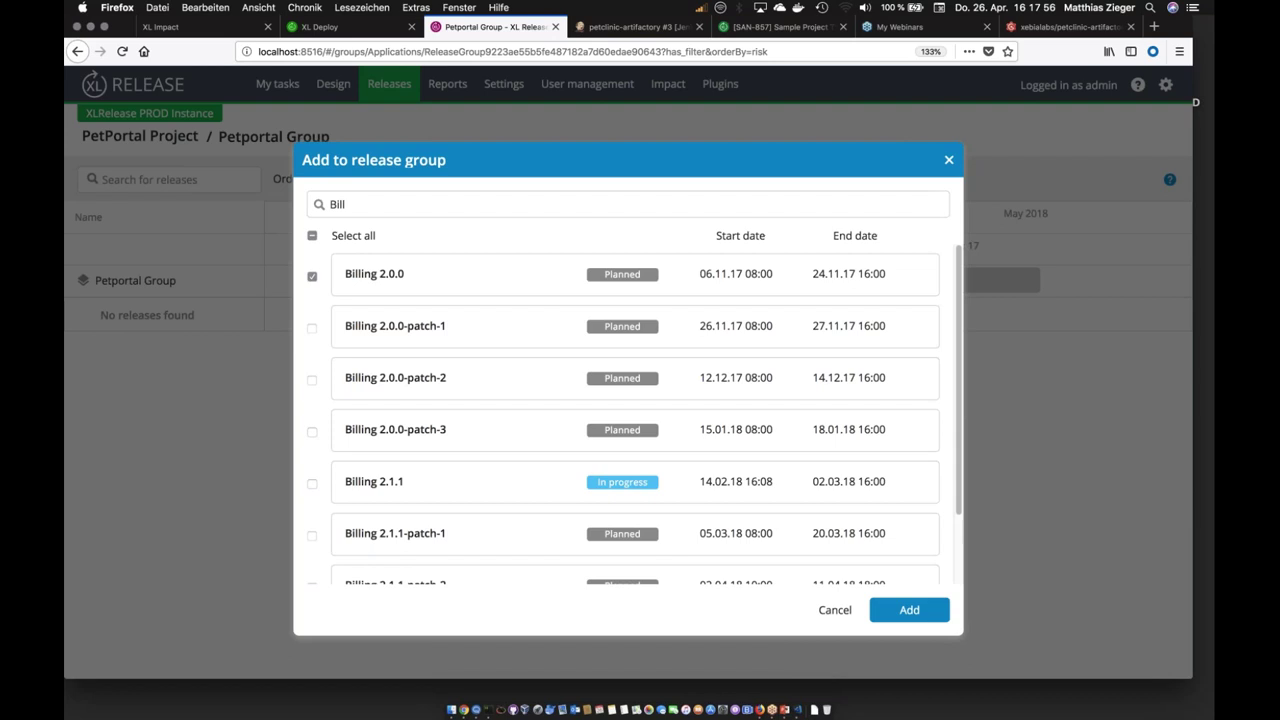
pyautogui.click(312, 328)
pyautogui.click(312, 380)
pyautogui.click(312, 432)
pyautogui.click(909, 610)
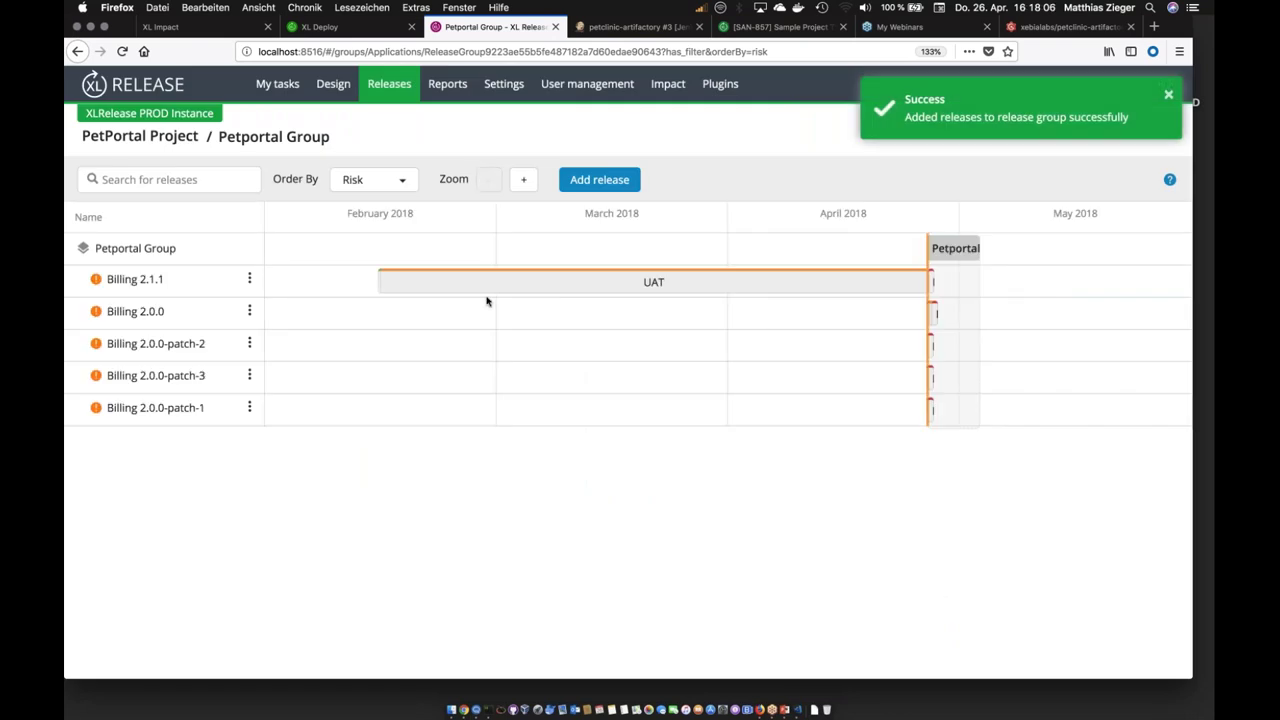
# Step: Order the group's releases by start date
pyautogui.moveTo(417, 289)
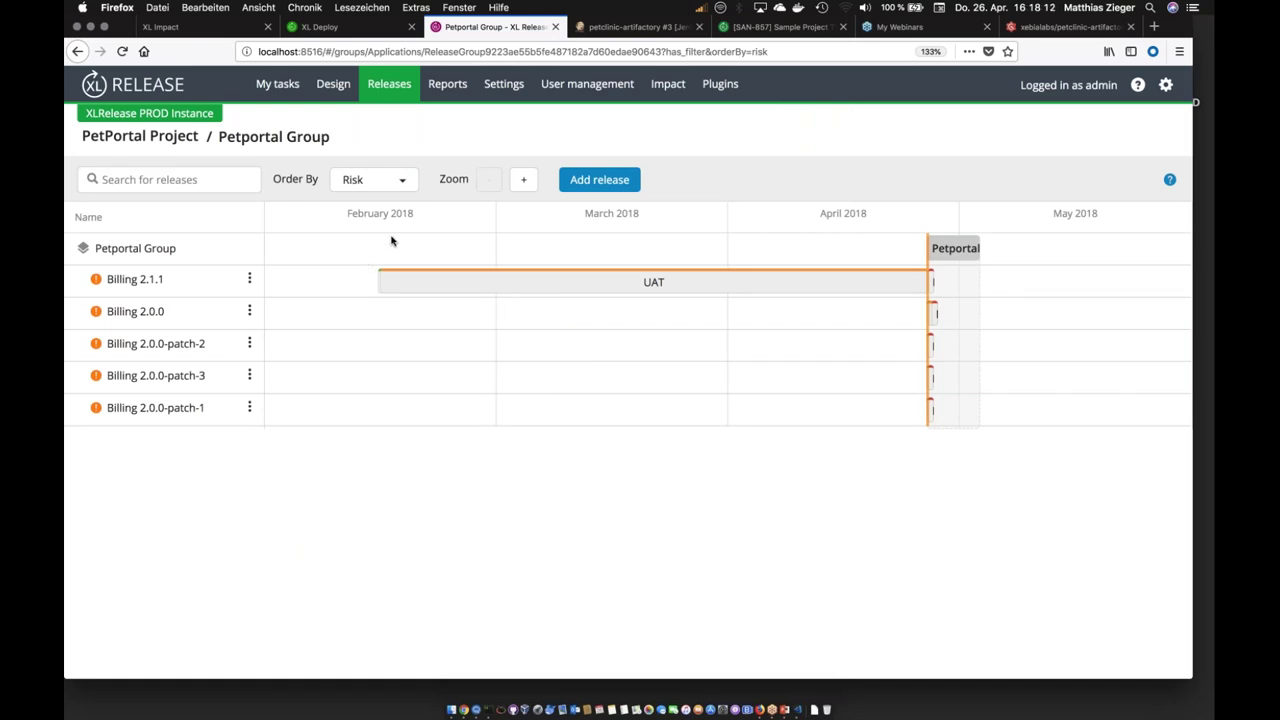
pyautogui.click(249, 280)
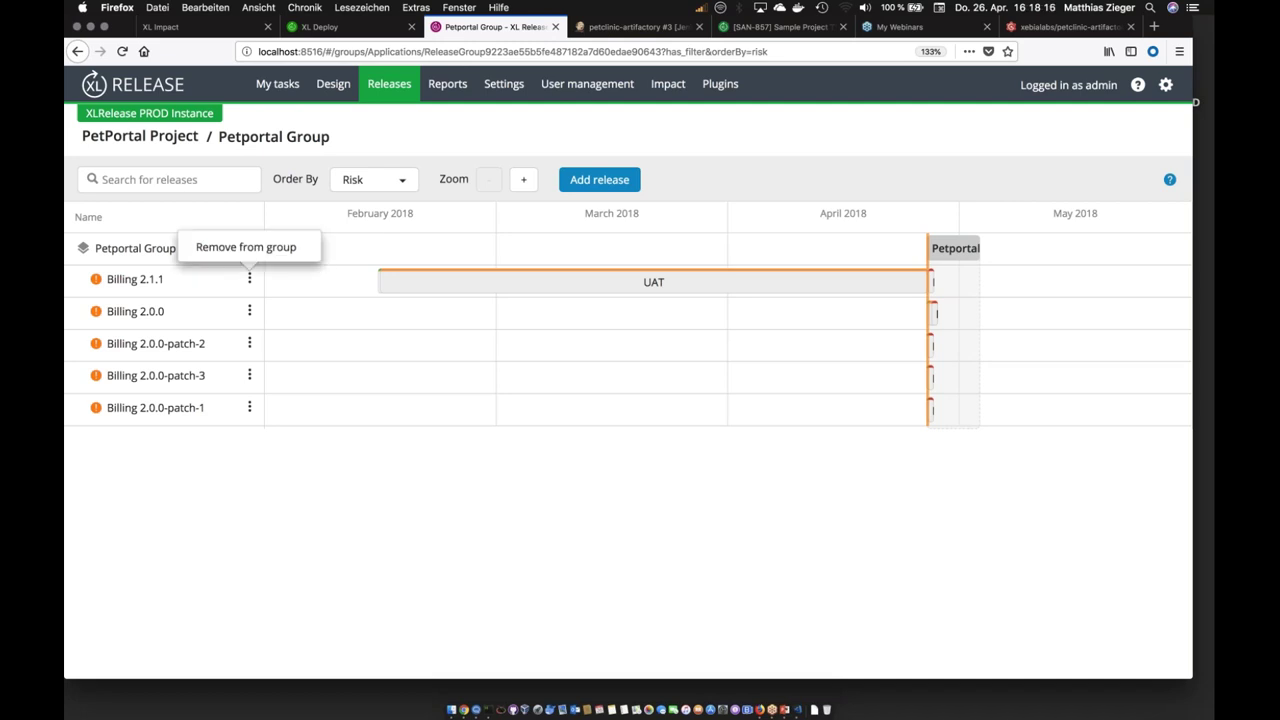
pyautogui.click(388, 186)
pyautogui.click(369, 227)
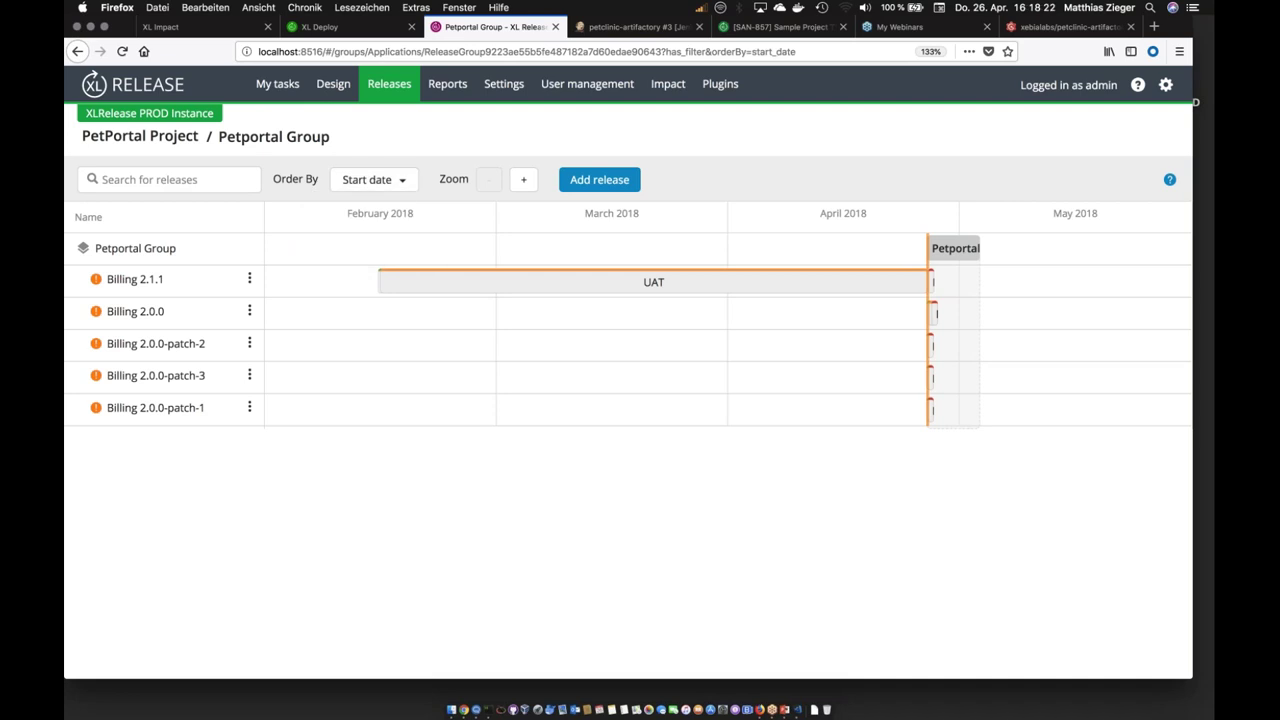
# Step: Zoom the timeline in twice to day detail and scroll it right
pyautogui.click(523, 179)
pyautogui.click(523, 179)
pyautogui.moveTo(431, 434); pyautogui.dragTo(1026, 463)
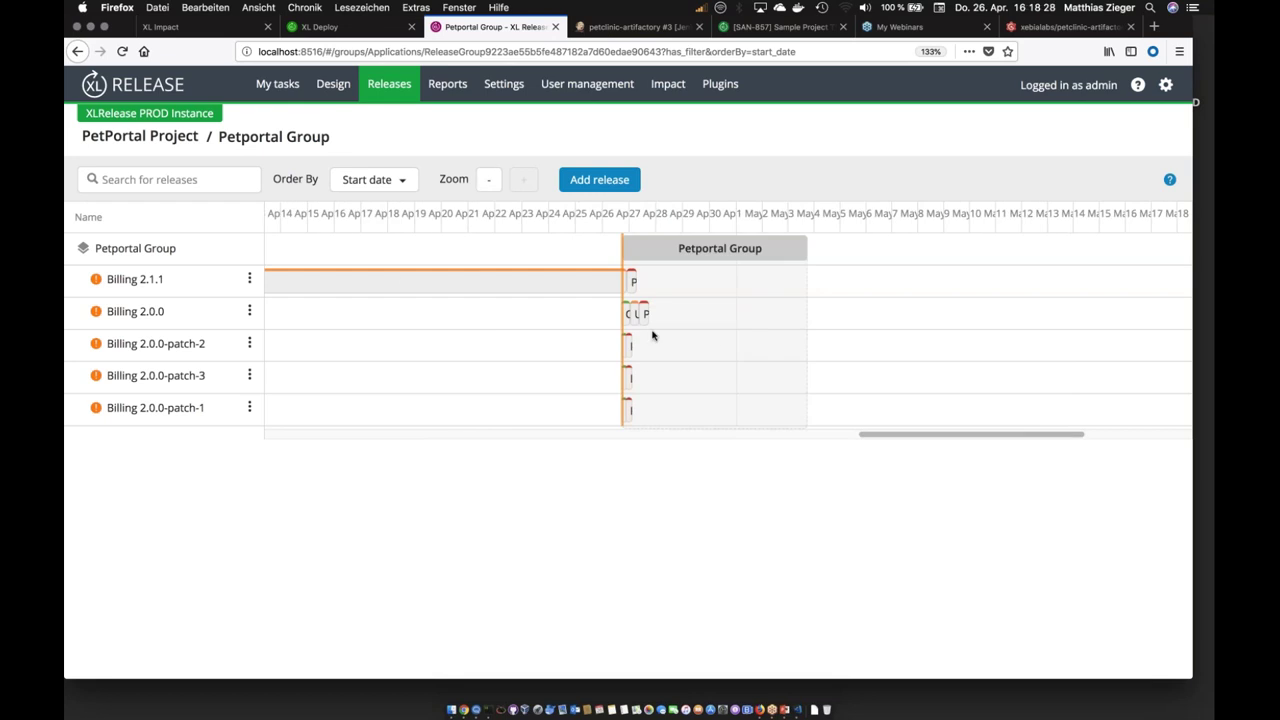
pyautogui.moveTo(646, 318)
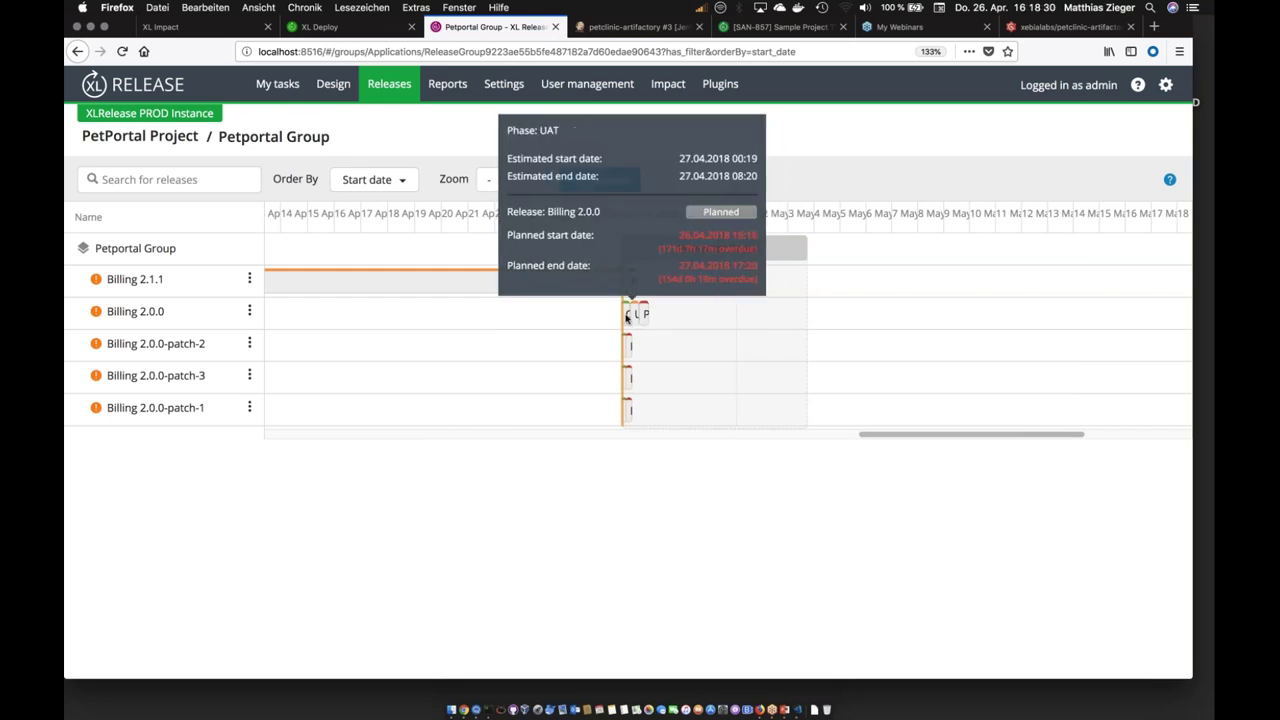
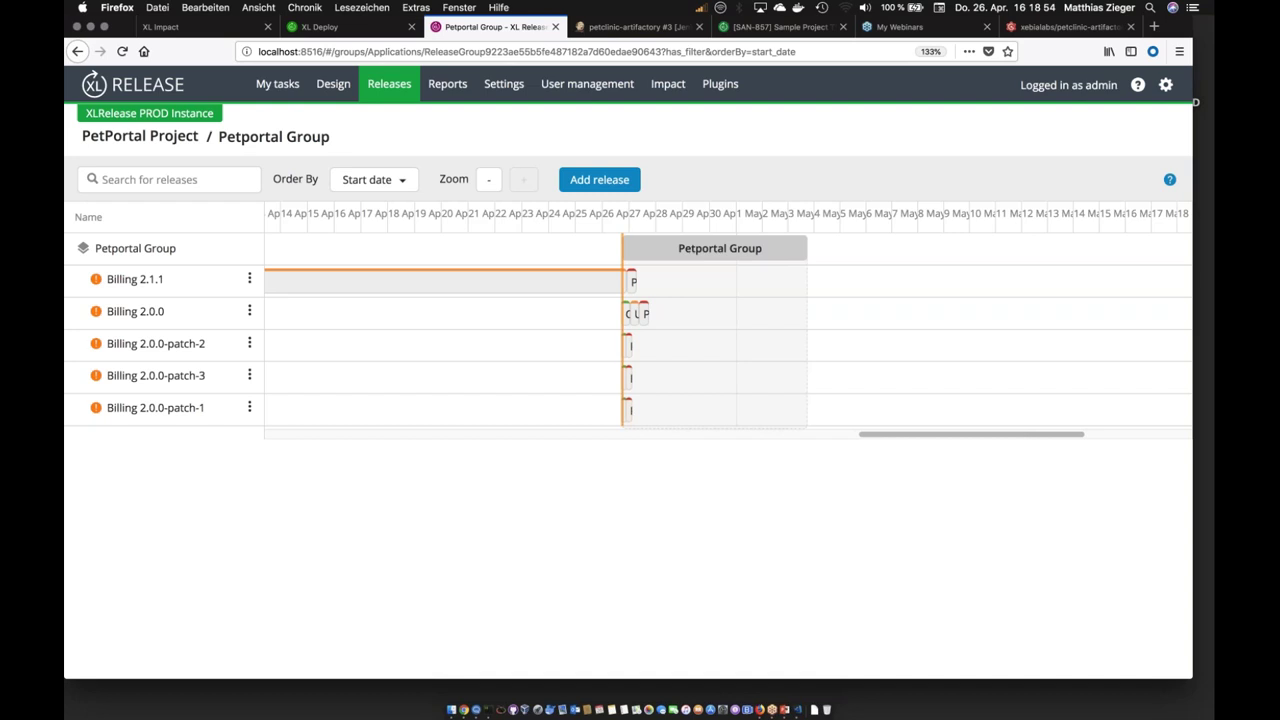
# Step: Zoom the Petportal Group timeline out to monthly columns covering February to May 2018
pyautogui.click(490, 183)
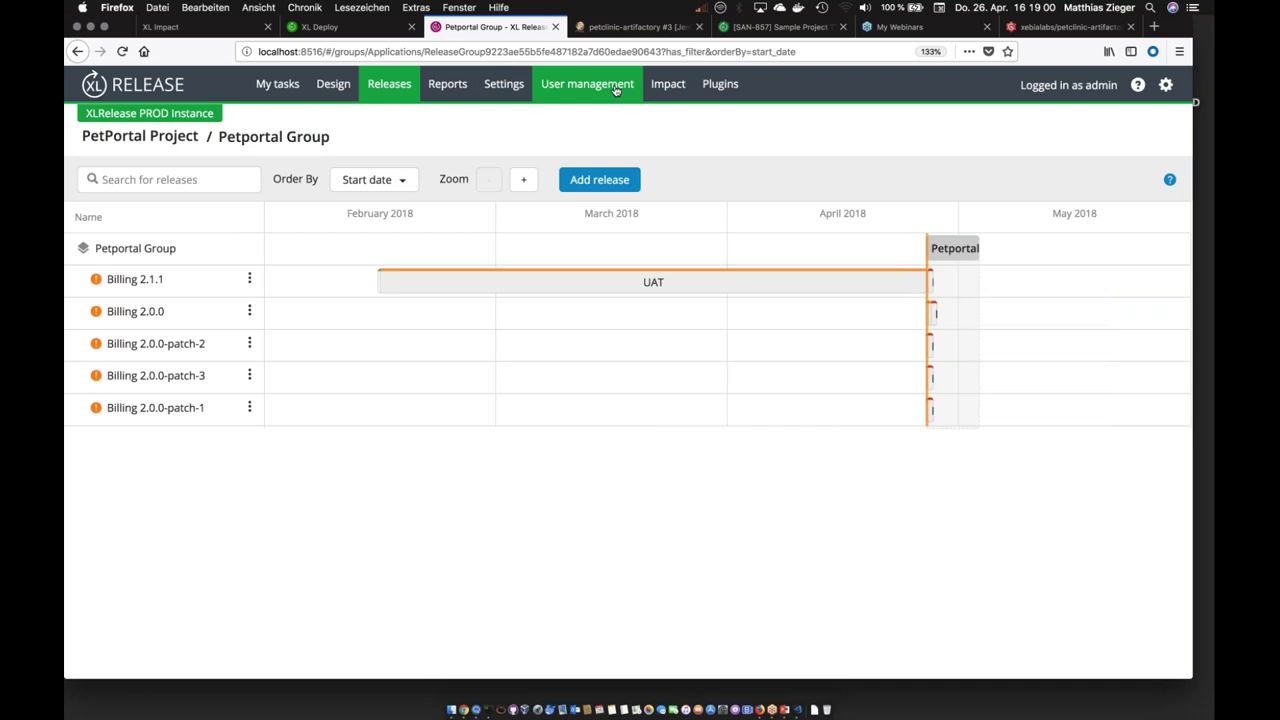
# Step: In Design, open the Petclinic-Artifactory-JIRA template under the PetPortal Project folder
pyautogui.click(331, 87)
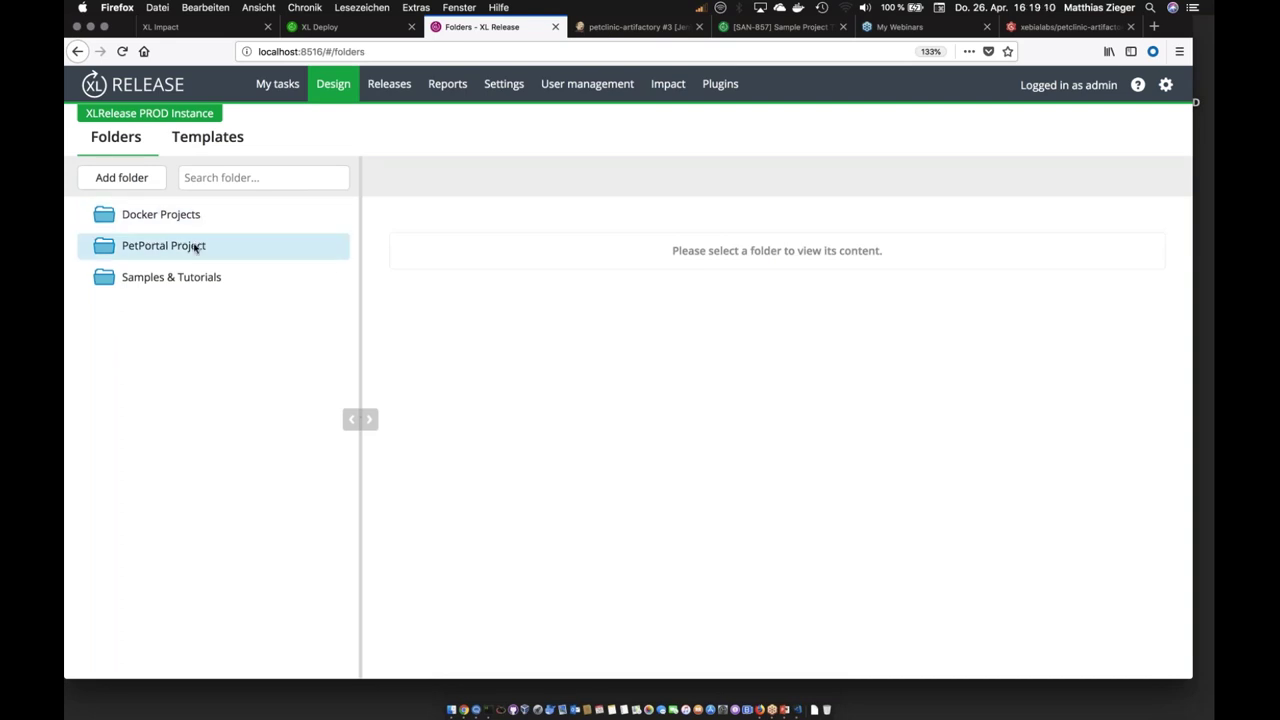
pyautogui.click(195, 248)
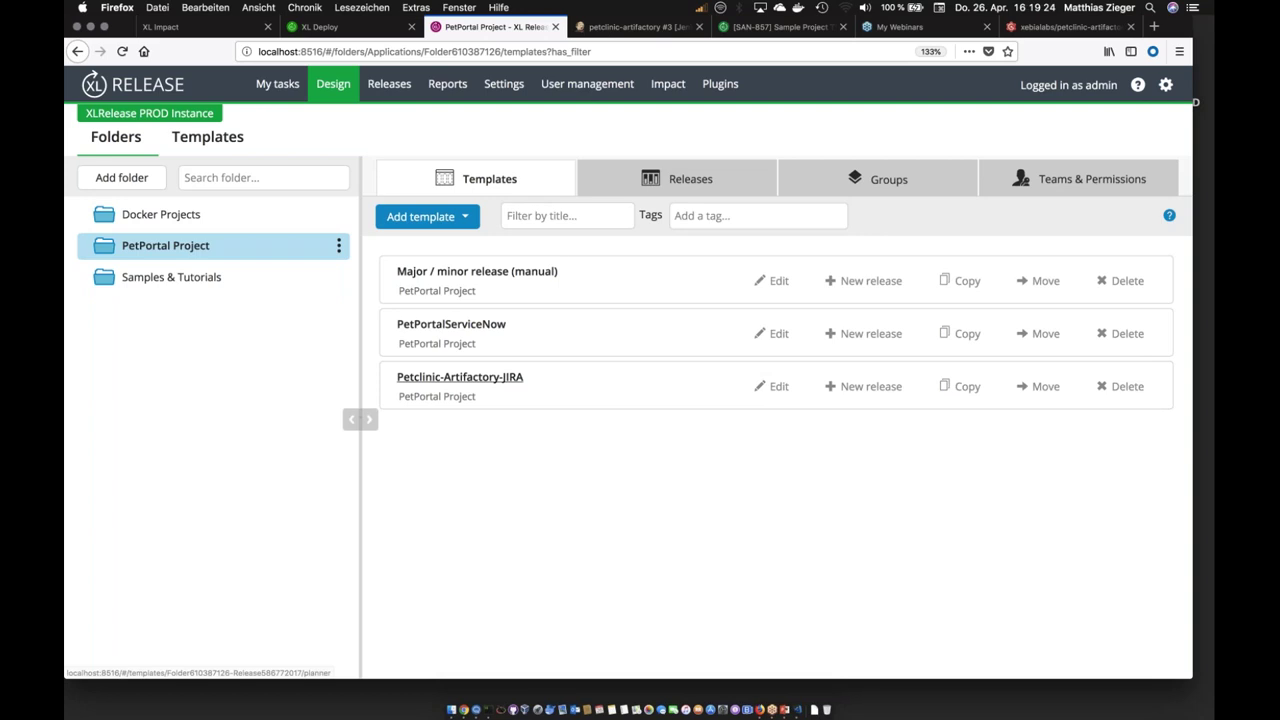
pyautogui.click(491, 380)
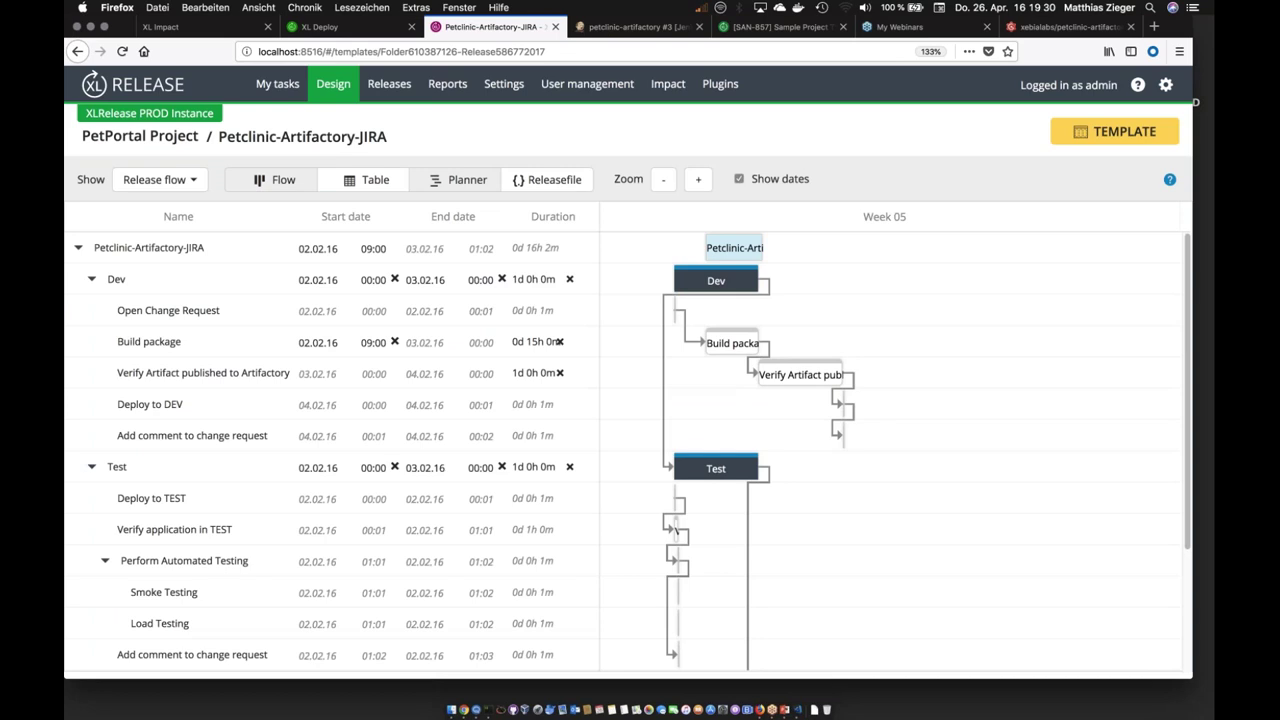
# Step: In Flow view, add a Core Gate task 'Wait for Dependencies' and move it to the top of Test
pyautogui.click(275, 179)
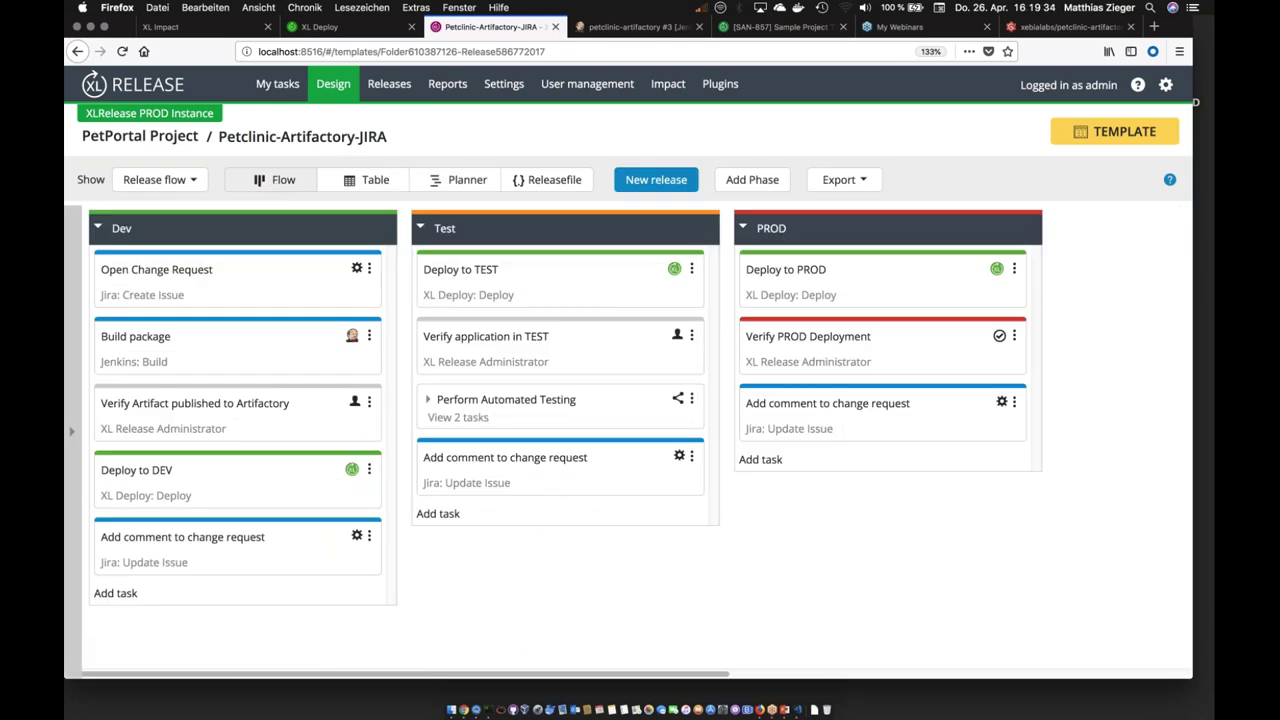
pyautogui.click(491, 514)
pyautogui.write('W')
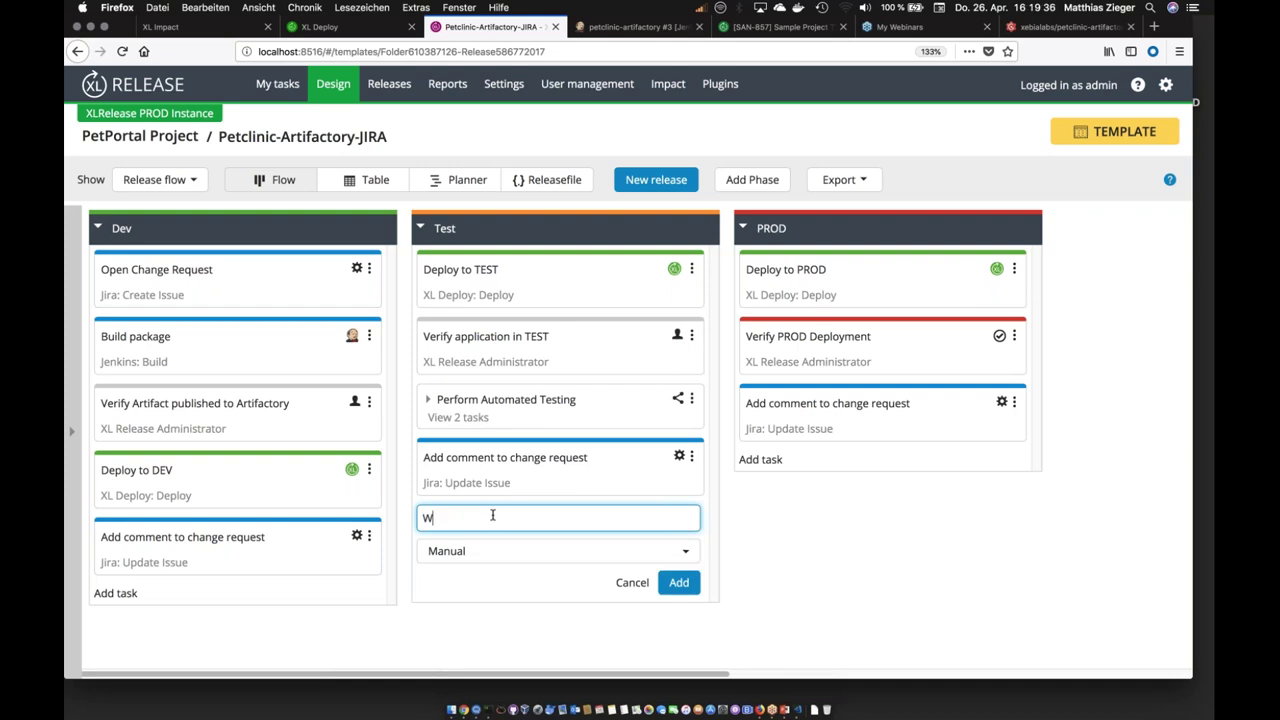
pyautogui.write('ait for Dependencies')
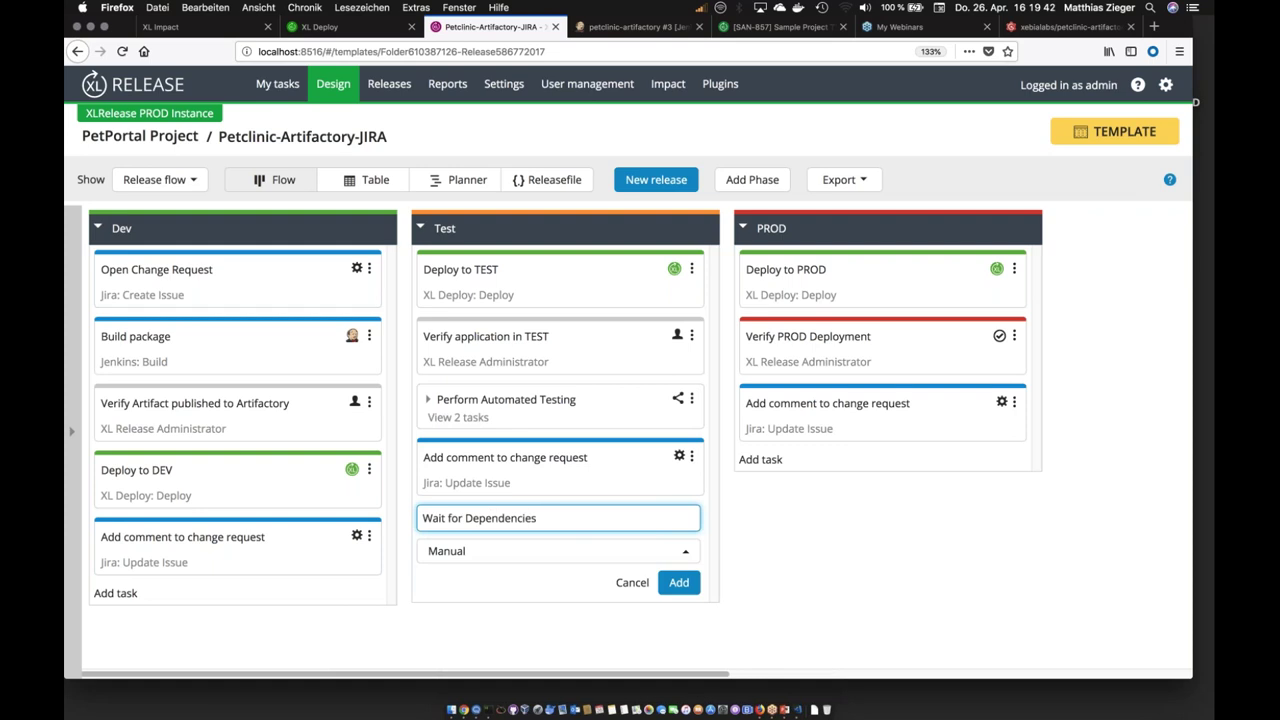
pyautogui.click(470, 551)
pyautogui.moveTo(471, 367)
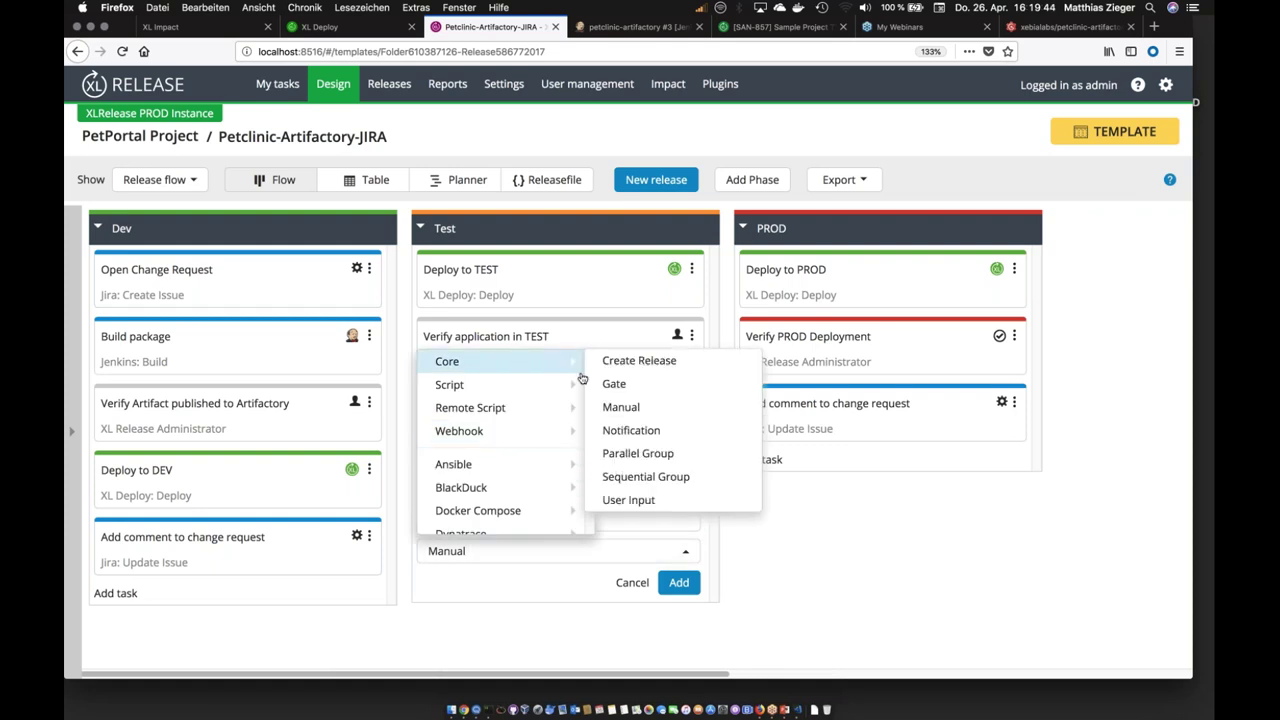
pyautogui.click(626, 383)
pyautogui.click(690, 583)
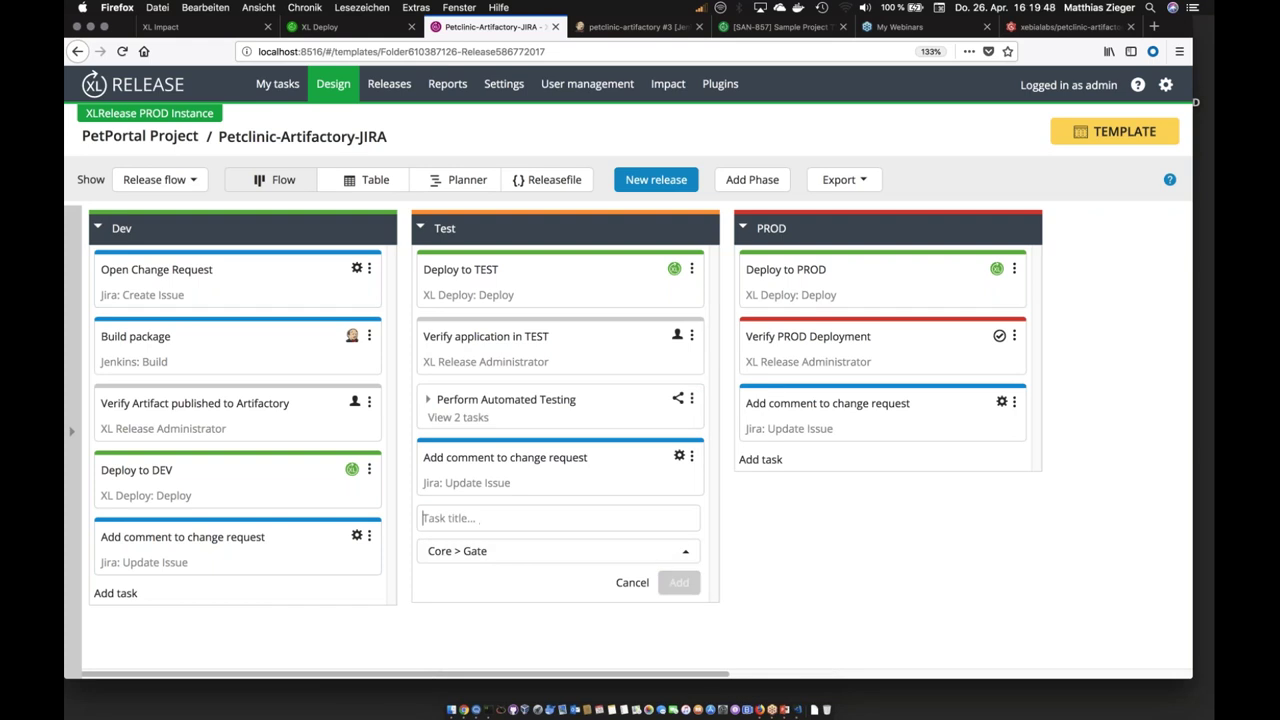
pyautogui.moveTo(524, 527); pyautogui.dragTo(524, 272)
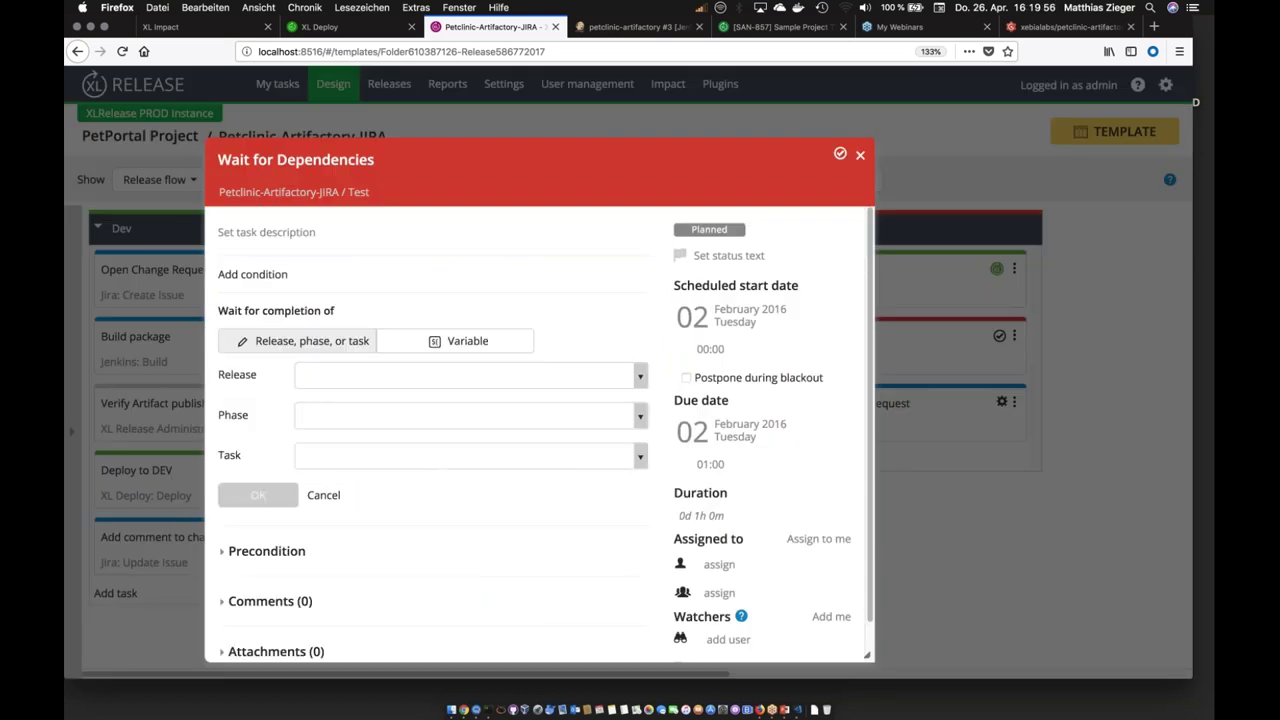
# Step: Add a gate dependency on Billing 2.0.0, UAT phase, task Execute UA test
pyautogui.click(369, 411)
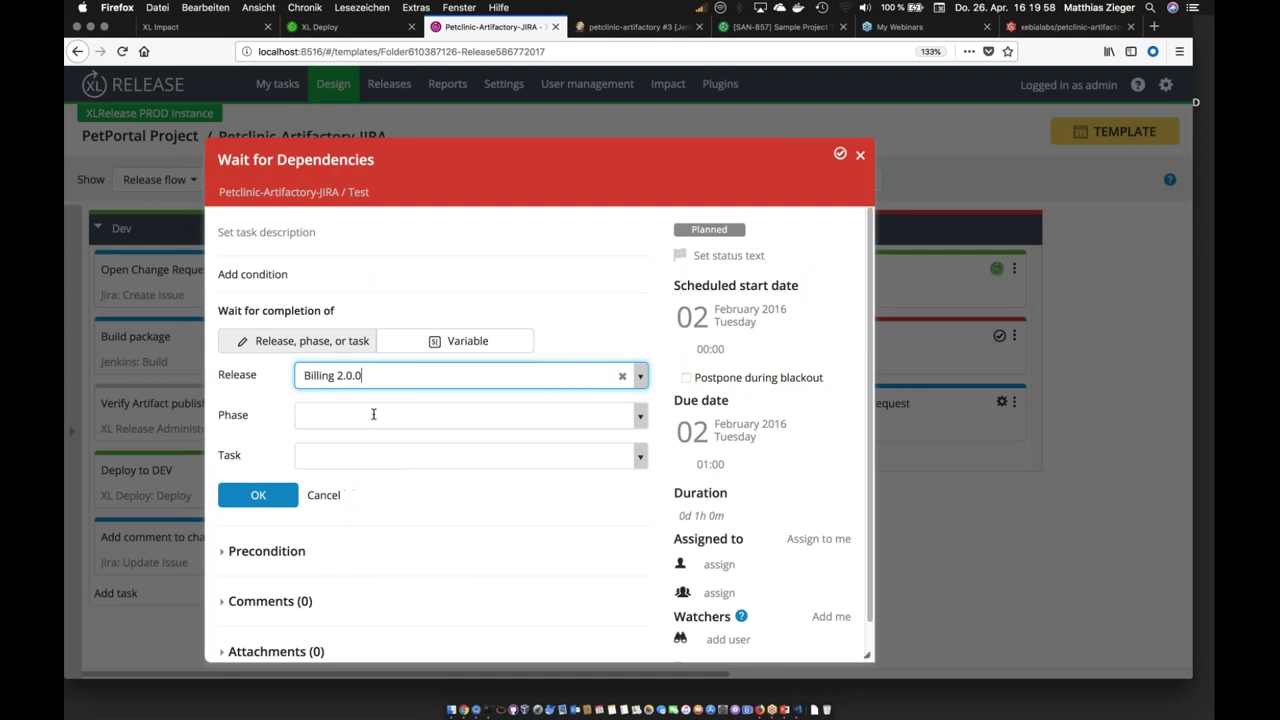
pyautogui.click(373, 416)
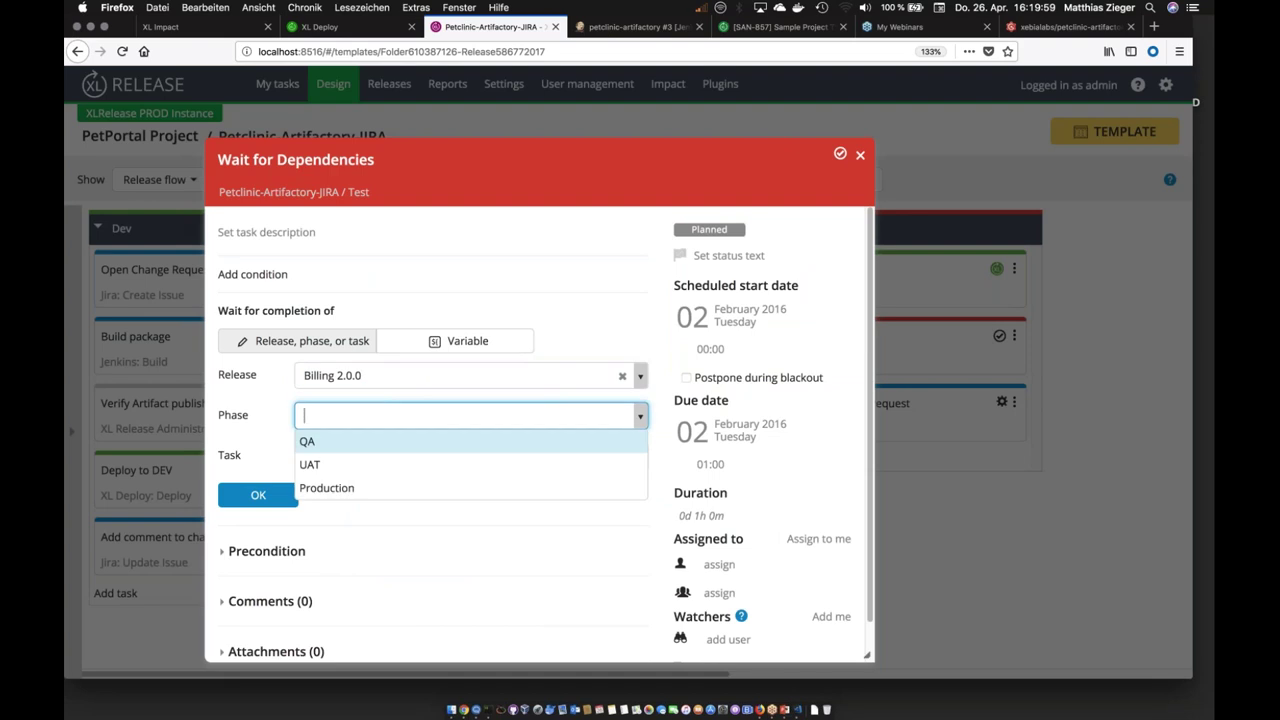
pyautogui.click(351, 464)
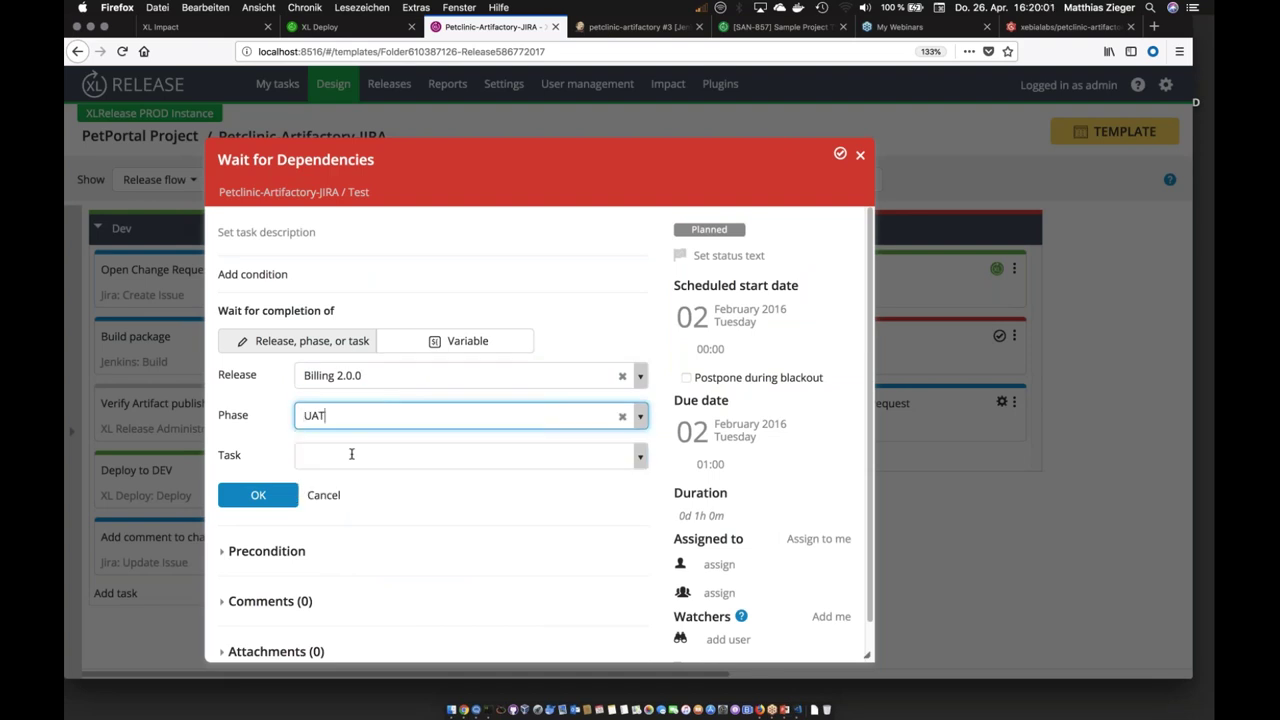
pyautogui.click(351, 454)
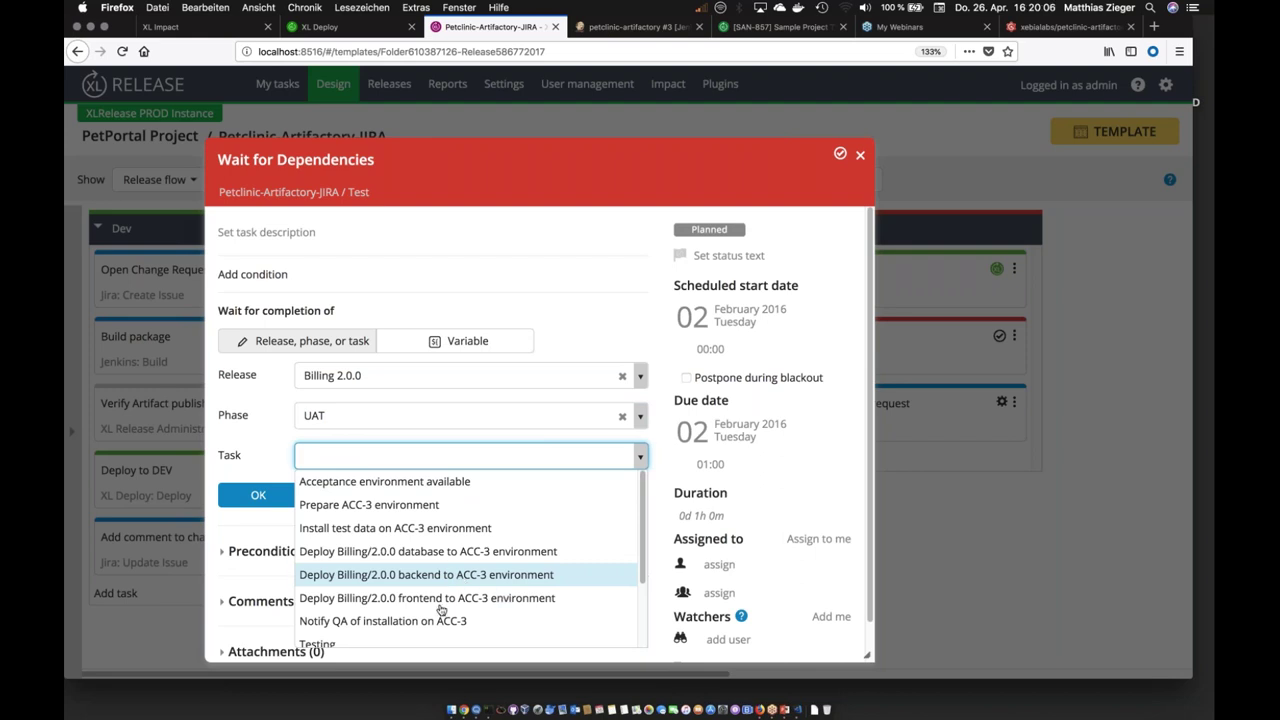
pyautogui.scroll(-1, 445, 612)
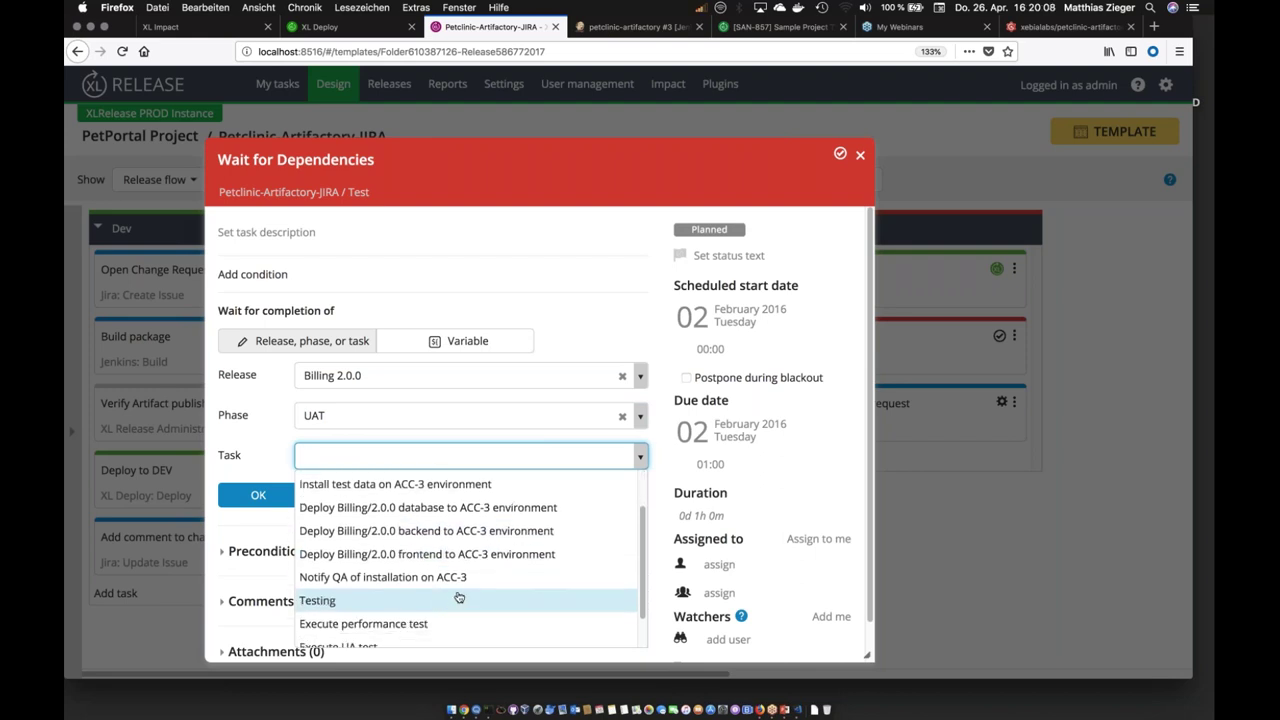
pyautogui.scroll(-1, 458, 597)
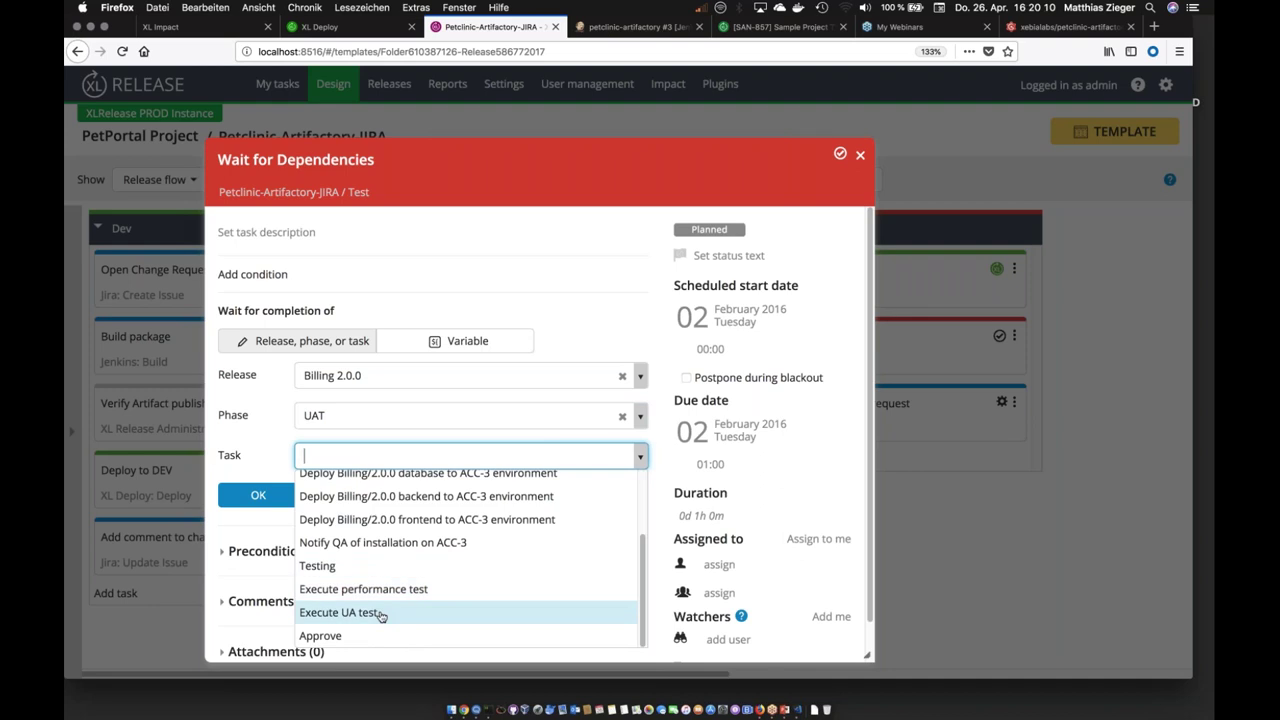
pyautogui.click(420, 612)
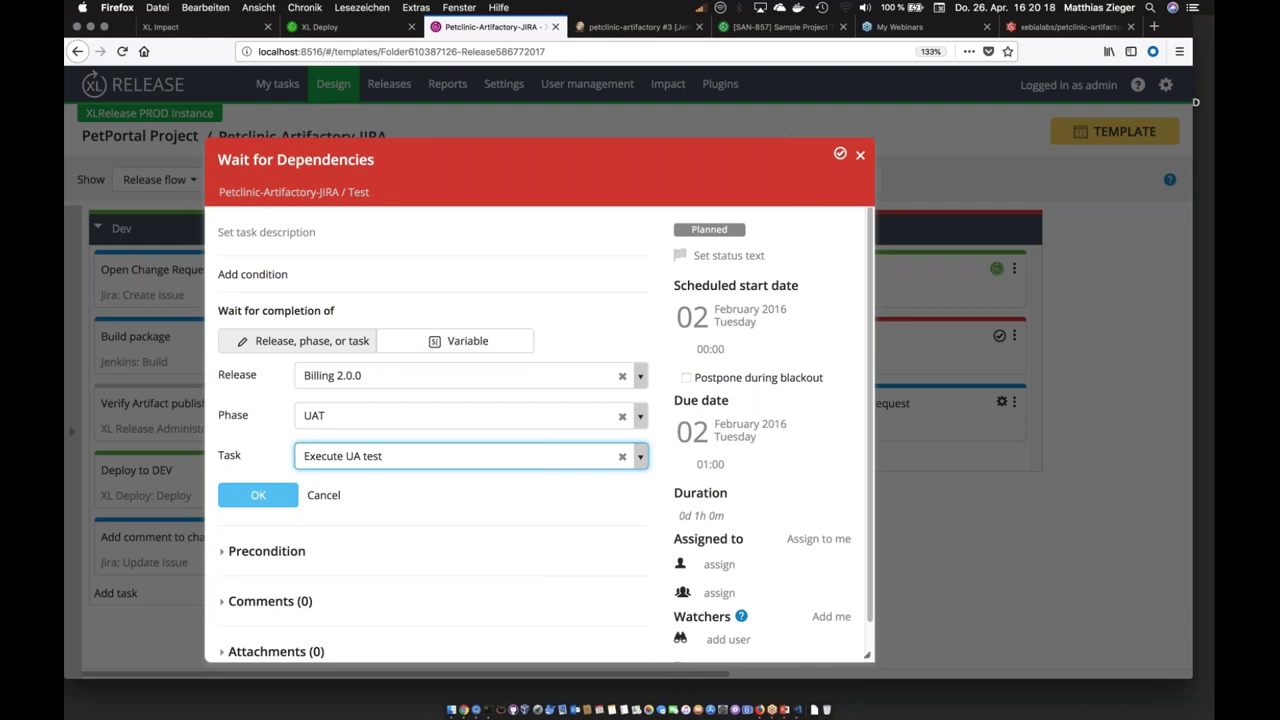
pyautogui.press('Return')
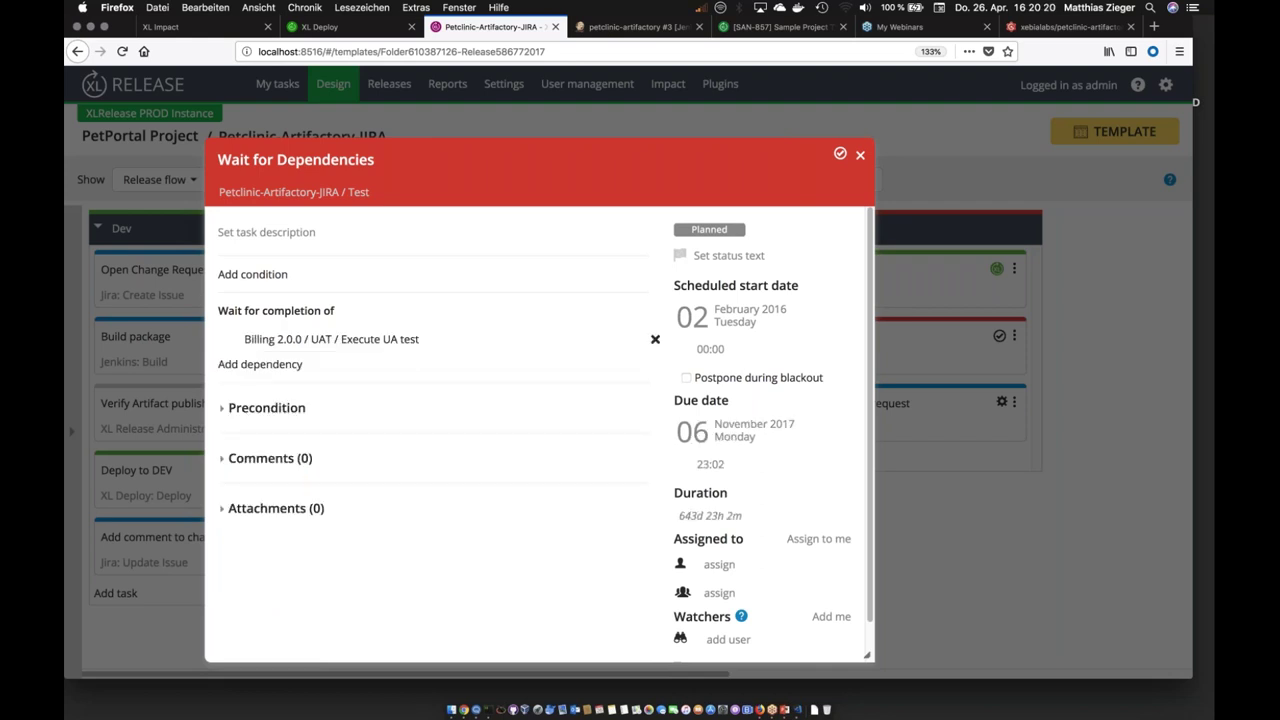
# Step: Add a second dependency on CustomerPersonaliaService 1.9.2, UAT phase, task Approve, then close the details
pyautogui.click(262, 364)
pyautogui.click(400, 403)
pyautogui.scroll(-3, 400, 523)
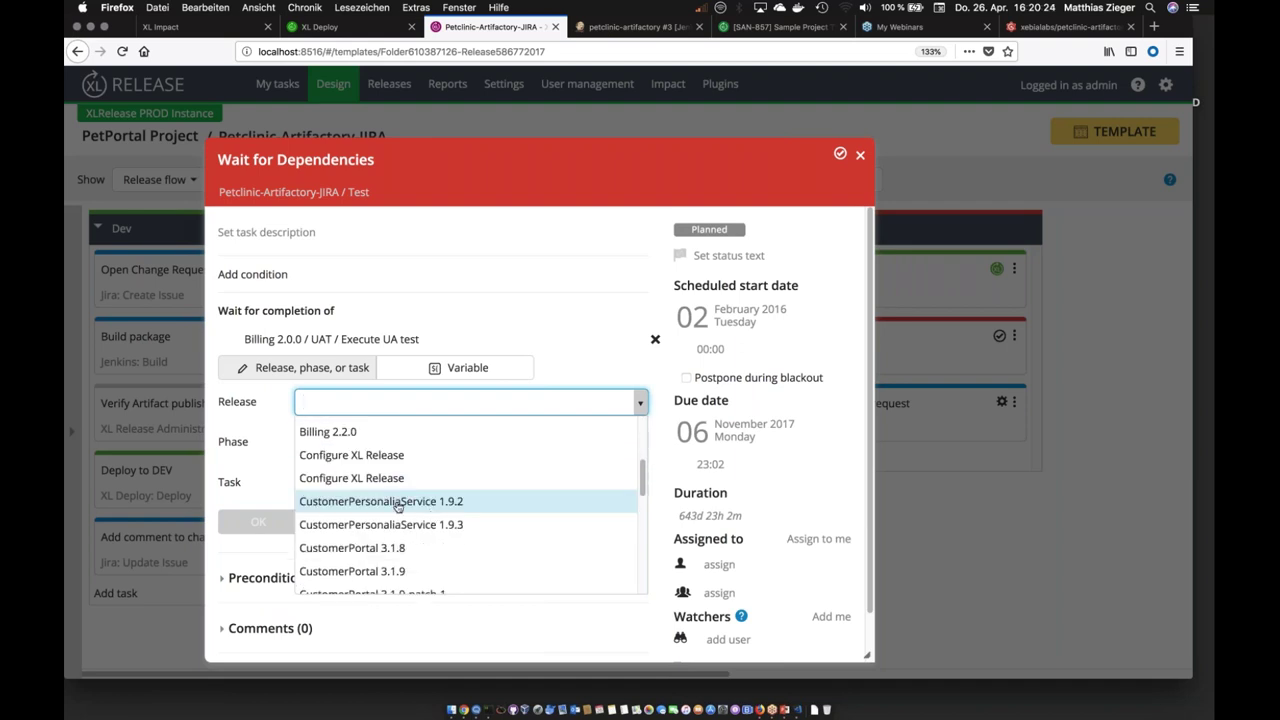
pyautogui.click(398, 503)
pyautogui.click(342, 442)
pyautogui.click(337, 491)
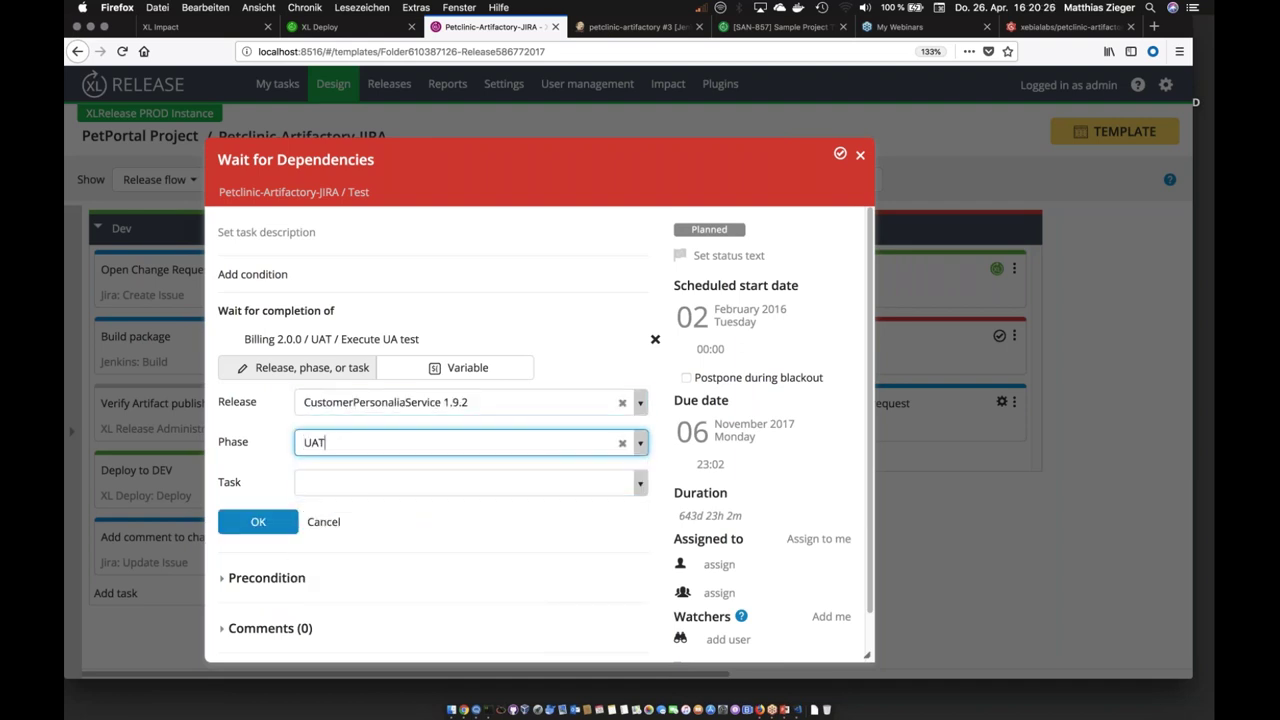
pyautogui.click(374, 486)
pyautogui.scroll(-3, 430, 566)
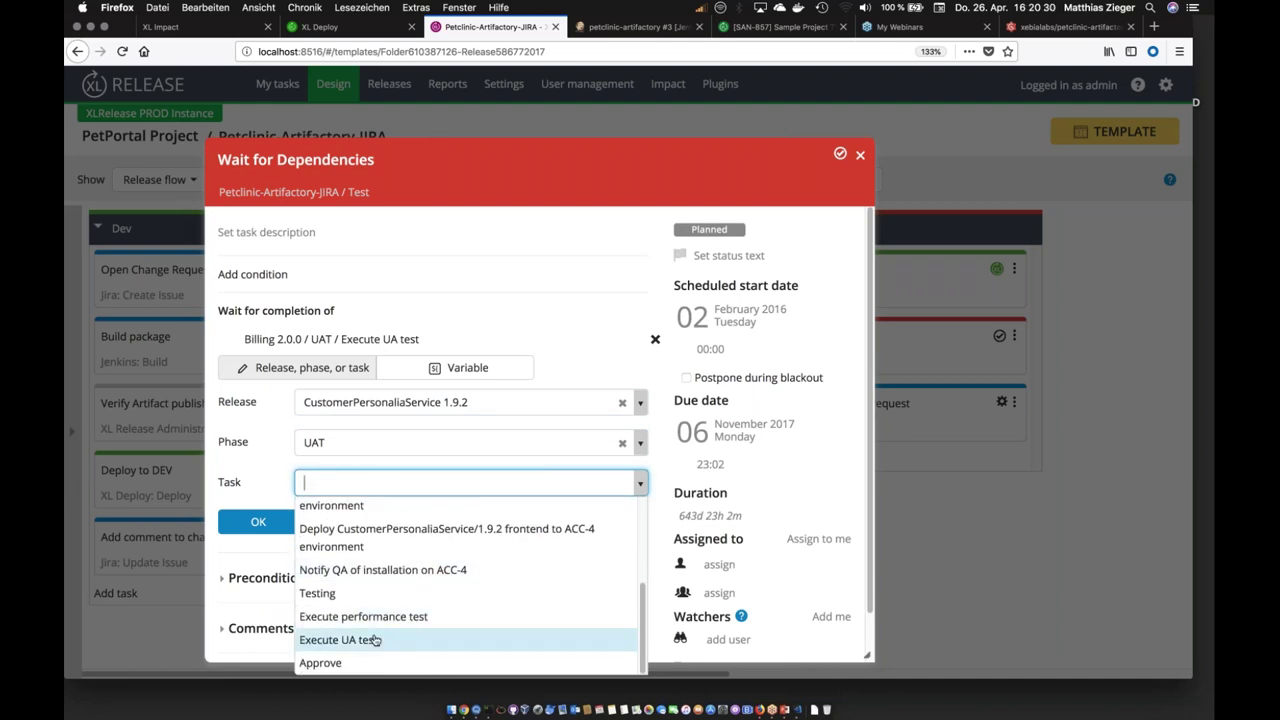
pyautogui.click(358, 662)
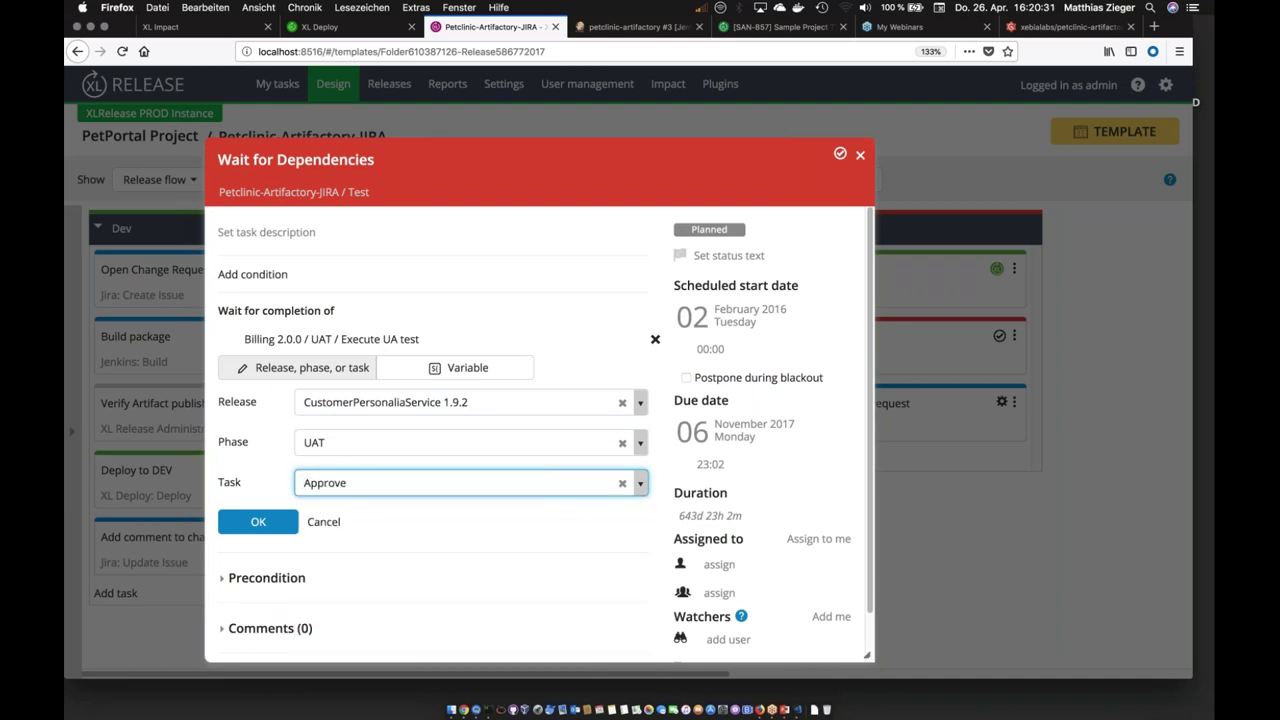
pyautogui.click(275, 524)
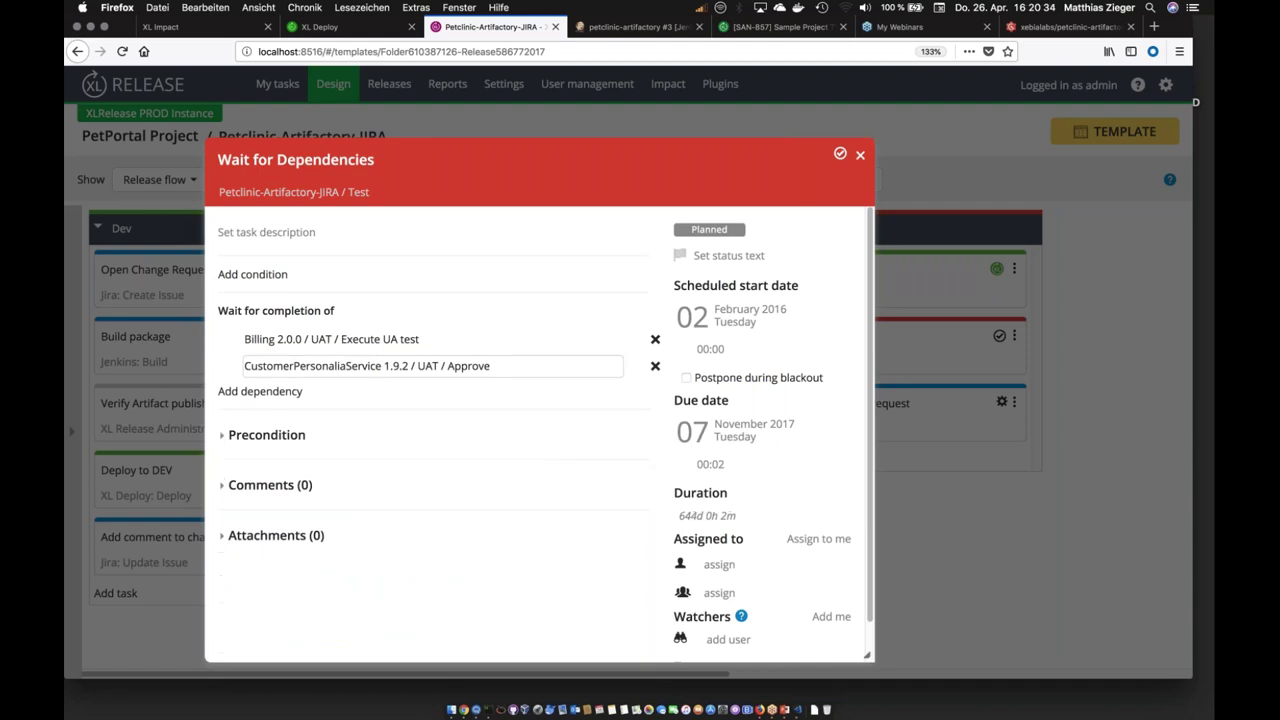
pyautogui.click(860, 157)
# Step: Show the template's relationships graph with neighbouring releases and relation labels
pyautogui.click(160, 179)
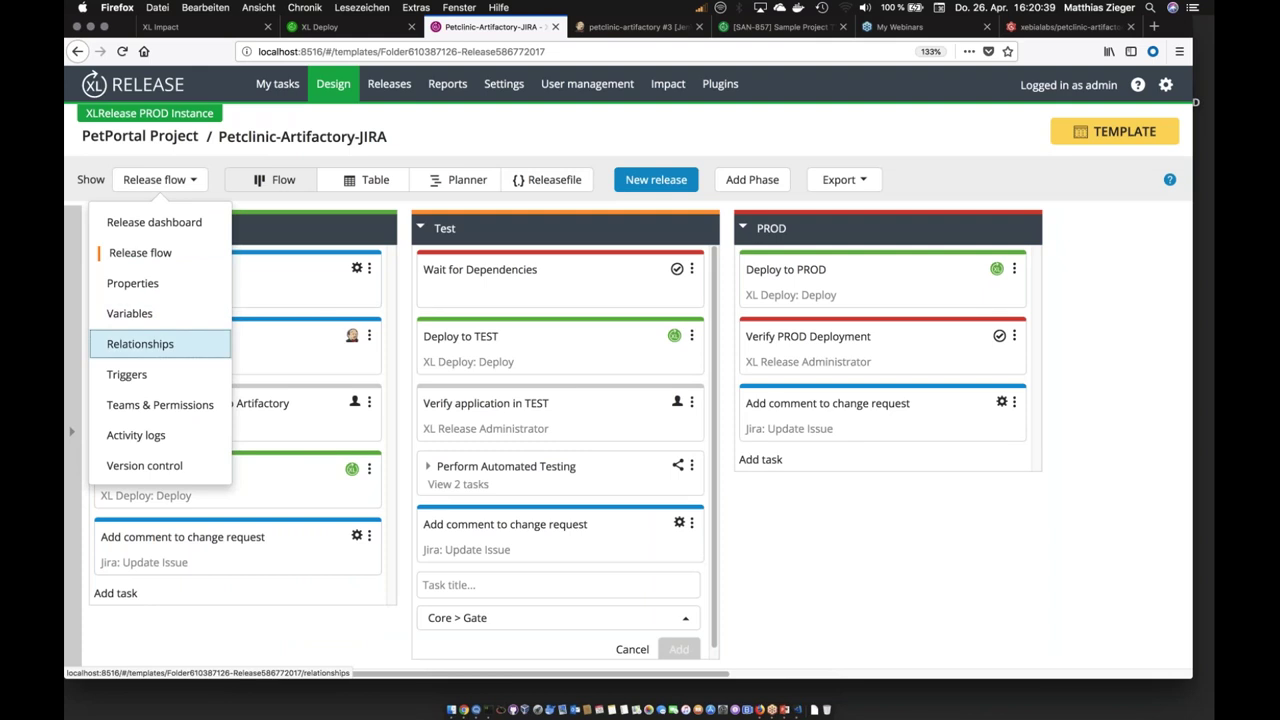
pyautogui.click(175, 346)
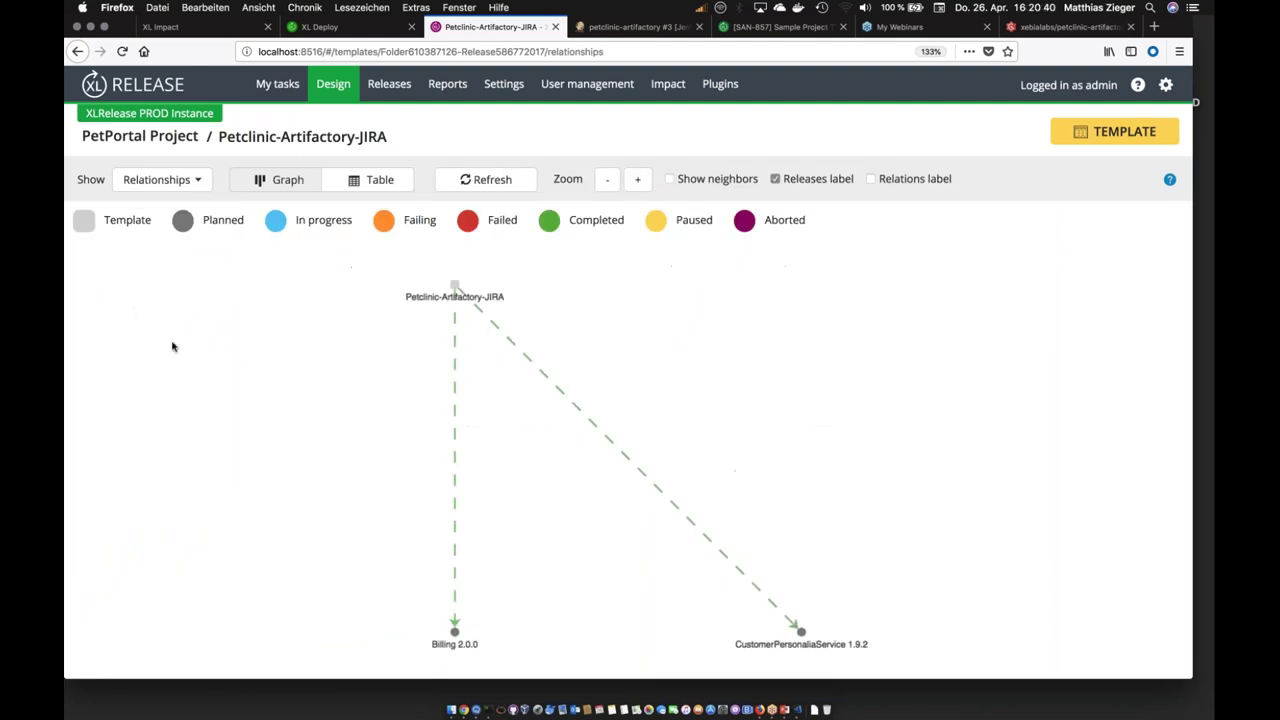
pyautogui.click(700, 185)
pyautogui.click(871, 179)
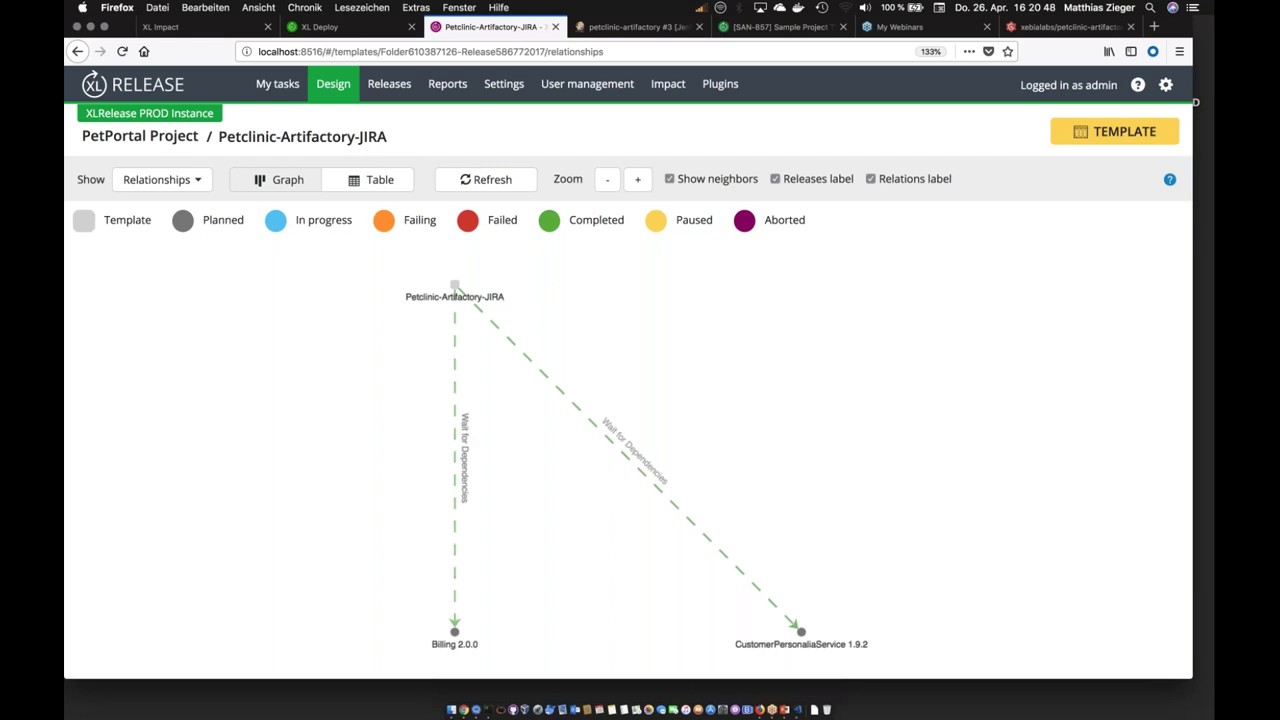
# Step: Switch the relationships to table view and filter Risk status to At risk
pyautogui.click(375, 182)
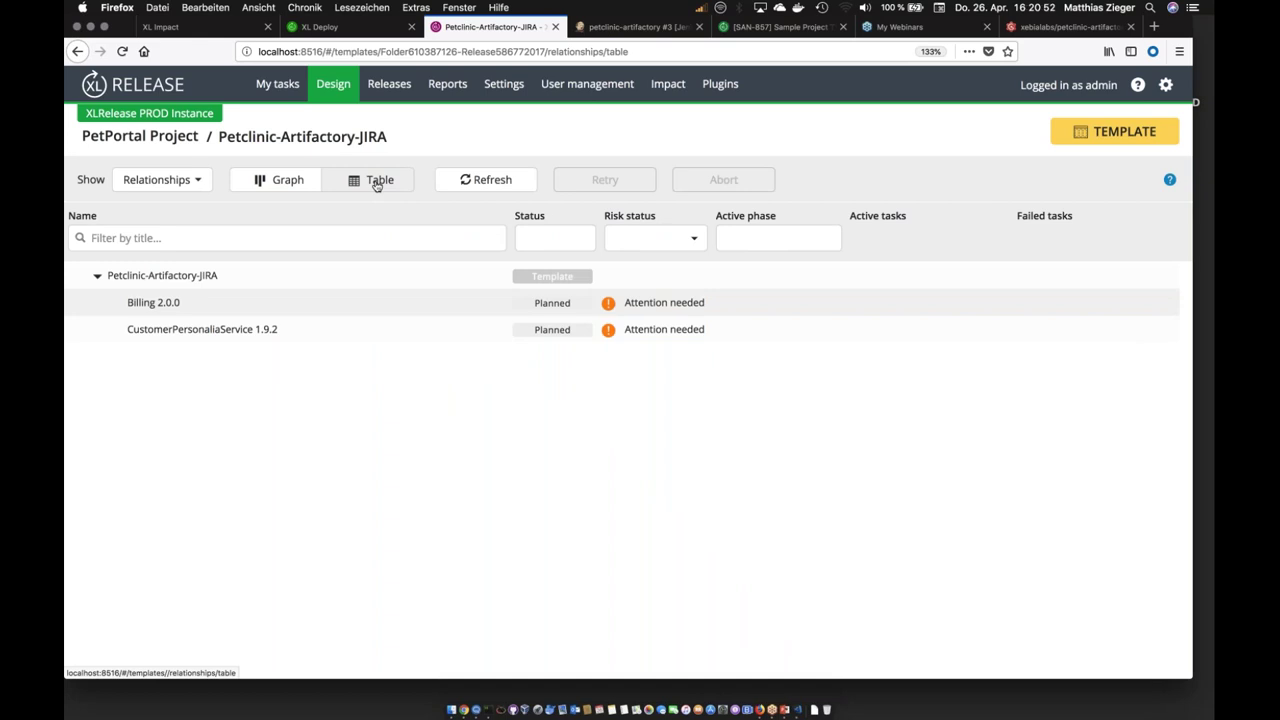
pyautogui.click(692, 240)
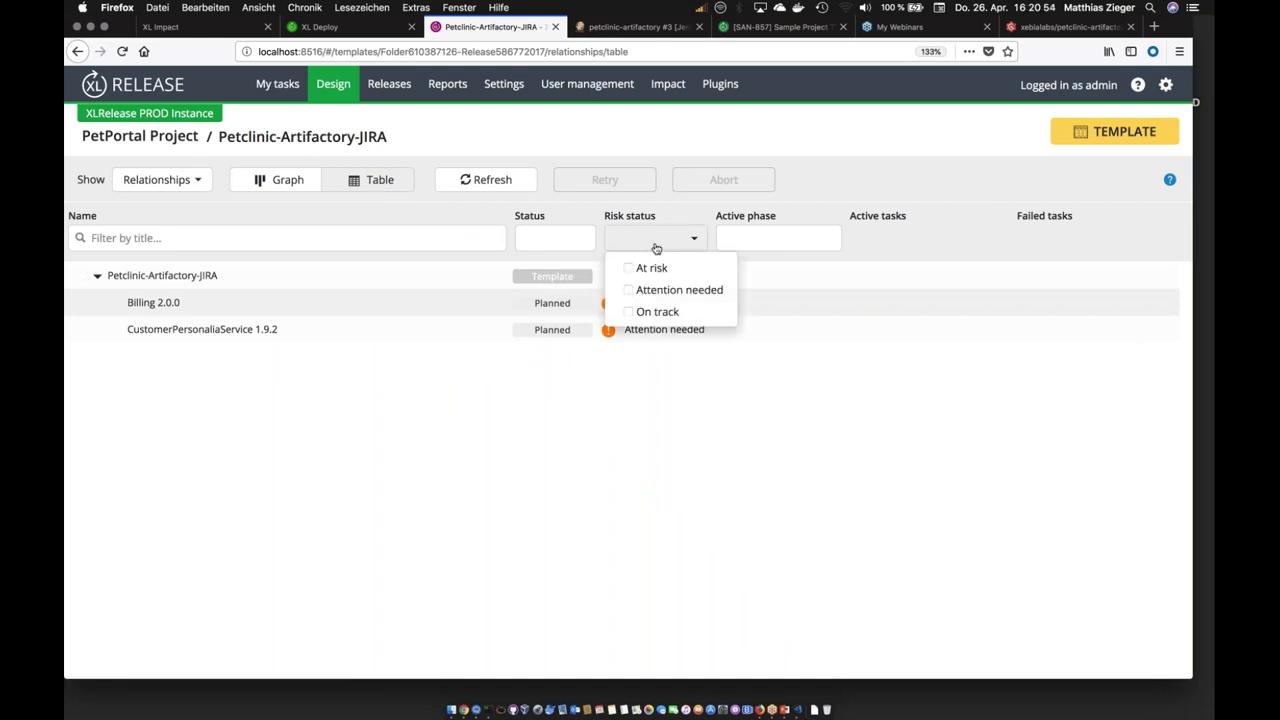
pyautogui.click(687, 400)
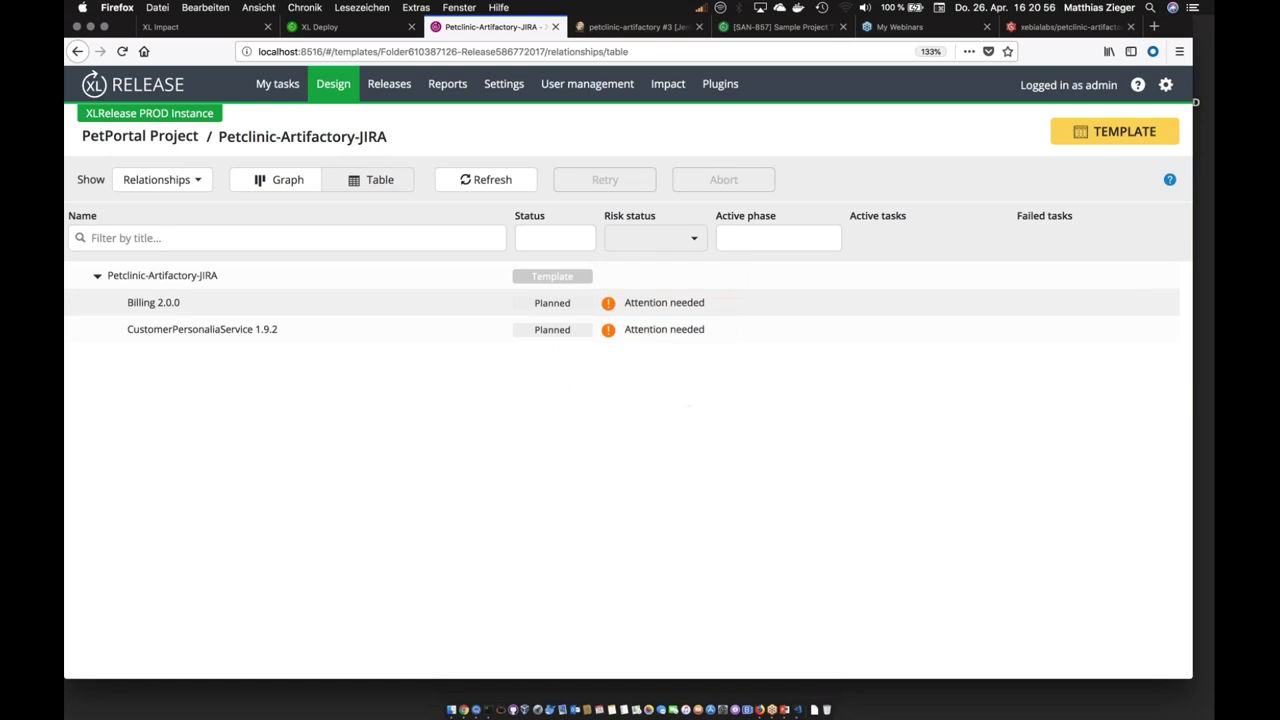
pyautogui.click(636, 245)
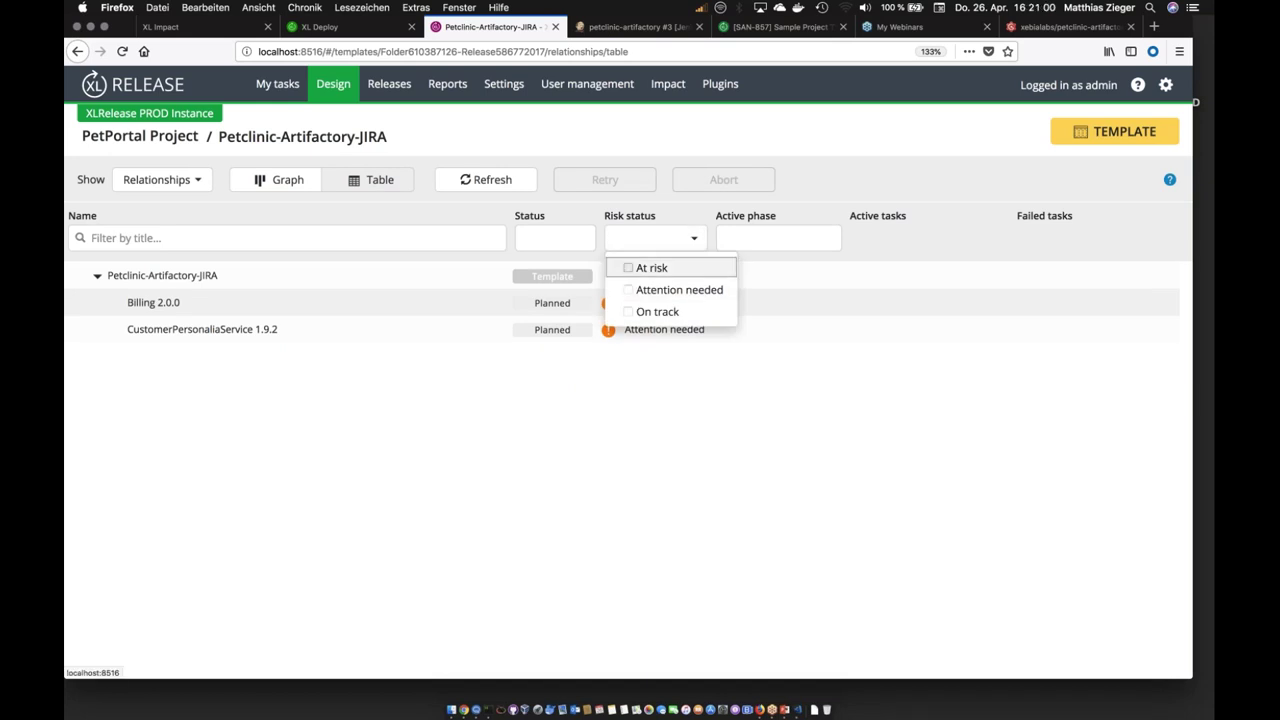
pyautogui.click(640, 268)
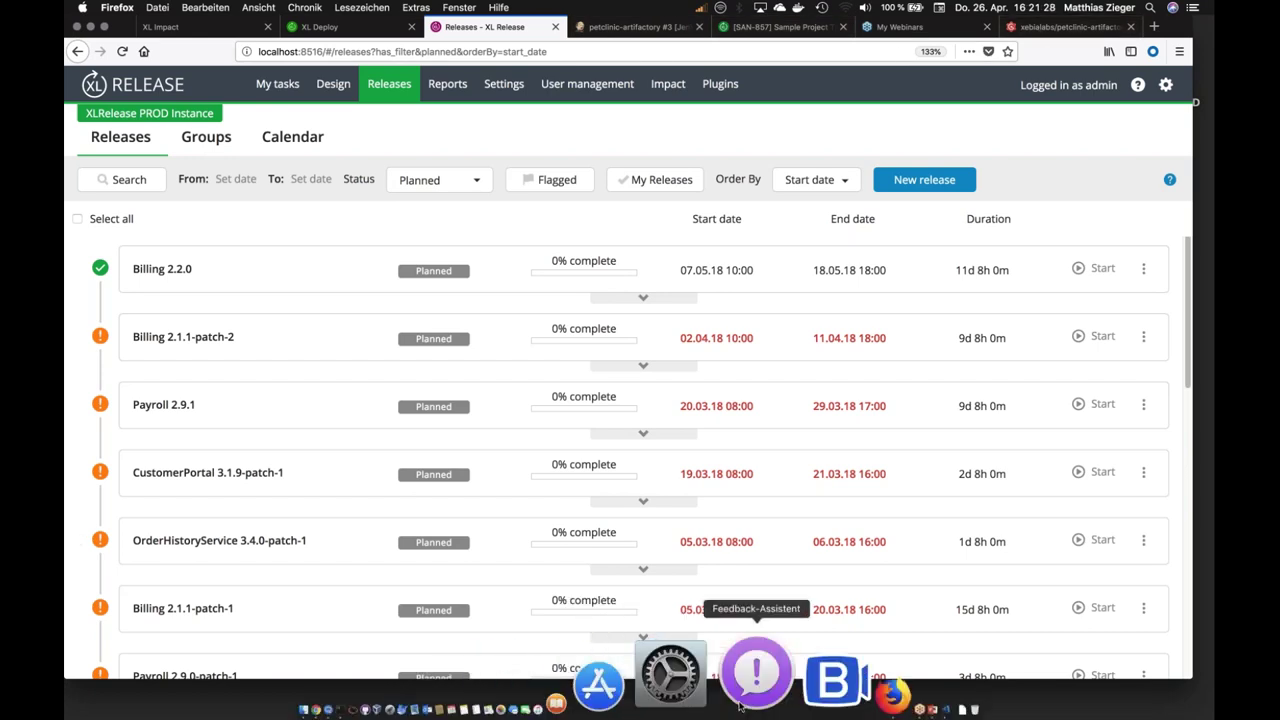
# Step: Go to the XL Impact tab and open the Overview of Pet Portal project goals
pyautogui.click(771, 700)
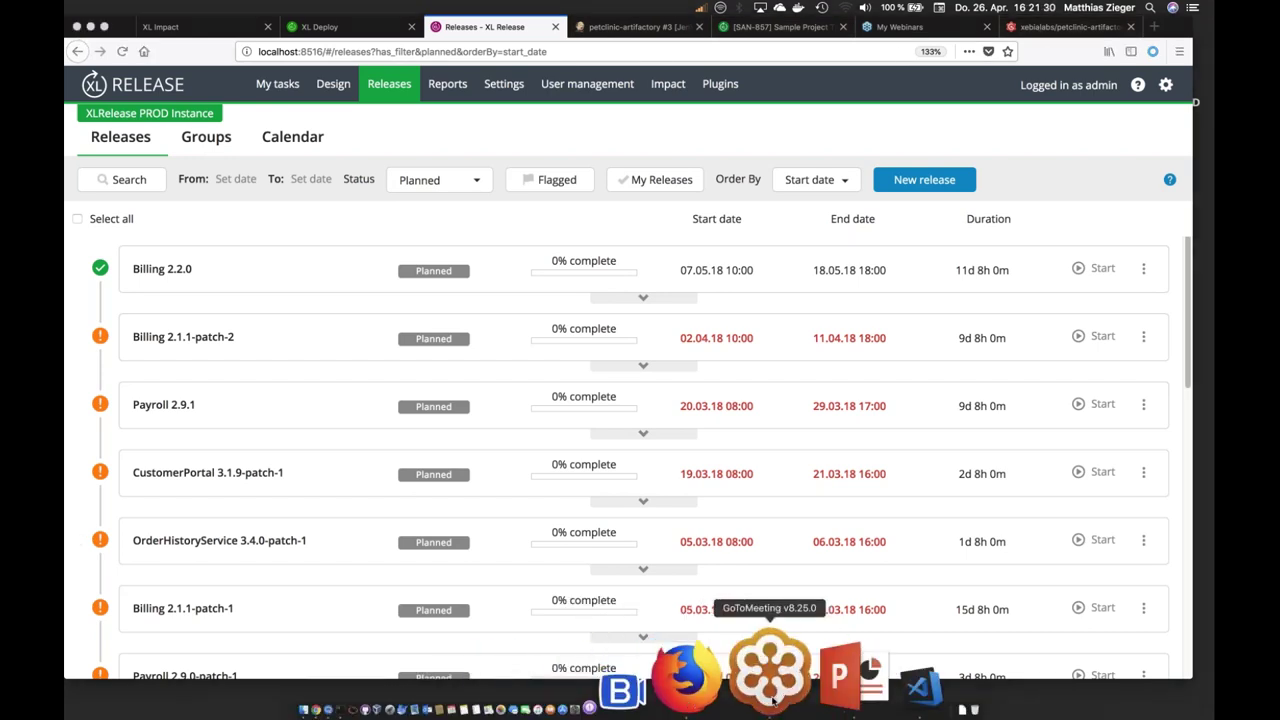
pyautogui.click(772, 695)
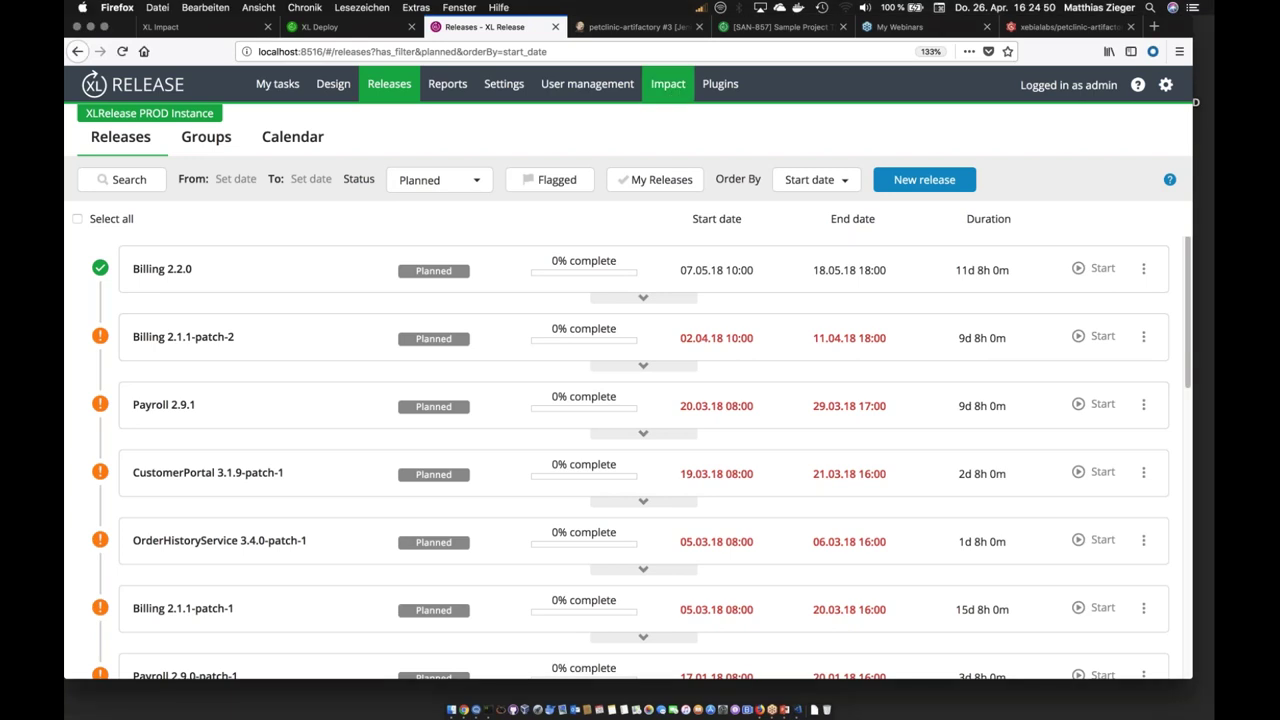
pyautogui.click(220, 35)
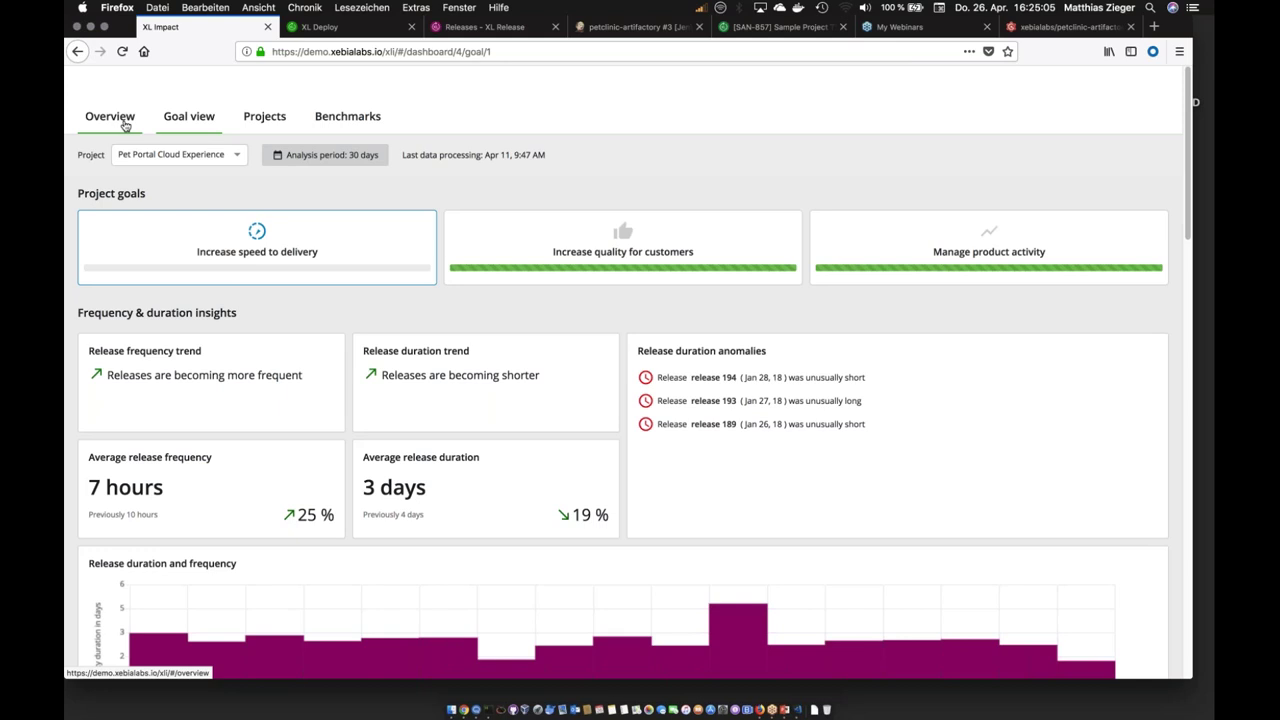
pyautogui.click(125, 124)
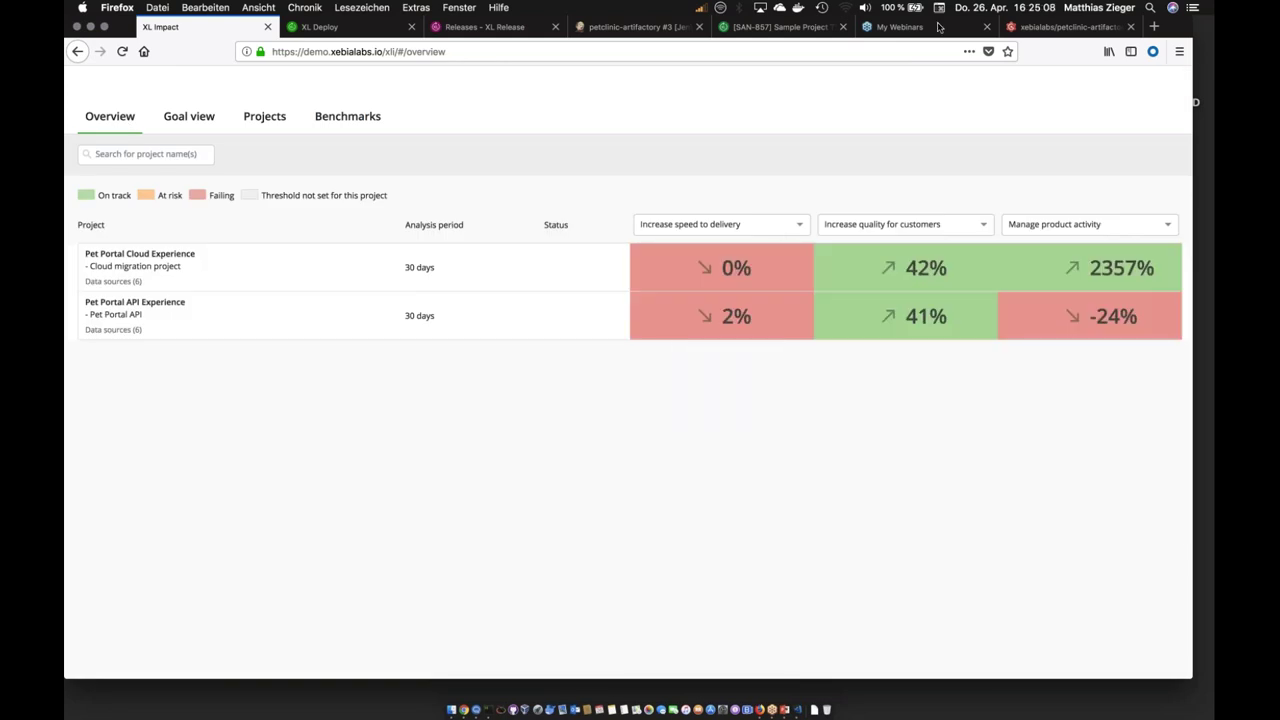